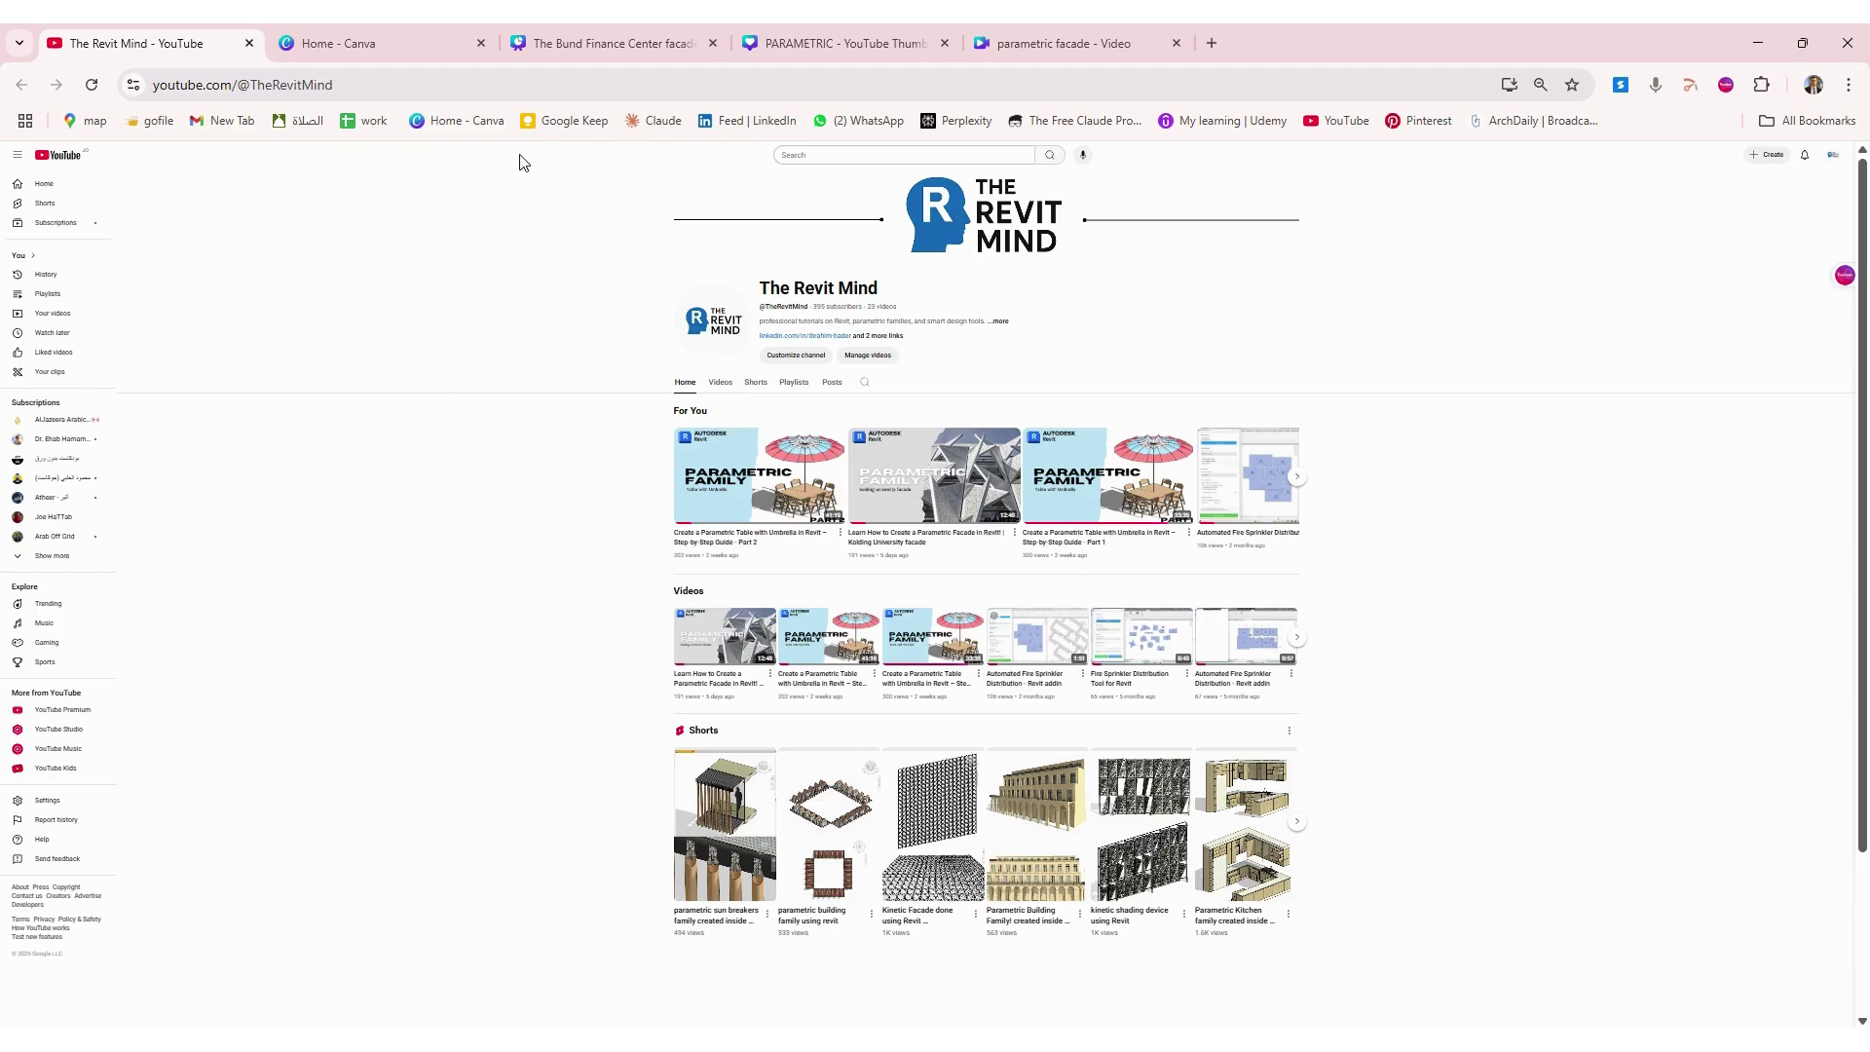
# Step: Switch to the Canva tab showing 'The Bund Finance Center facade' design
pyautogui.click(594, 43)
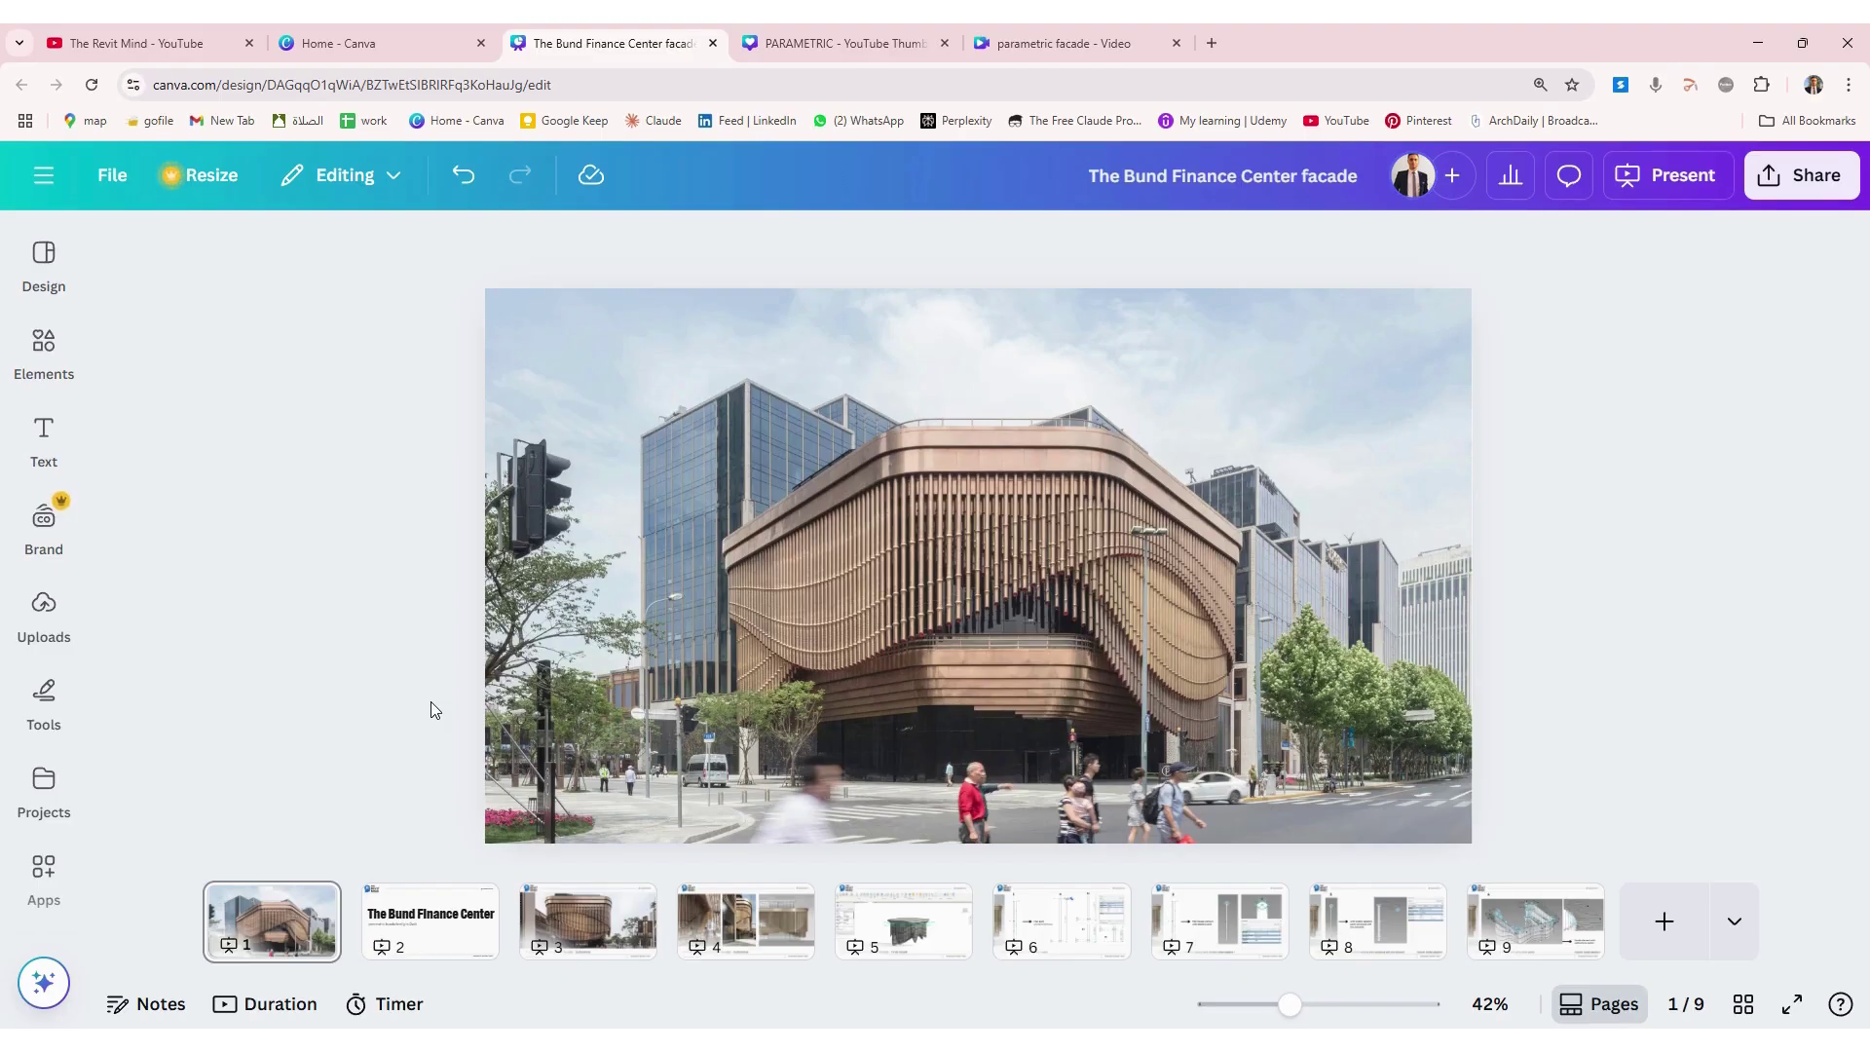
# Step: Page through slides 2, 1, 3 and 4 of the facade deck, ending on the reference photos
pyautogui.click(465, 942)
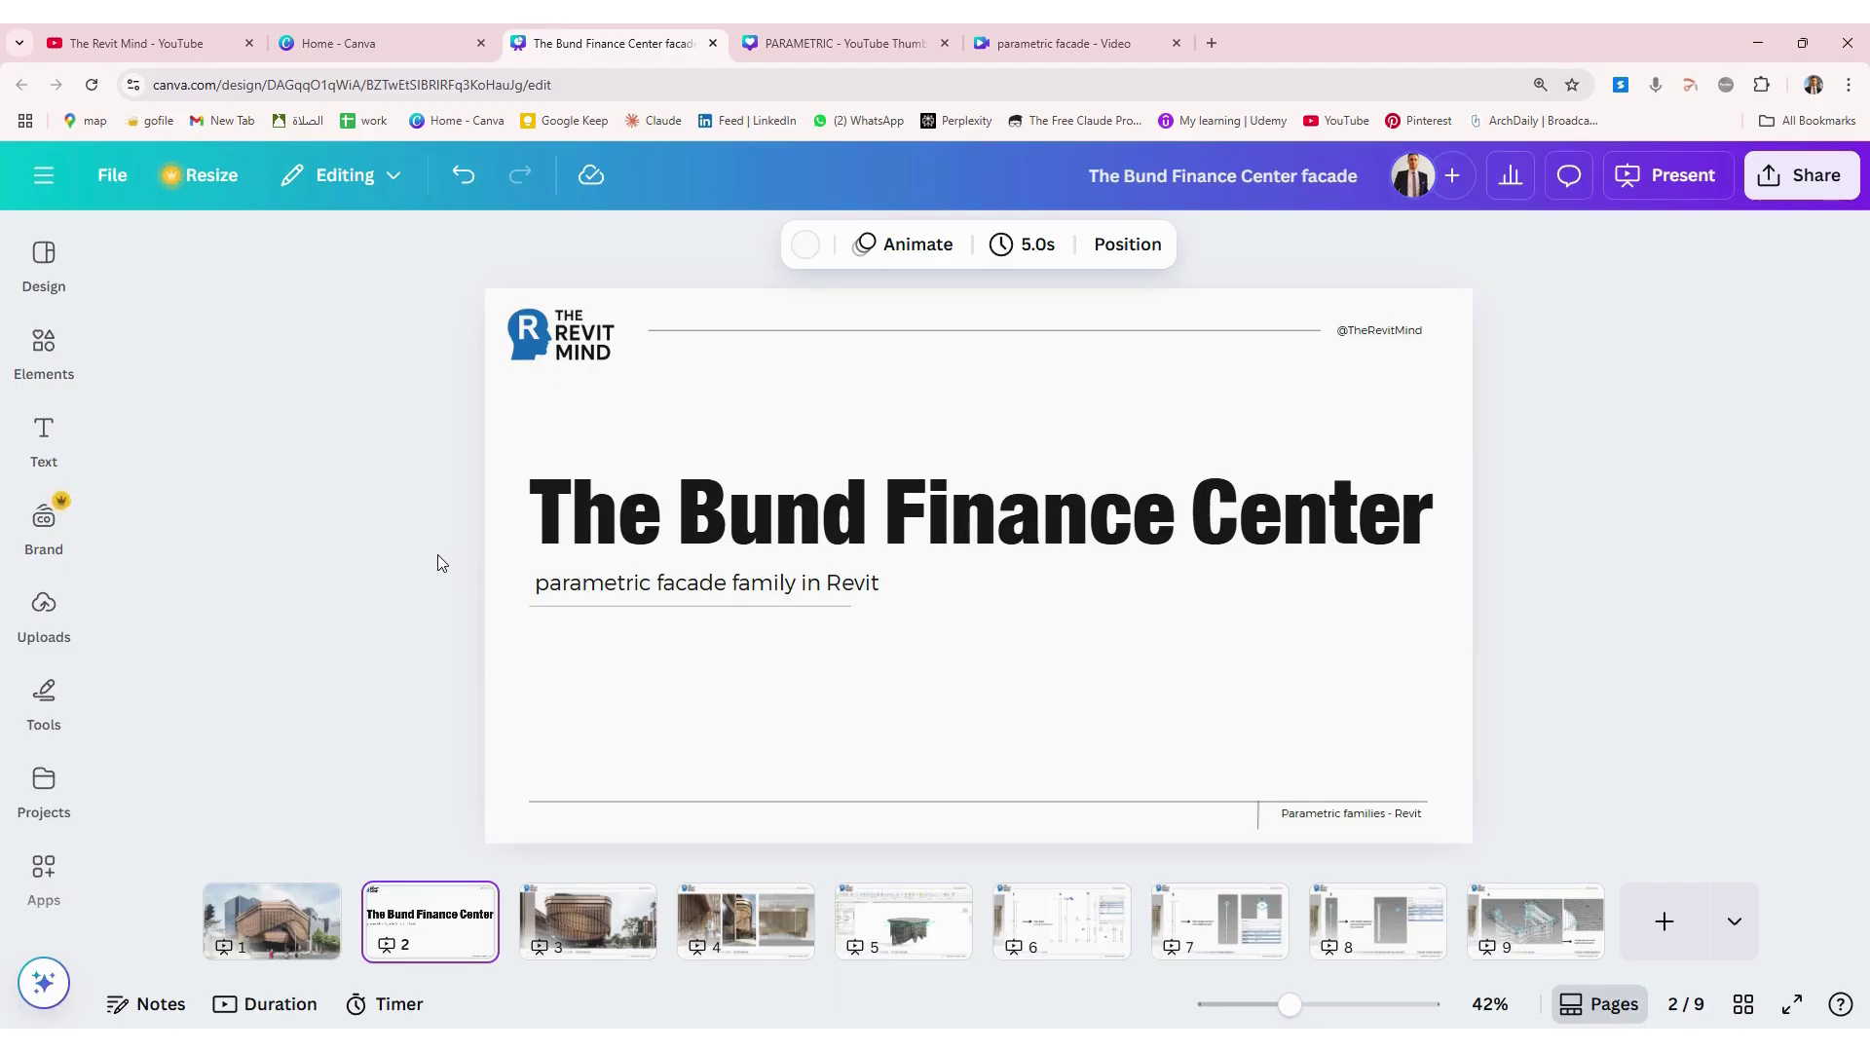
pyautogui.click(302, 920)
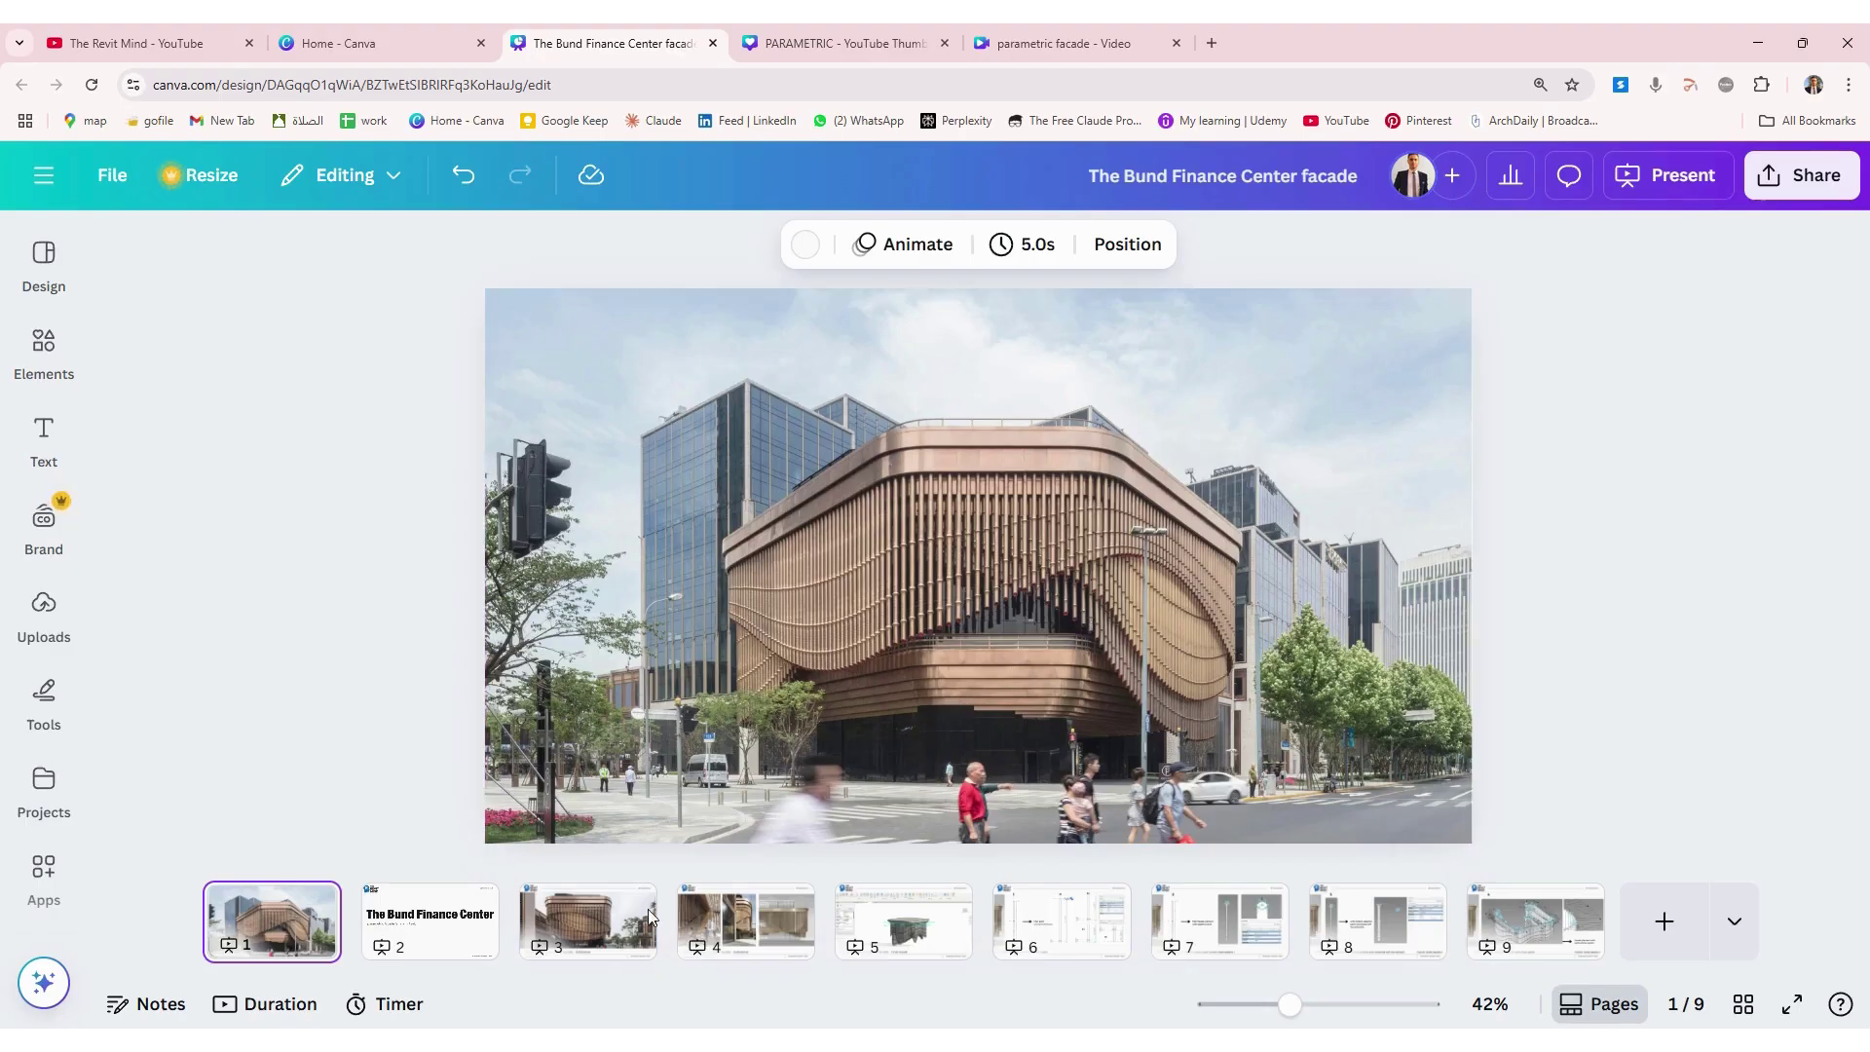
pyautogui.click(584, 915)
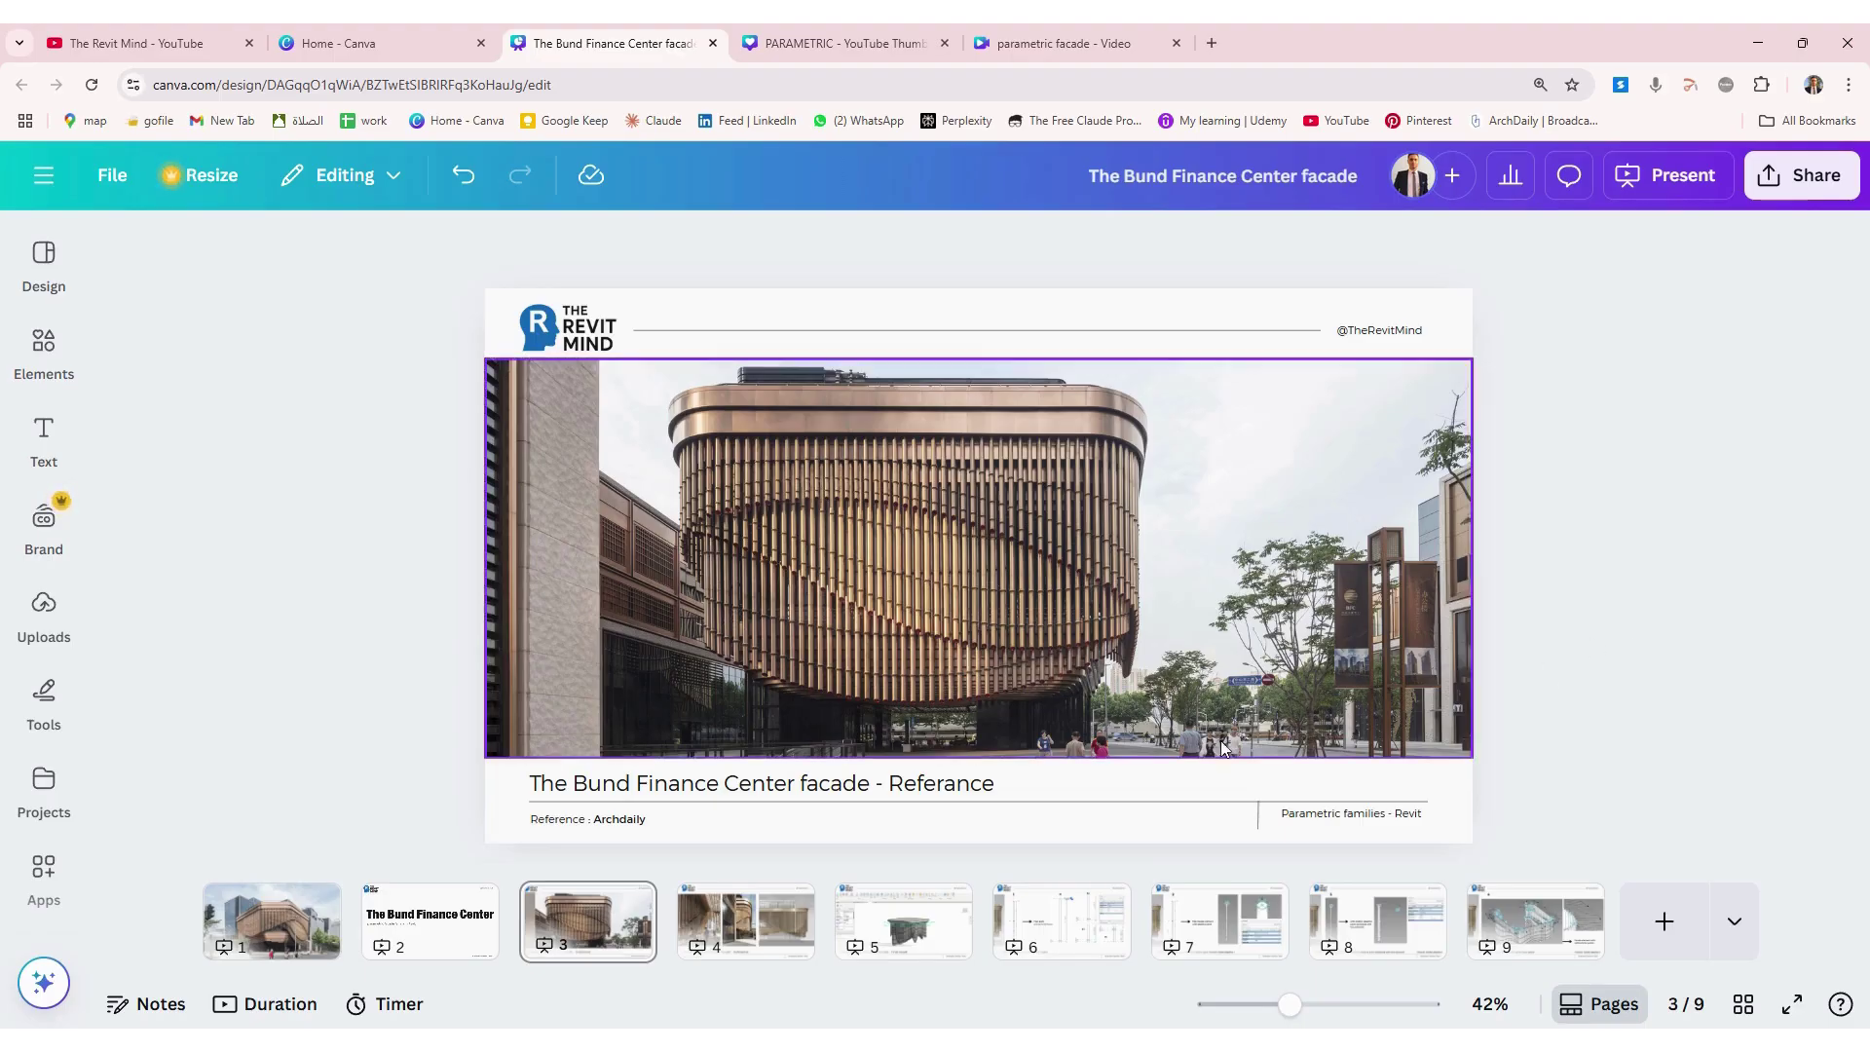
pyautogui.click(791, 941)
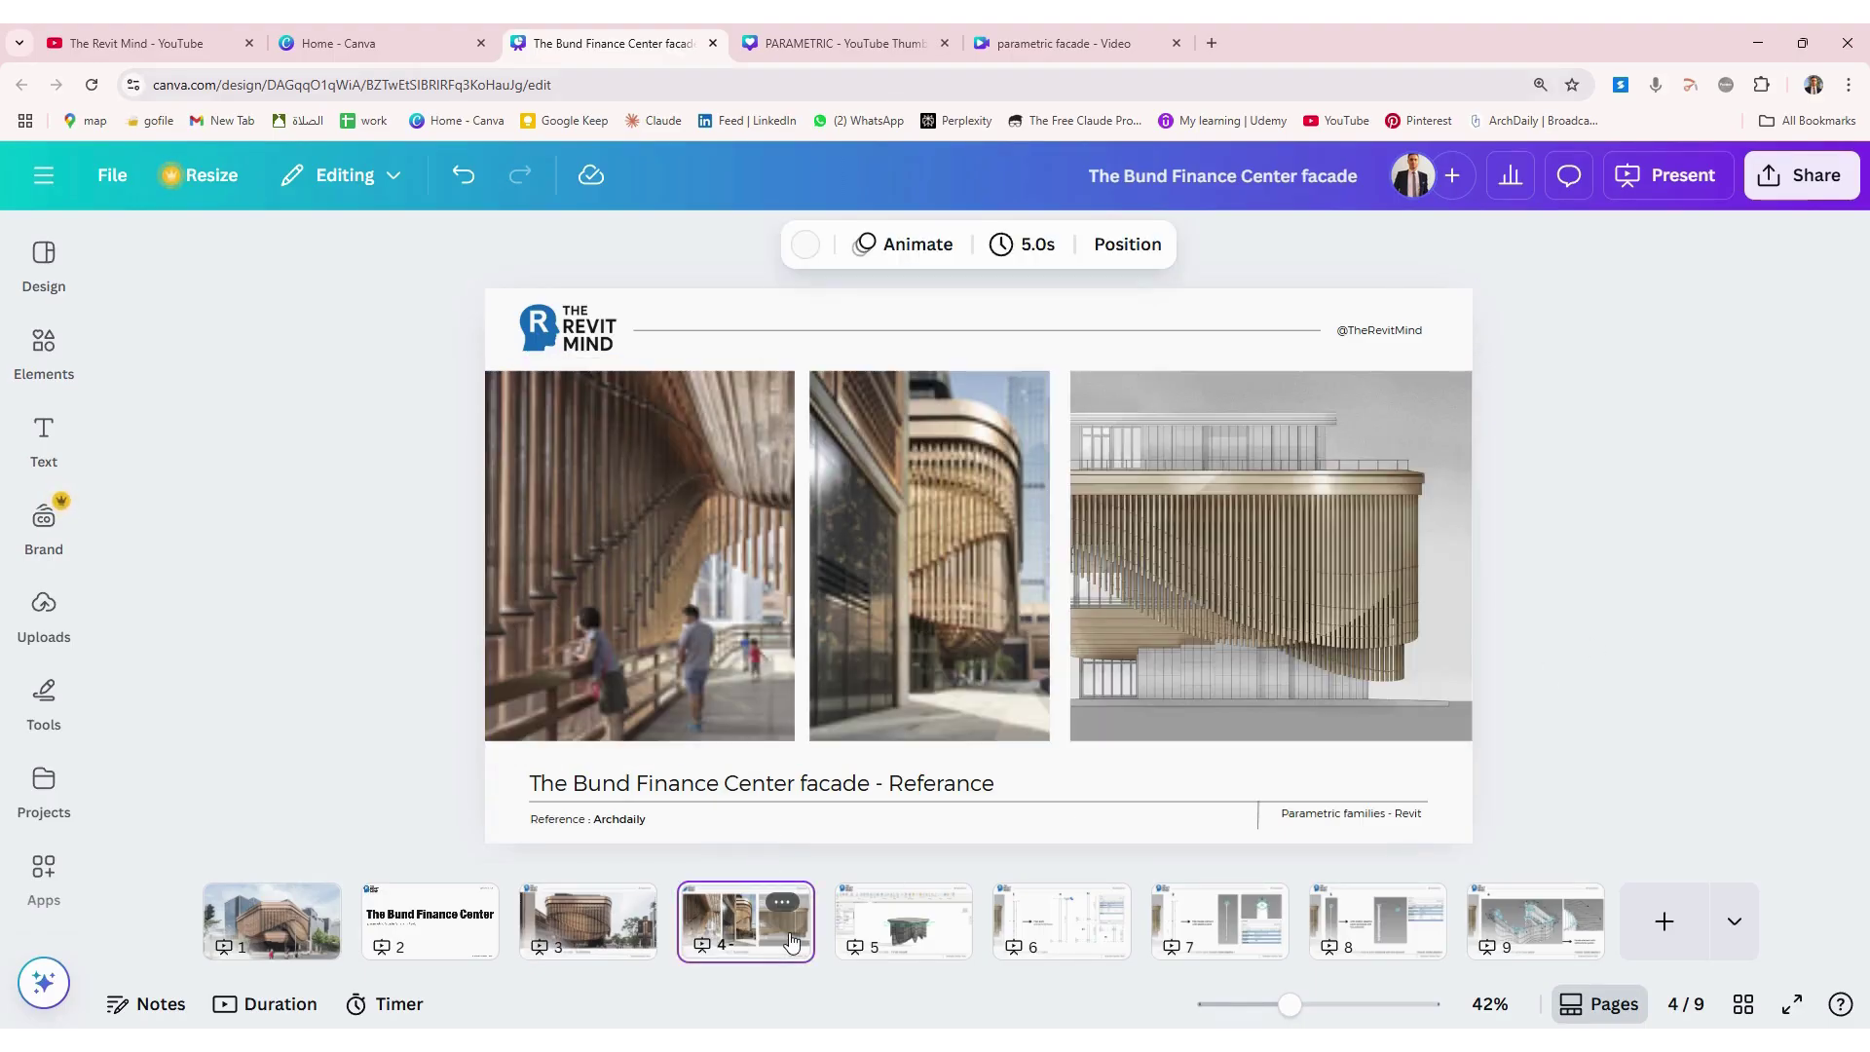
pyautogui.click(1531, 718)
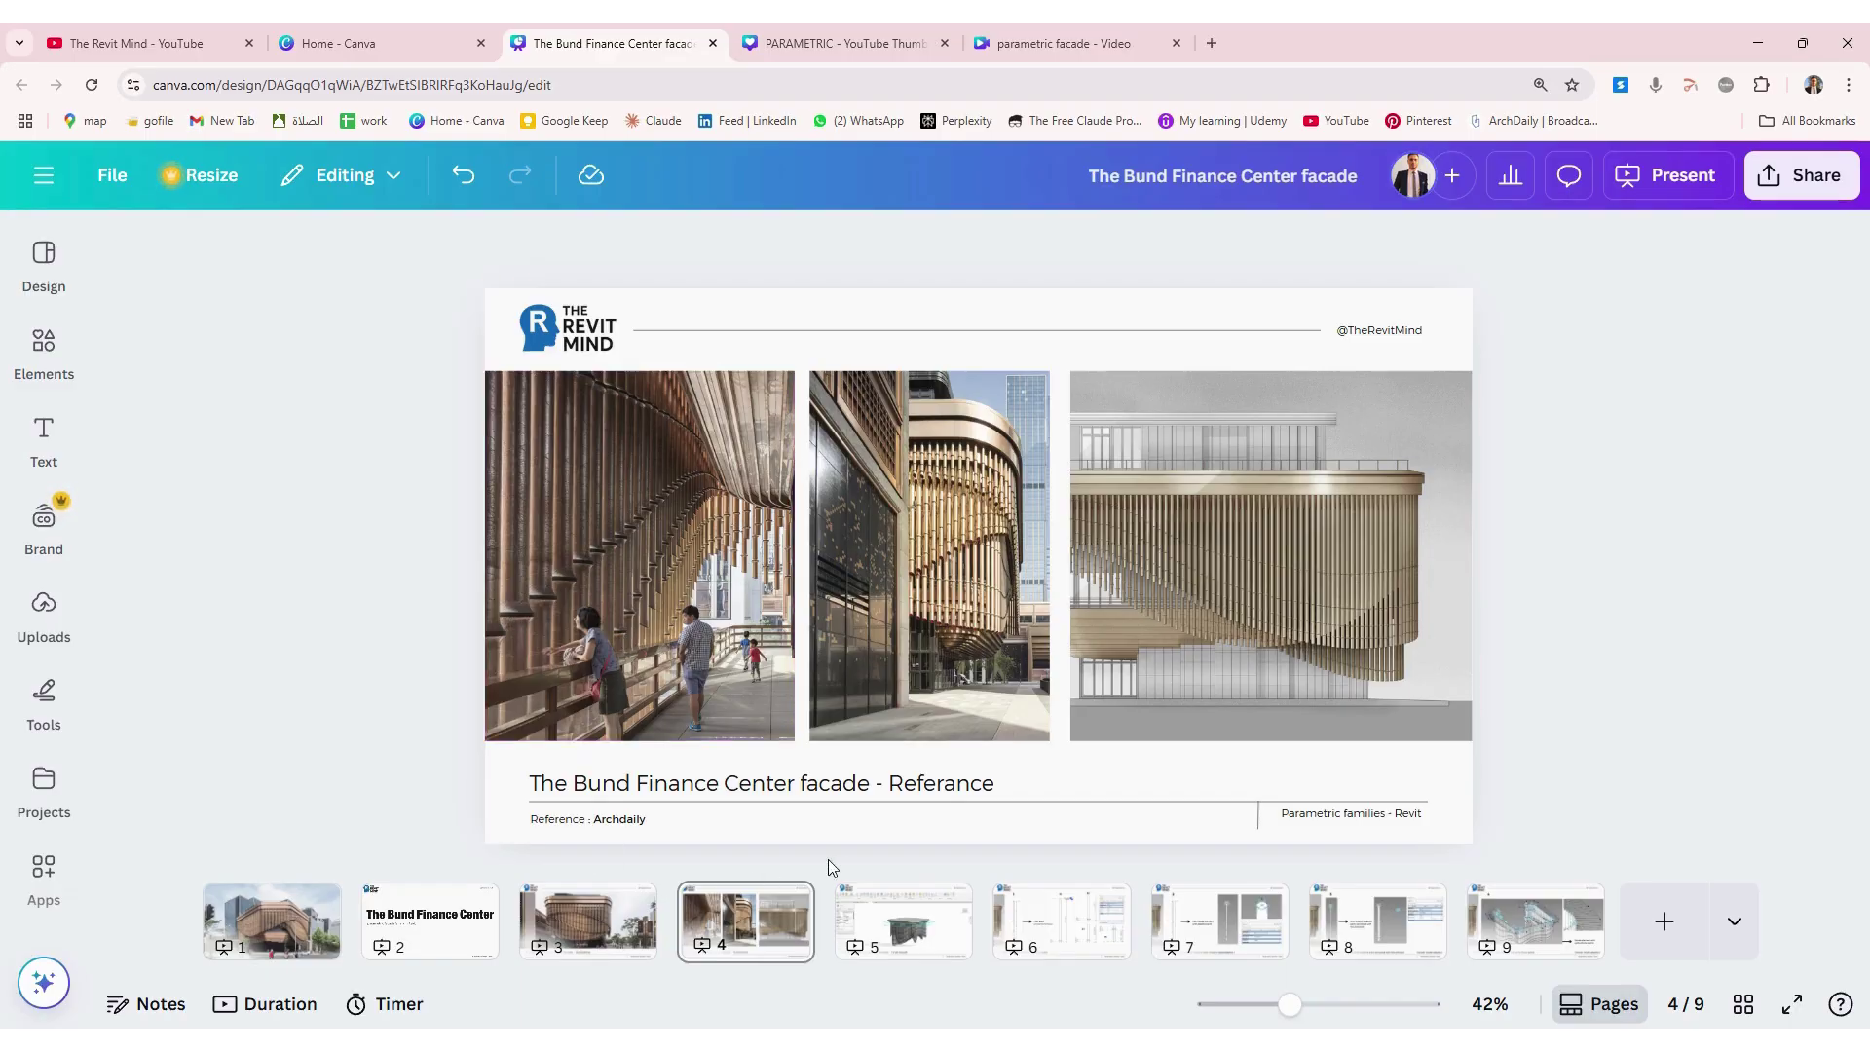
# Step: Play the slide 5 final-result video, then move to the slide 6 Logic breakdown
pyautogui.click(882, 916)
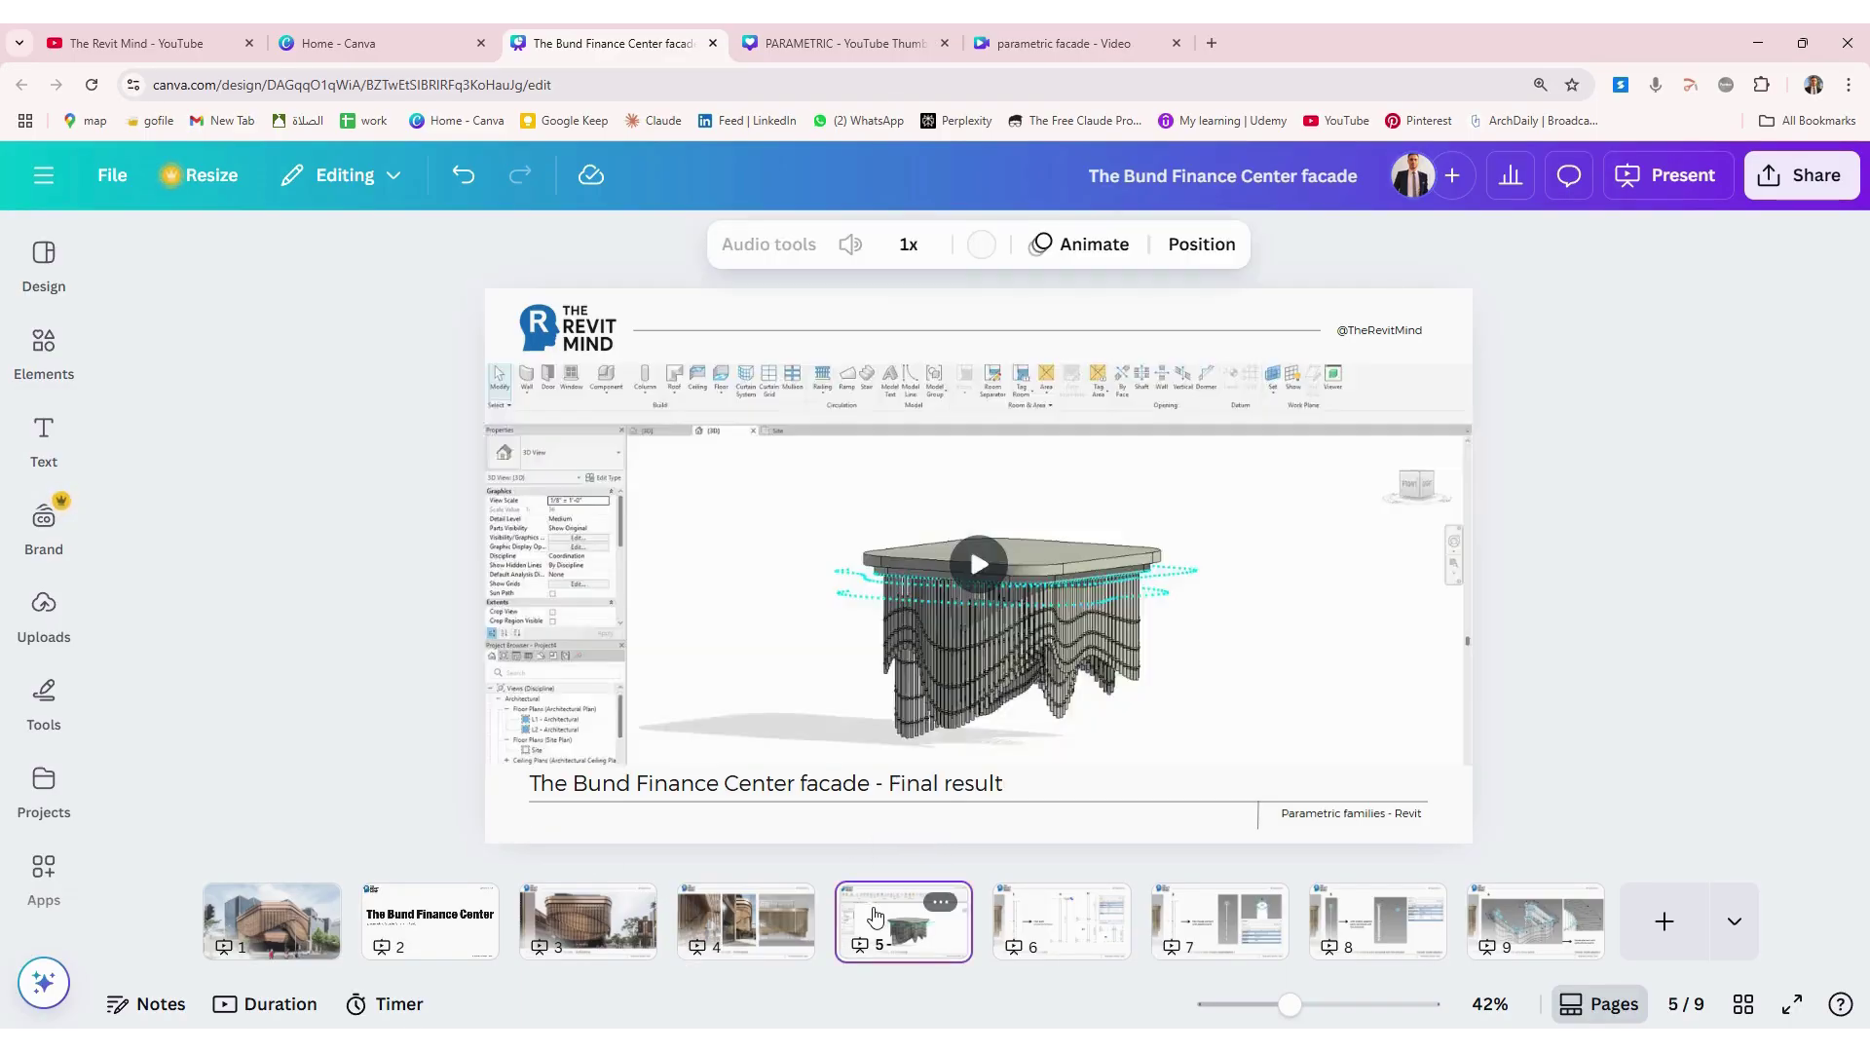
pyautogui.click(978, 565)
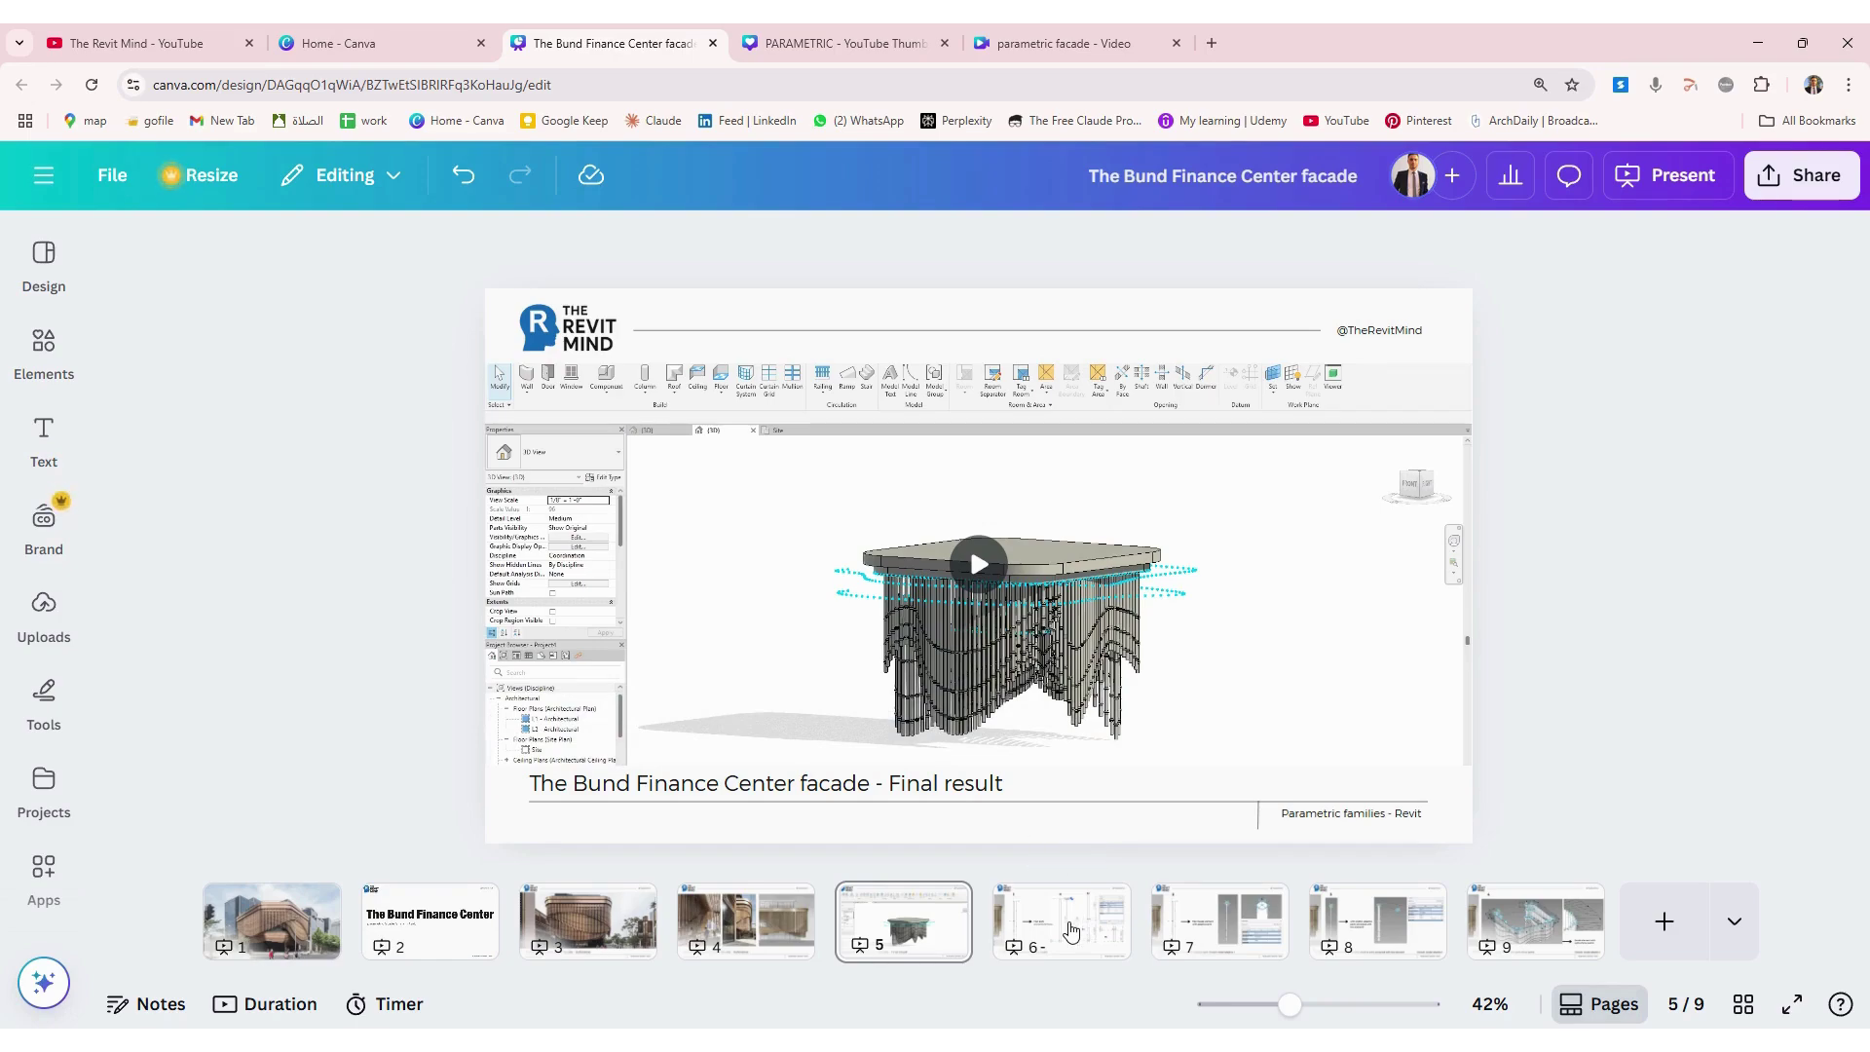
pyautogui.click(1070, 932)
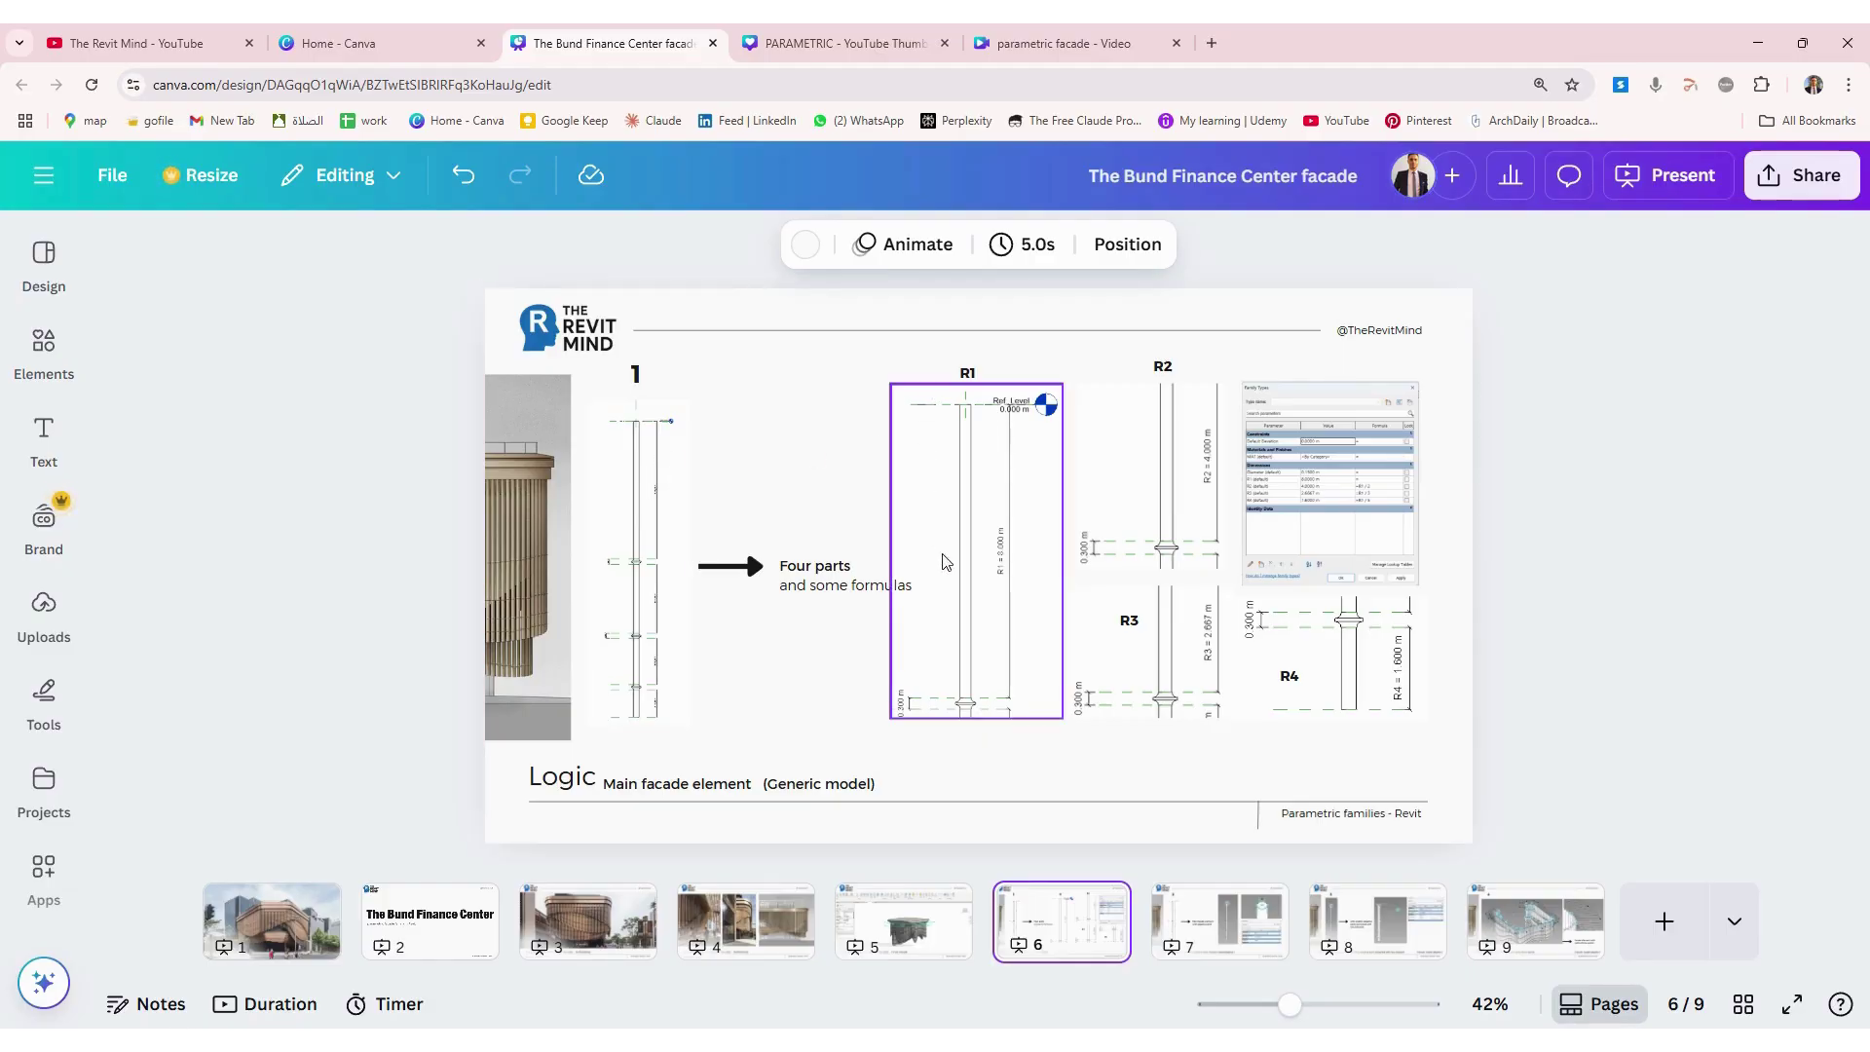
# Step: Inspect the R1 label, R1 drawing and Family Types screenshot, then go to slide 7
pyautogui.click(980, 376)
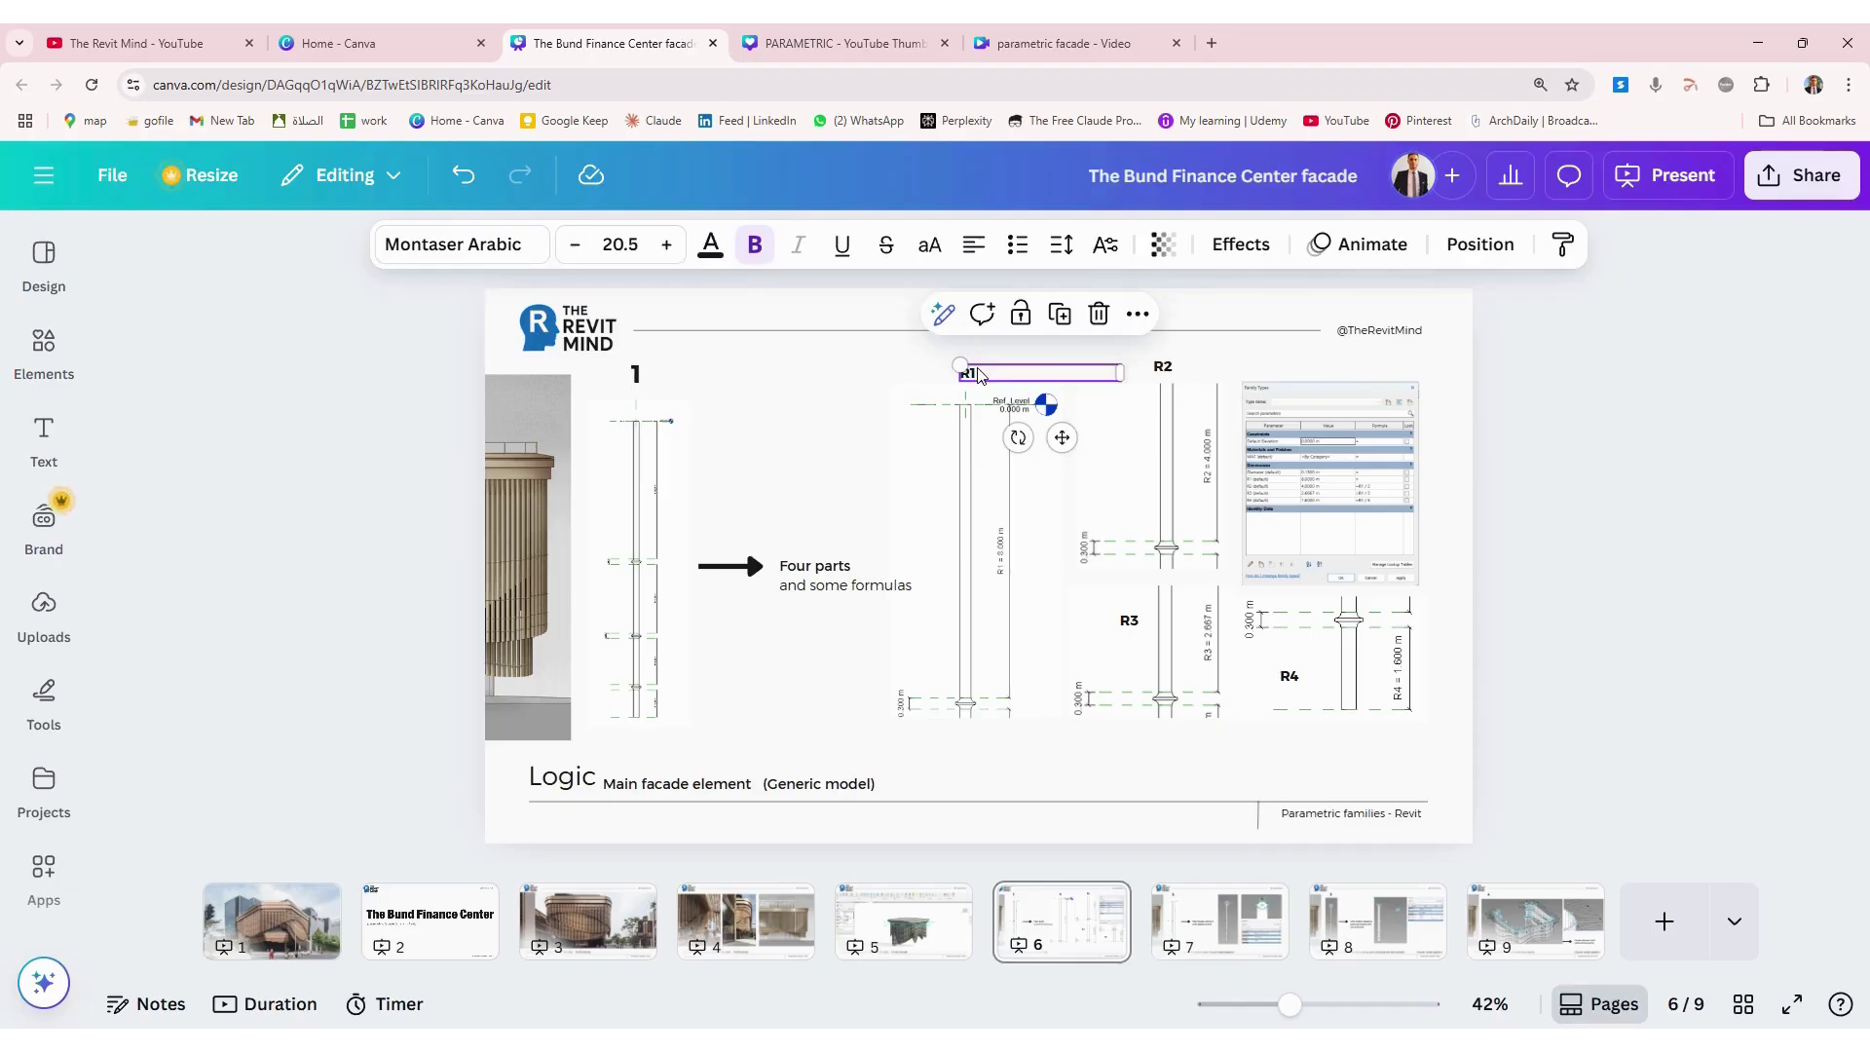
pyautogui.click(998, 471)
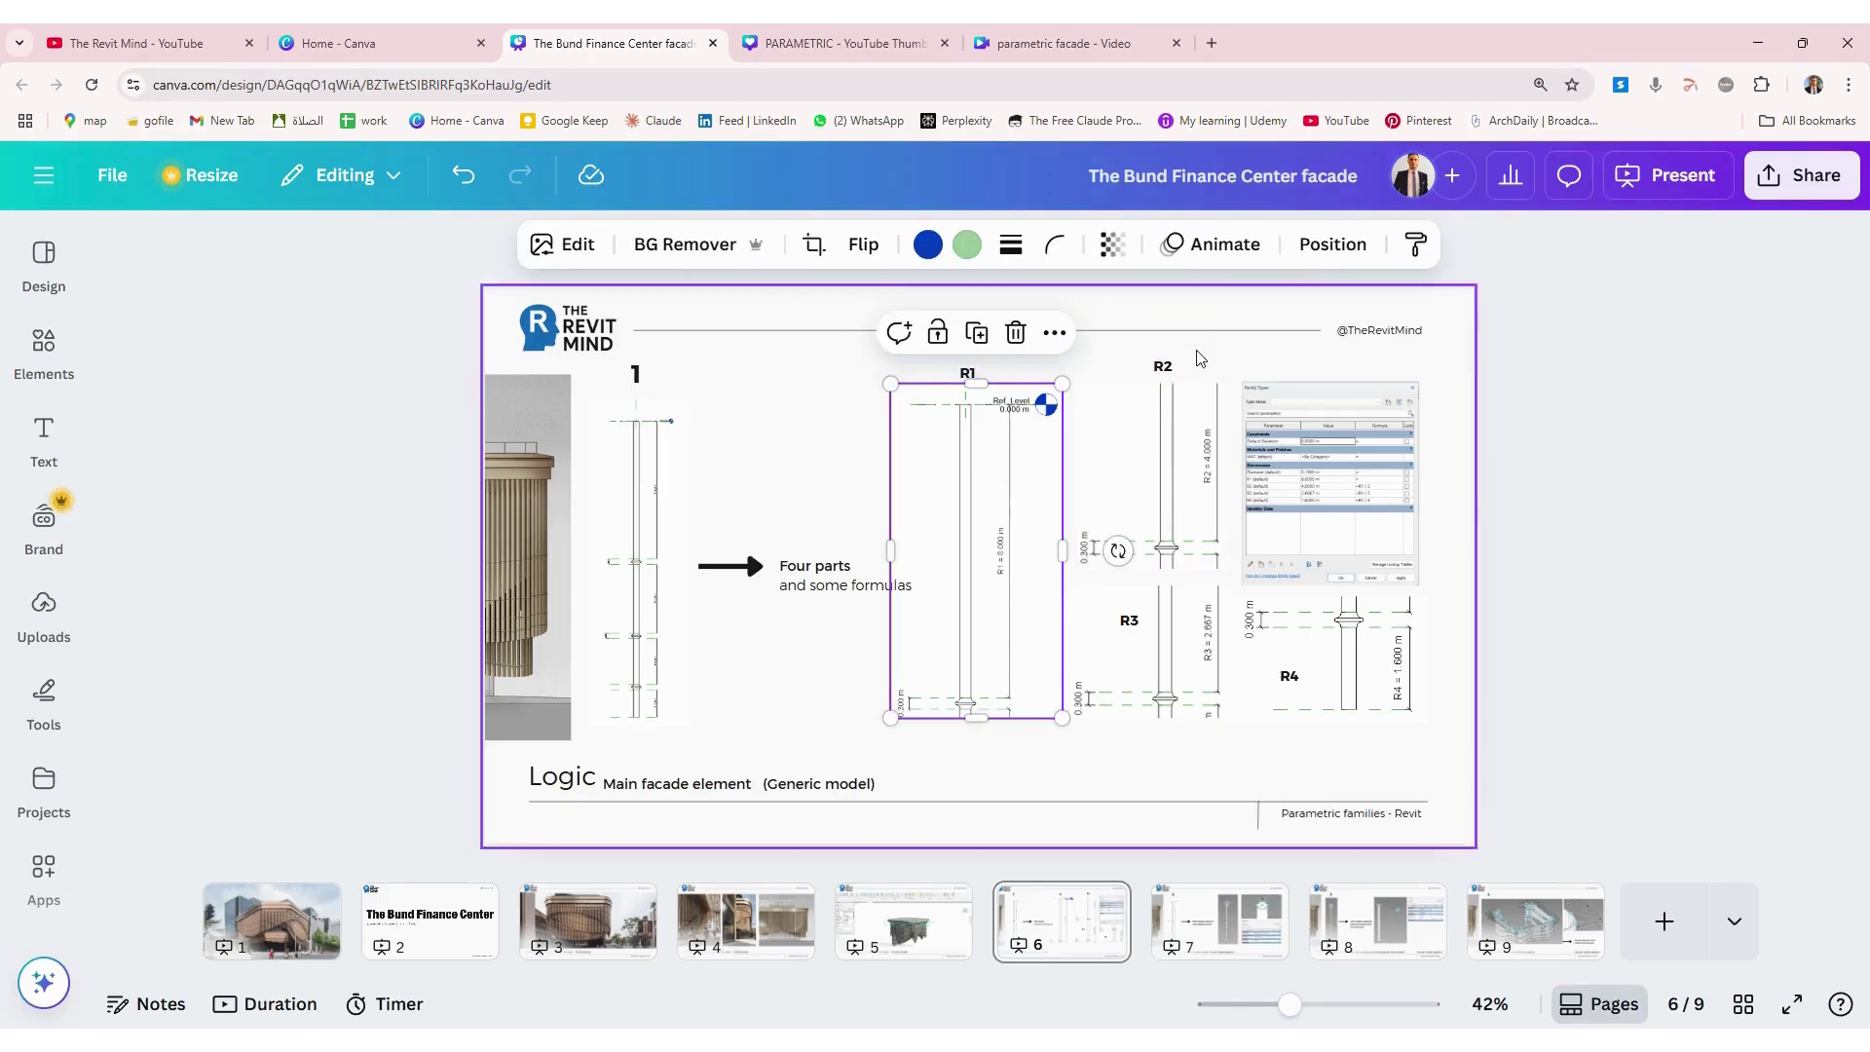
pyautogui.click(1224, 356)
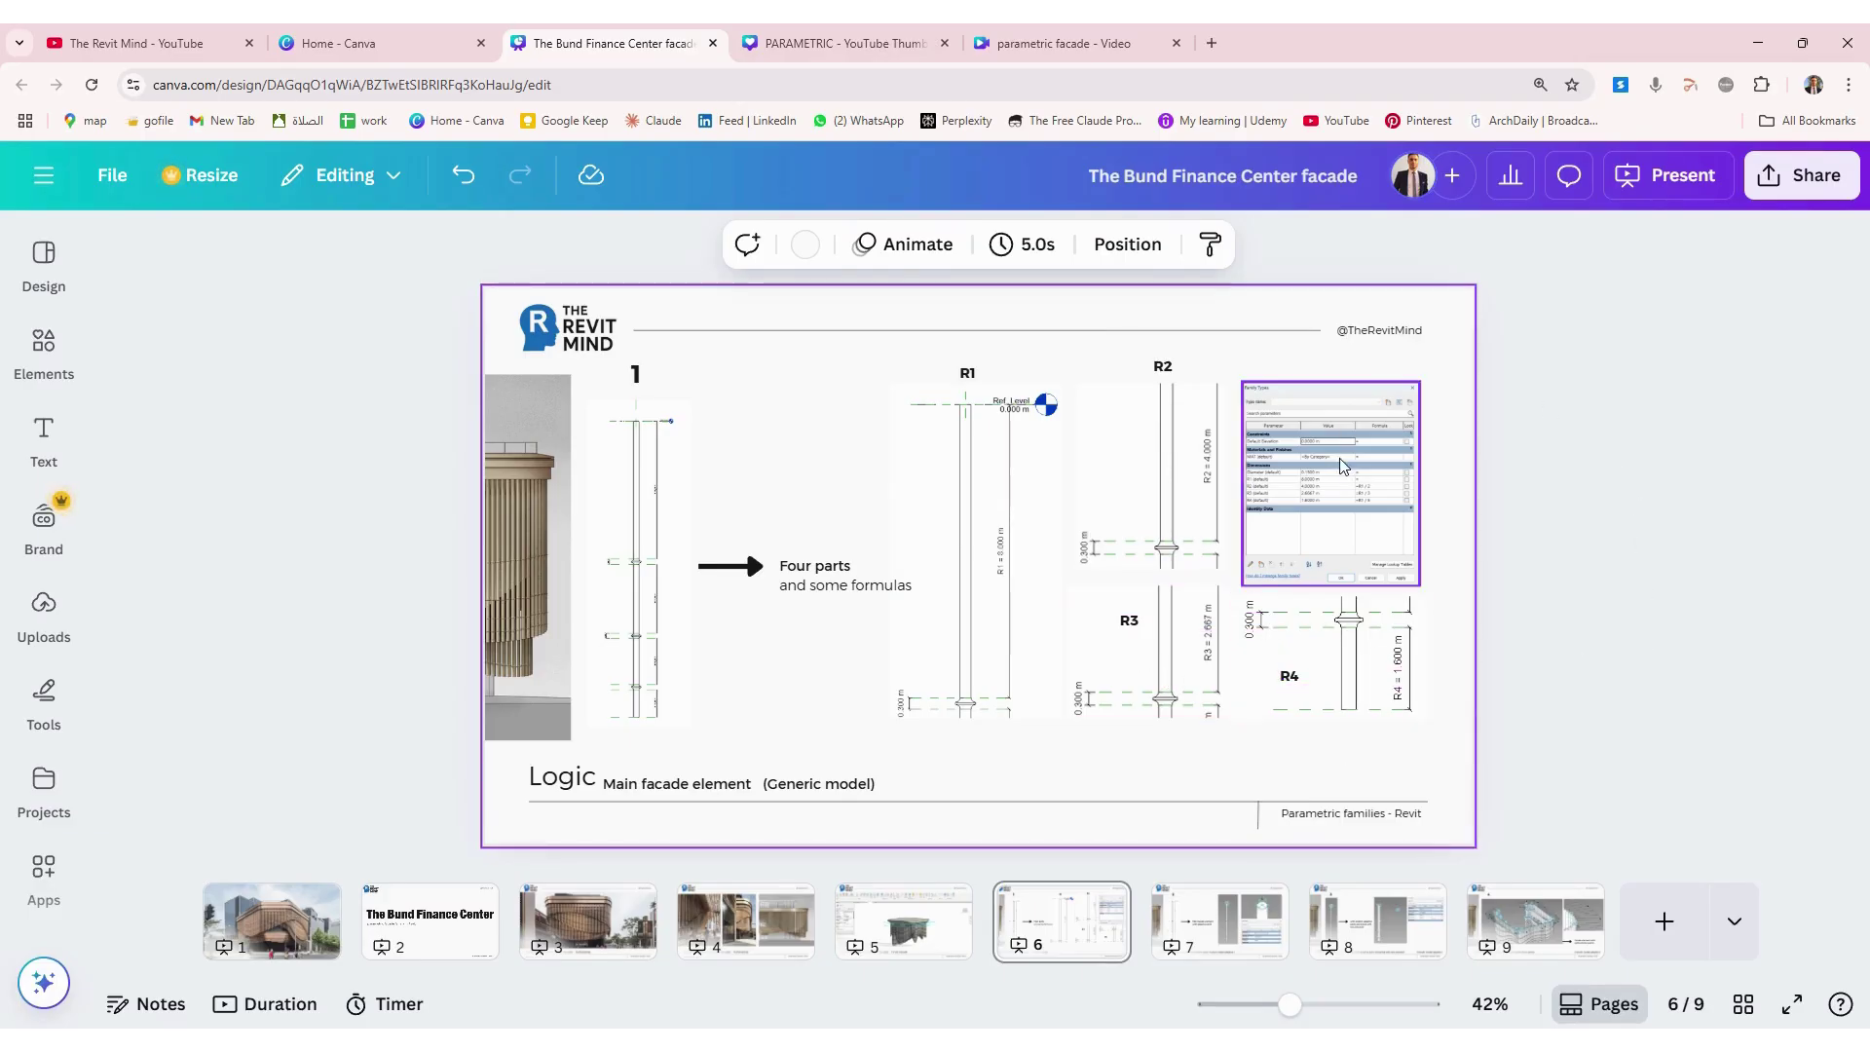
pyautogui.click(1352, 504)
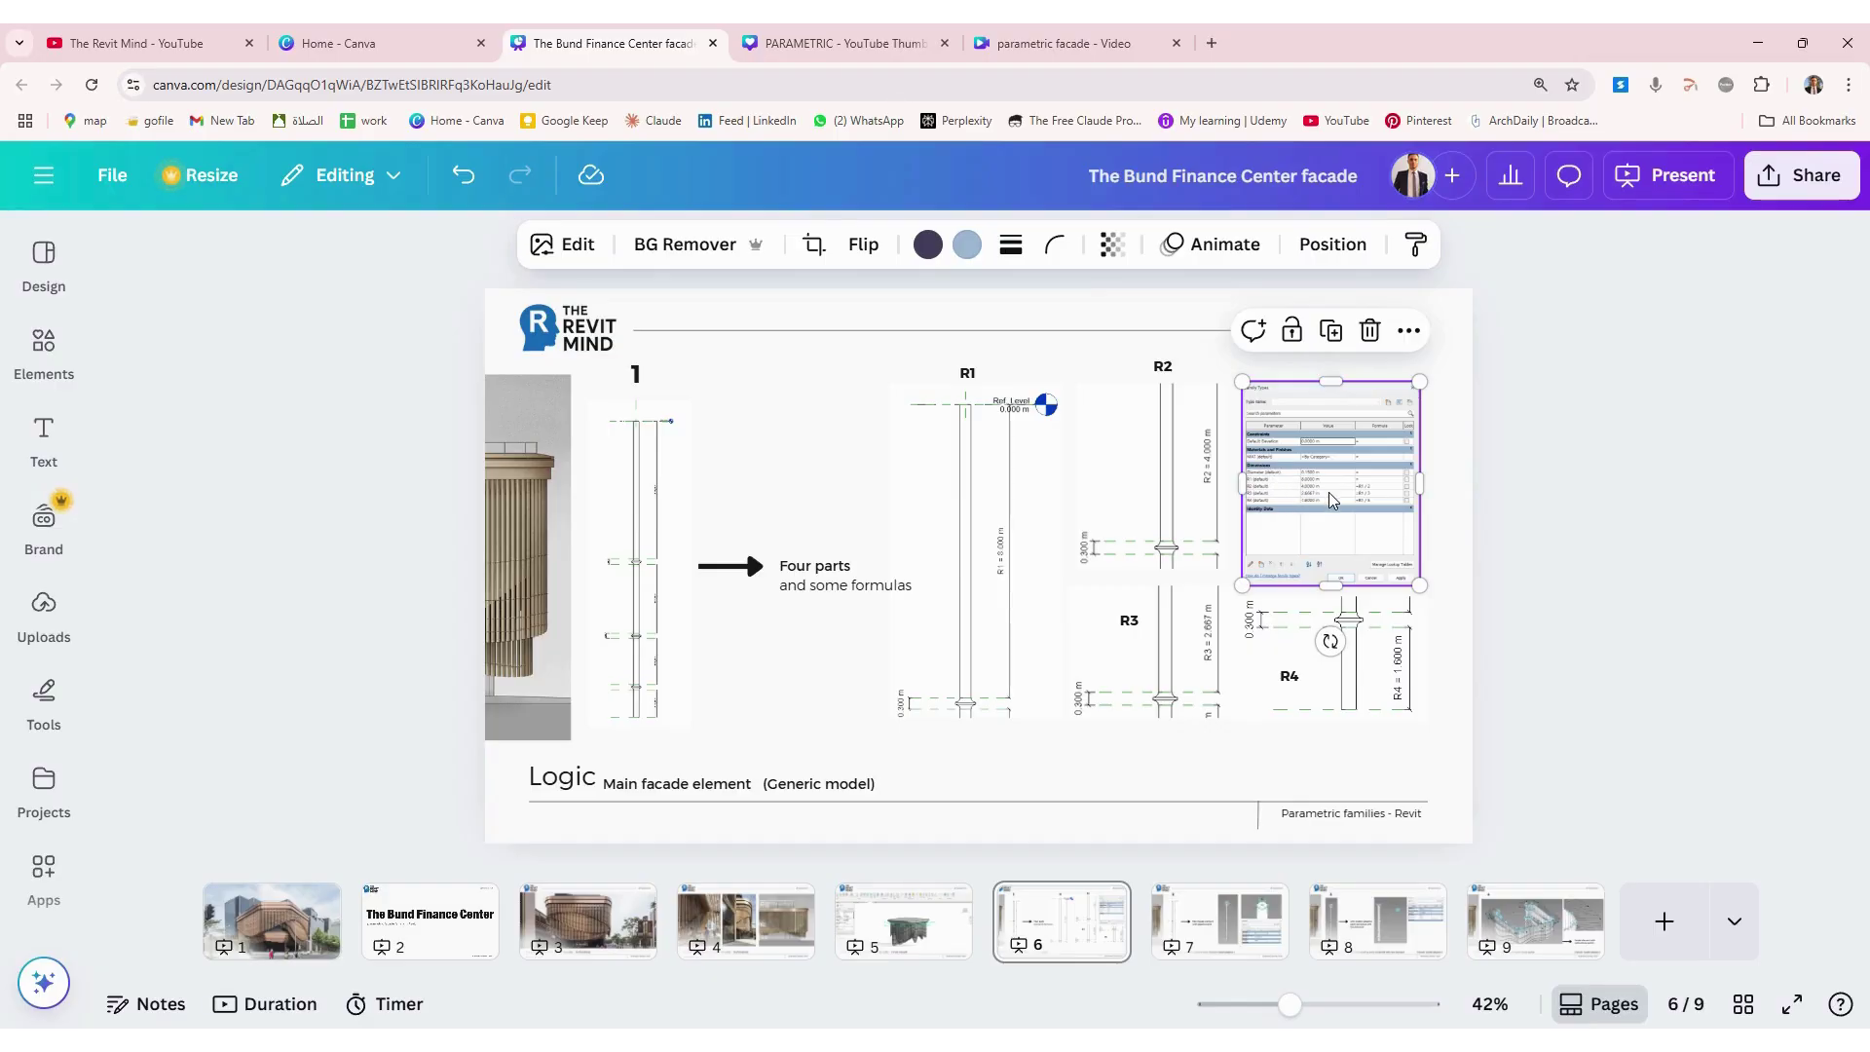
pyautogui.click(1486, 568)
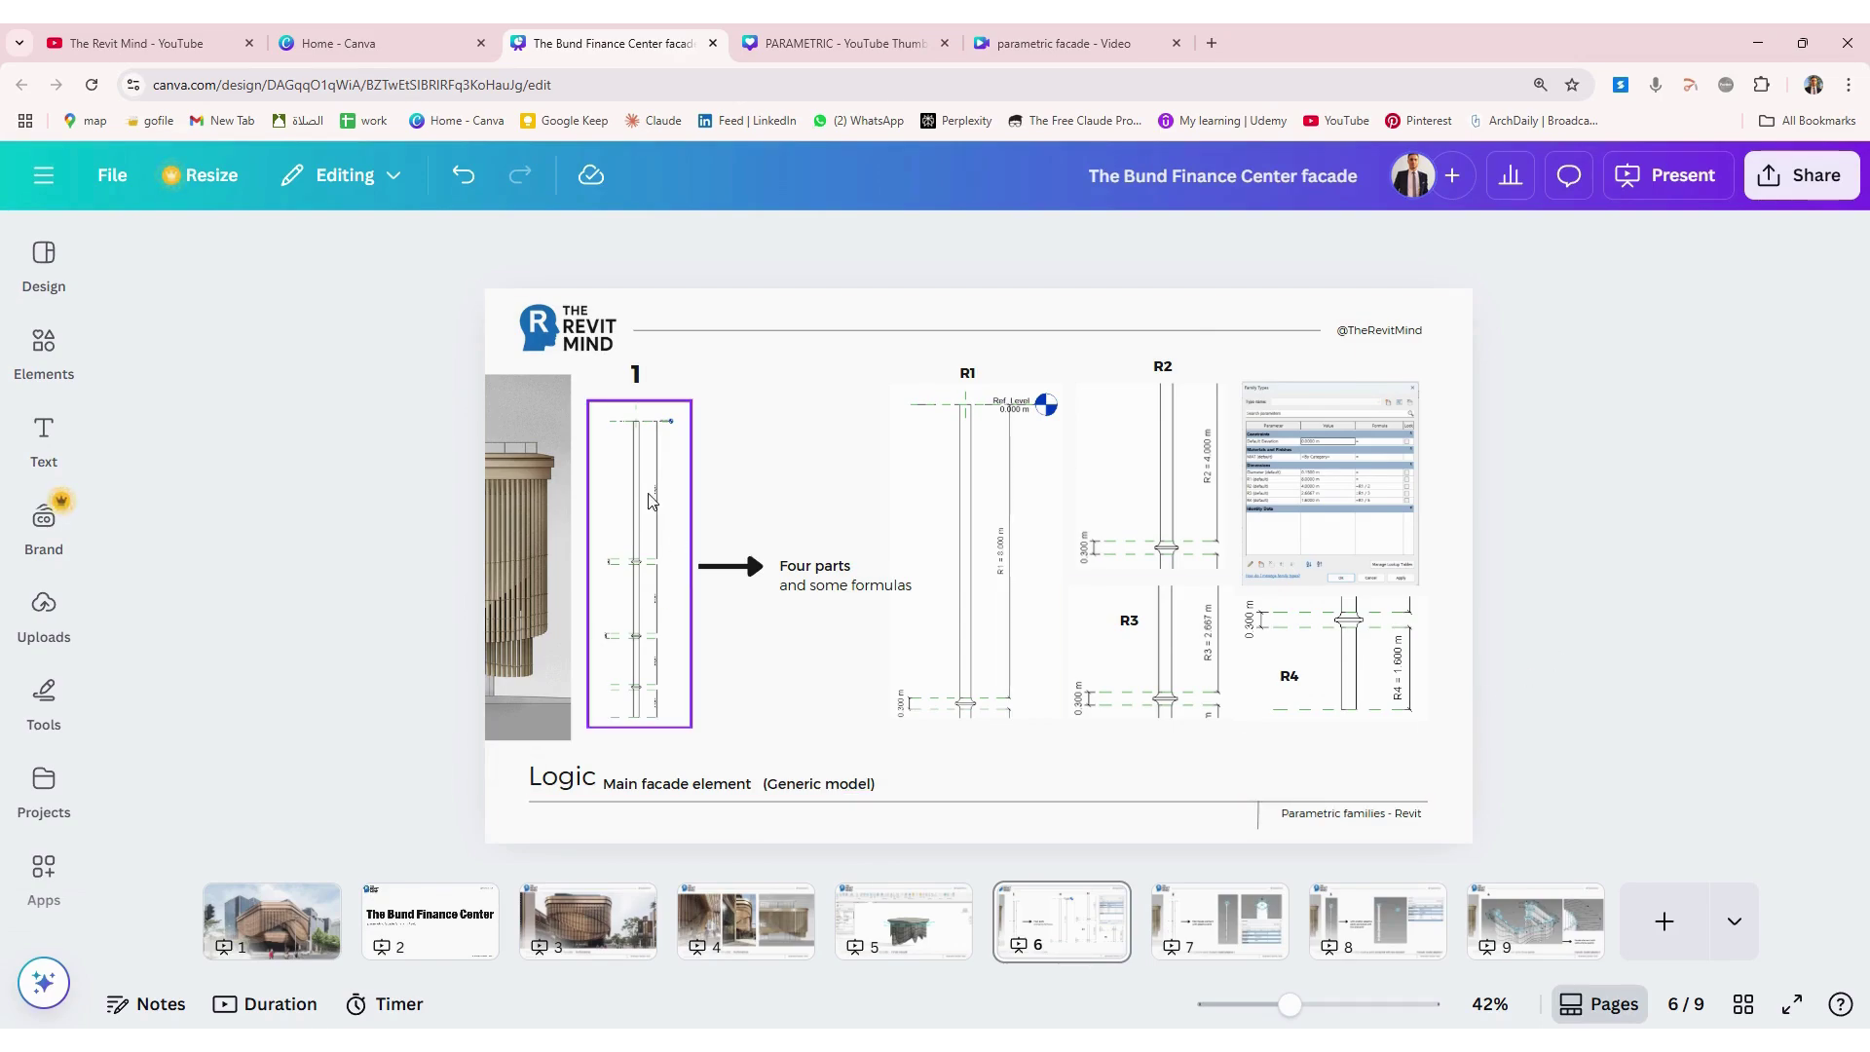
pyautogui.click(1230, 939)
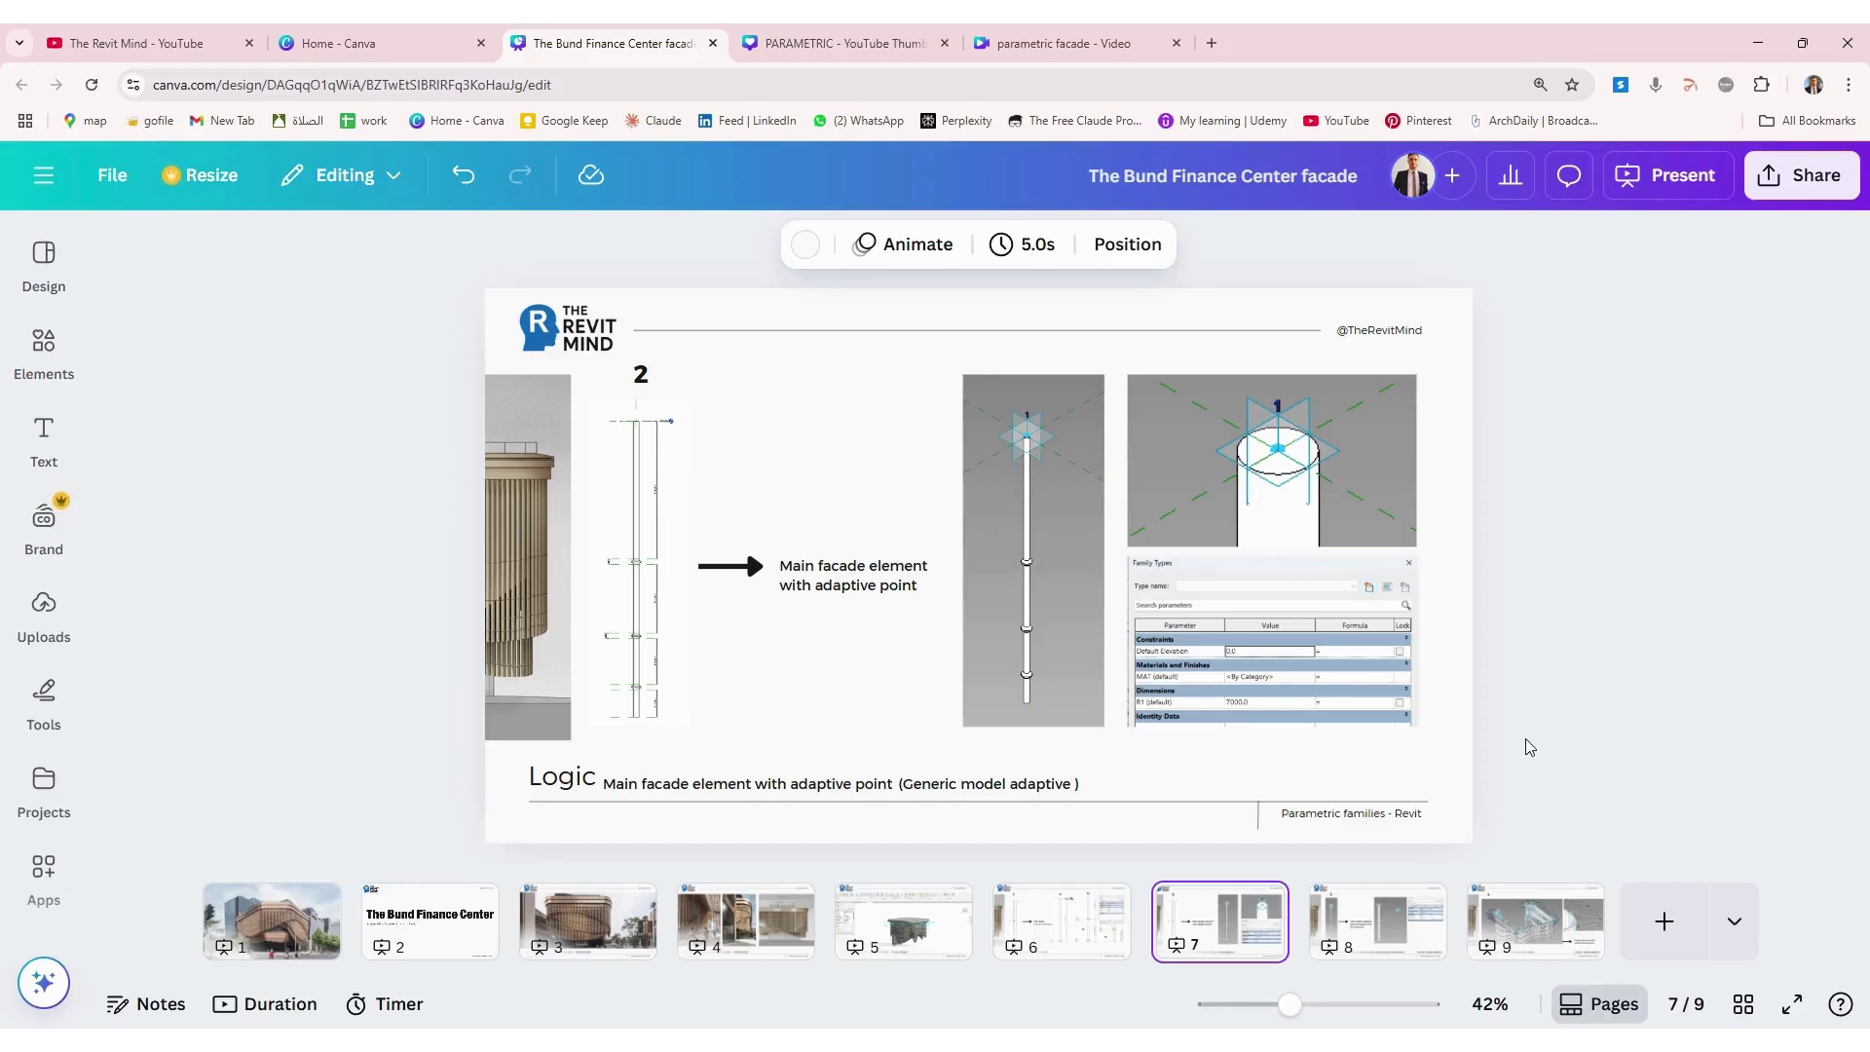
# Step: Flip between slides 8 and 9 on the spline array, finishing on slide 9
pyautogui.scroll(-2, 1480, 777)
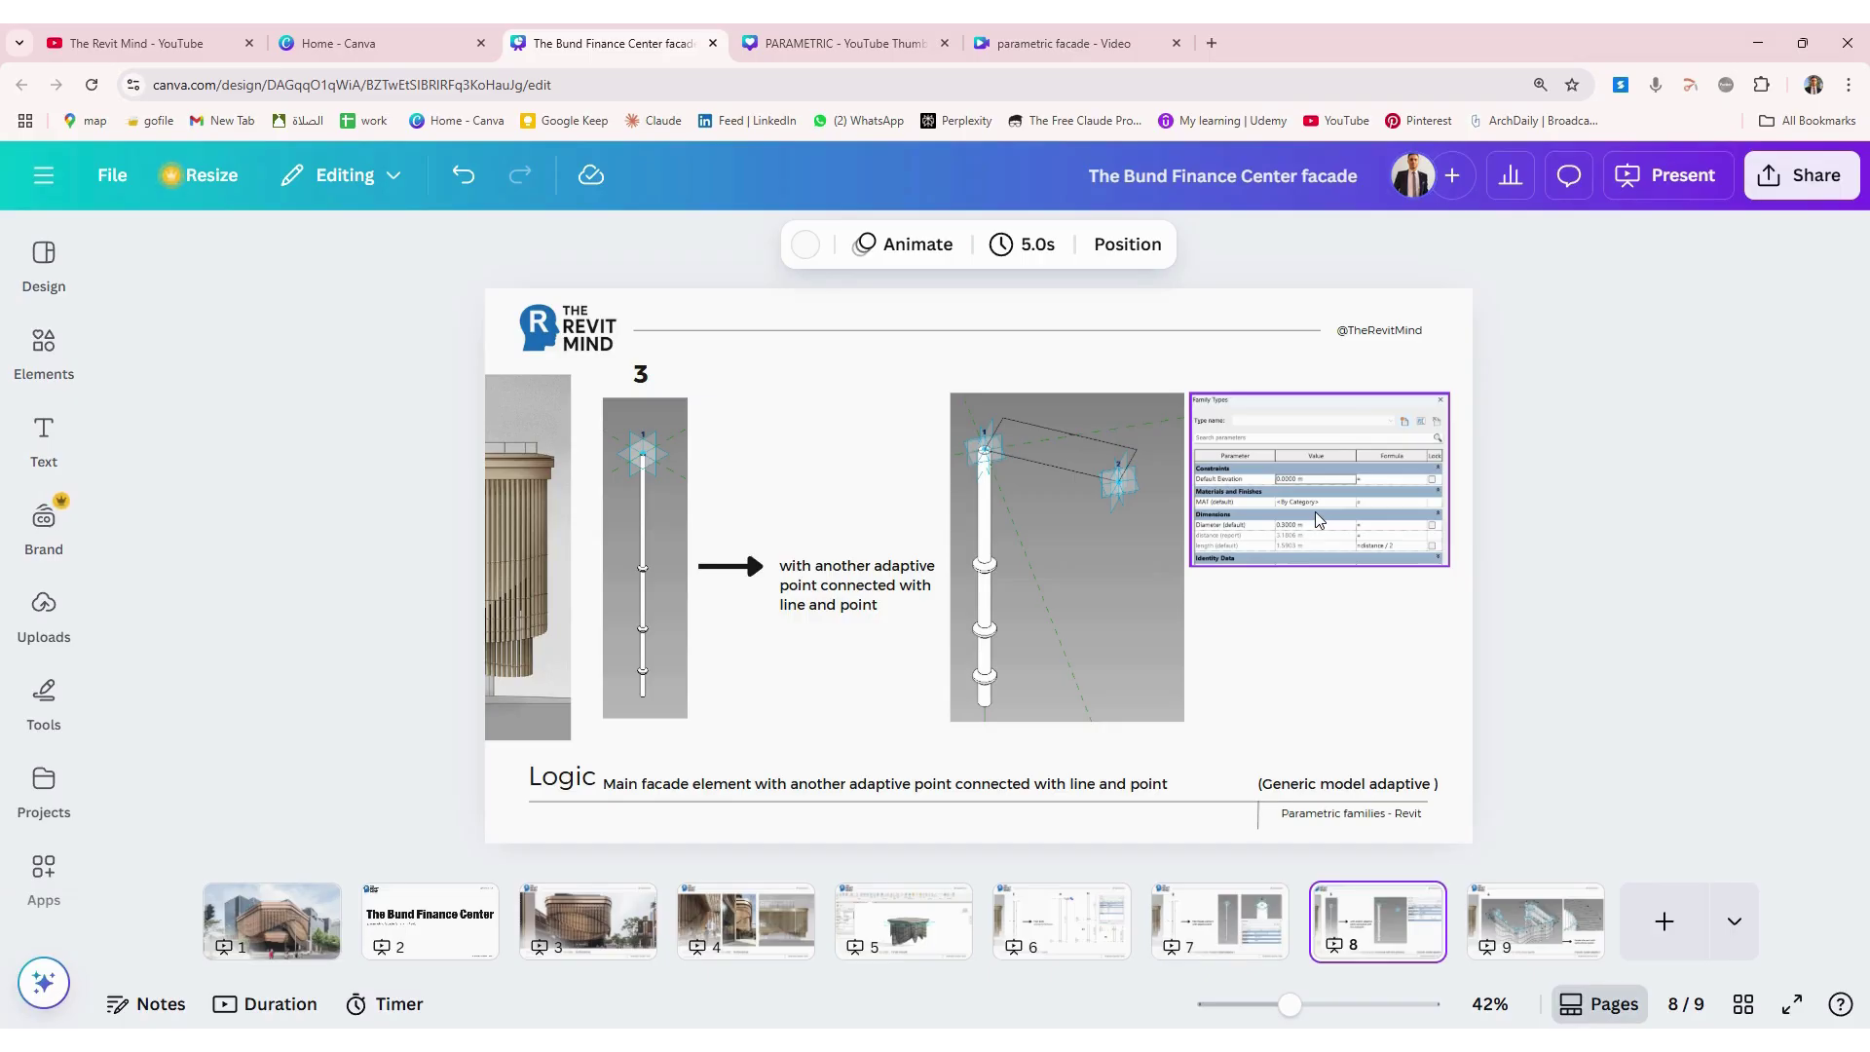
pyautogui.click(1493, 923)
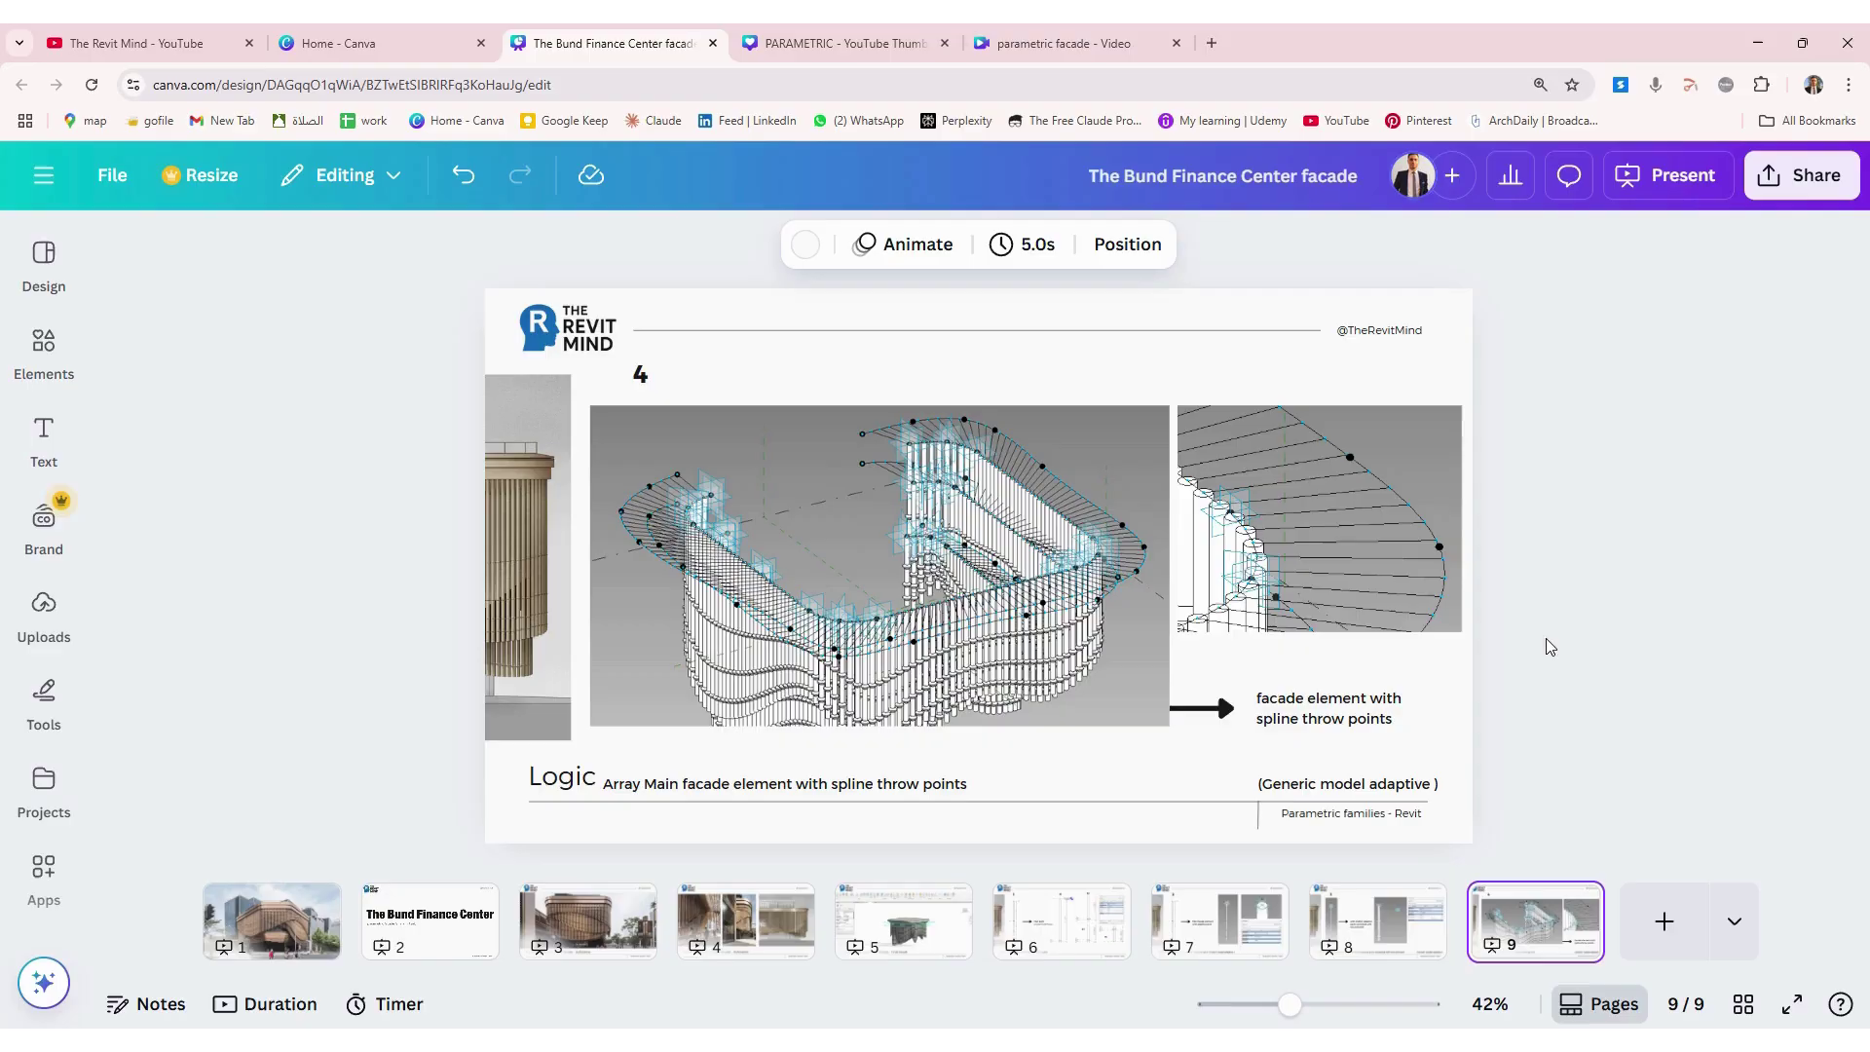
pyautogui.click(1392, 916)
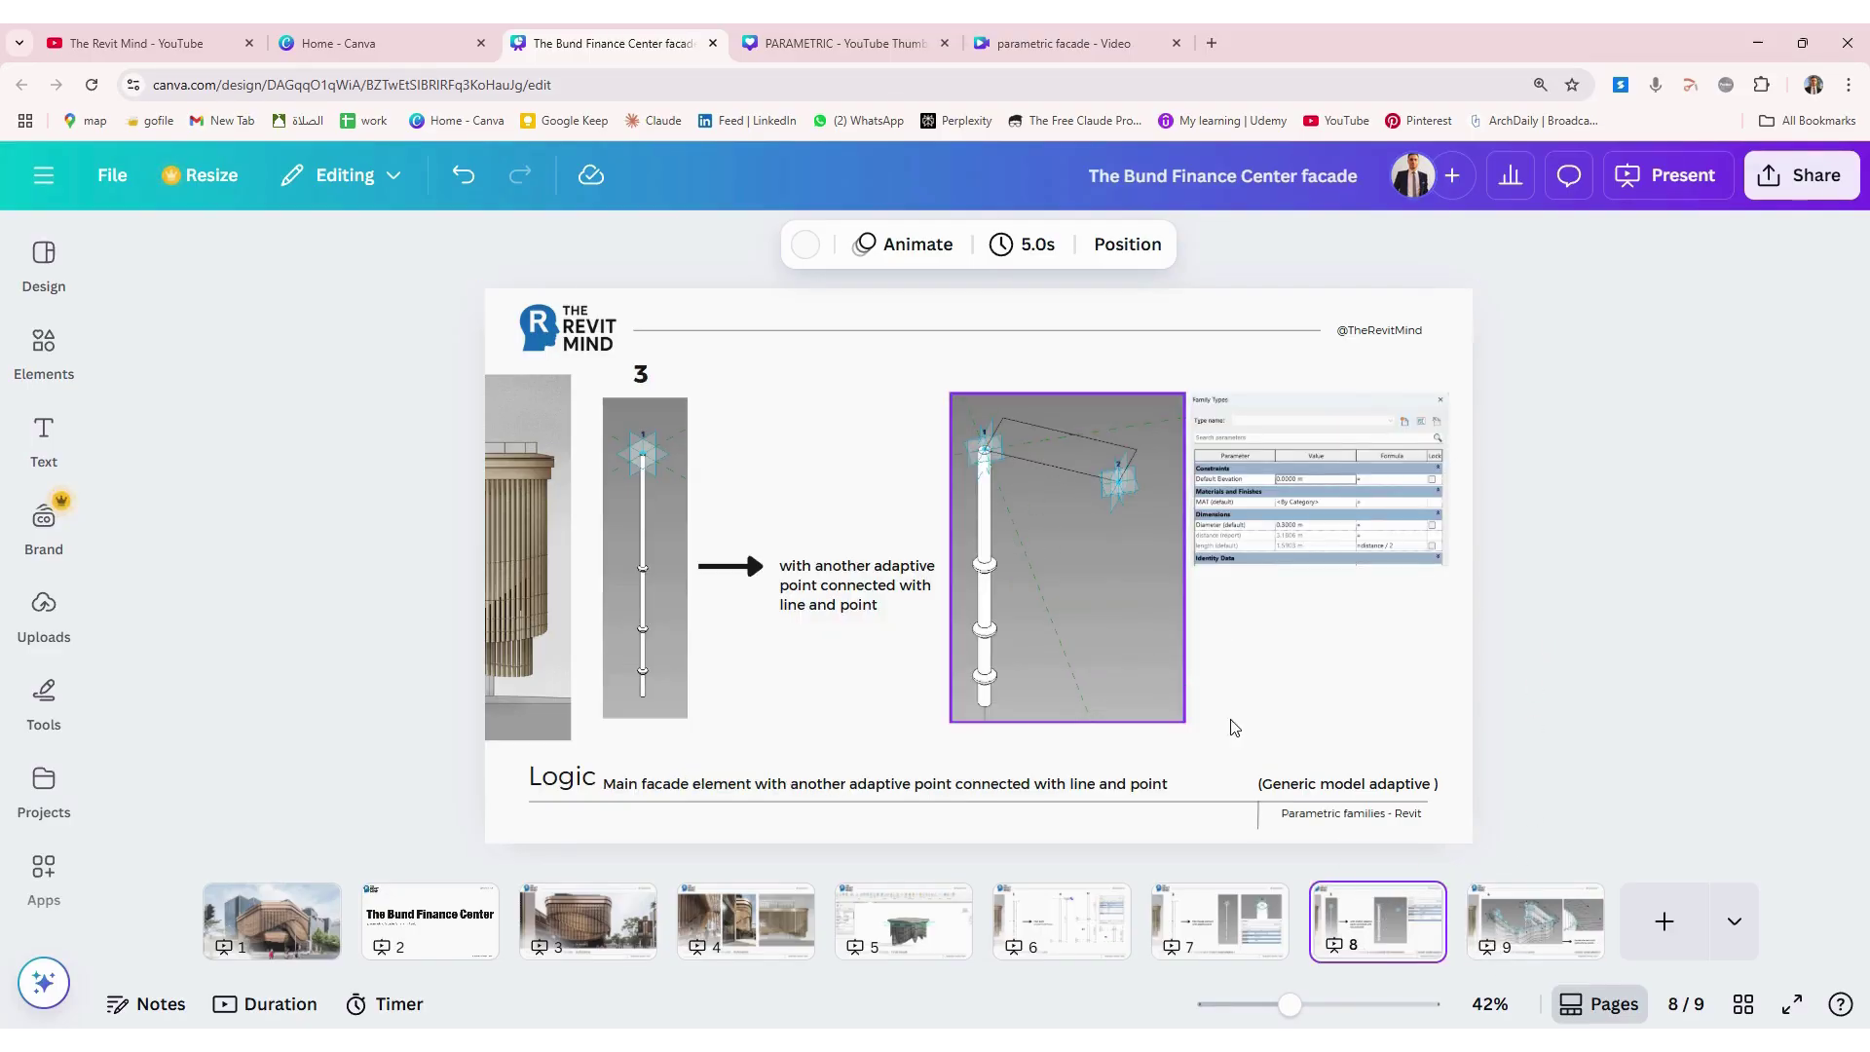
pyautogui.click(1504, 940)
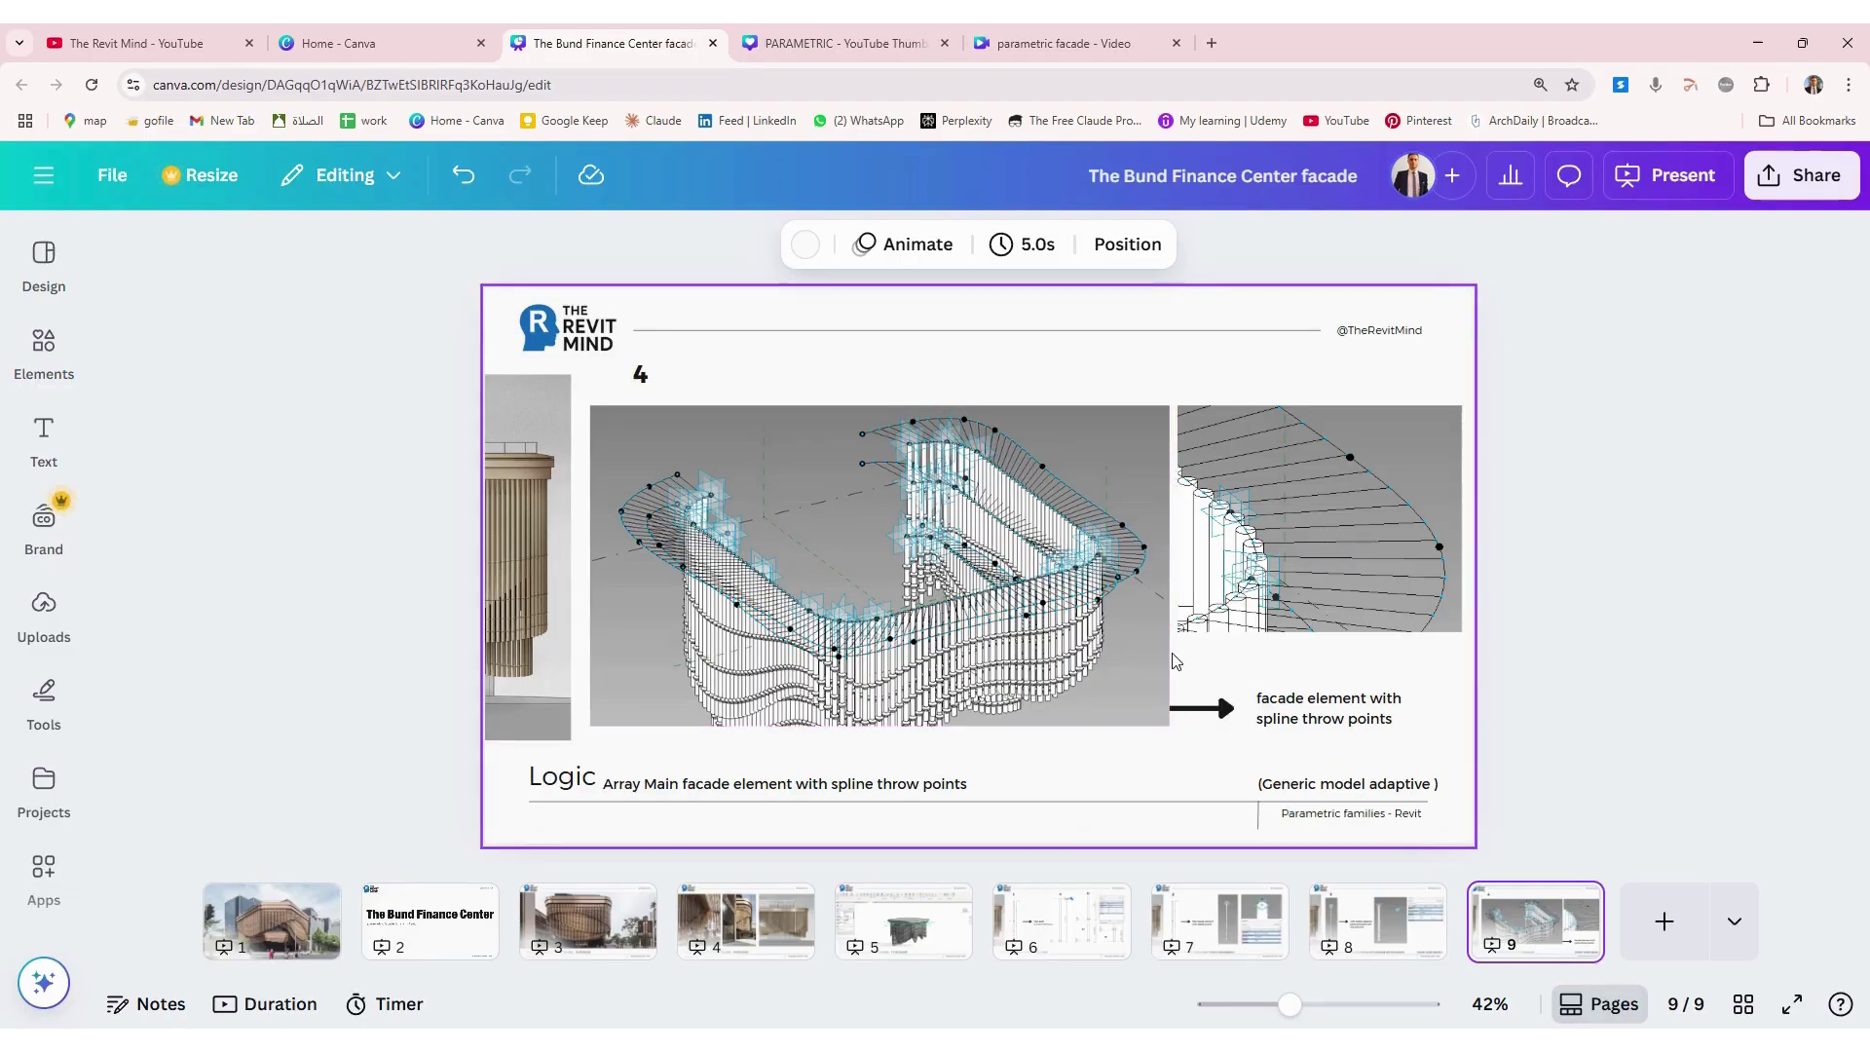
pyautogui.click(1541, 724)
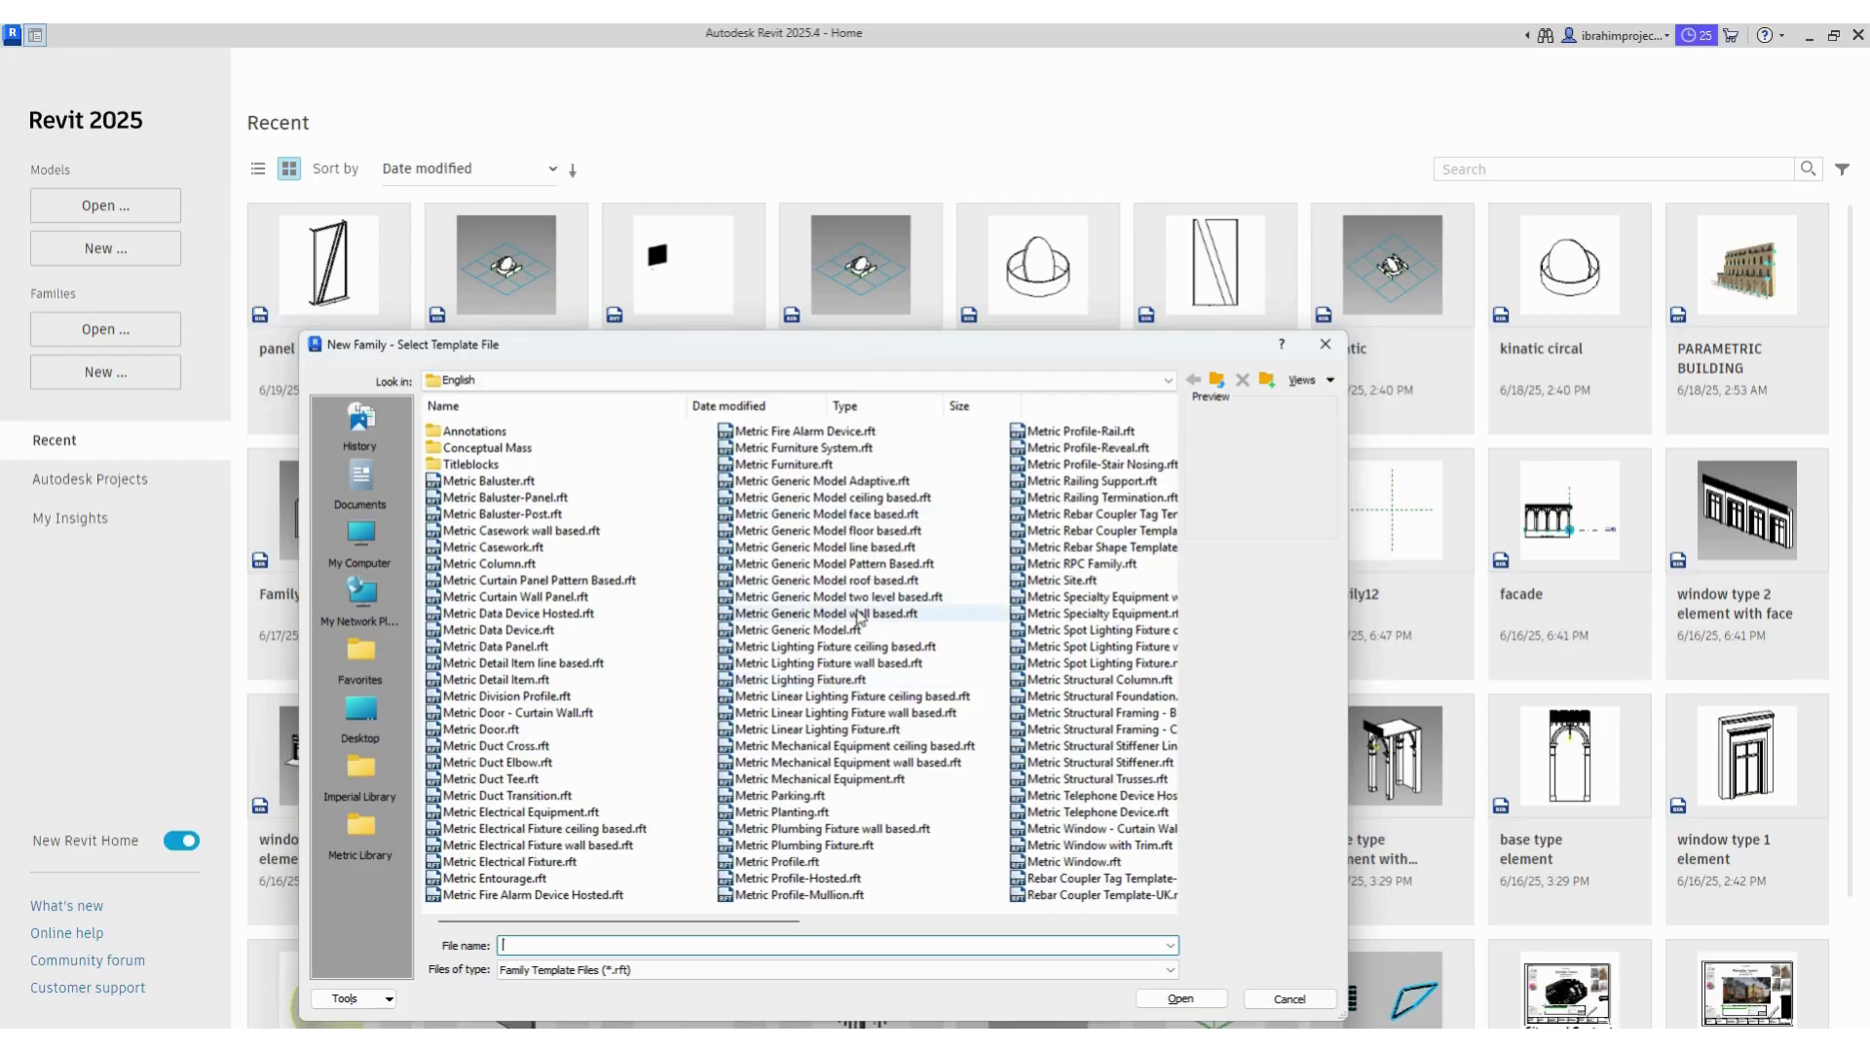
# Step: Create a new family from Metric Generic Model.rft and open Project Units with UN
pyautogui.doubleClick(856, 630)
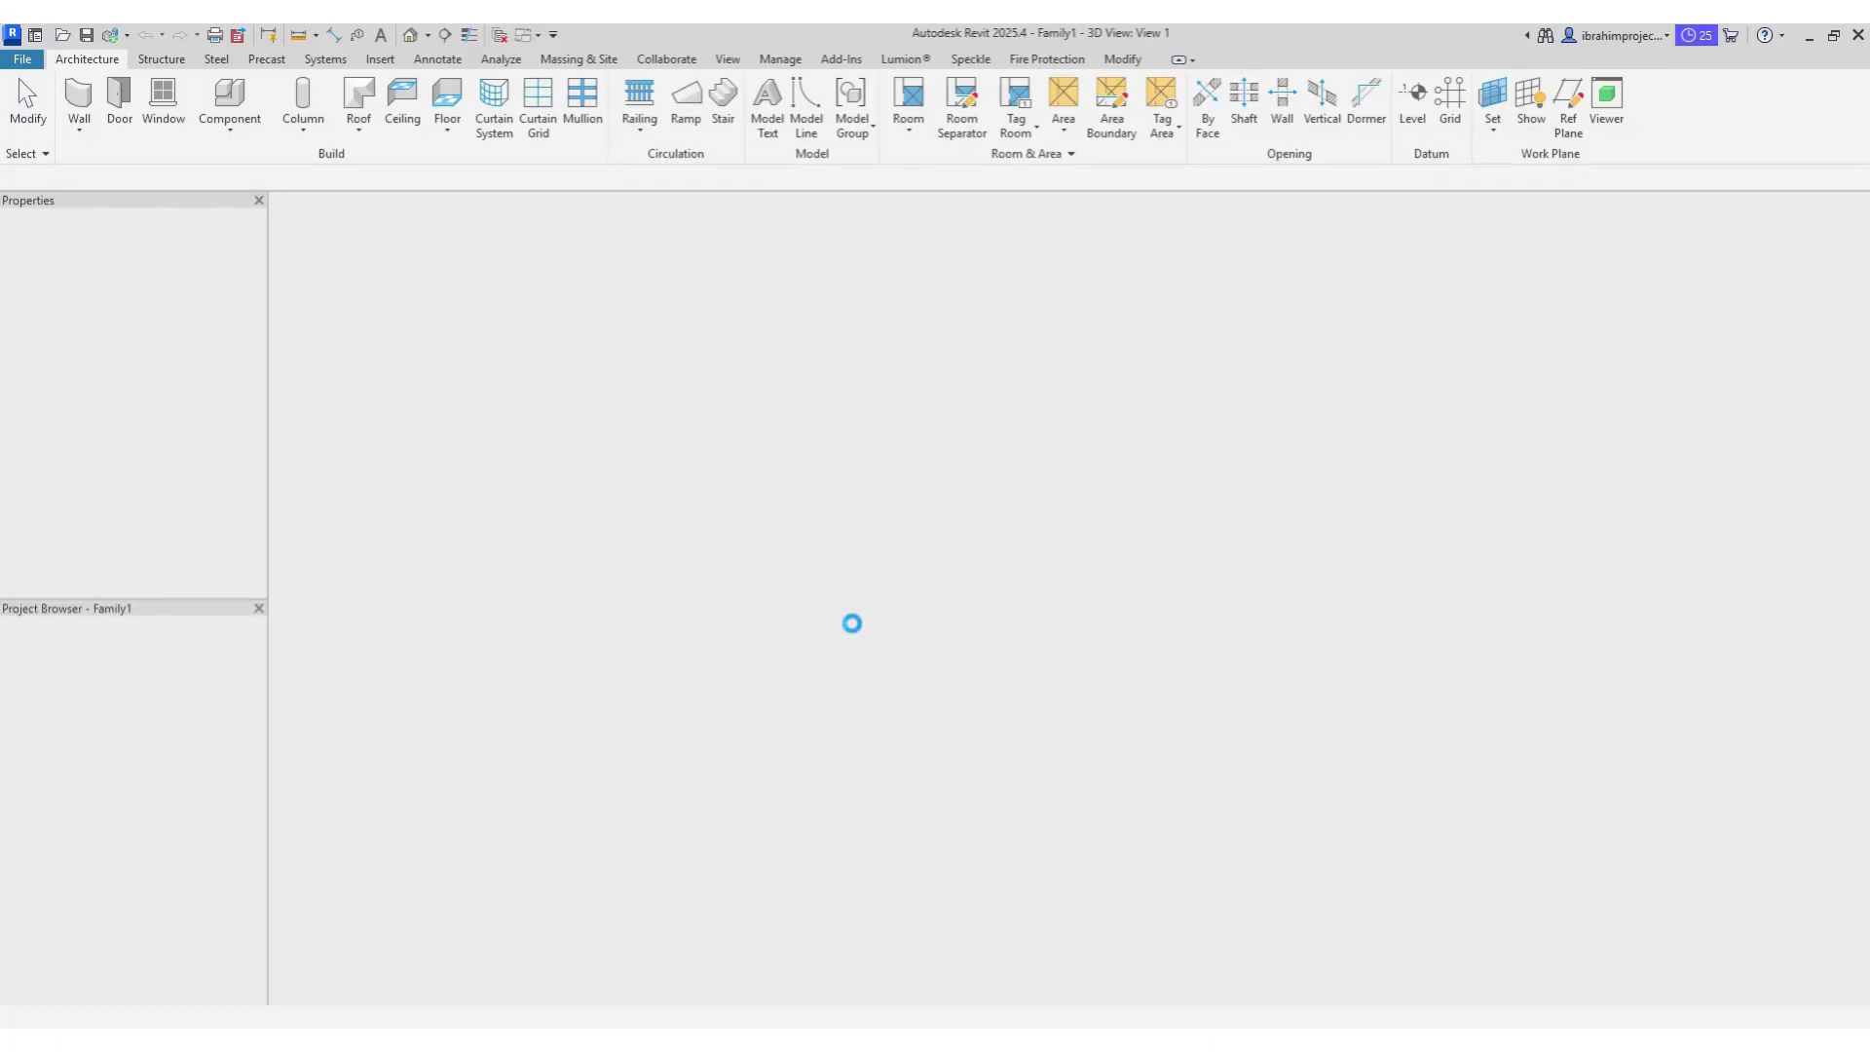
pyautogui.press('u')
pyautogui.press('n')
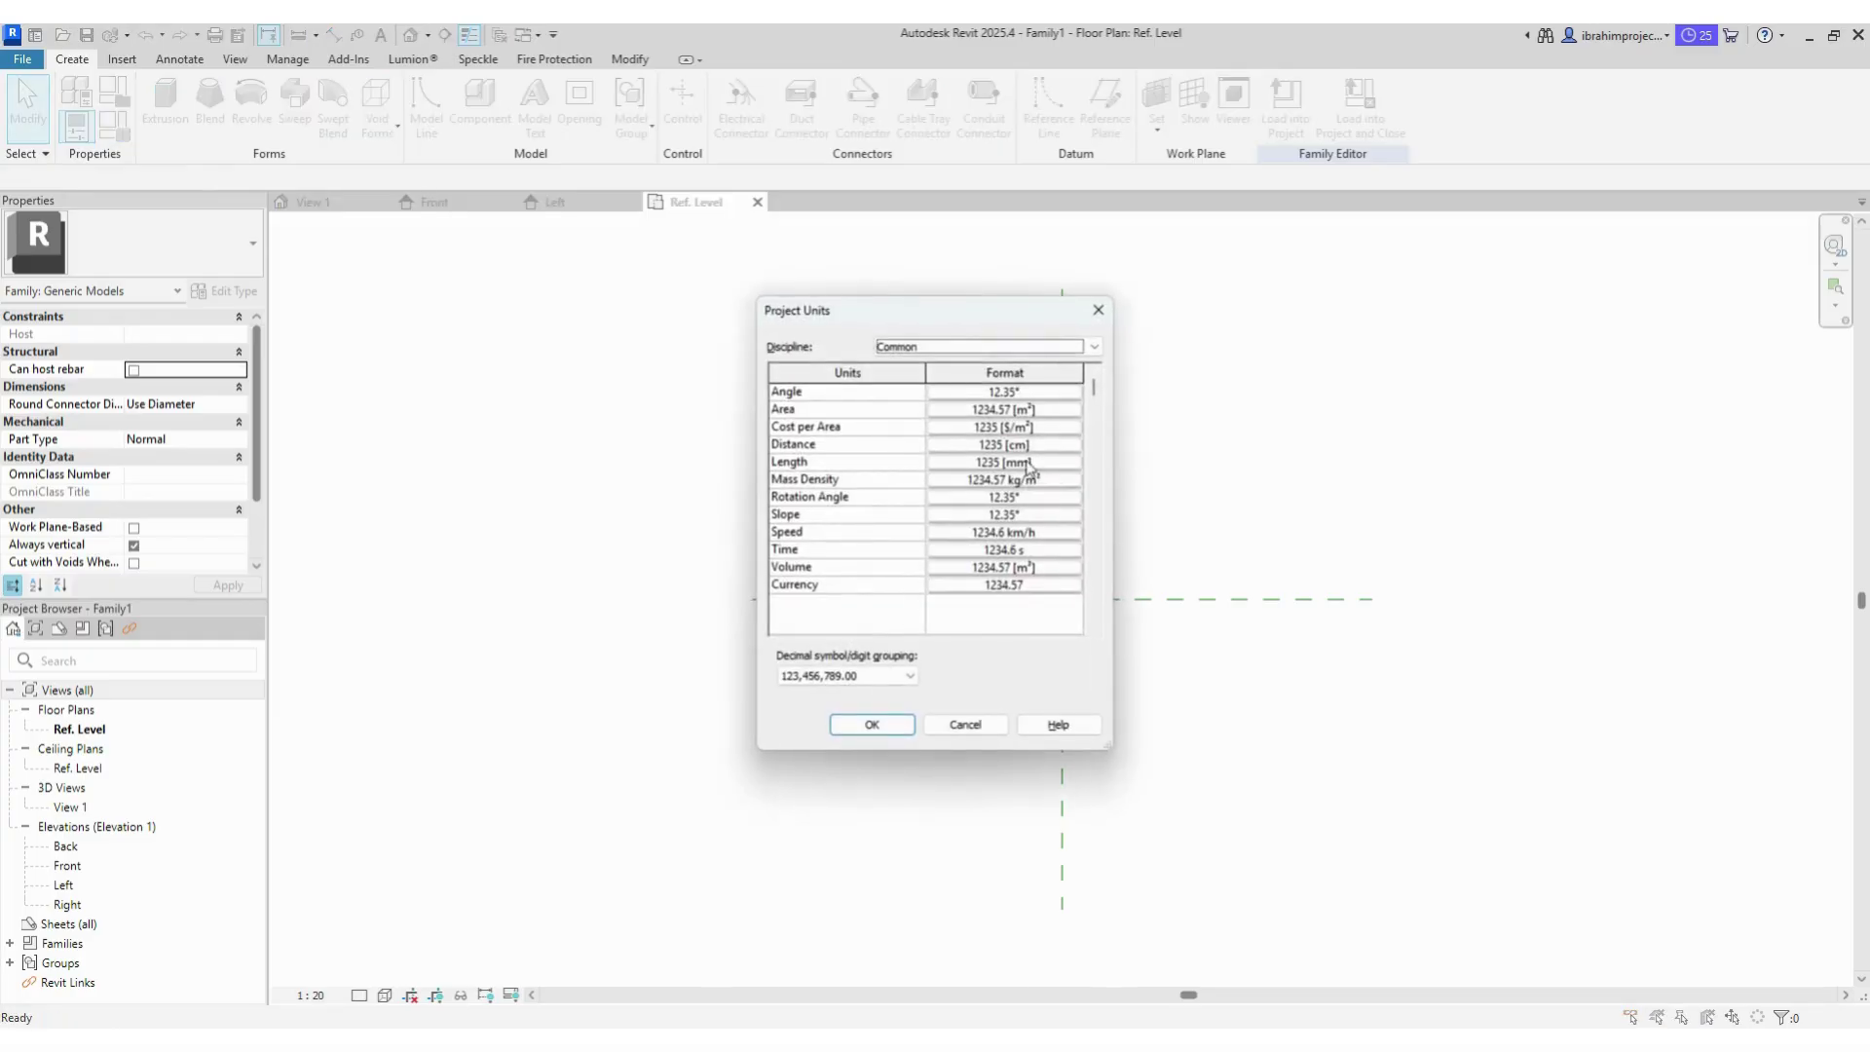
pyautogui.click(1027, 464)
pyautogui.press('Escape')
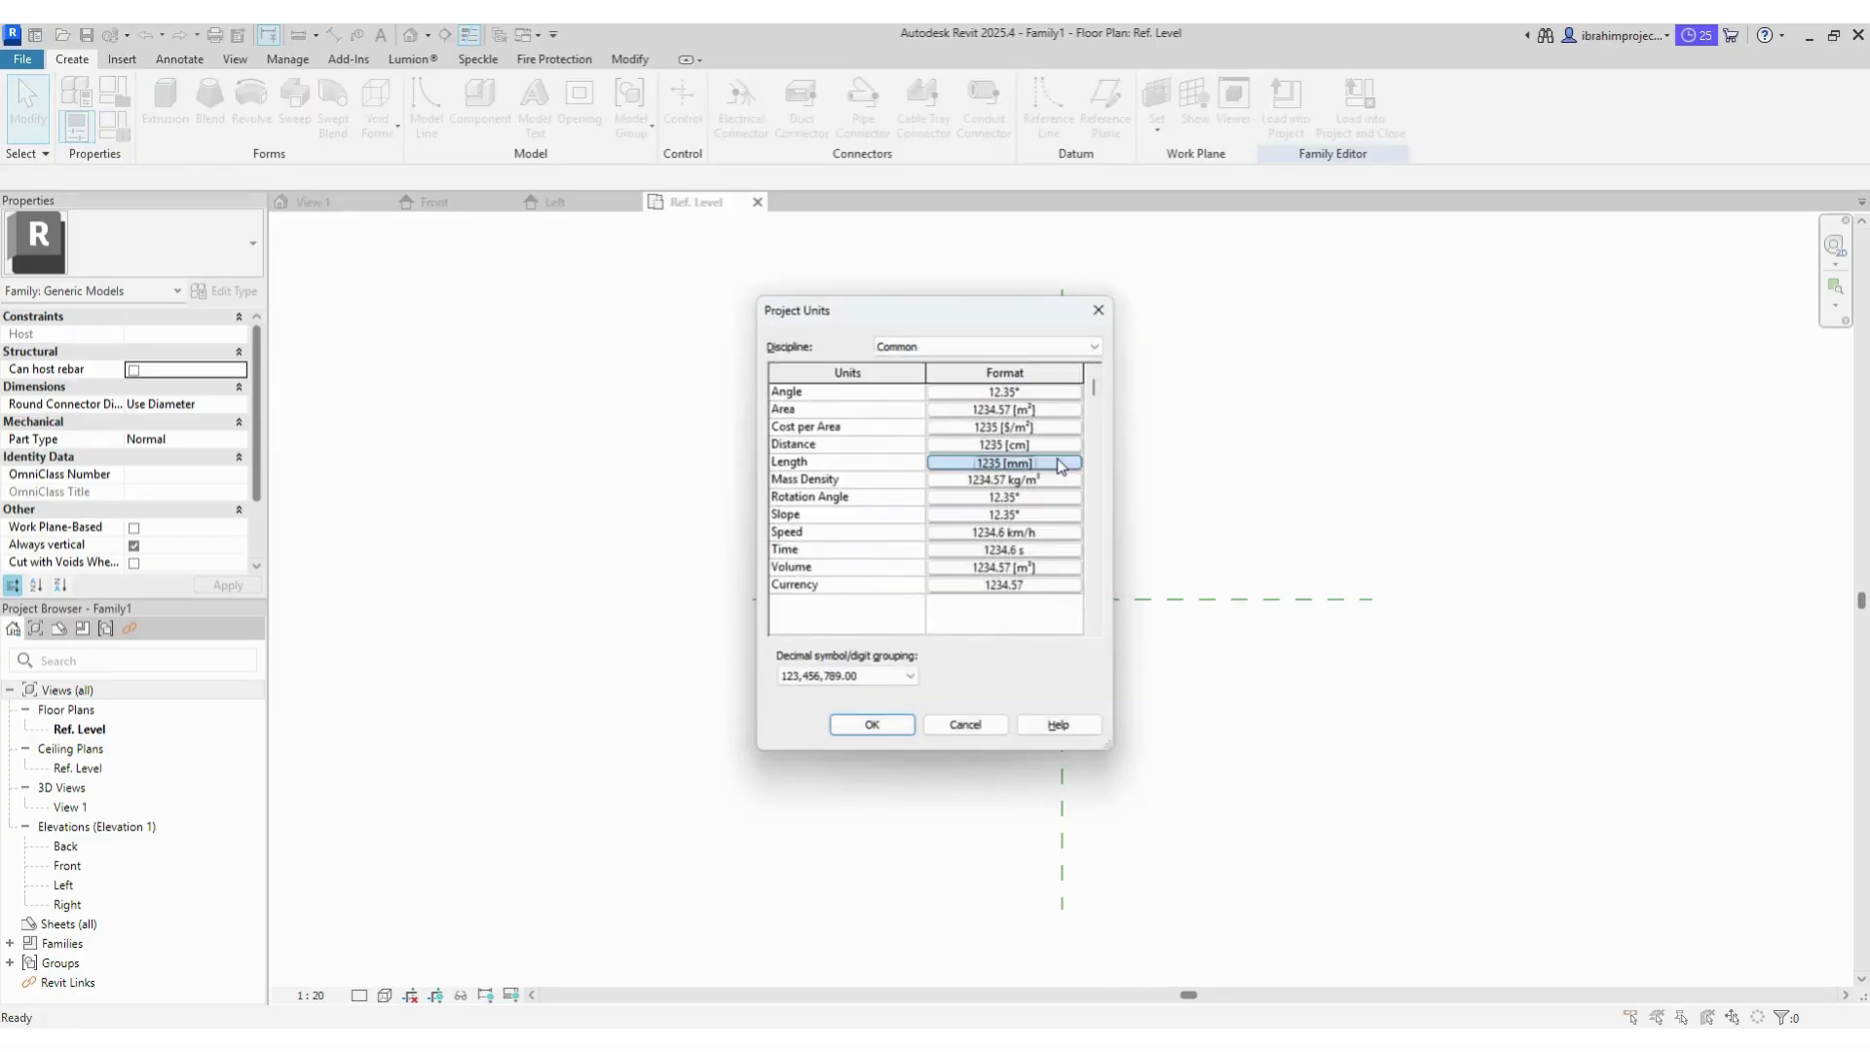
# Step: Set lengths to Meters, 3 decimal places, symbol m, then begin an extrusion
pyautogui.click(1059, 463)
pyautogui.click(1076, 426)
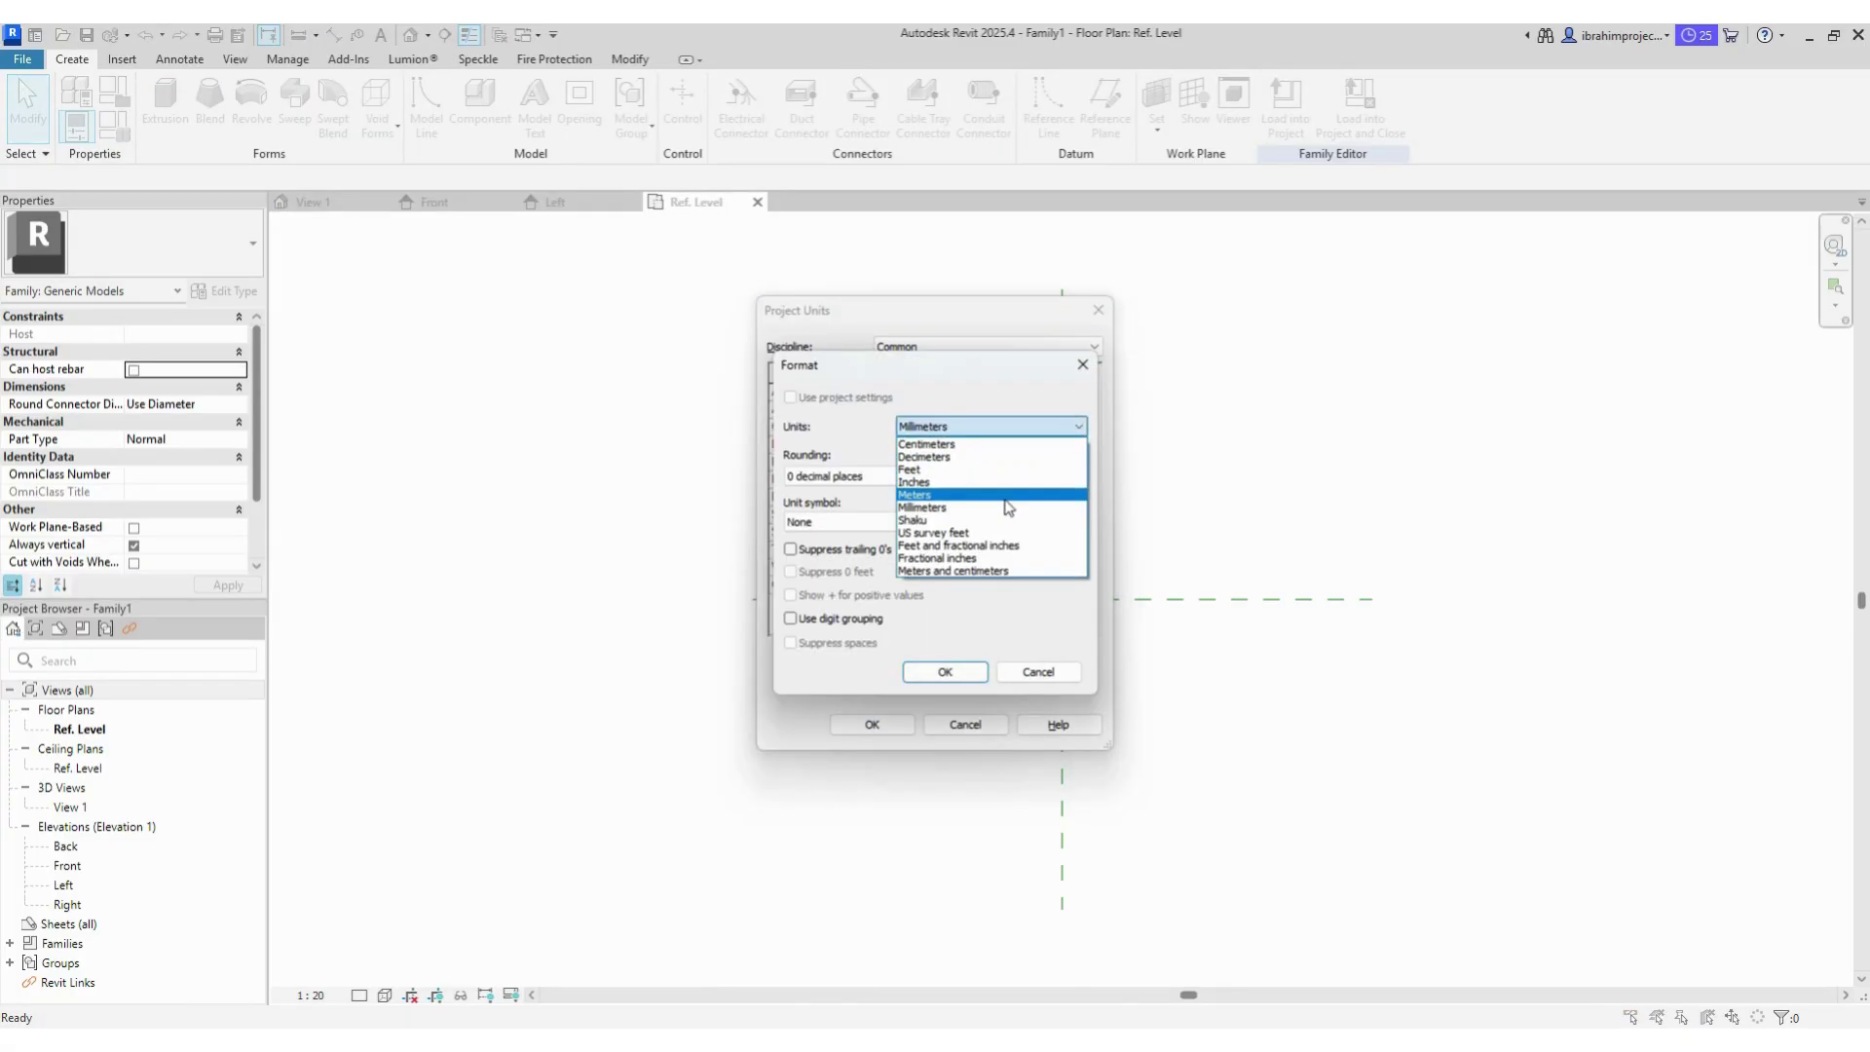
pyautogui.click(1002, 498)
pyautogui.click(873, 477)
pyautogui.click(864, 577)
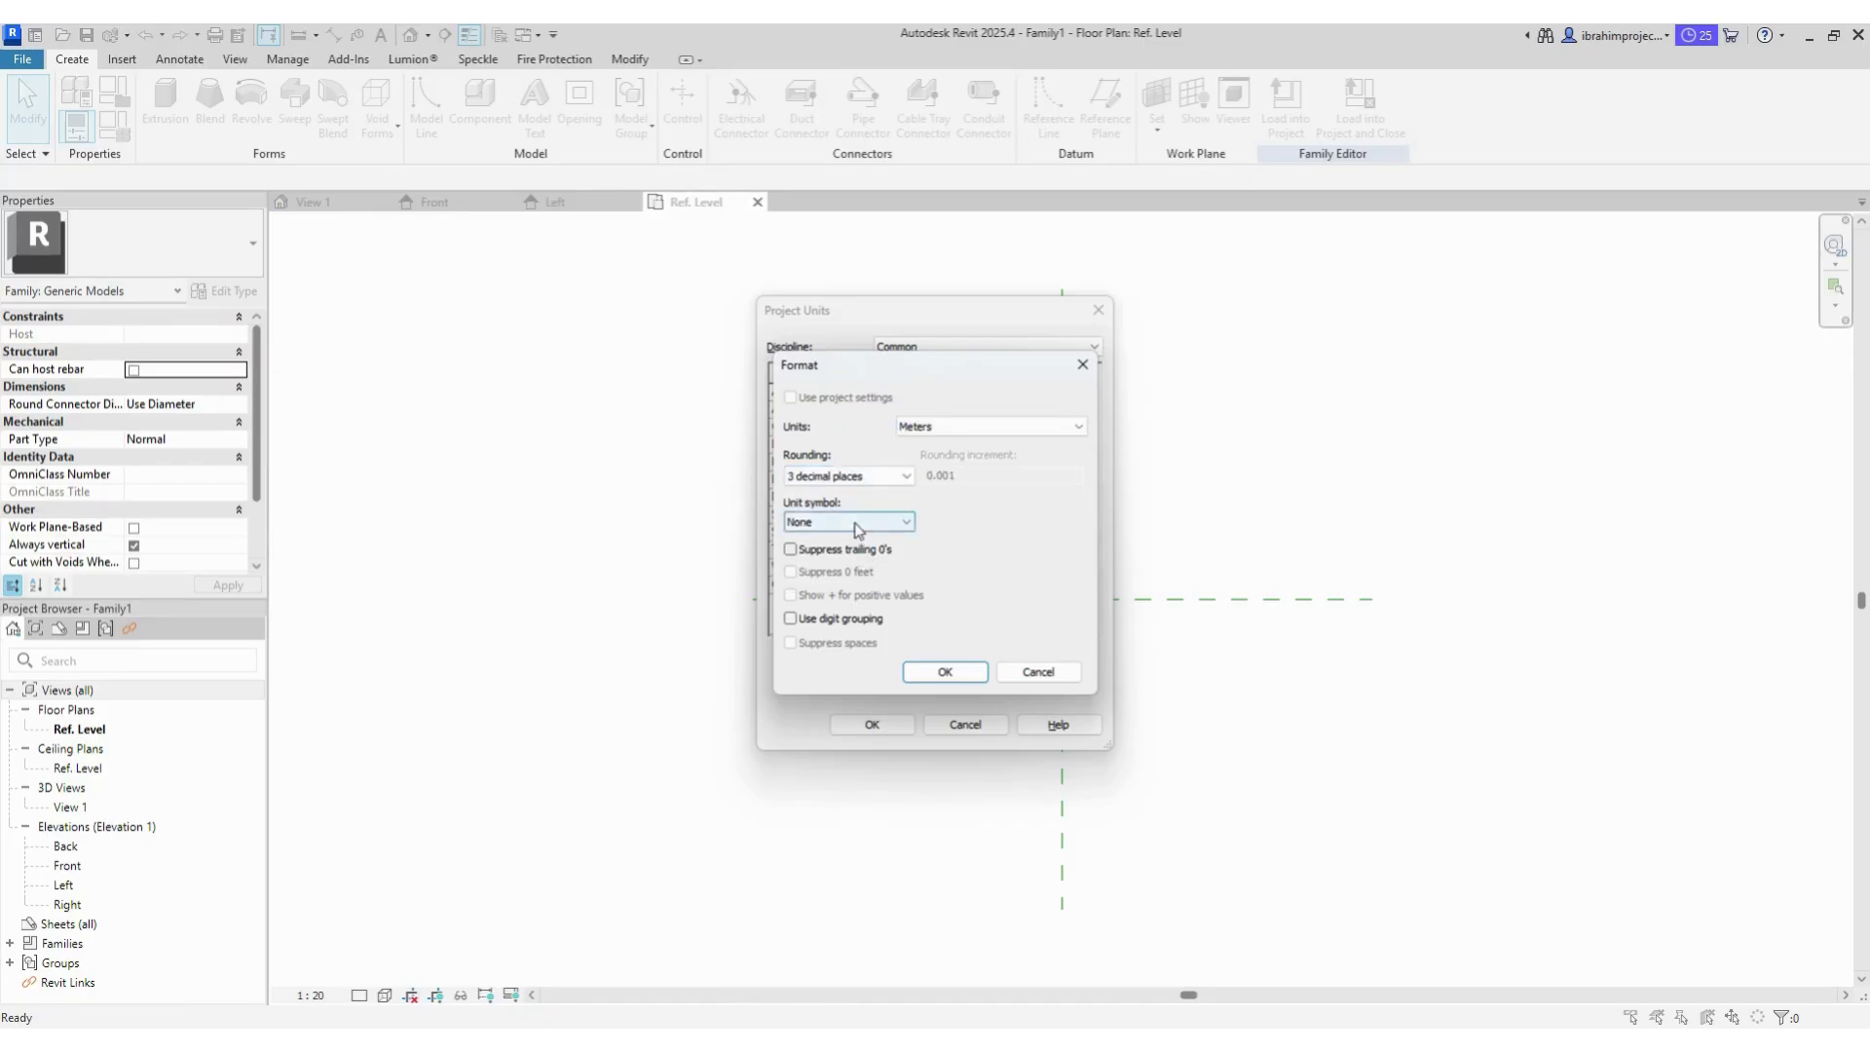
pyautogui.click(855, 522)
pyautogui.click(945, 672)
pyautogui.click(871, 724)
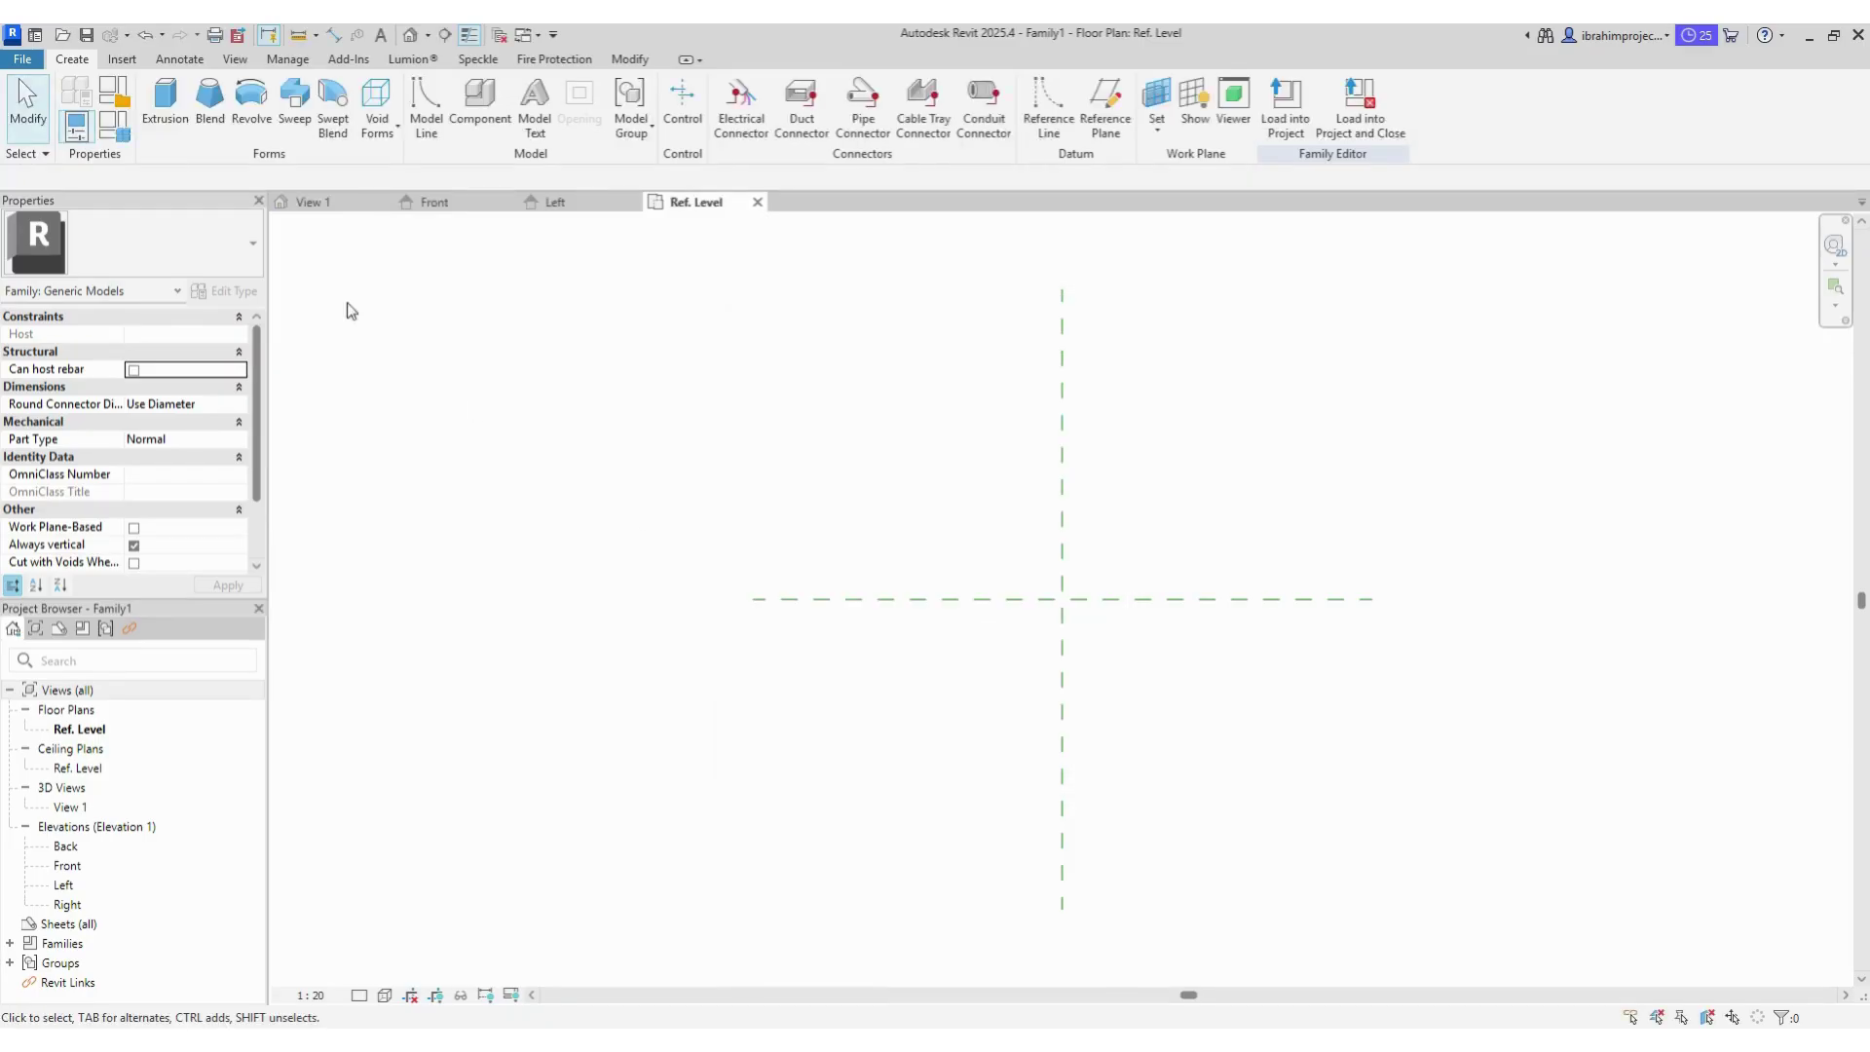
pyautogui.click(167, 100)
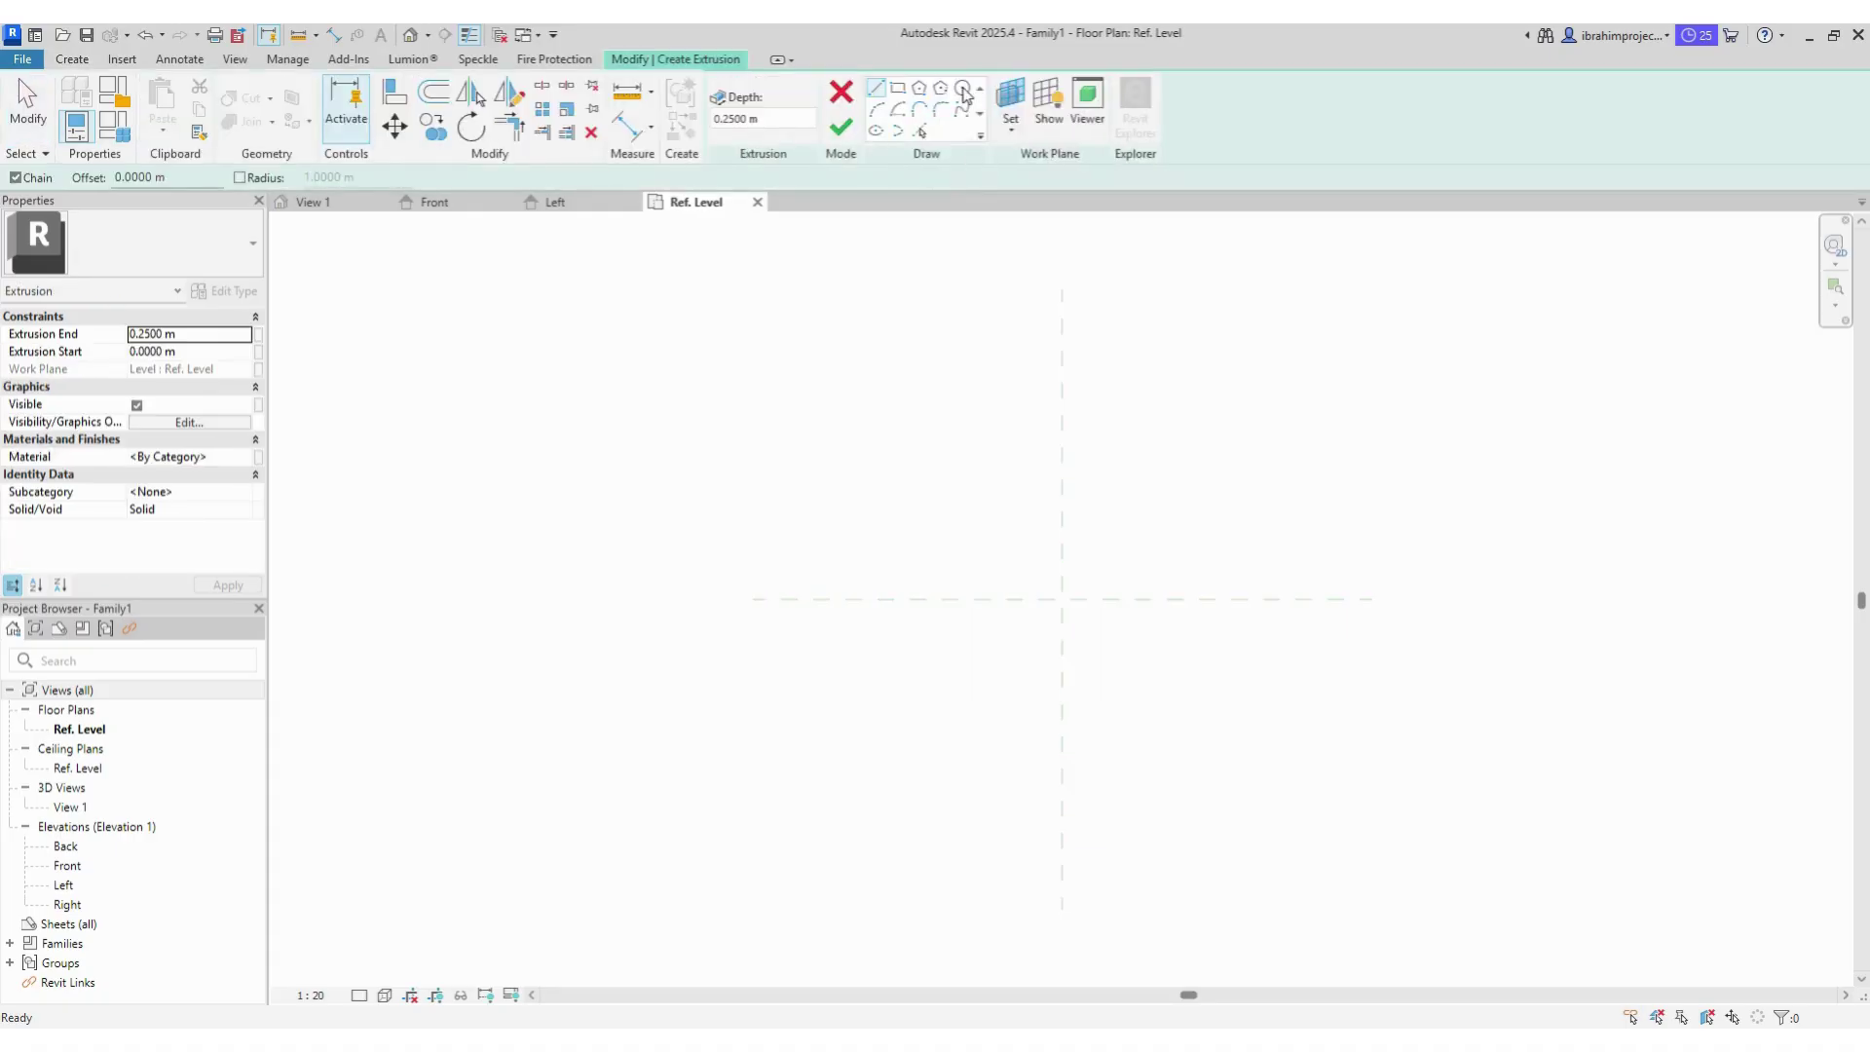
# Step: Sketch a 0.136 m radius circle at the plane intersection and finish the extrusion
pyautogui.click(962, 87)
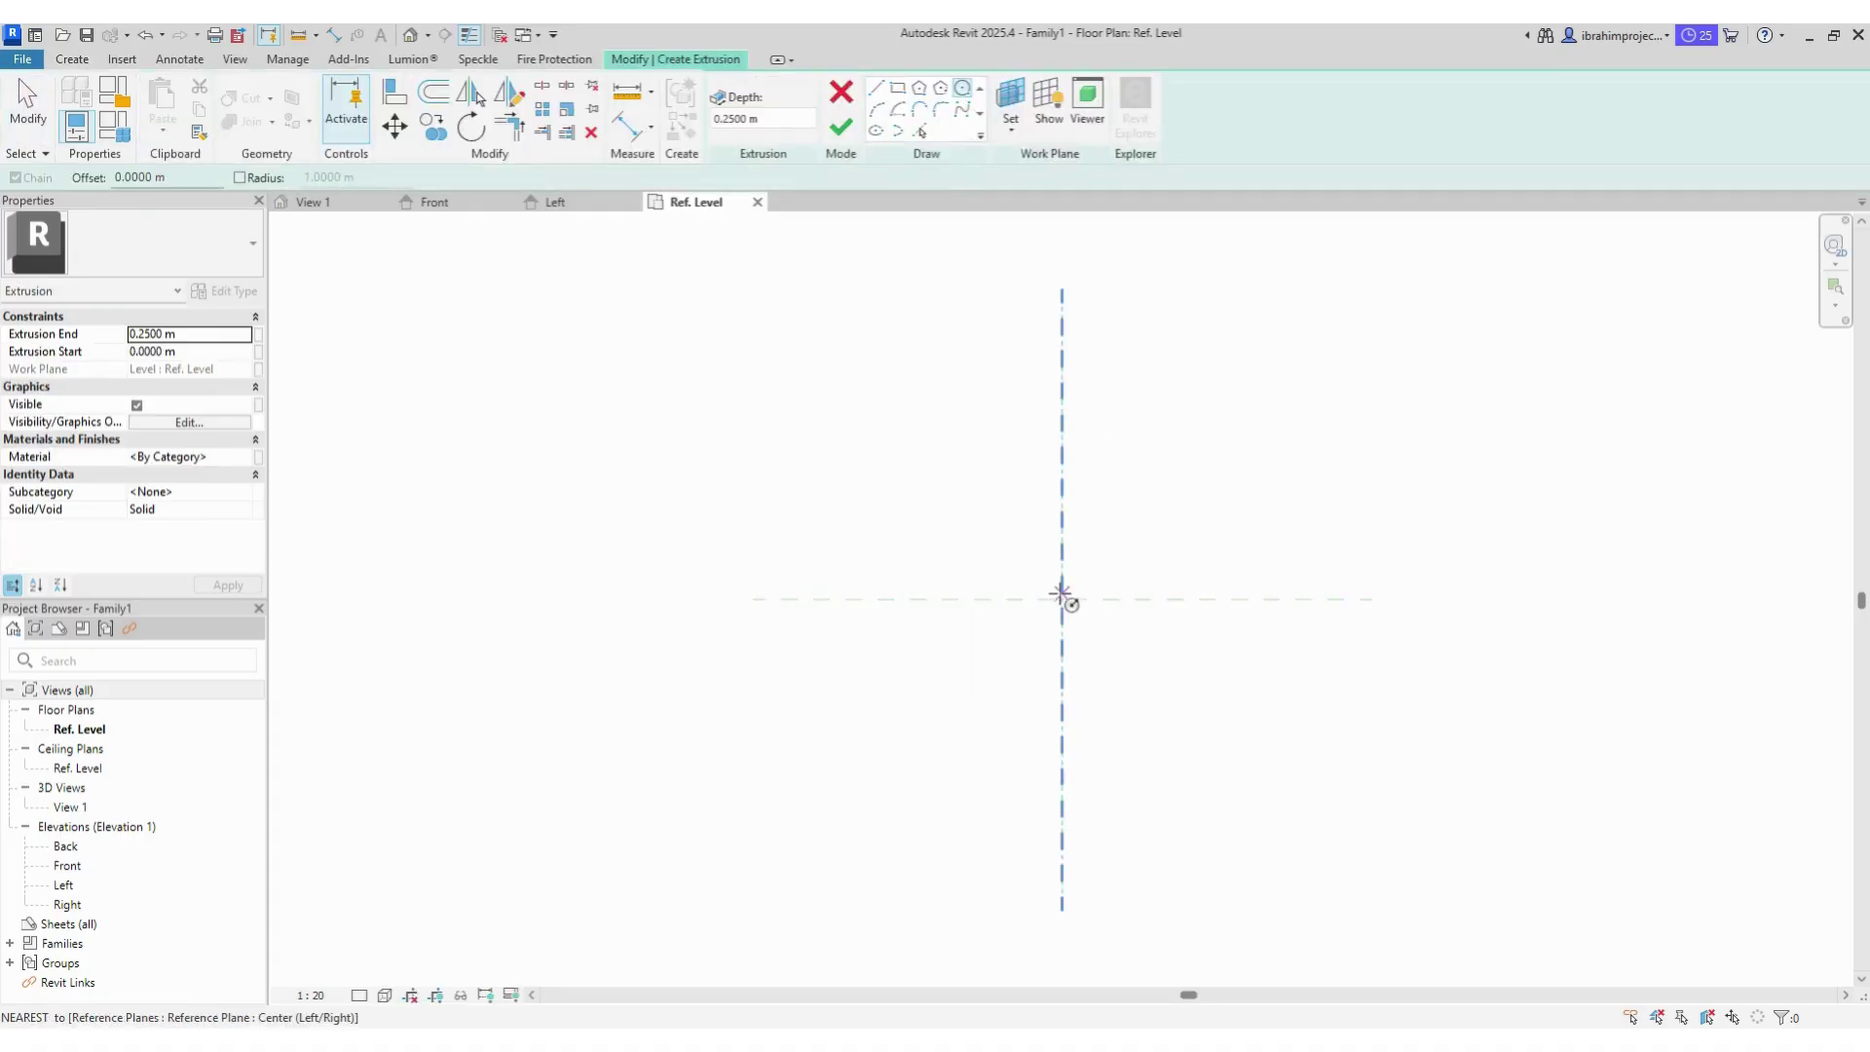
pyautogui.click(1045, 599)
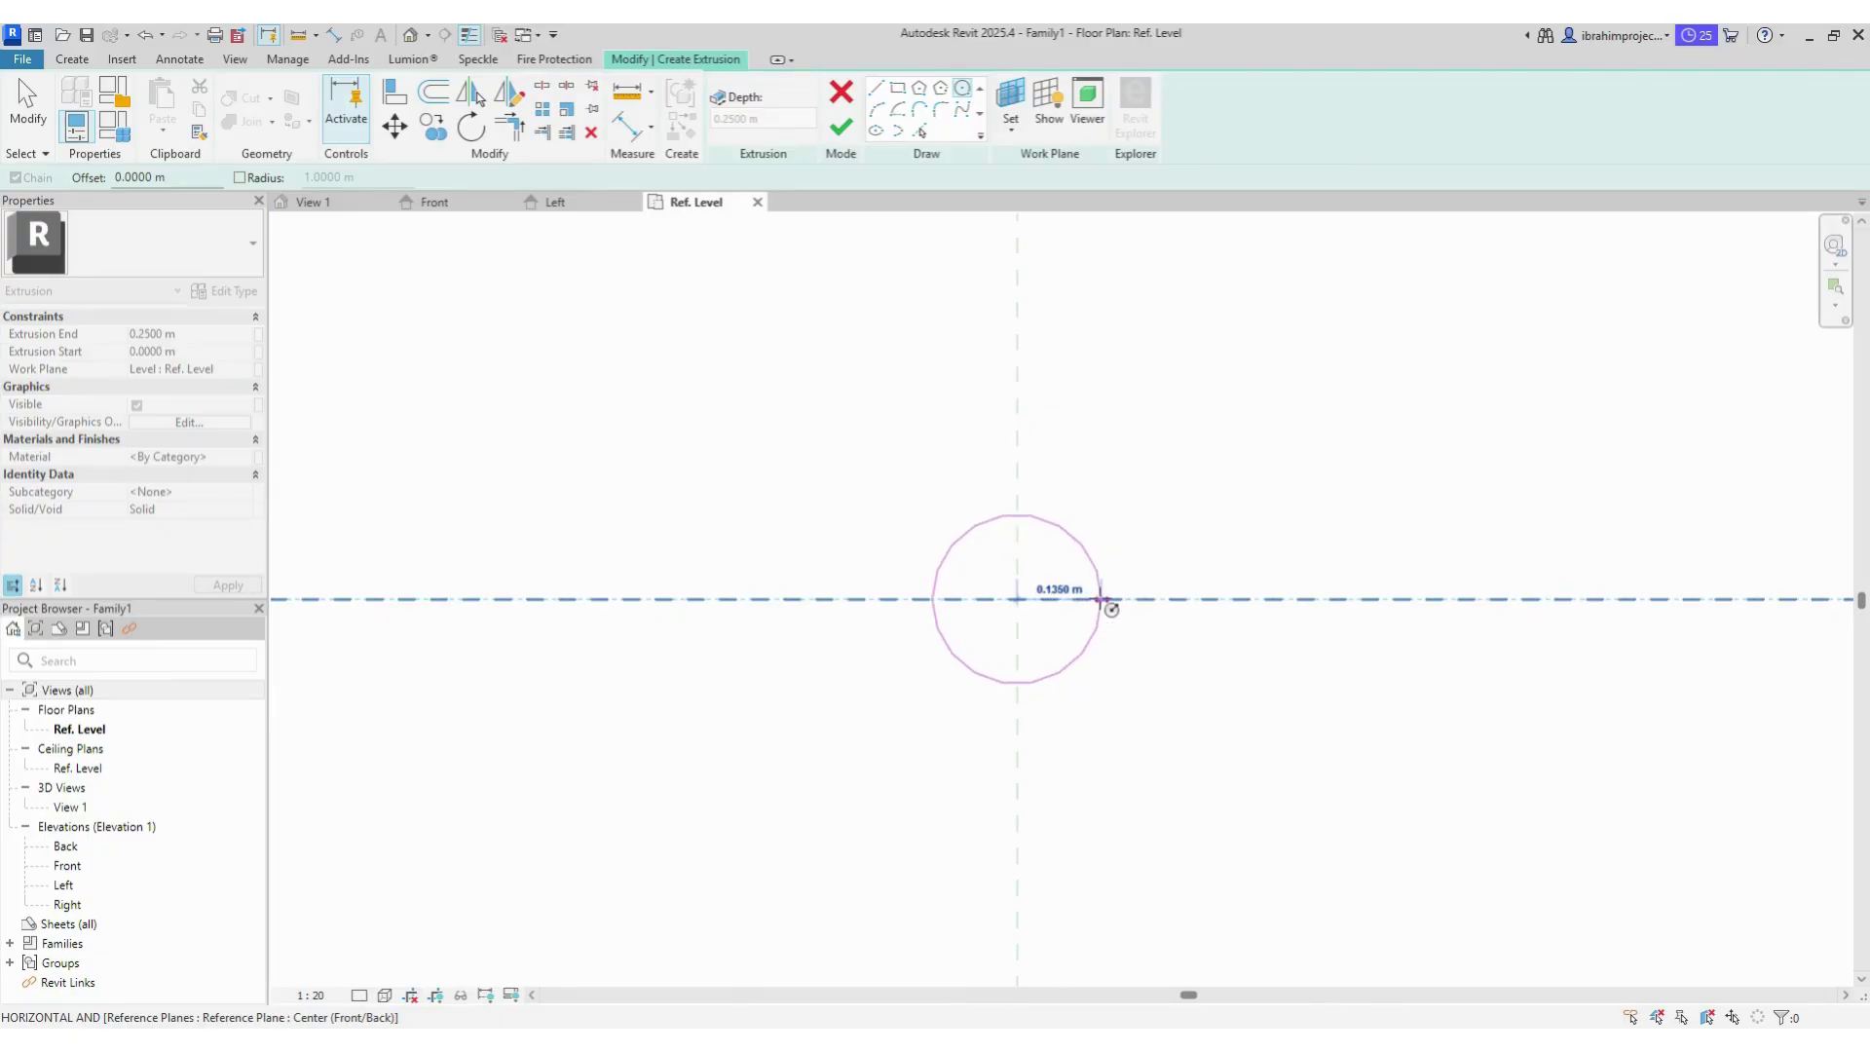
pyautogui.click(1101, 600)
pyautogui.press('Escape')
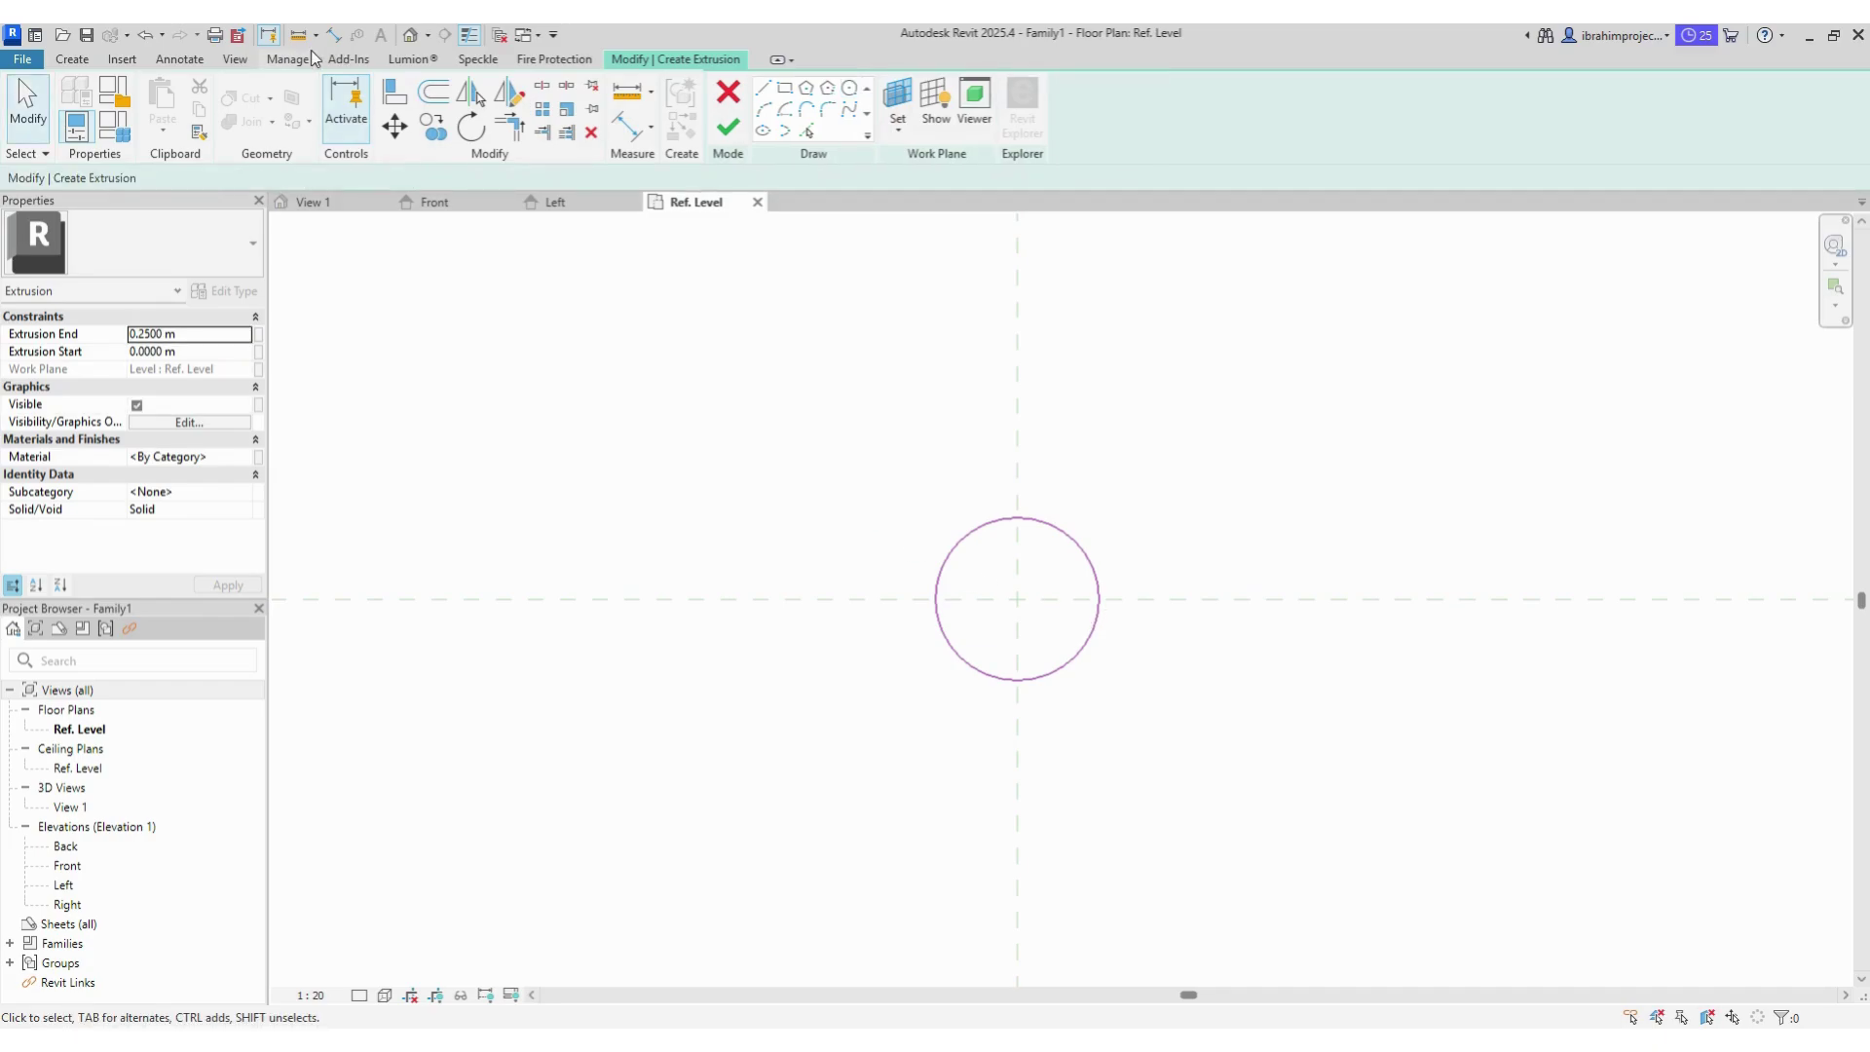
pyautogui.click(729, 127)
# Step: In the Front elevation, place a horizontal reference plane 5 m below Ref. Level
pyautogui.click(449, 202)
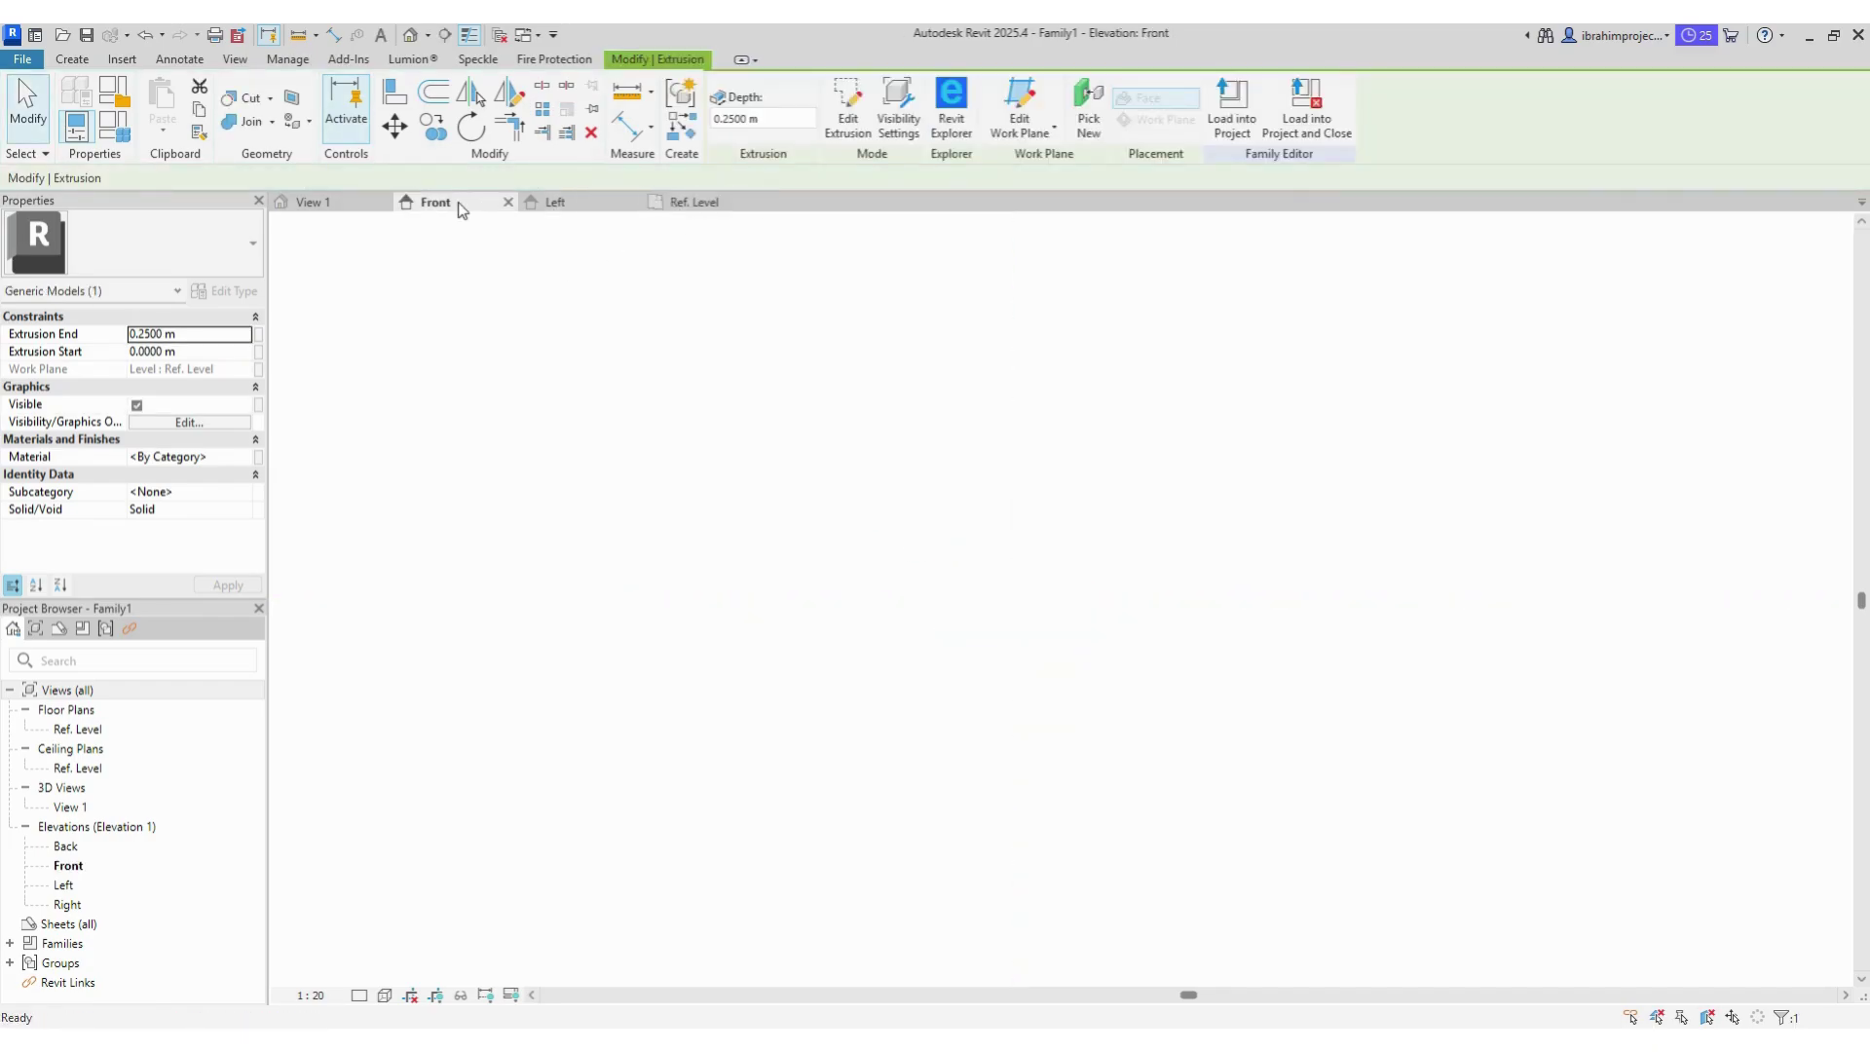
pyautogui.scroll(-2, 894, 485)
pyautogui.scroll(-2, 1052, 609)
pyautogui.scroll(2, 814, 442)
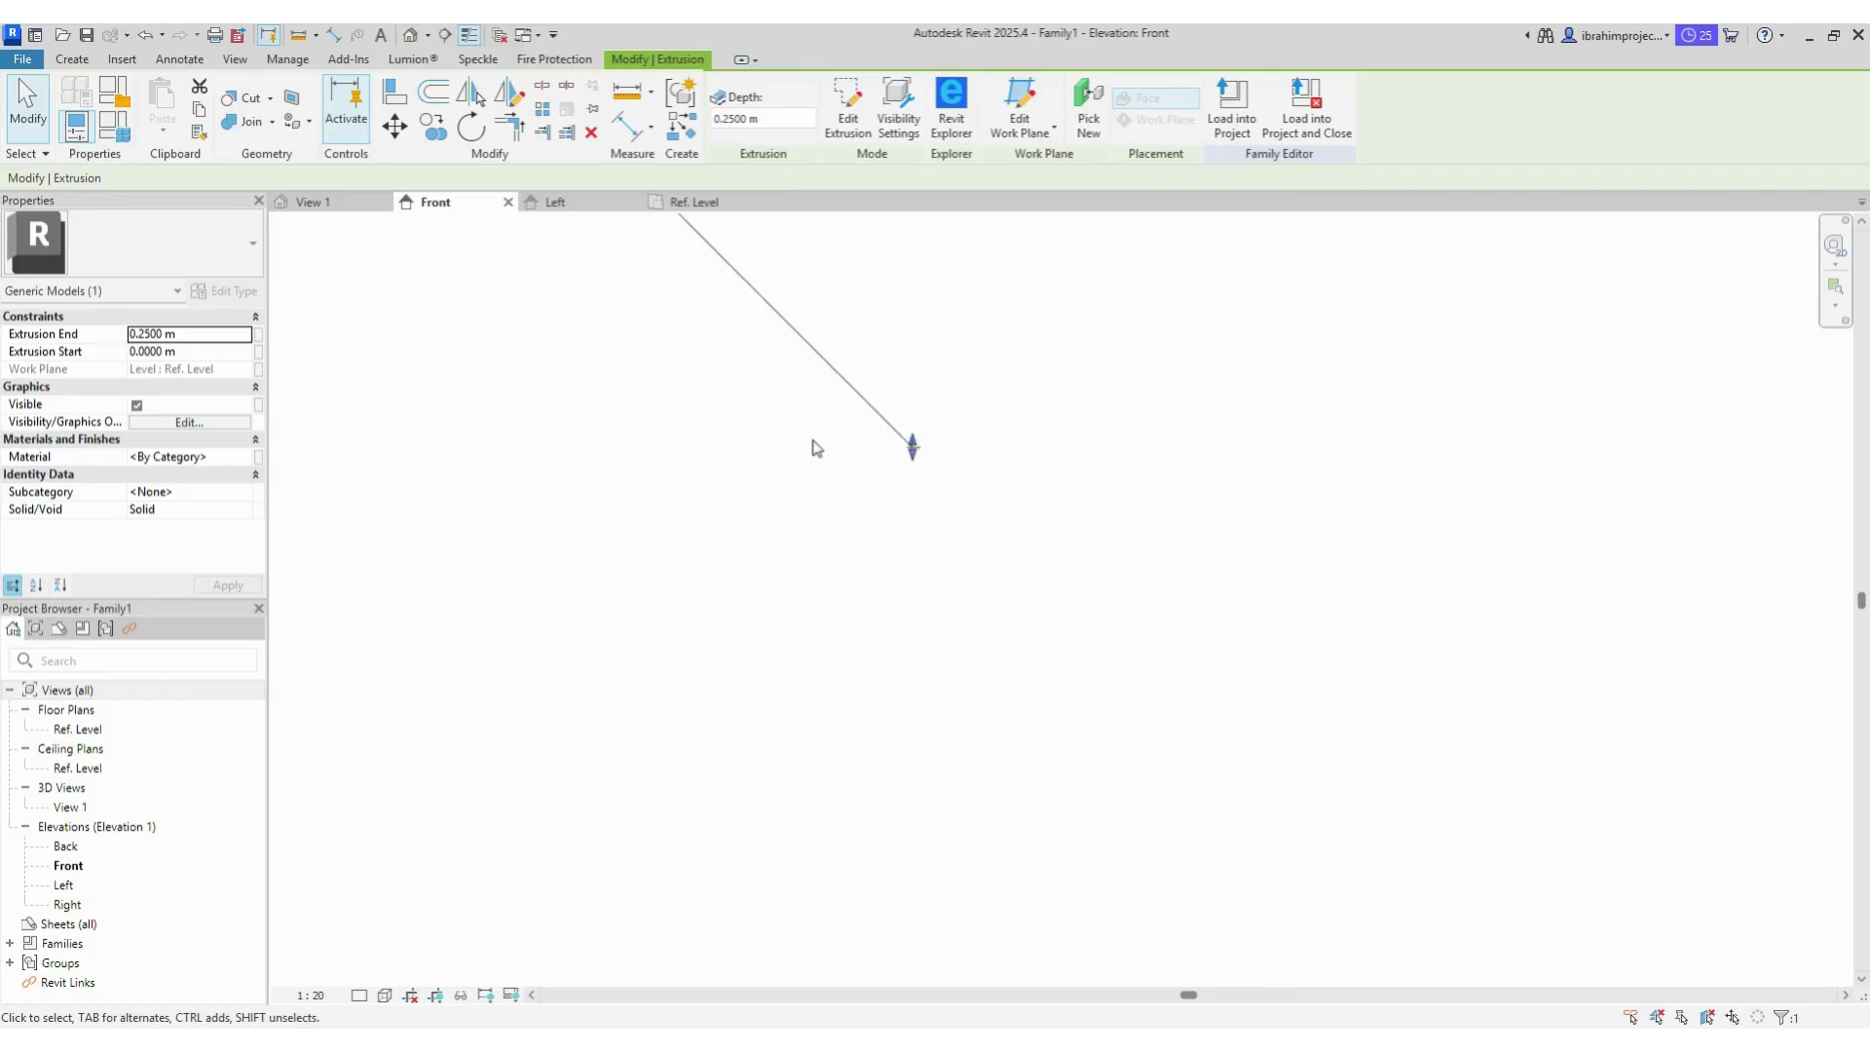
pyautogui.scroll(2, 882, 530)
pyautogui.scroll(-2, 952, 471)
pyautogui.scroll(2, 881, 659)
pyautogui.scroll(-2, 906, 376)
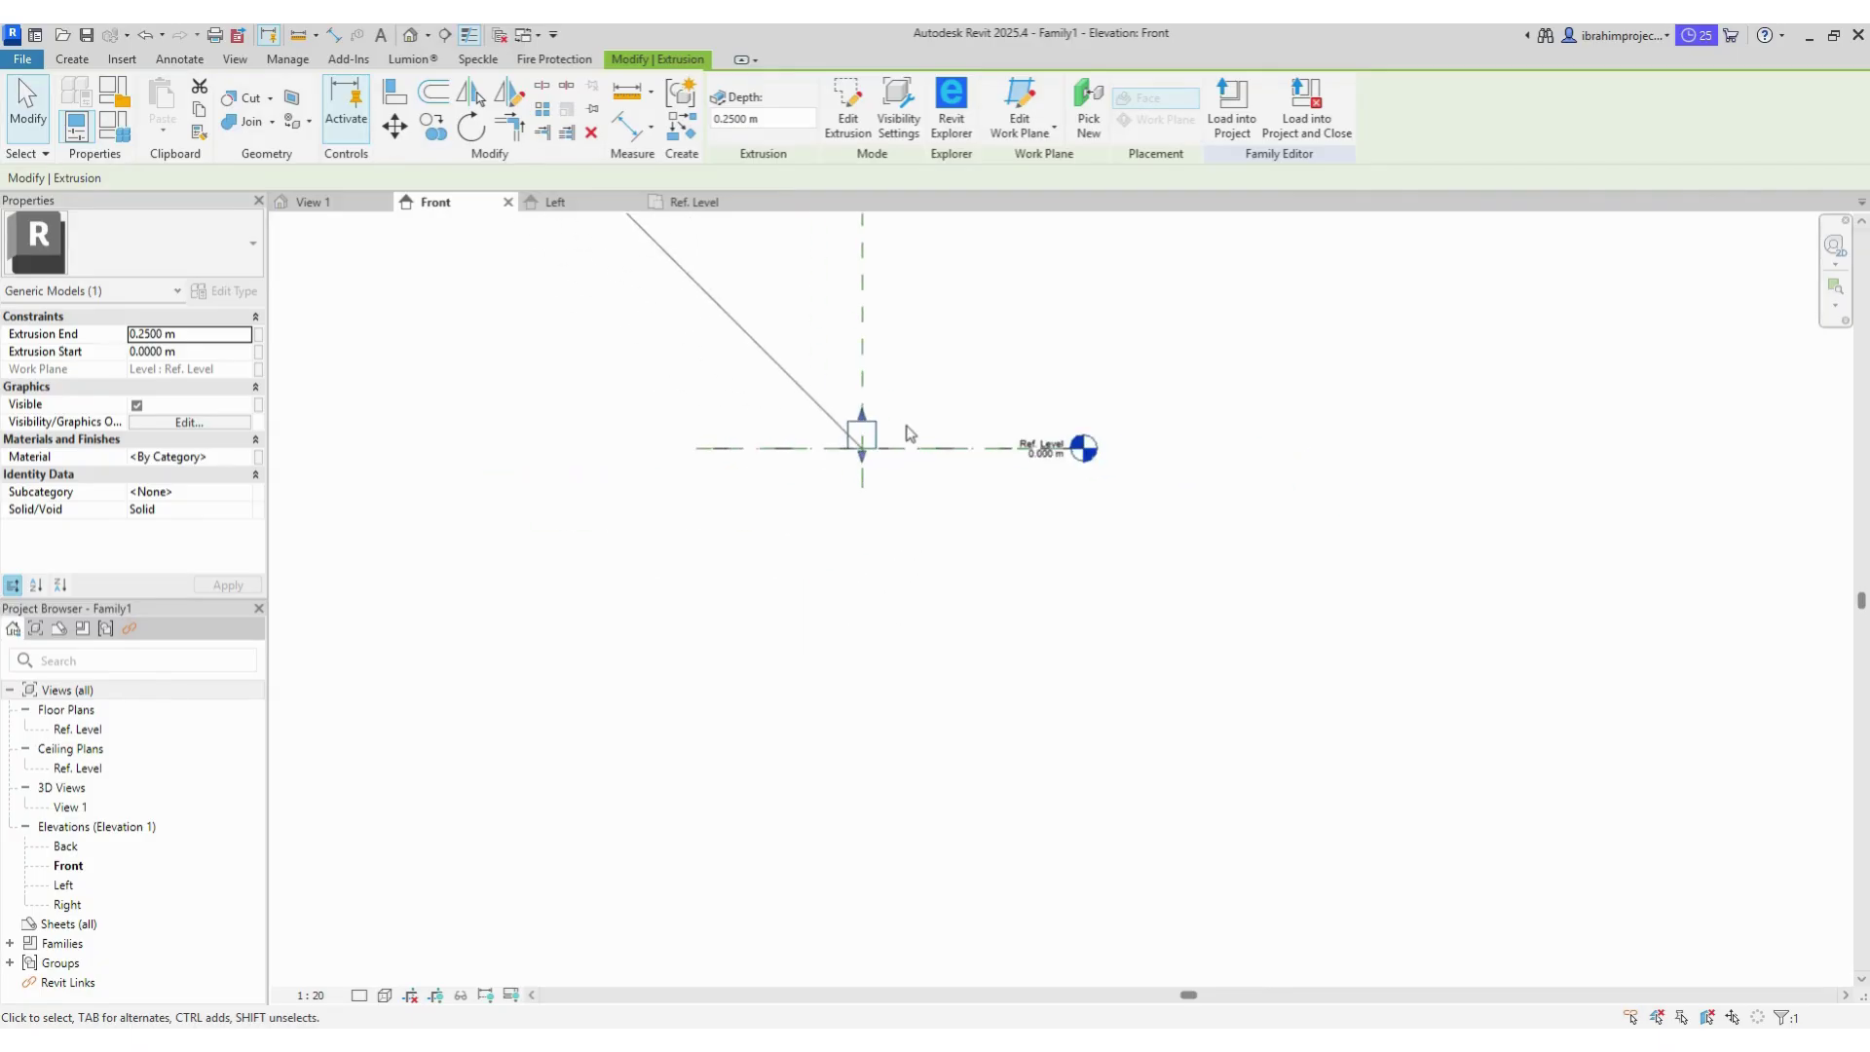
pyautogui.scroll(2, 883, 467)
pyautogui.click(881, 462)
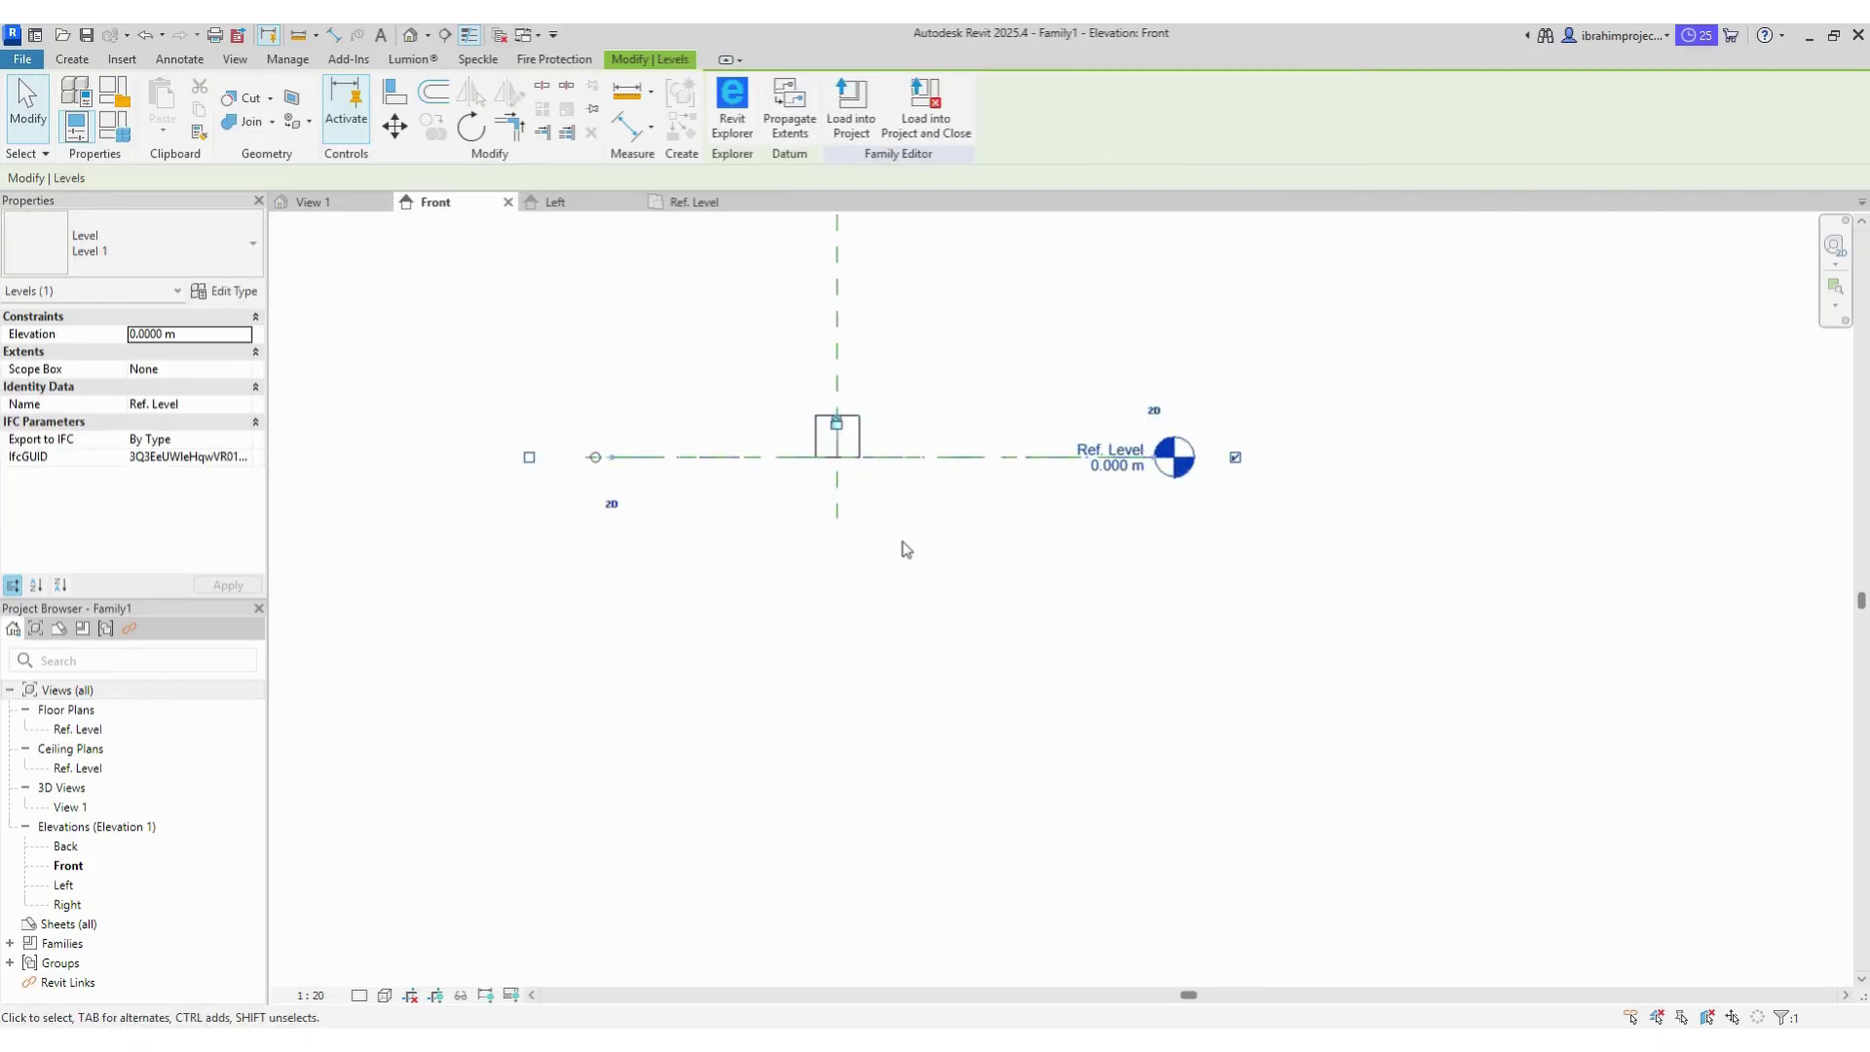
pyautogui.click(73, 60)
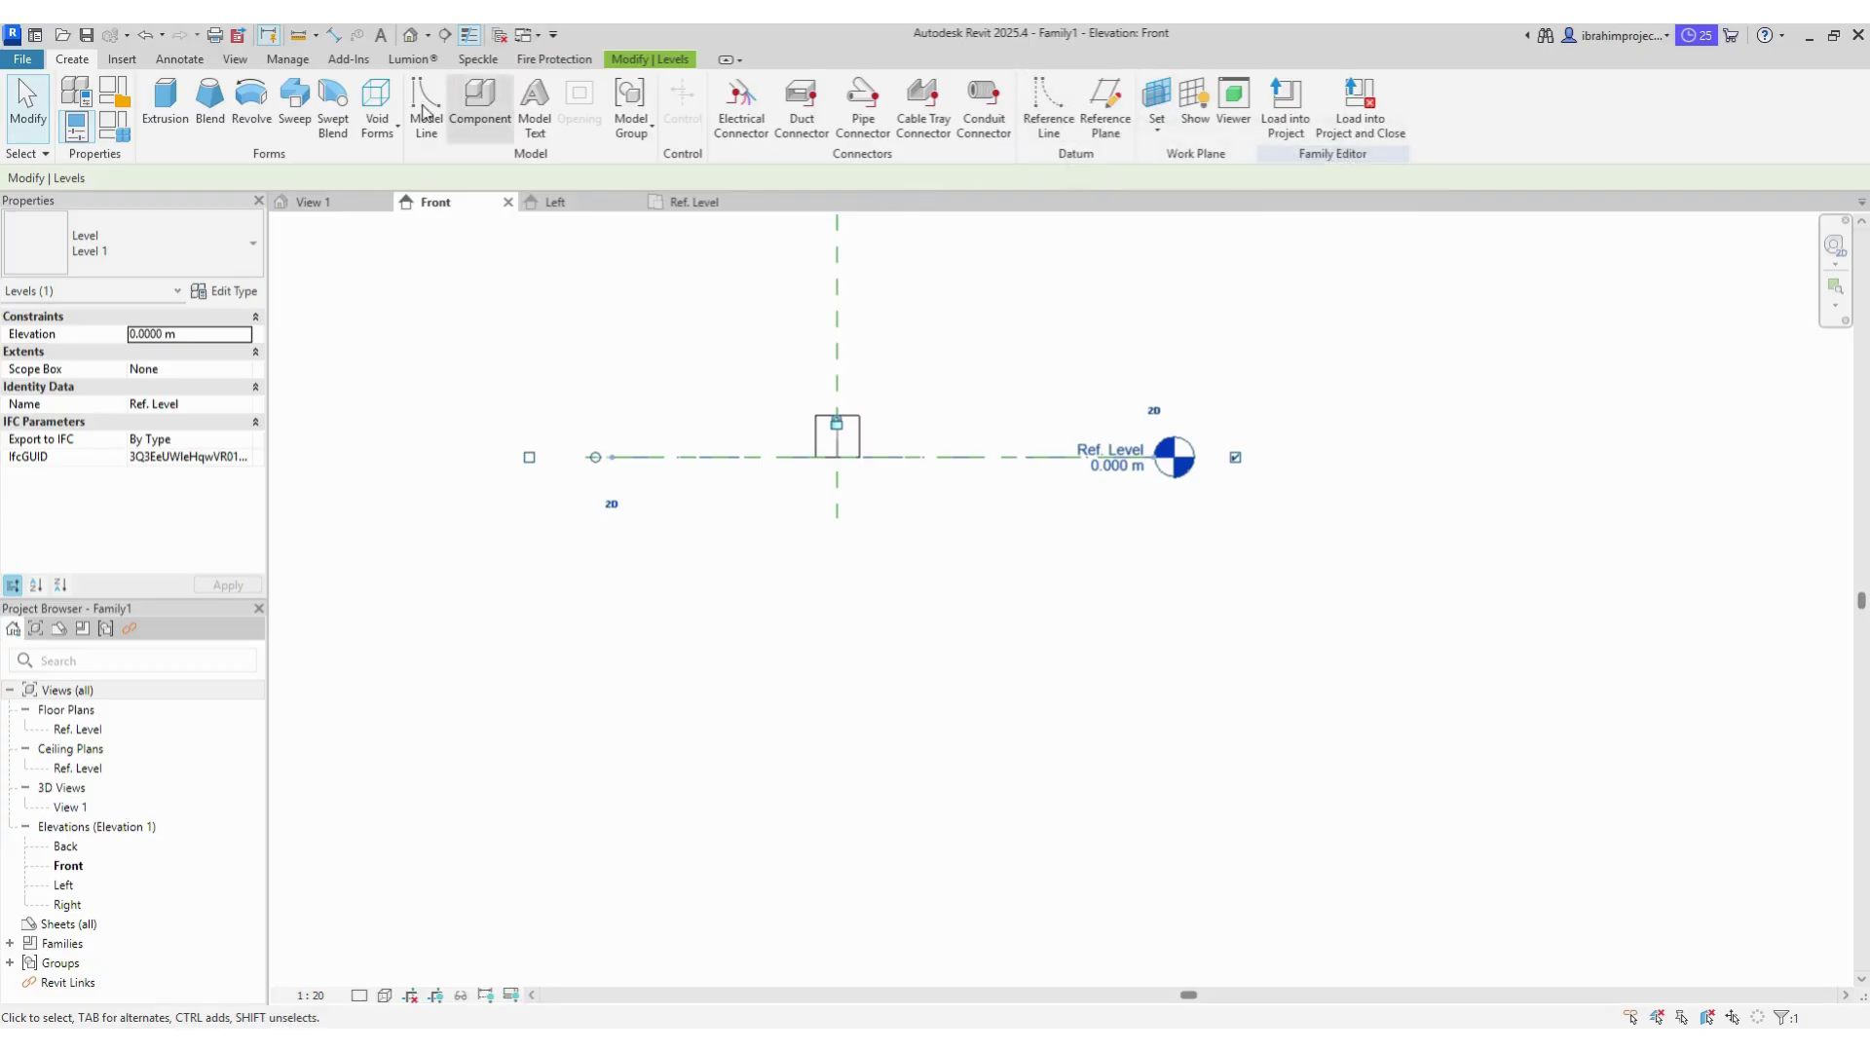
pyautogui.click(1105, 102)
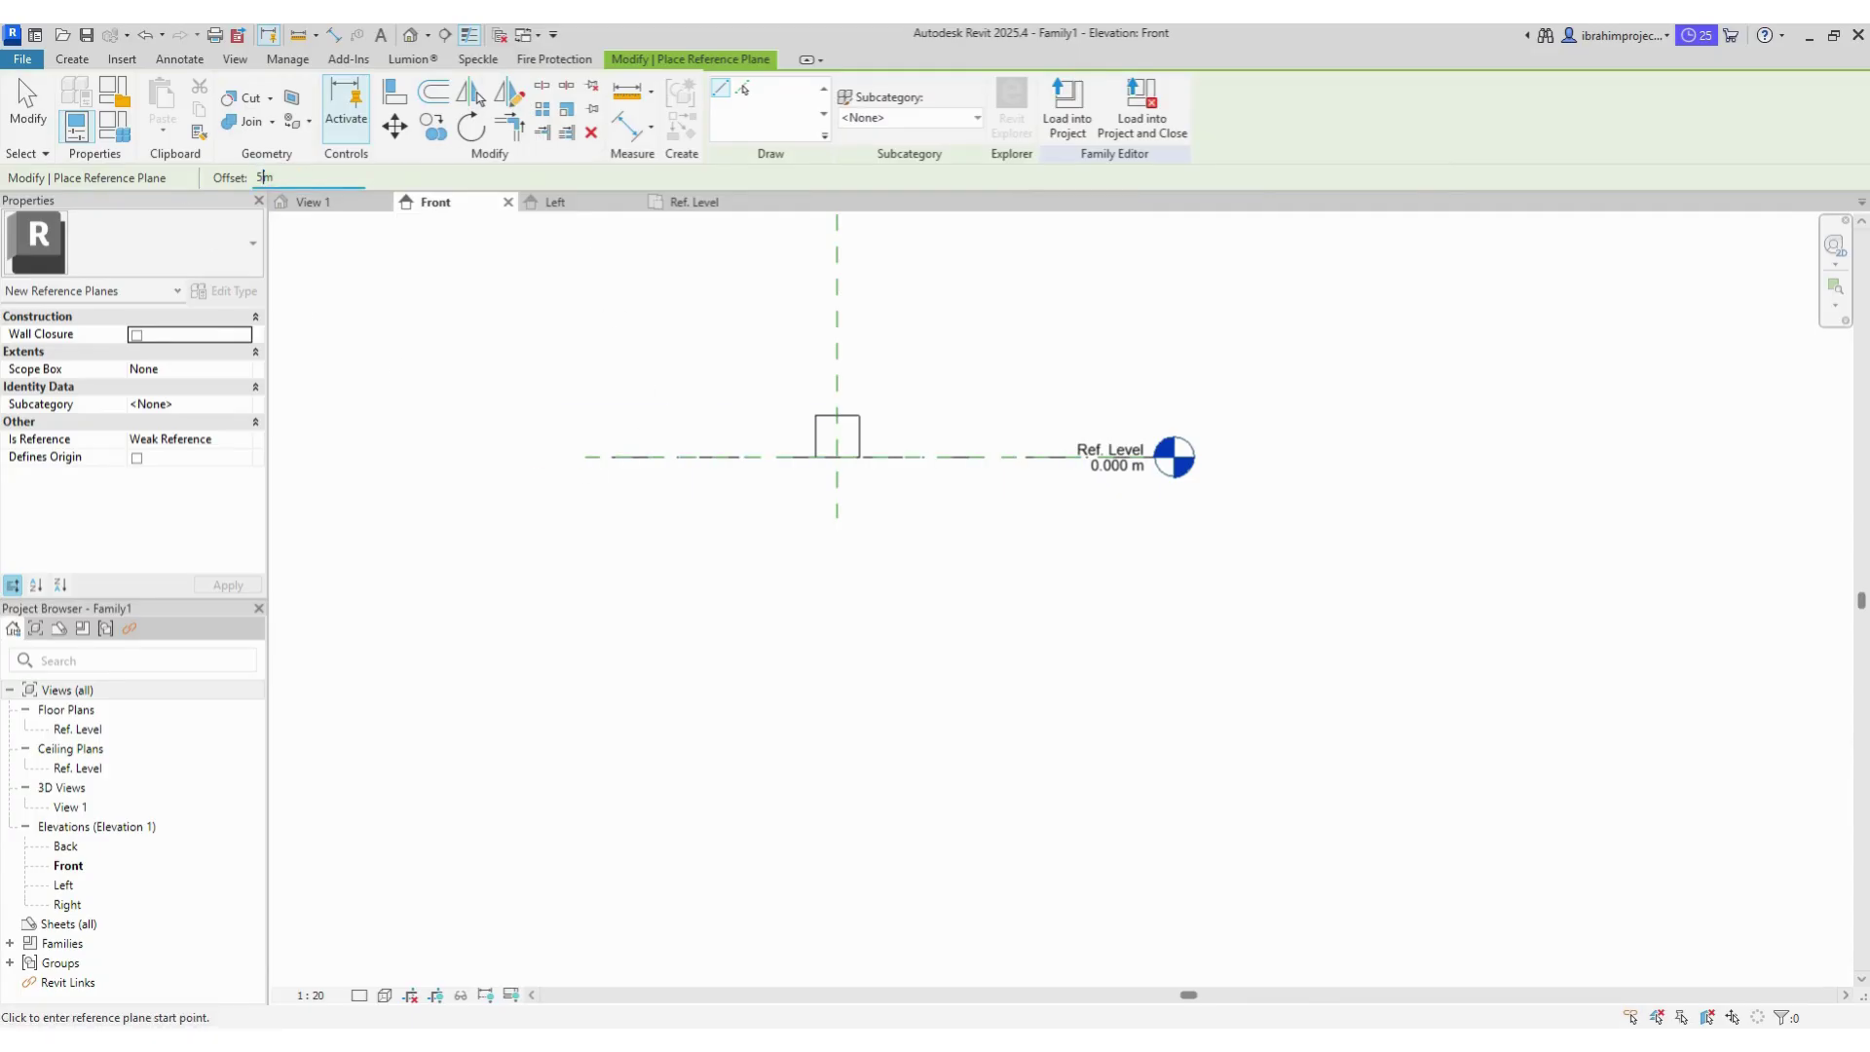
pyautogui.click(604, 456)
pyautogui.scroll(-4, 671, 409)
# Step: Make the 5 m plane spacing a permanent dimension labelled with instance parameter R1
pyautogui.click(847, 662)
pyautogui.press('Escape')
pyautogui.press('Escape')
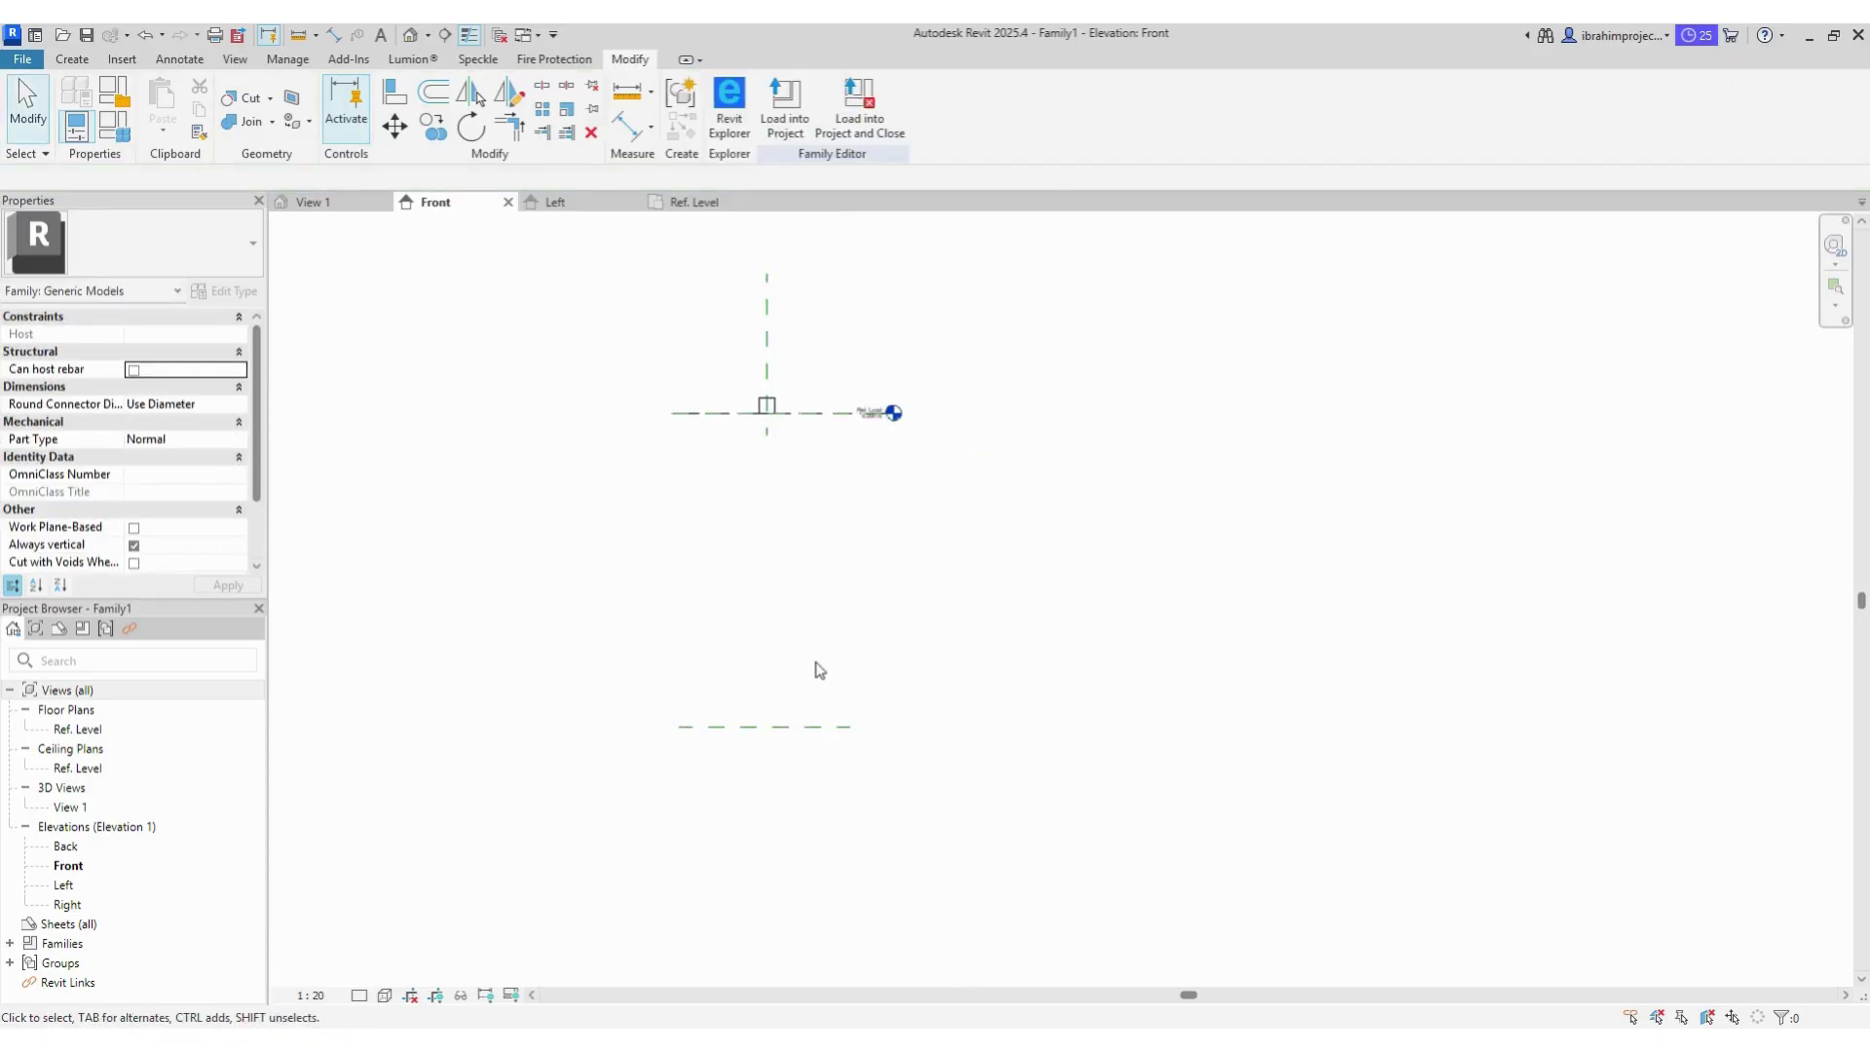
pyautogui.click(829, 737)
pyautogui.click(827, 576)
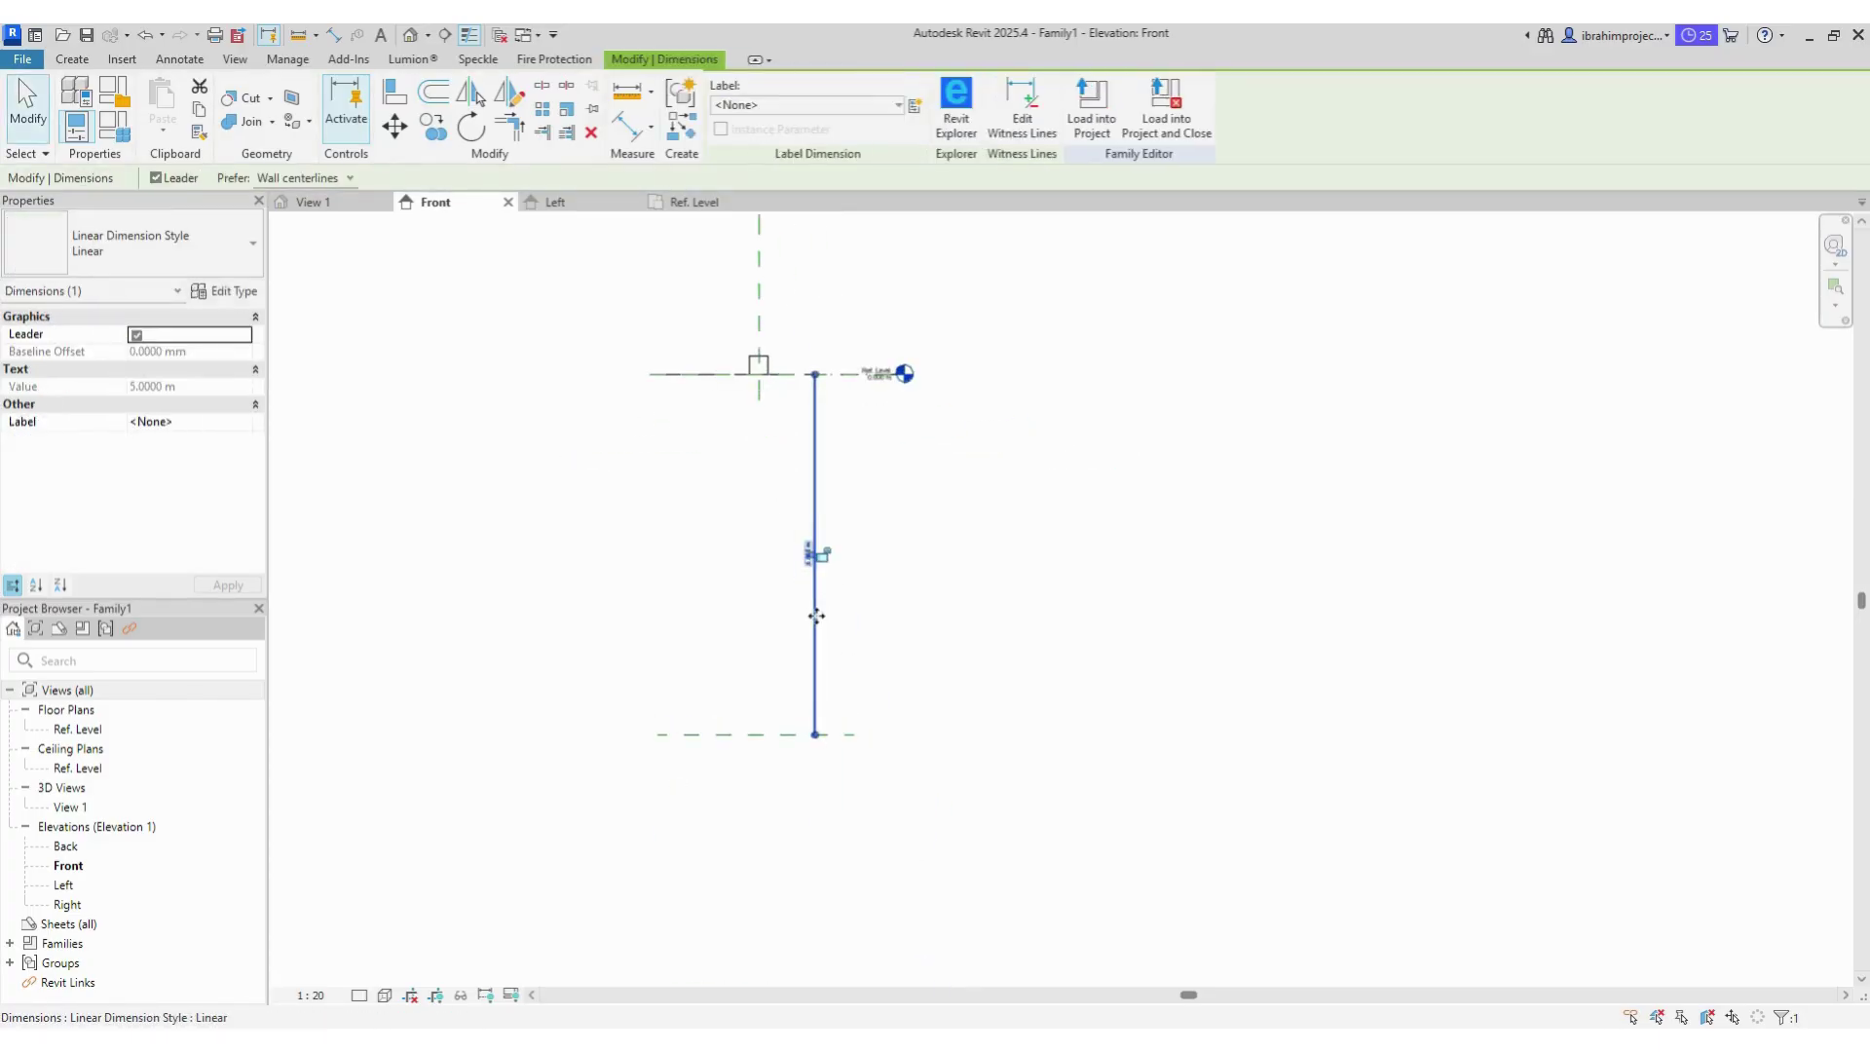
pyautogui.moveTo(814, 618); pyautogui.dragTo(542, 615)
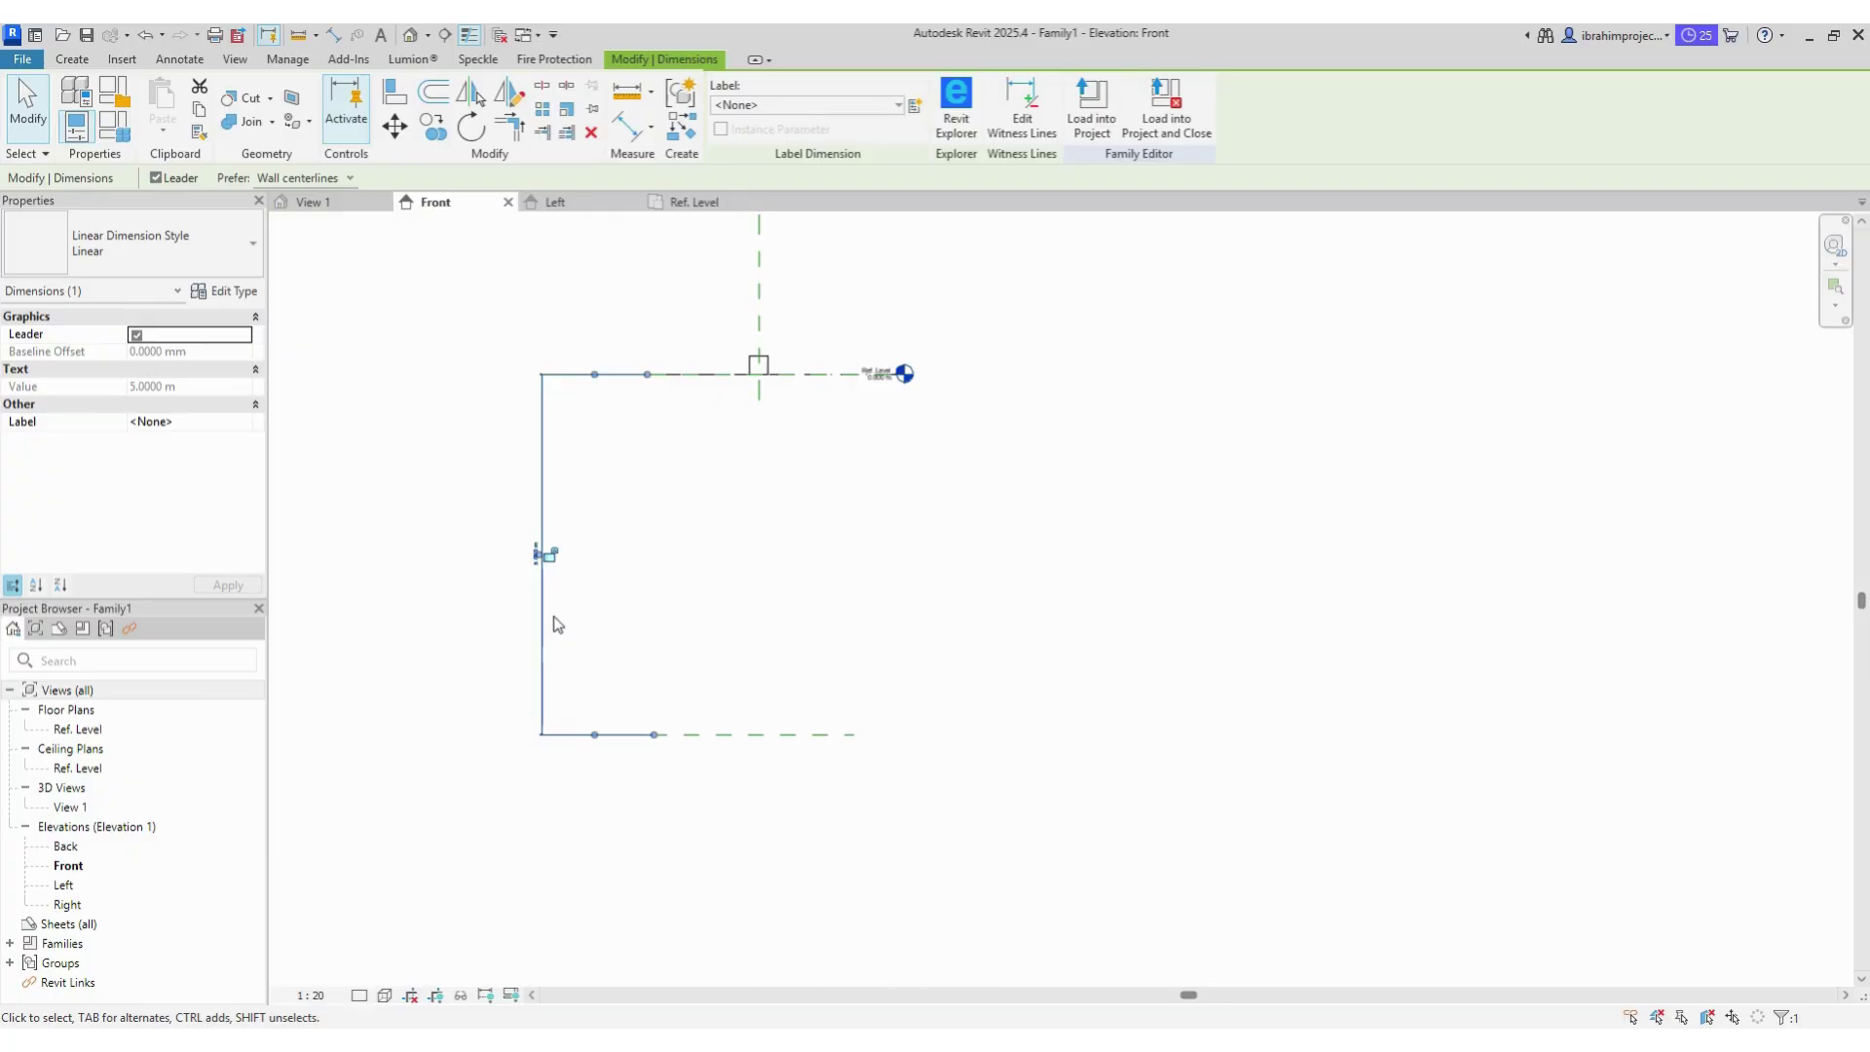
pyautogui.click(914, 106)
pyautogui.click(981, 552)
pyautogui.write('R1')
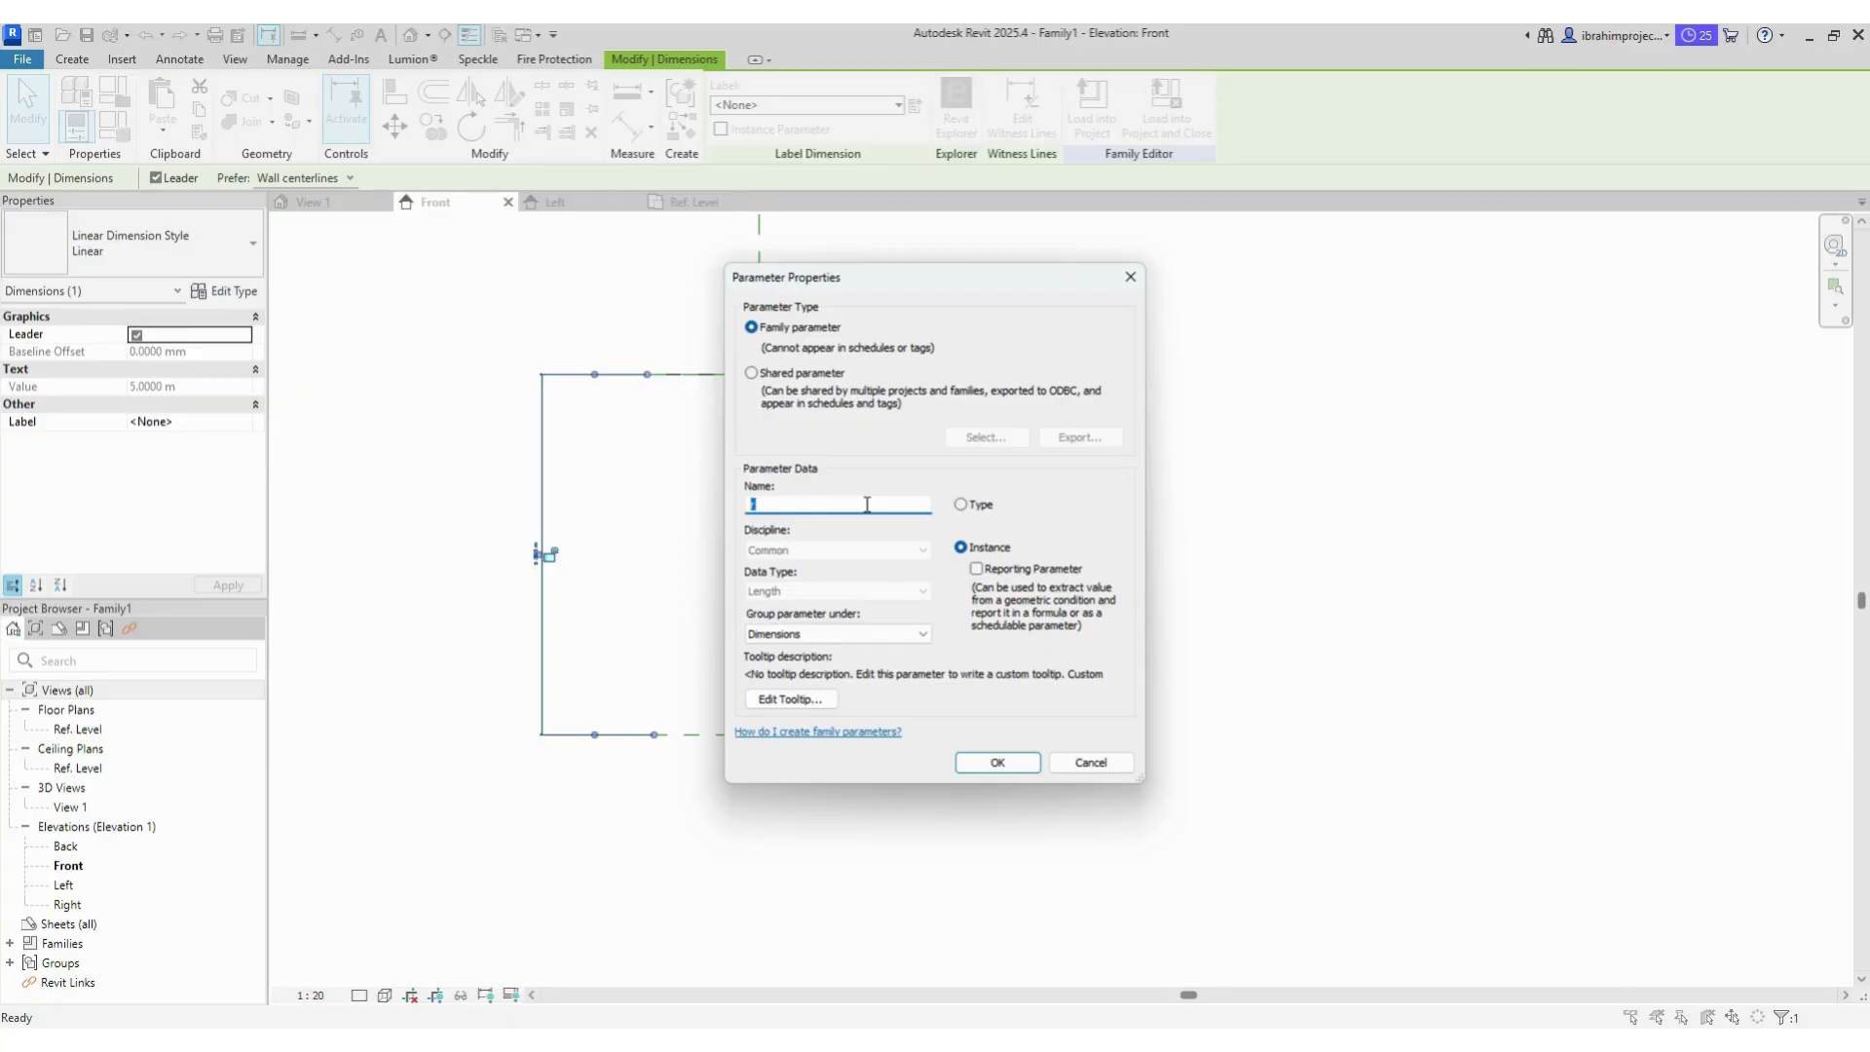
pyautogui.click(997, 762)
# Step: Copy the lower reference plane 0.3 m further down
pyautogui.click(834, 652)
pyautogui.press('Escape')
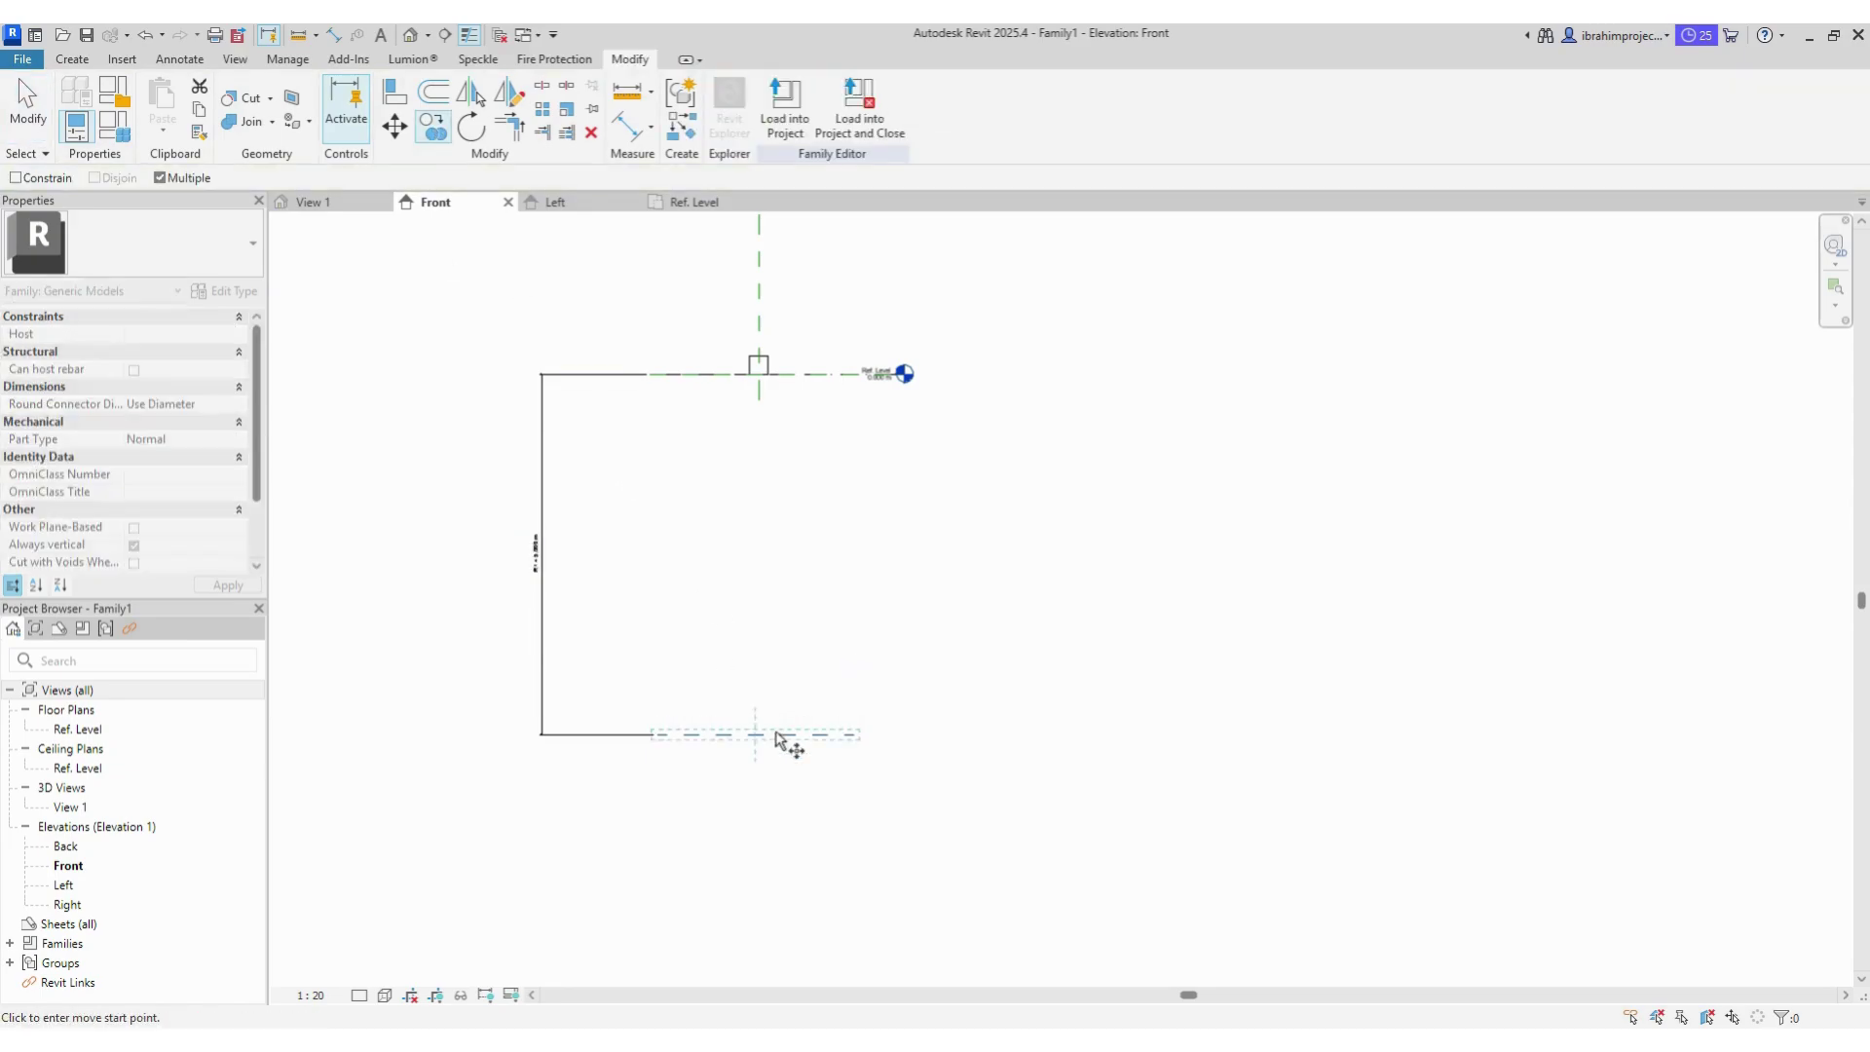
pyautogui.scroll(2, 769, 728)
pyautogui.click(766, 732)
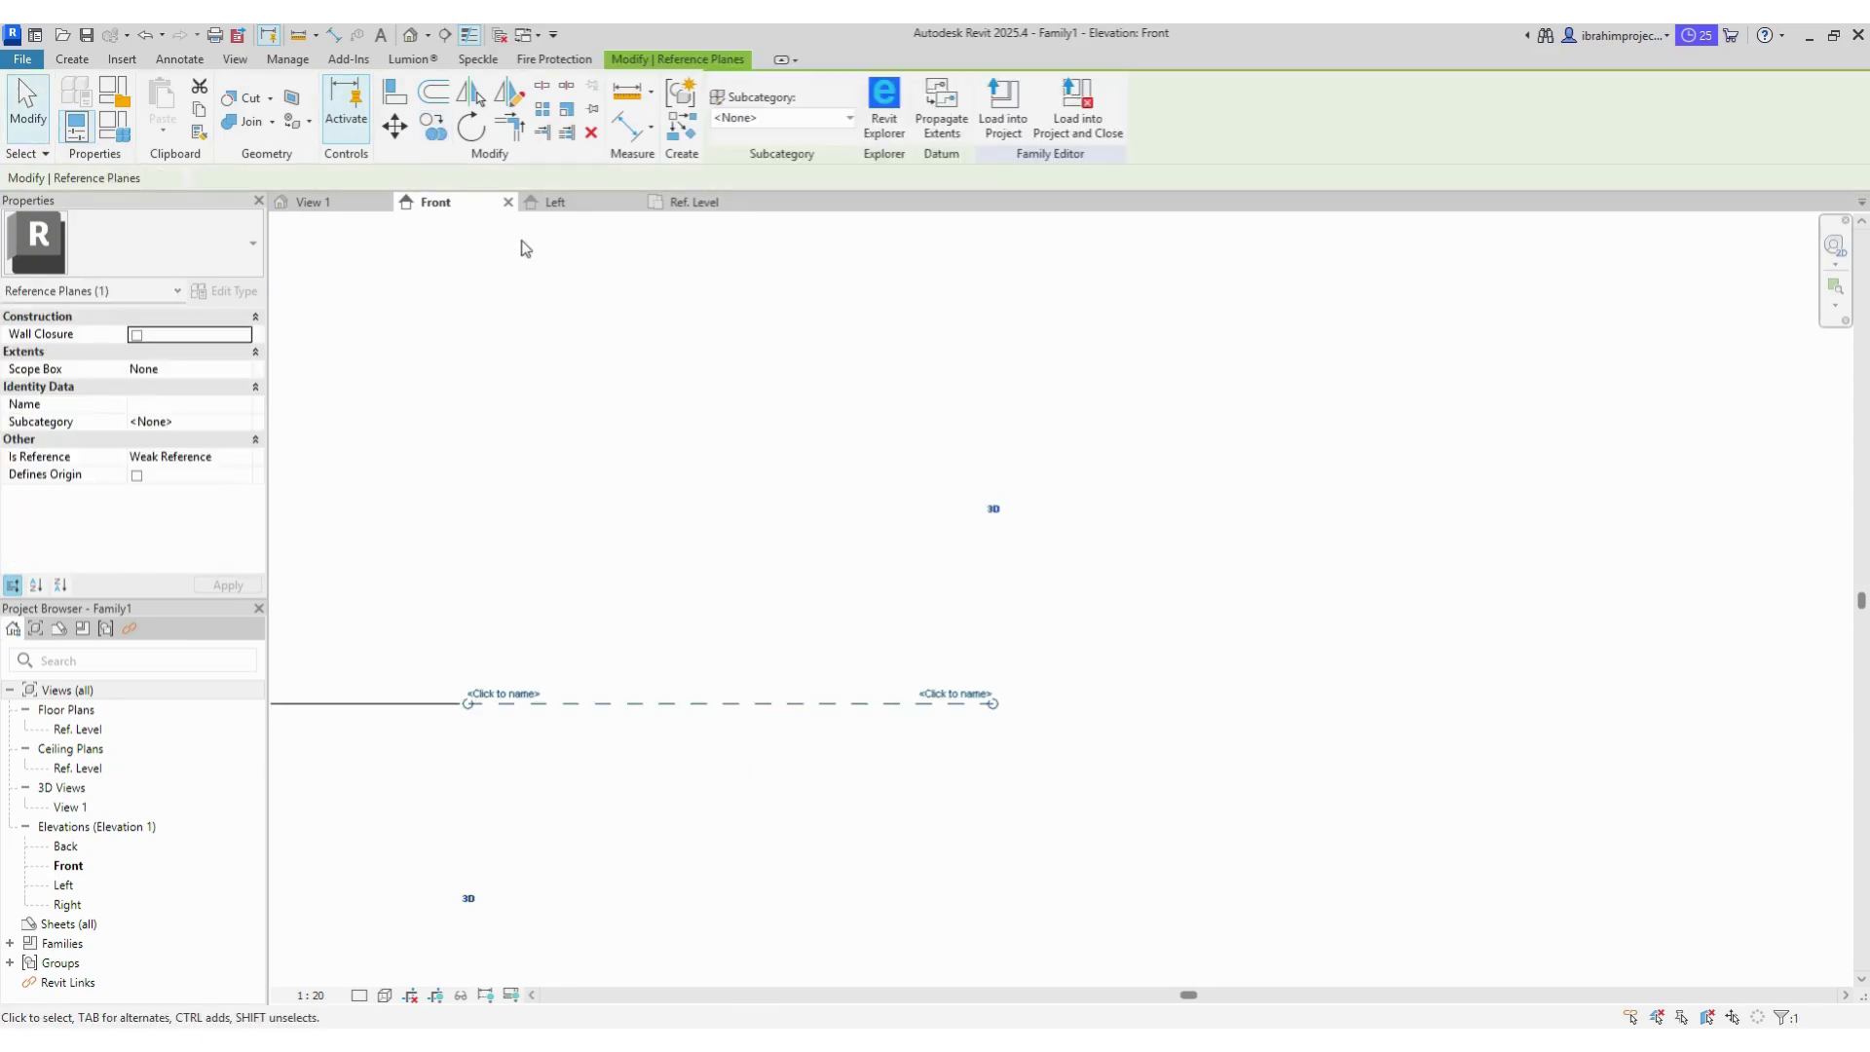
pyautogui.click(425, 136)
pyautogui.click(717, 694)
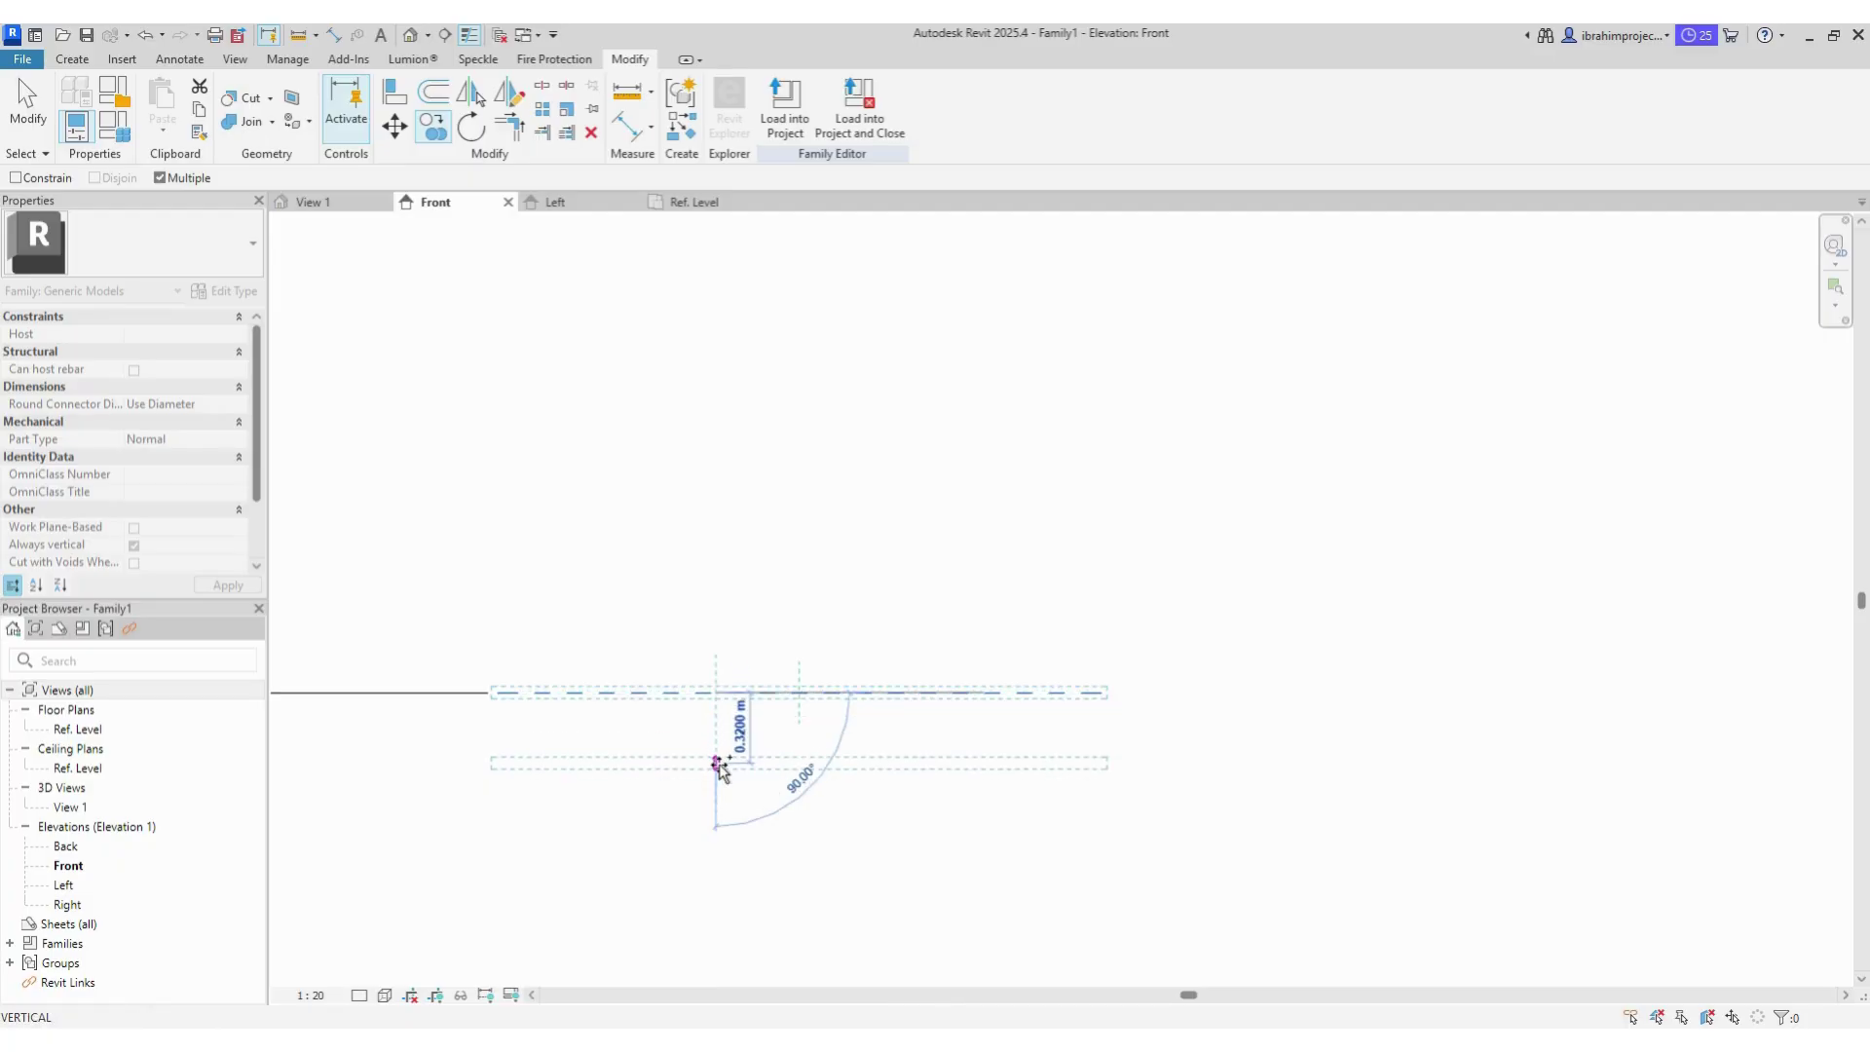
pyautogui.click(718, 759)
pyautogui.scroll(-2, 1184, 750)
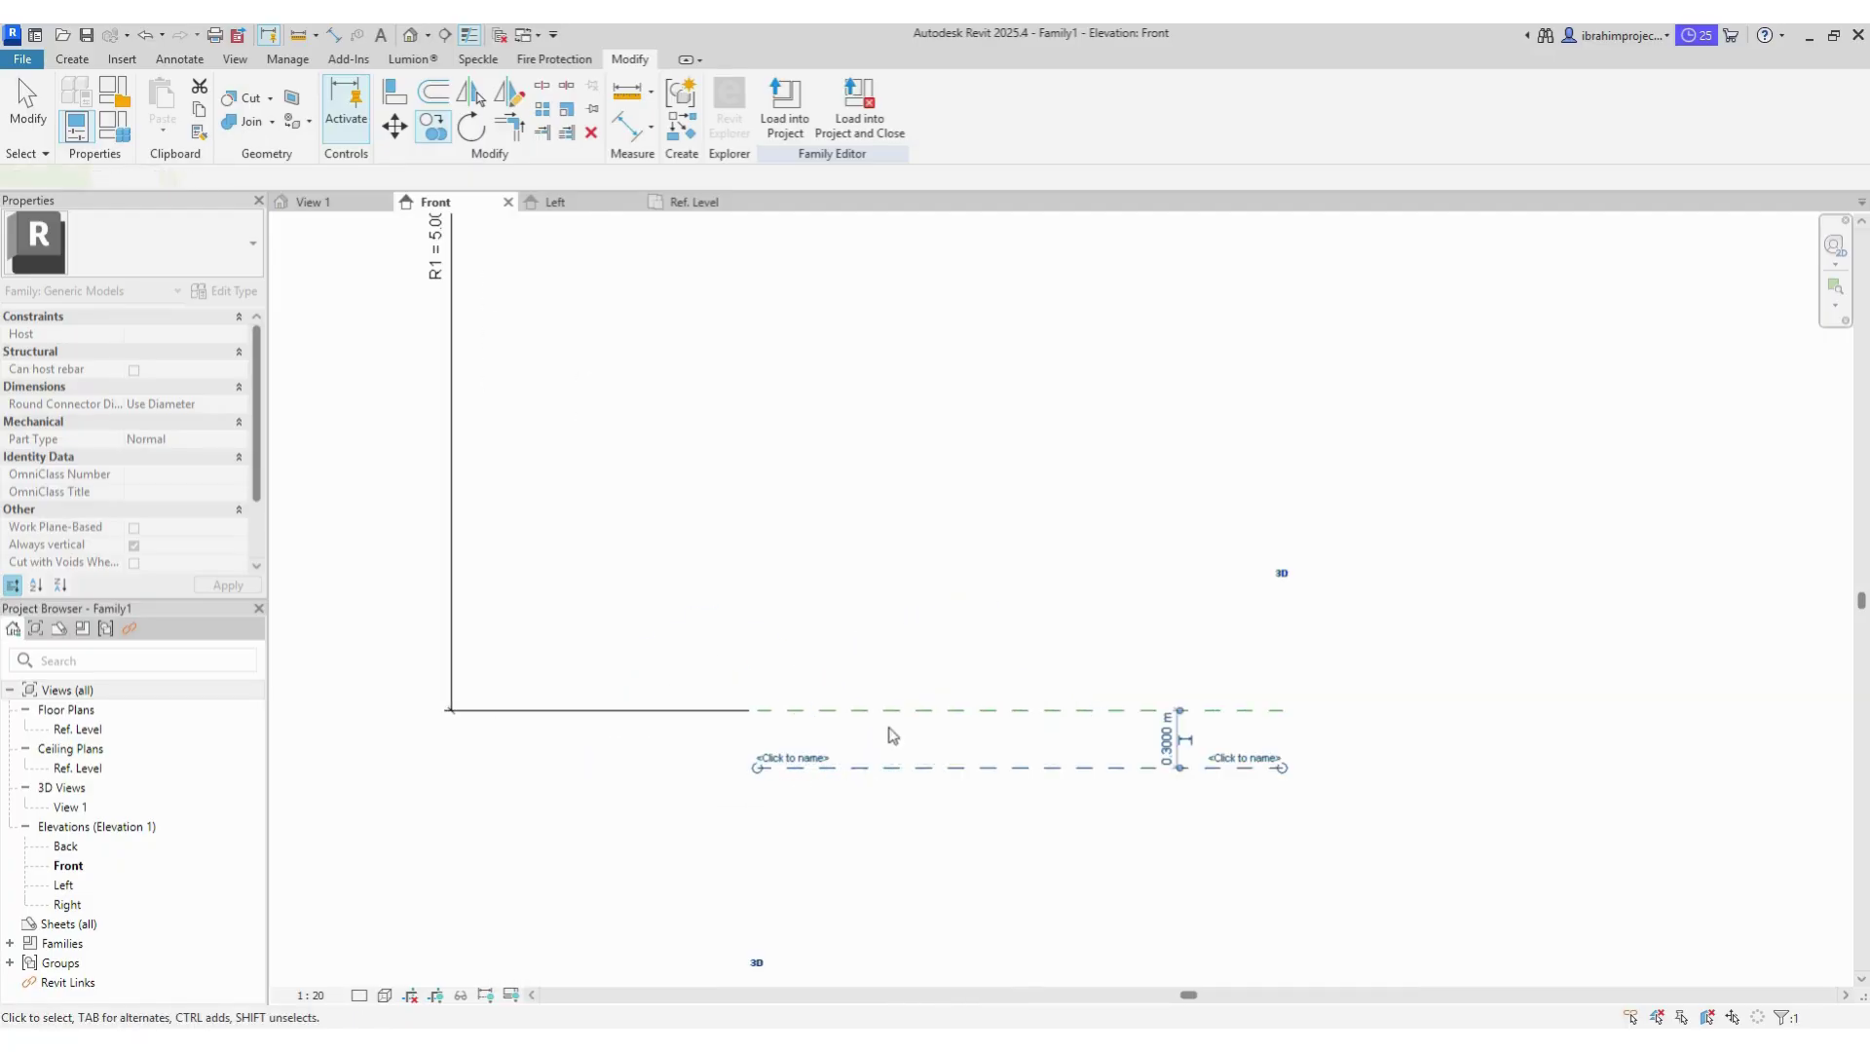
pyautogui.press('Escape')
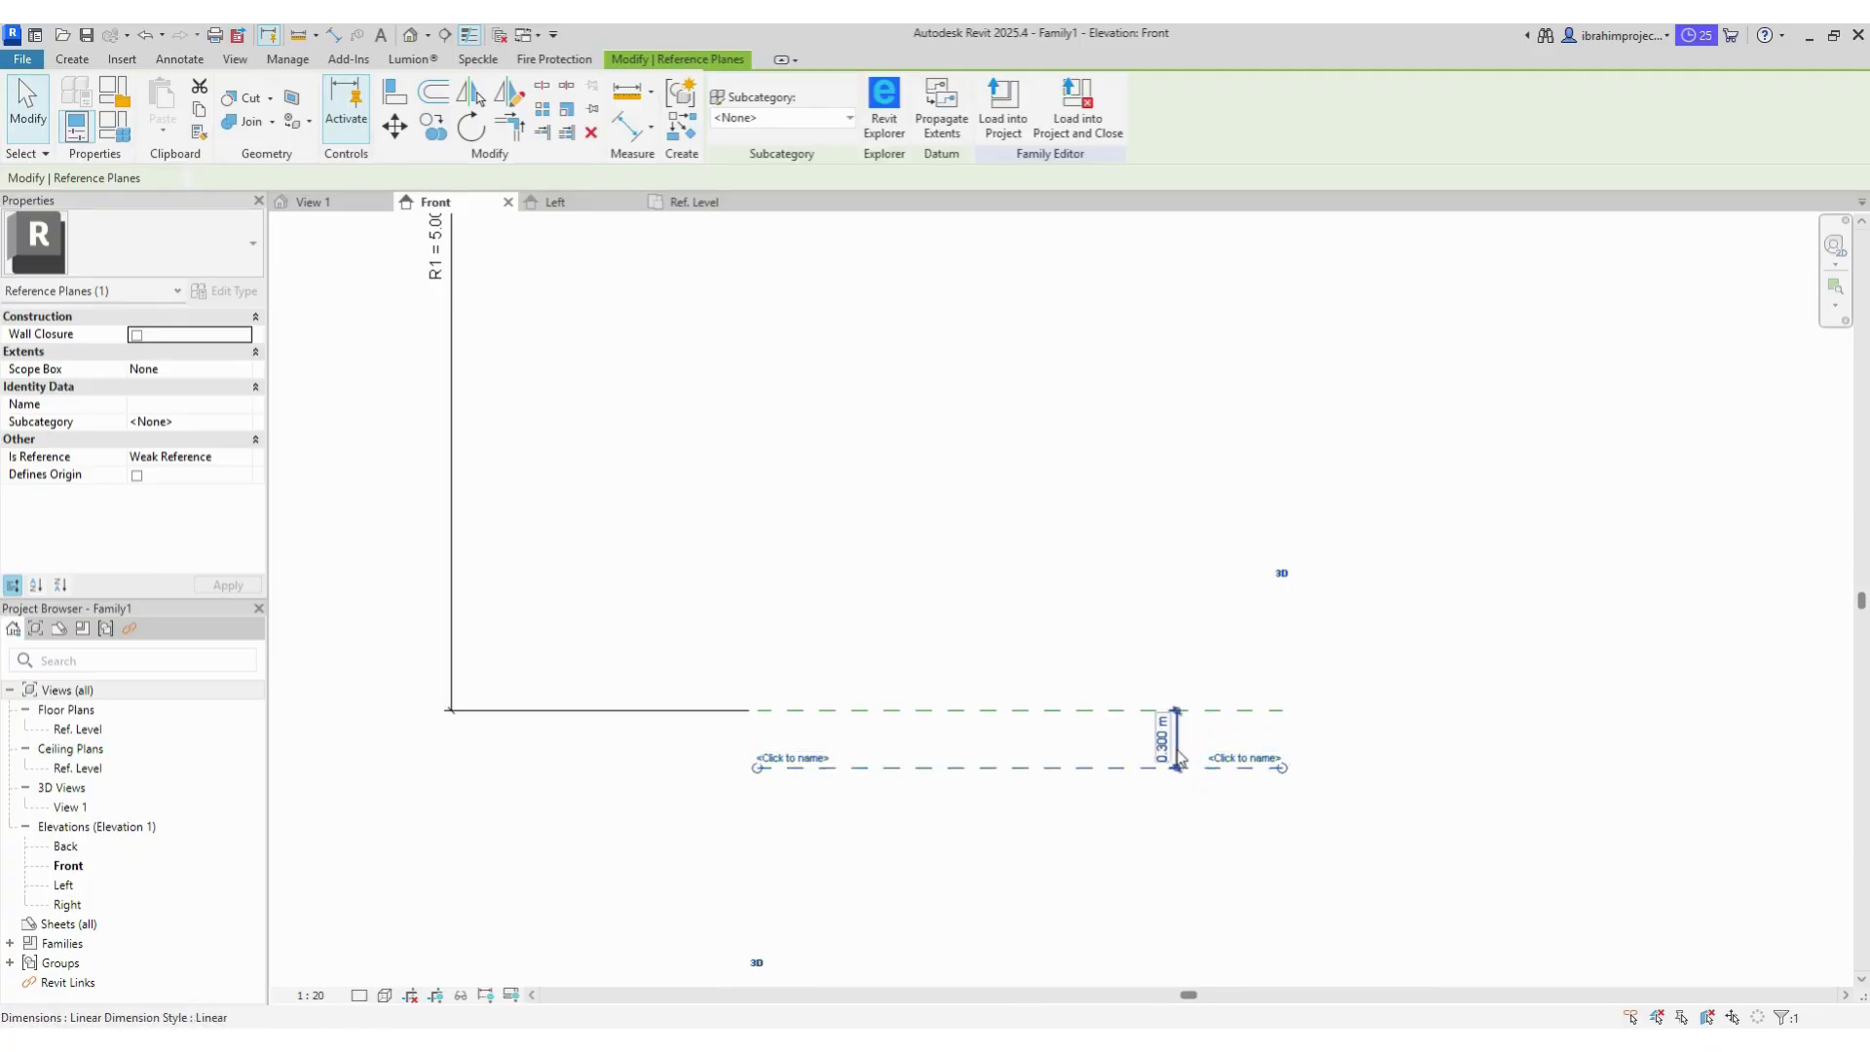
# Step: Move the 0.300 m dimension to the left beside the R1 dimension
pyautogui.click(1180, 752)
pyautogui.scroll(2, 1195, 750)
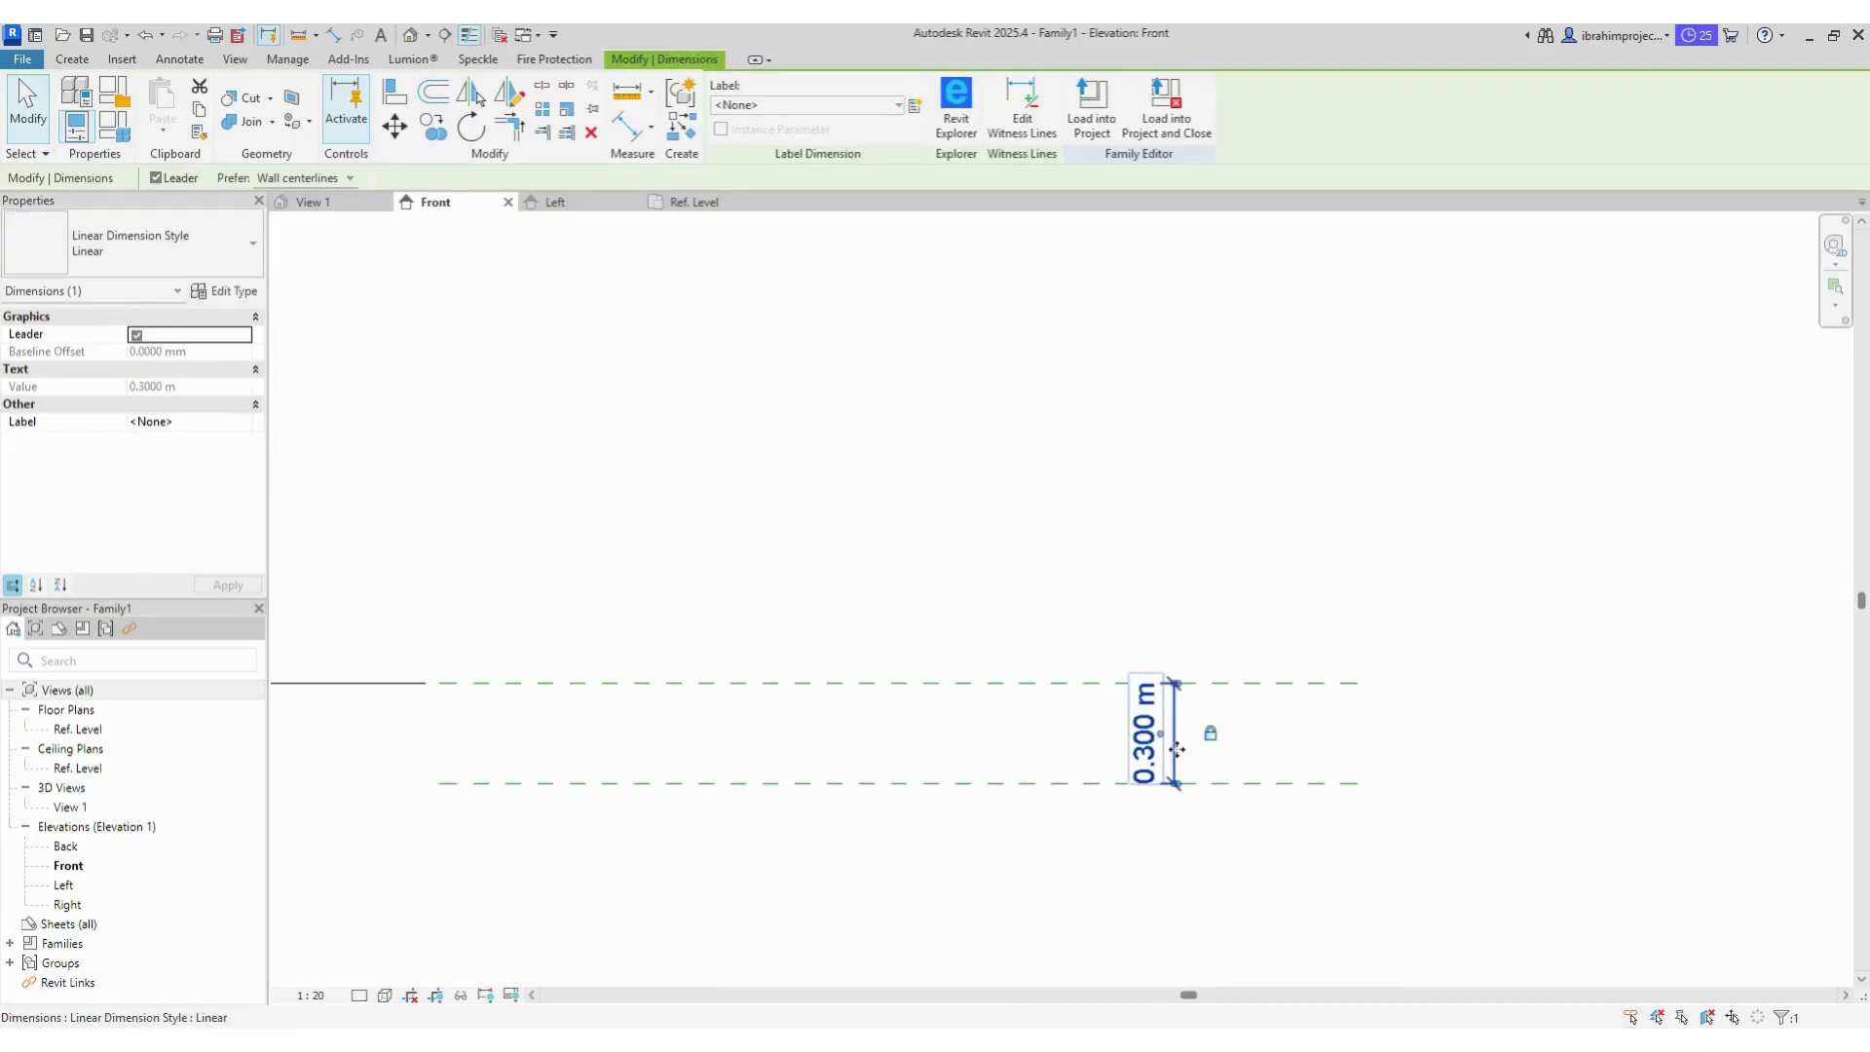
pyautogui.moveTo(1197, 740); pyautogui.dragTo(545, 740)
pyautogui.scroll(-1, 1318, 643)
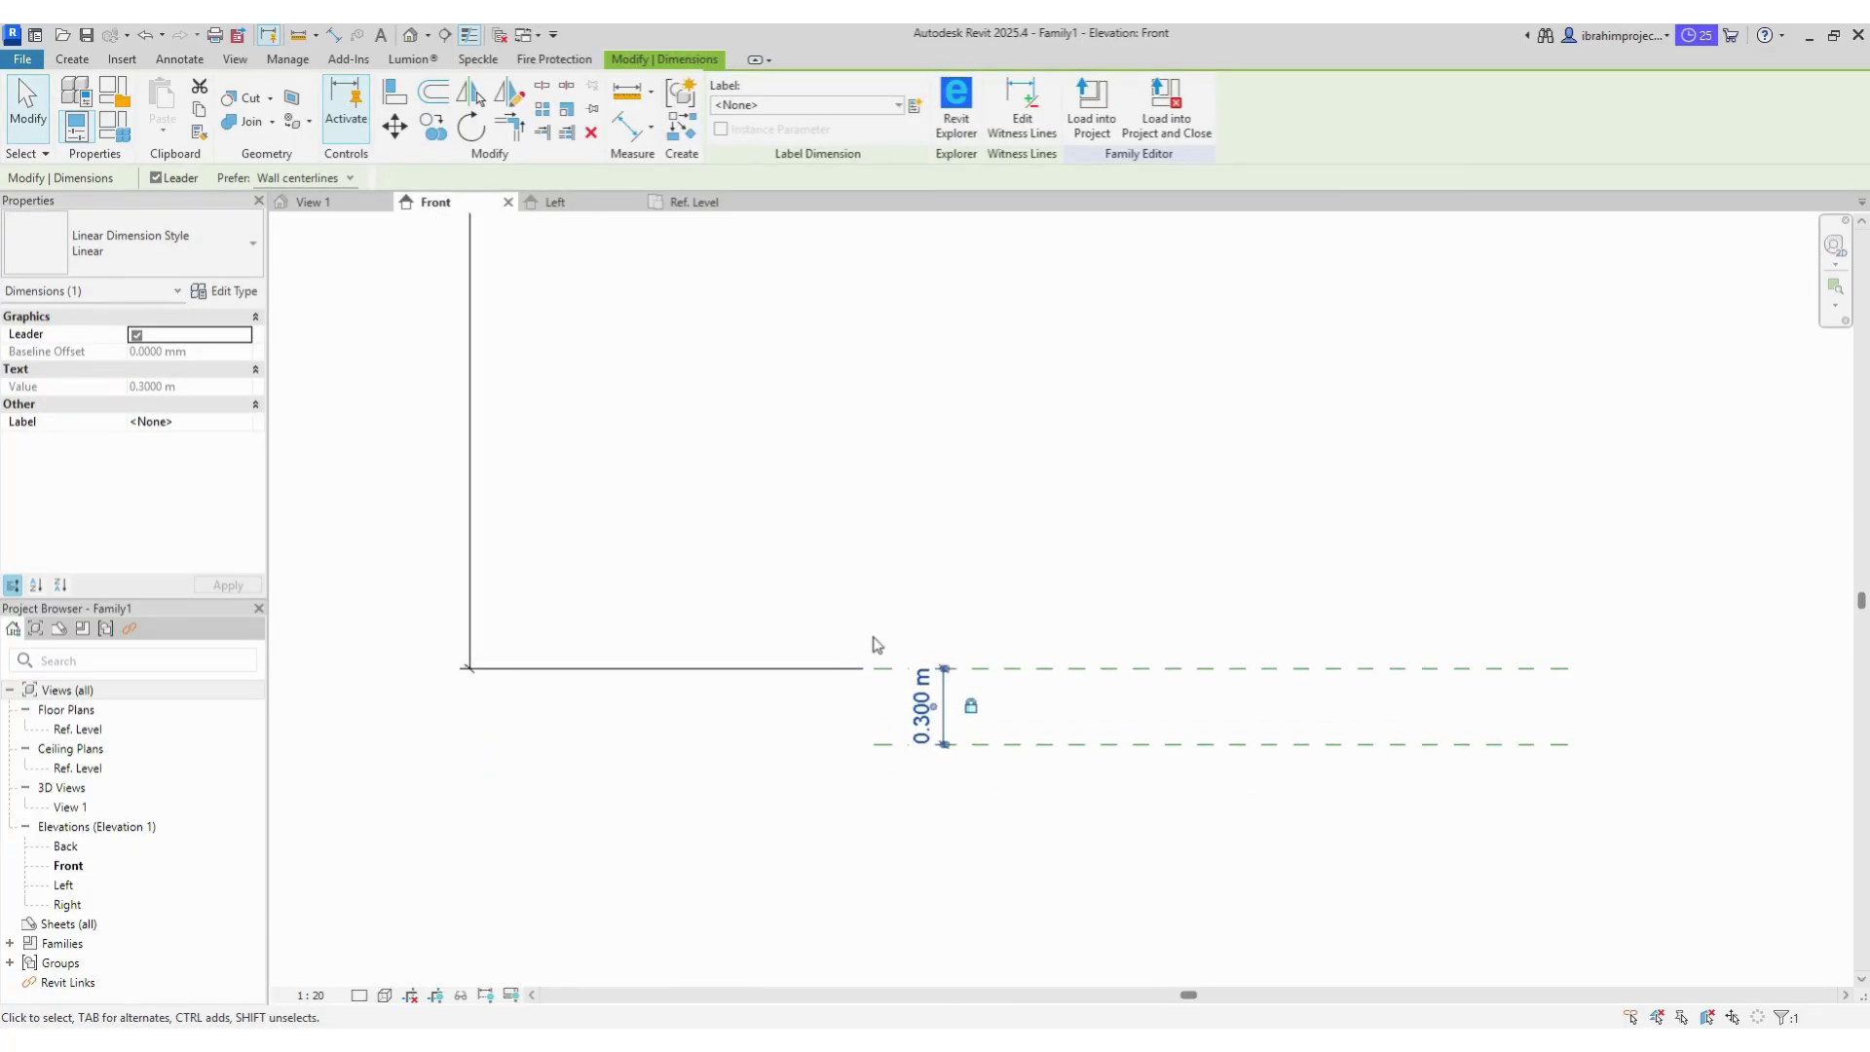
pyautogui.click(393, 98)
pyautogui.press('Escape')
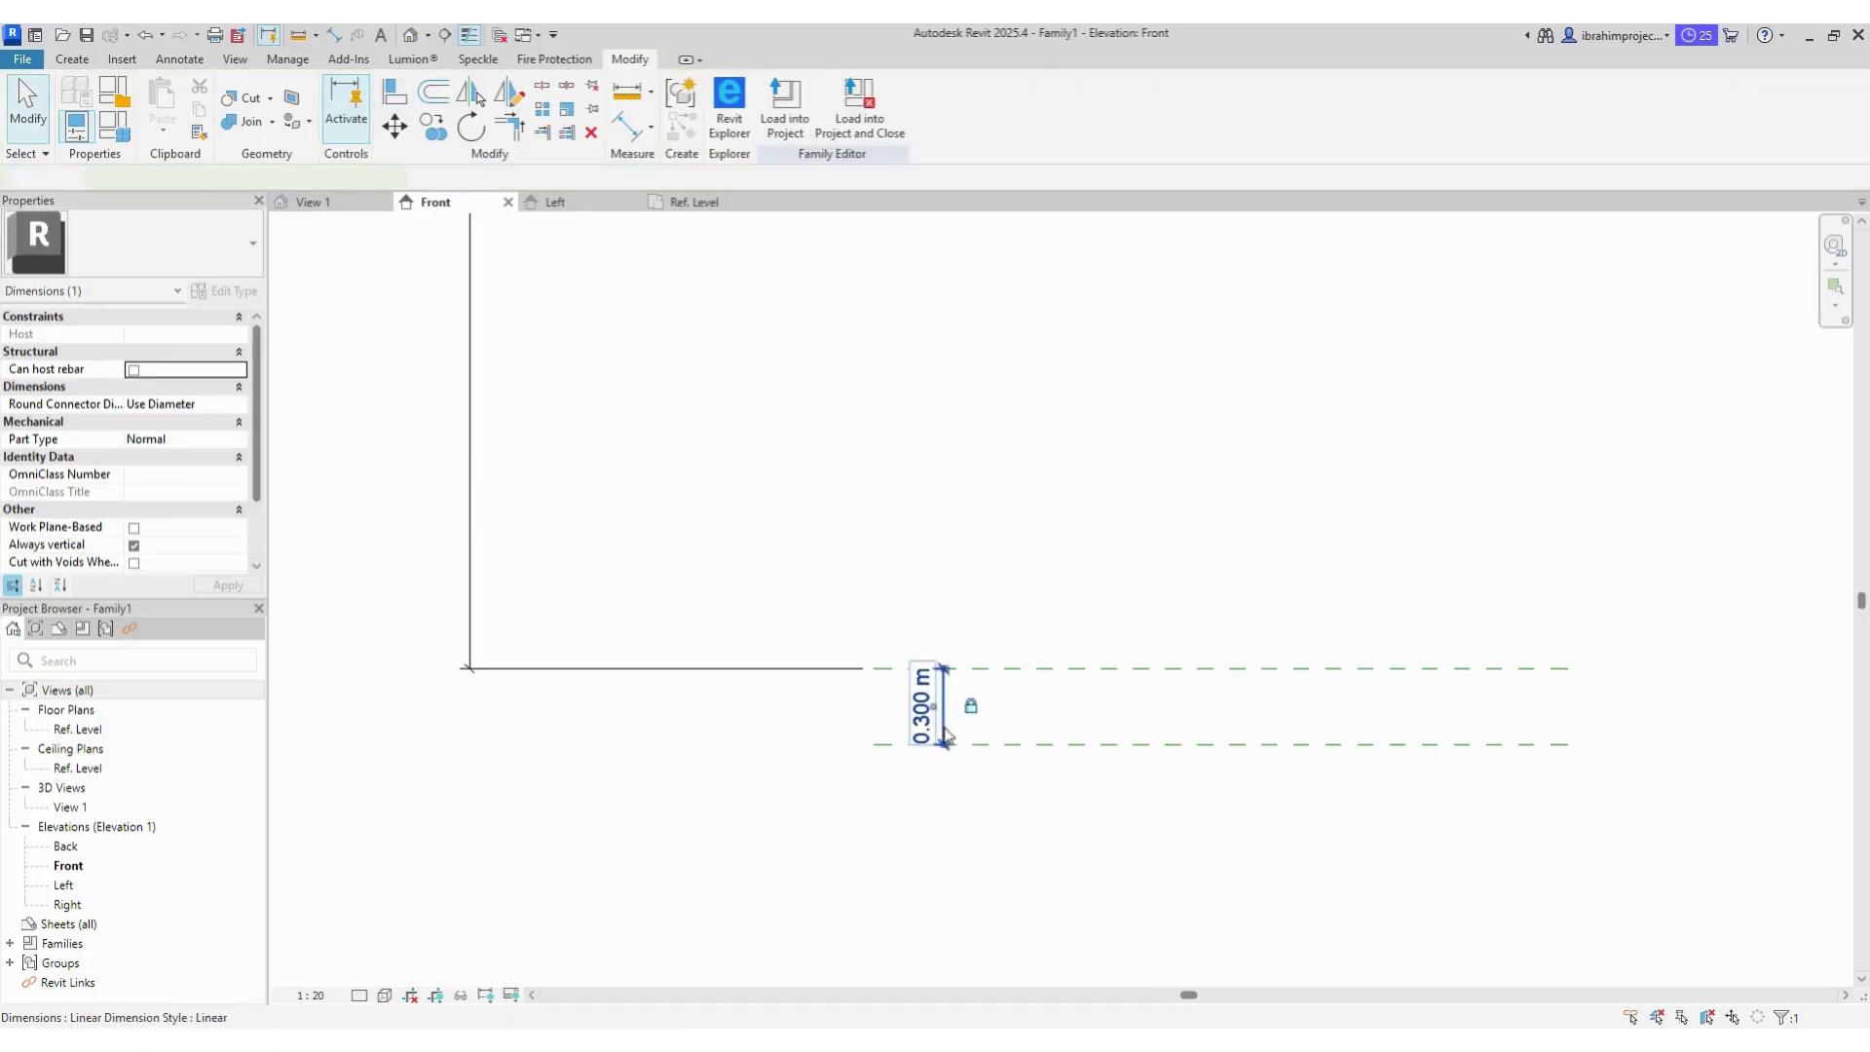
pyautogui.moveTo(942, 706); pyautogui.dragTo(481, 720)
pyautogui.click(596, 716)
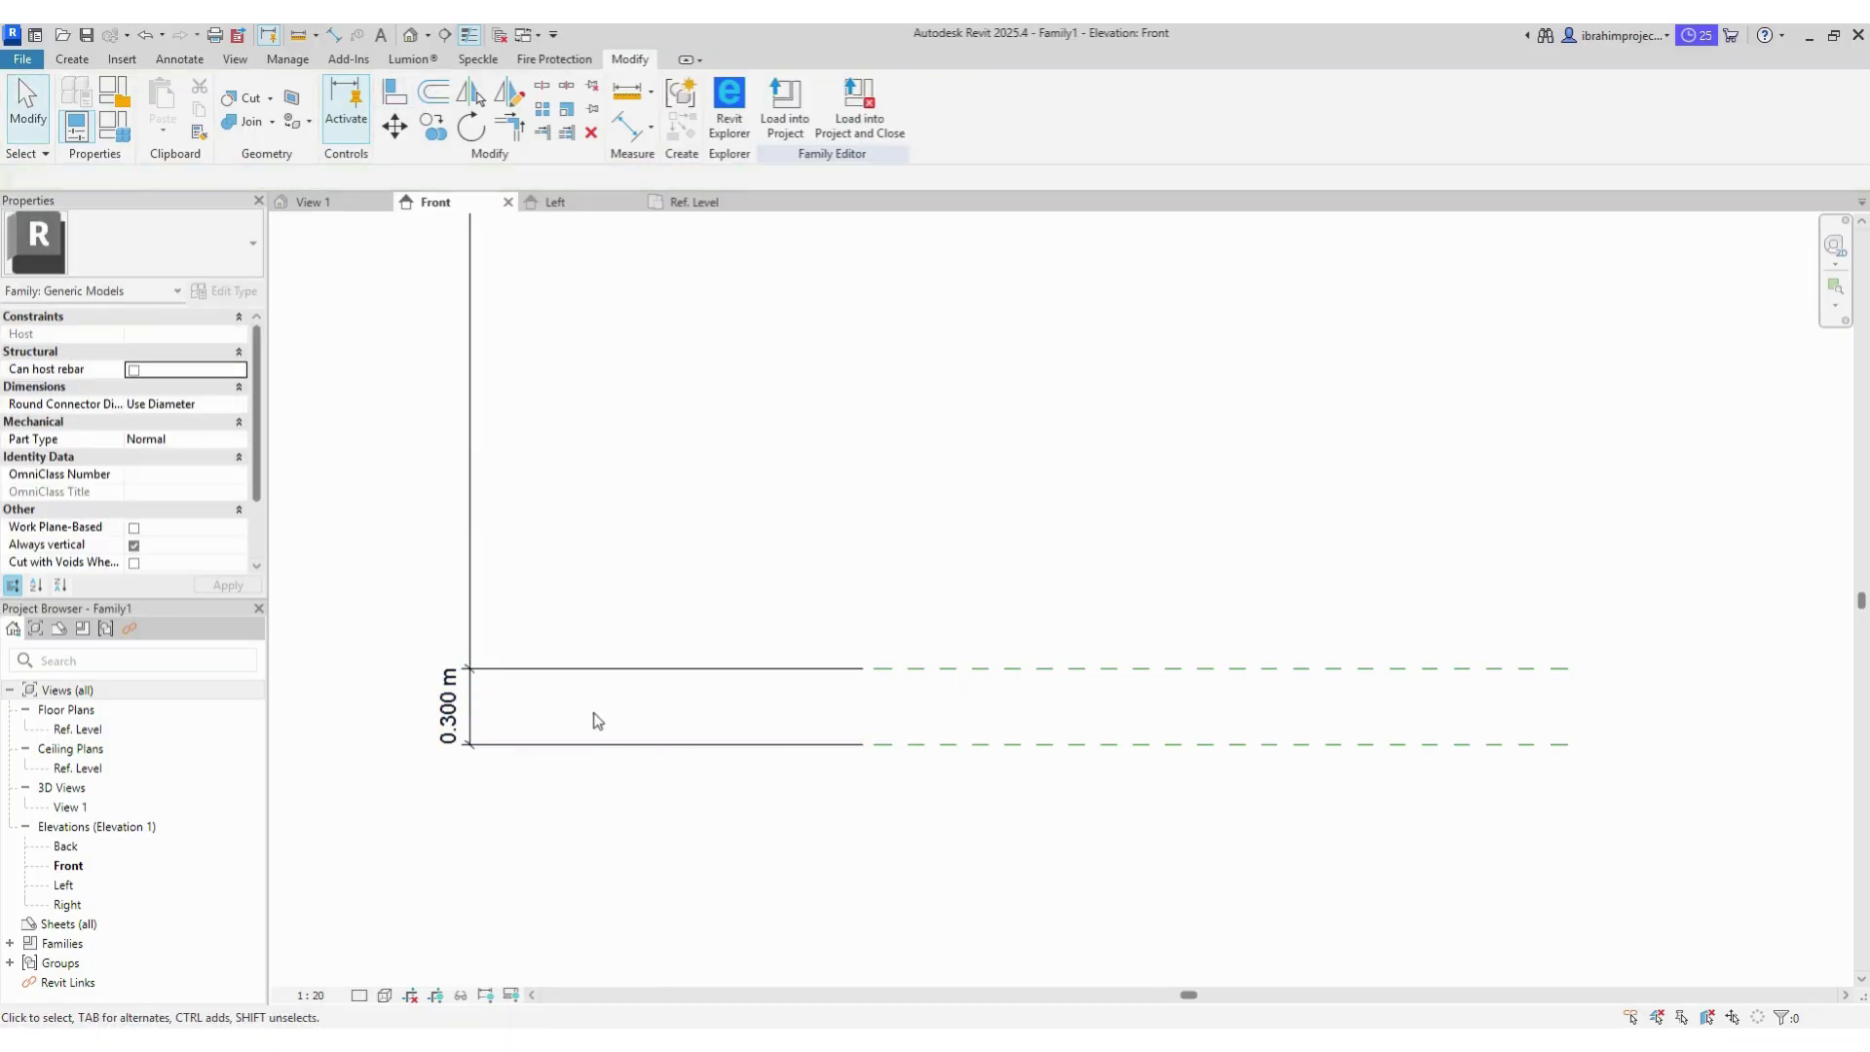
pyautogui.scroll(-2, 740, 730)
pyautogui.scroll(-1, 857, 681)
pyautogui.scroll(1, 864, 679)
pyautogui.scroll(1, 862, 675)
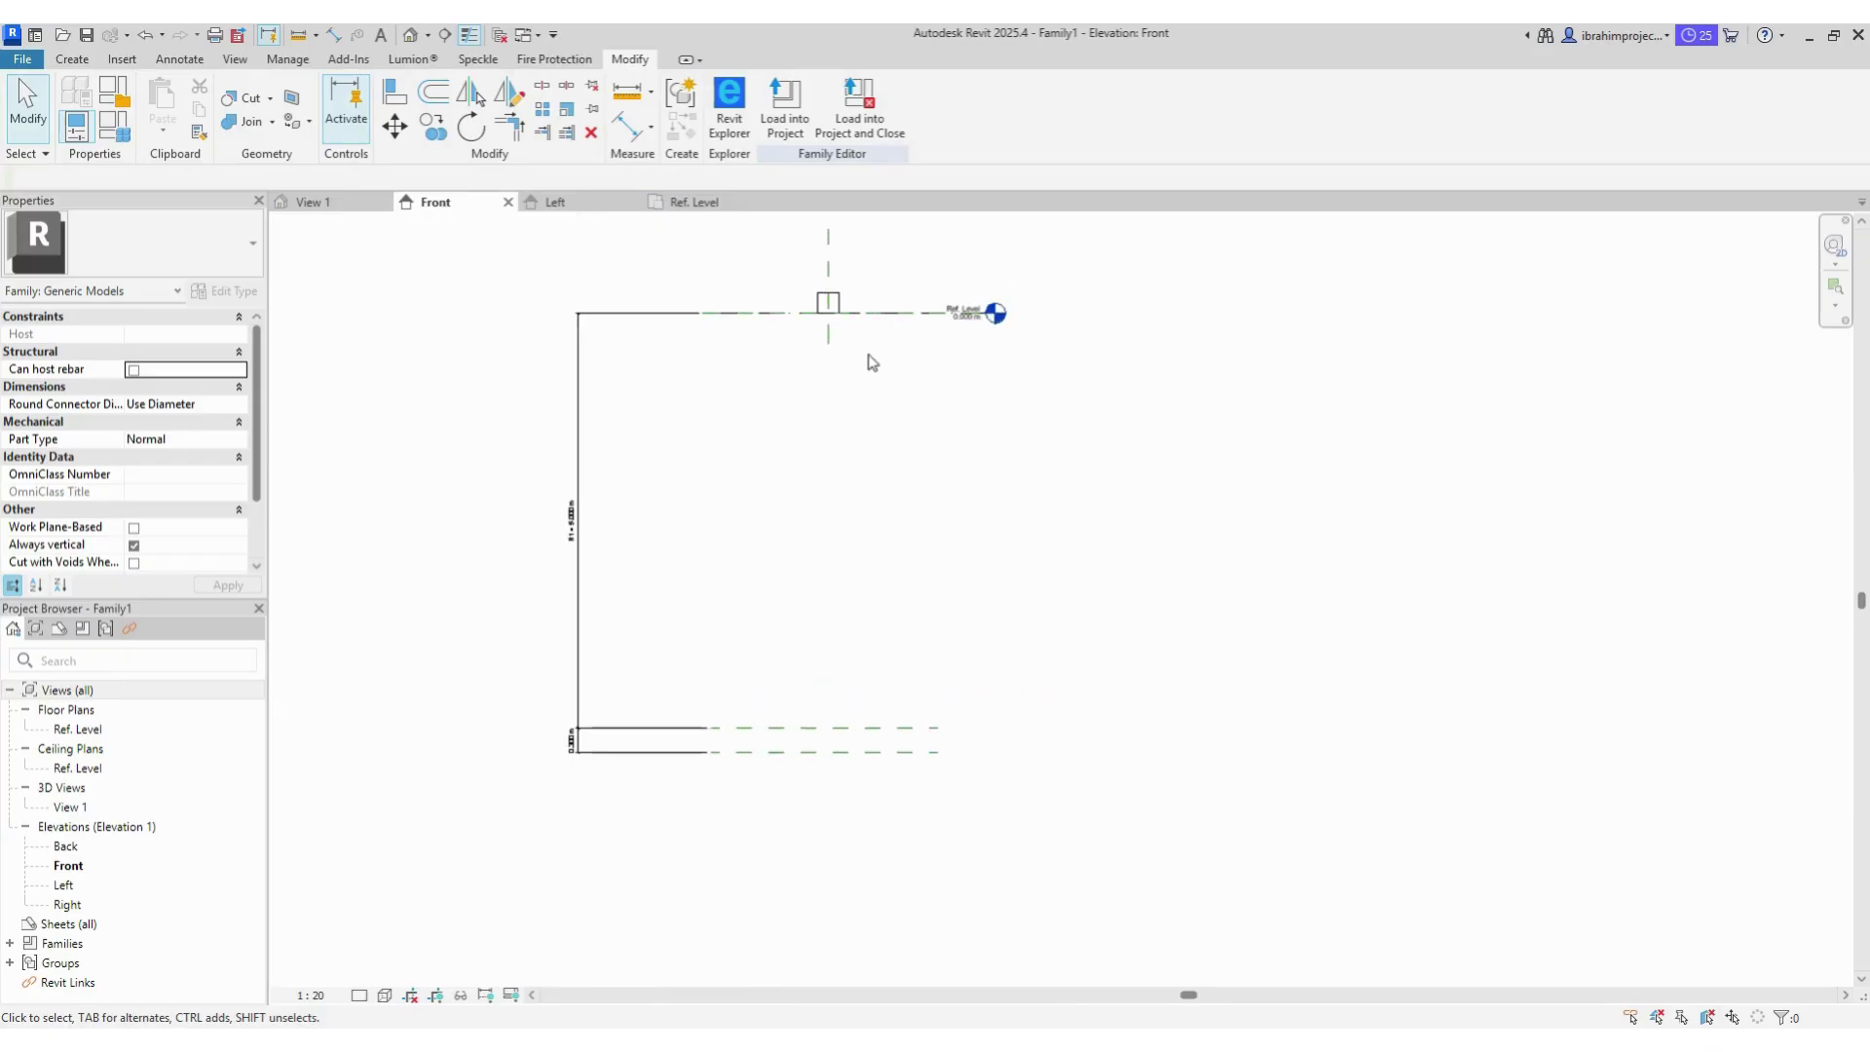
pyautogui.click(334, 35)
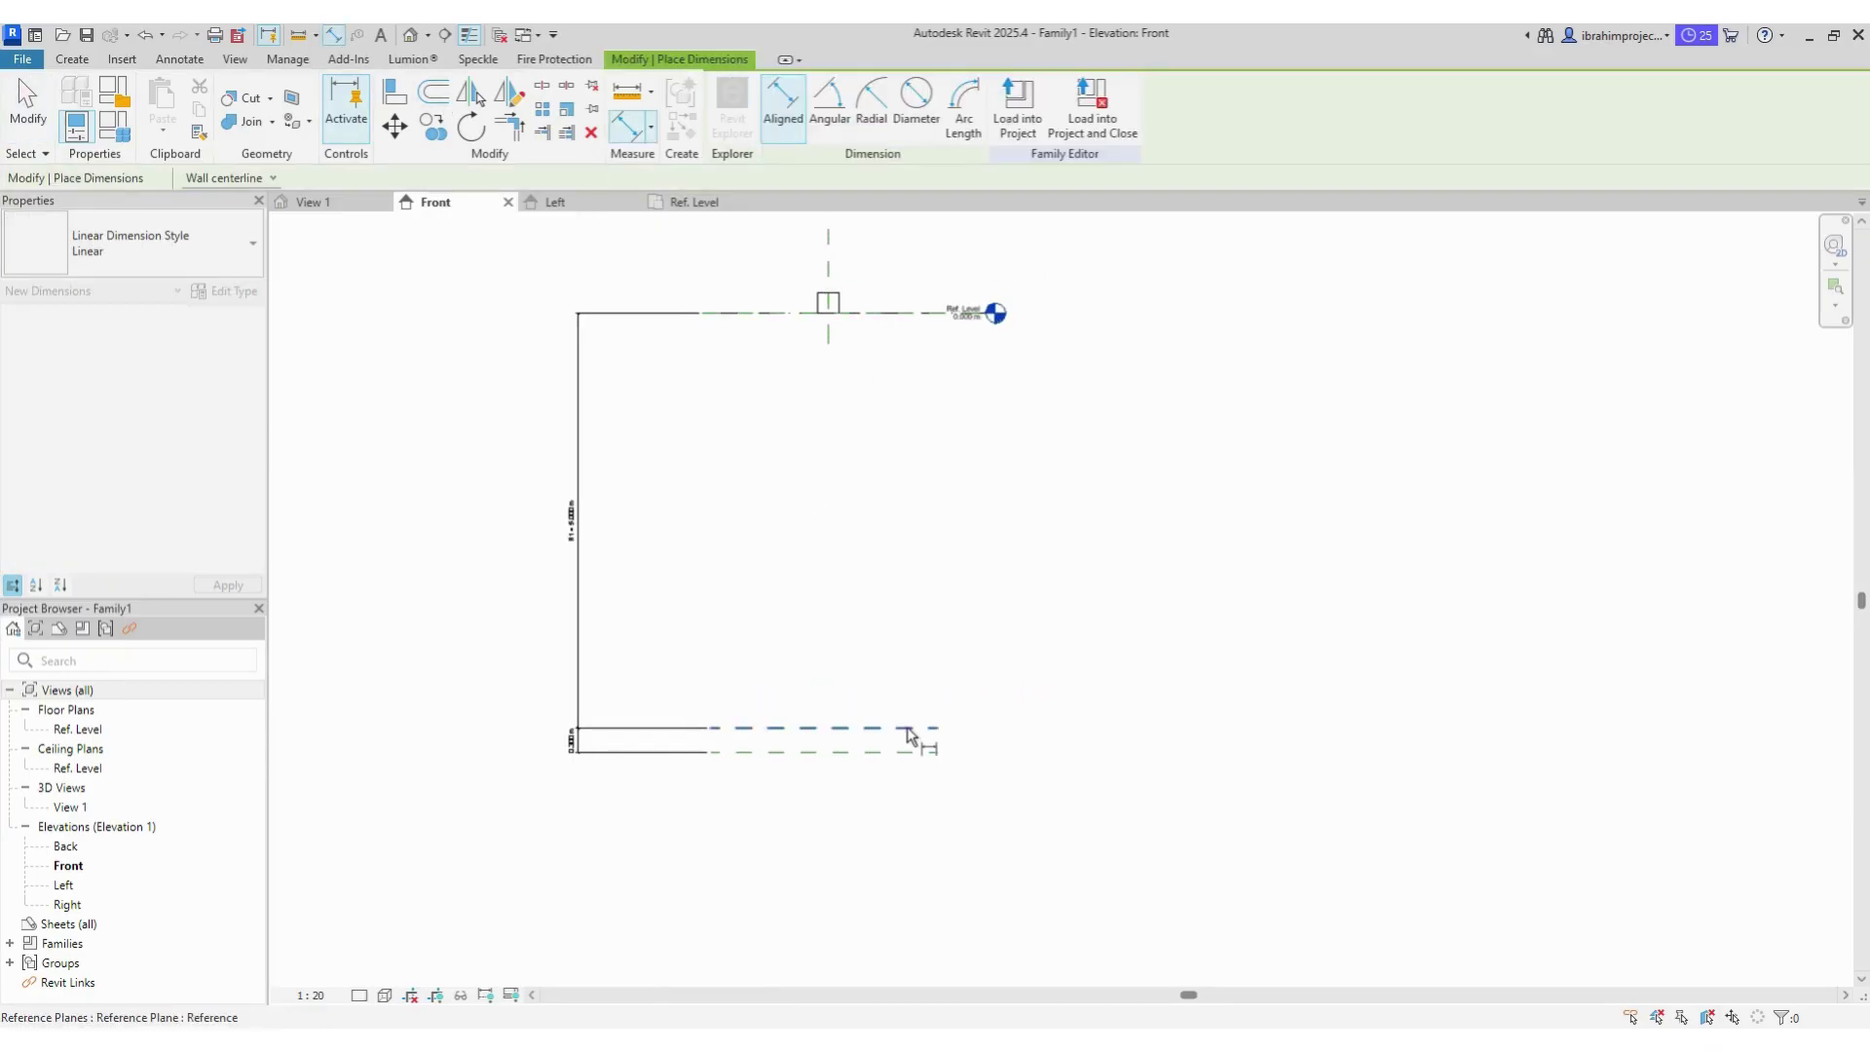
# Step: Align the extrusion's bottom edge onto the bottom reference plane
pyautogui.click(910, 728)
pyautogui.press('Escape')
pyautogui.press('Escape')
pyautogui.press('a')
pyautogui.press('l')
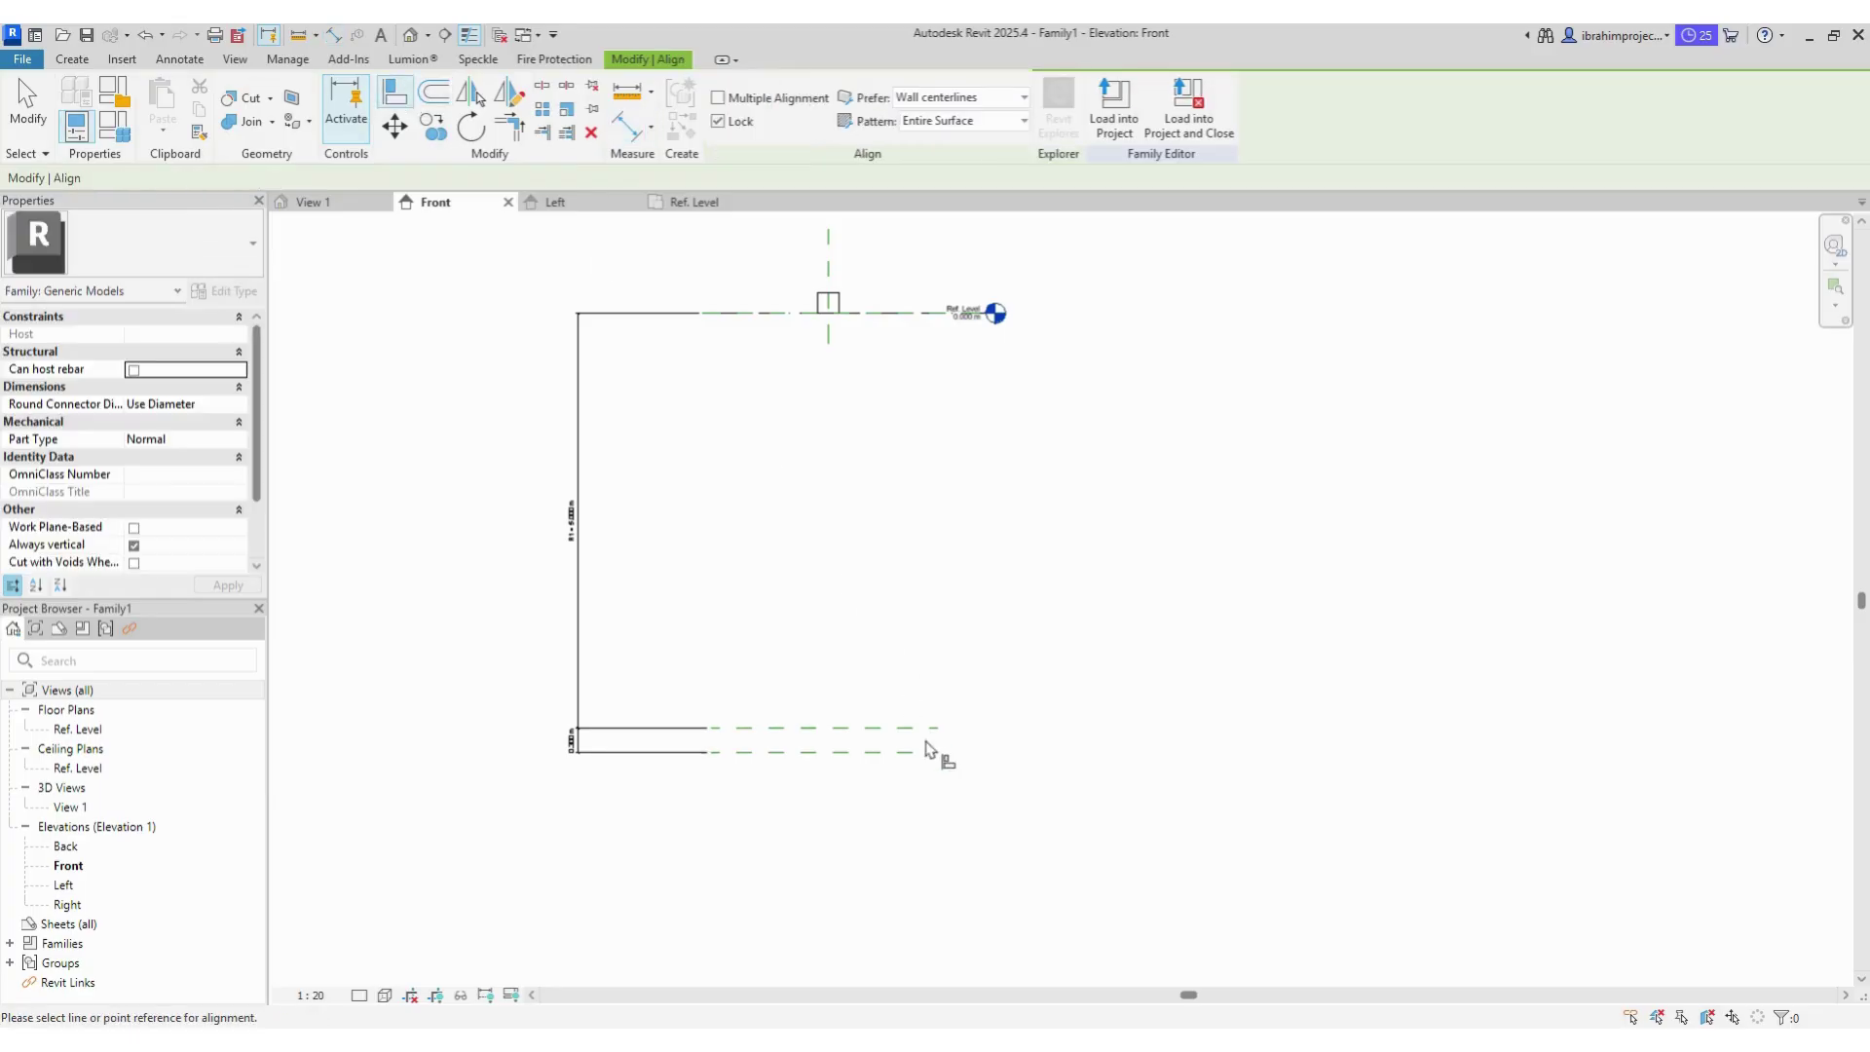
pyautogui.click(911, 738)
pyautogui.click(829, 312)
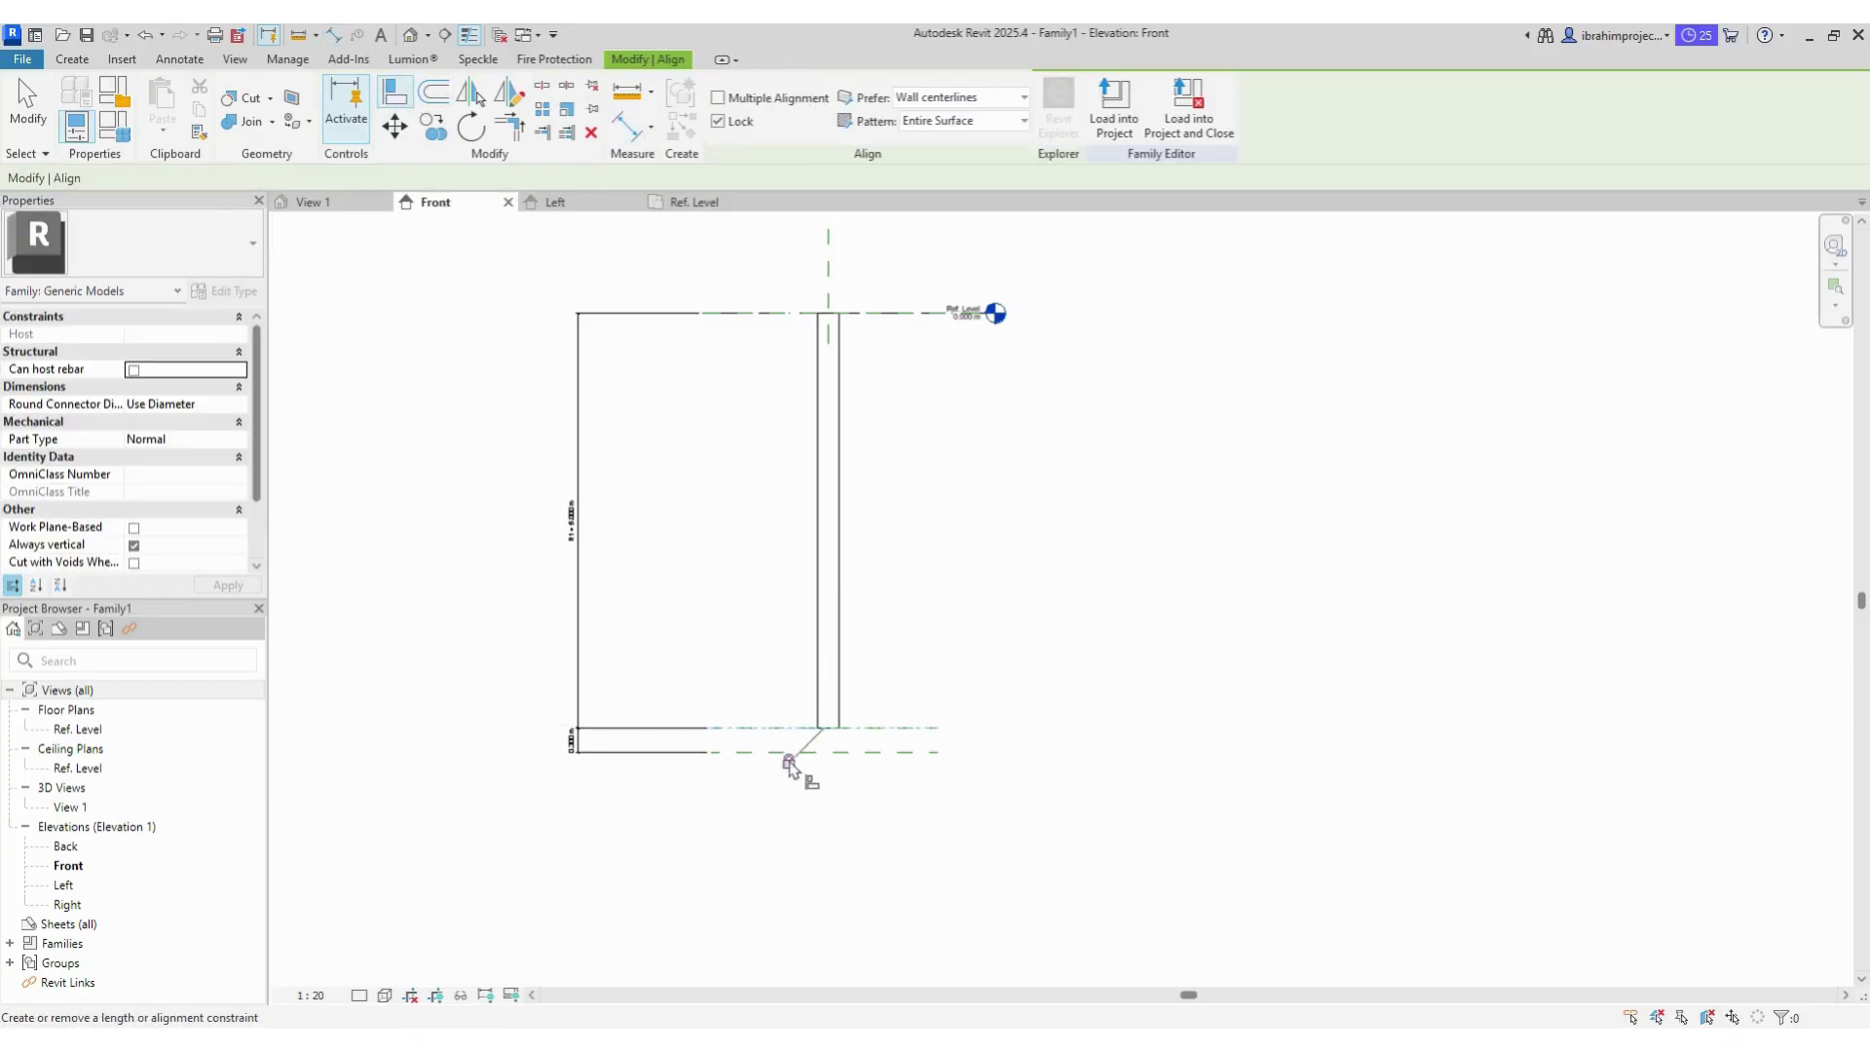
pyautogui.press('Escape')
# Step: Copy the lower reference planes and dimension downward, unconstrained, below the original rod
pyautogui.scroll(-1, 867, 561)
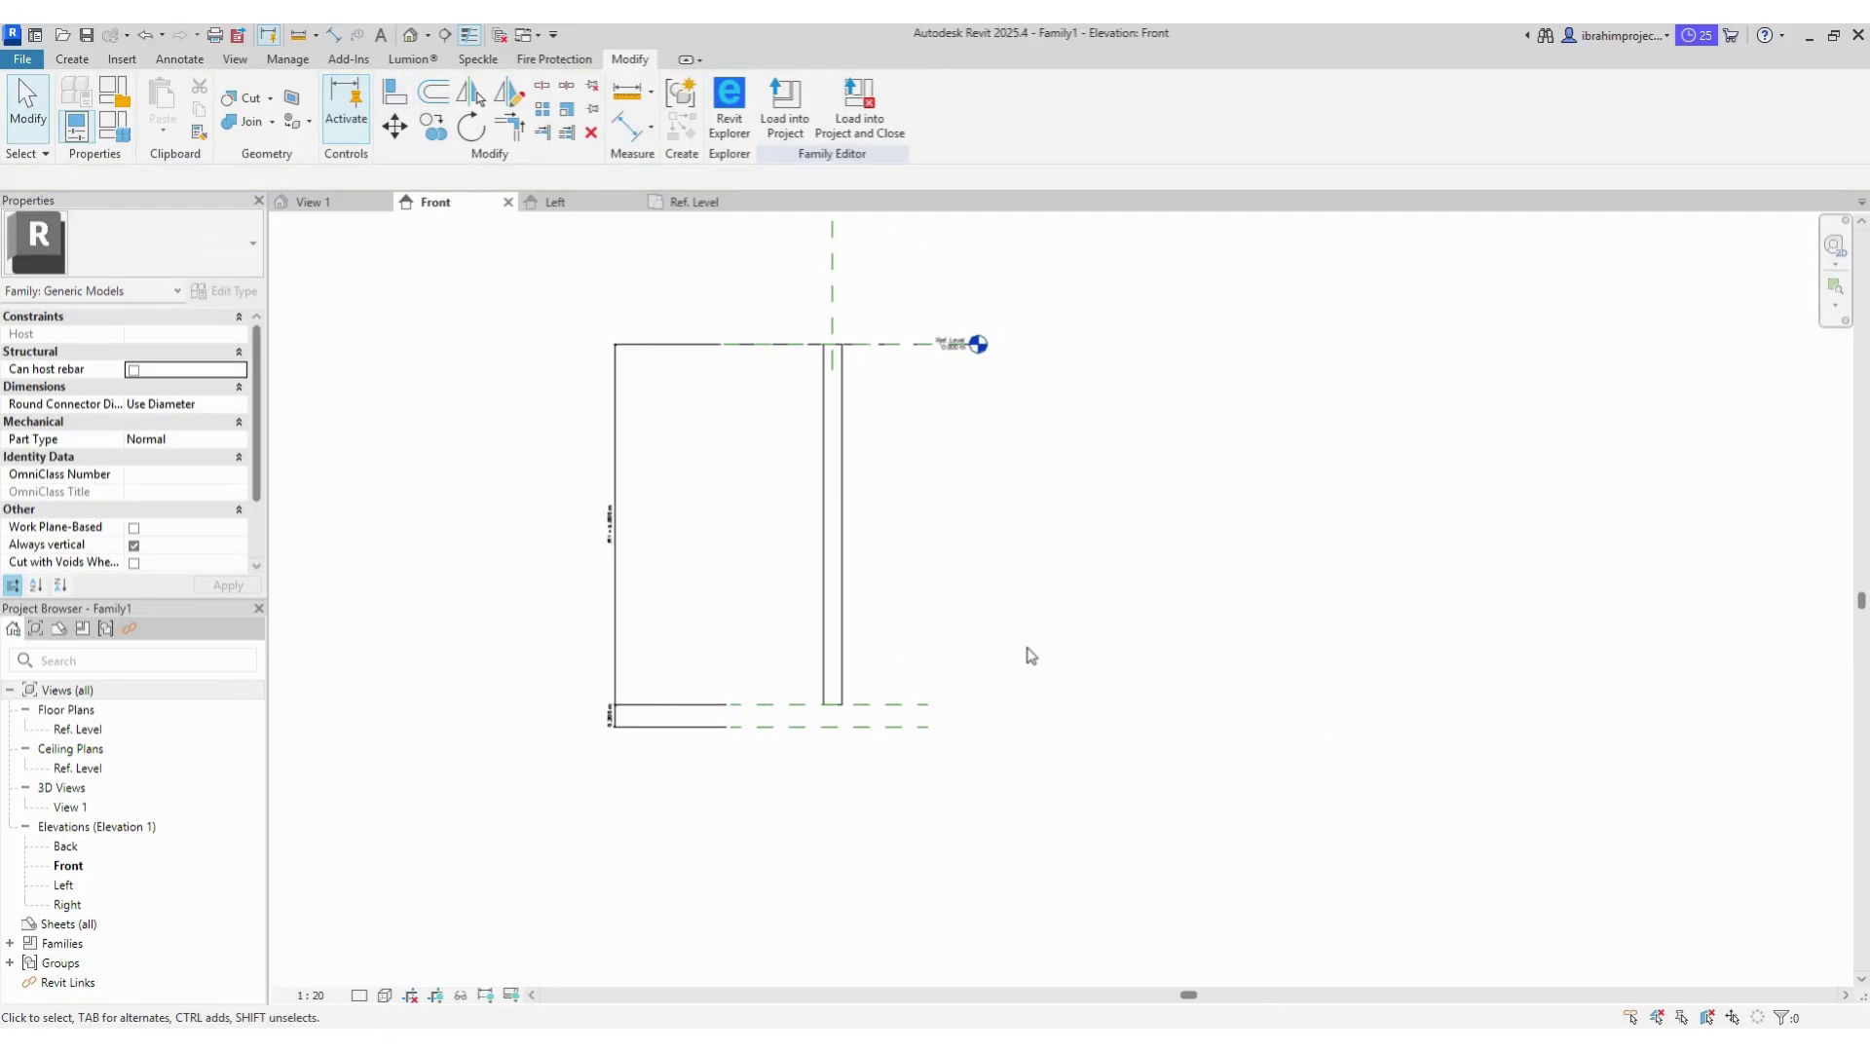
pyautogui.moveTo(1032, 656); pyautogui.dragTo(891, 732)
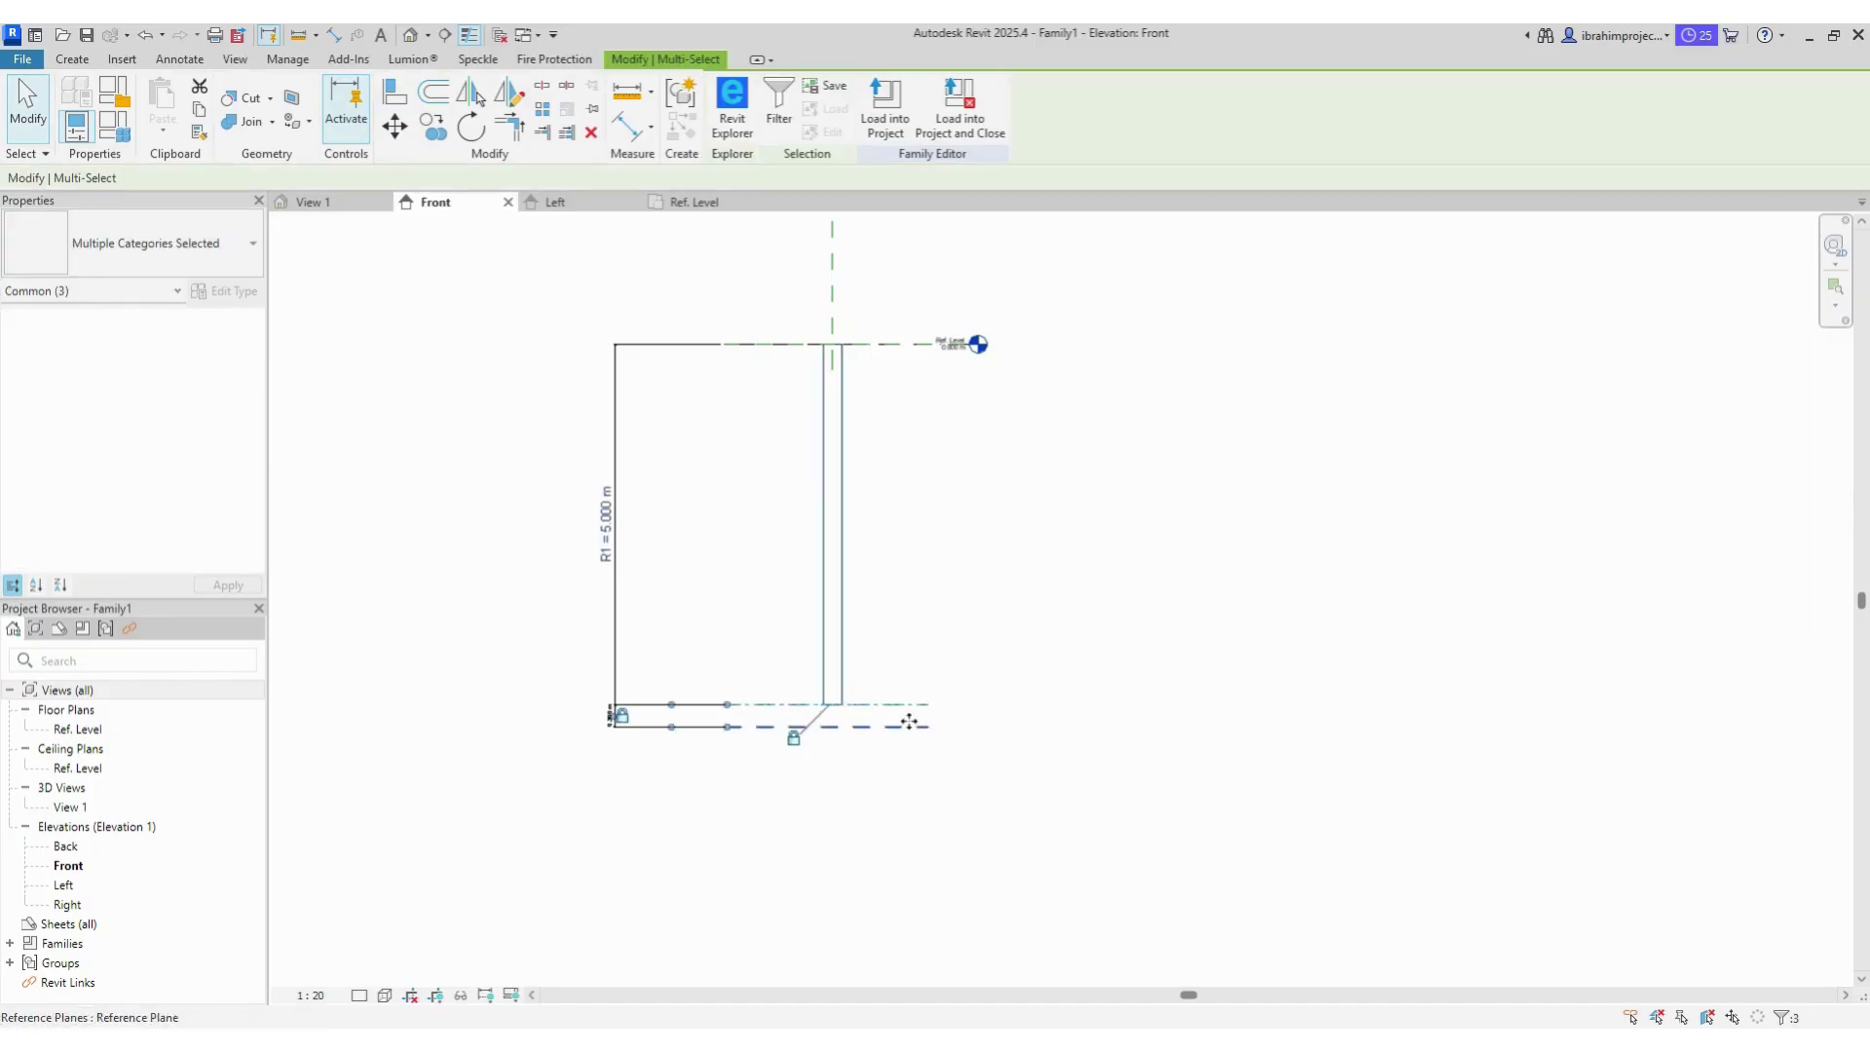
pyautogui.click(435, 130)
pyautogui.click(880, 346)
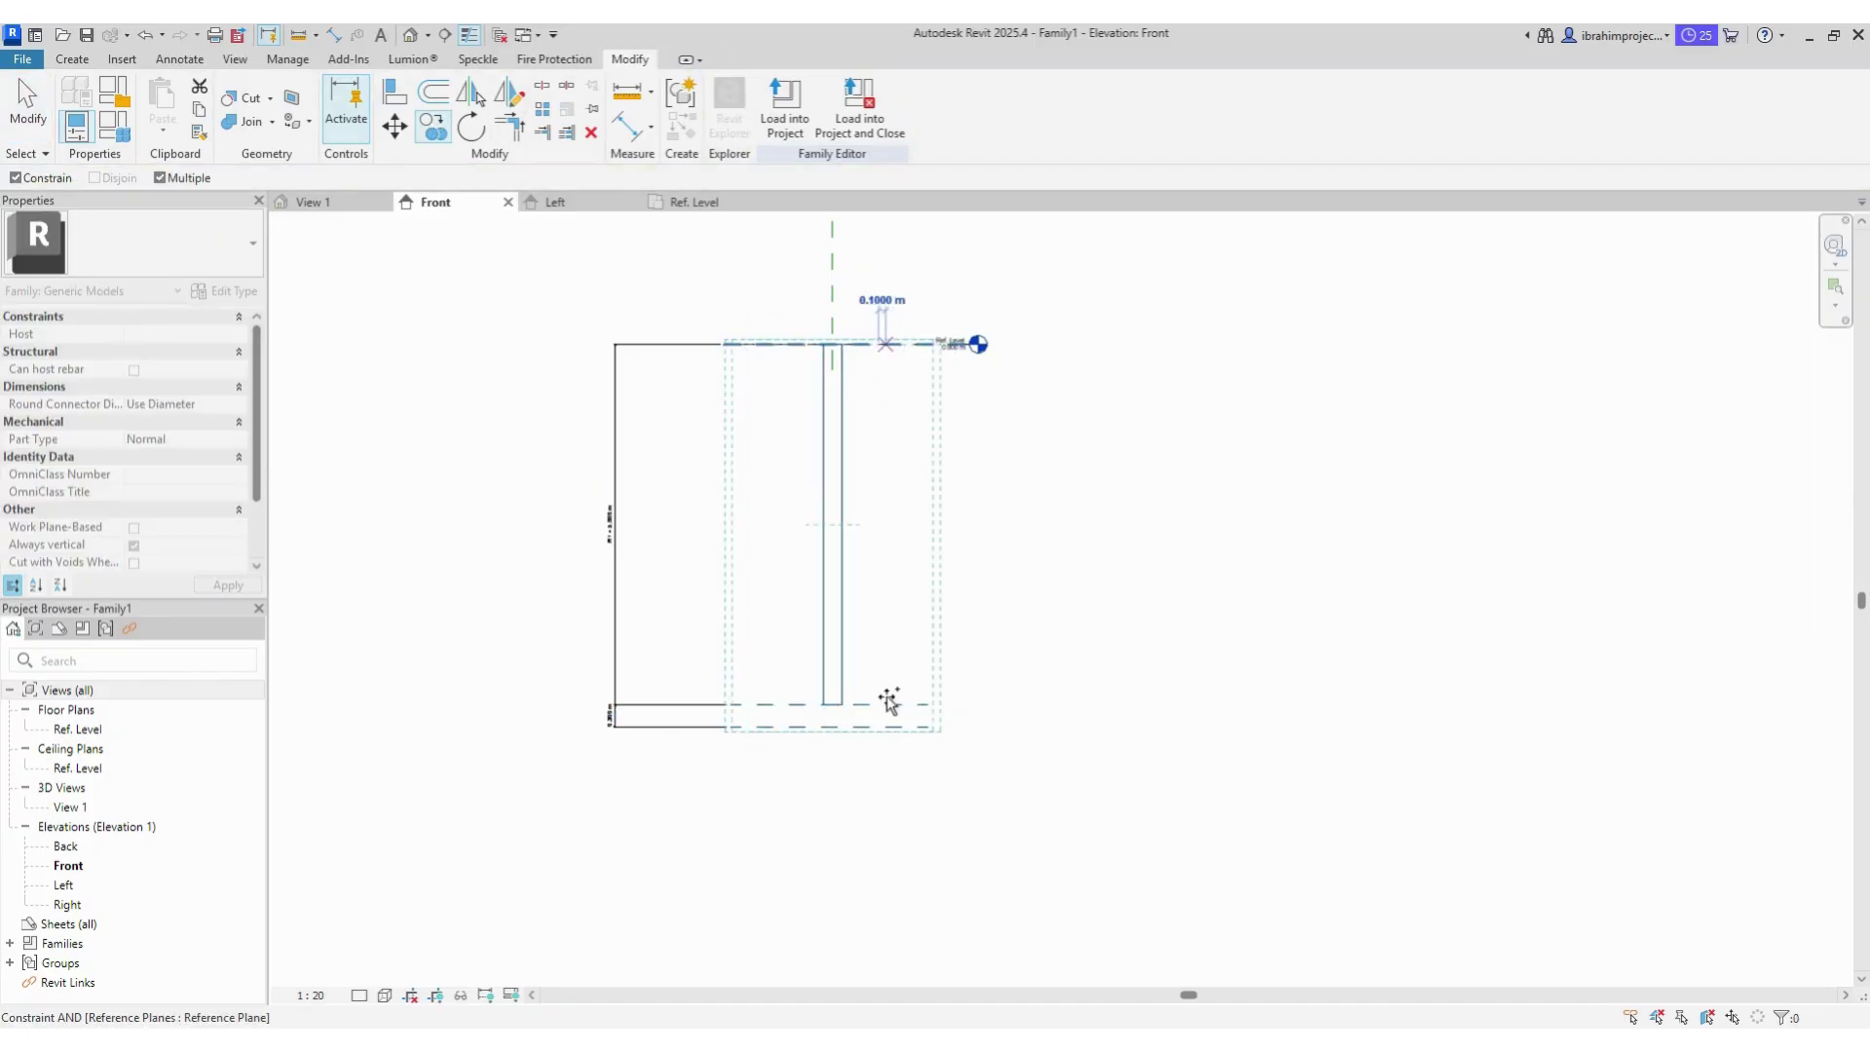
pyautogui.click(15, 177)
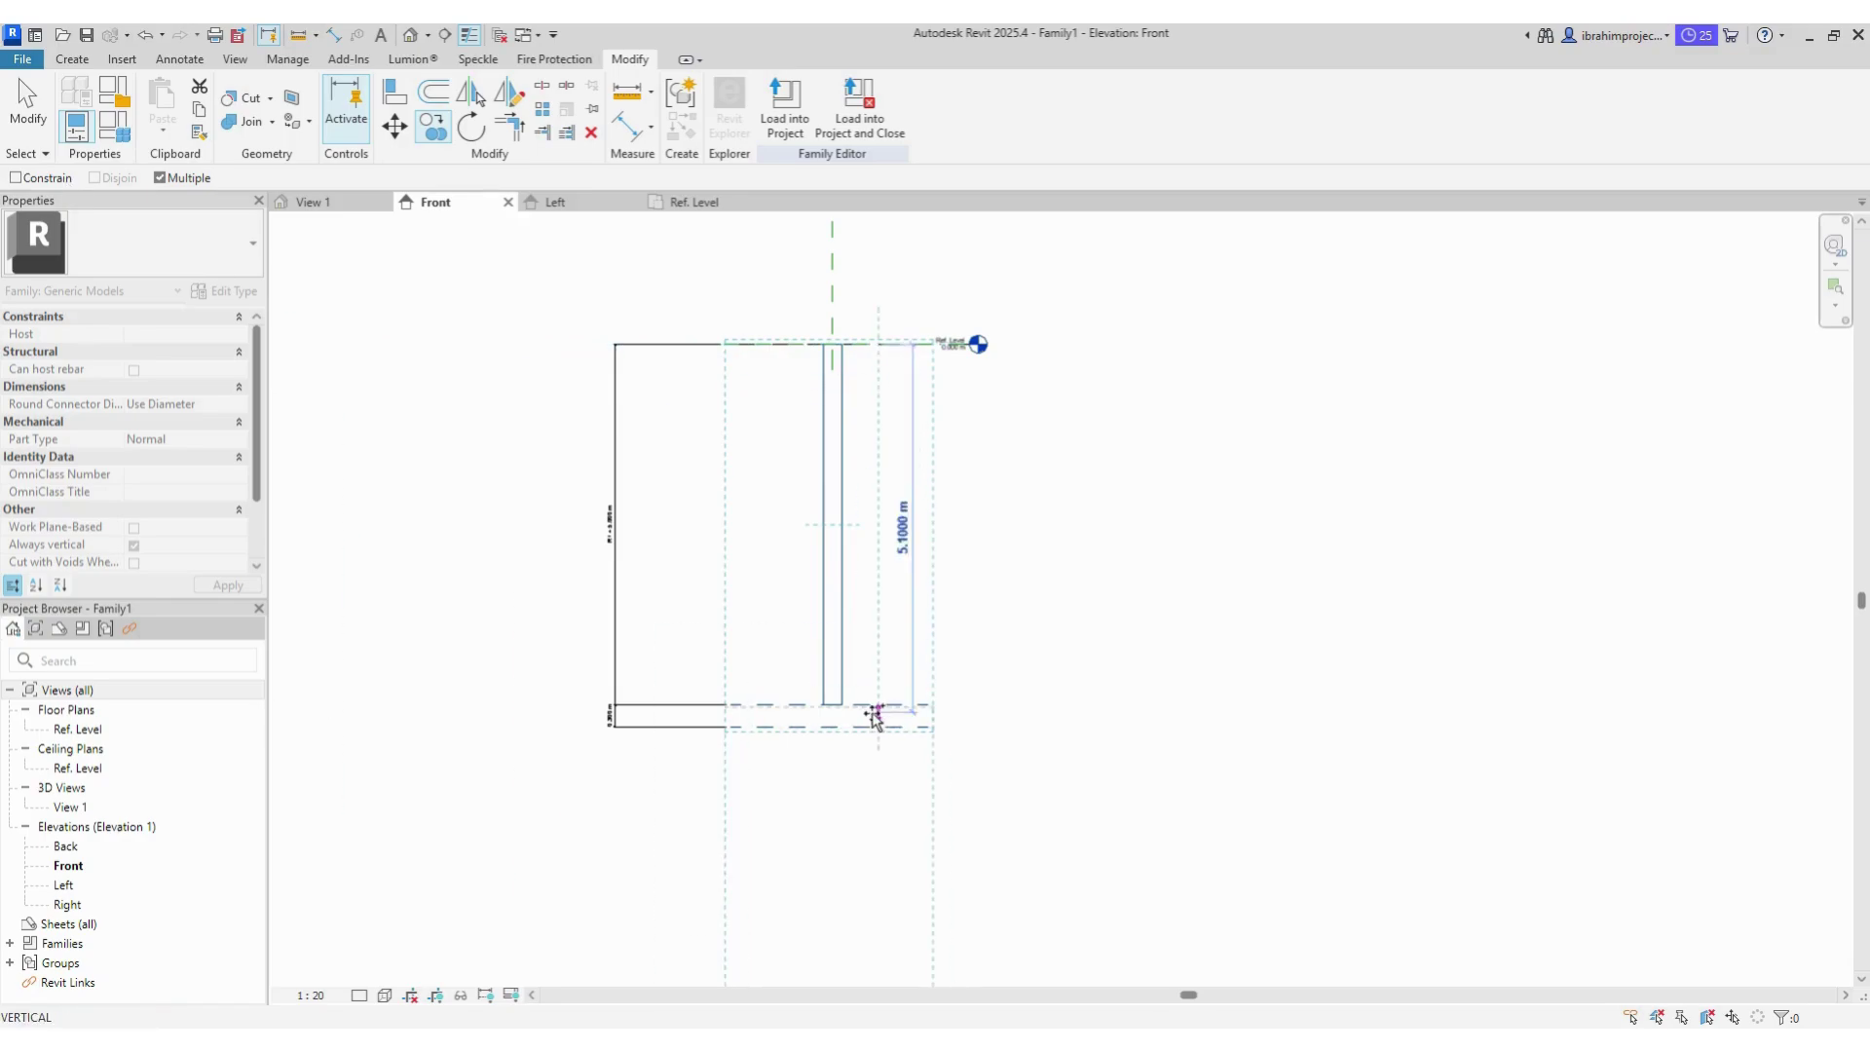
pyautogui.scroll(-1, 869, 718)
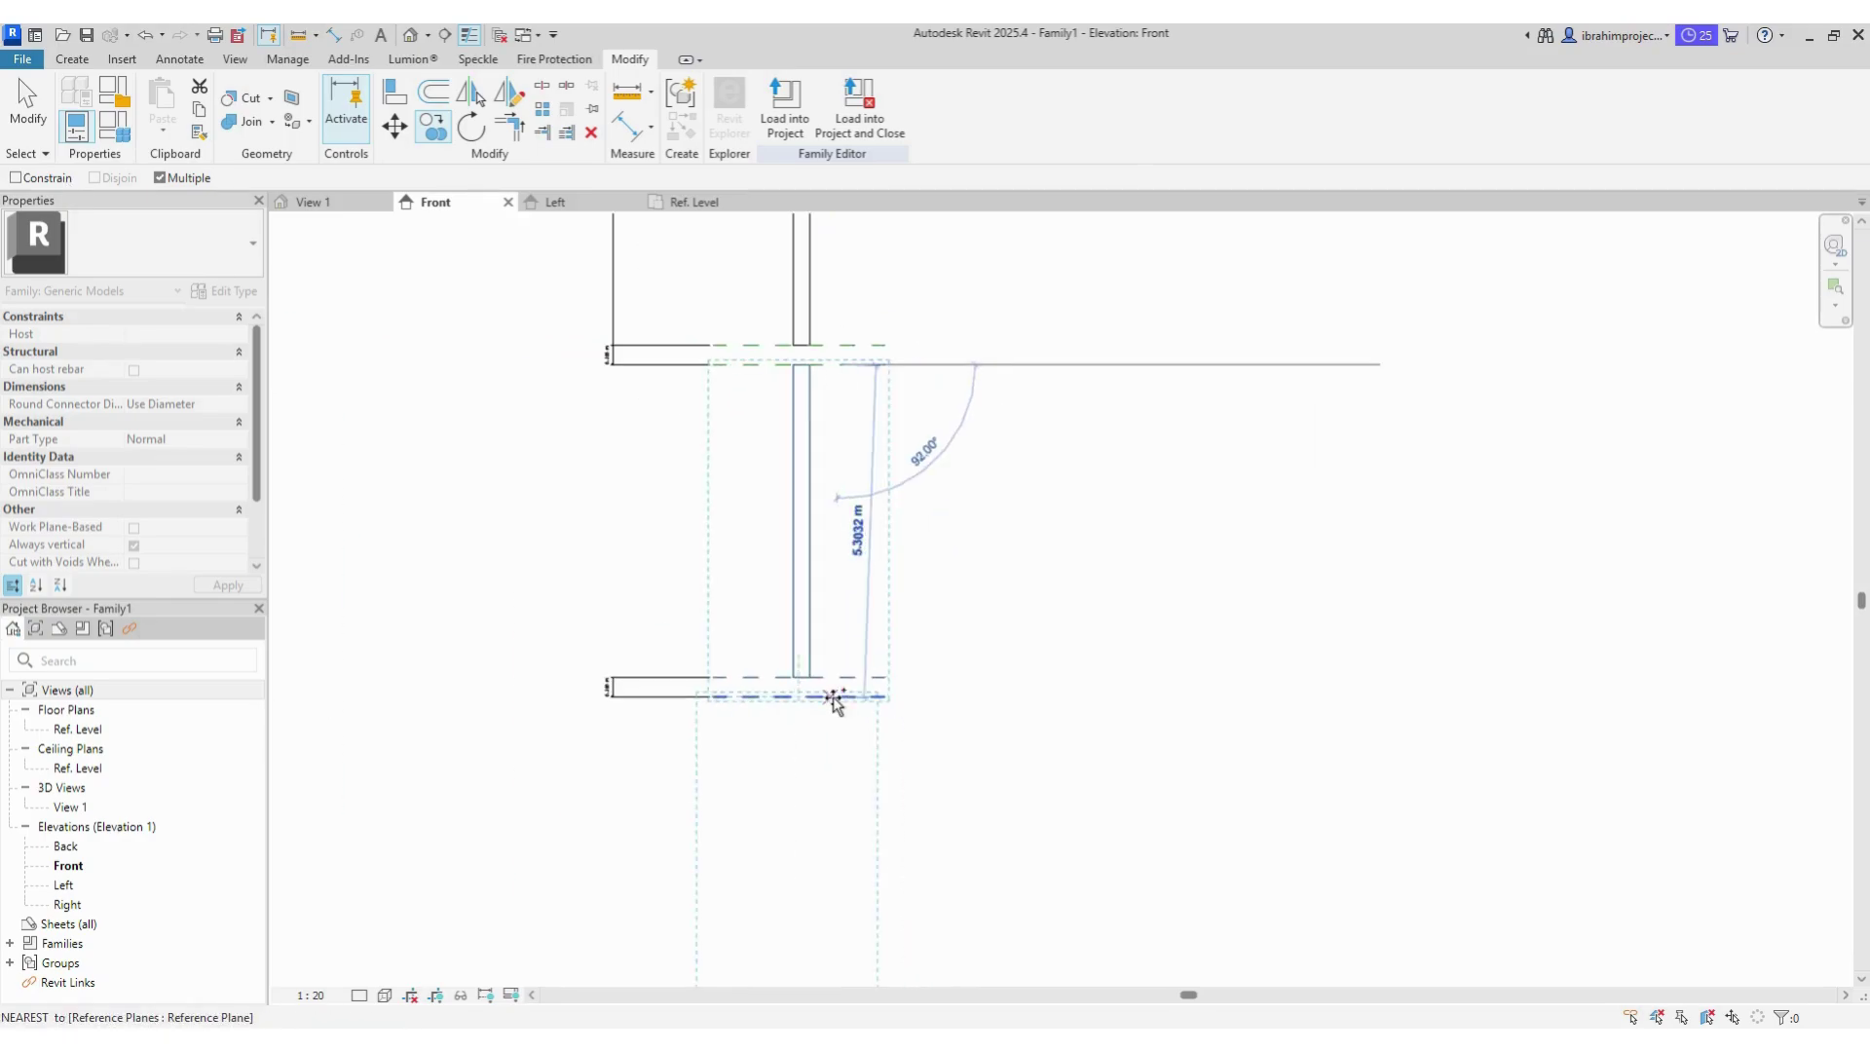
pyautogui.scroll(2, 846, 699)
pyautogui.scroll(-3, 835, 646)
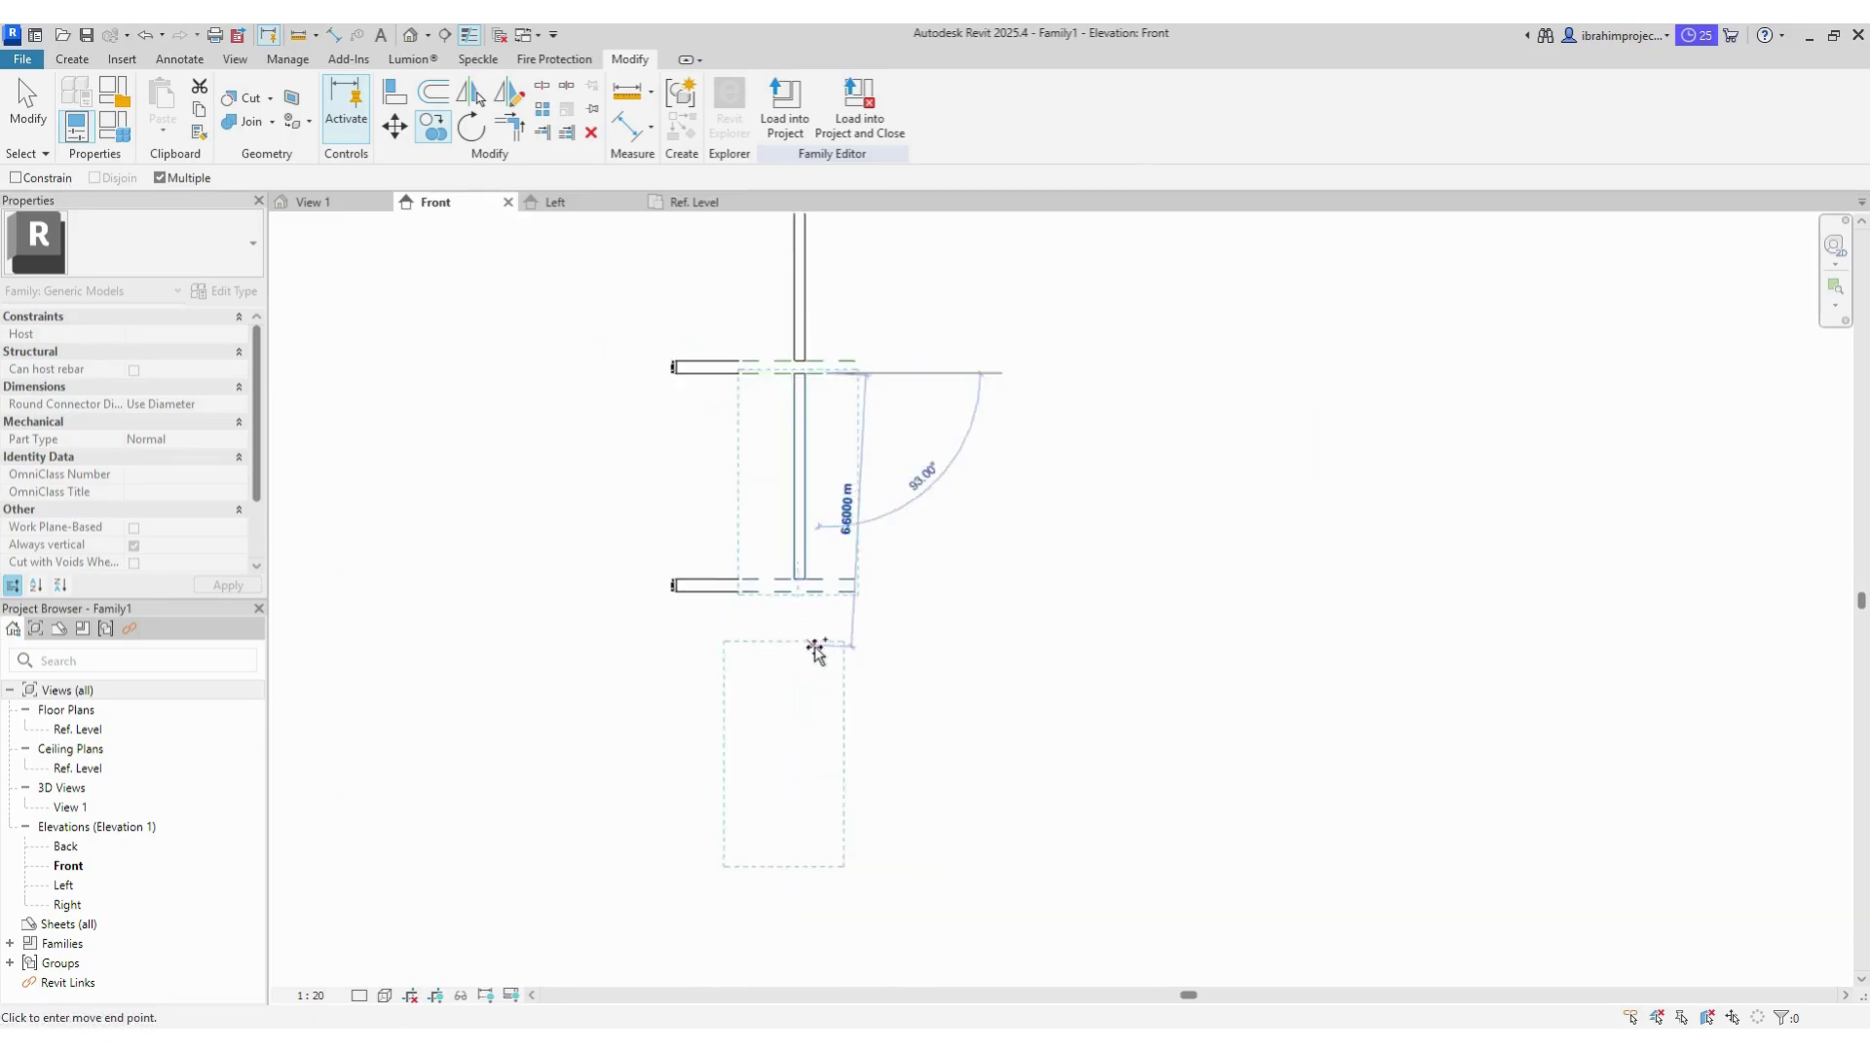
pyautogui.scroll(1, 827, 589)
pyautogui.click(827, 582)
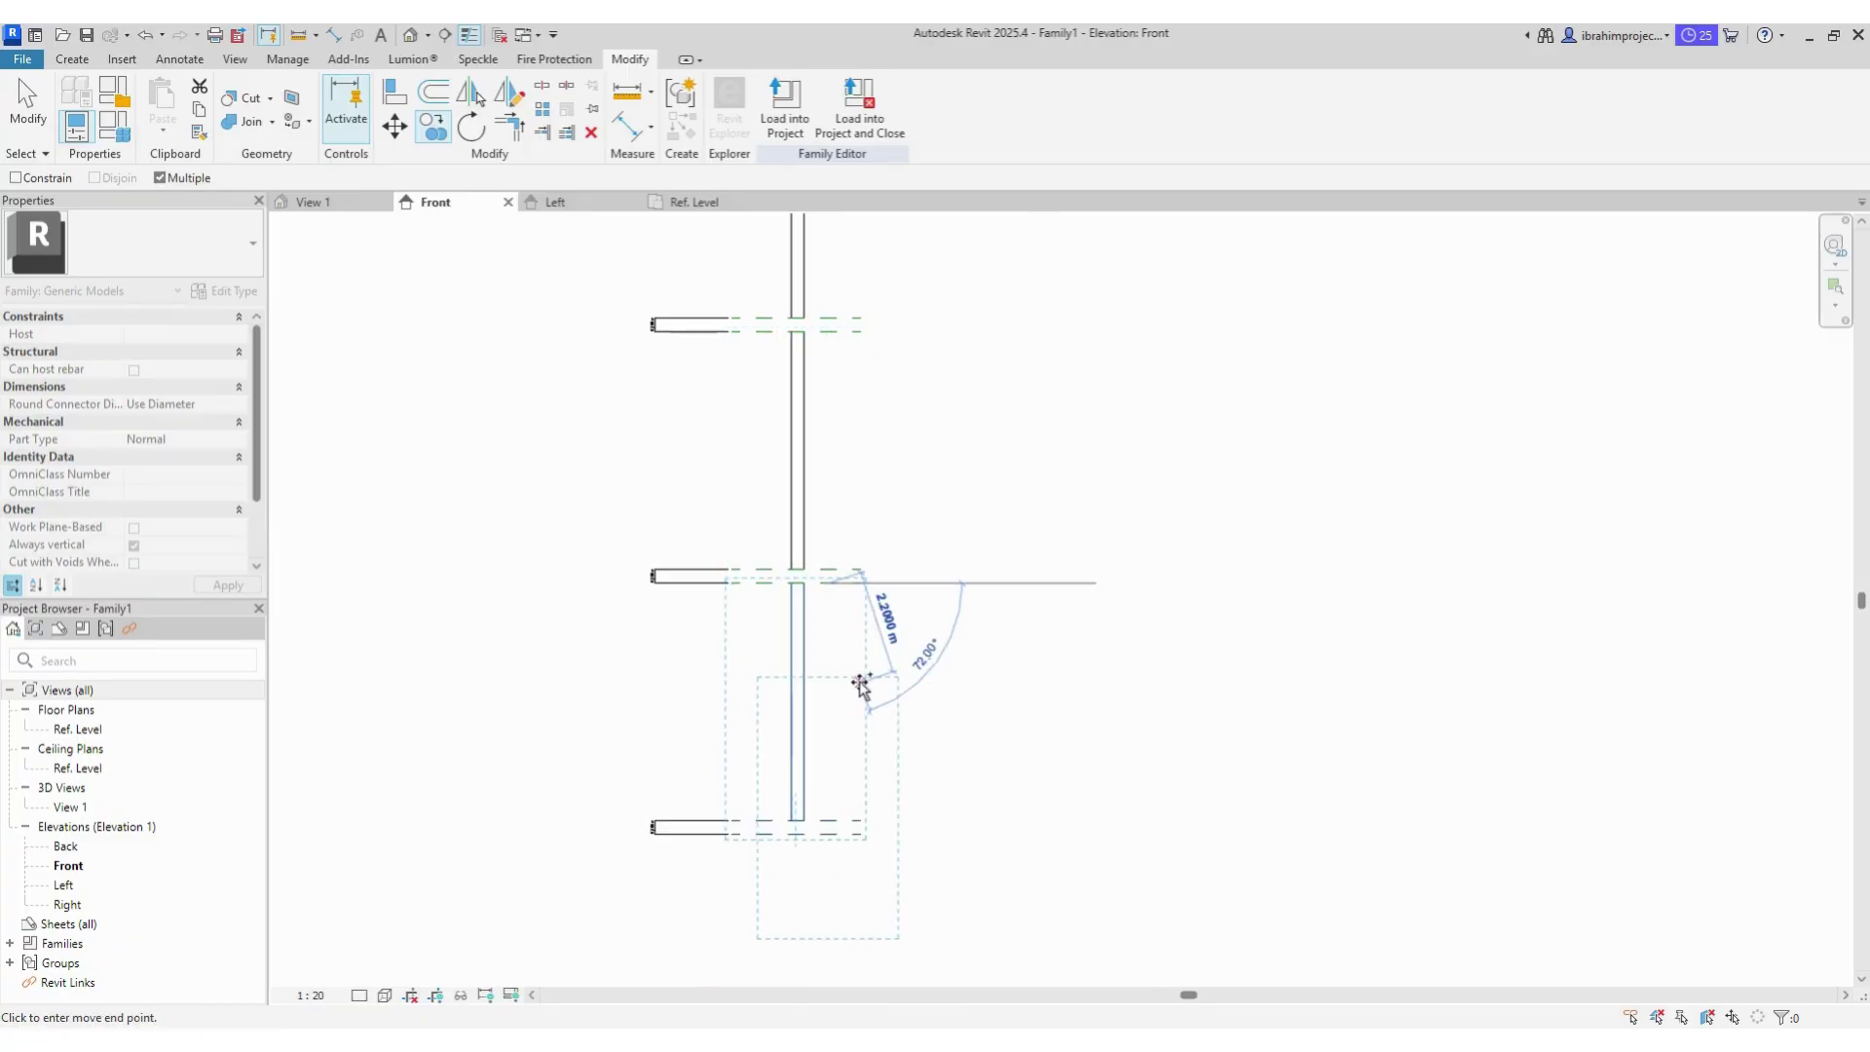
pyautogui.press('Escape')
pyautogui.scroll(2, 875, 449)
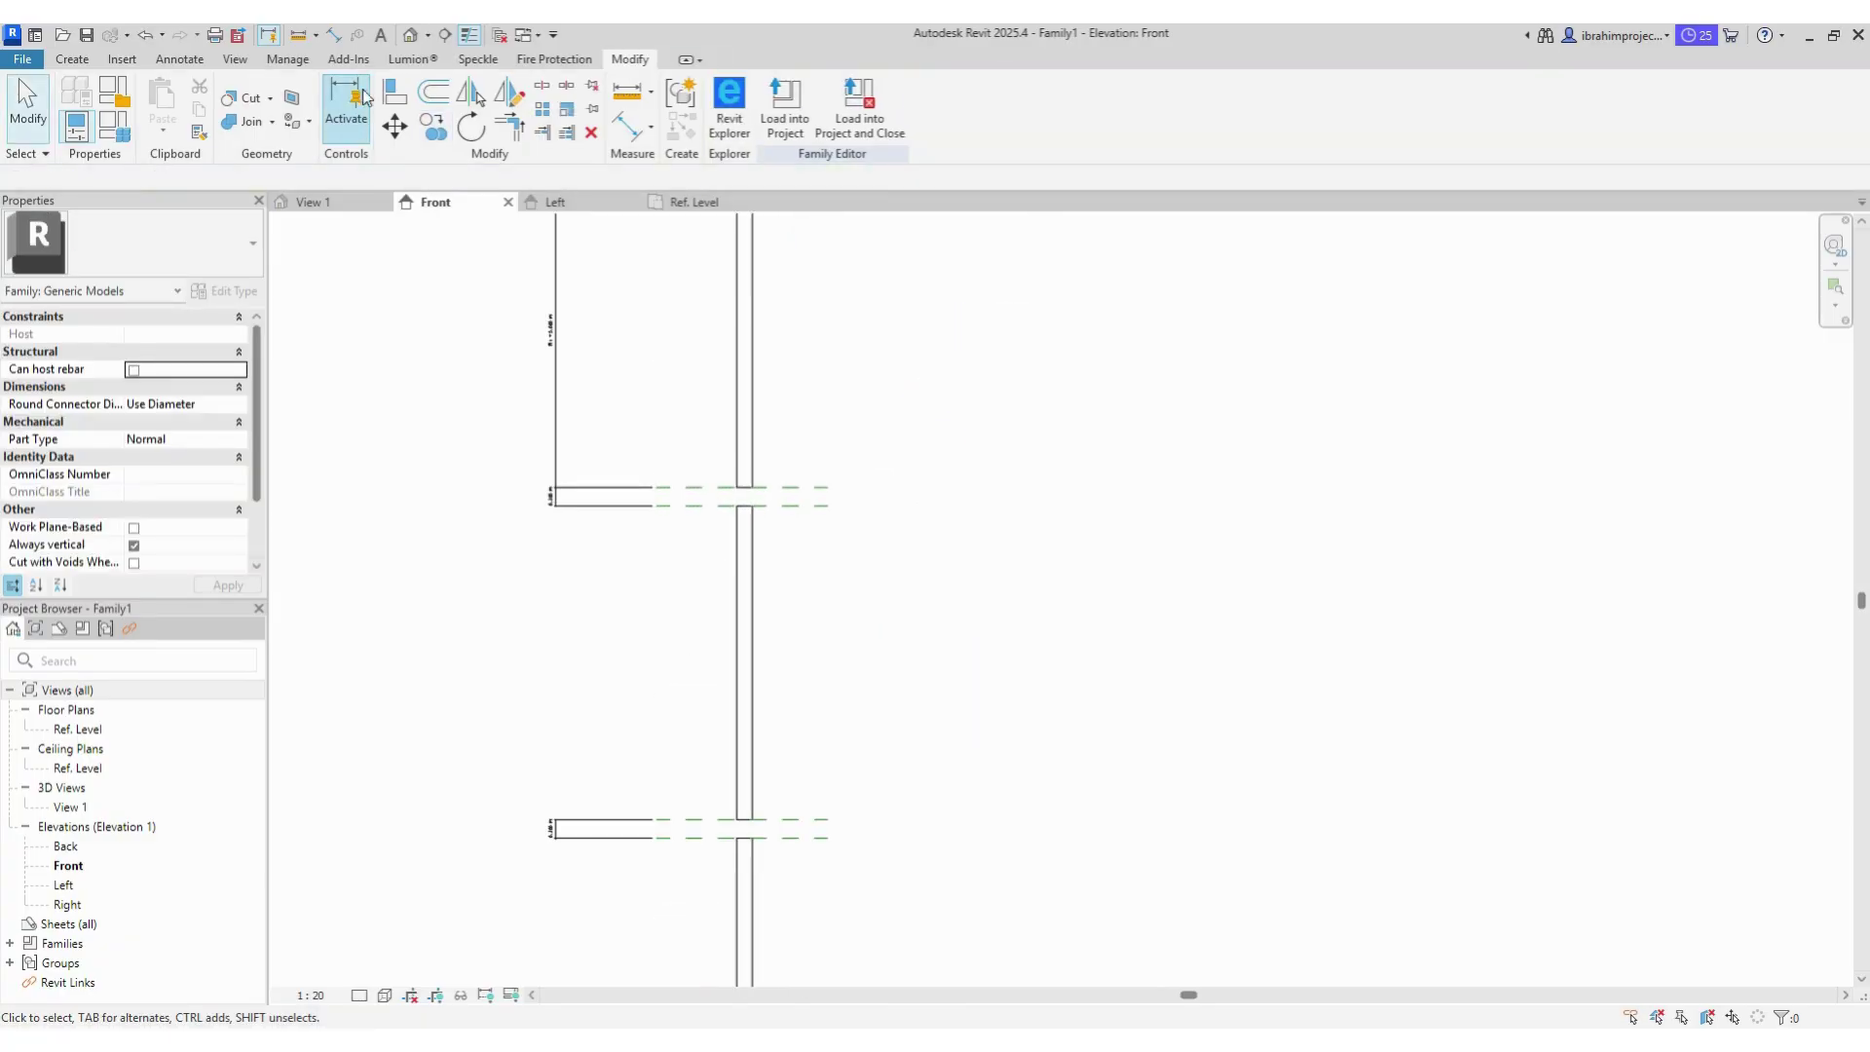
# Step: Align the rod ends to the upper and lower reference planes
pyautogui.press('a')
pyautogui.press('l')
pyautogui.click(769, 506)
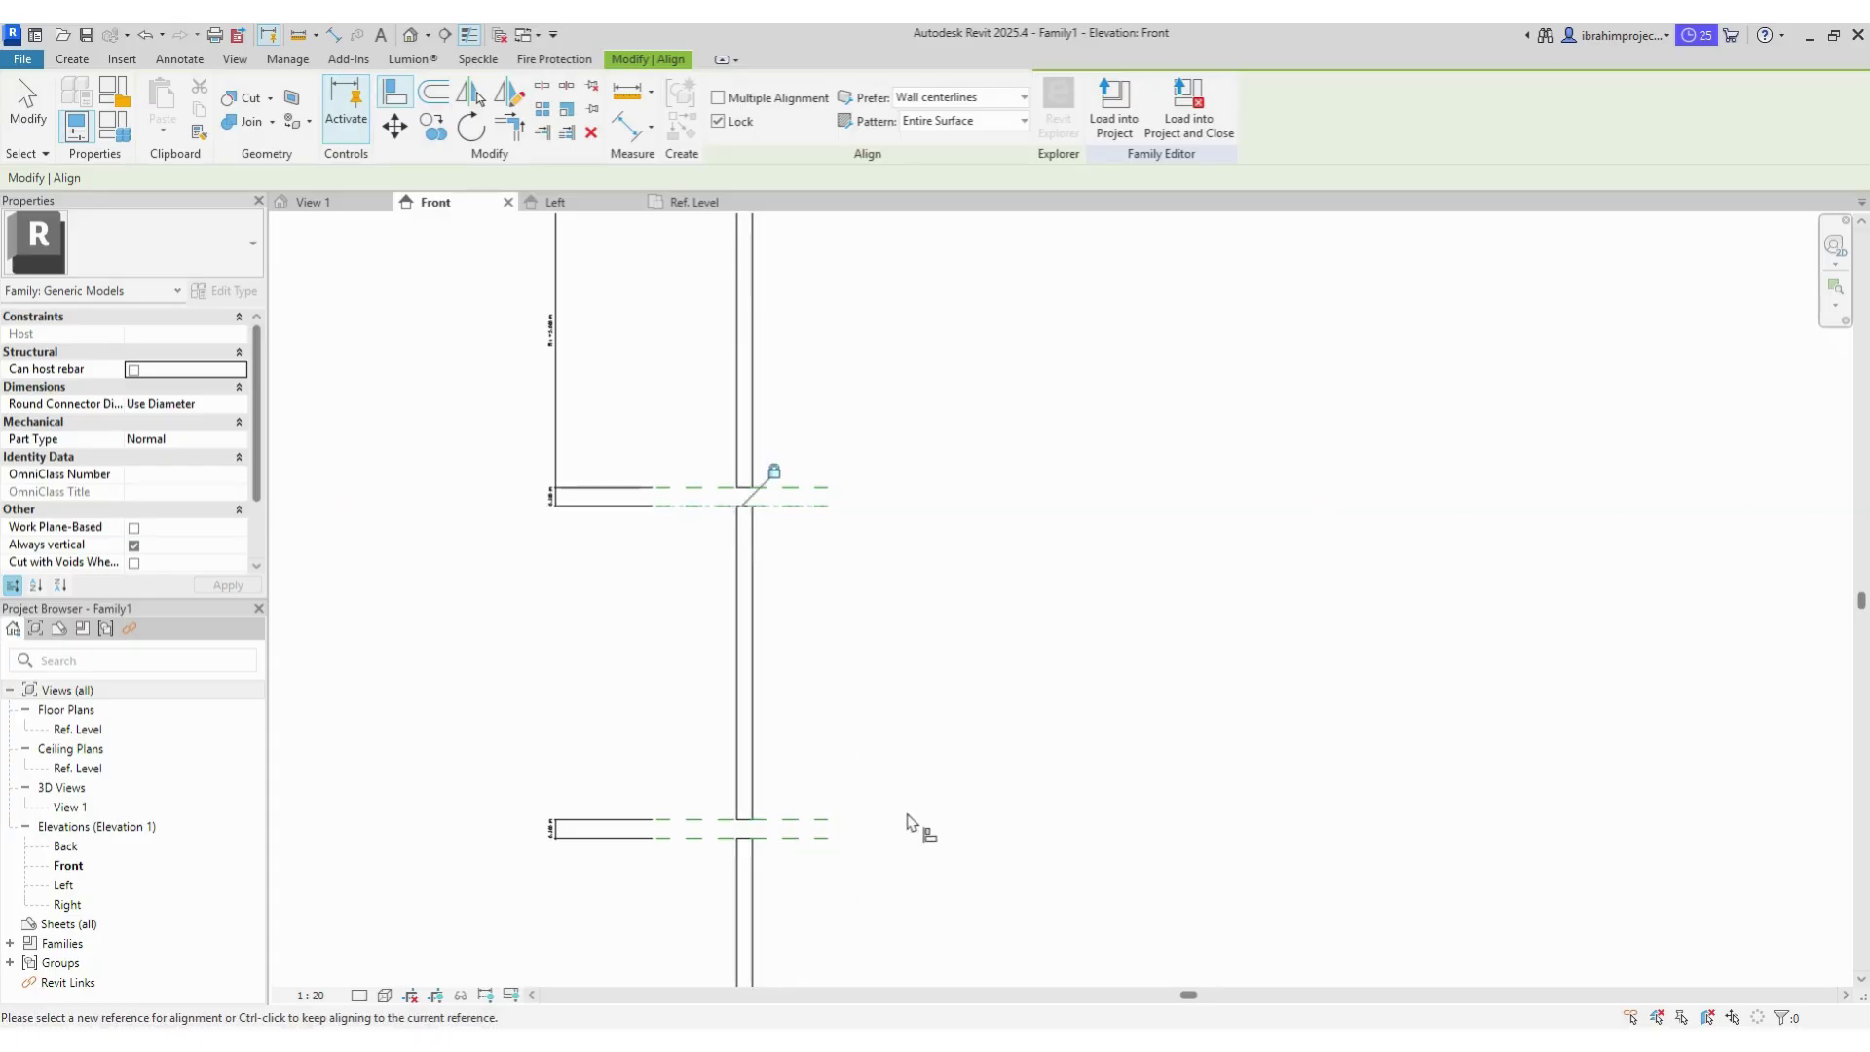
pyautogui.moveTo(907, 821); pyautogui.dragTo(950, 704, button='middle')
pyautogui.click(827, 723)
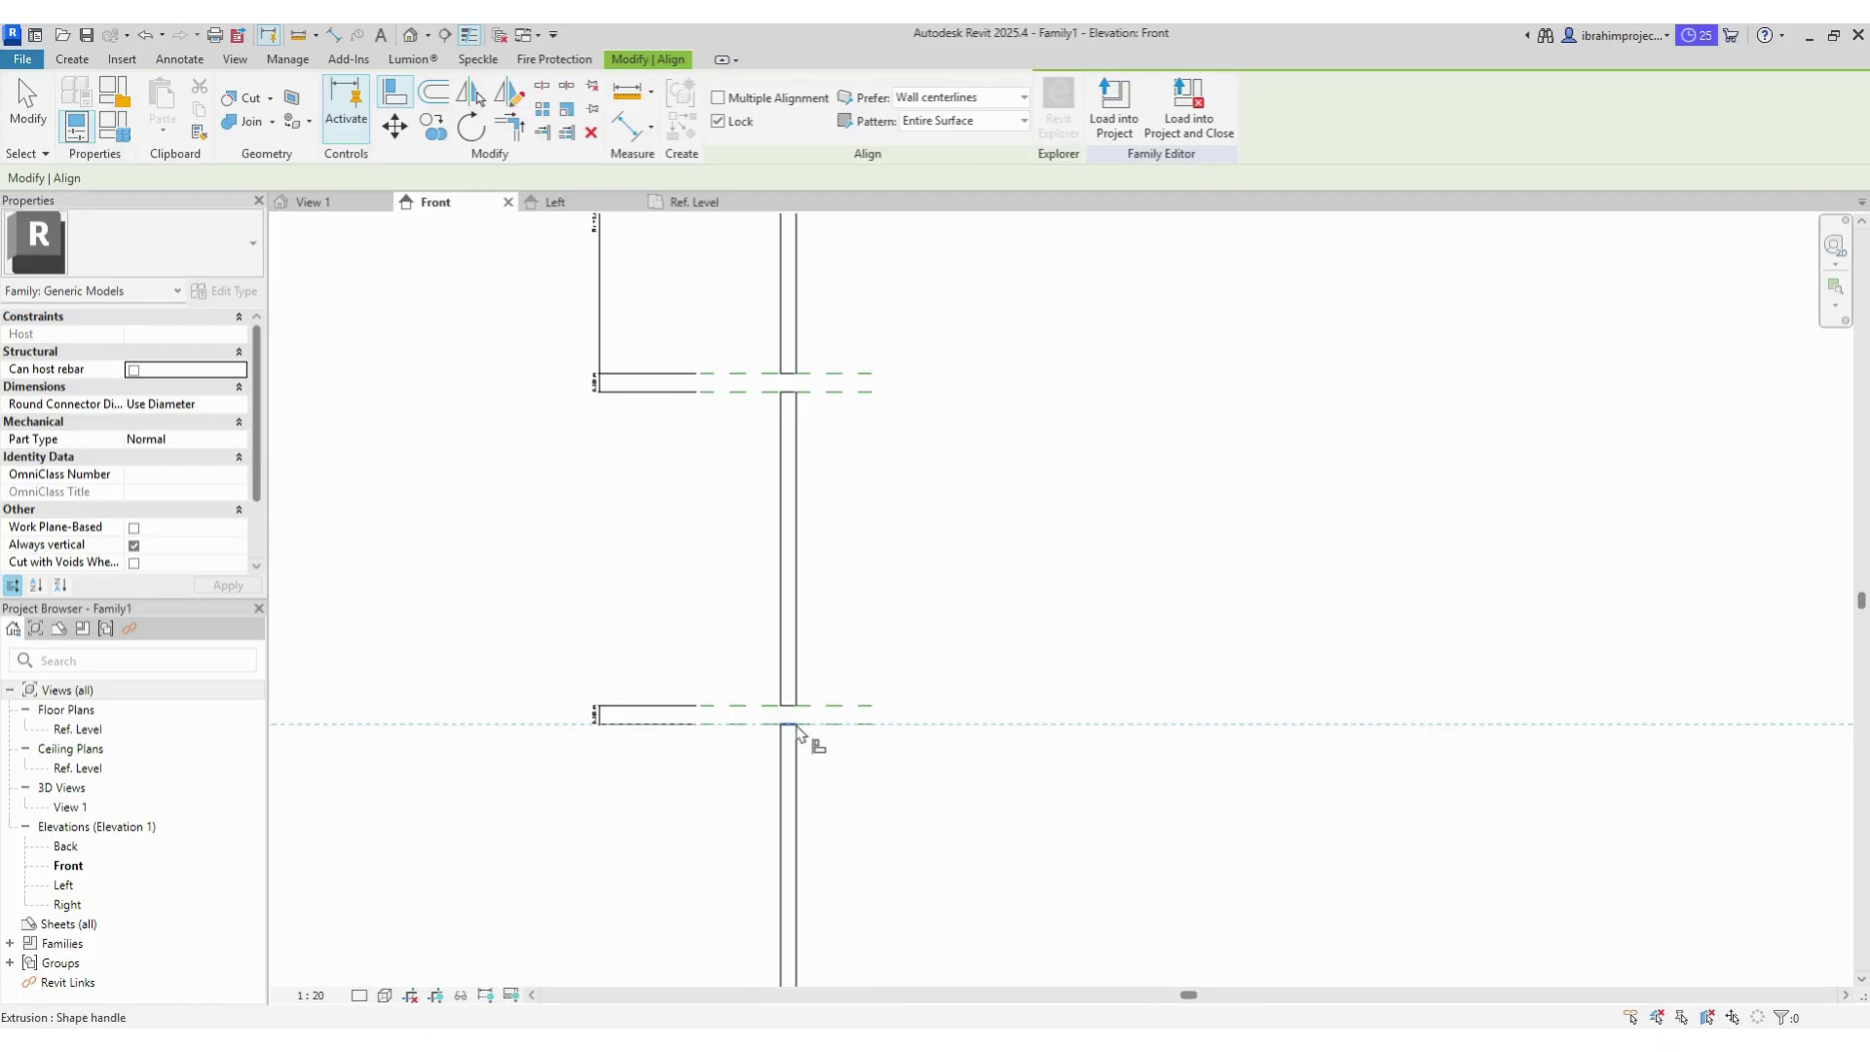
pyautogui.scroll(-3, 998, 534)
pyautogui.scroll(4, 998, 534)
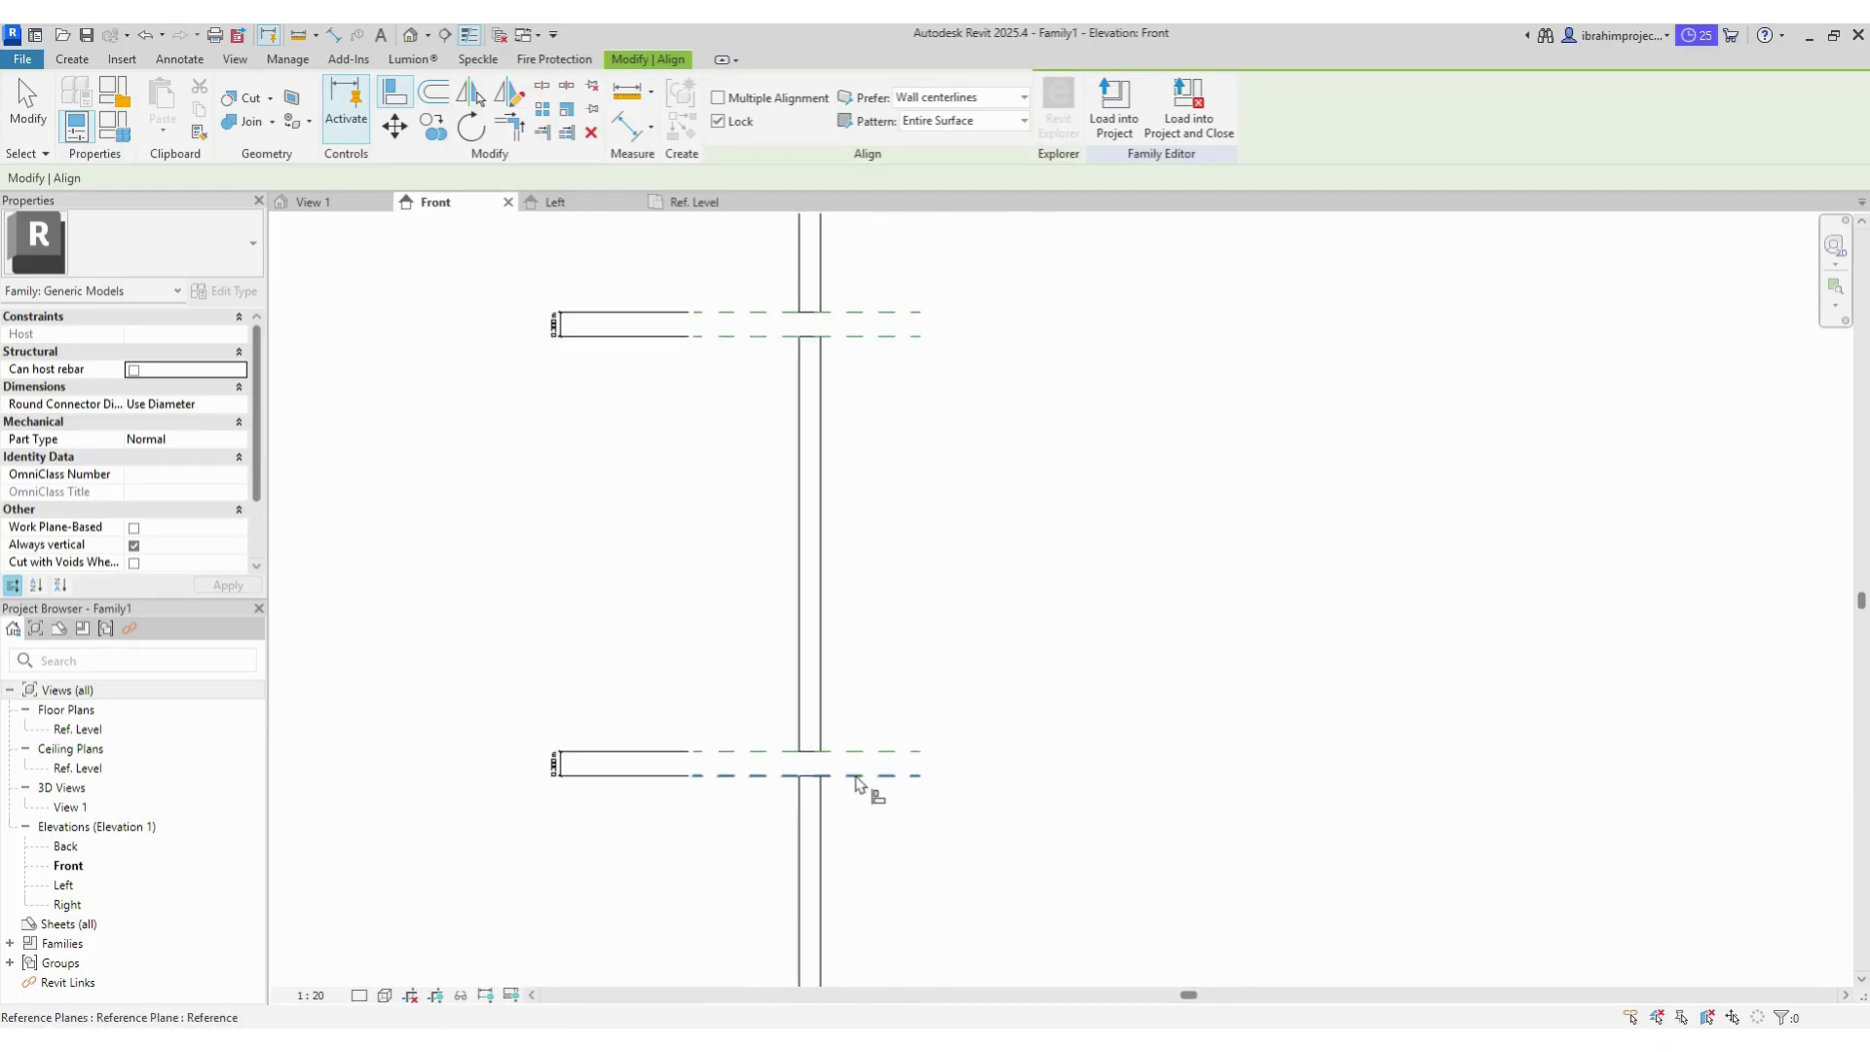
pyautogui.scroll(-1, 886, 600)
pyautogui.scroll(-2, 935, 751)
pyautogui.scroll(2, 867, 834)
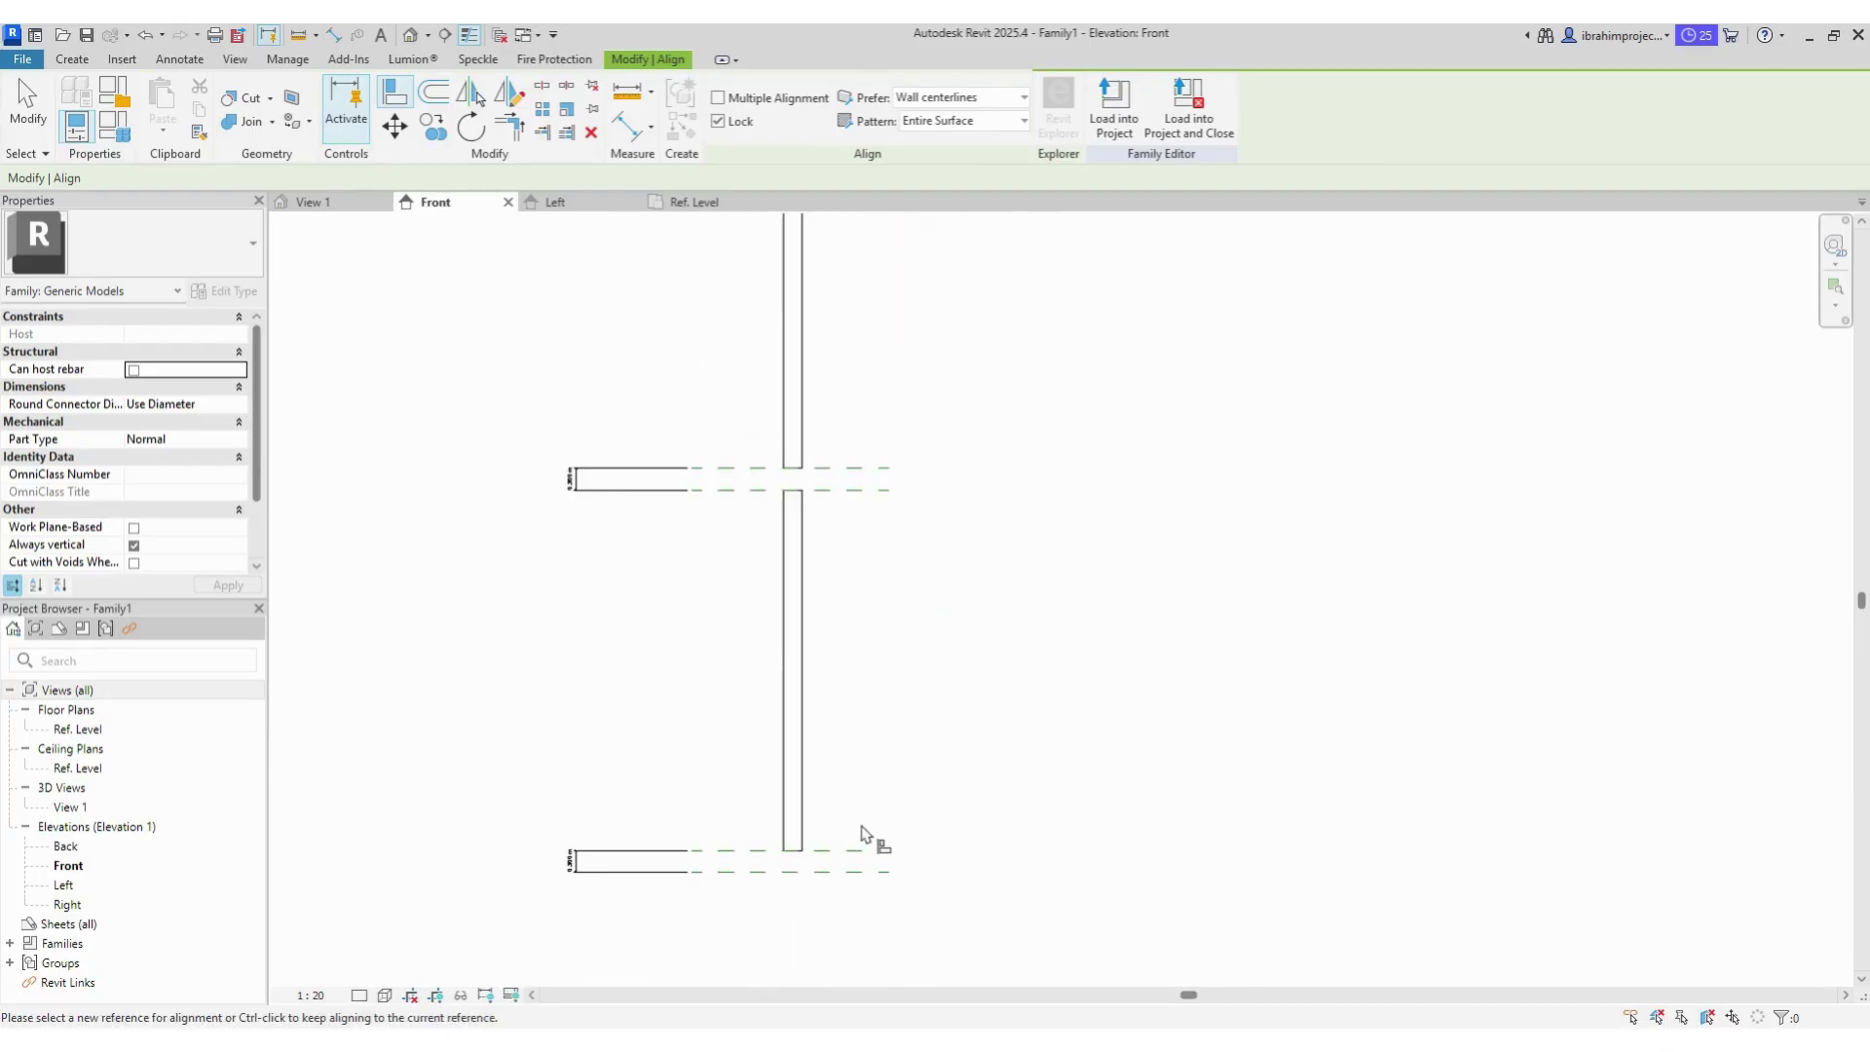
pyautogui.scroll(-1, 868, 844)
pyautogui.press('Escape')
# Step: Select the lower reference plane and zoom to check the gap between rod segments
pyautogui.click(860, 873)
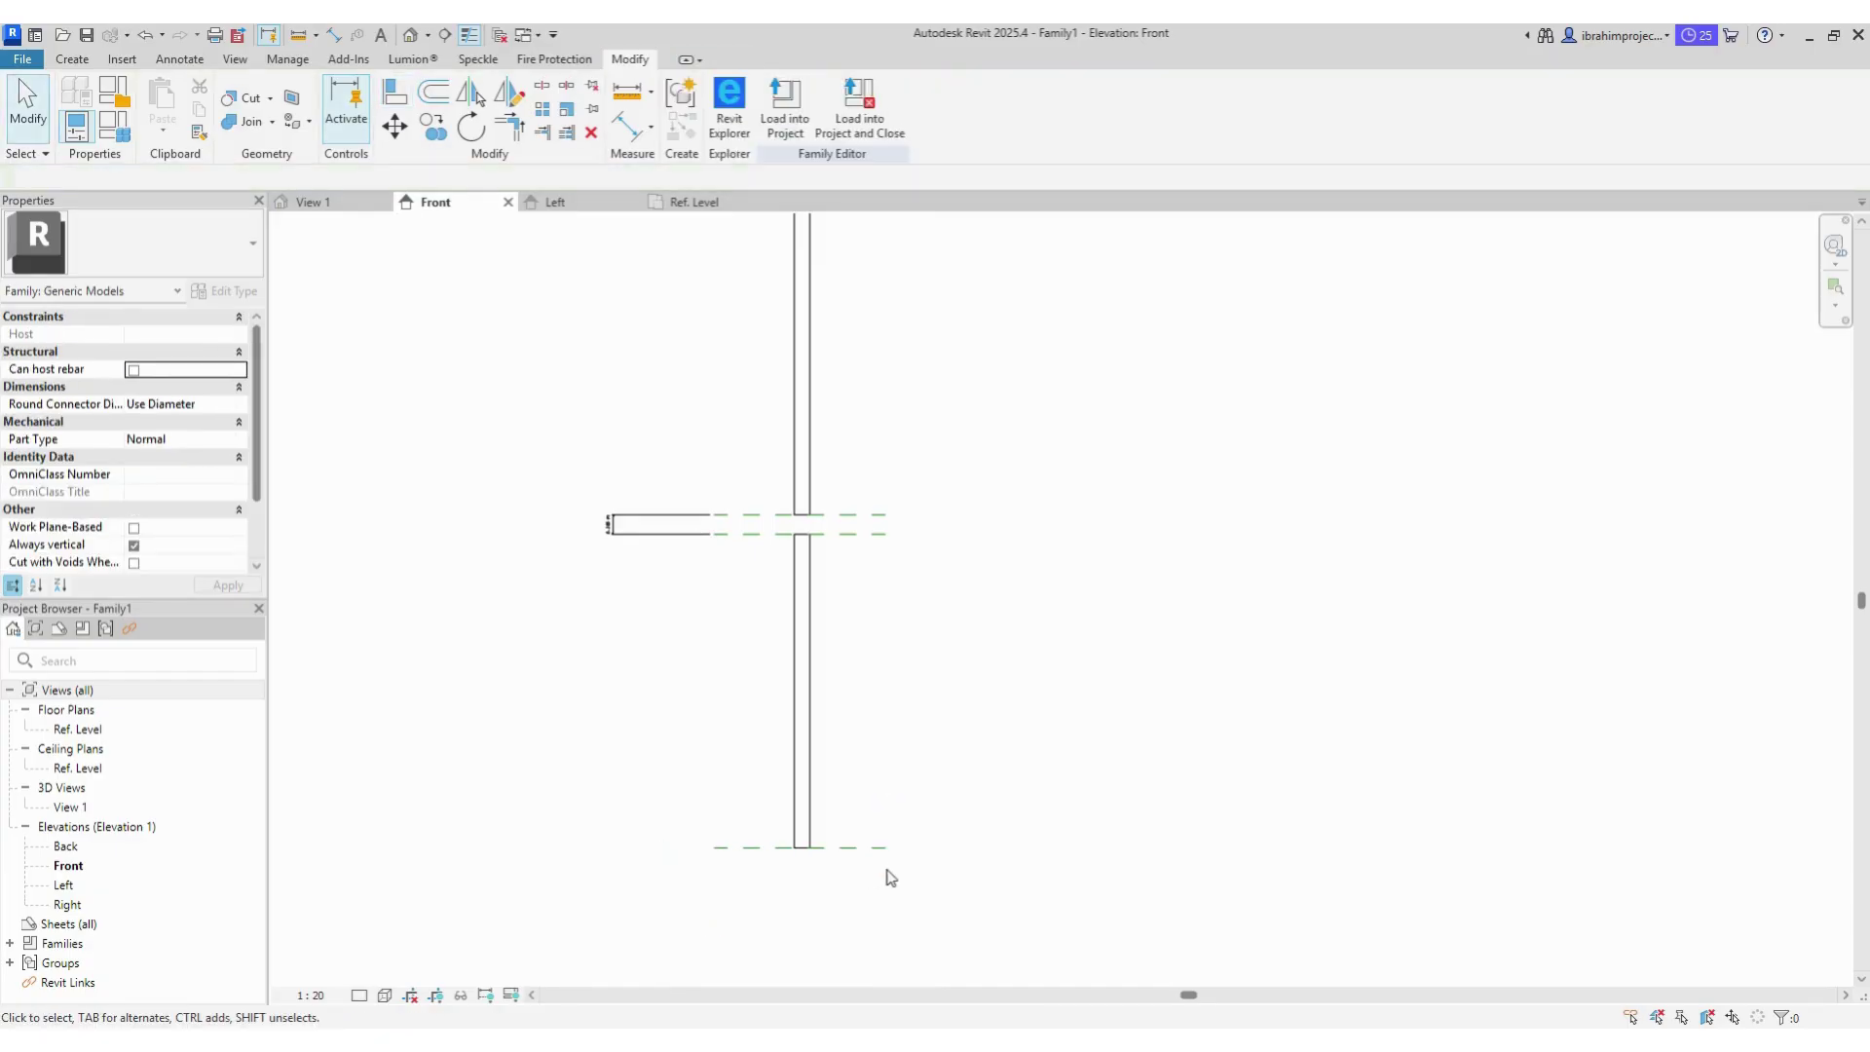
pyautogui.scroll(-3, 927, 706)
pyautogui.scroll(4, 874, 537)
pyautogui.scroll(3, 873, 538)
pyautogui.scroll(4, 864, 535)
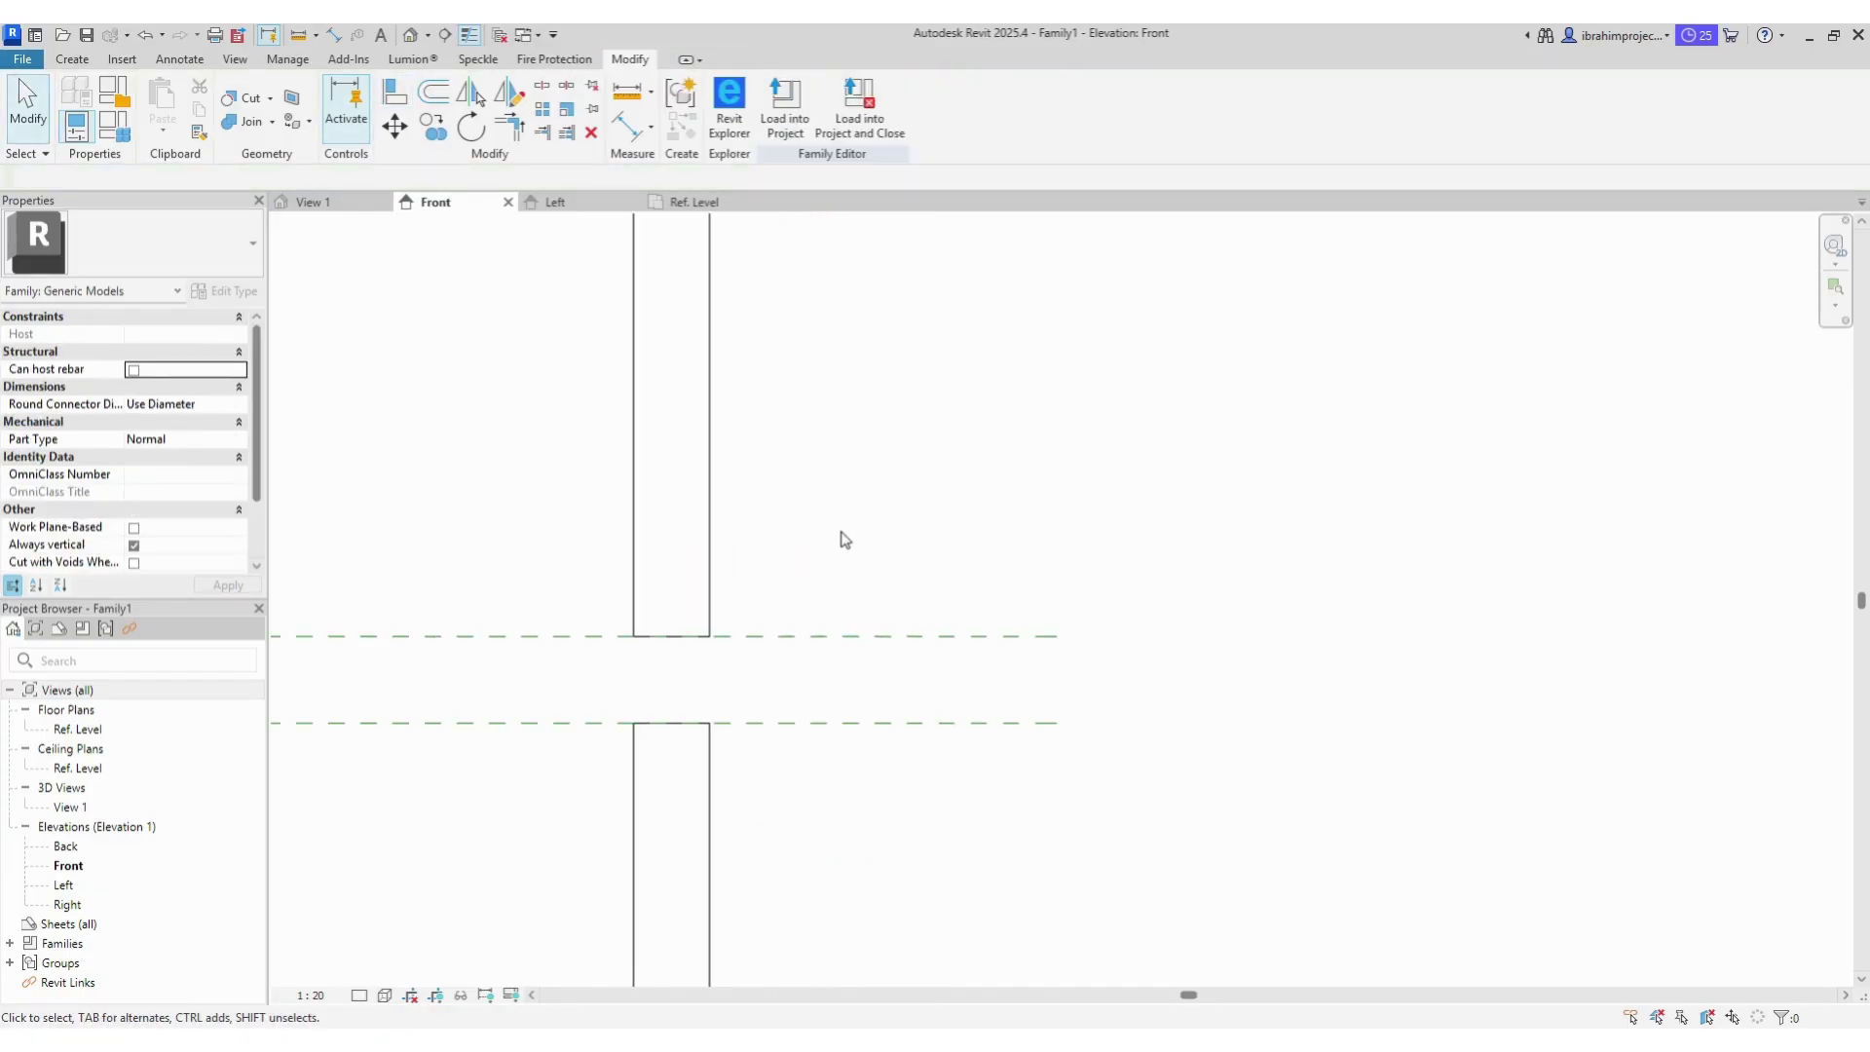
pyautogui.click(71, 59)
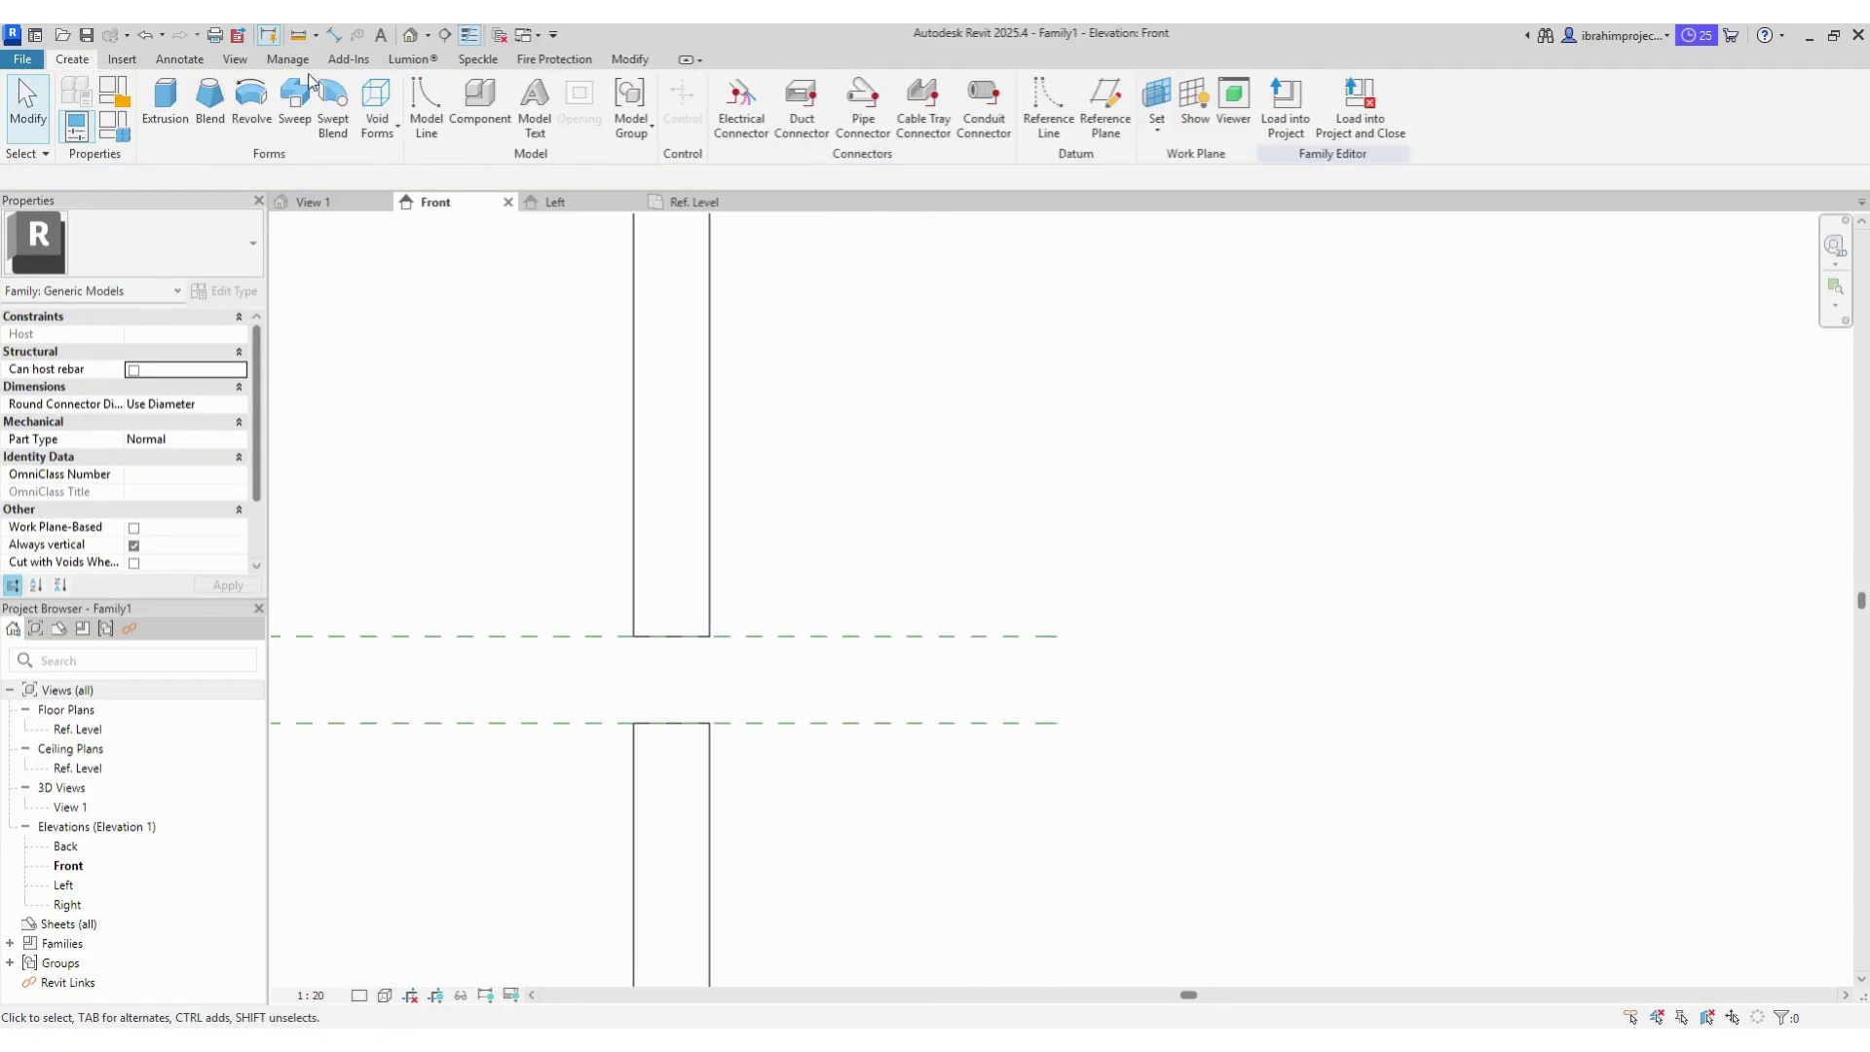
# Step: Start a revolve and draw its axis line down to the lower reference plane
pyautogui.click(256, 98)
pyautogui.click(796, 121)
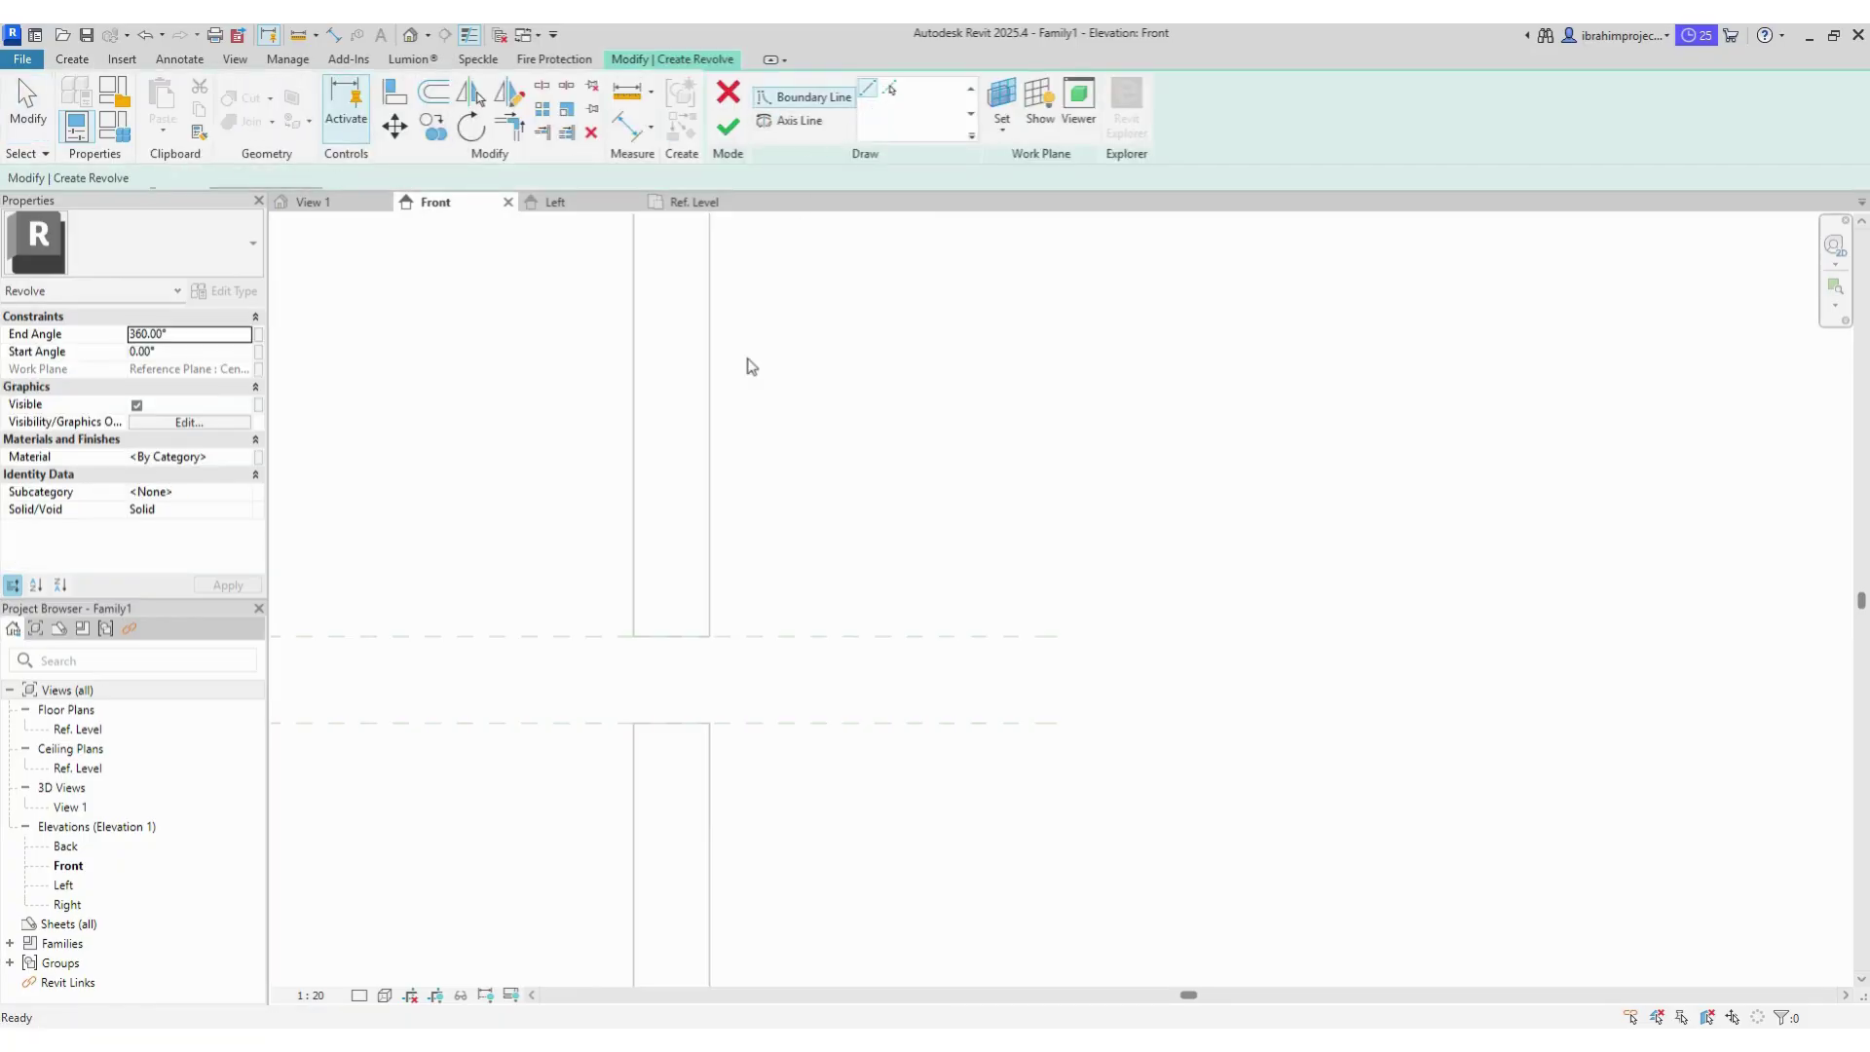
pyautogui.click(671, 636)
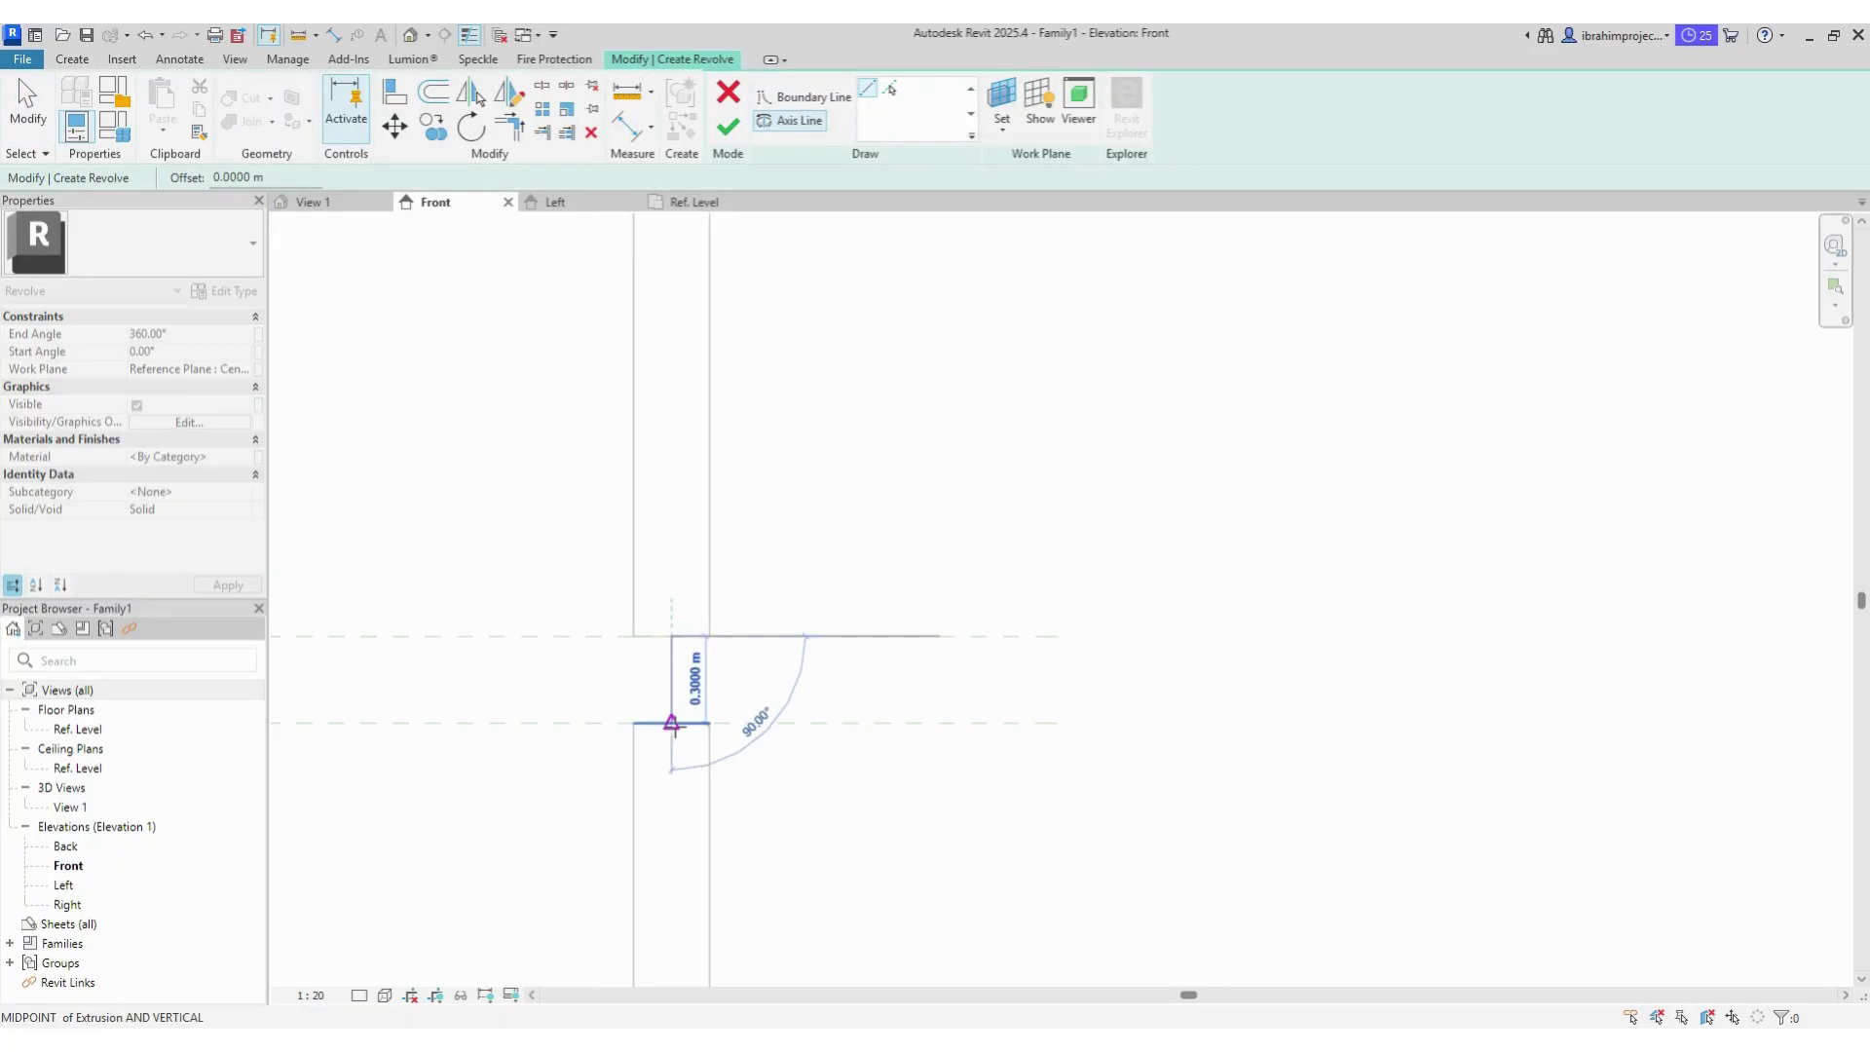
pyautogui.click(671, 723)
pyautogui.scroll(3, 682, 682)
pyautogui.scroll(1, 698, 644)
pyautogui.scroll(1, 698, 645)
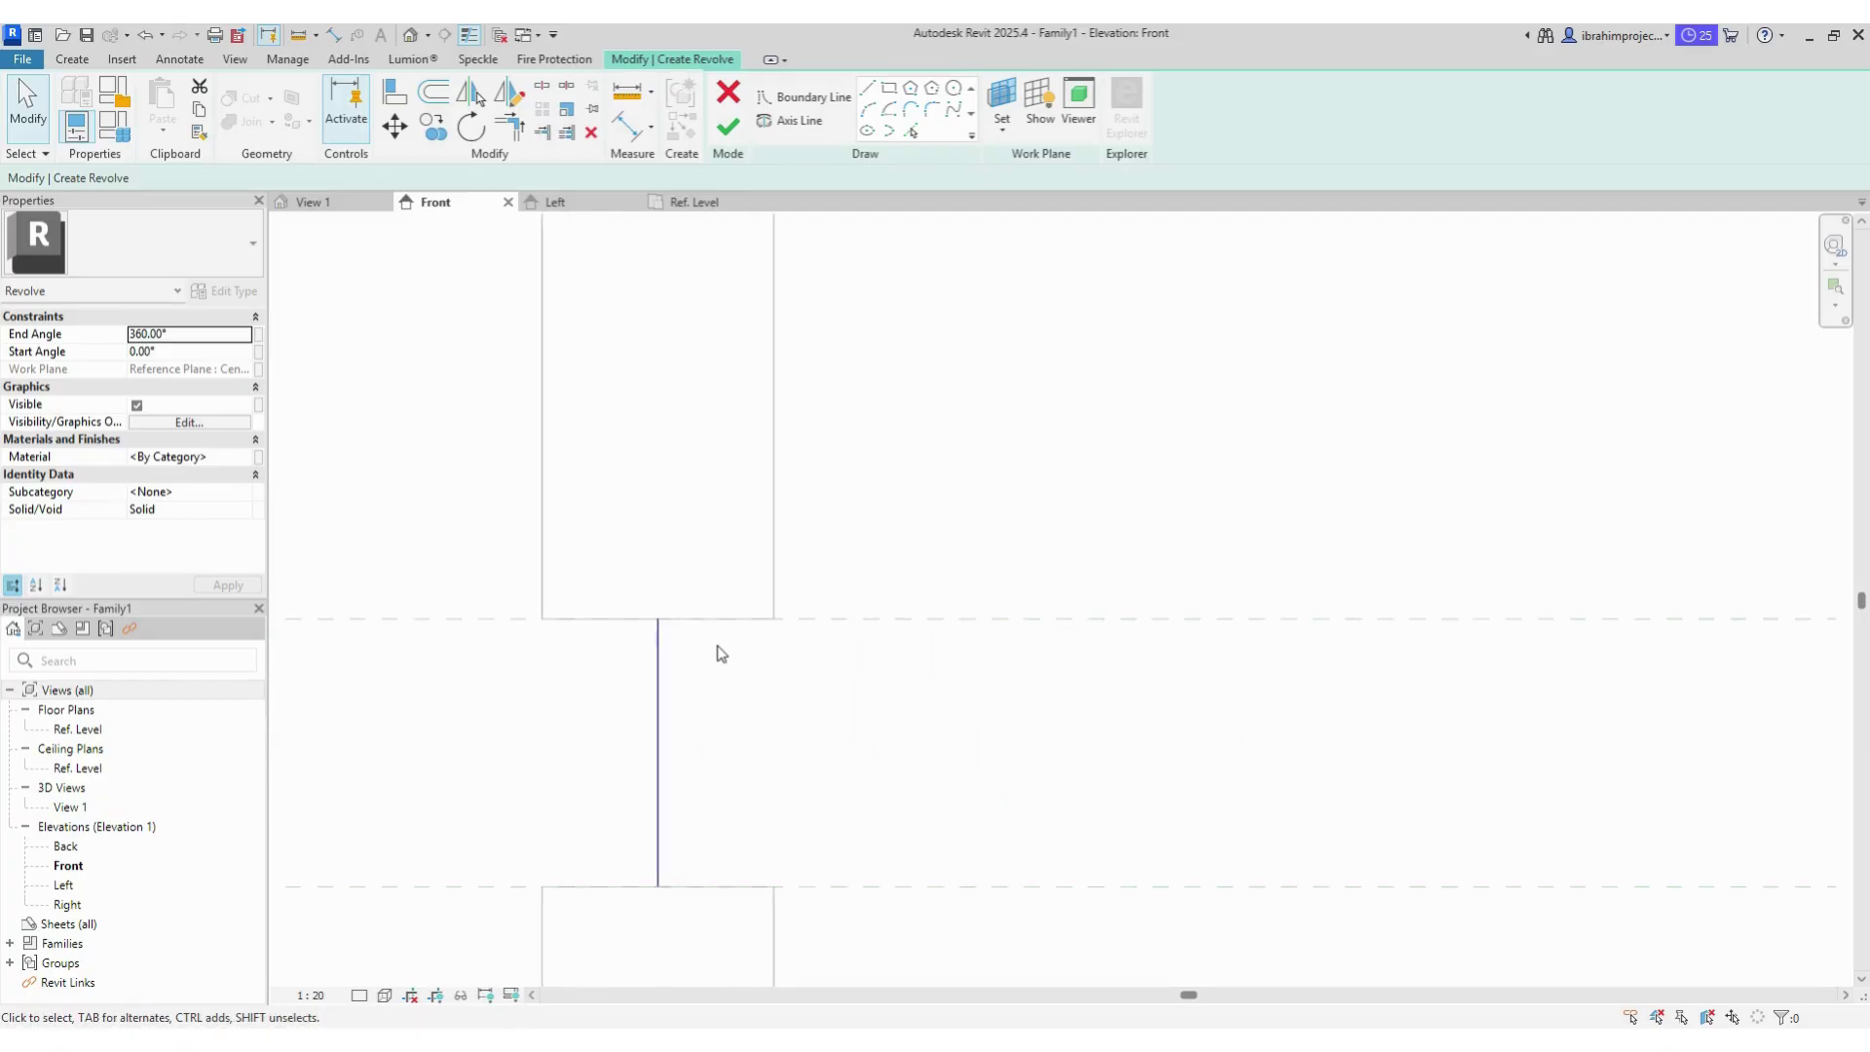
# Step: Sketch two horizontal boundary lines, one at the axis top and one at its midpoint
pyautogui.click(867, 90)
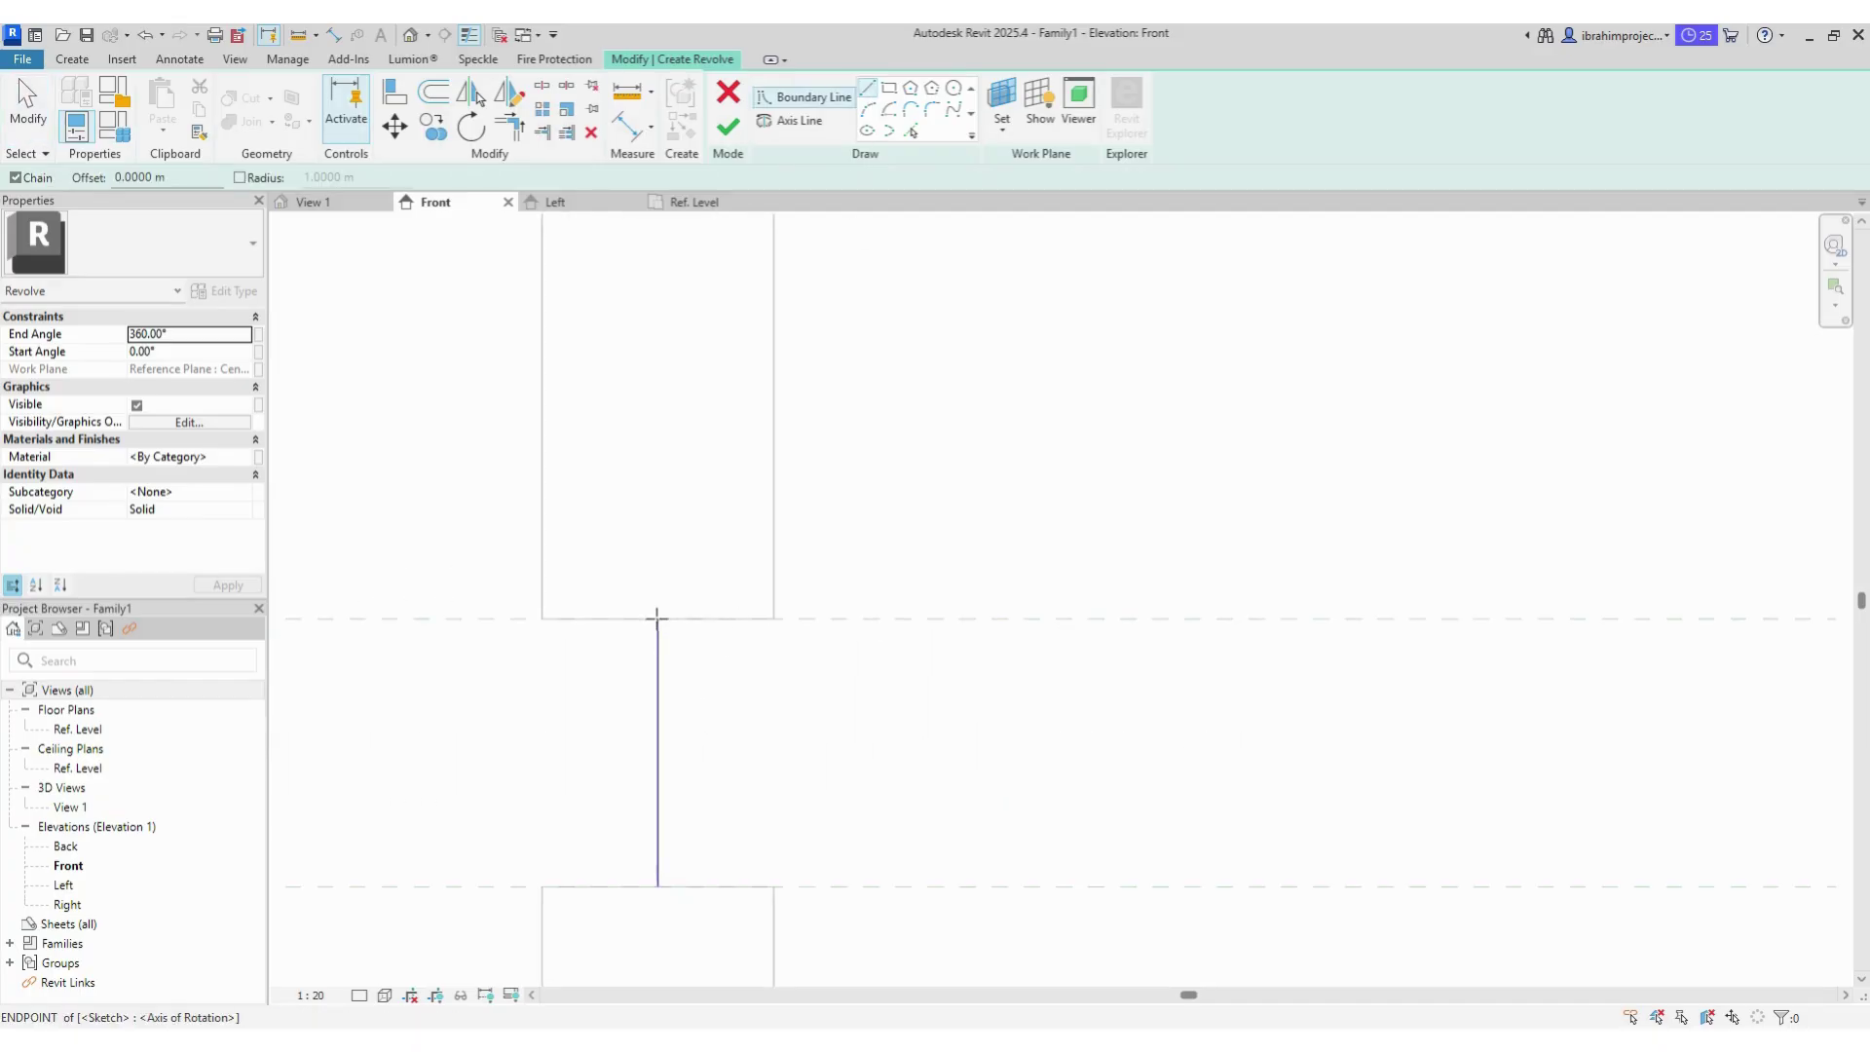
pyautogui.click(656, 618)
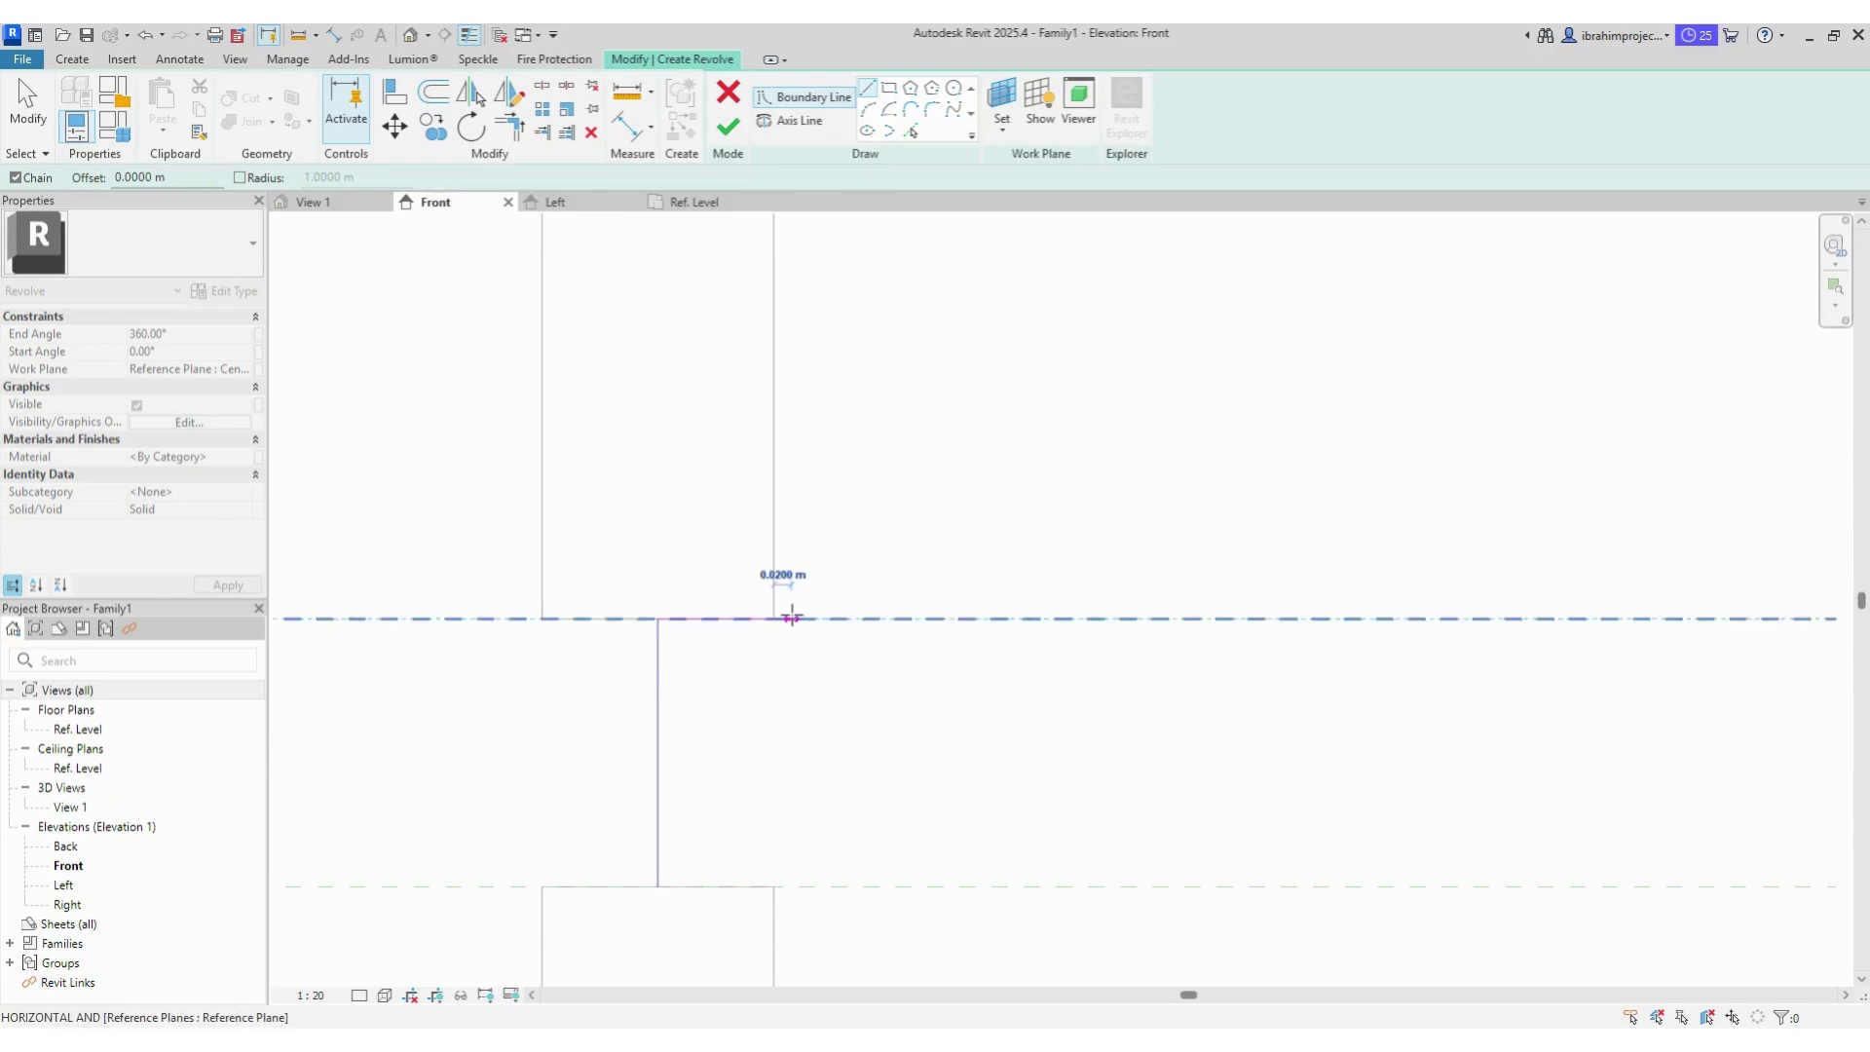
pyautogui.click(792, 616)
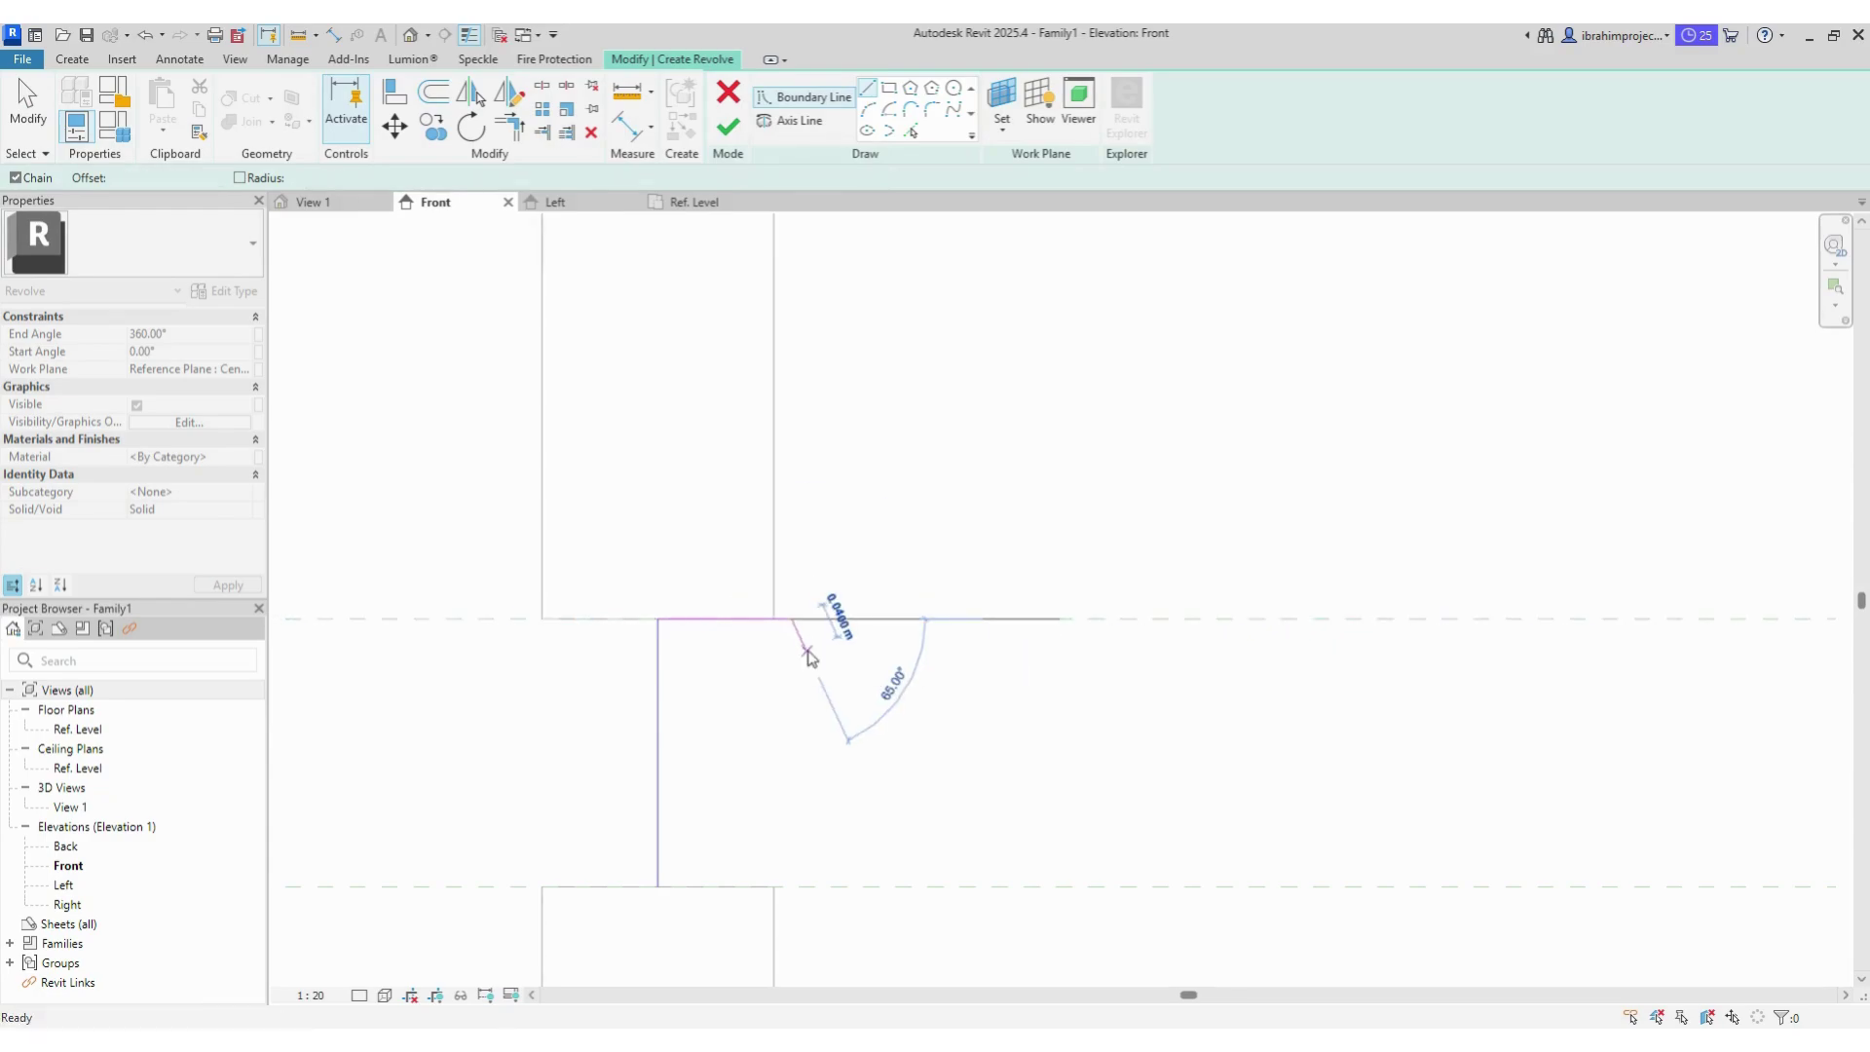
pyautogui.press('Escape')
pyautogui.press('Escape')
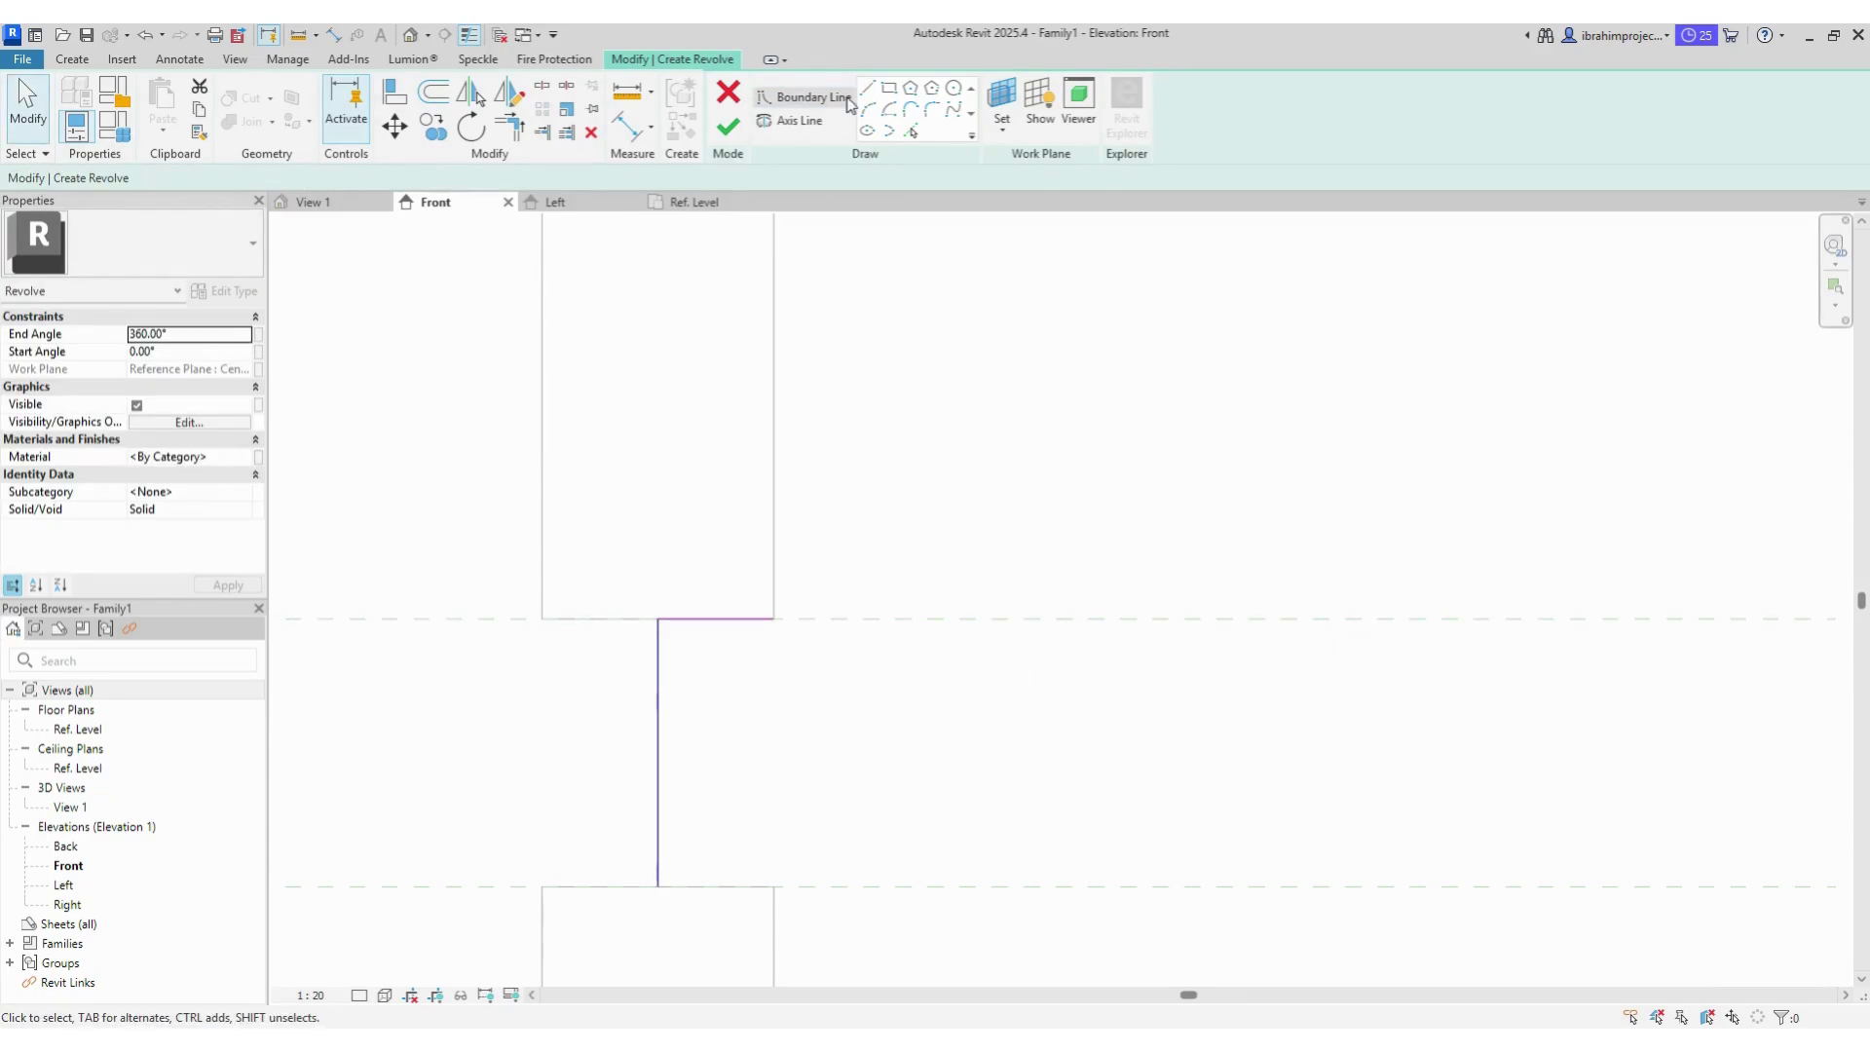
pyautogui.click(875, 95)
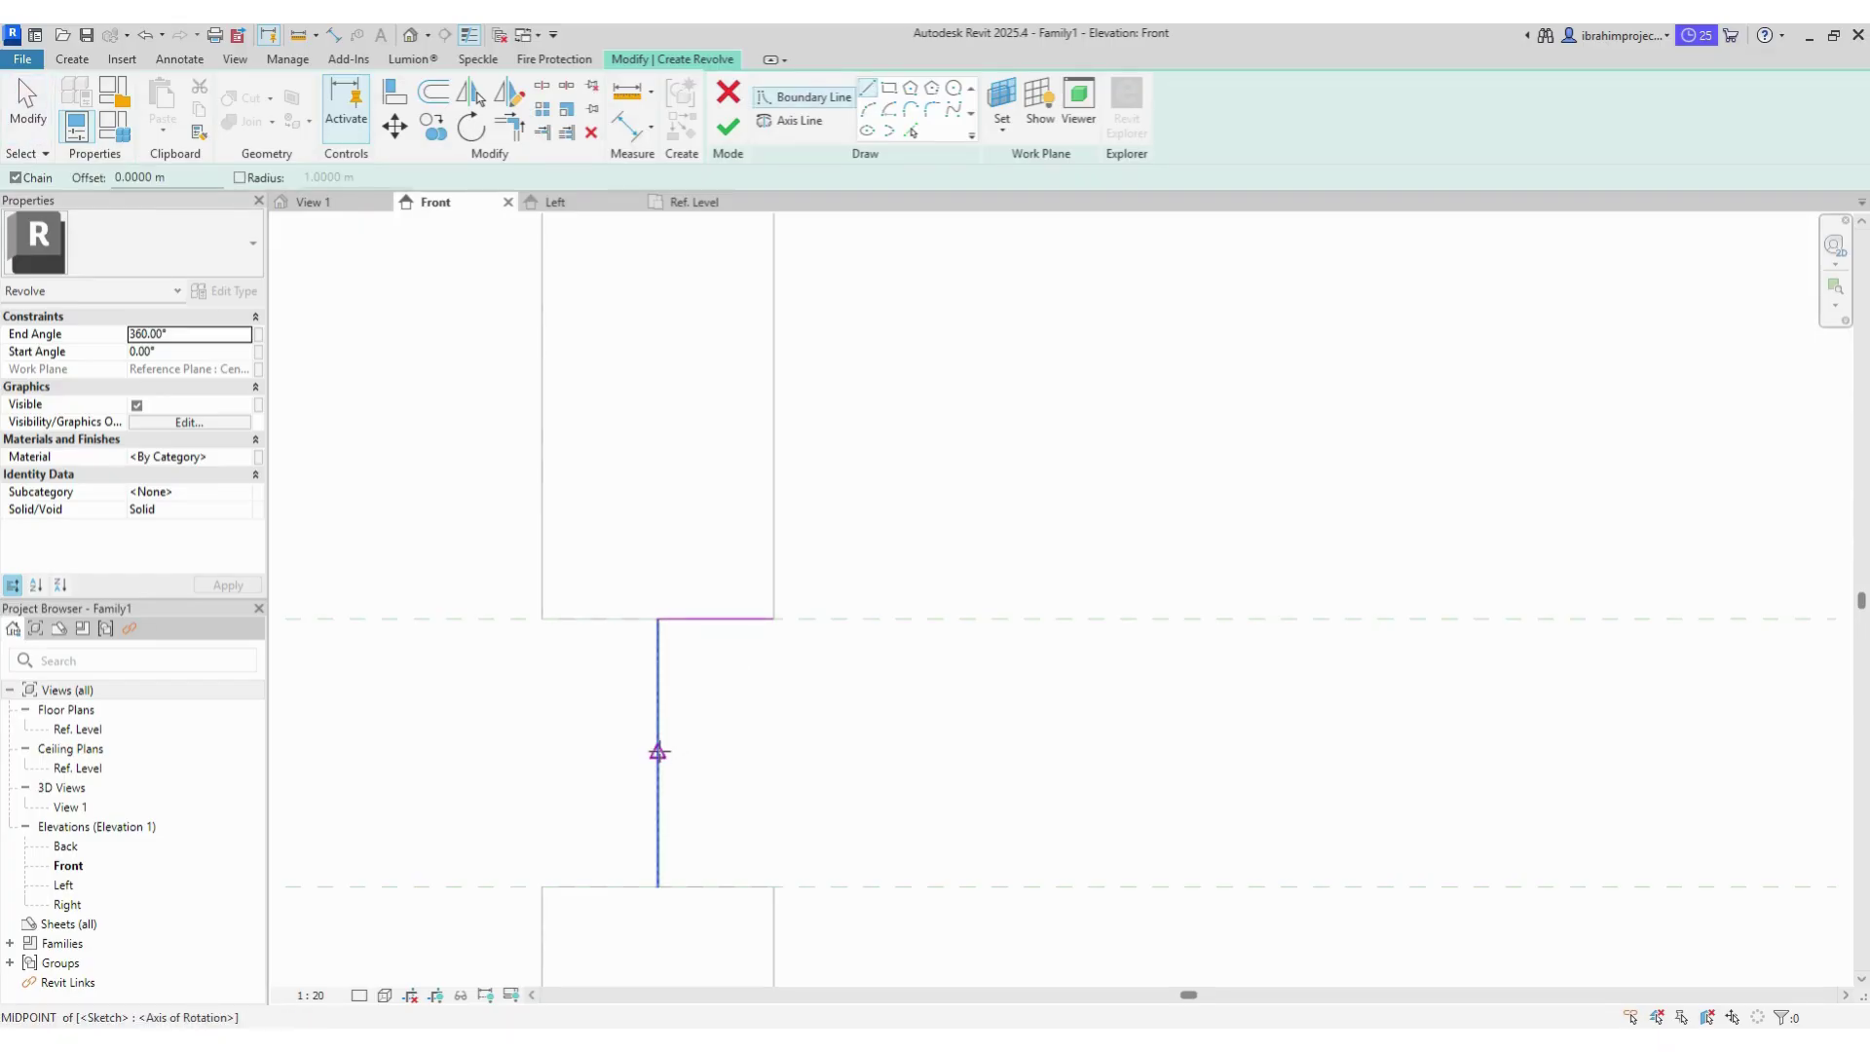
pyautogui.click(658, 751)
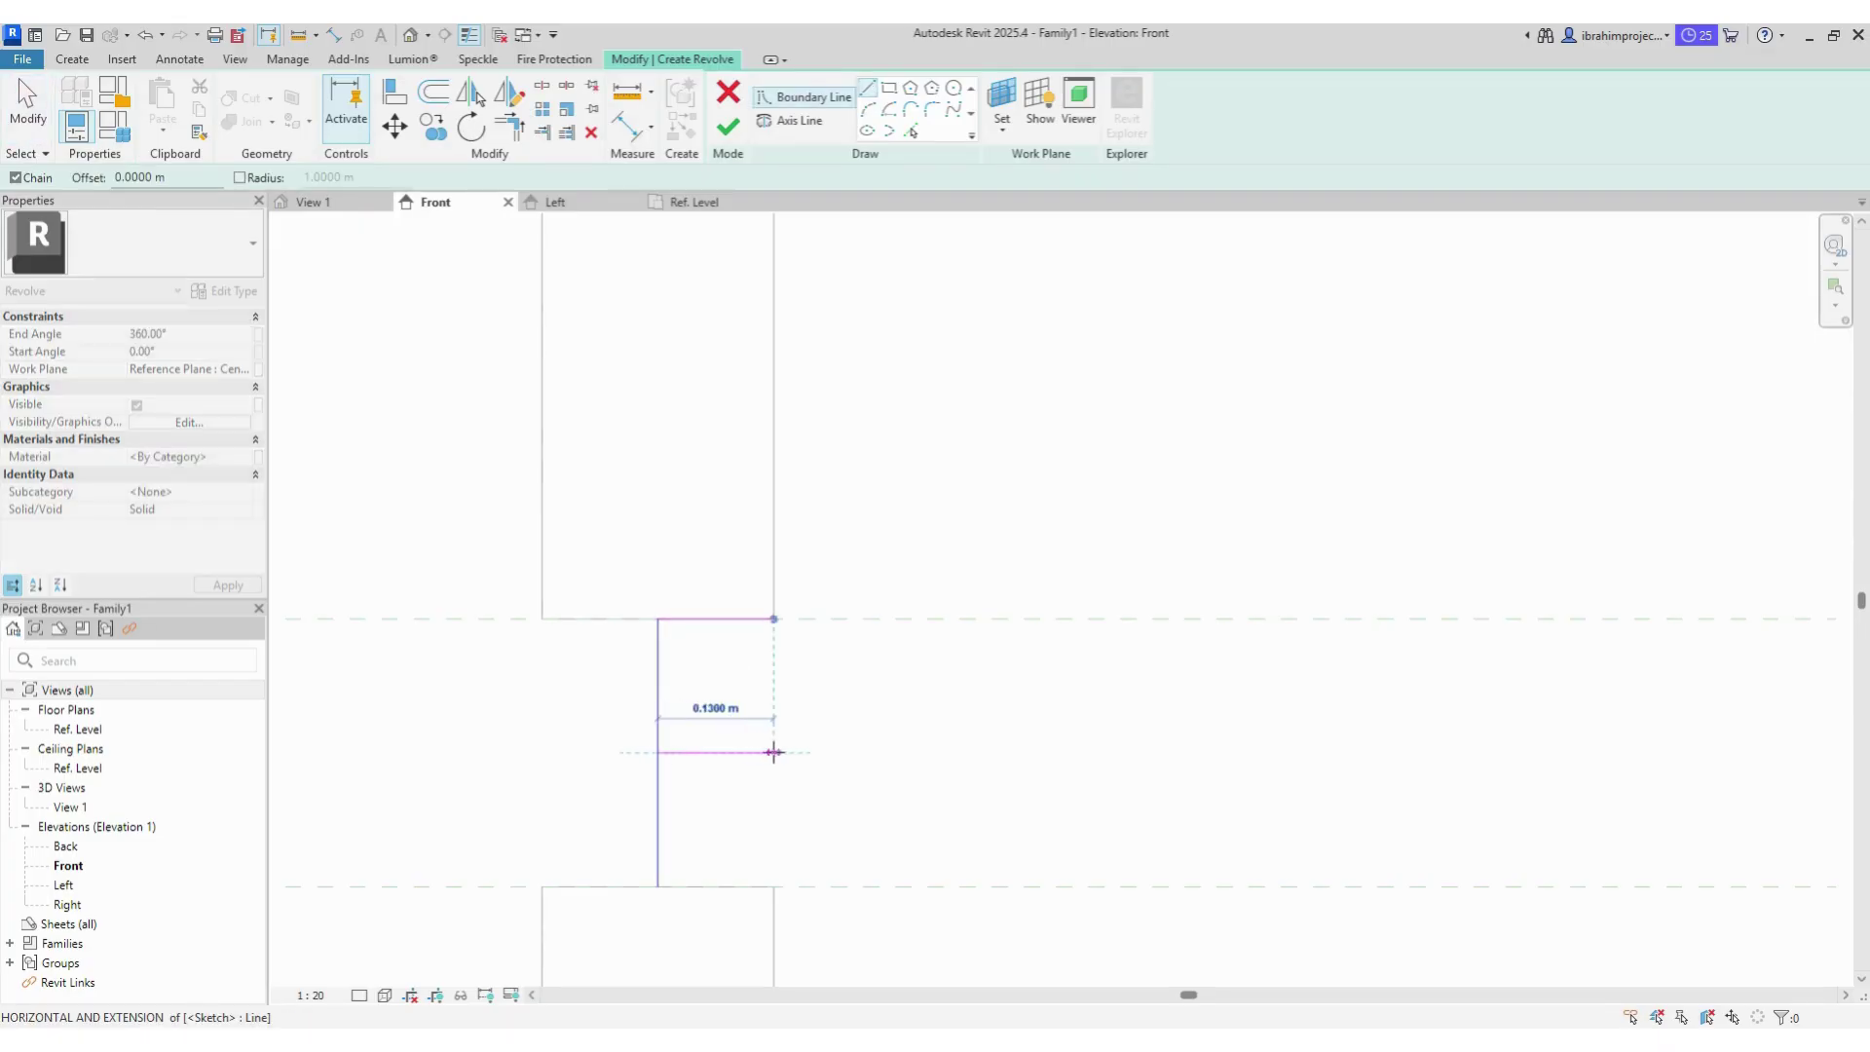
pyautogui.click(838, 751)
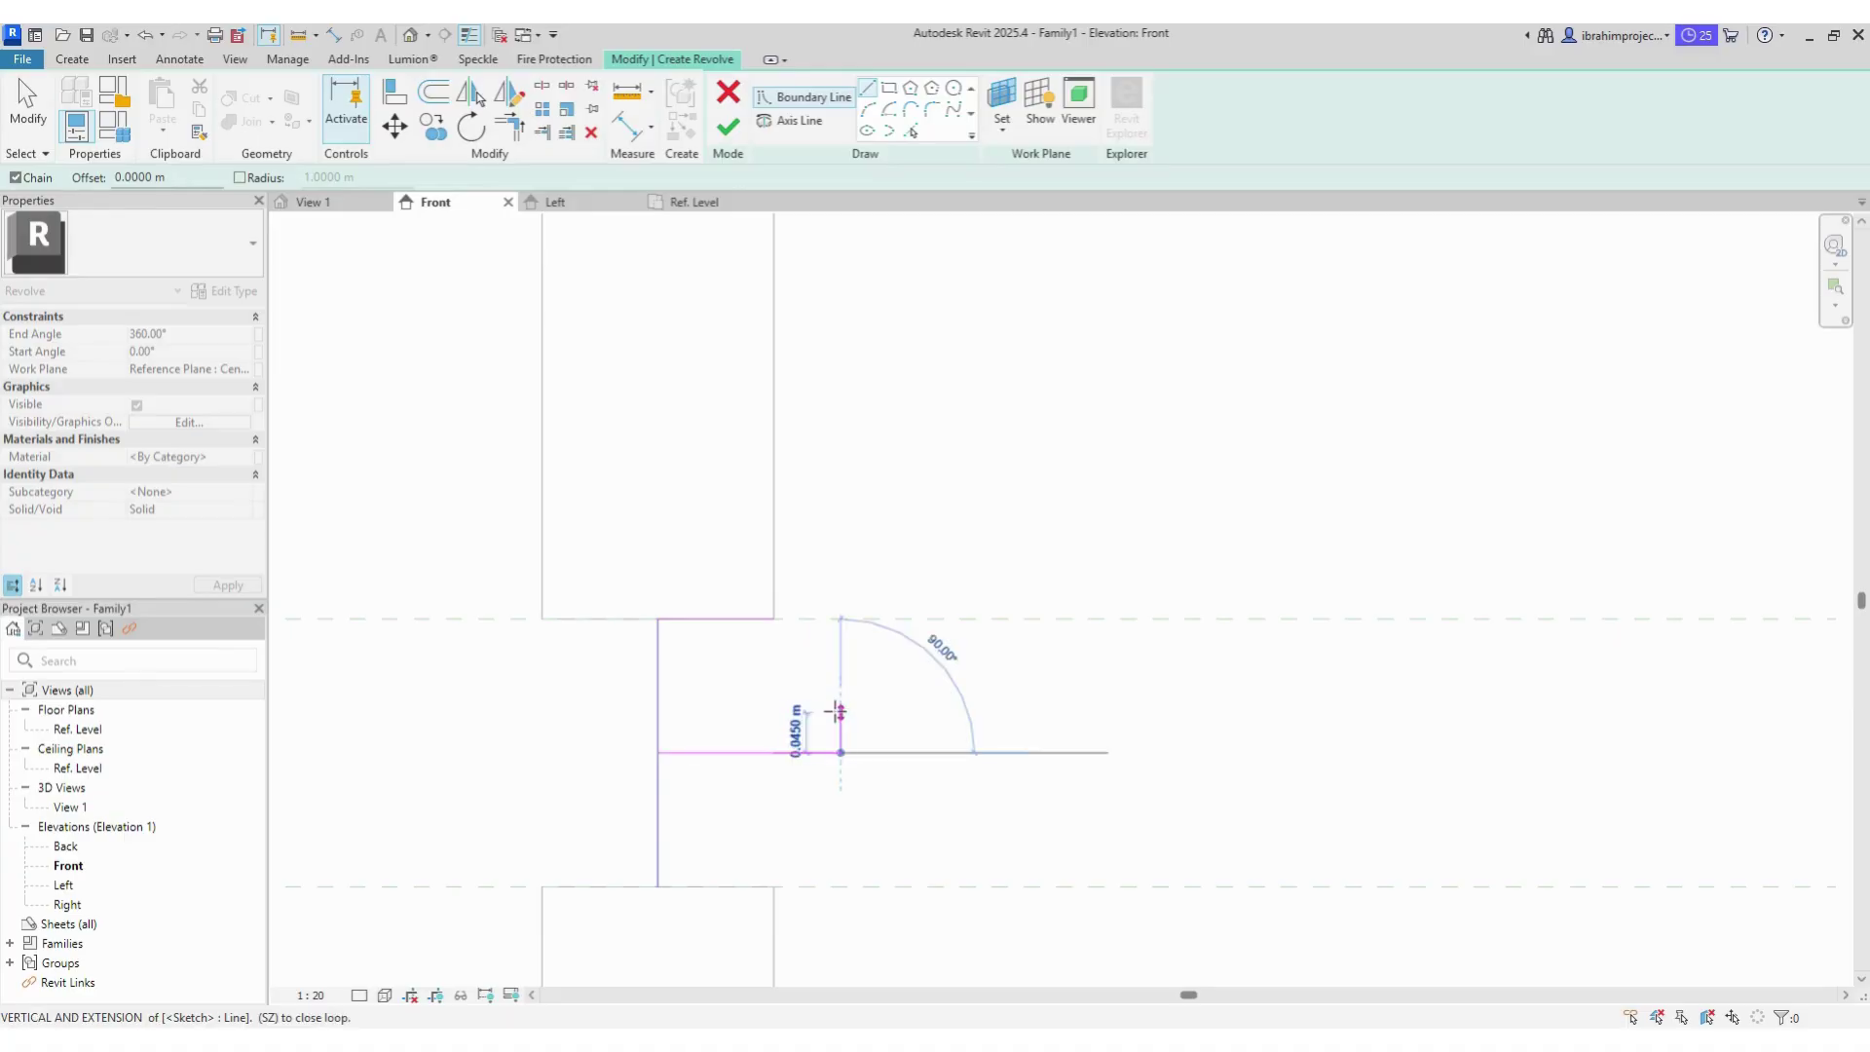
pyautogui.press('Escape')
pyautogui.press('Escape')
# Step: Try an arc between the lines, then add a short vertical stub at the middle line's end
pyautogui.click(866, 109)
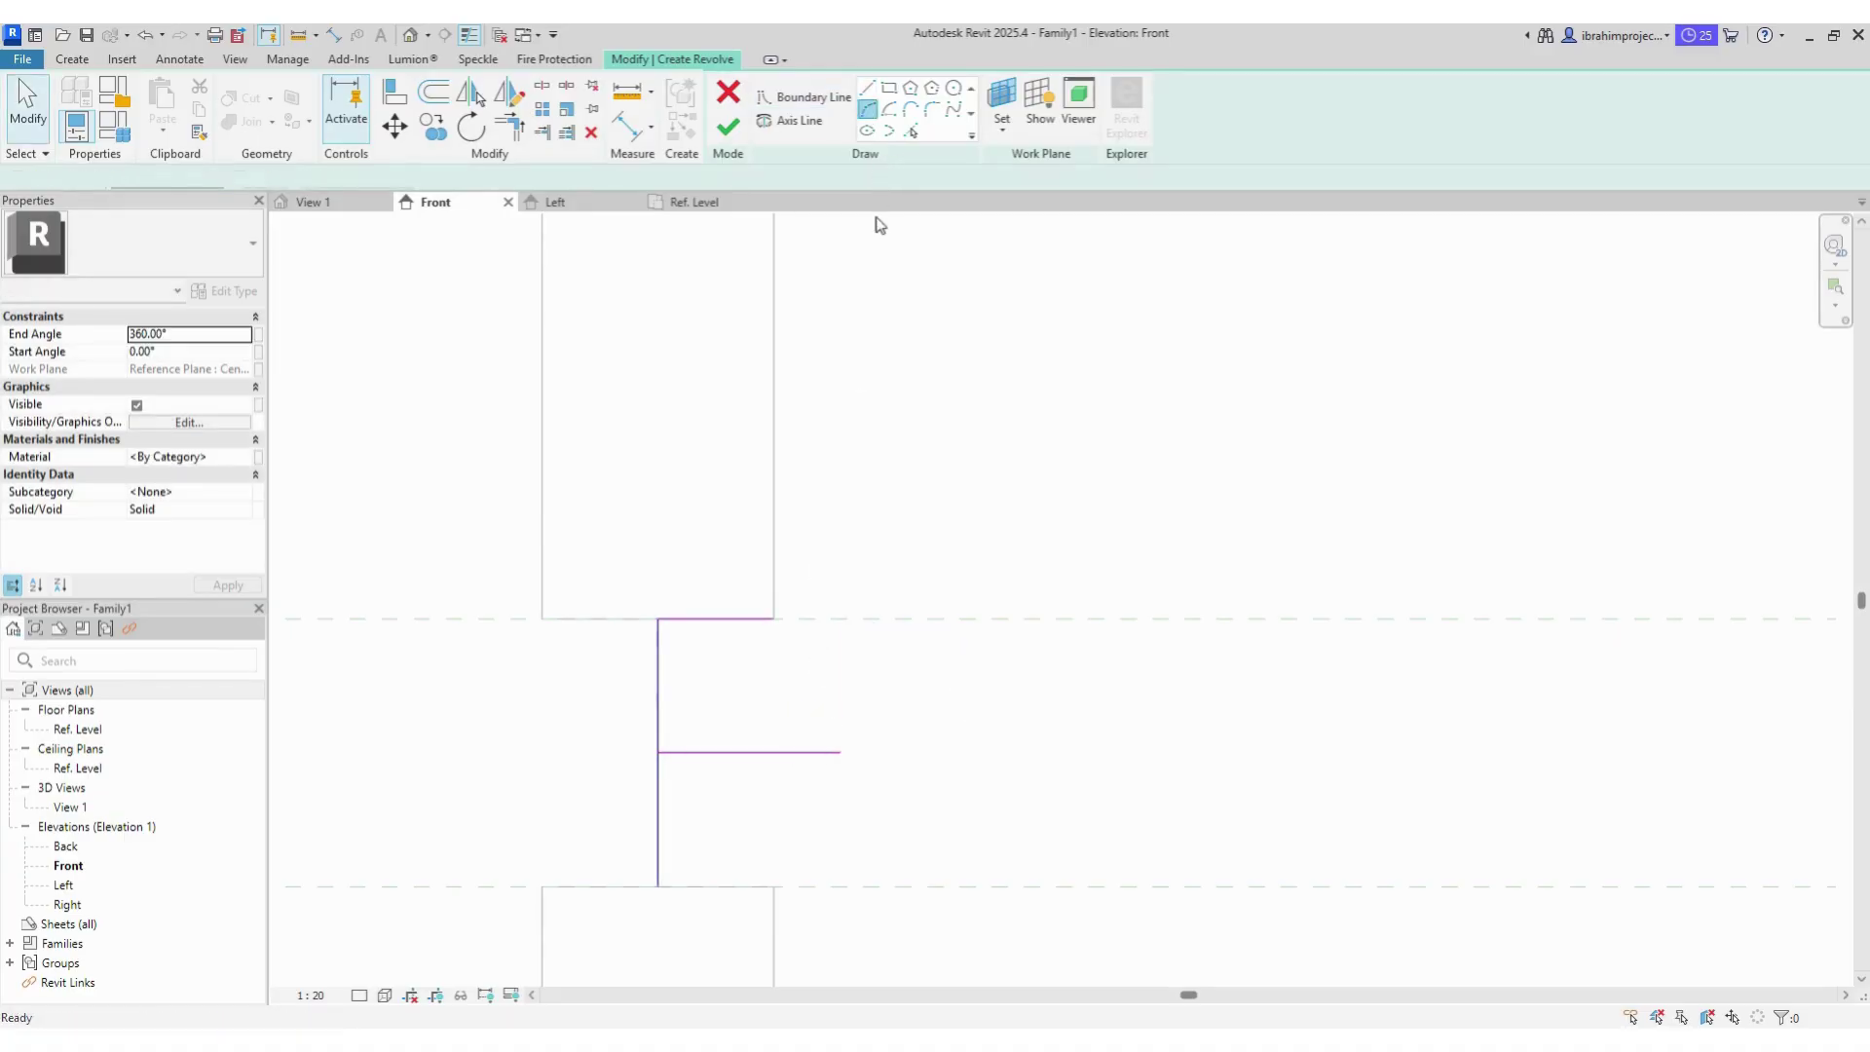
pyautogui.click(774, 619)
pyautogui.click(841, 752)
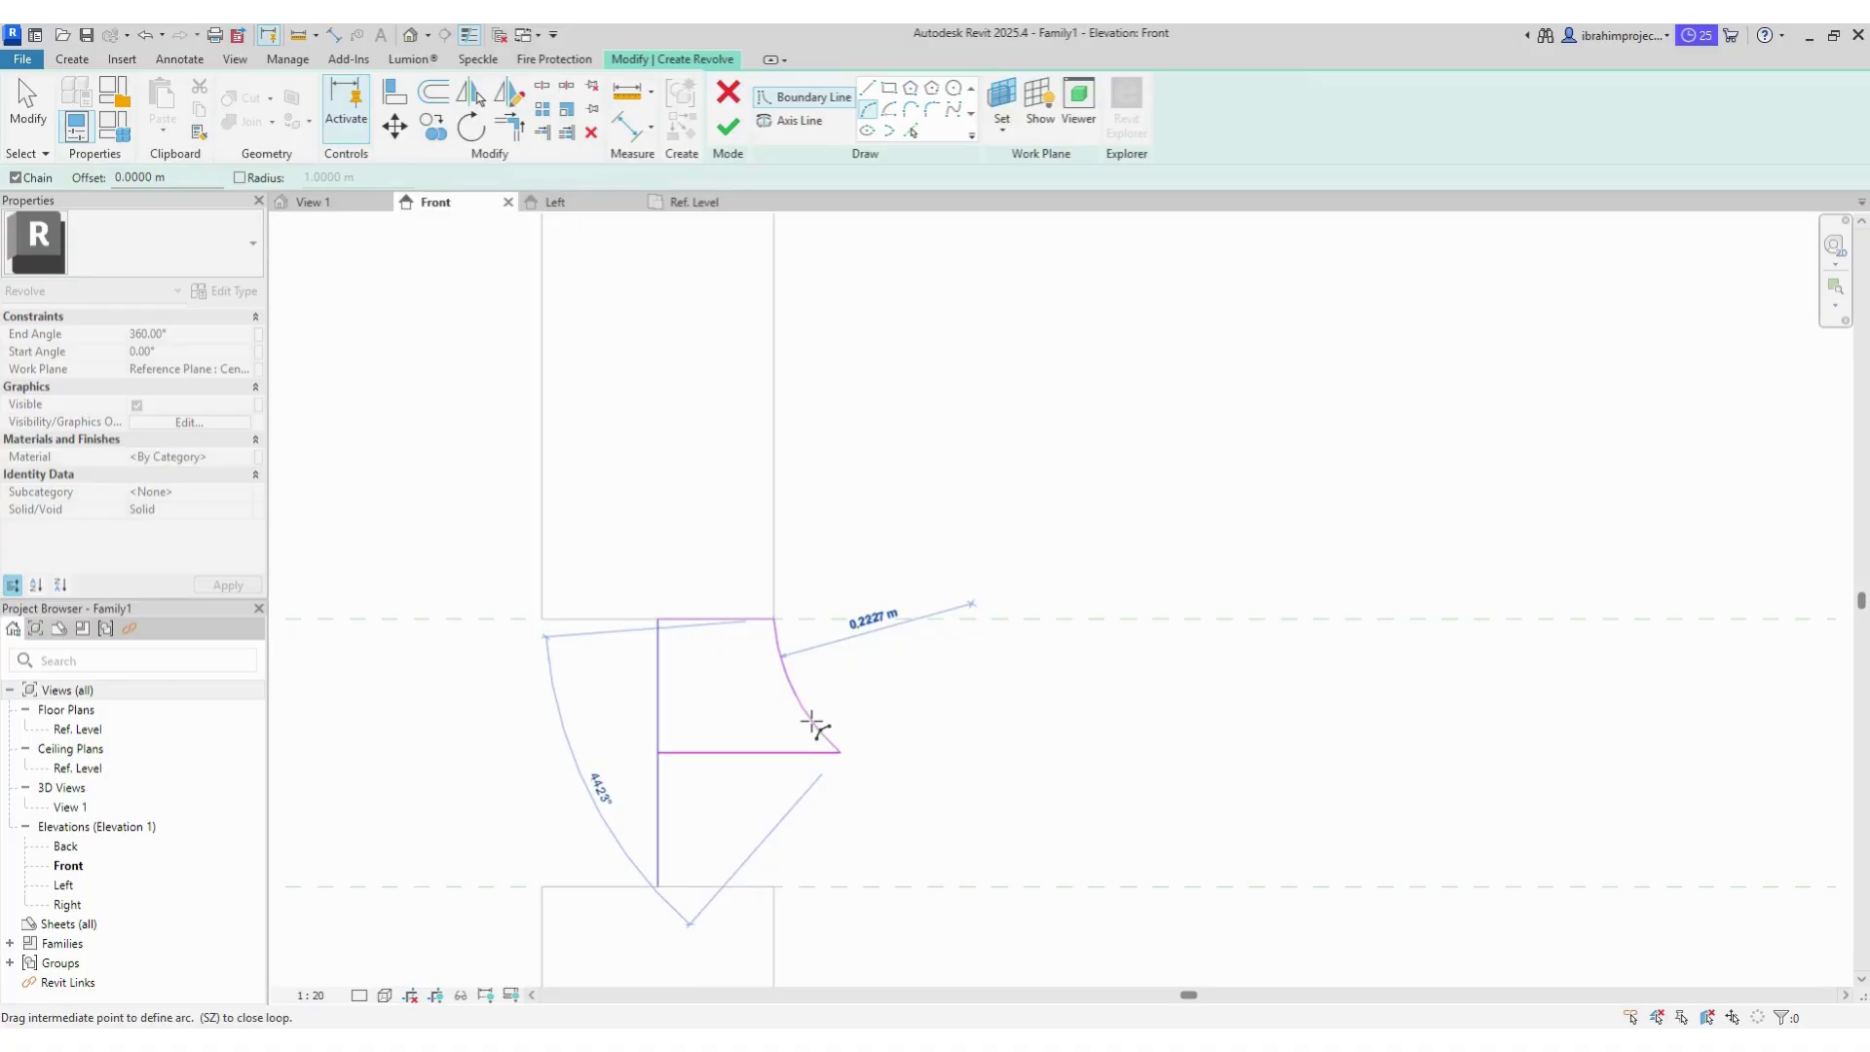
pyautogui.press('Escape')
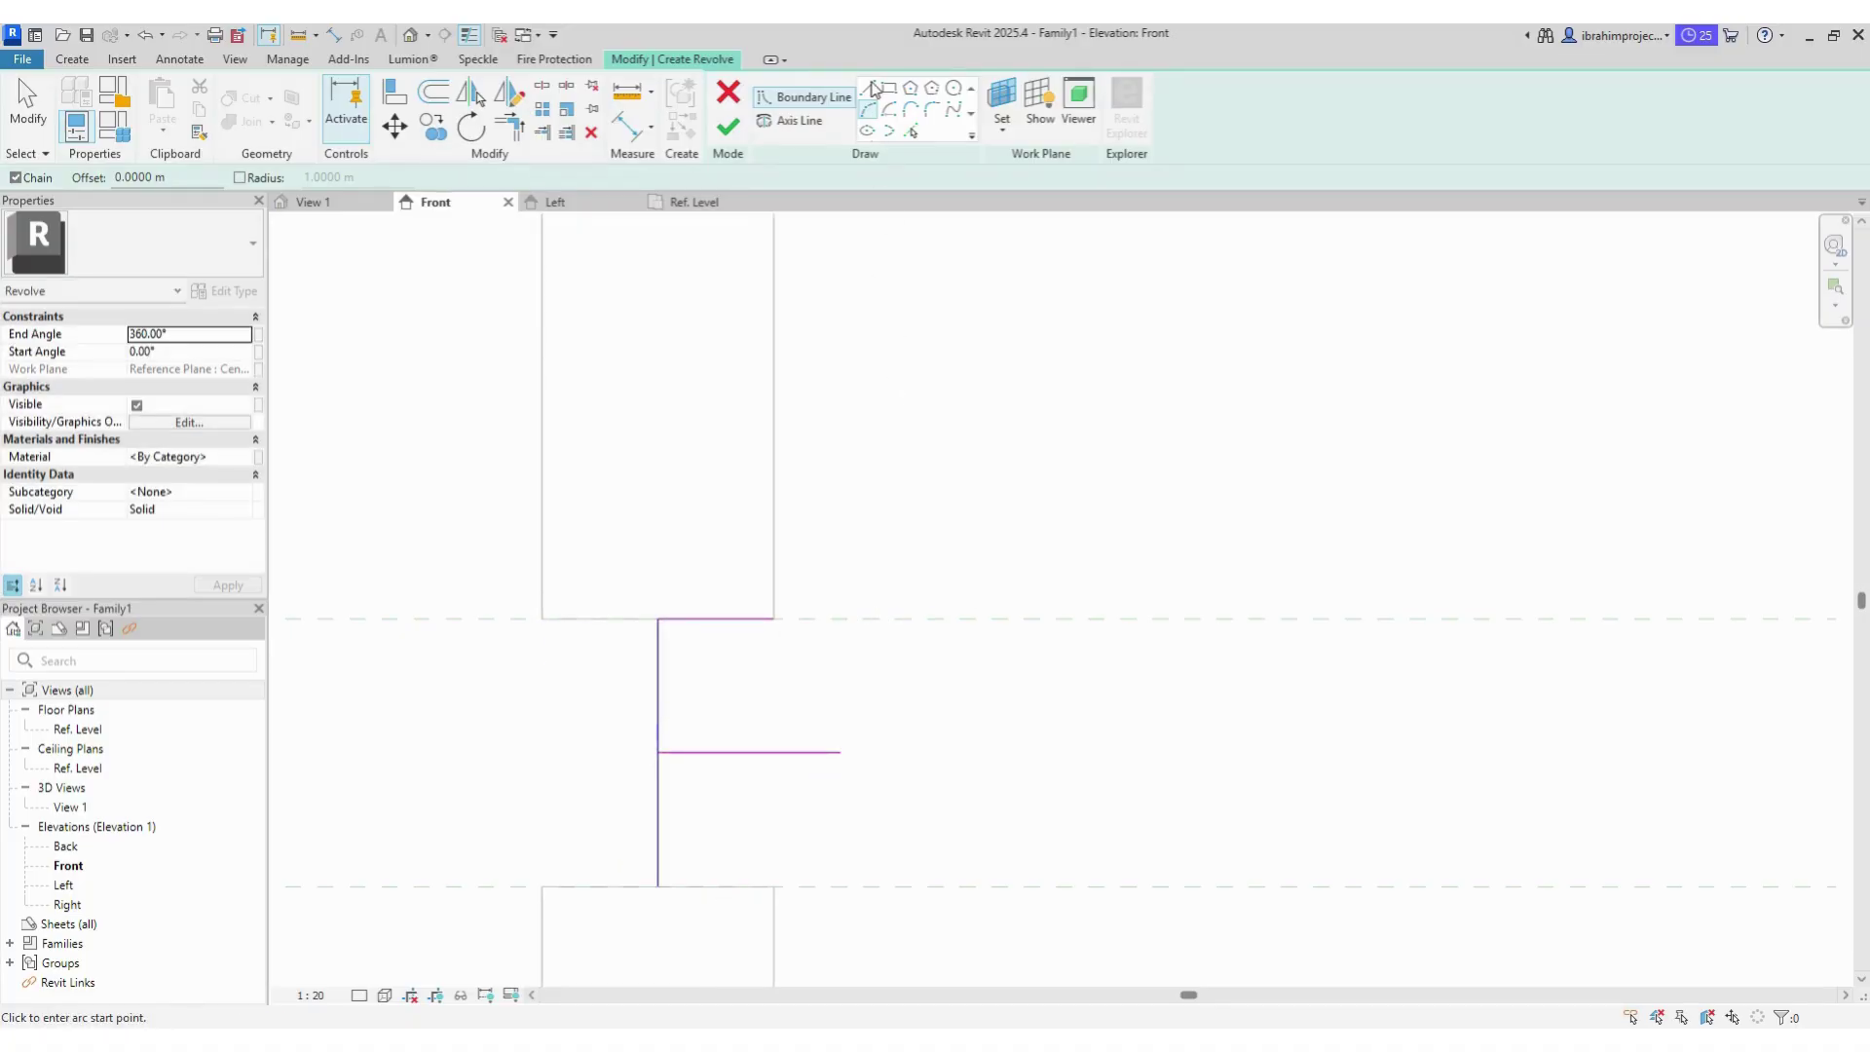
pyautogui.click(839, 752)
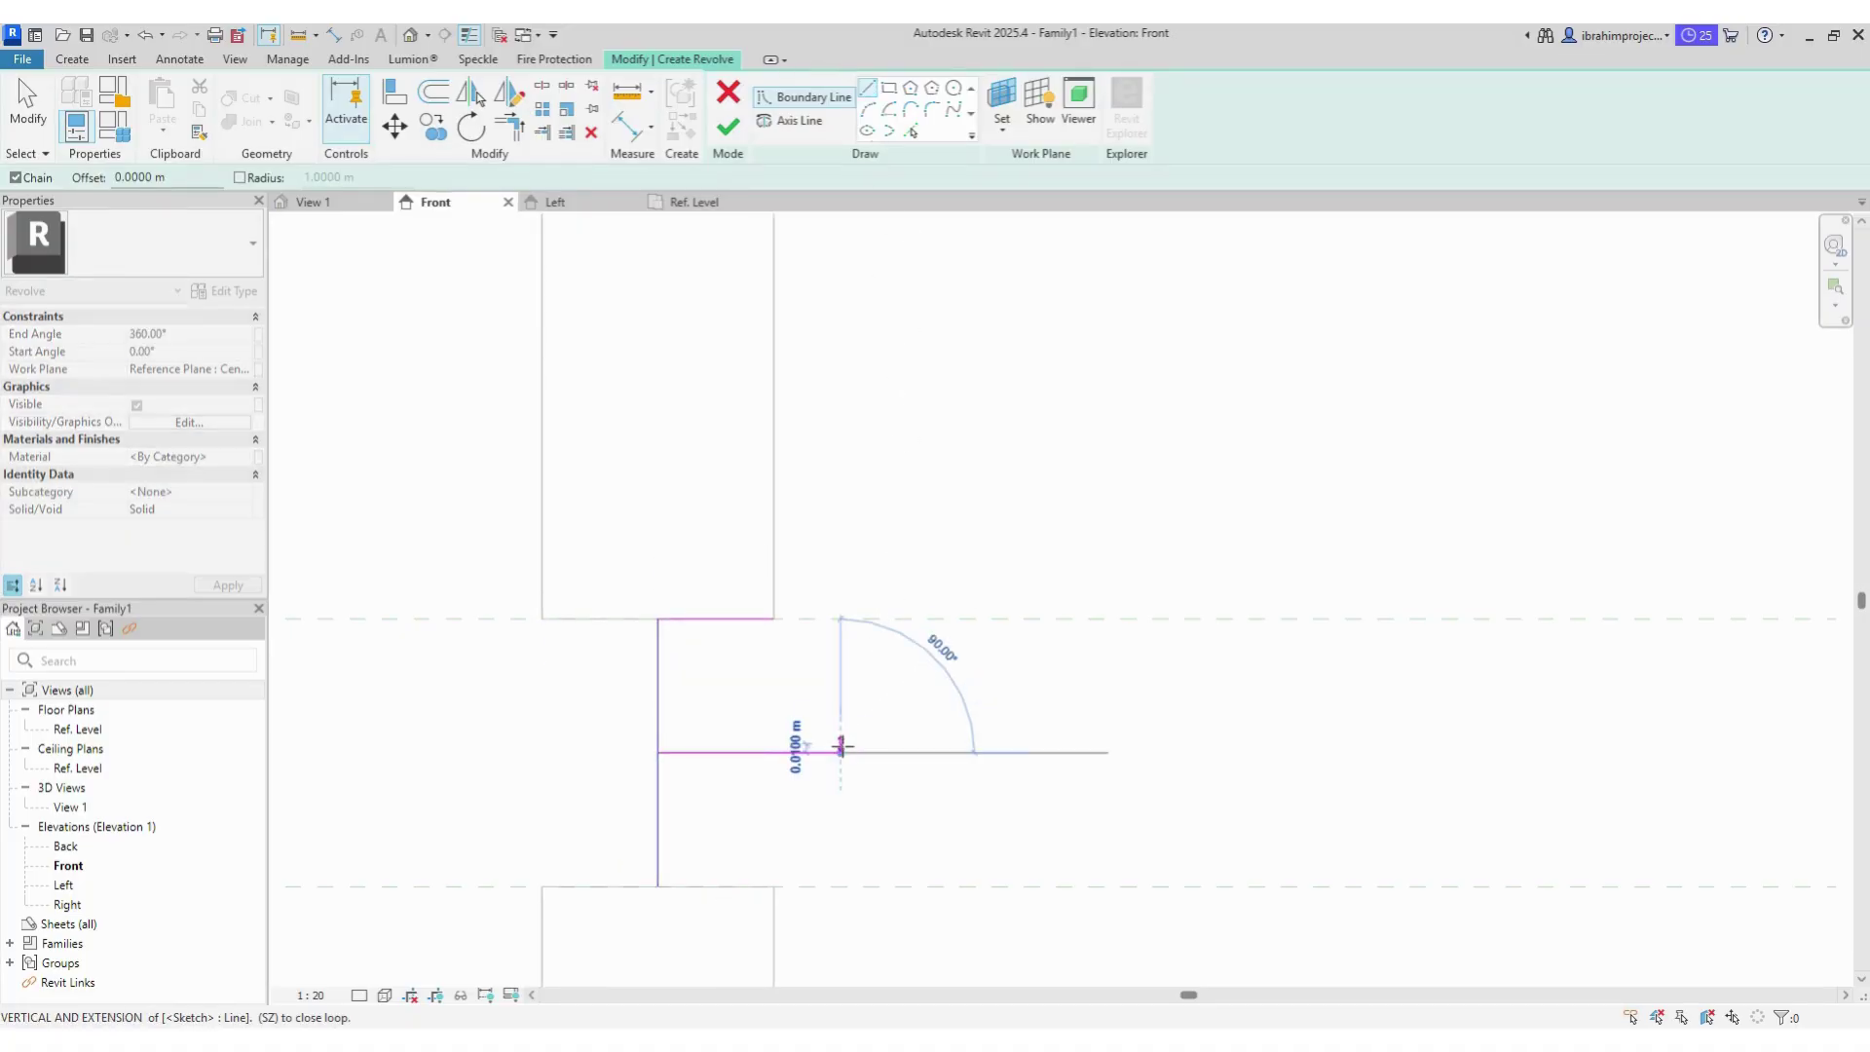
pyautogui.click(841, 740)
pyautogui.press('Escape')
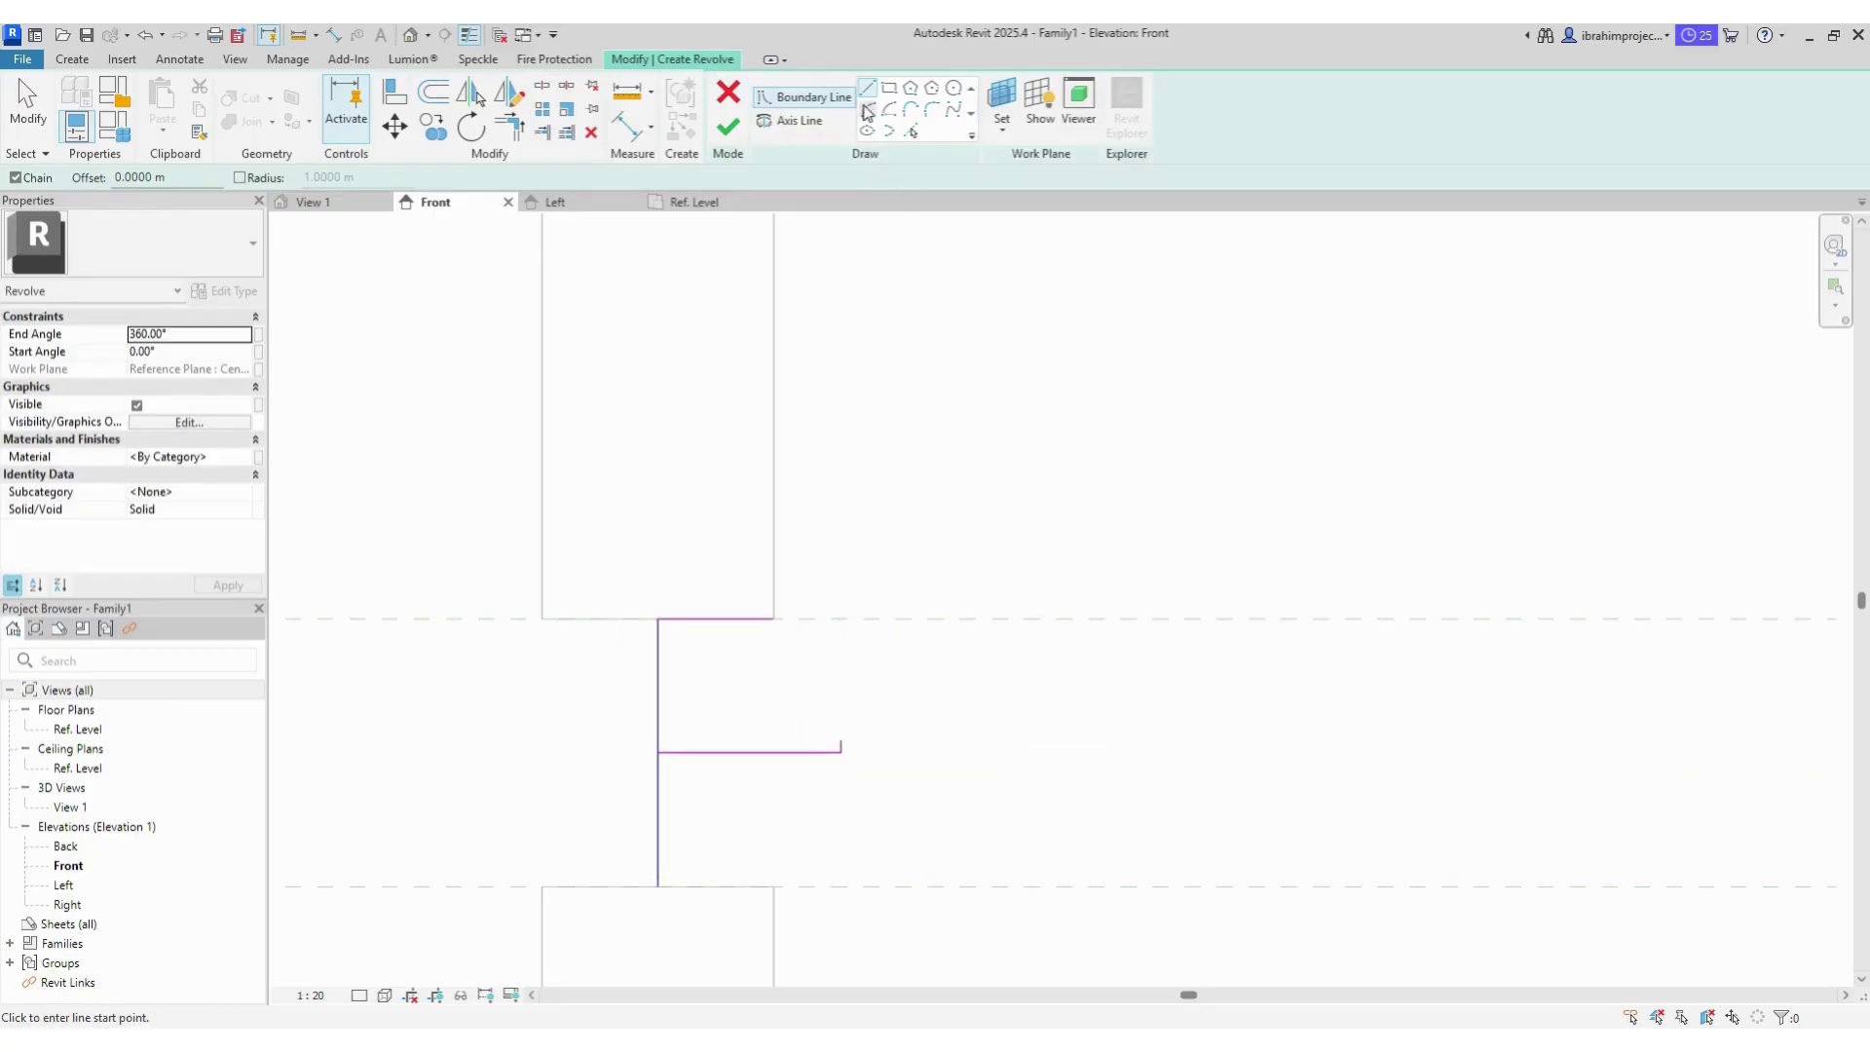
# Step: Draw a start-end-radius arc from the top corner to the stub and remove the helper line
pyautogui.click(865, 113)
pyautogui.click(775, 618)
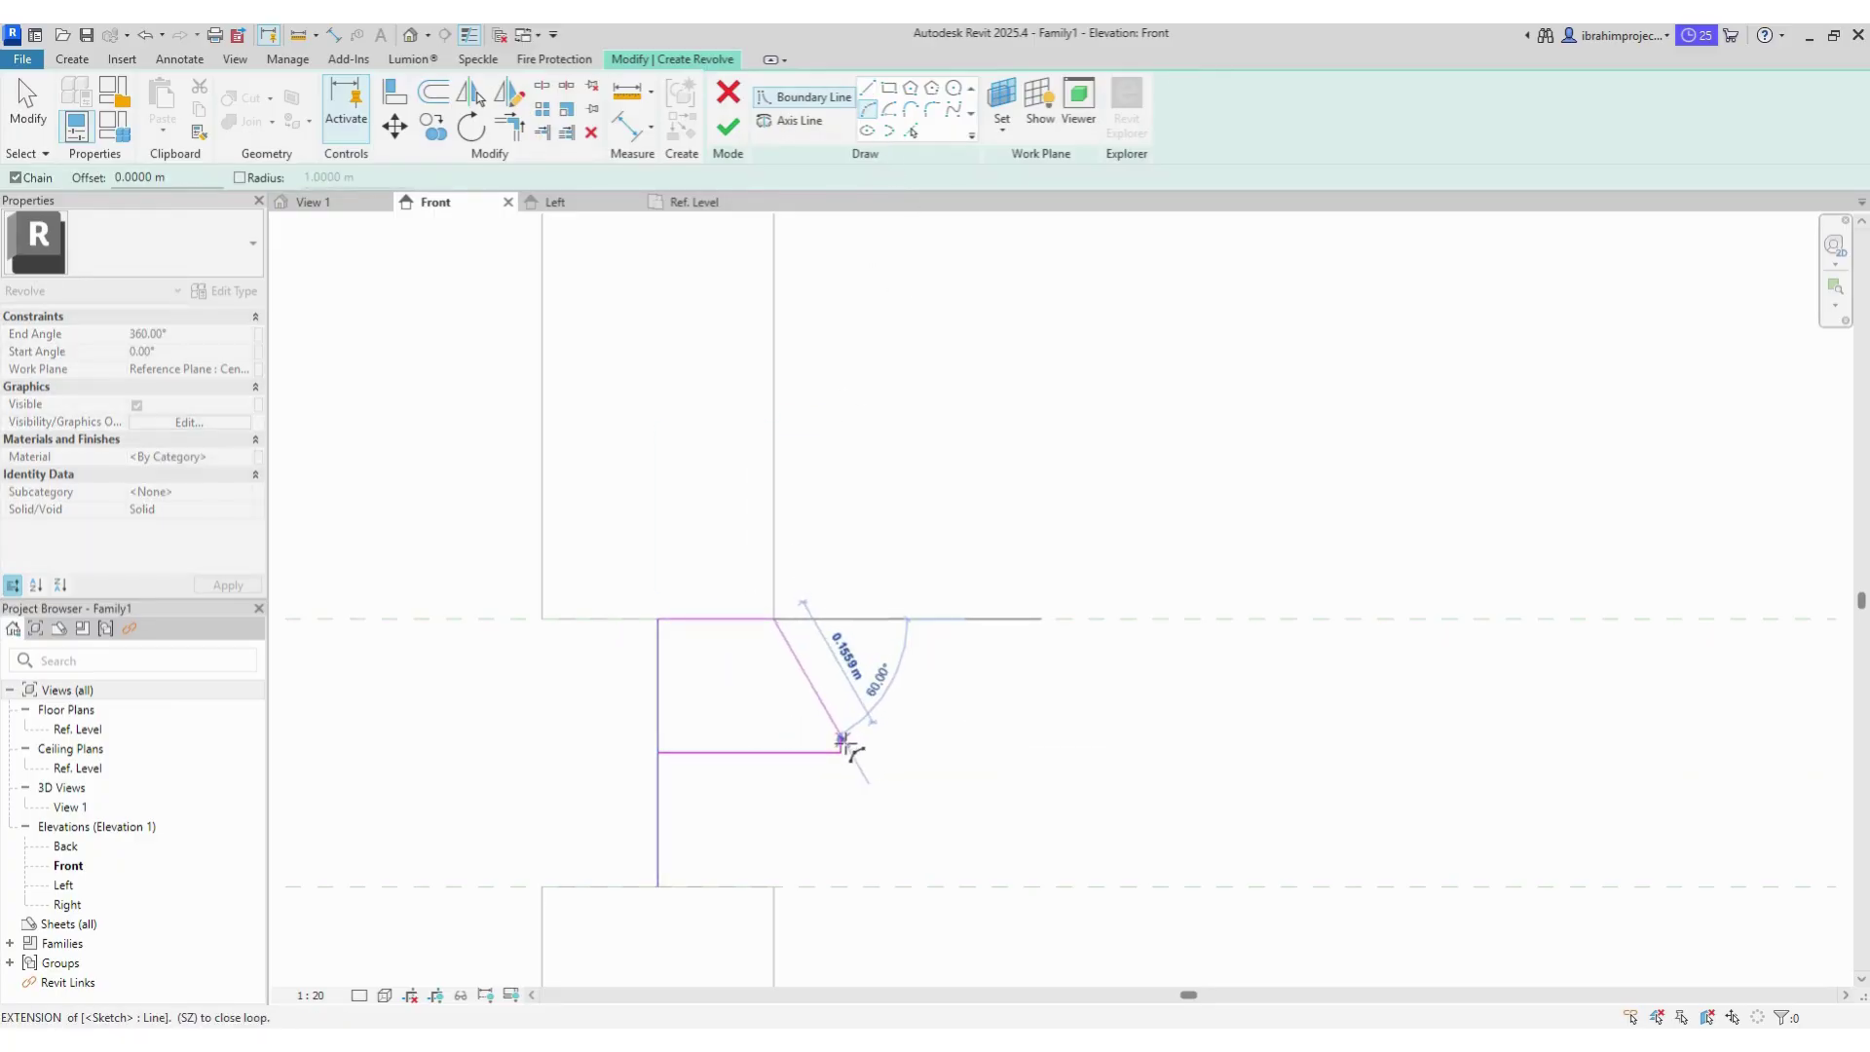
pyautogui.click(841, 740)
pyautogui.click(826, 730)
pyautogui.press('Escape')
pyautogui.press('Escape')
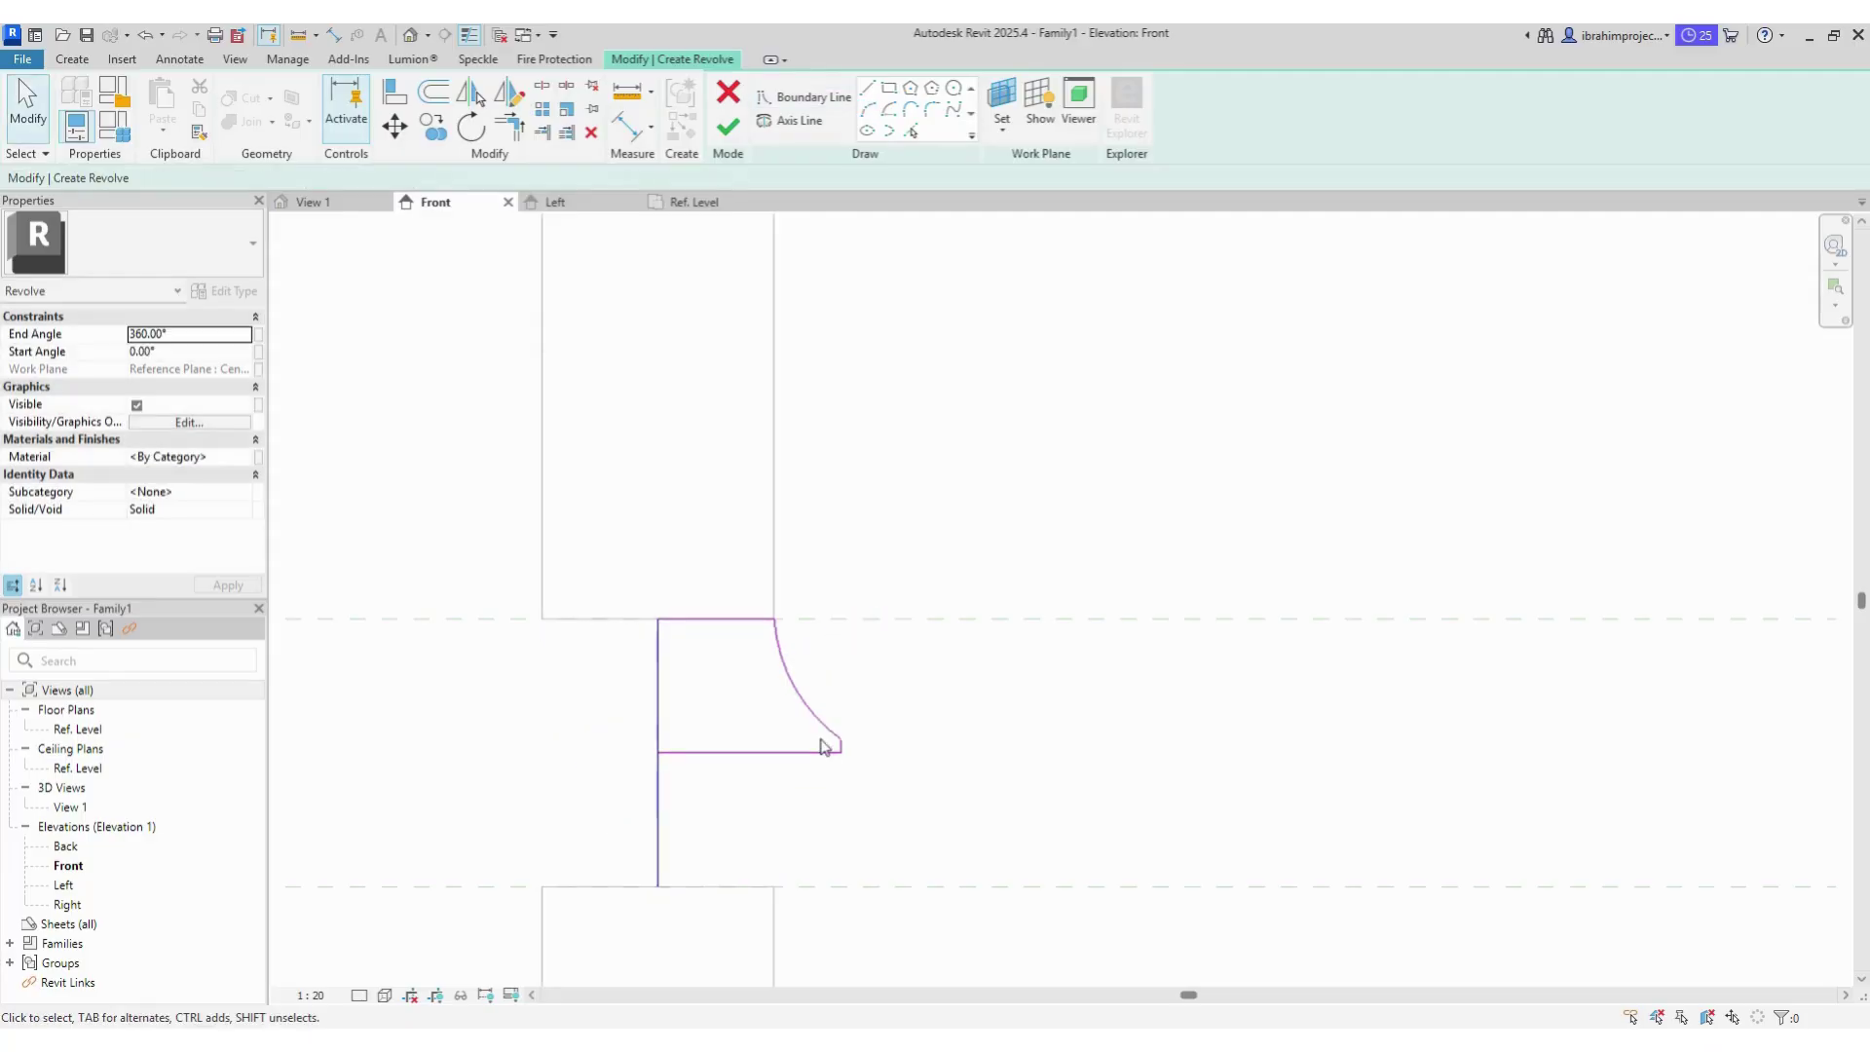
pyautogui.click(721, 774)
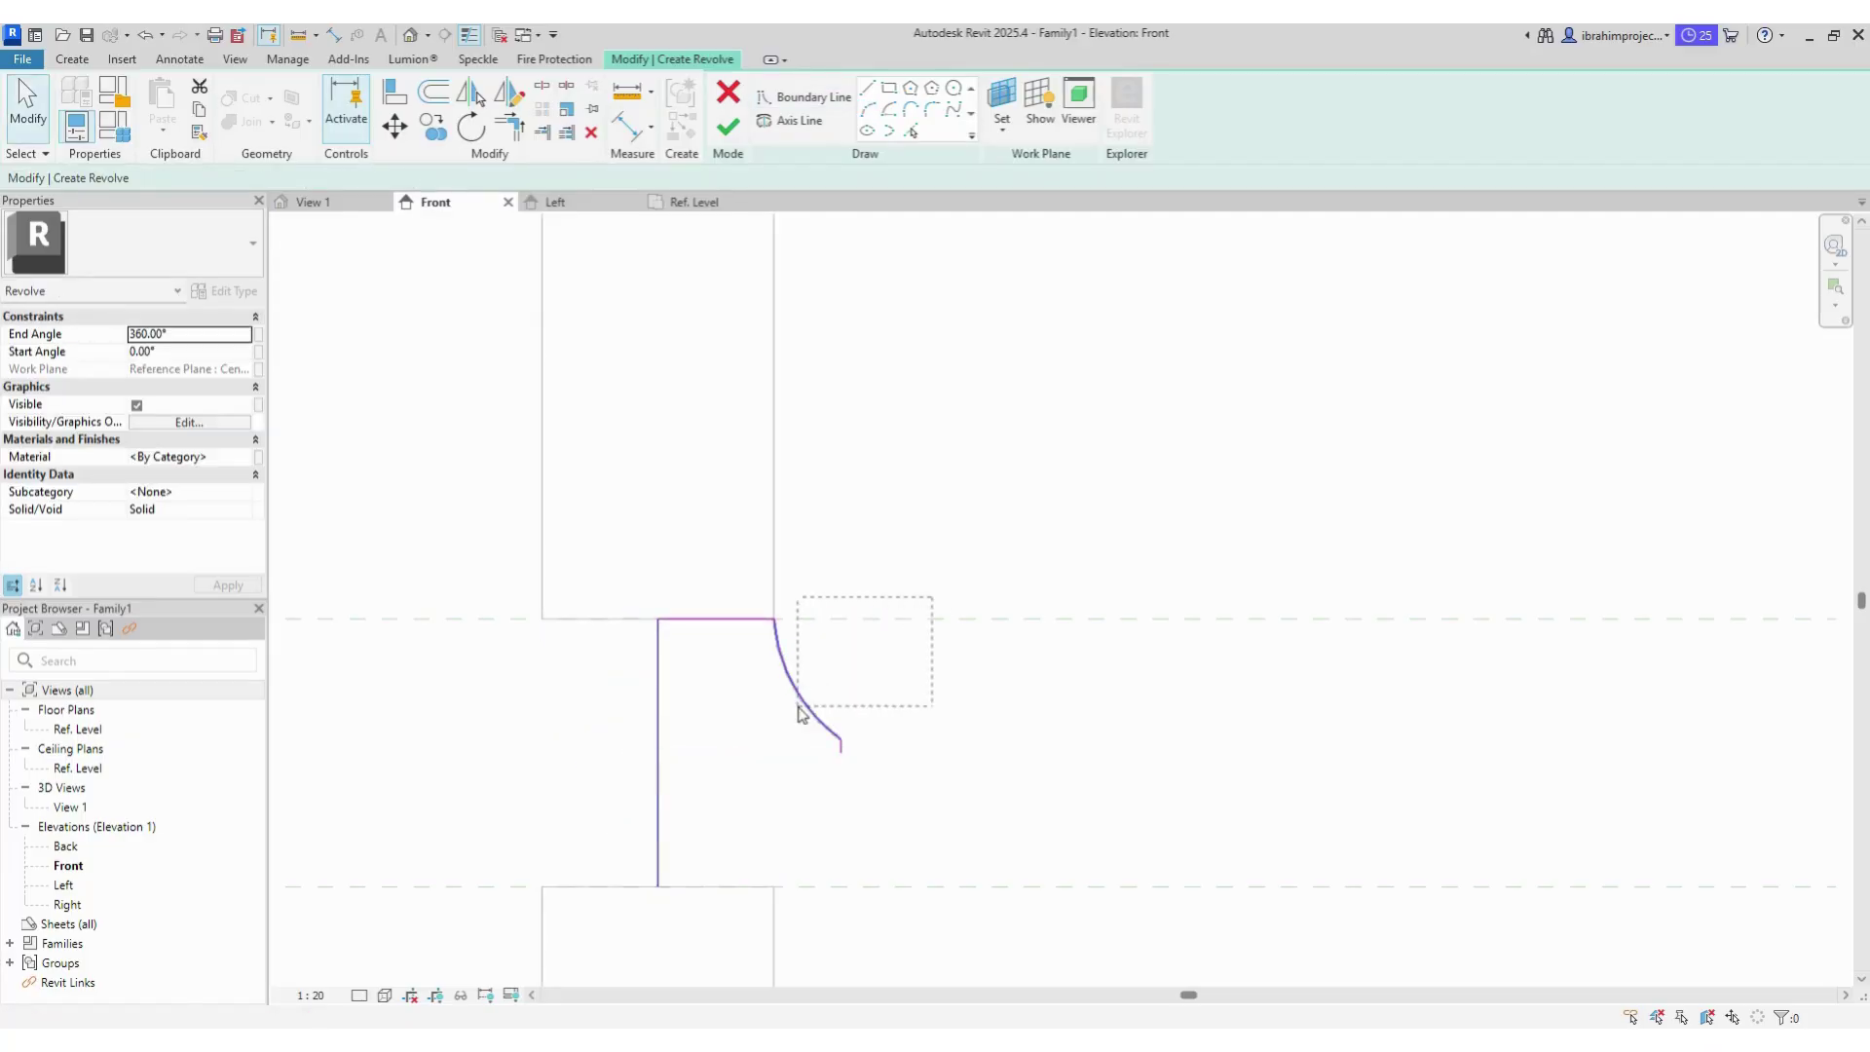
pyautogui.hotkey('ctrl', 'z')
# Step: Mirror the curved profile, close it with a left boundary line, and finish the revolve
pyautogui.click(507, 93)
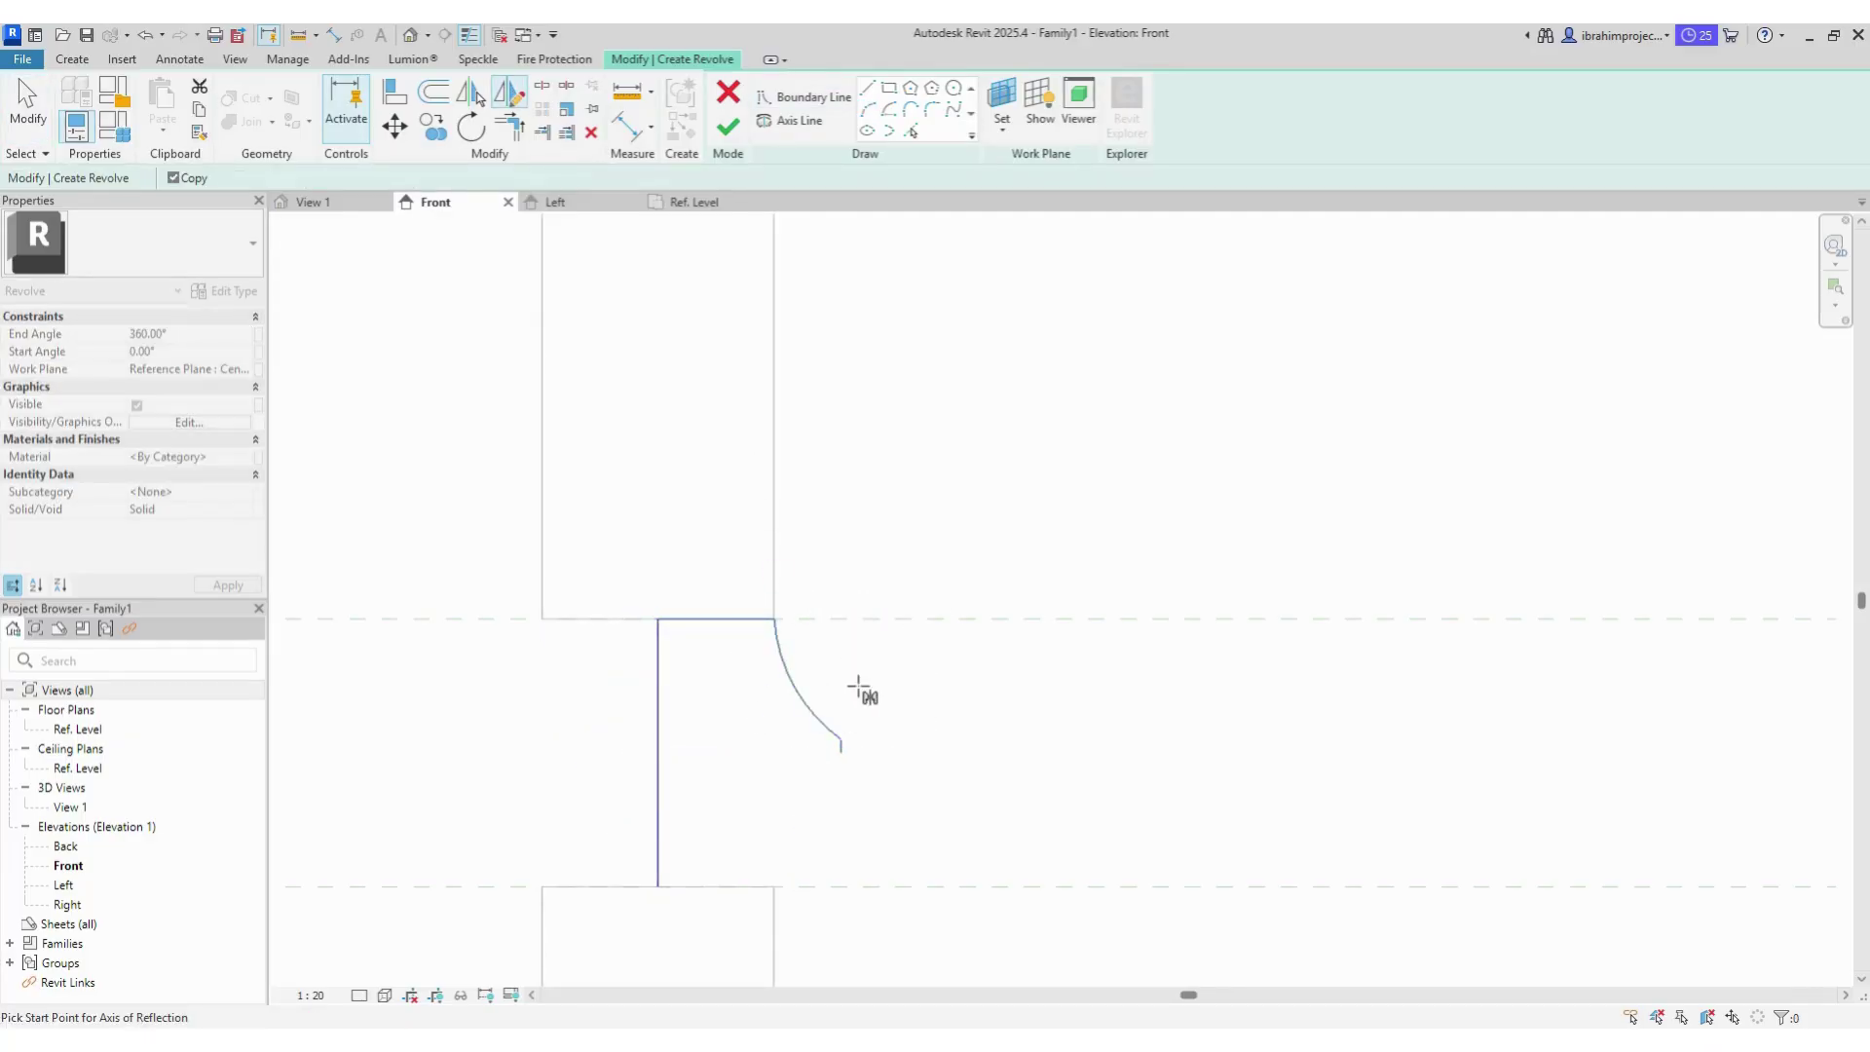
pyautogui.click(841, 752)
pyautogui.click(785, 752)
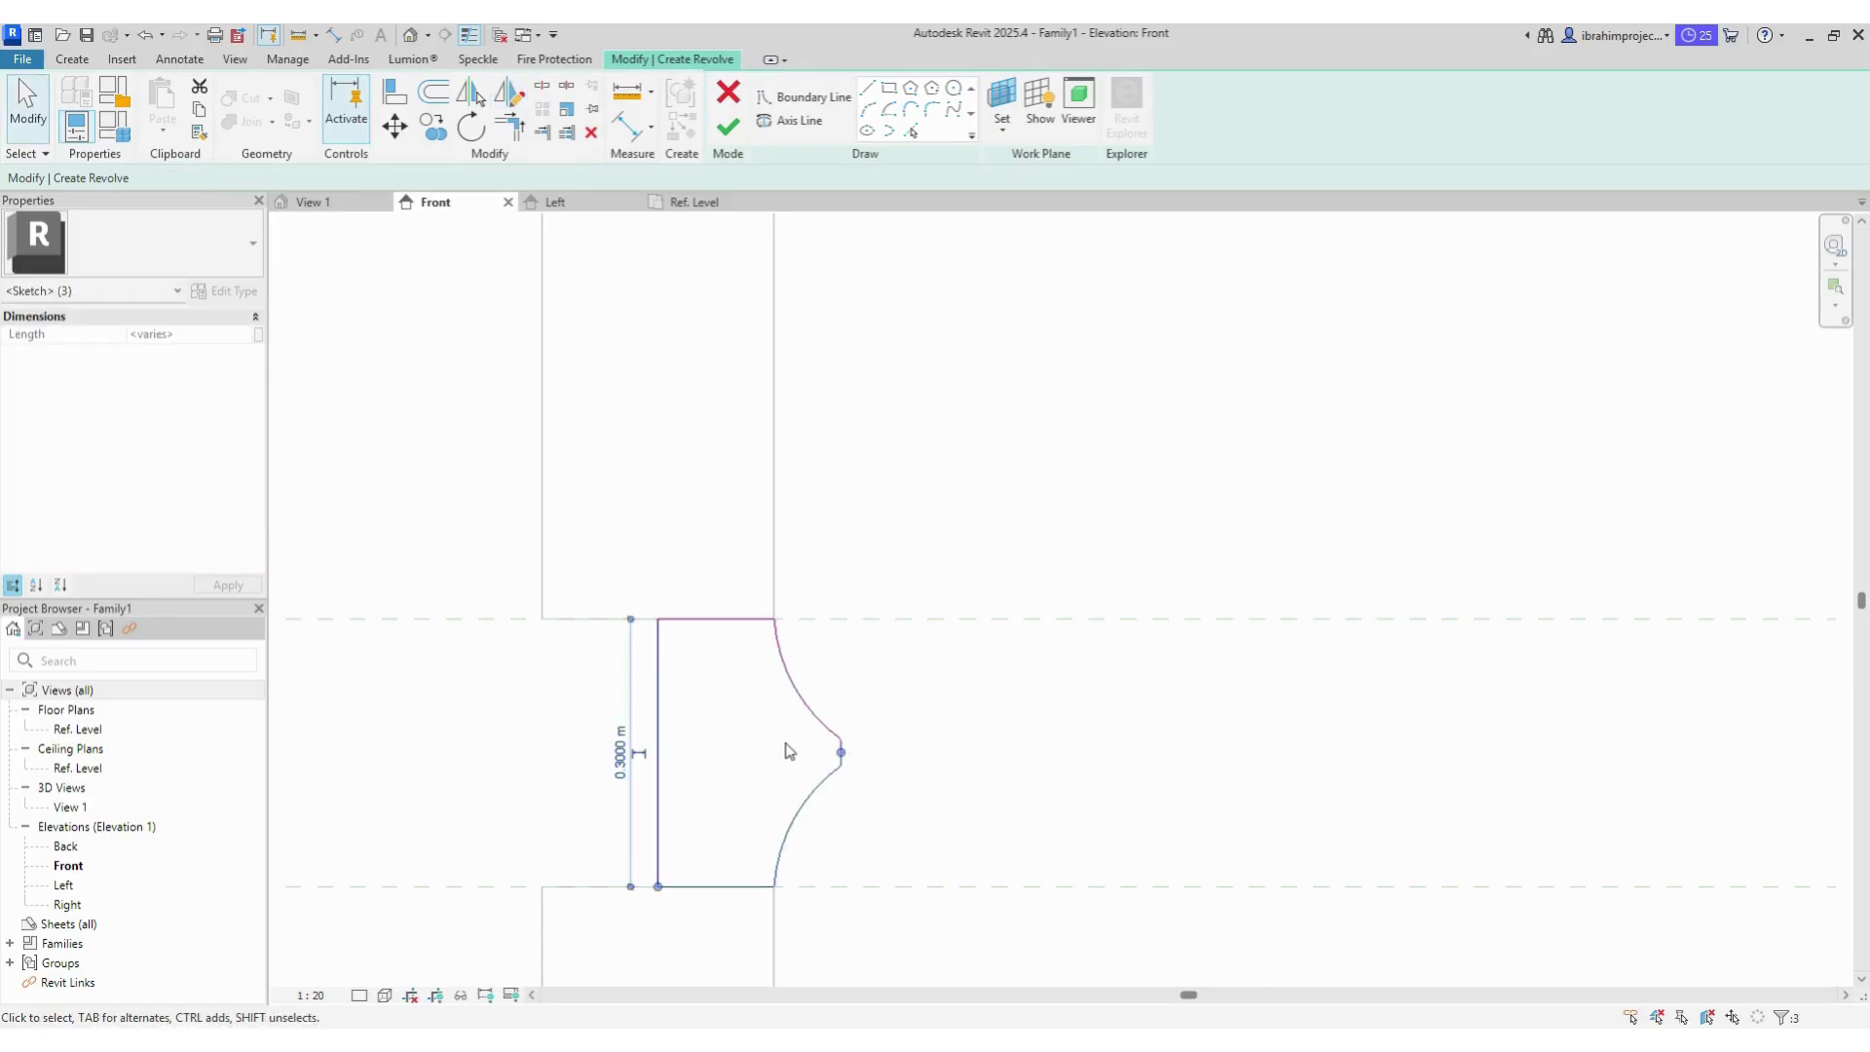
pyautogui.click(801, 96)
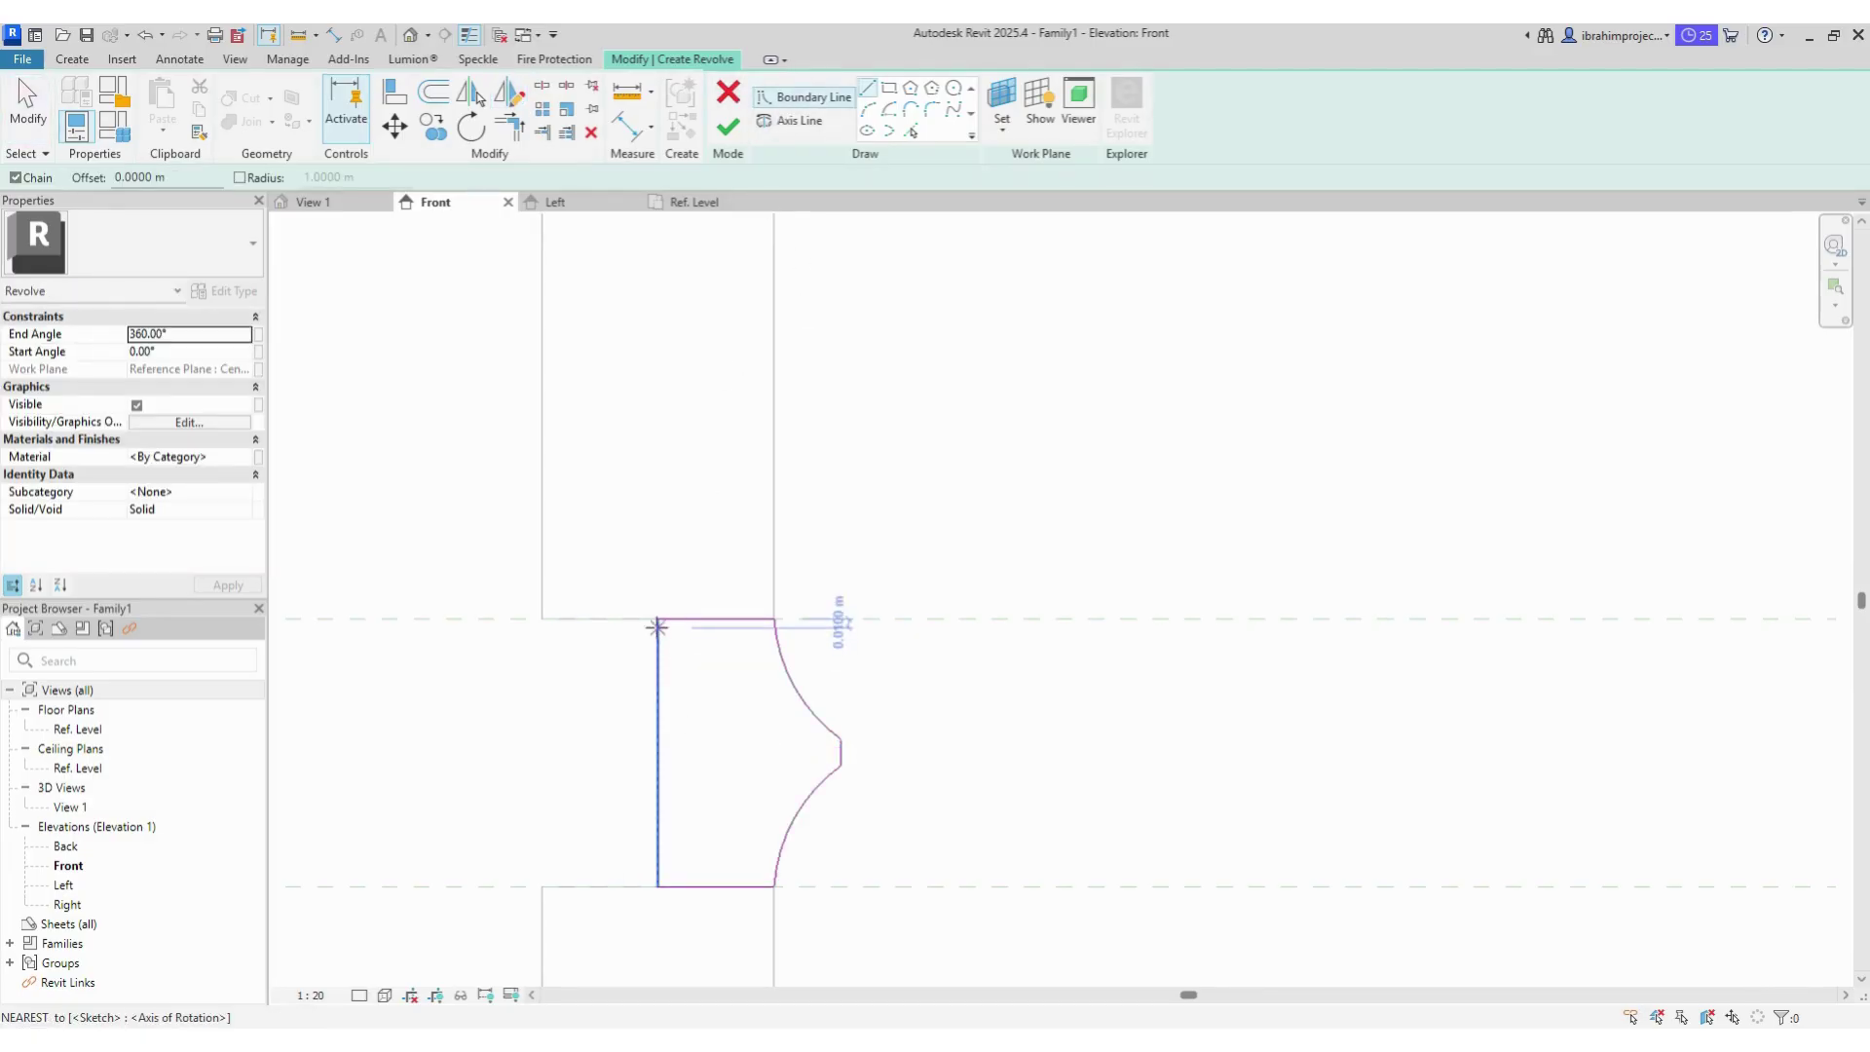
pyautogui.click(658, 618)
pyautogui.click(657, 886)
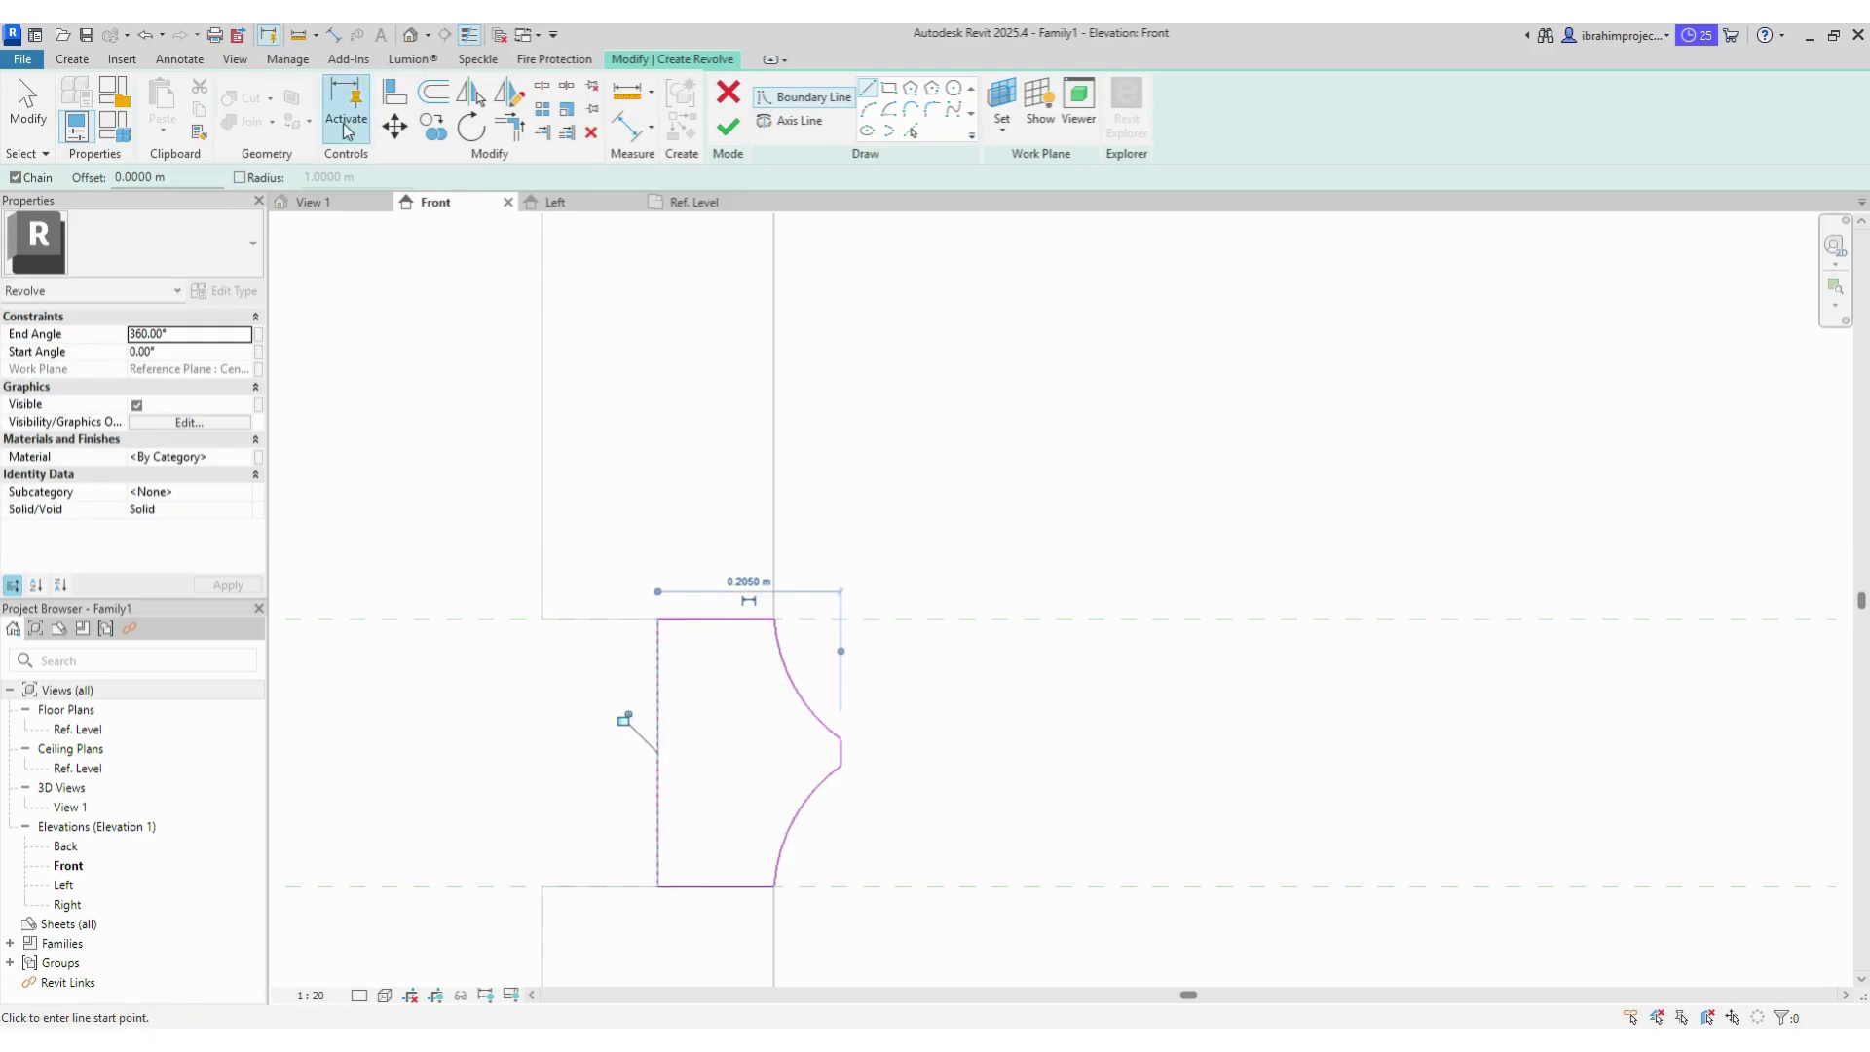
pyautogui.click(728, 126)
# Step: Select the upper rod extrusion and bring up the view's shortcut menu
pyautogui.scroll(-1, 780, 384)
pyautogui.scroll(-1, 835, 480)
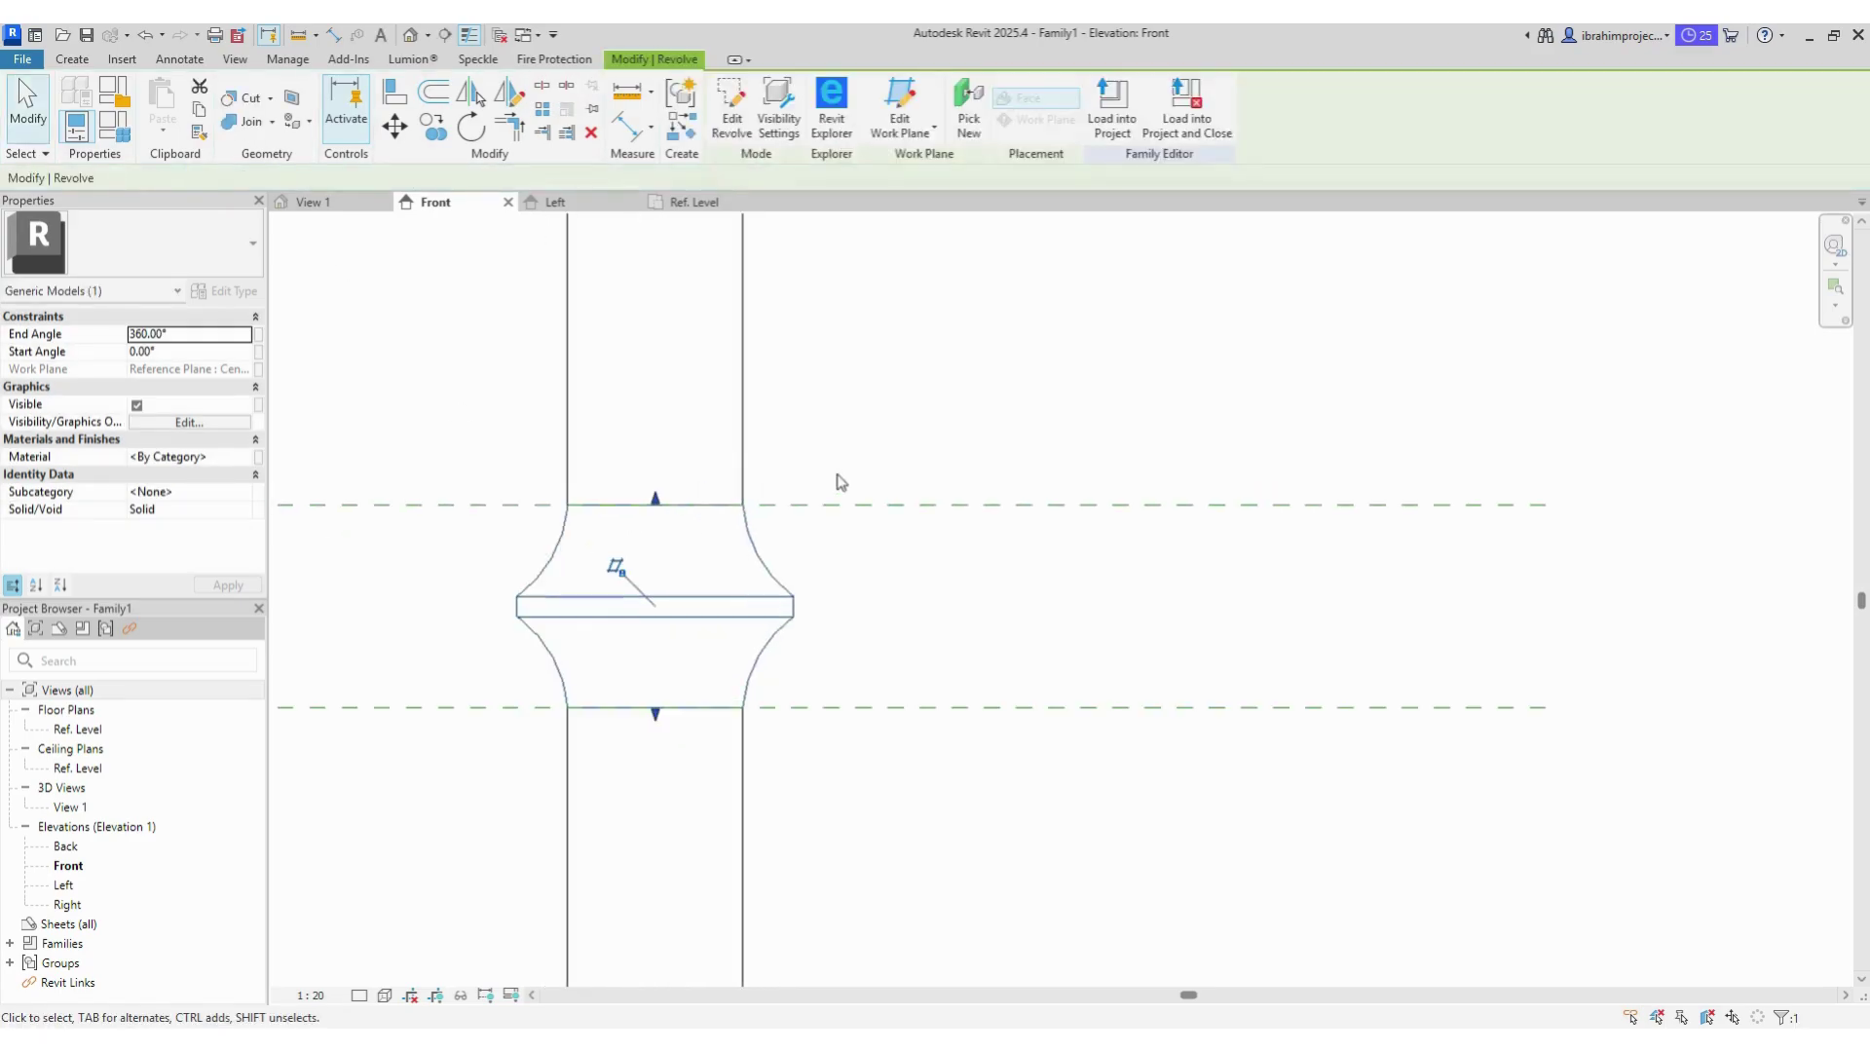
pyautogui.click(742, 439)
pyautogui.scroll(-3, 770, 370)
pyautogui.scroll(-2, 789, 312)
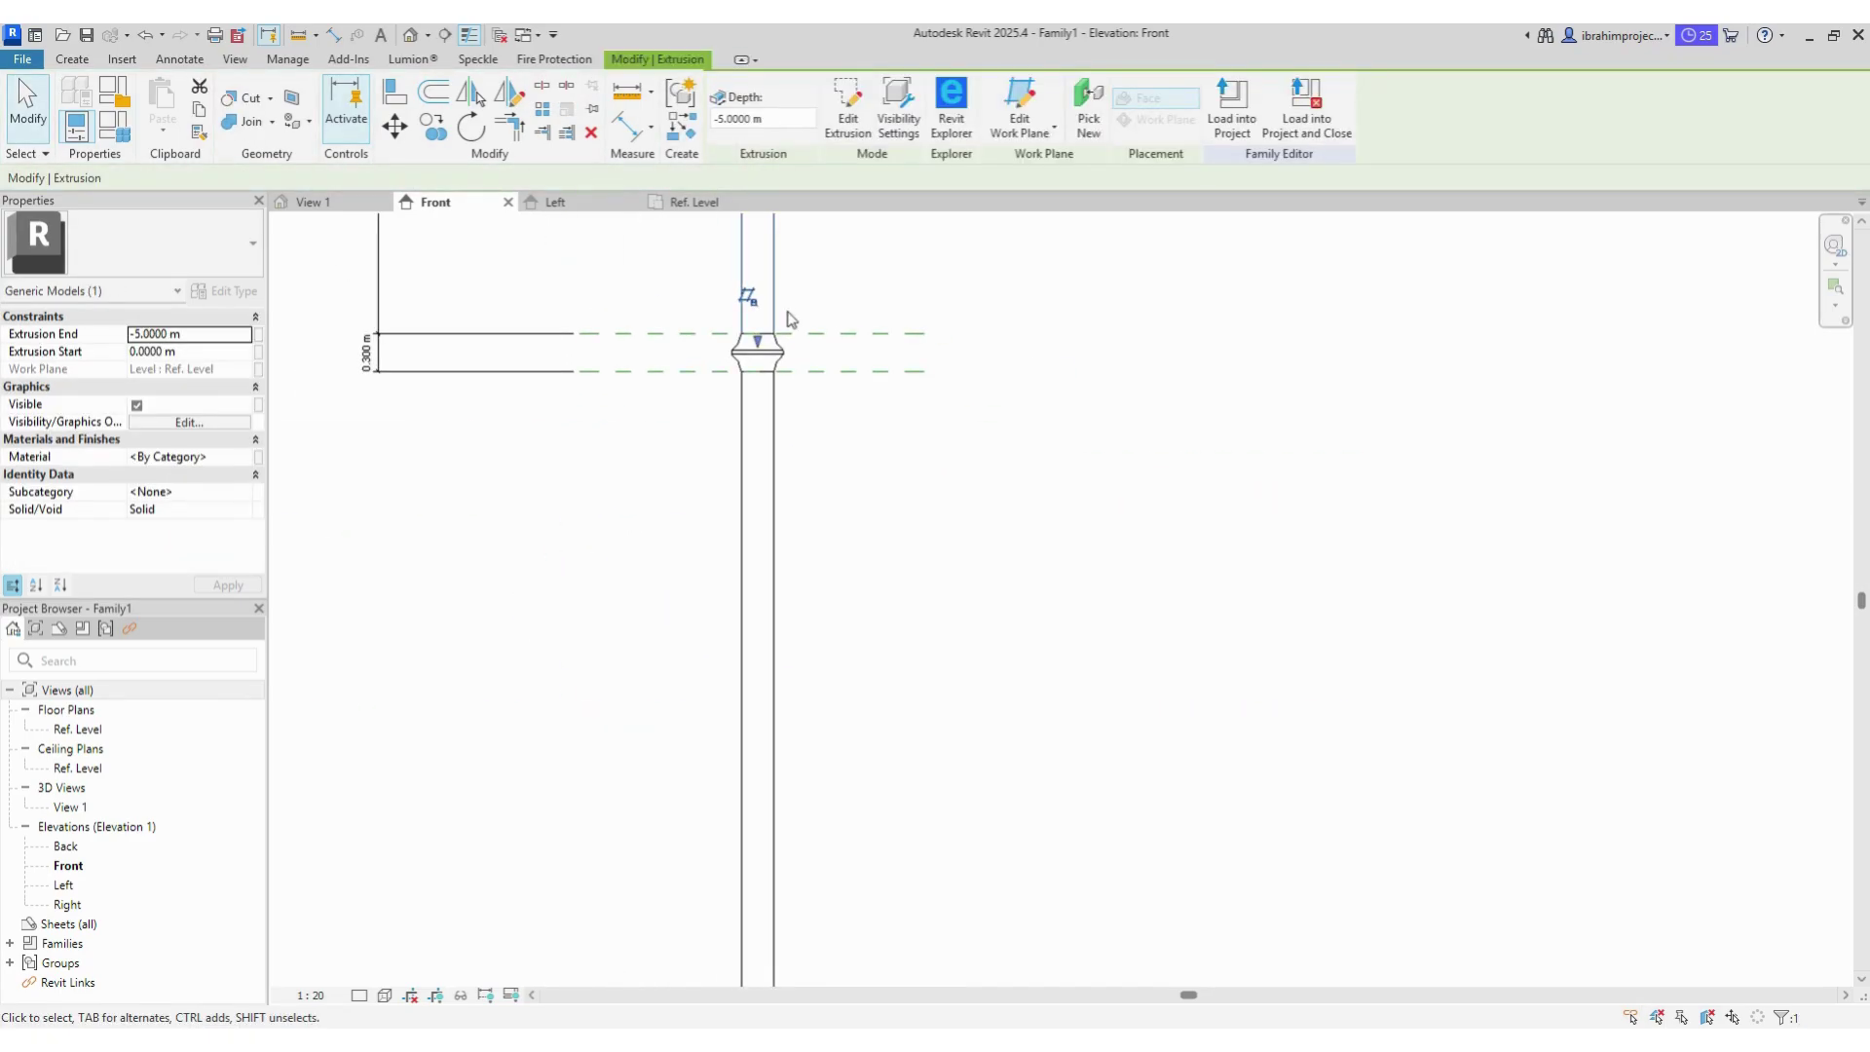
pyautogui.rightClick(952, 575)
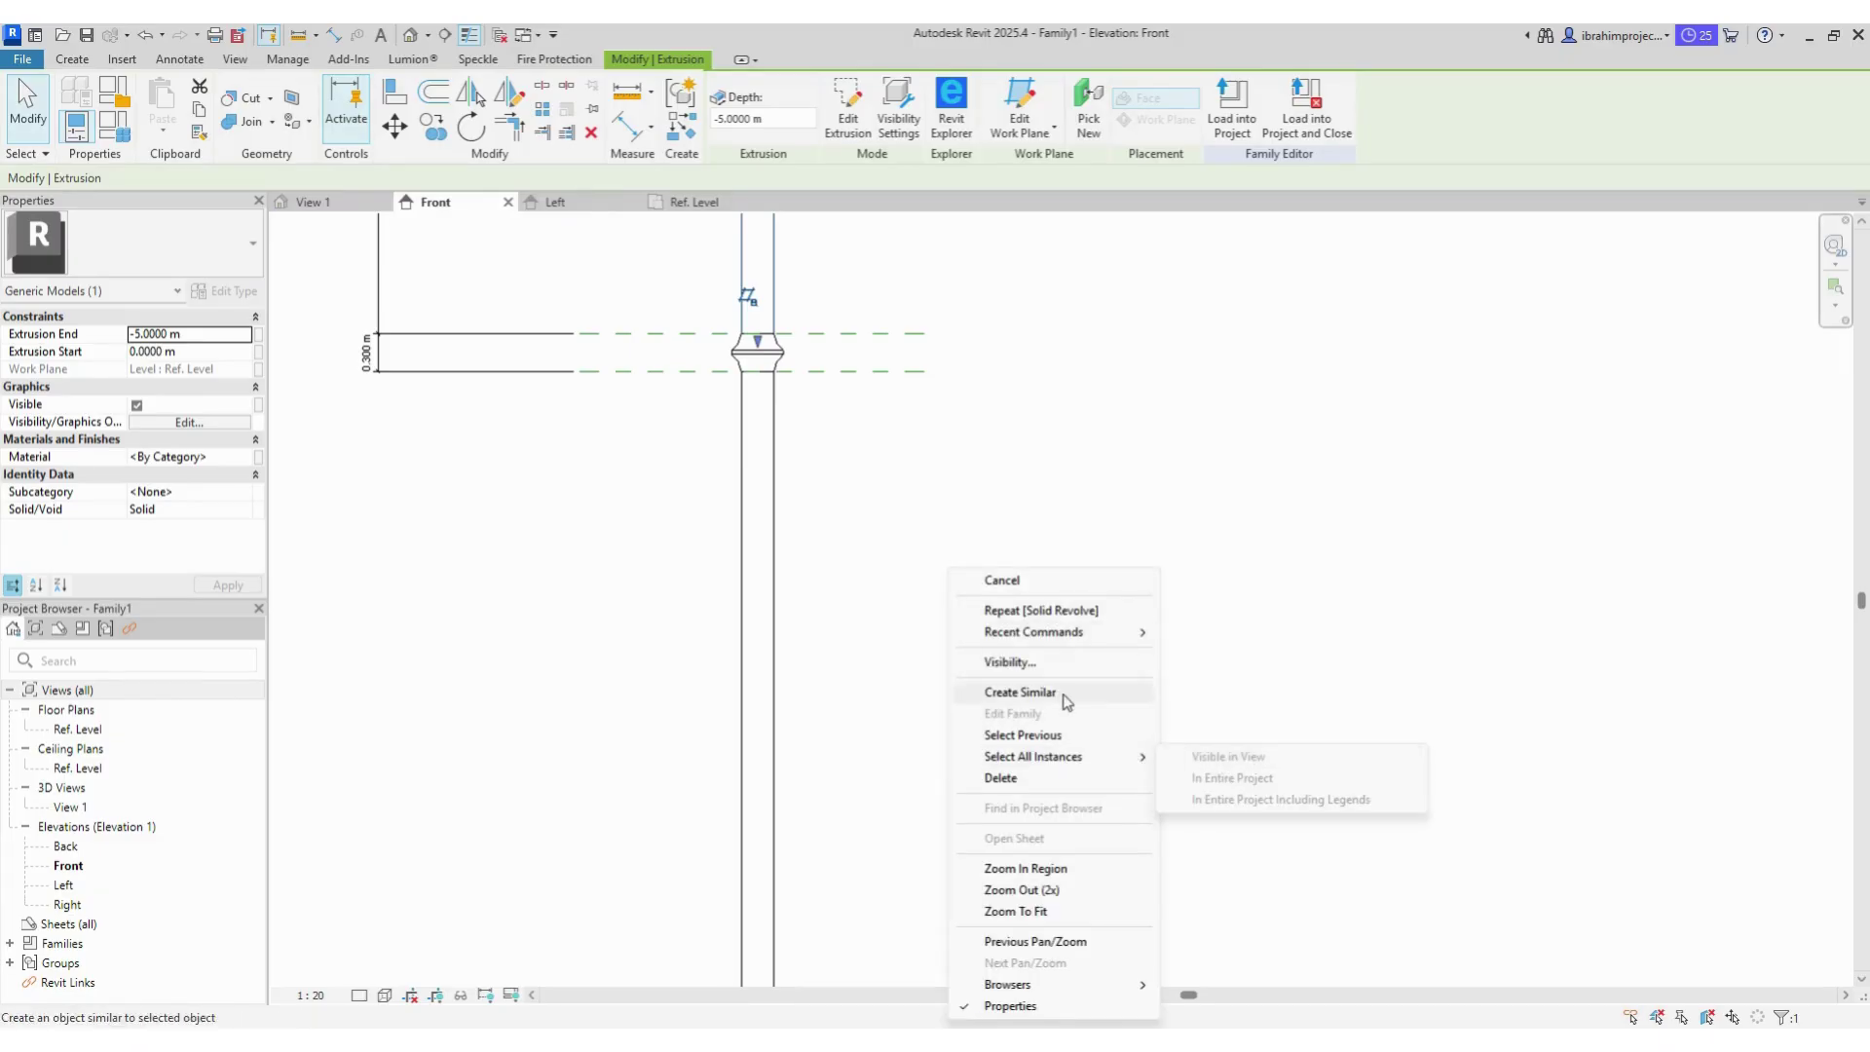
pyautogui.scroll(-1, 806, 417)
pyautogui.scroll(-4, 806, 417)
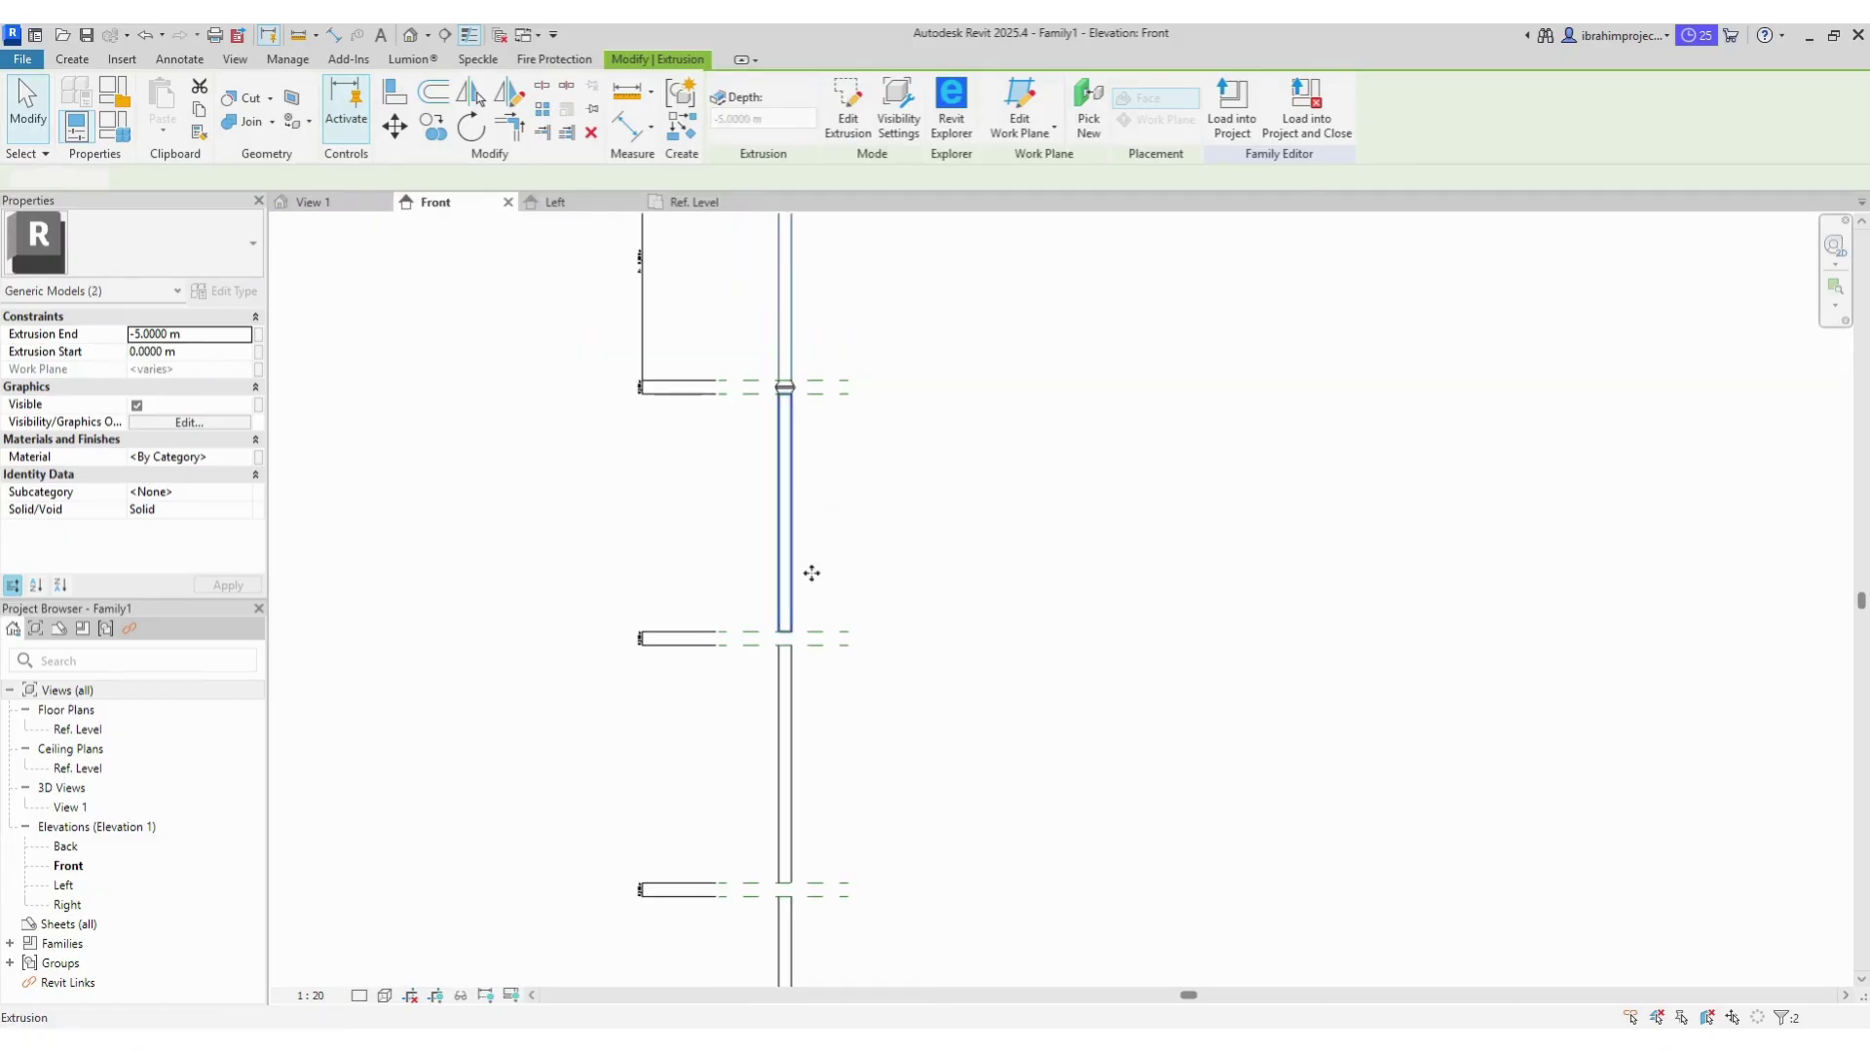
# Step: Select the connector and rod segments and temporarily isolate them
pyautogui.keyDown('ctrl'); pyautogui.click(785, 545); pyautogui.keyUp('ctrl')
pyautogui.keyDown('ctrl'); pyautogui.click(784, 760); pyautogui.keyUp('ctrl')
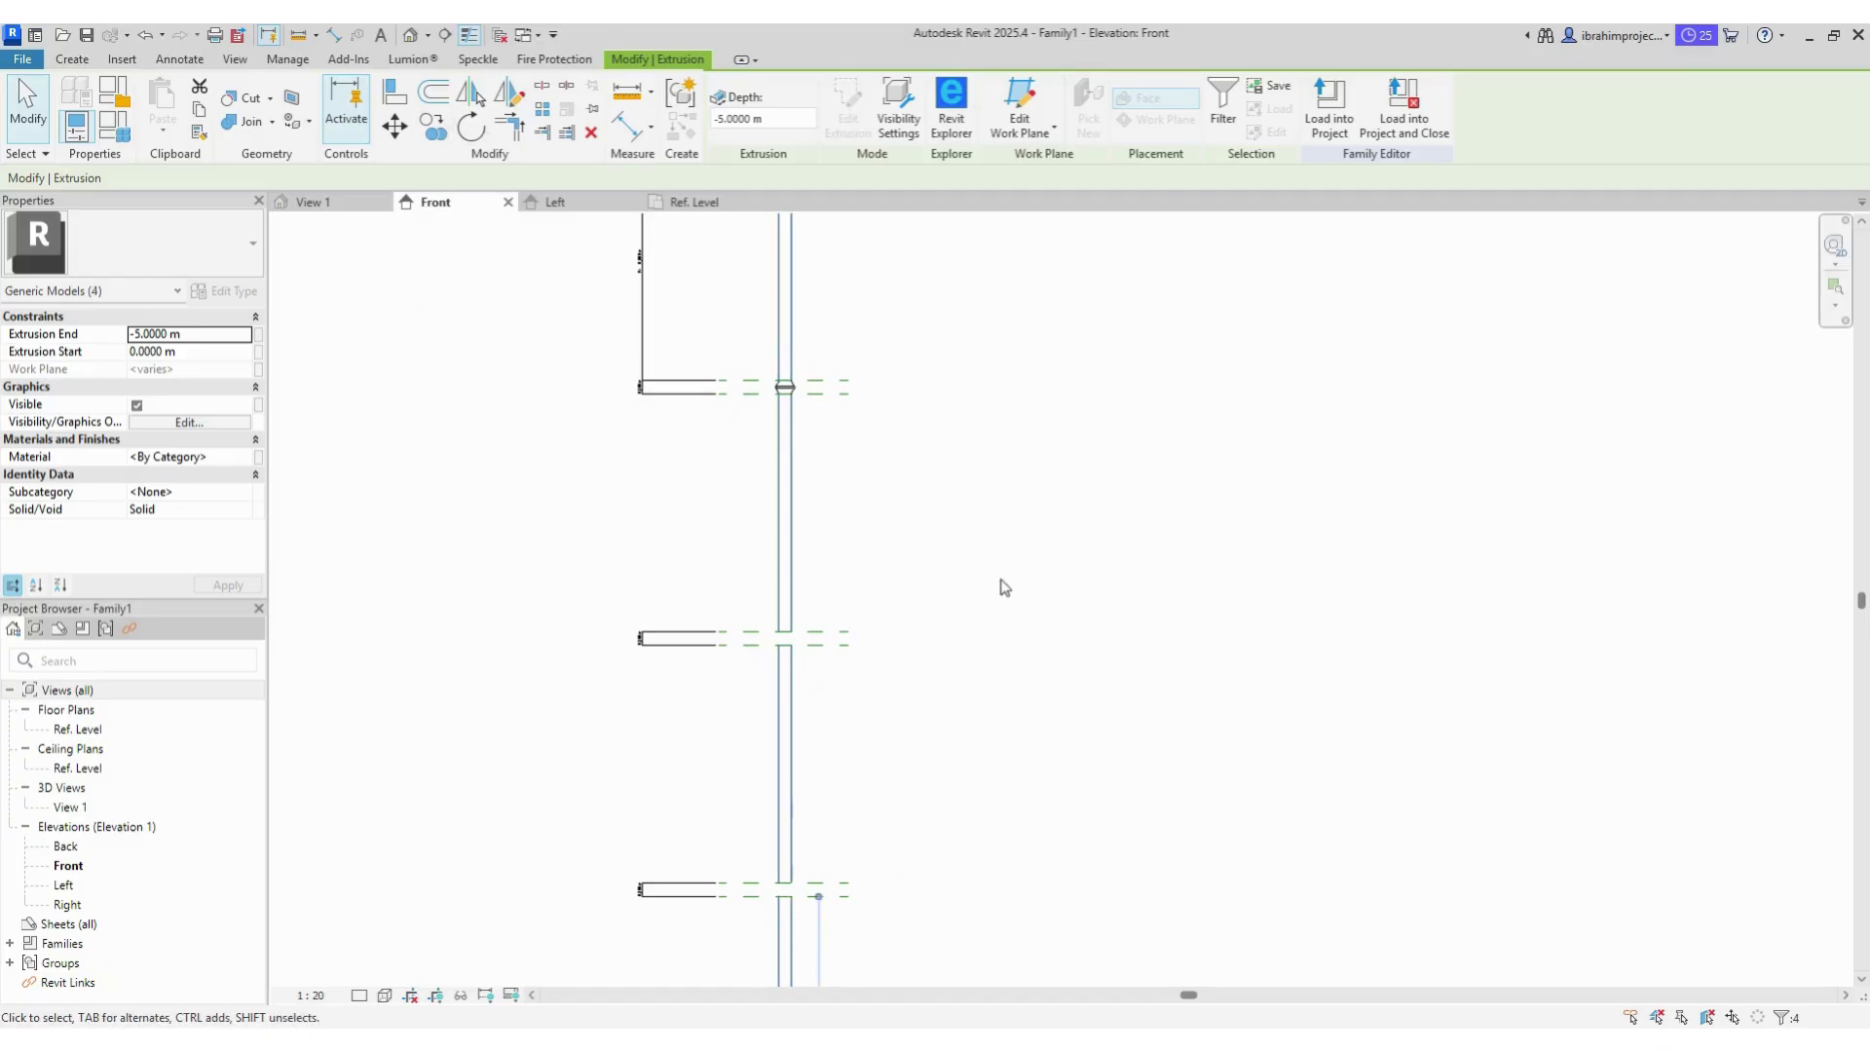
pyautogui.click(459, 994)
pyautogui.click(531, 942)
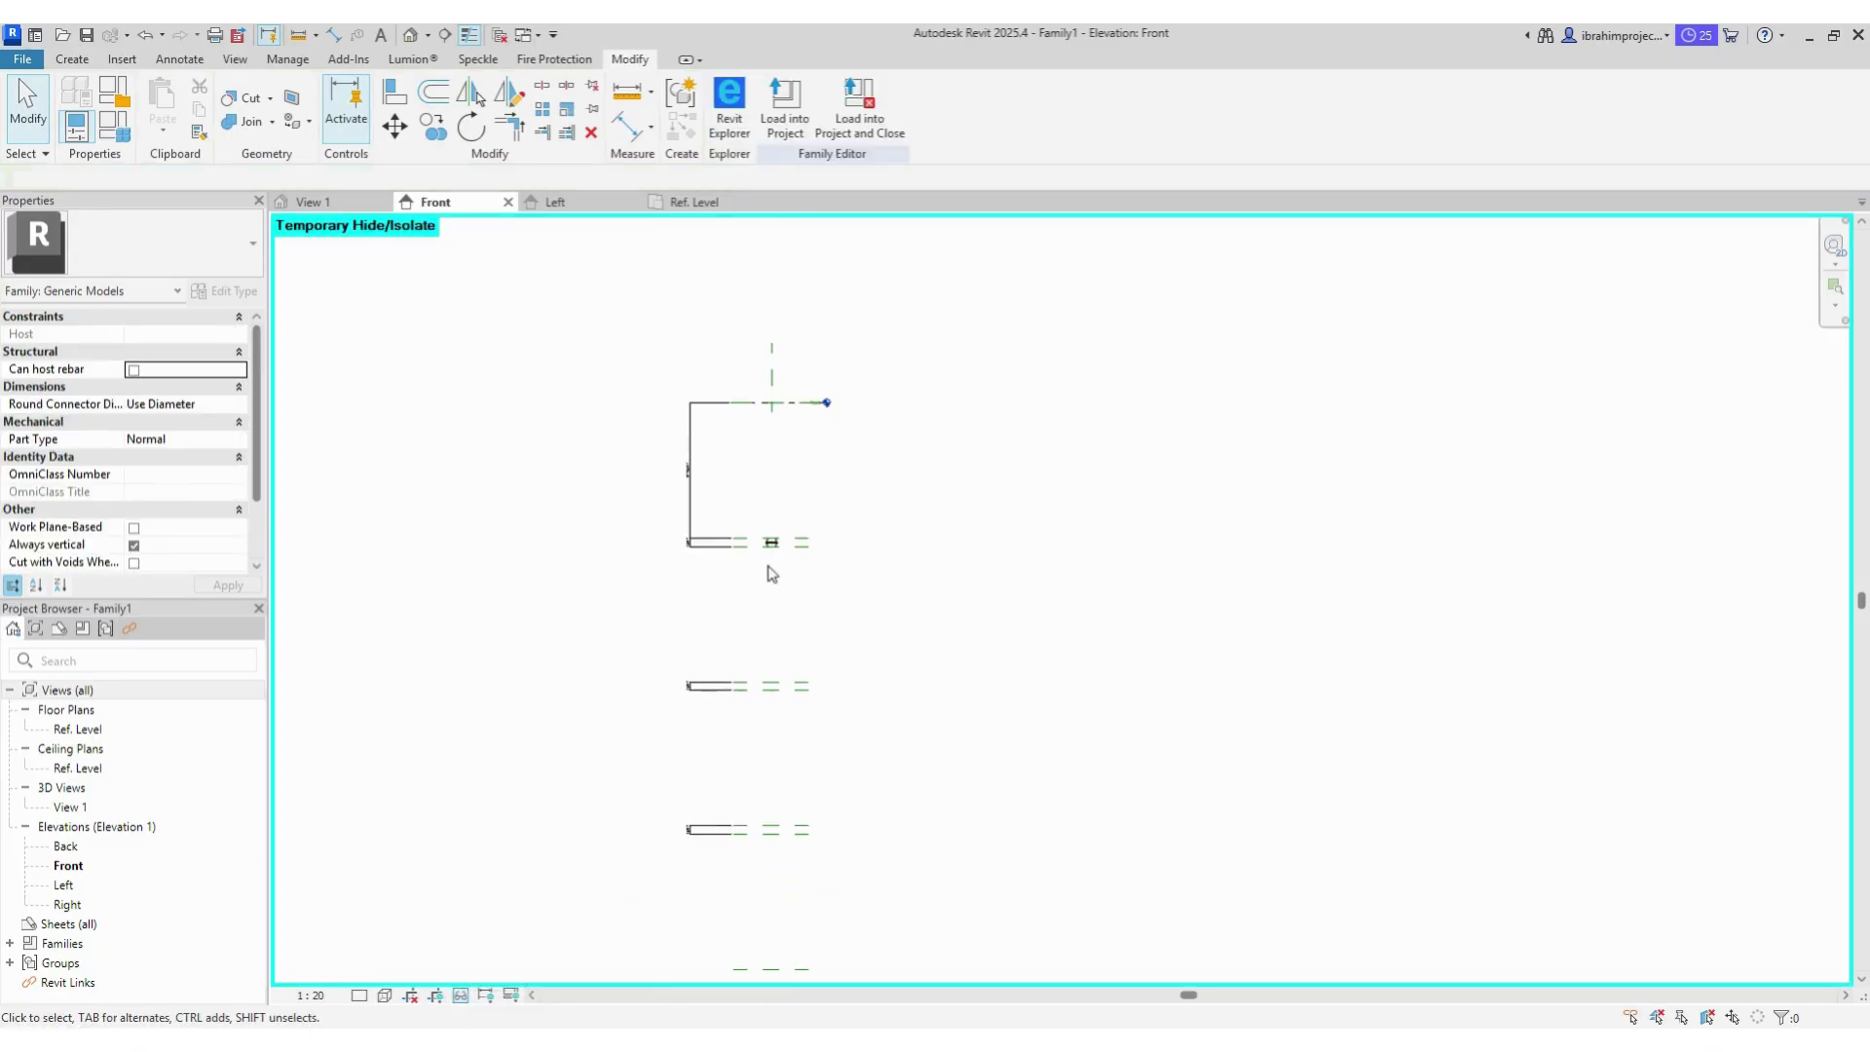
pyautogui.scroll(1, 771, 573)
pyautogui.scroll(3, 772, 530)
# Step: Align the turned connector onto its reference plane
pyautogui.press('a')
pyautogui.press('l')
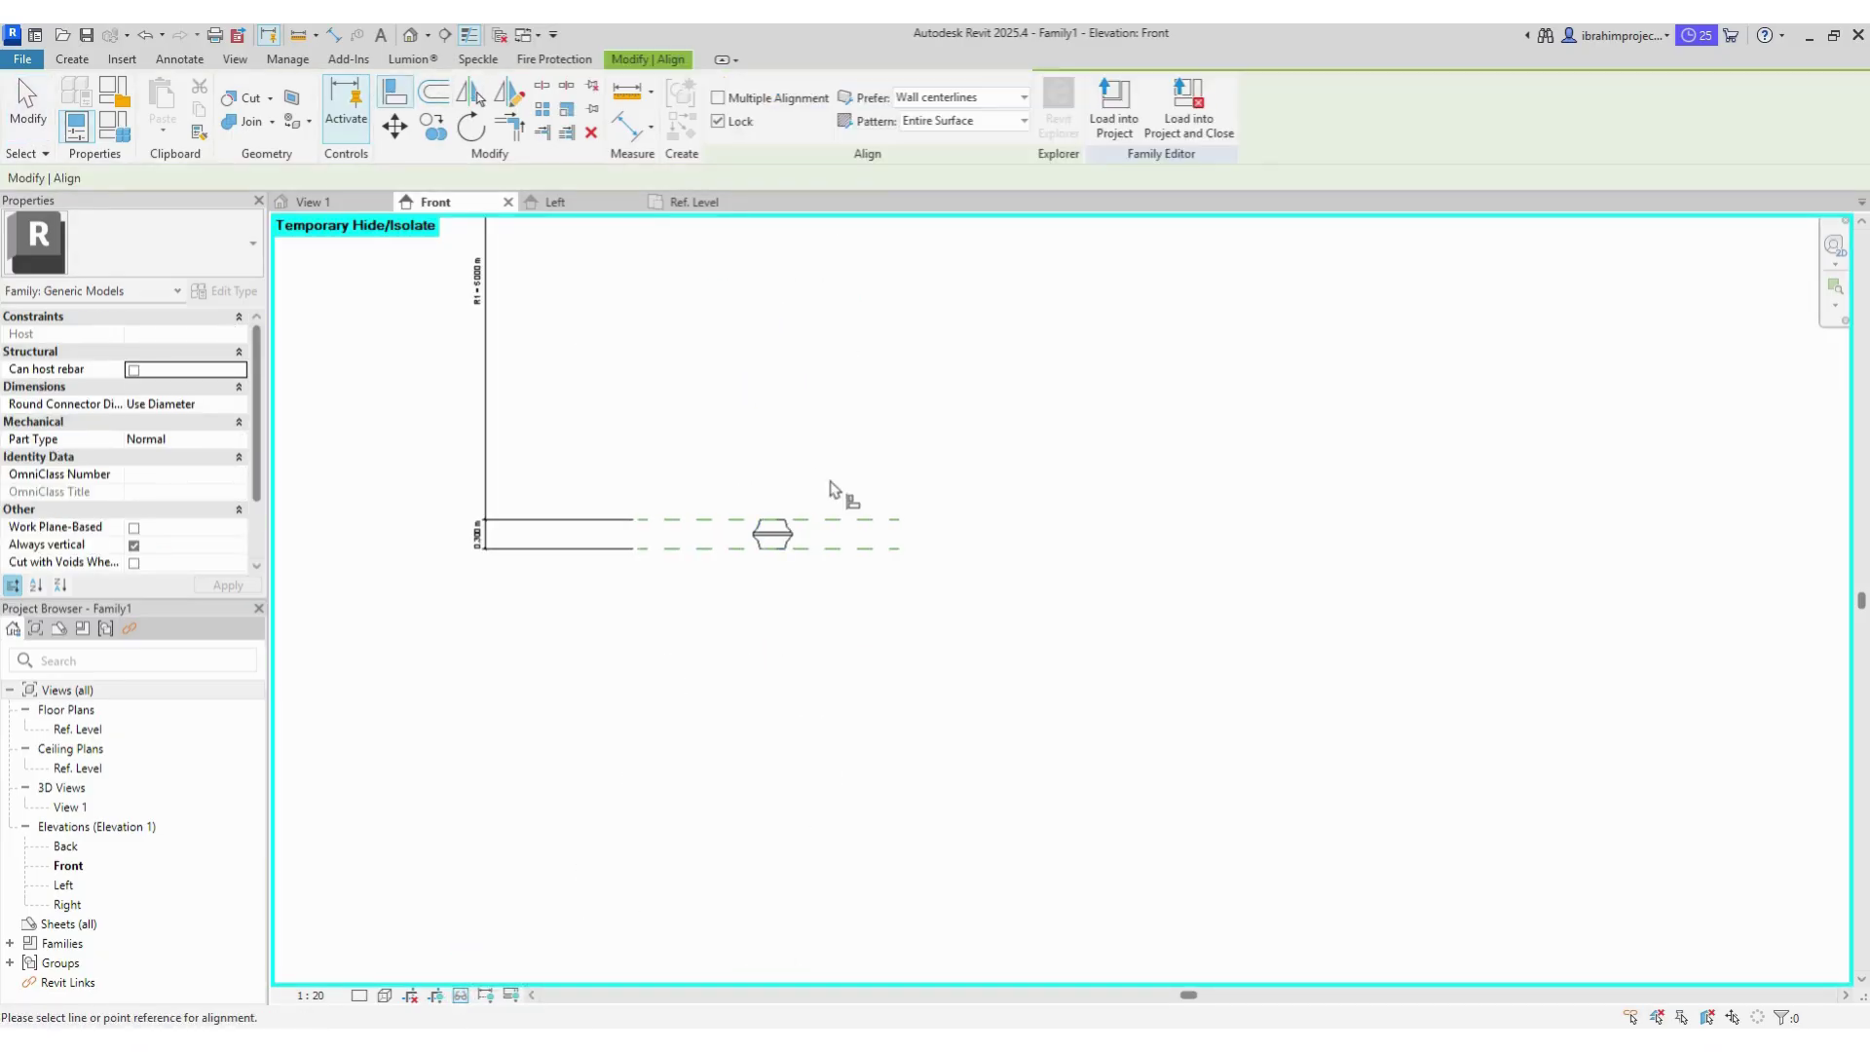
pyautogui.click(826, 522)
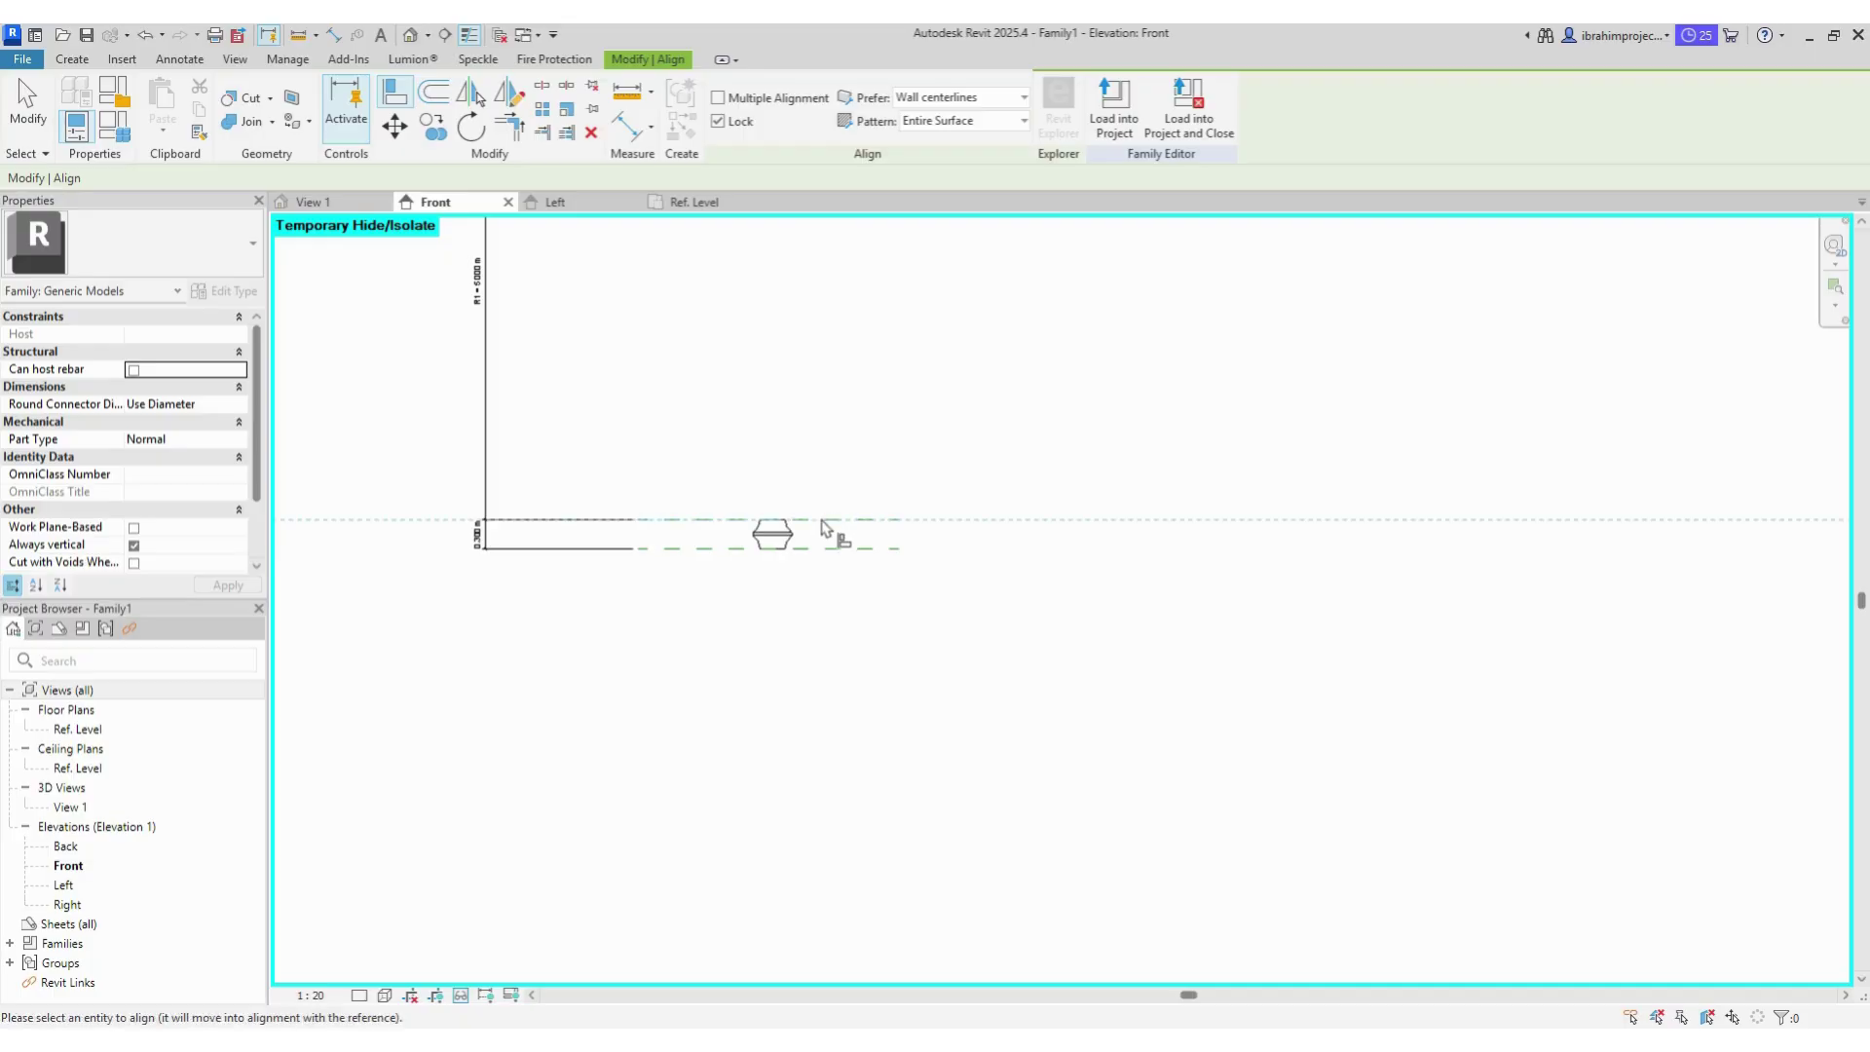
pyautogui.click(772, 531)
pyautogui.scroll(-2, 733, 367)
pyautogui.press('Escape')
pyautogui.press('Escape')
# Step: Copy the connector to the middle and bottom reference levels
pyautogui.click(750, 438)
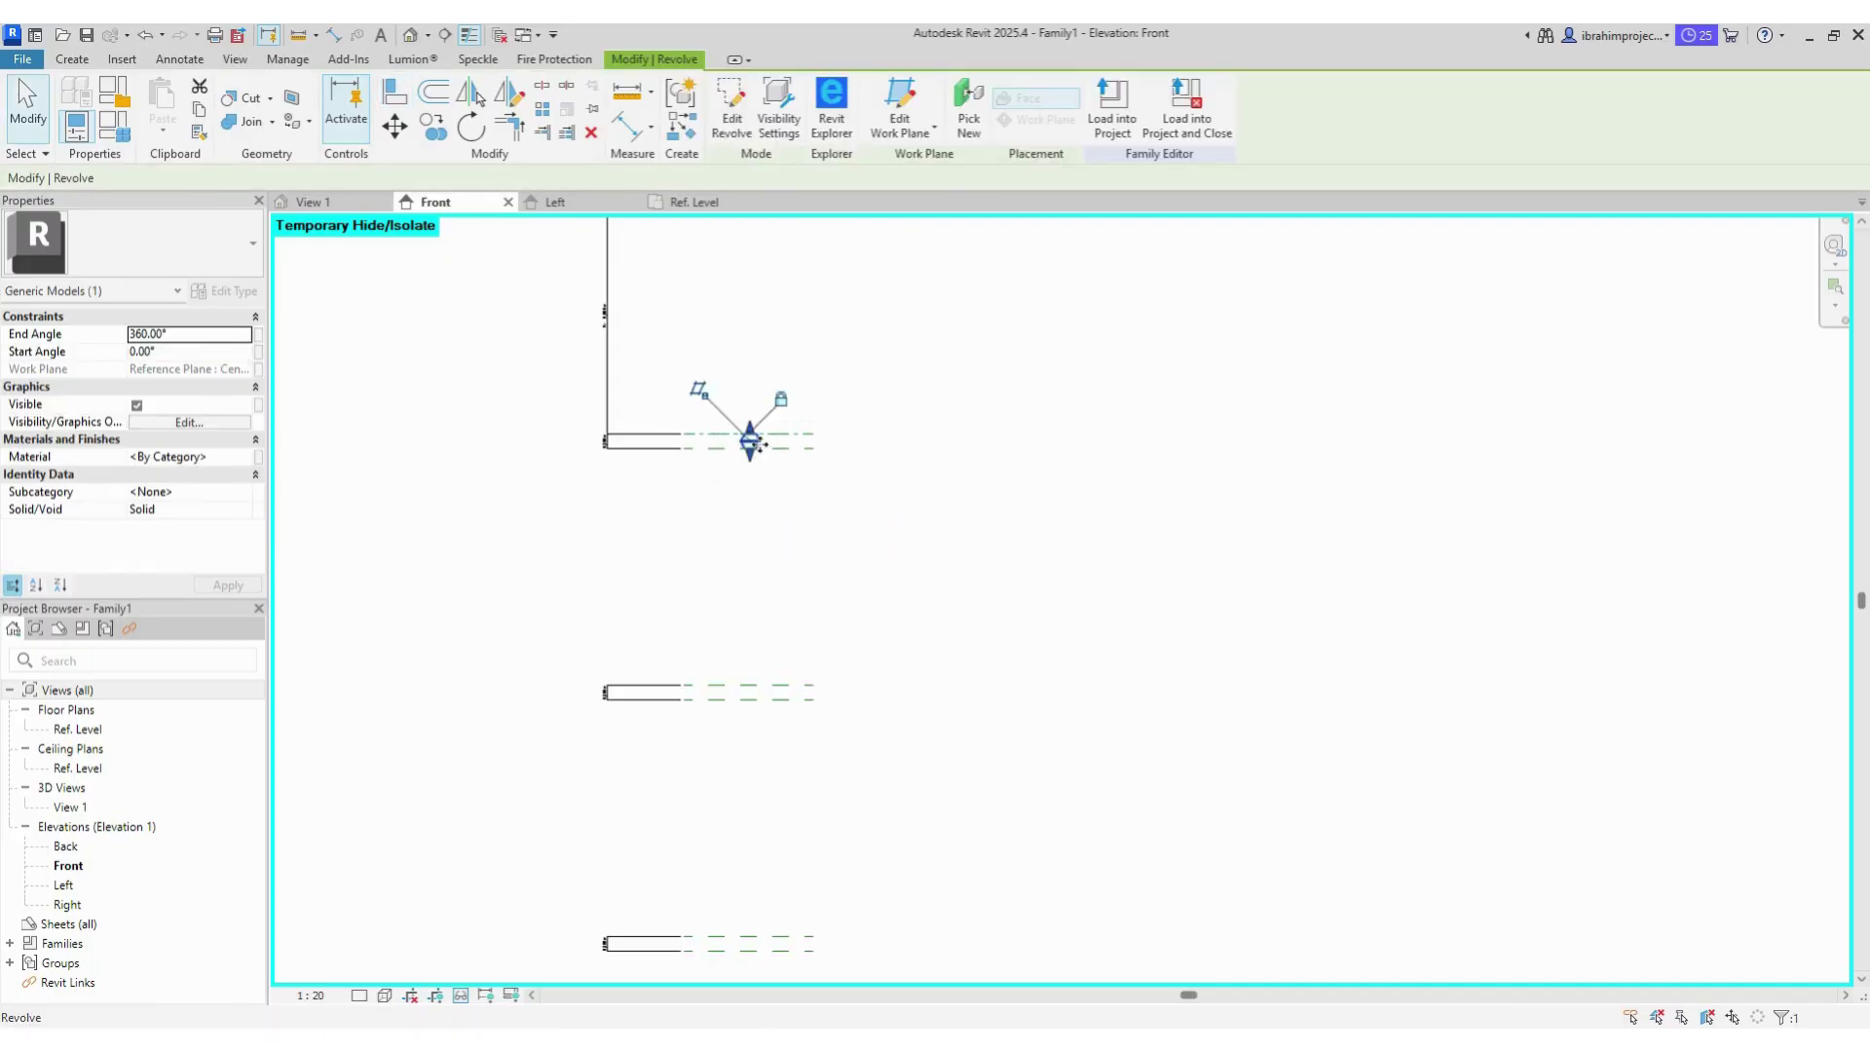
pyautogui.press('c')
pyautogui.press('o')
pyautogui.click(793, 436)
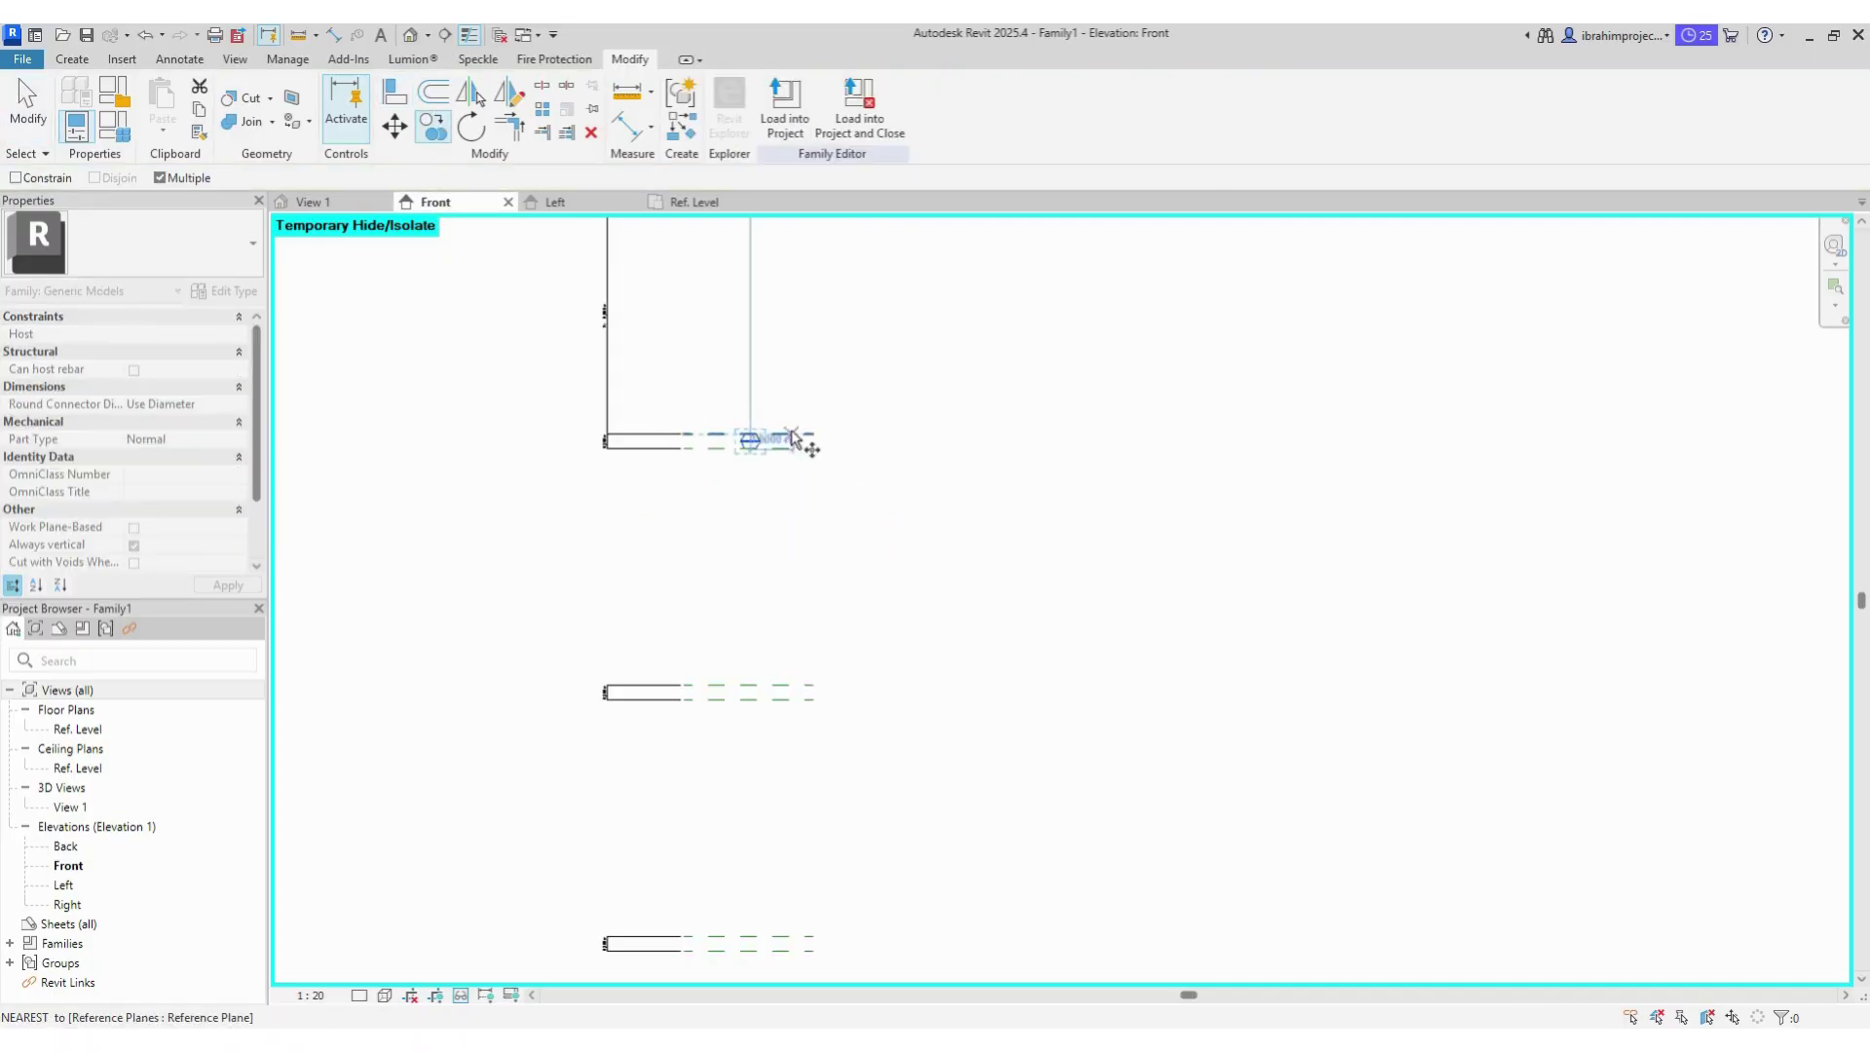
pyautogui.click(792, 687)
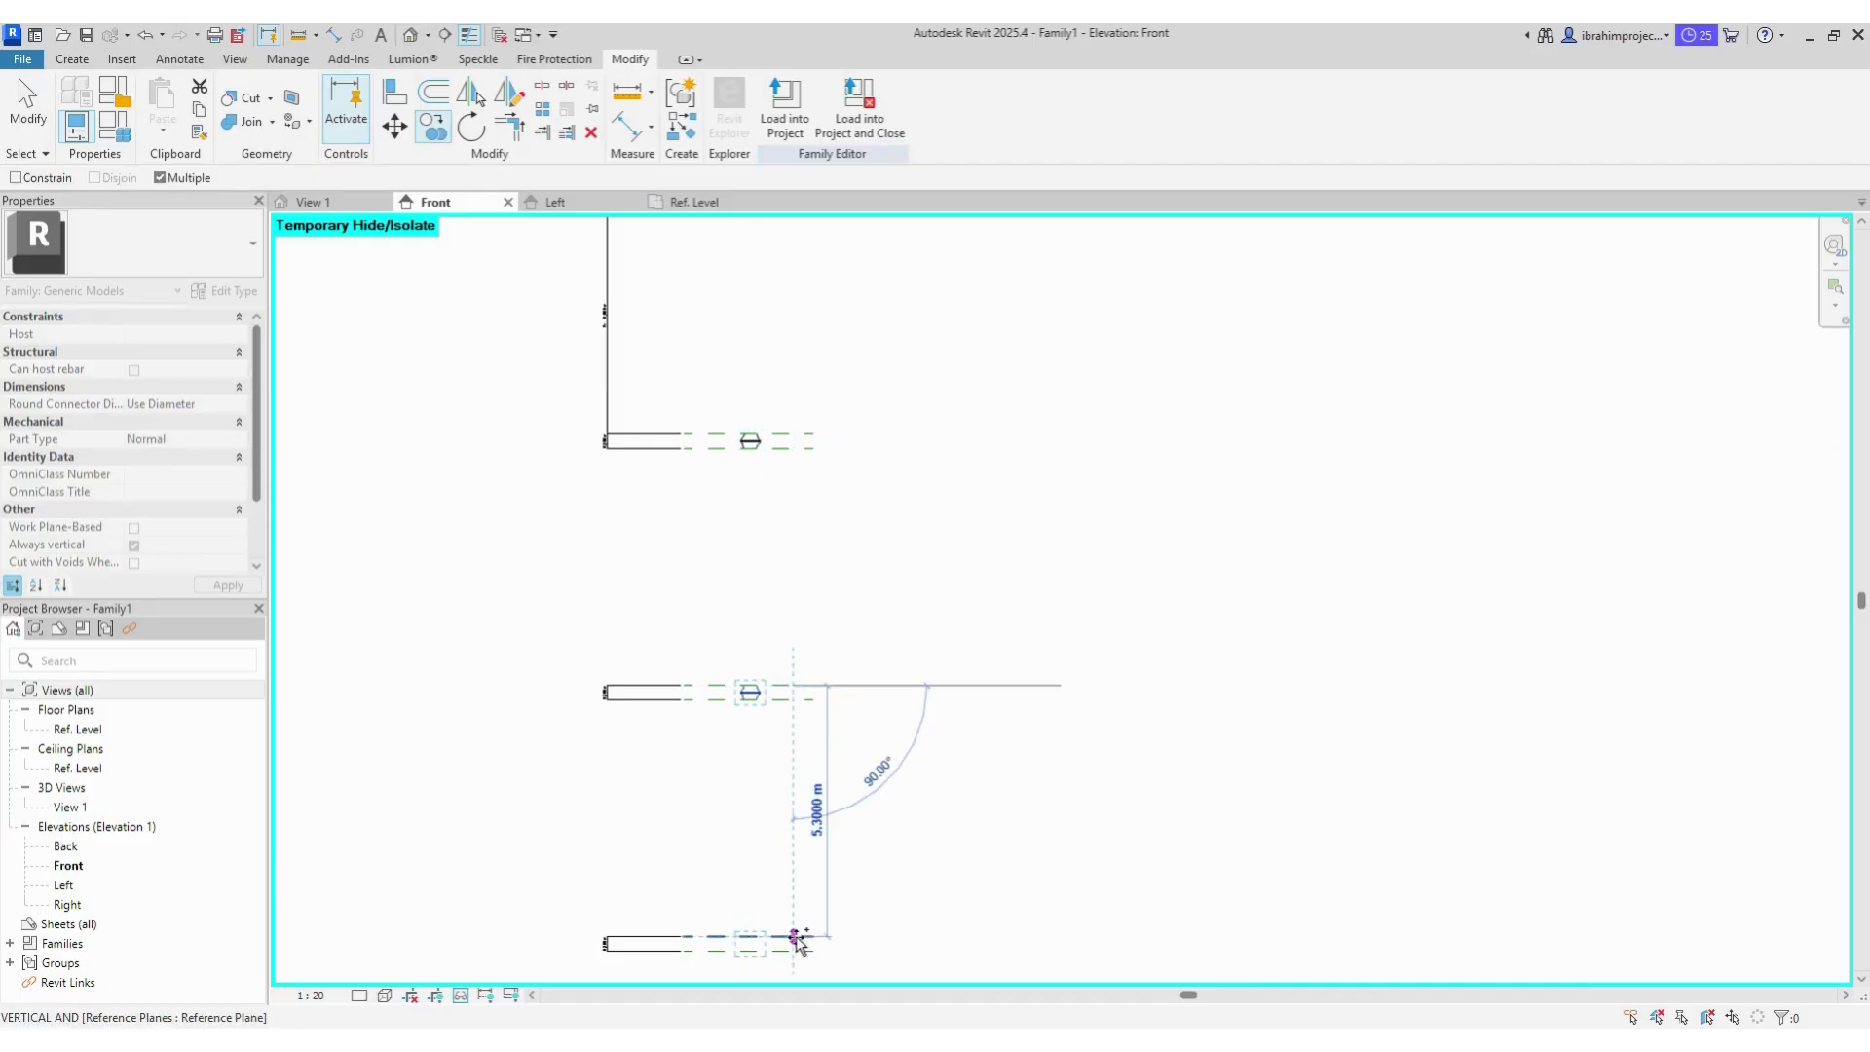
pyautogui.click(793, 940)
pyautogui.press('Escape')
pyautogui.press('Escape')
# Step: Align the middle and bottom connector copies to their reference planes
pyautogui.scroll(-2, 776, 546)
pyautogui.scroll(-1, 784, 750)
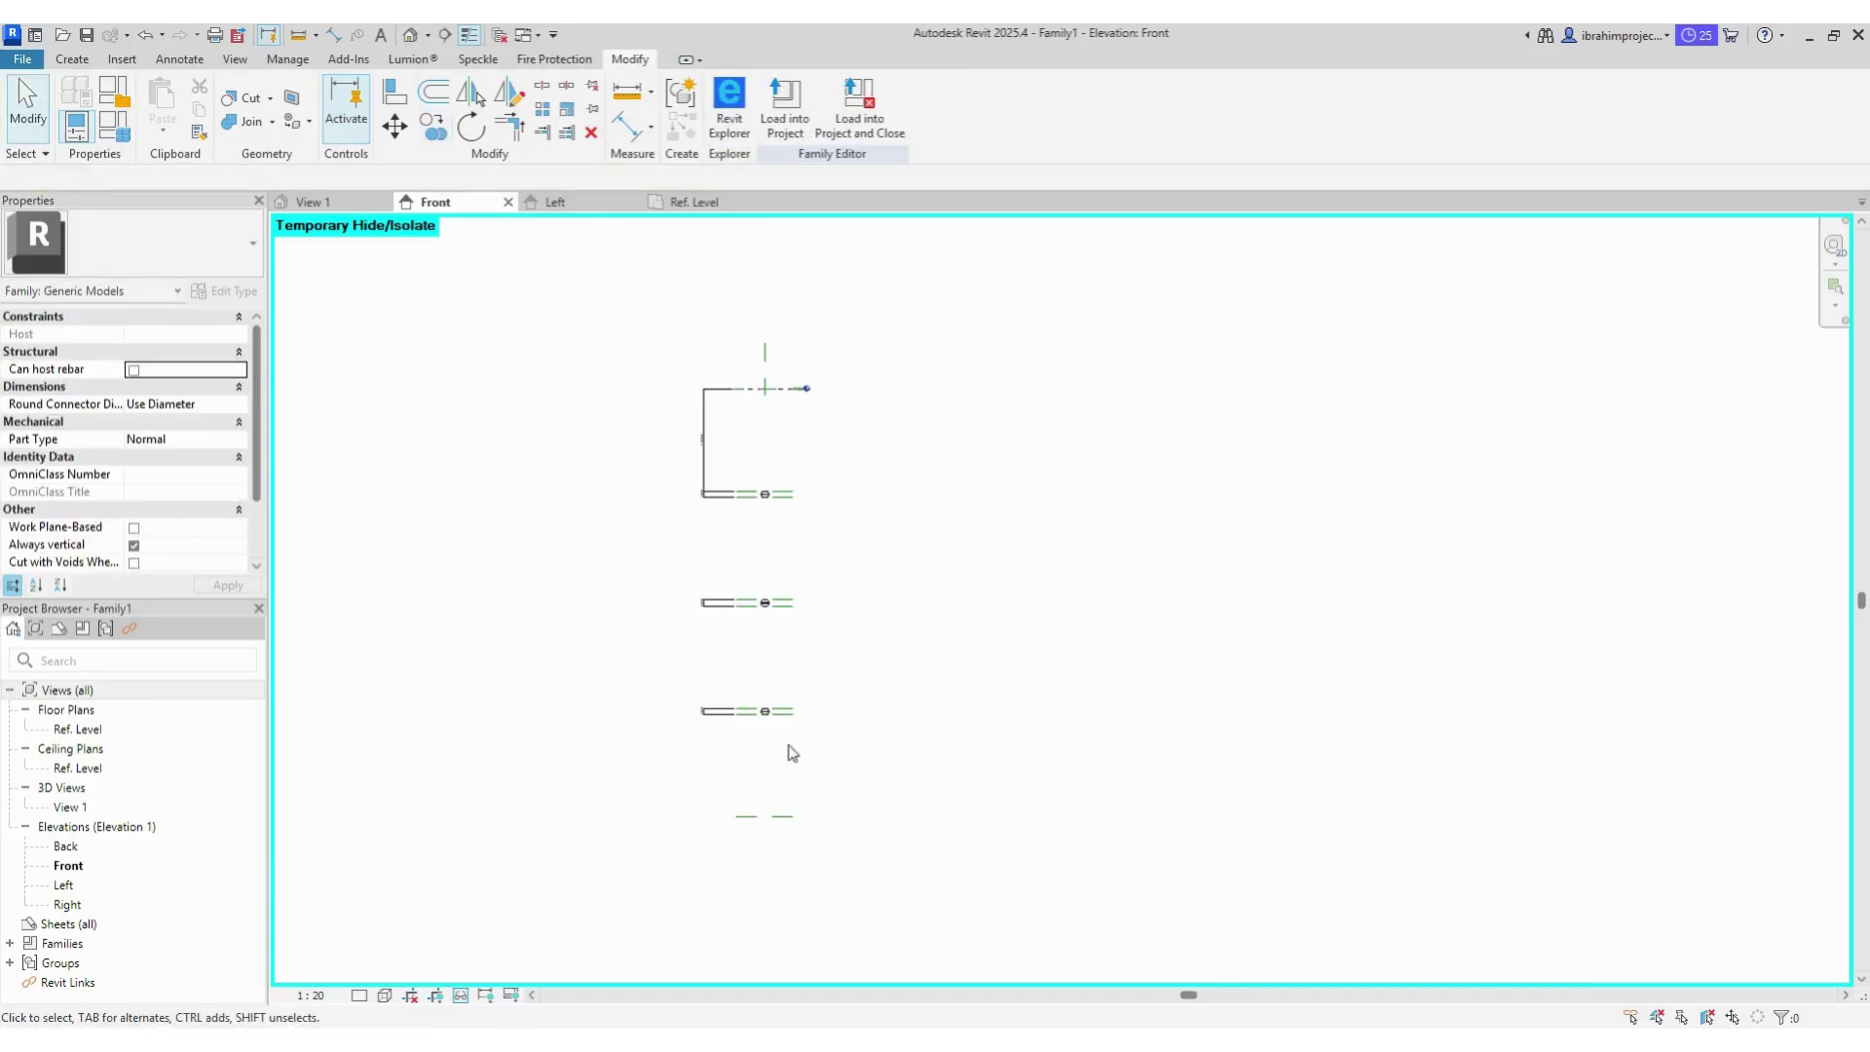
pyautogui.scroll(1, 785, 753)
pyautogui.scroll(2, 761, 461)
pyautogui.click(433, 93)
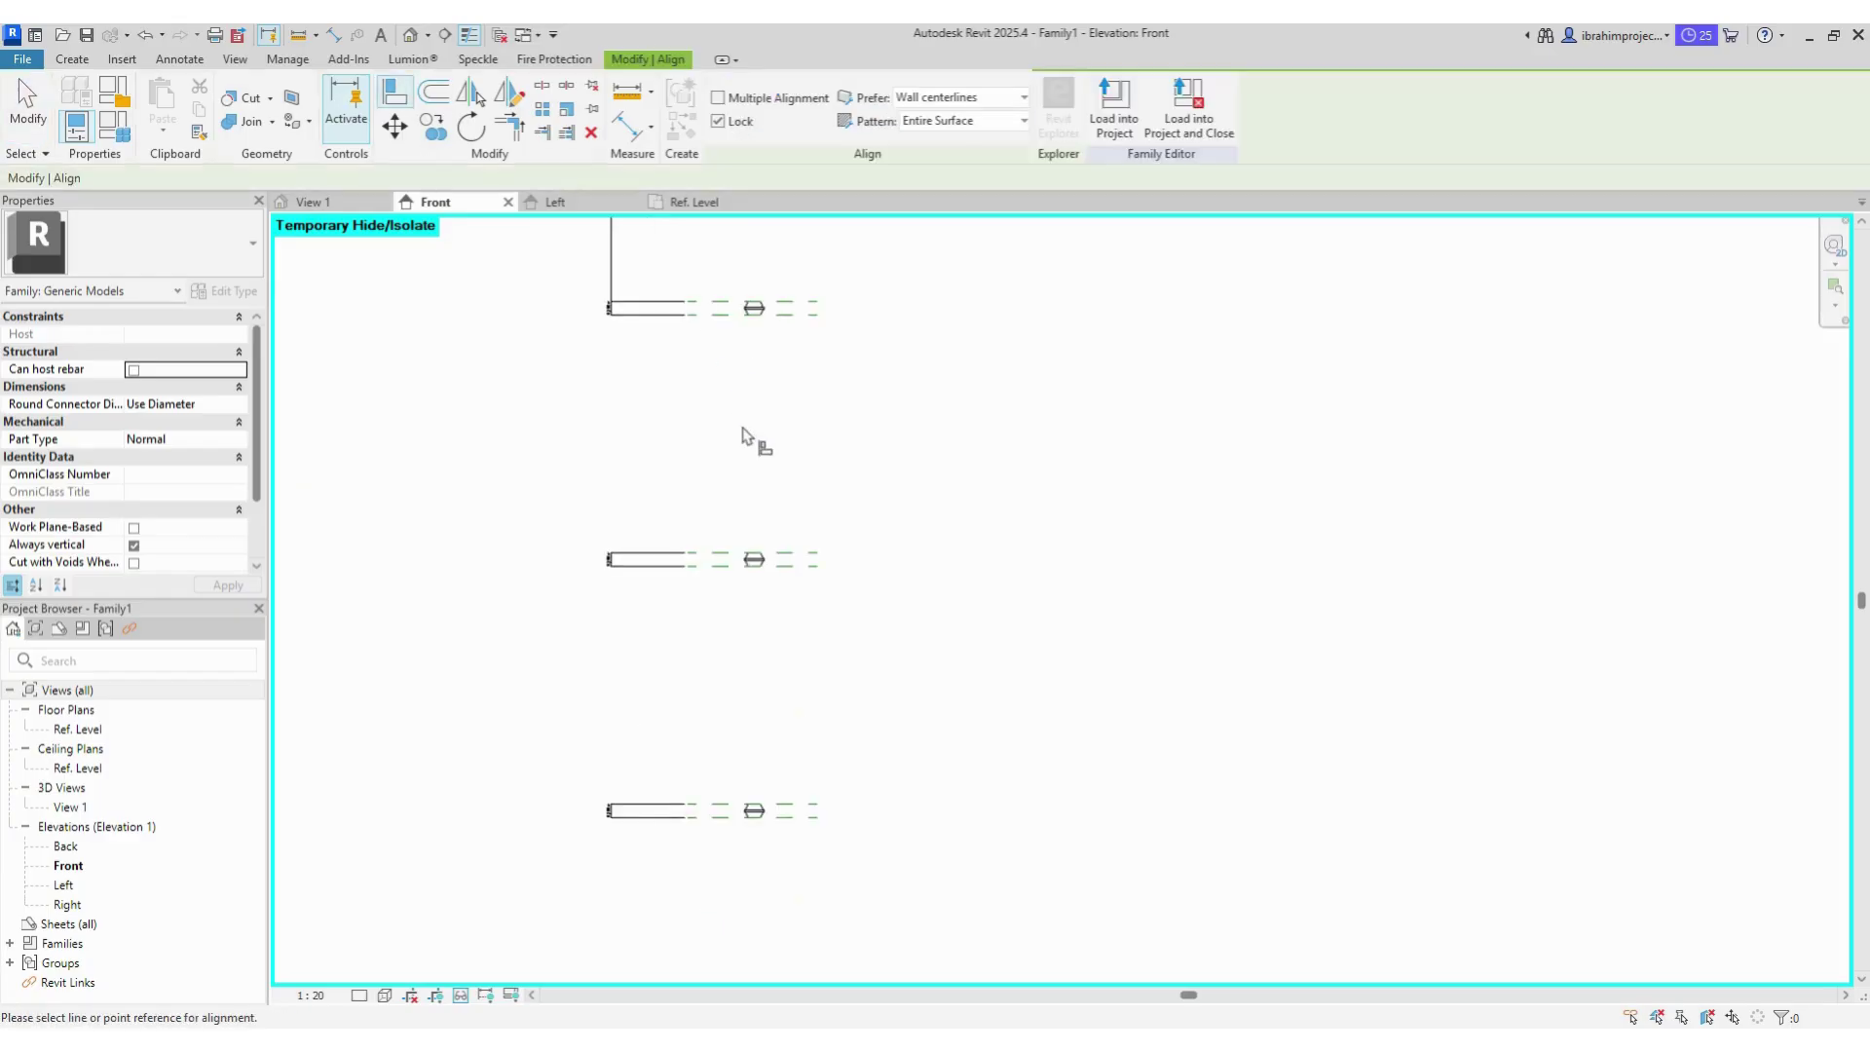
pyautogui.click(814, 559)
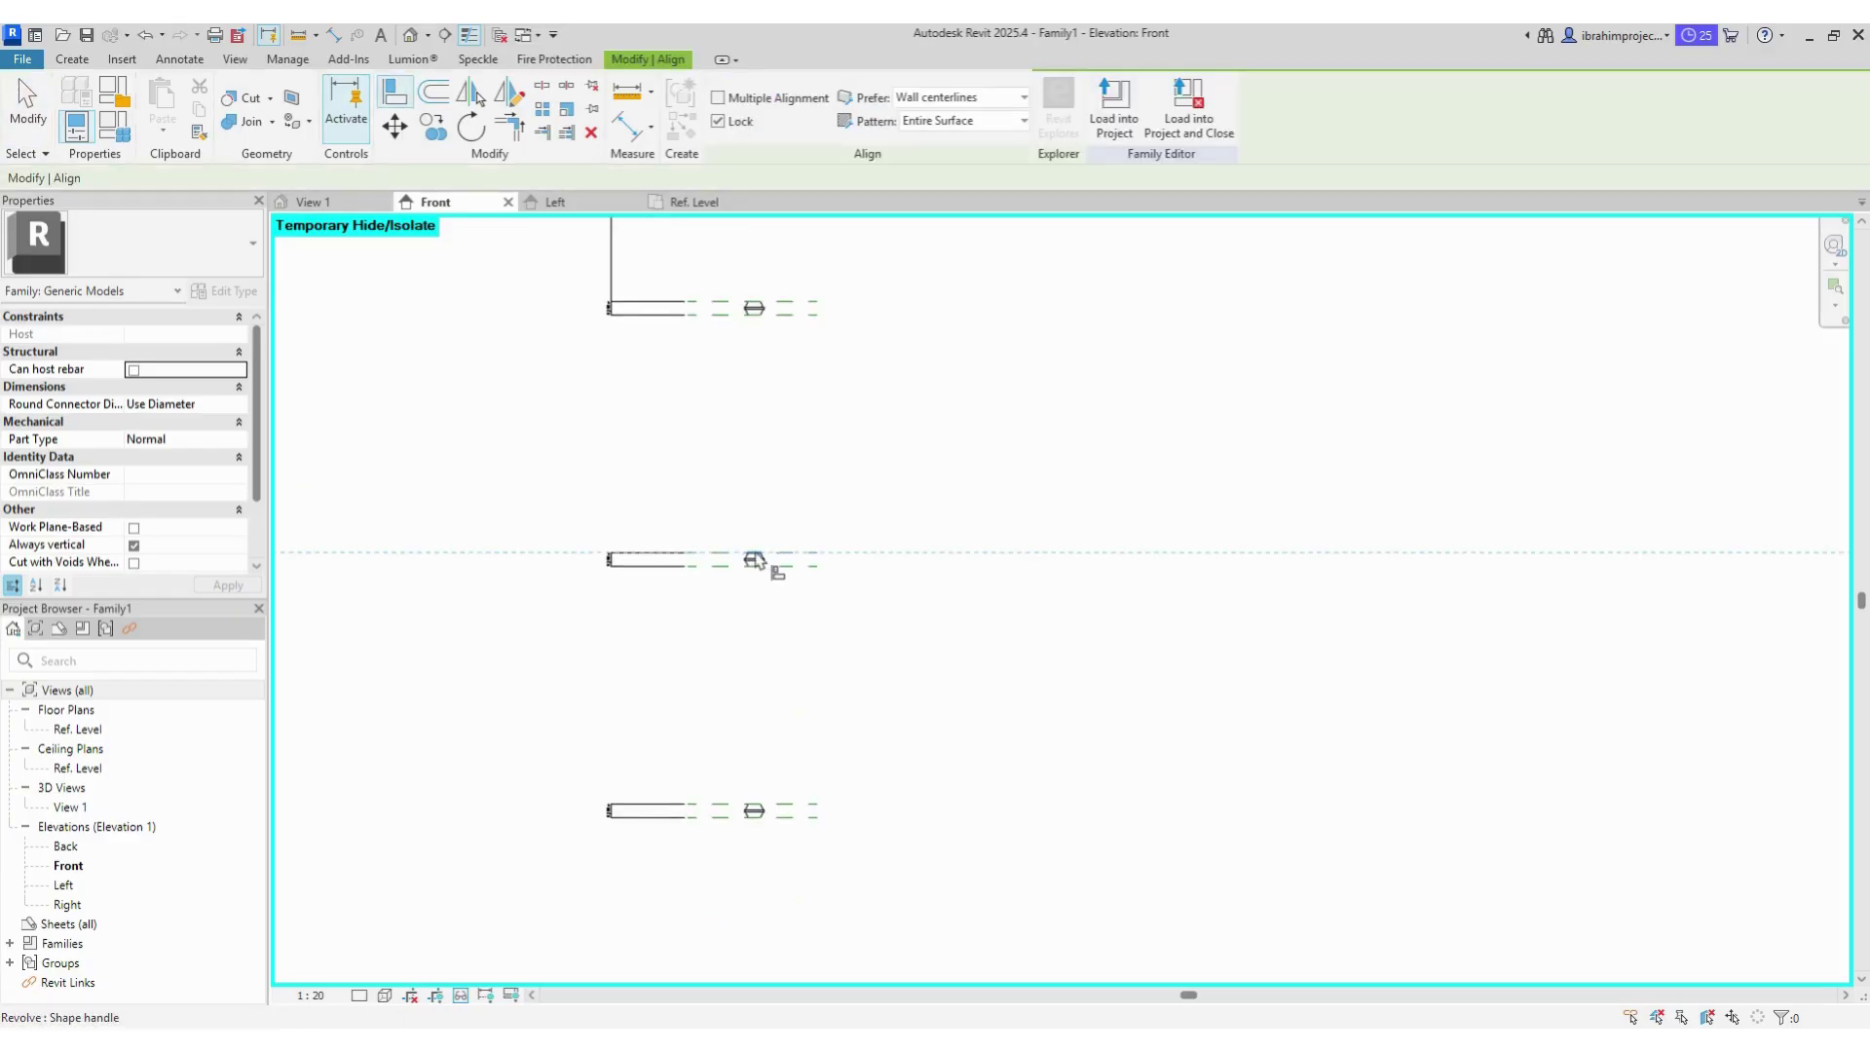
pyautogui.click(798, 812)
pyautogui.click(759, 810)
pyautogui.scroll(-1, 784, 589)
pyautogui.scroll(-1, 784, 589)
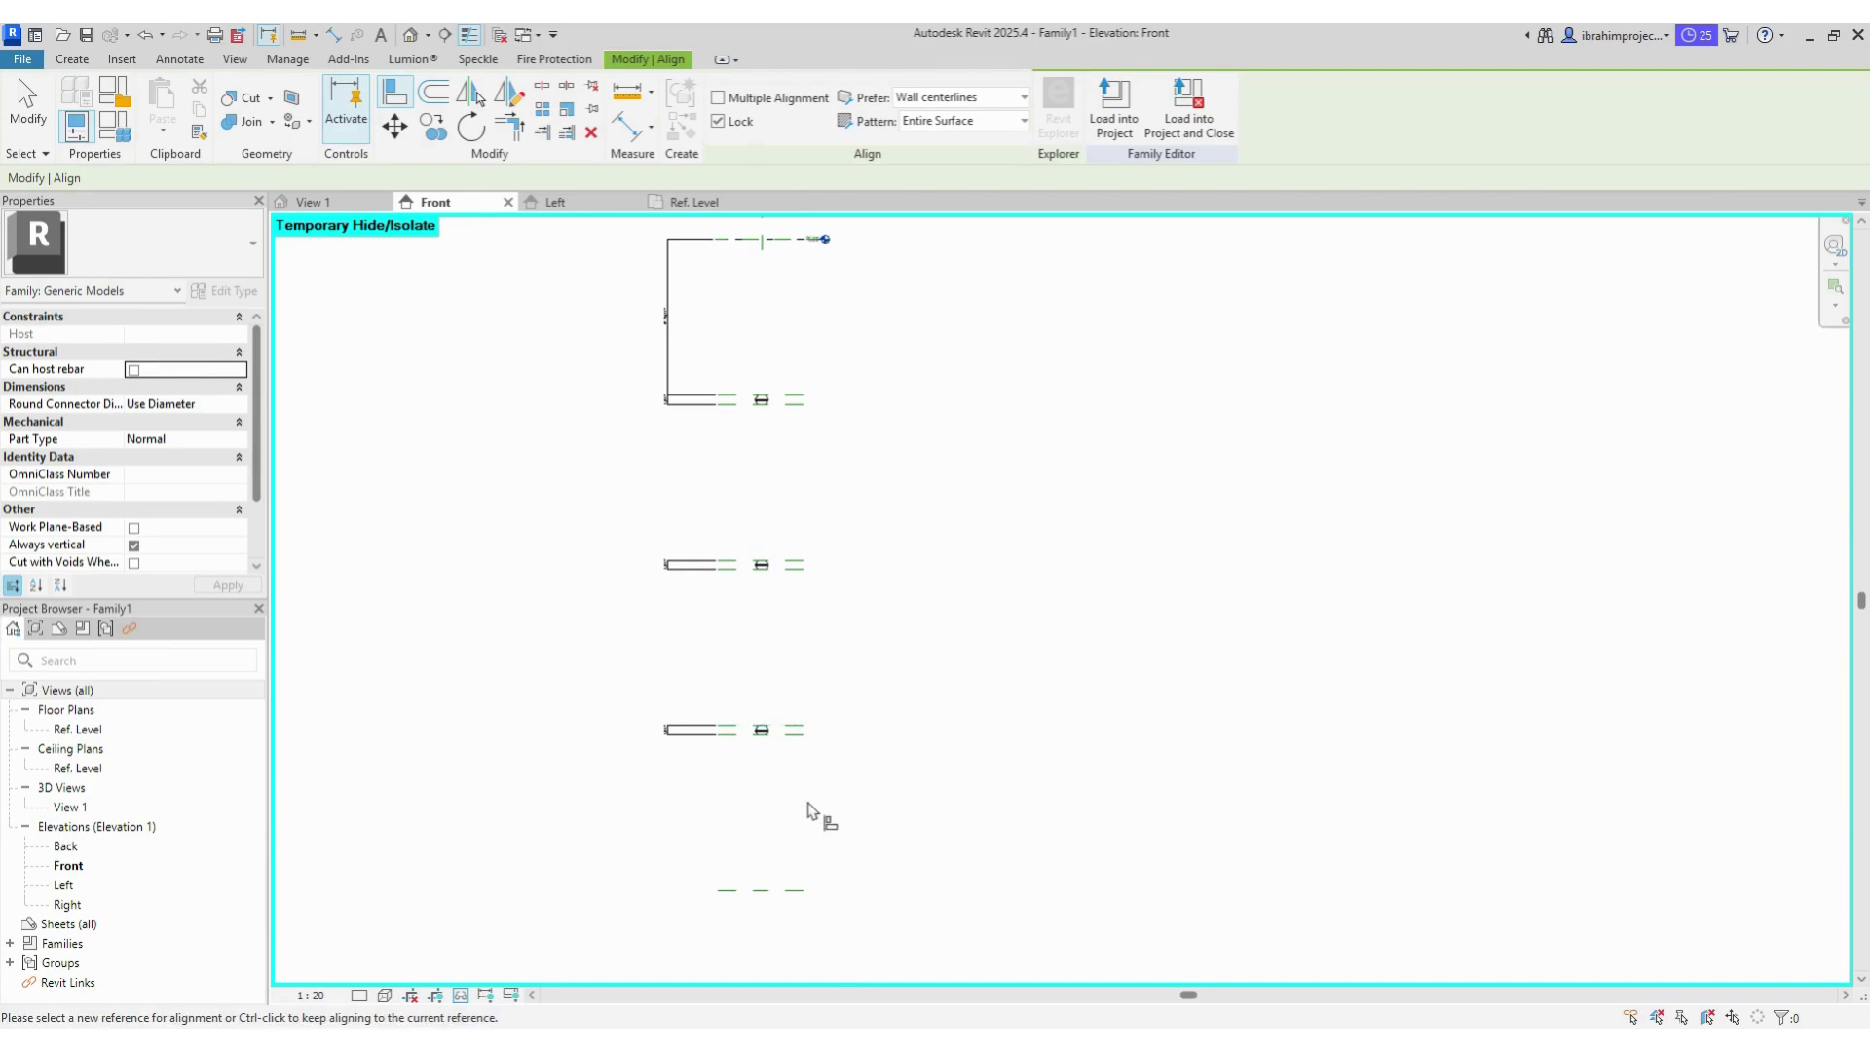
pyautogui.press('Escape')
# Step: Reset temporary hide/isolate so all elements show again
pyautogui.click(461, 994)
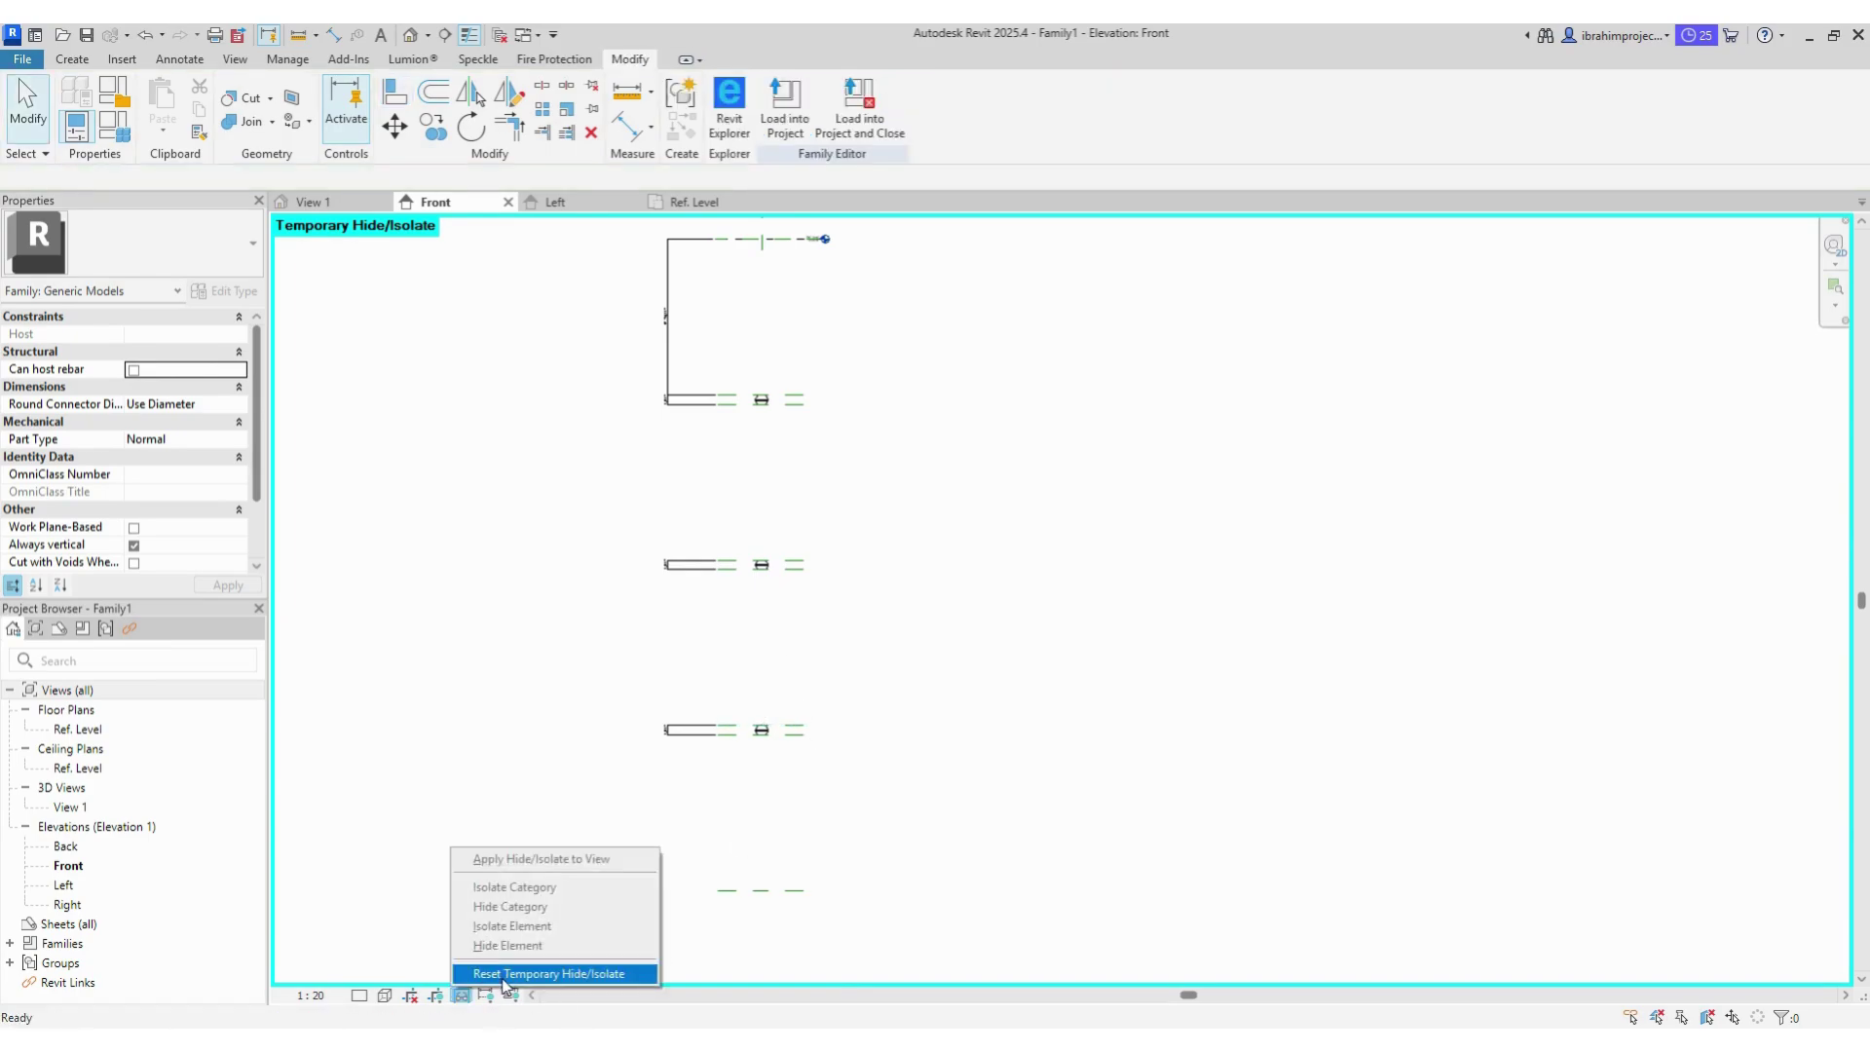
pyautogui.click(508, 973)
pyautogui.scroll(1, 769, 429)
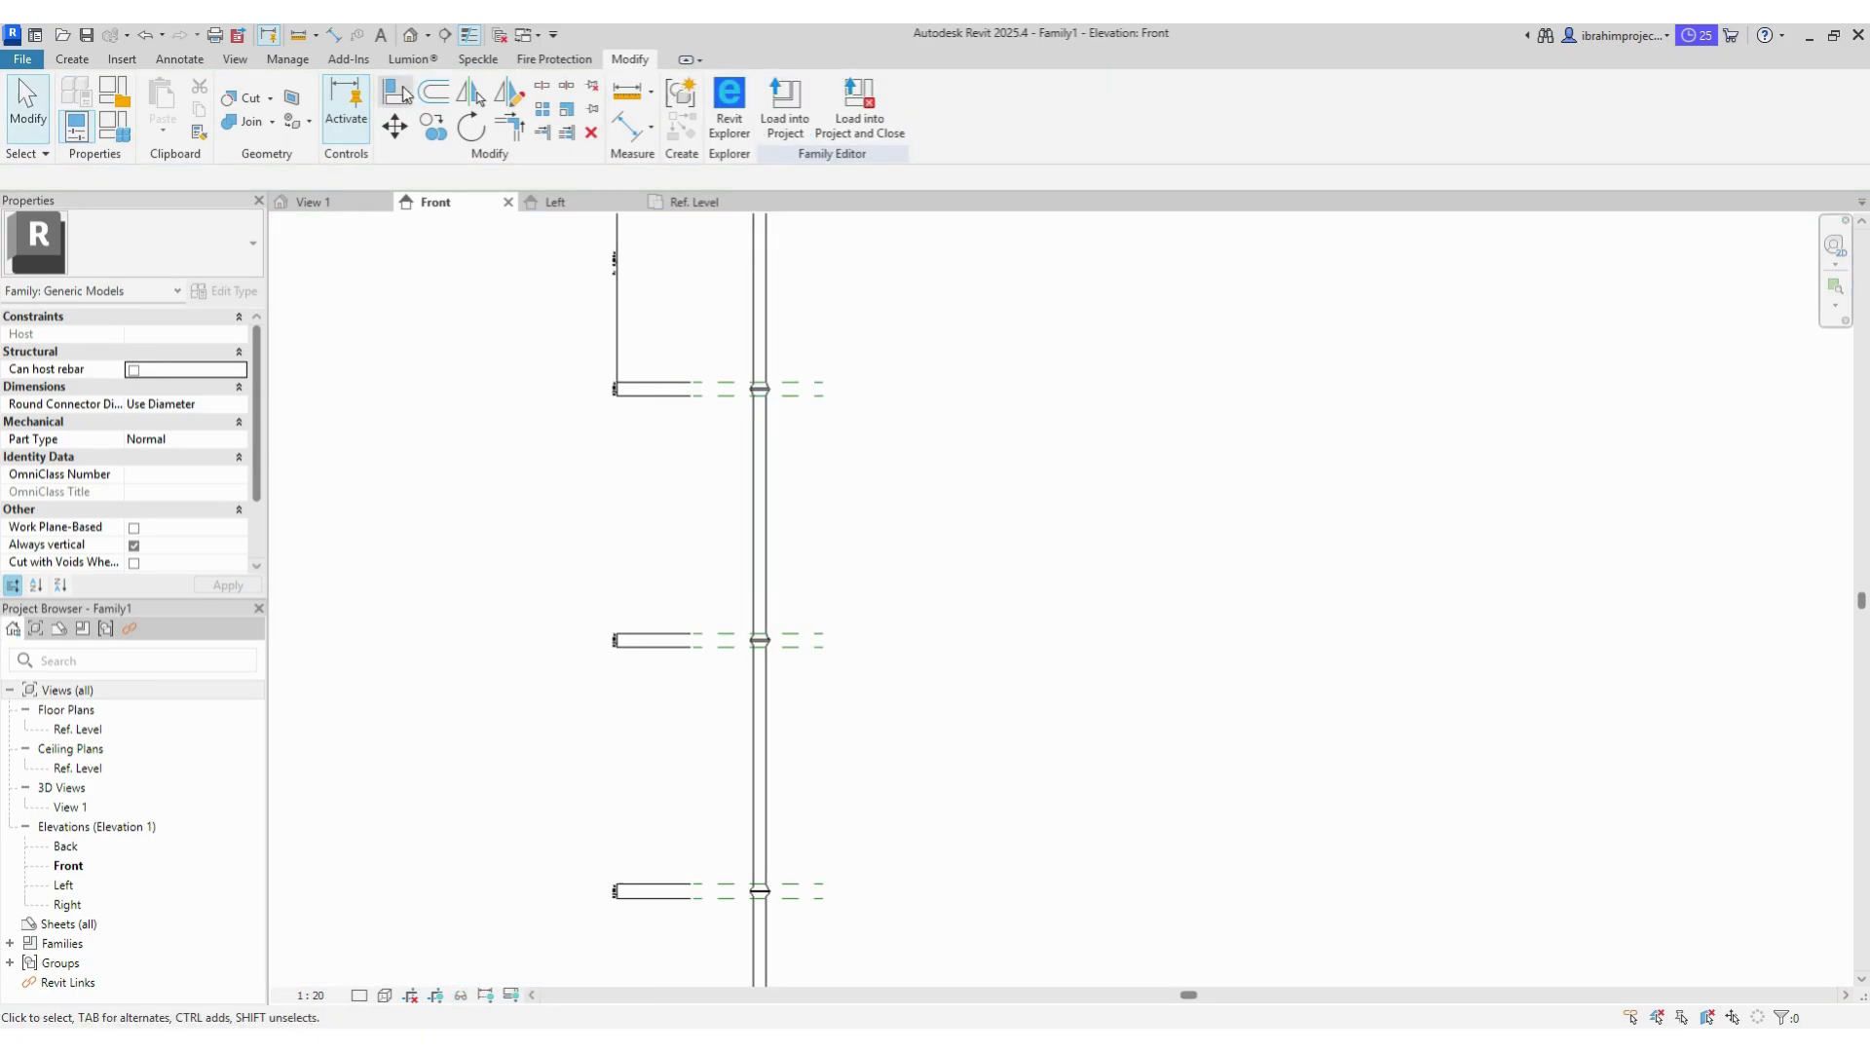
# Step: Add an aligned dimension for the spacing between the top two reference planes
pyautogui.click(333, 35)
pyautogui.scroll(1, 703, 434)
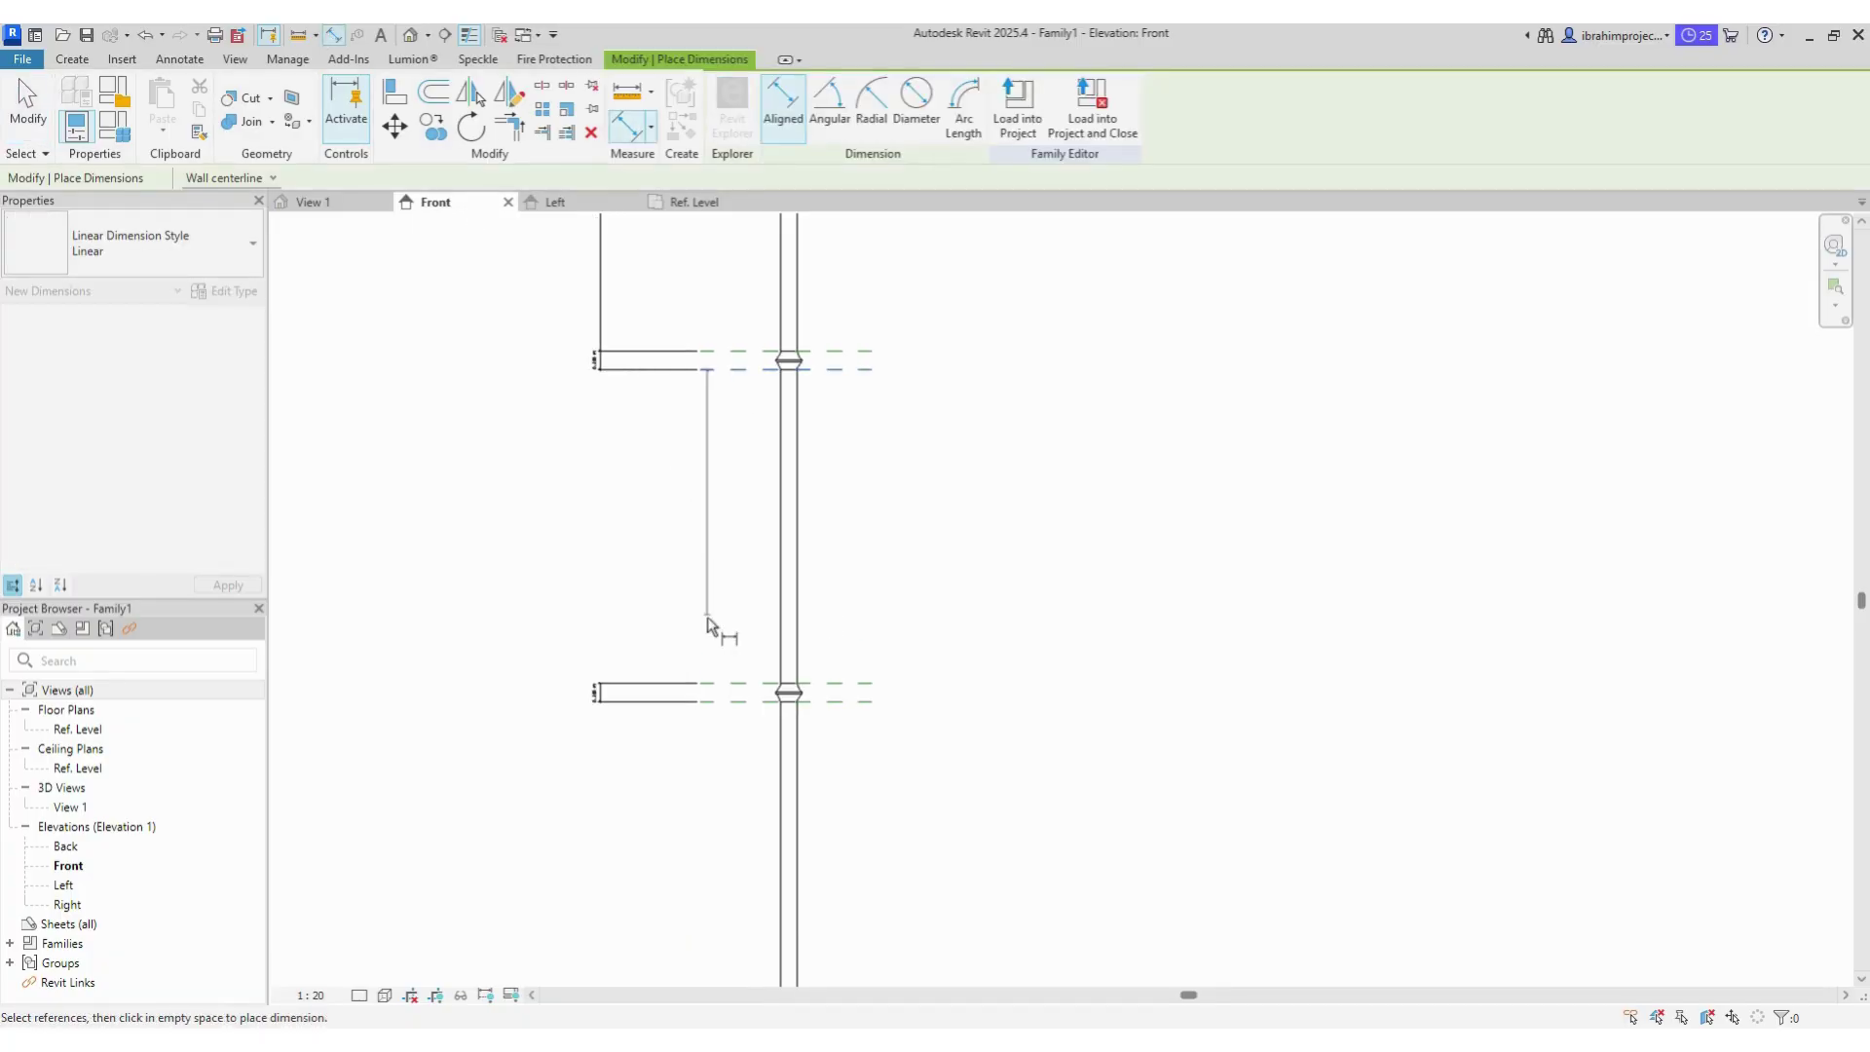
pyautogui.click(738, 378)
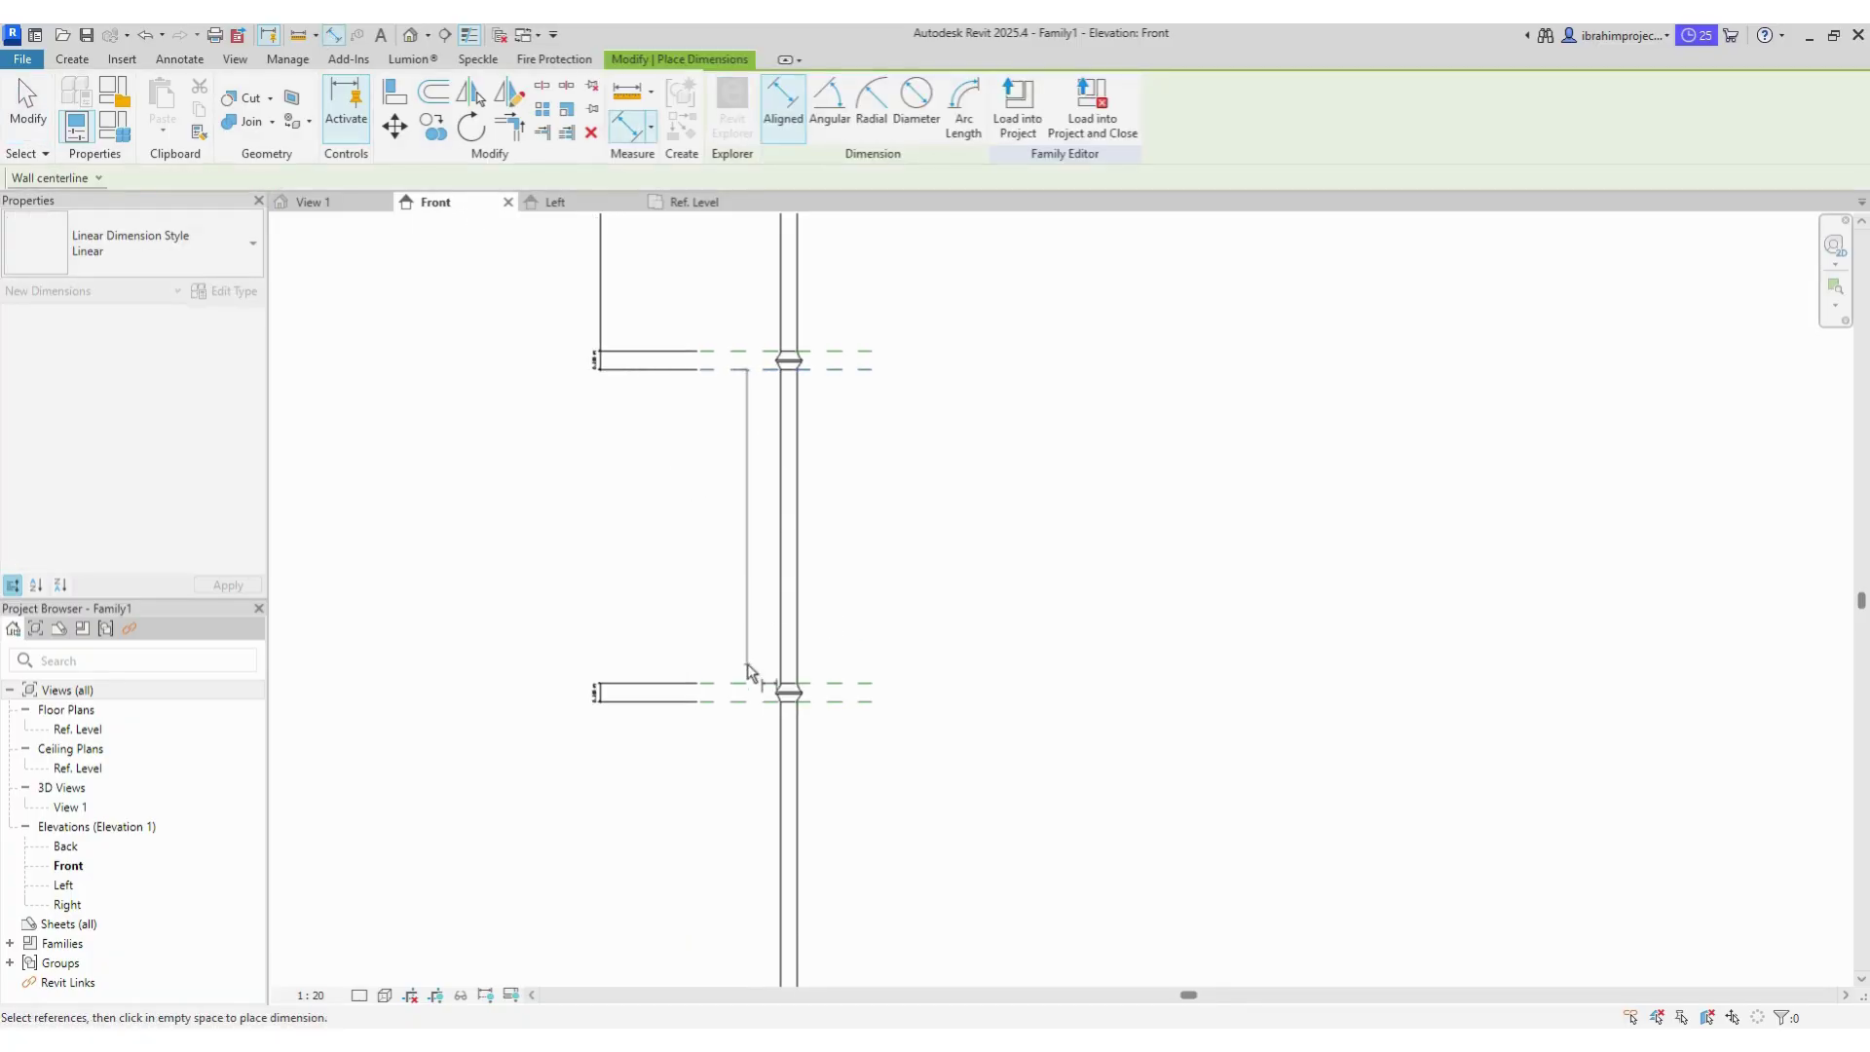
pyautogui.click(599, 645)
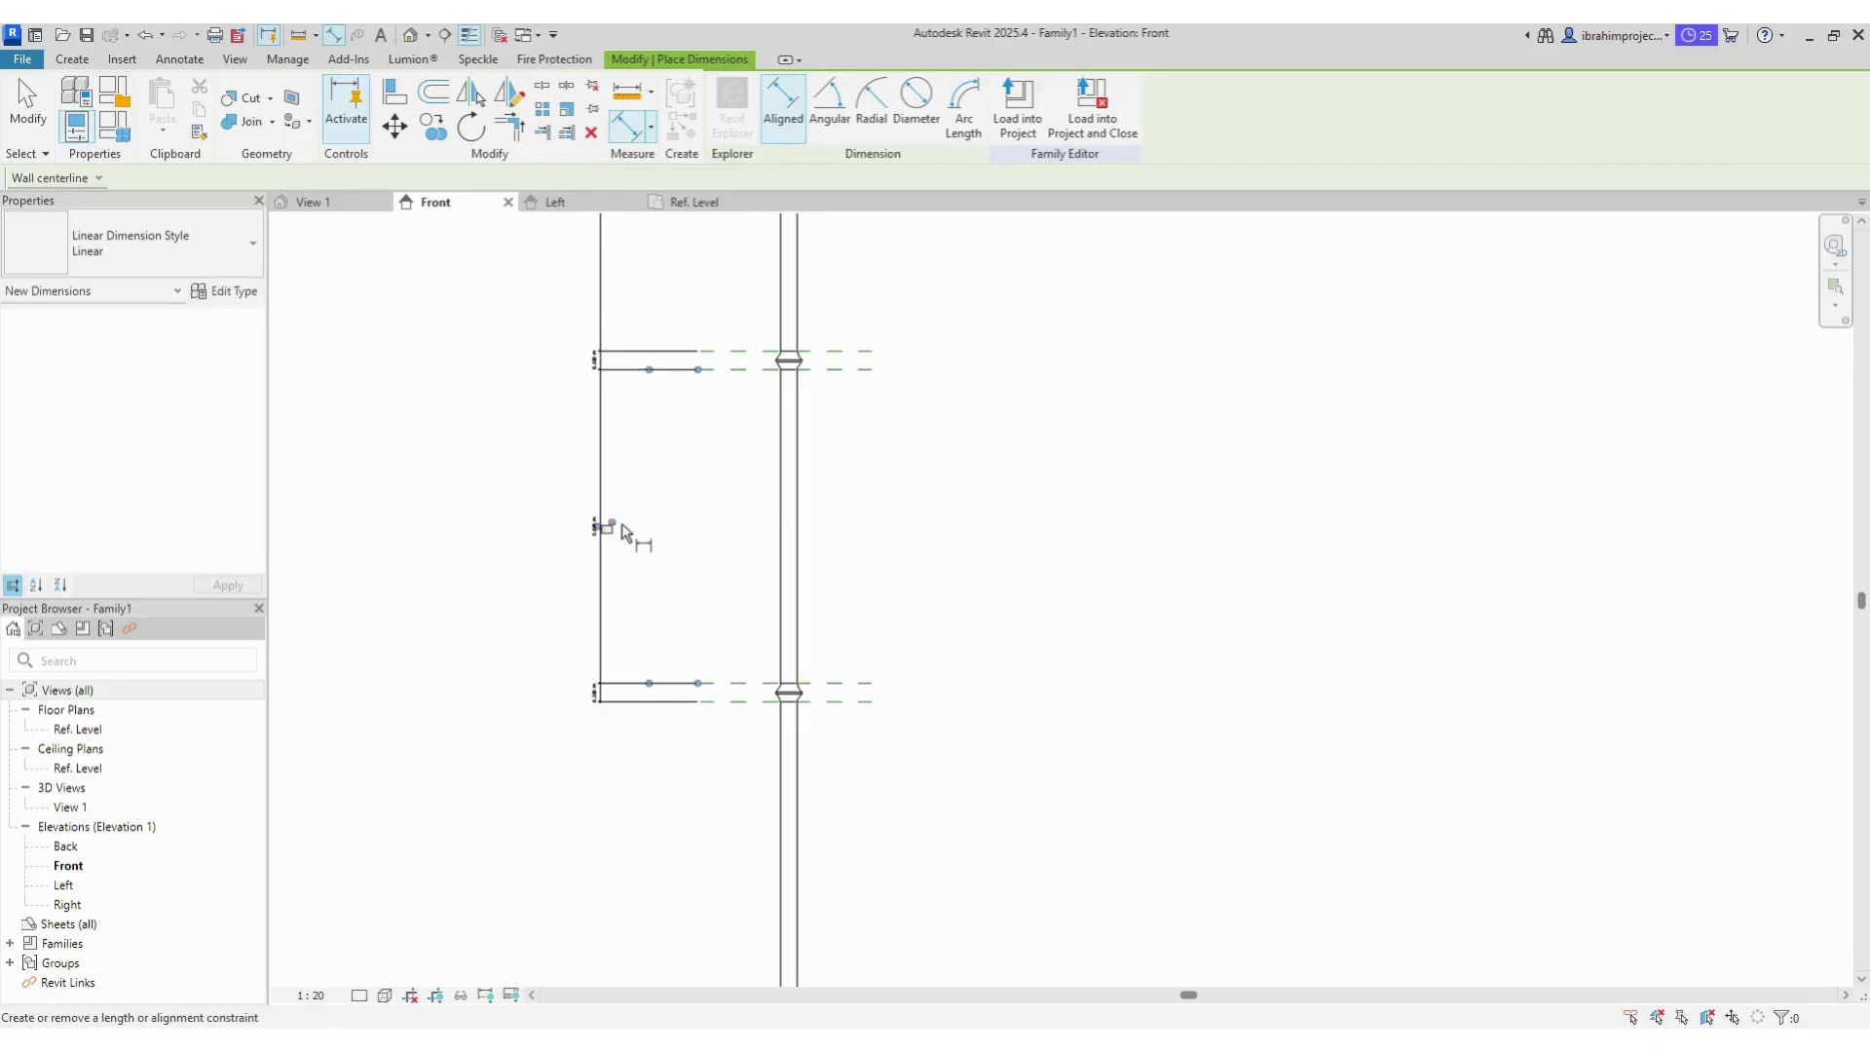
pyautogui.scroll(-1, 660, 472)
pyautogui.scroll(1, 658, 628)
# Step: Add aligned spacing dimensions between the lower reference planes
pyautogui.click(721, 541)
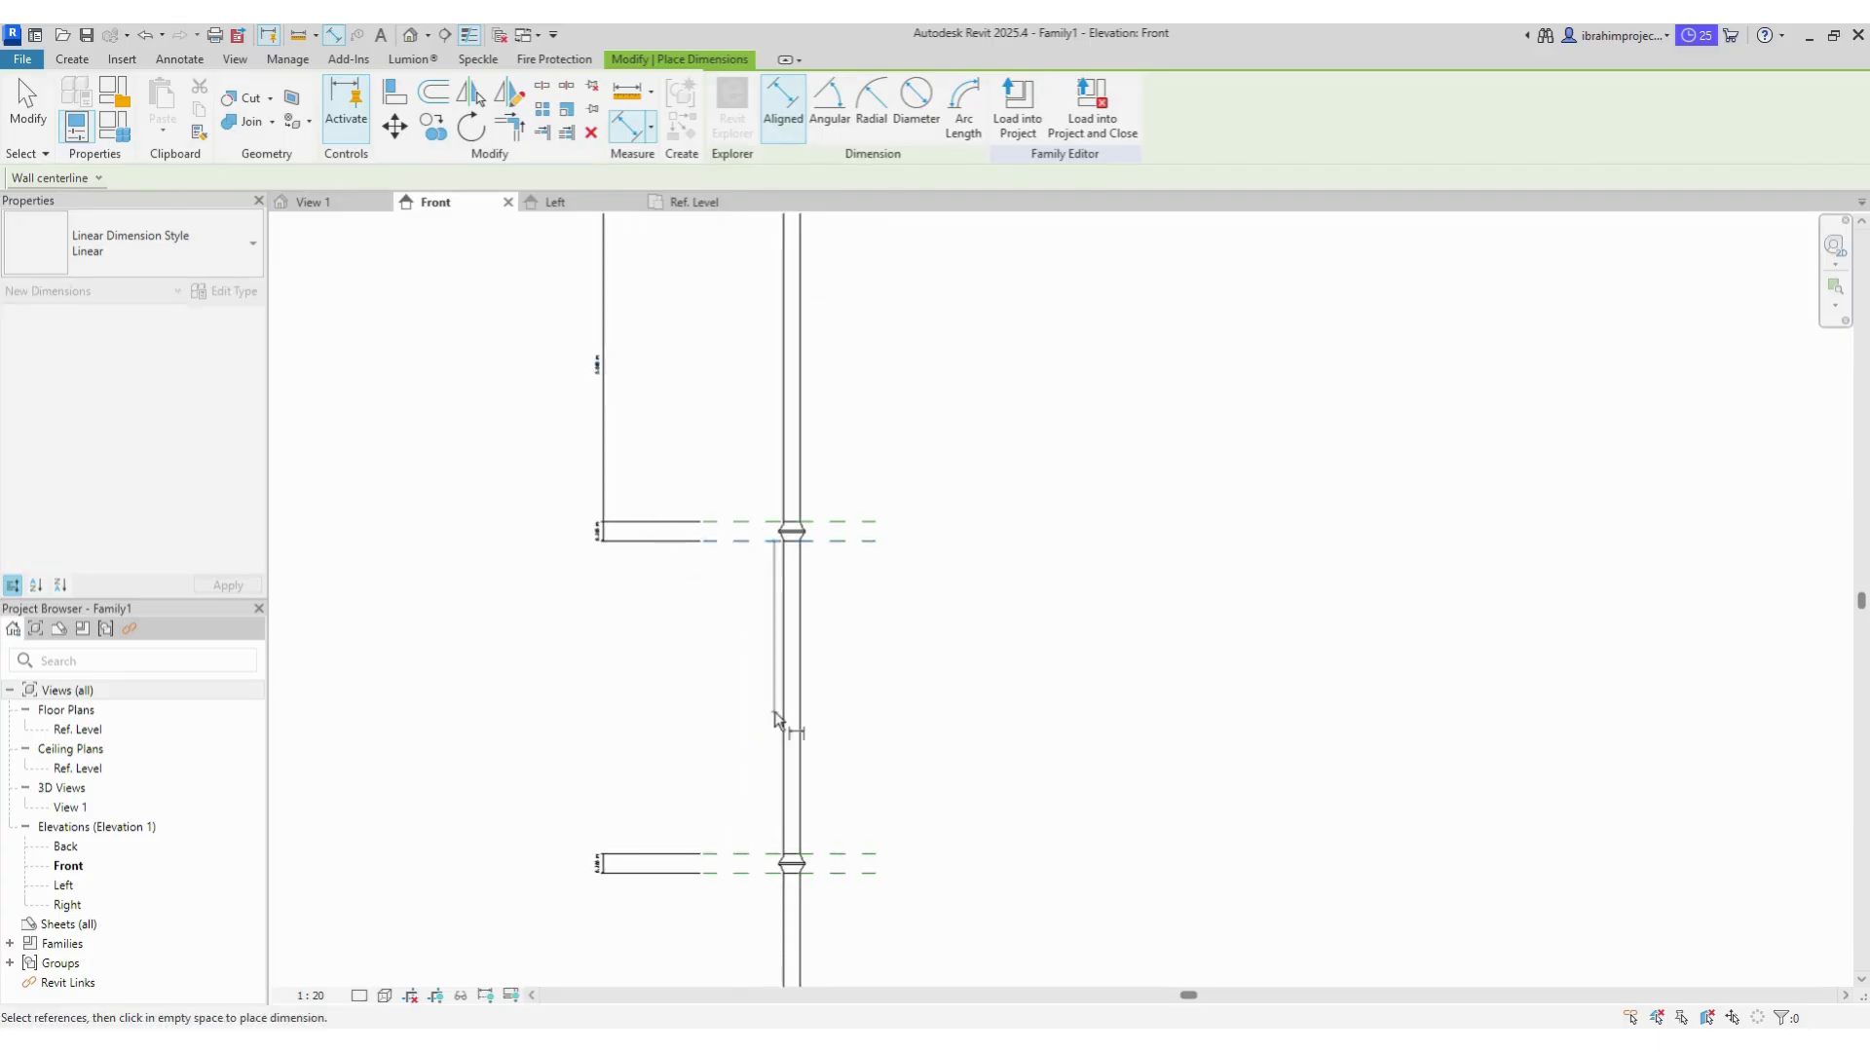
pyautogui.click(612, 808)
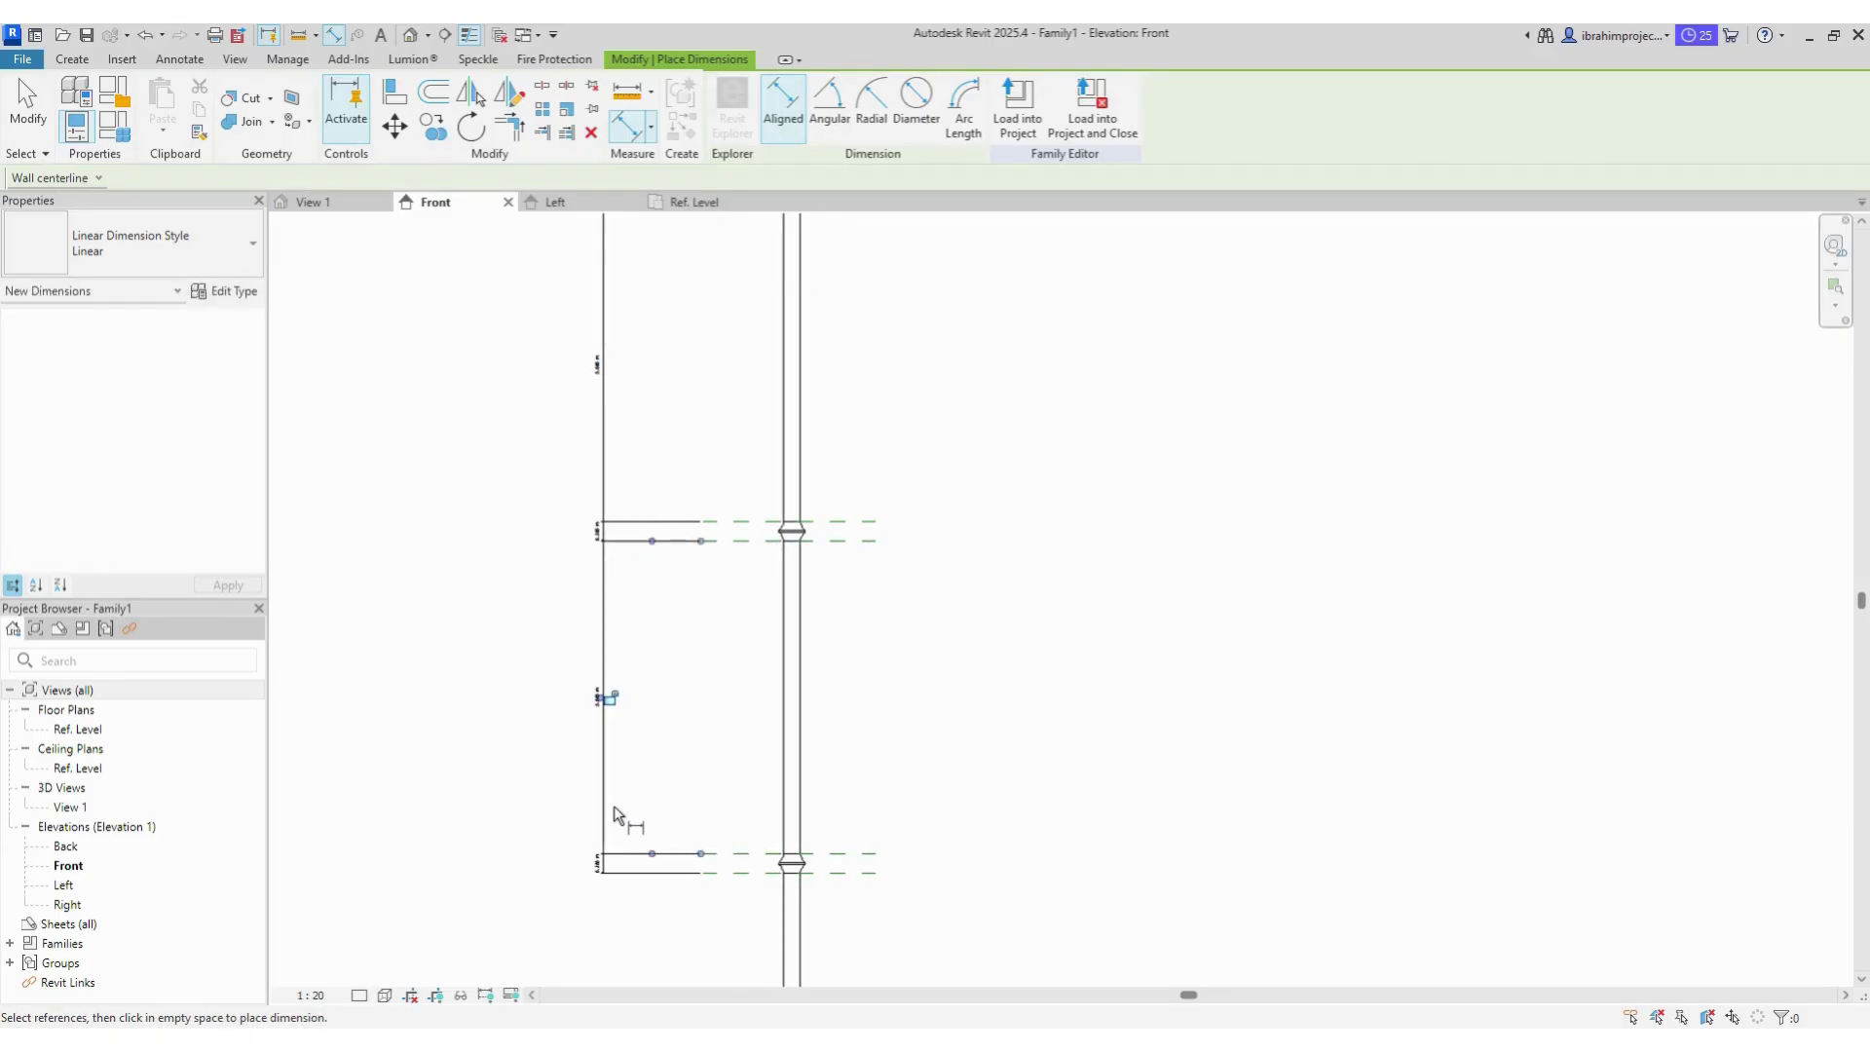
pyautogui.scroll(-1, 634, 530)
pyautogui.scroll(1, 756, 670)
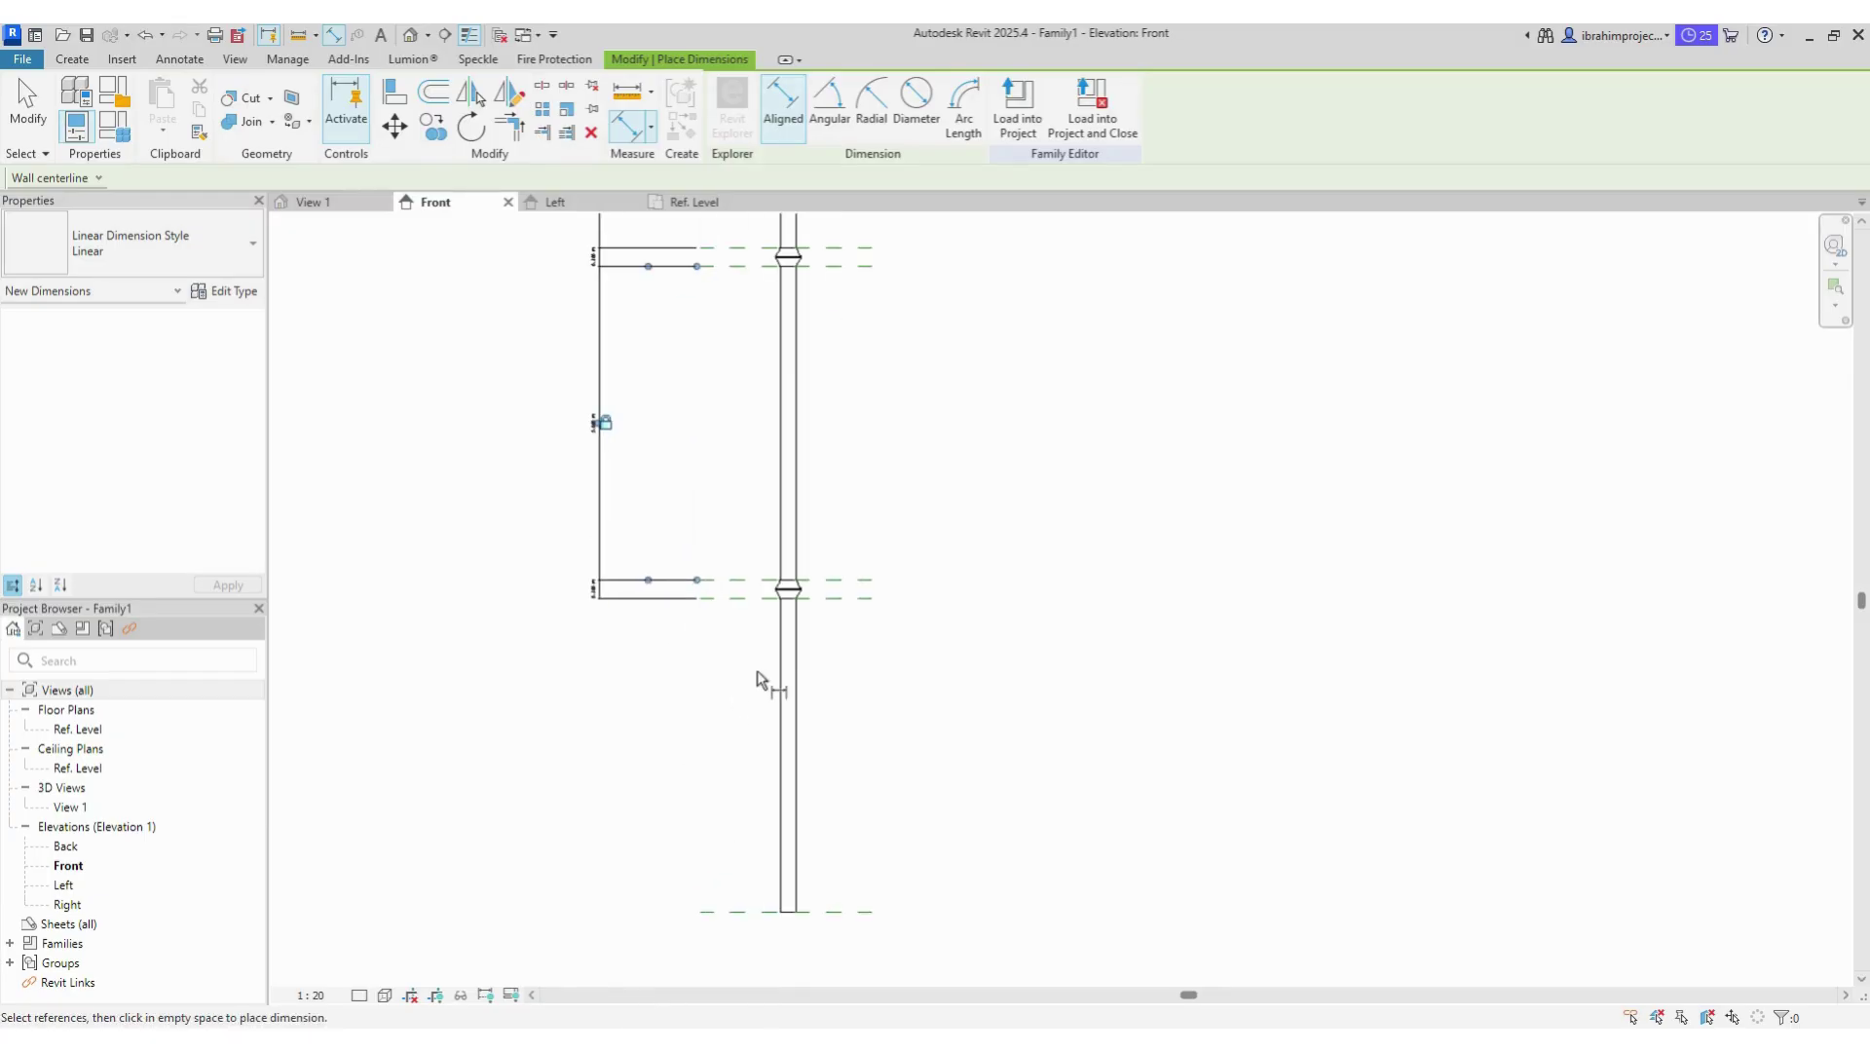
pyautogui.click(739, 598)
pyautogui.click(738, 910)
pyautogui.click(609, 876)
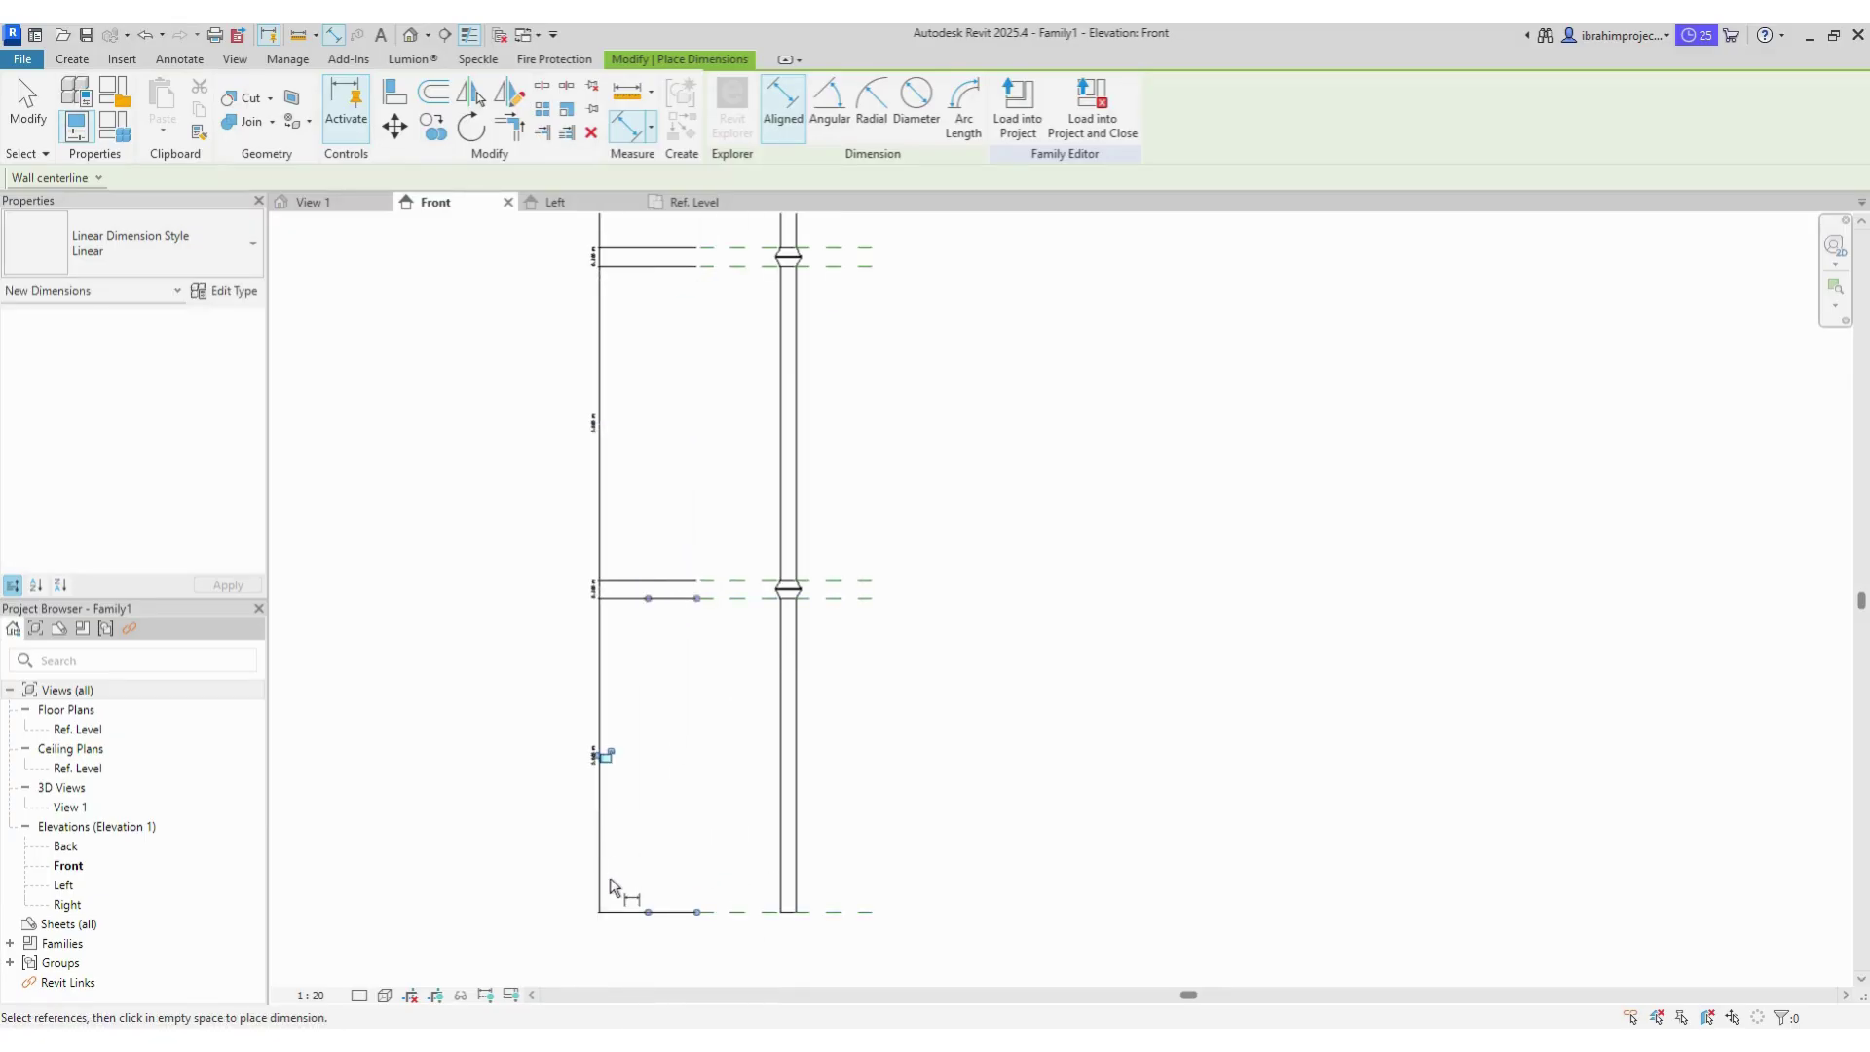
pyautogui.scroll(-3, 610, 870)
pyautogui.scroll(2, 593, 431)
pyautogui.press('Escape')
pyautogui.press('Escape')
# Step: Label the top spacing dimension with a new instance parameter R2
pyautogui.click(626, 779)
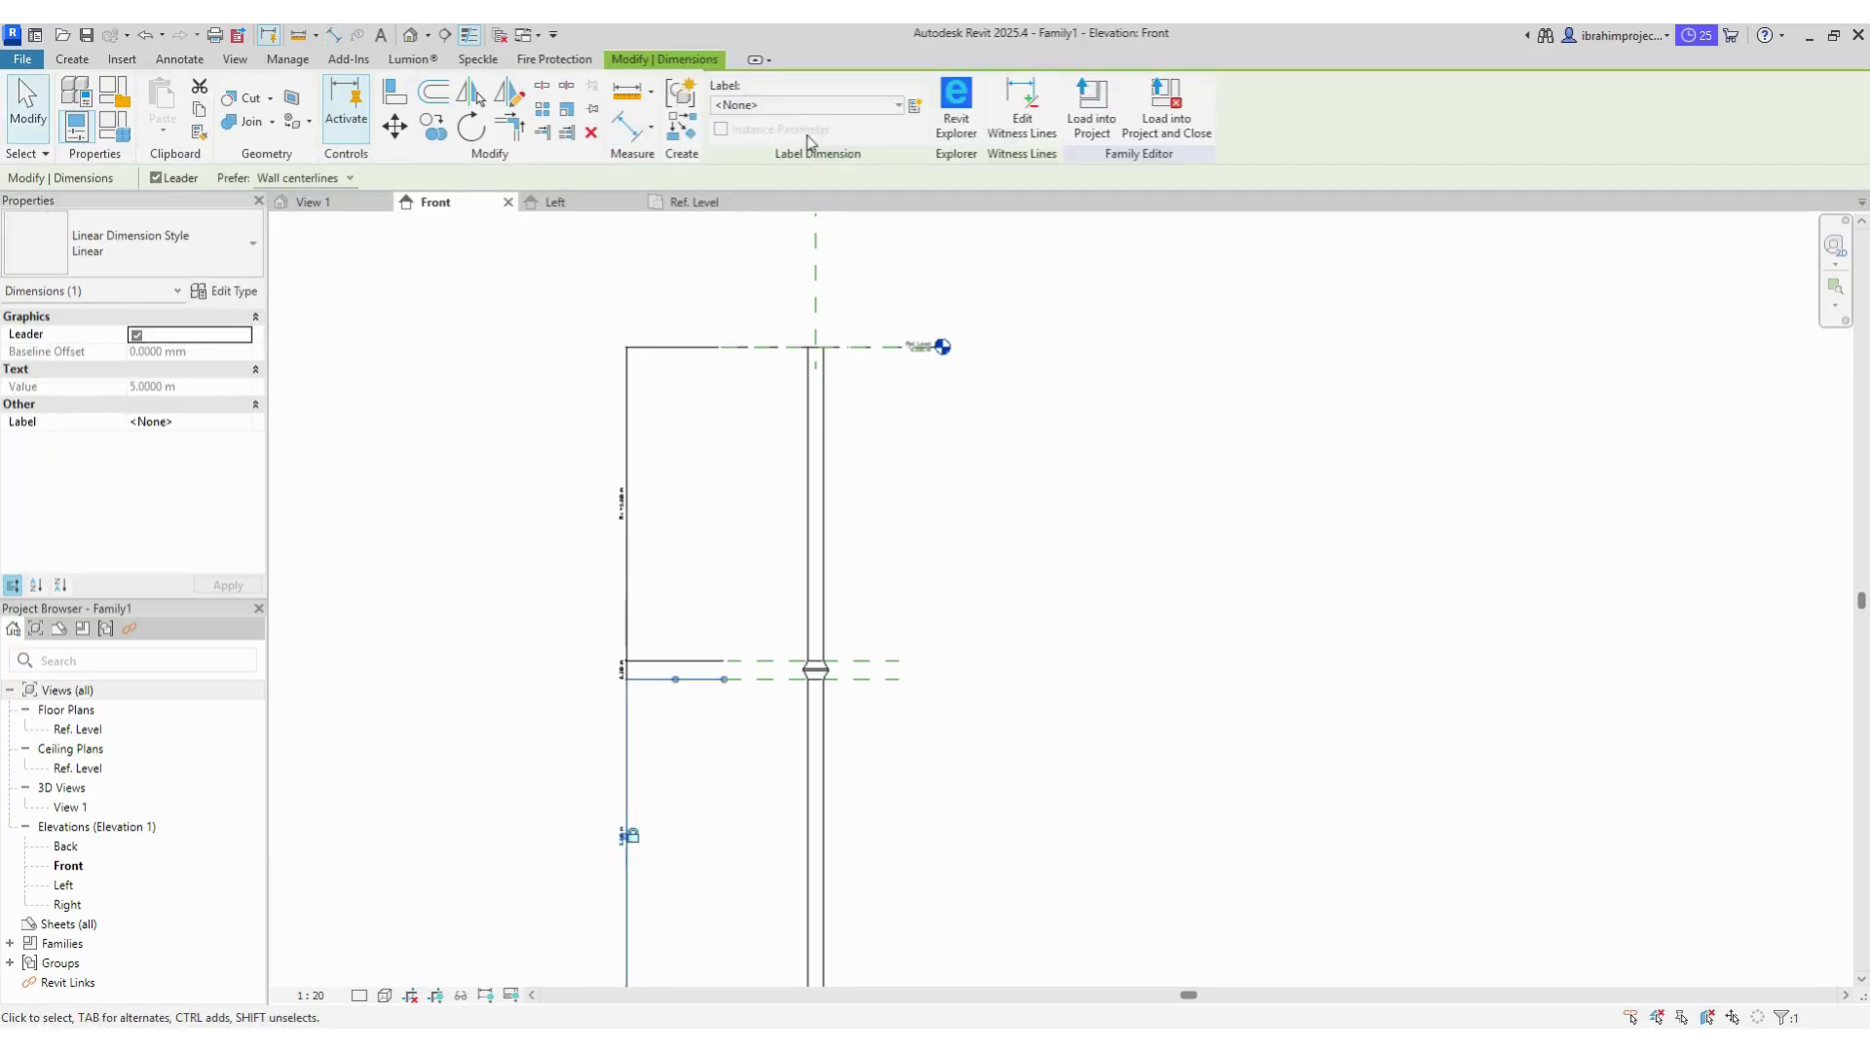
pyautogui.click(916, 106)
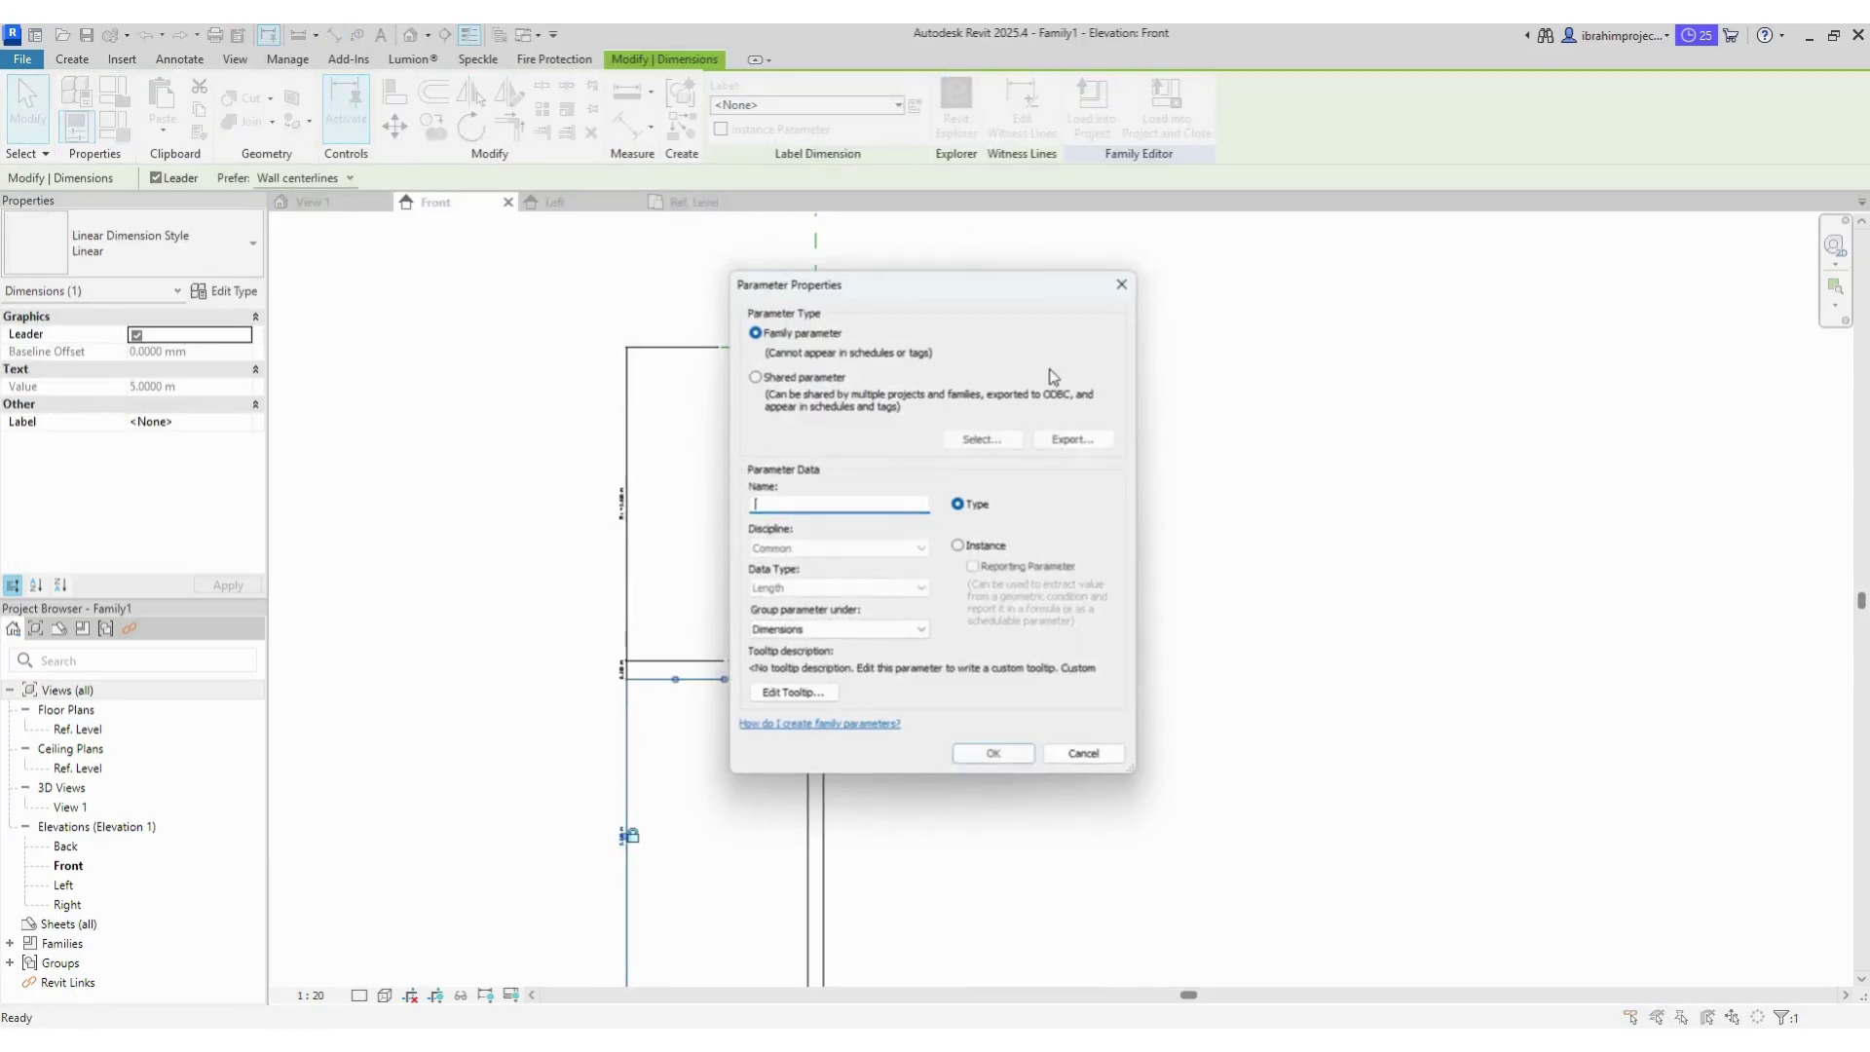
pyautogui.click(962, 548)
pyautogui.write('R')
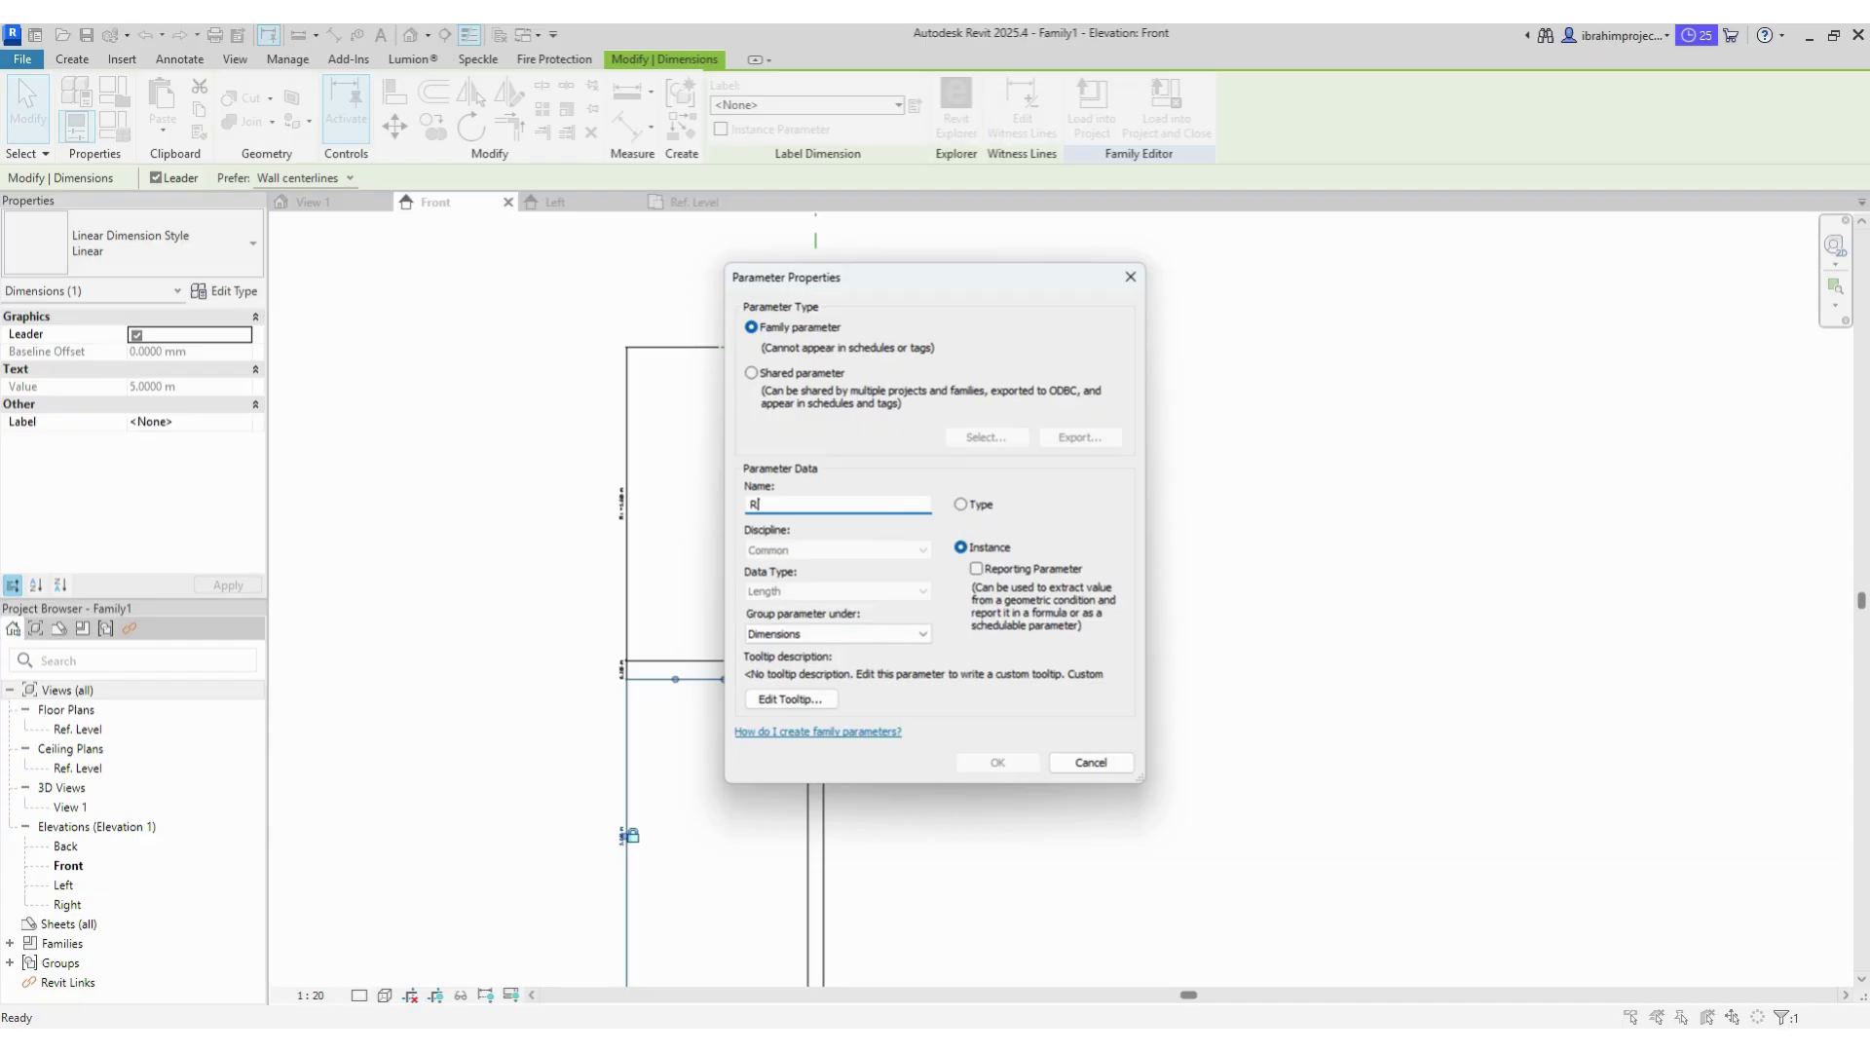
pyautogui.write('2')
pyautogui.click(1012, 763)
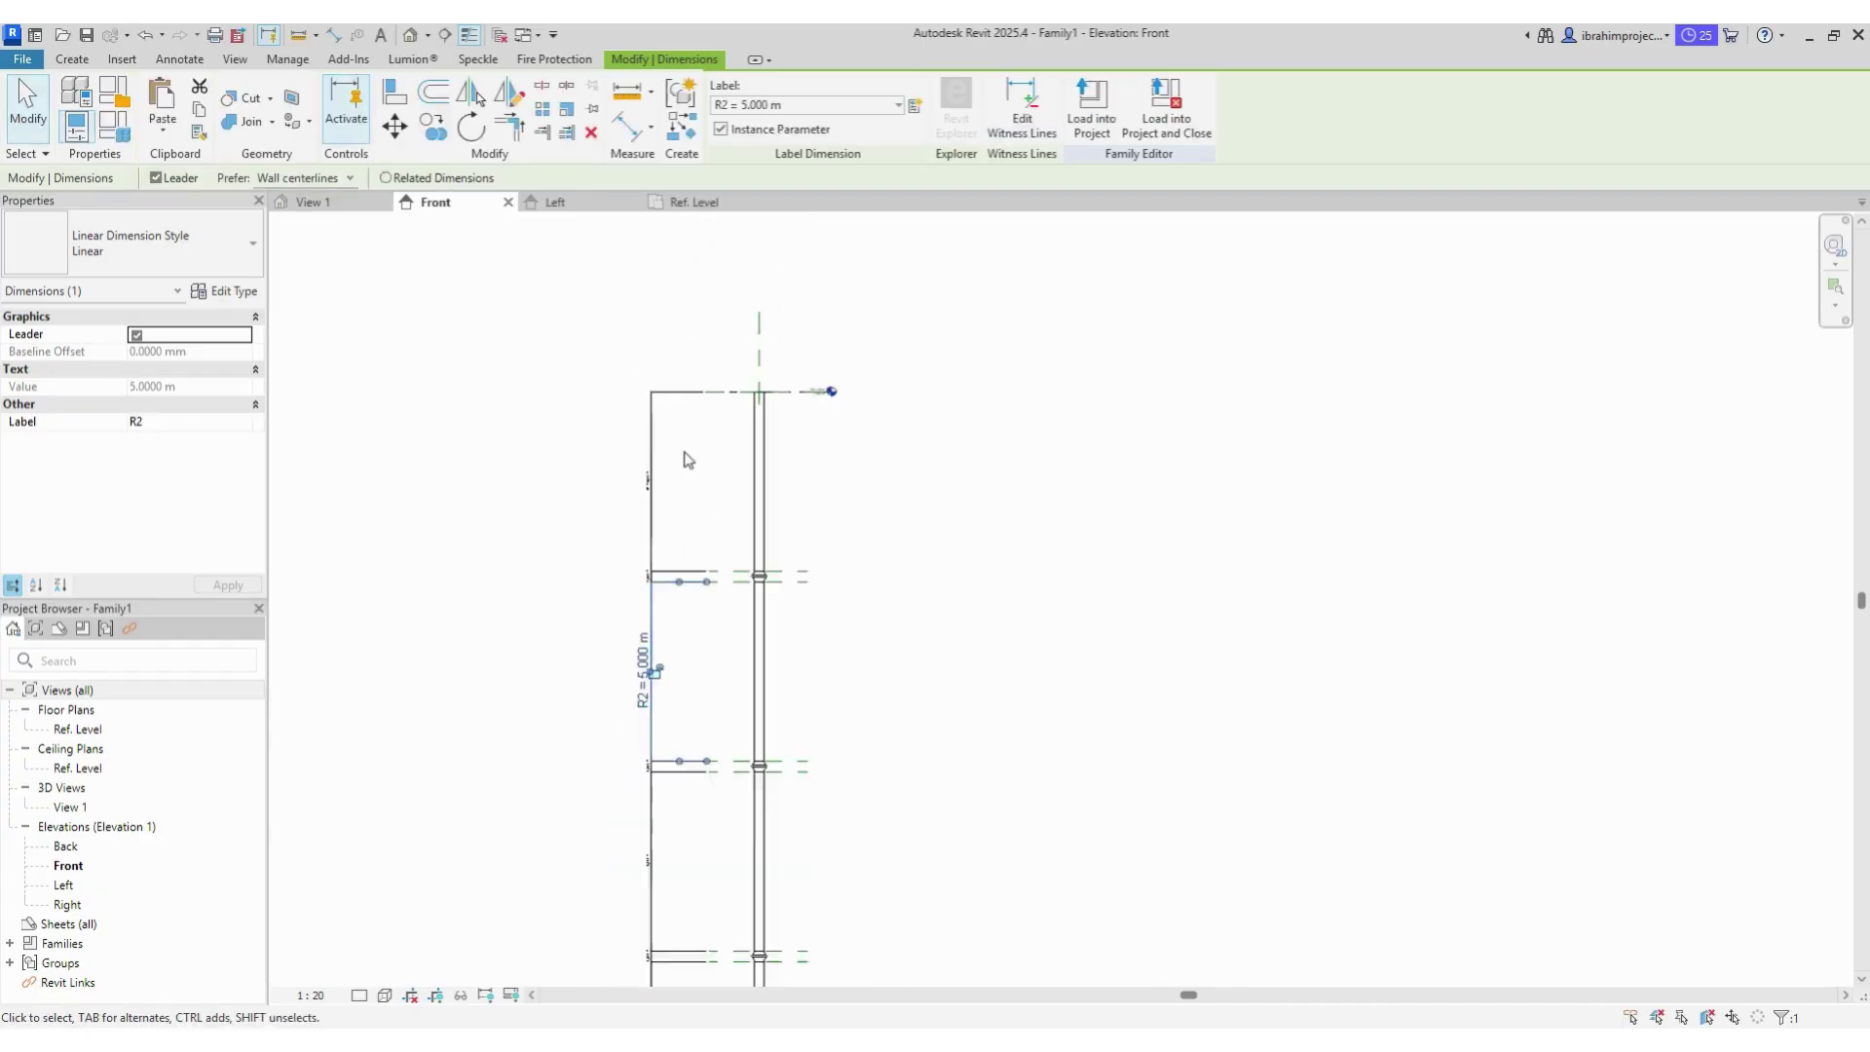
pyautogui.scroll(3, 701, 487)
pyautogui.scroll(1, 718, 743)
# Step: Label the two lower spacing dimensions with new parameters R3 and R4
pyautogui.click(541, 790)
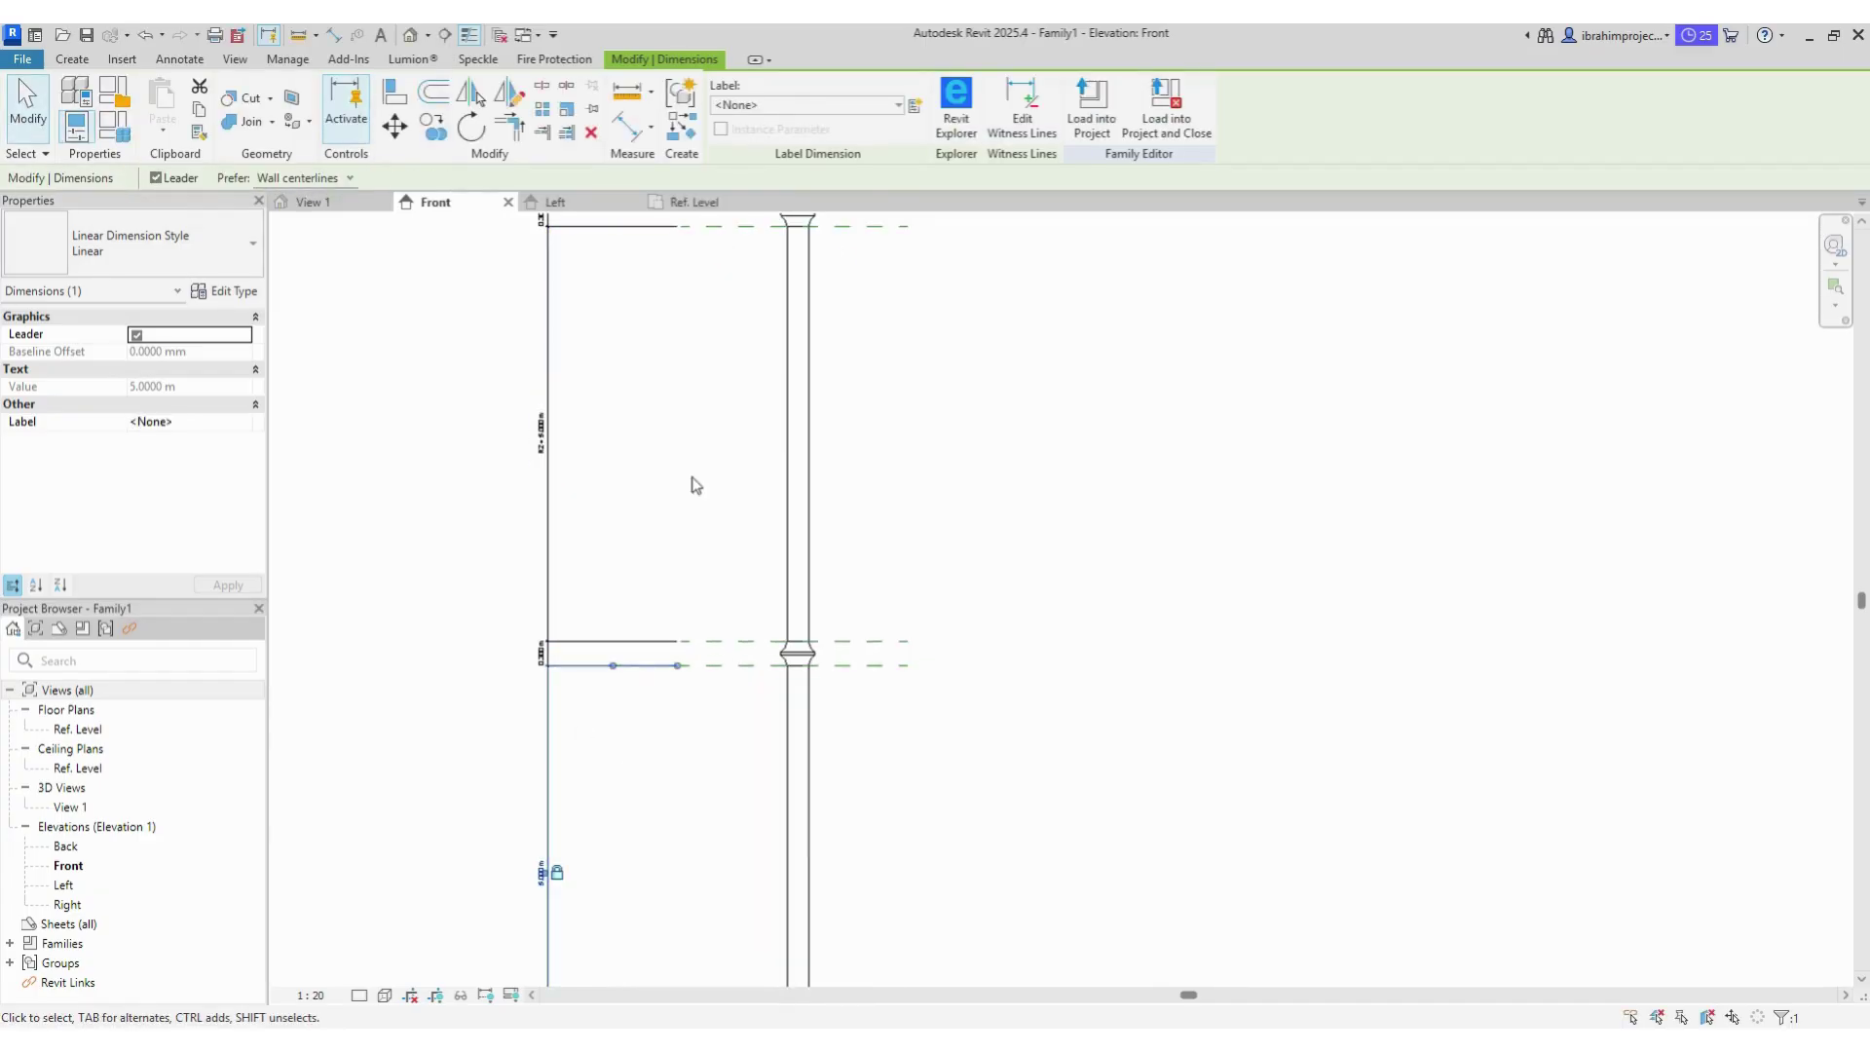
pyautogui.click(915, 104)
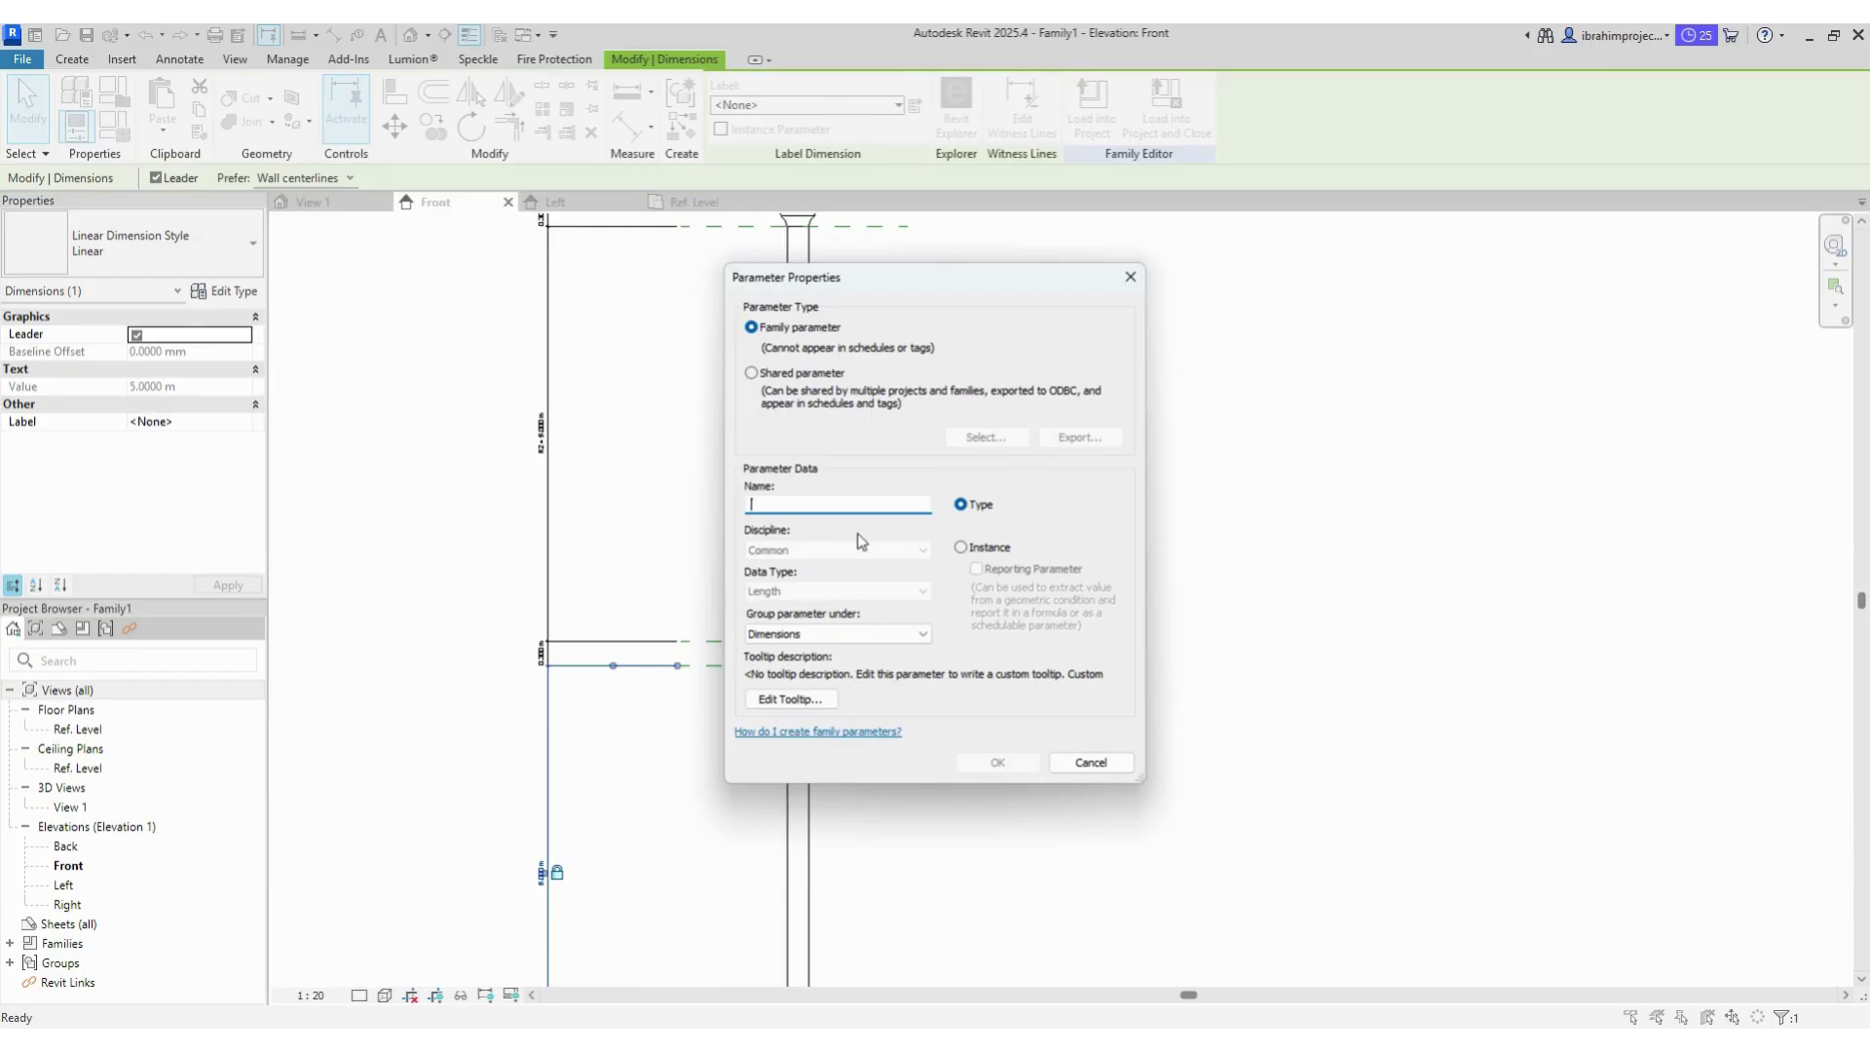
pyautogui.write('R3')
pyautogui.click(988, 762)
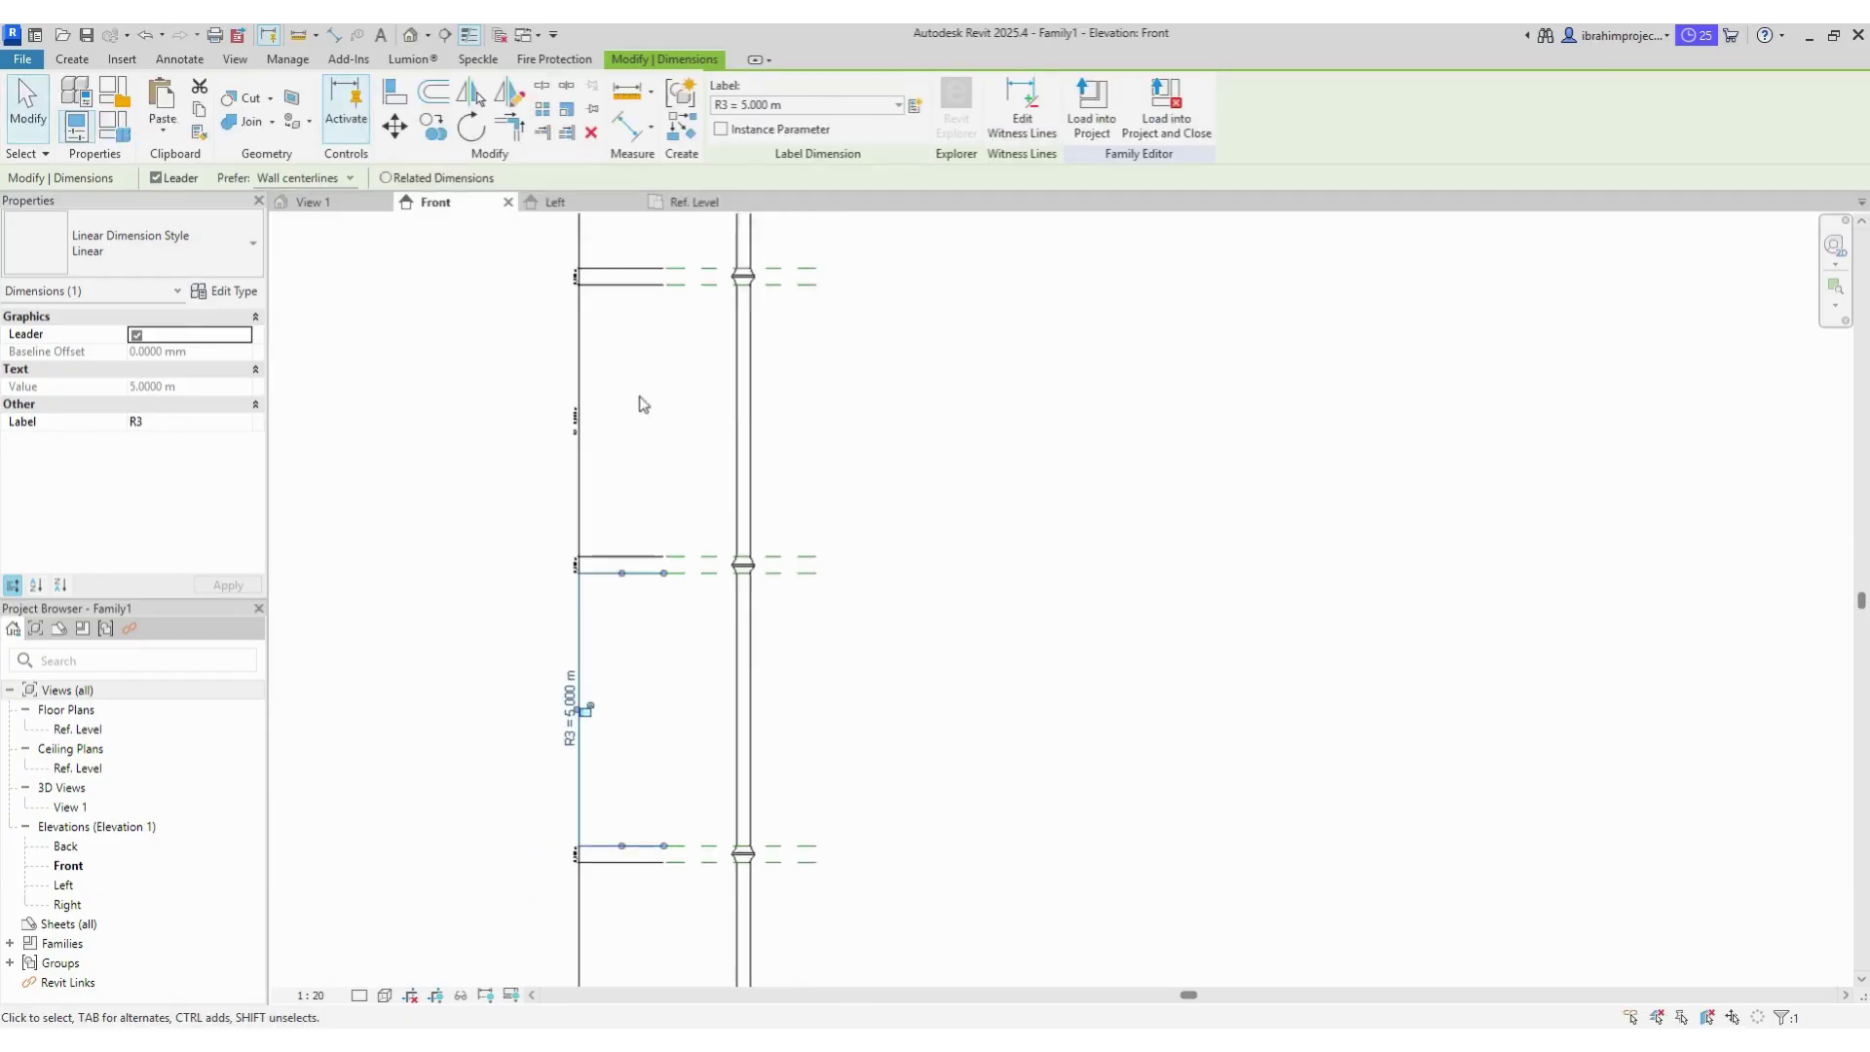
pyautogui.hotkey('ctrl', 'z')
pyautogui.scroll(1, 643, 739)
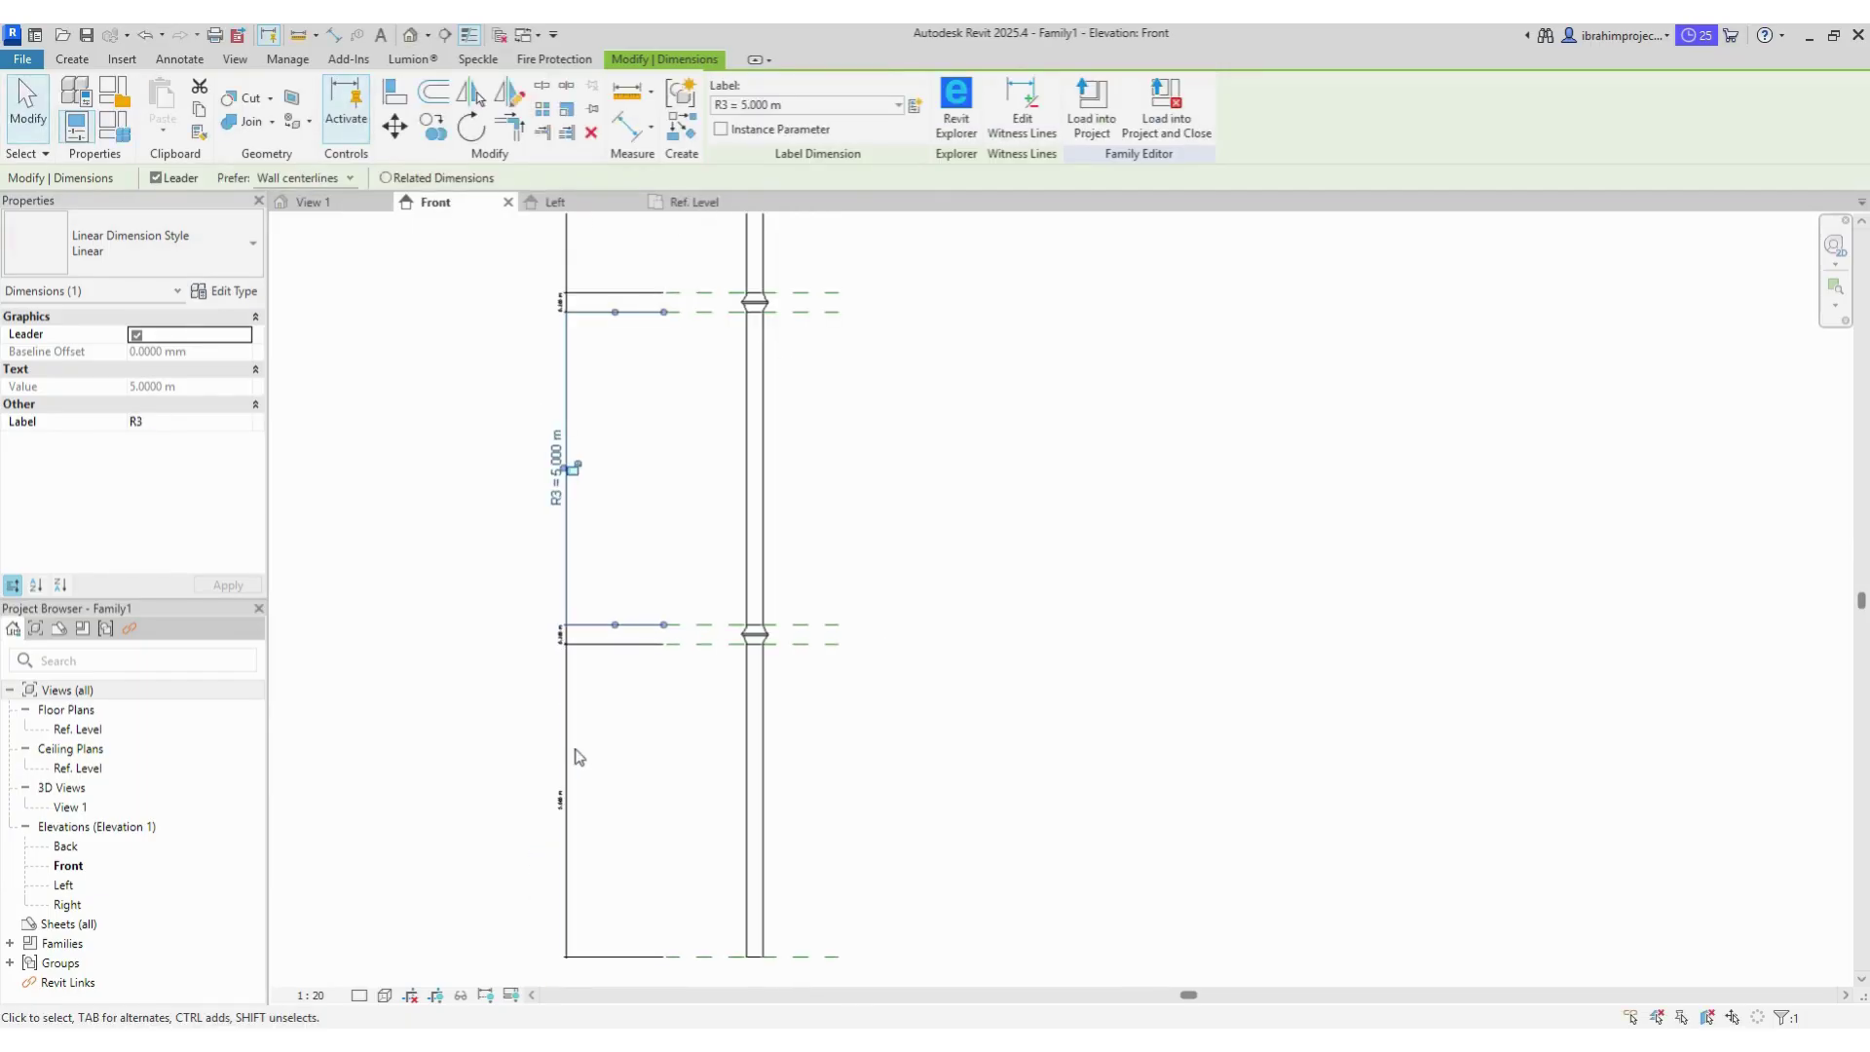
pyautogui.click(915, 104)
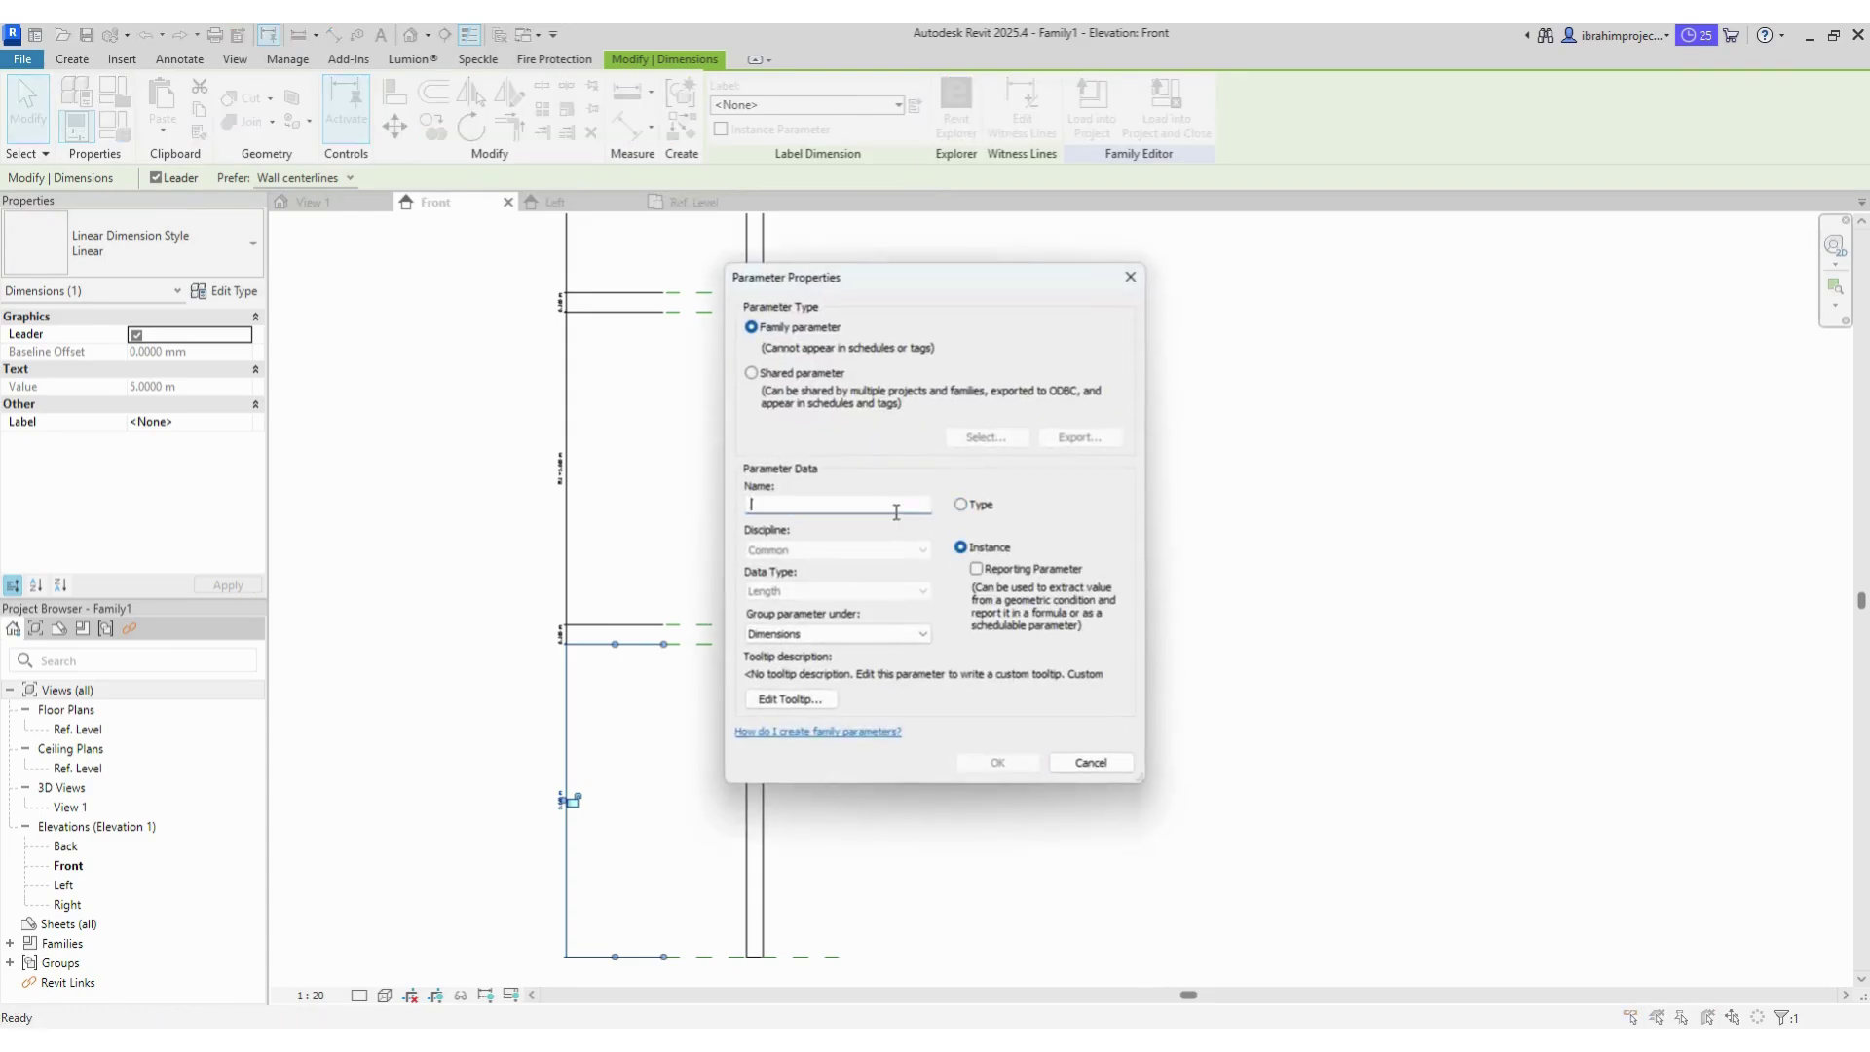
pyautogui.write('R4')
pyautogui.click(989, 762)
pyautogui.click(895, 739)
pyautogui.scroll(-3, 882, 726)
pyautogui.scroll(-1, 863, 702)
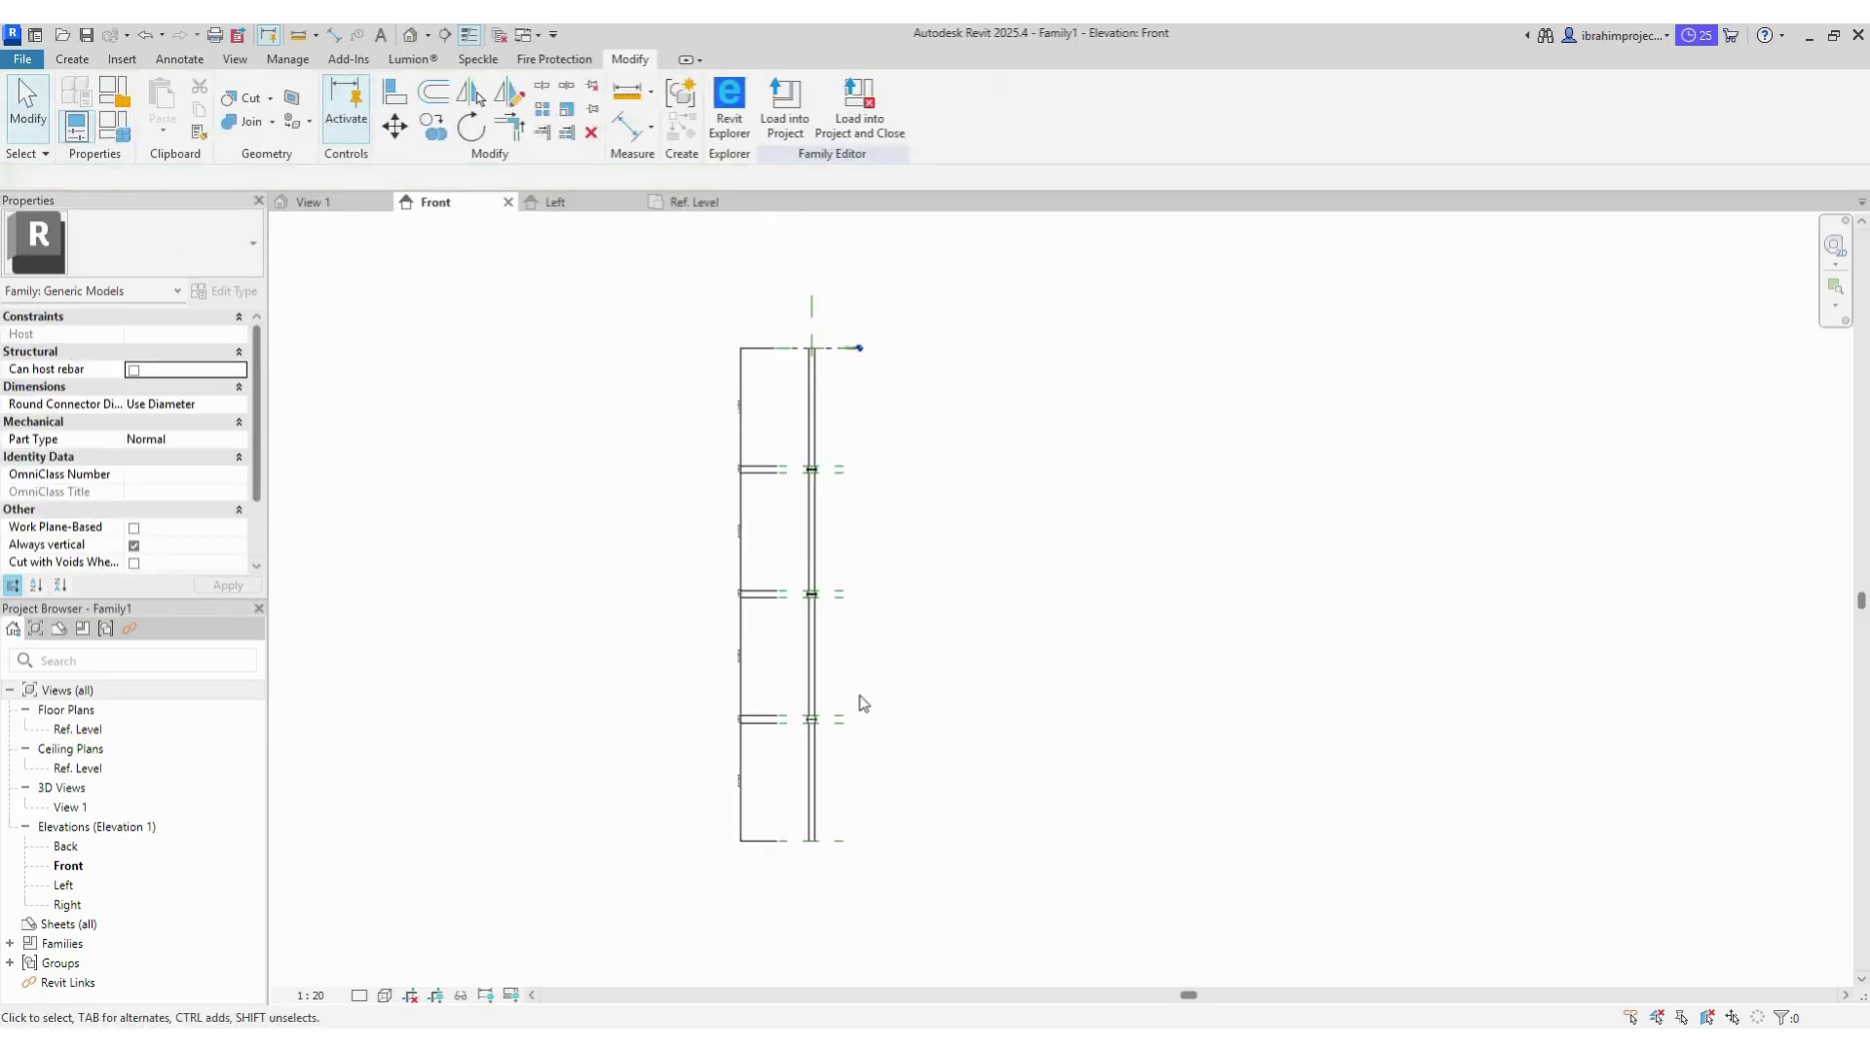
# Step: In Family Types, change R3 to an instance parameter
pyautogui.scroll(1, 863, 702)
pyautogui.click(121, 119)
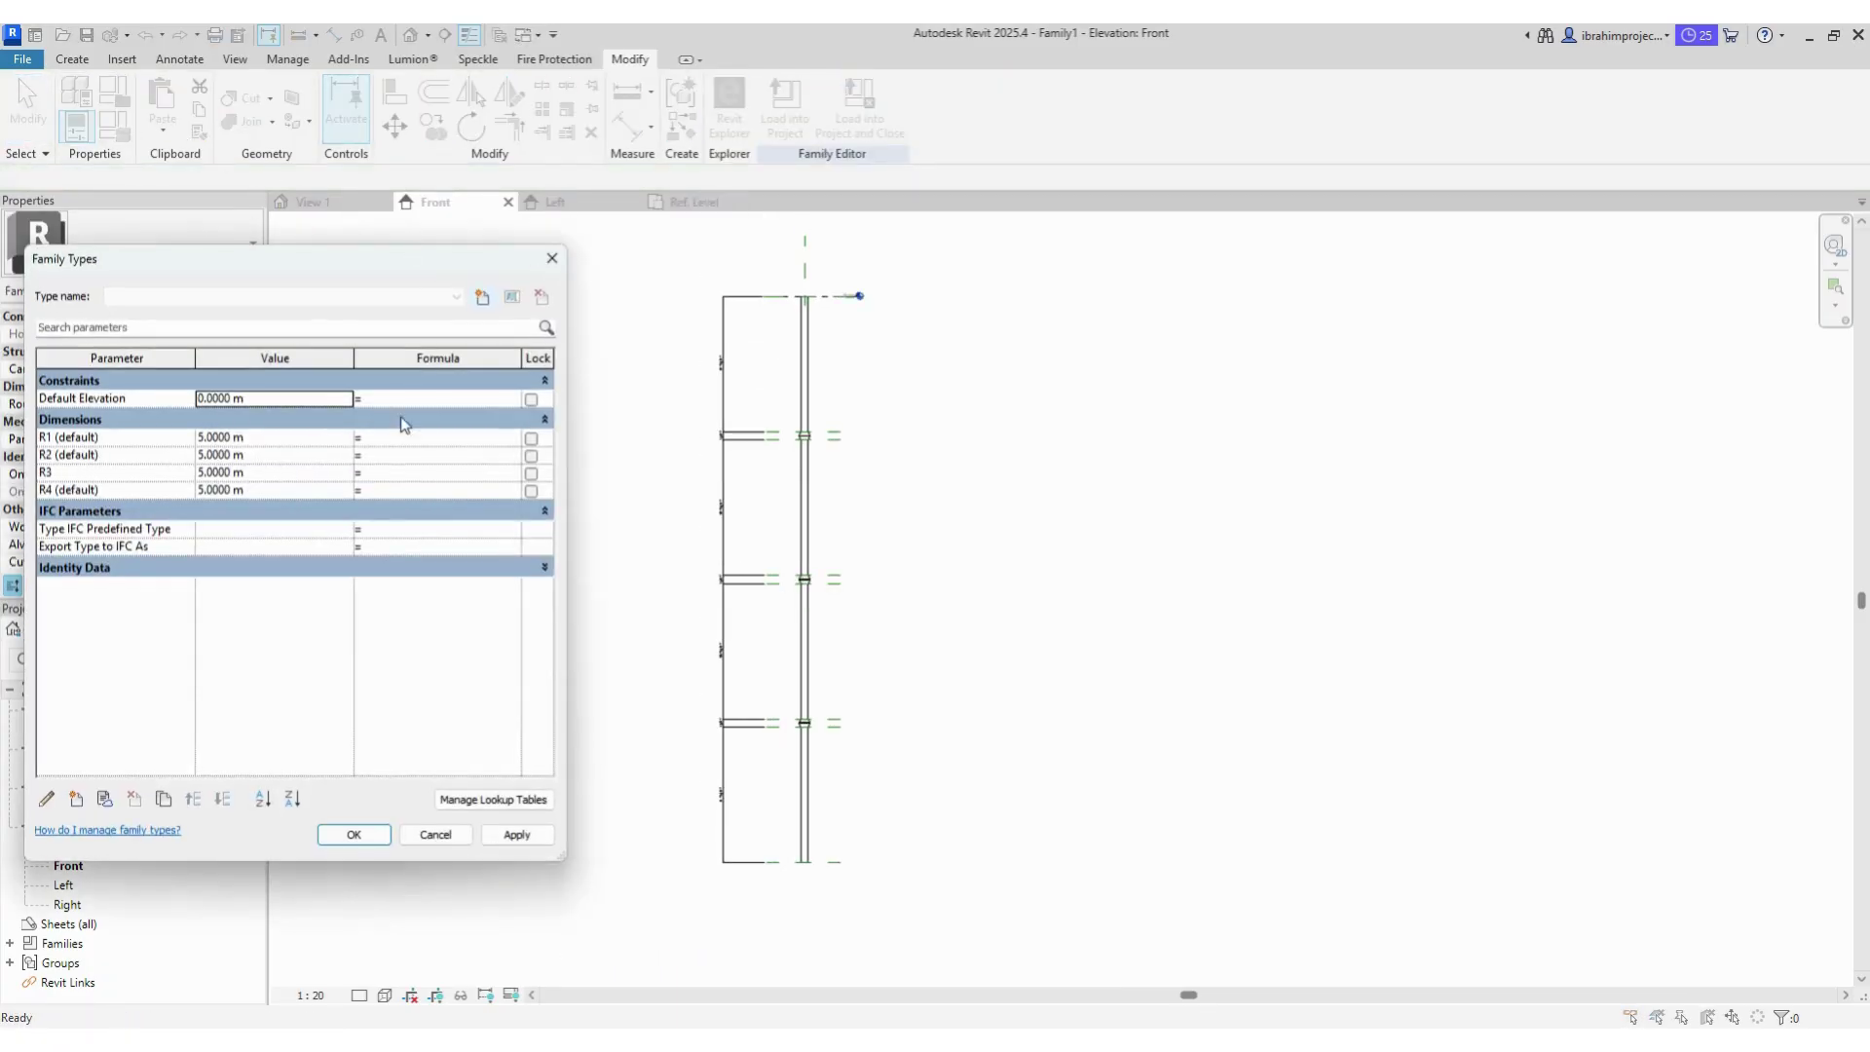
pyautogui.click(391, 455)
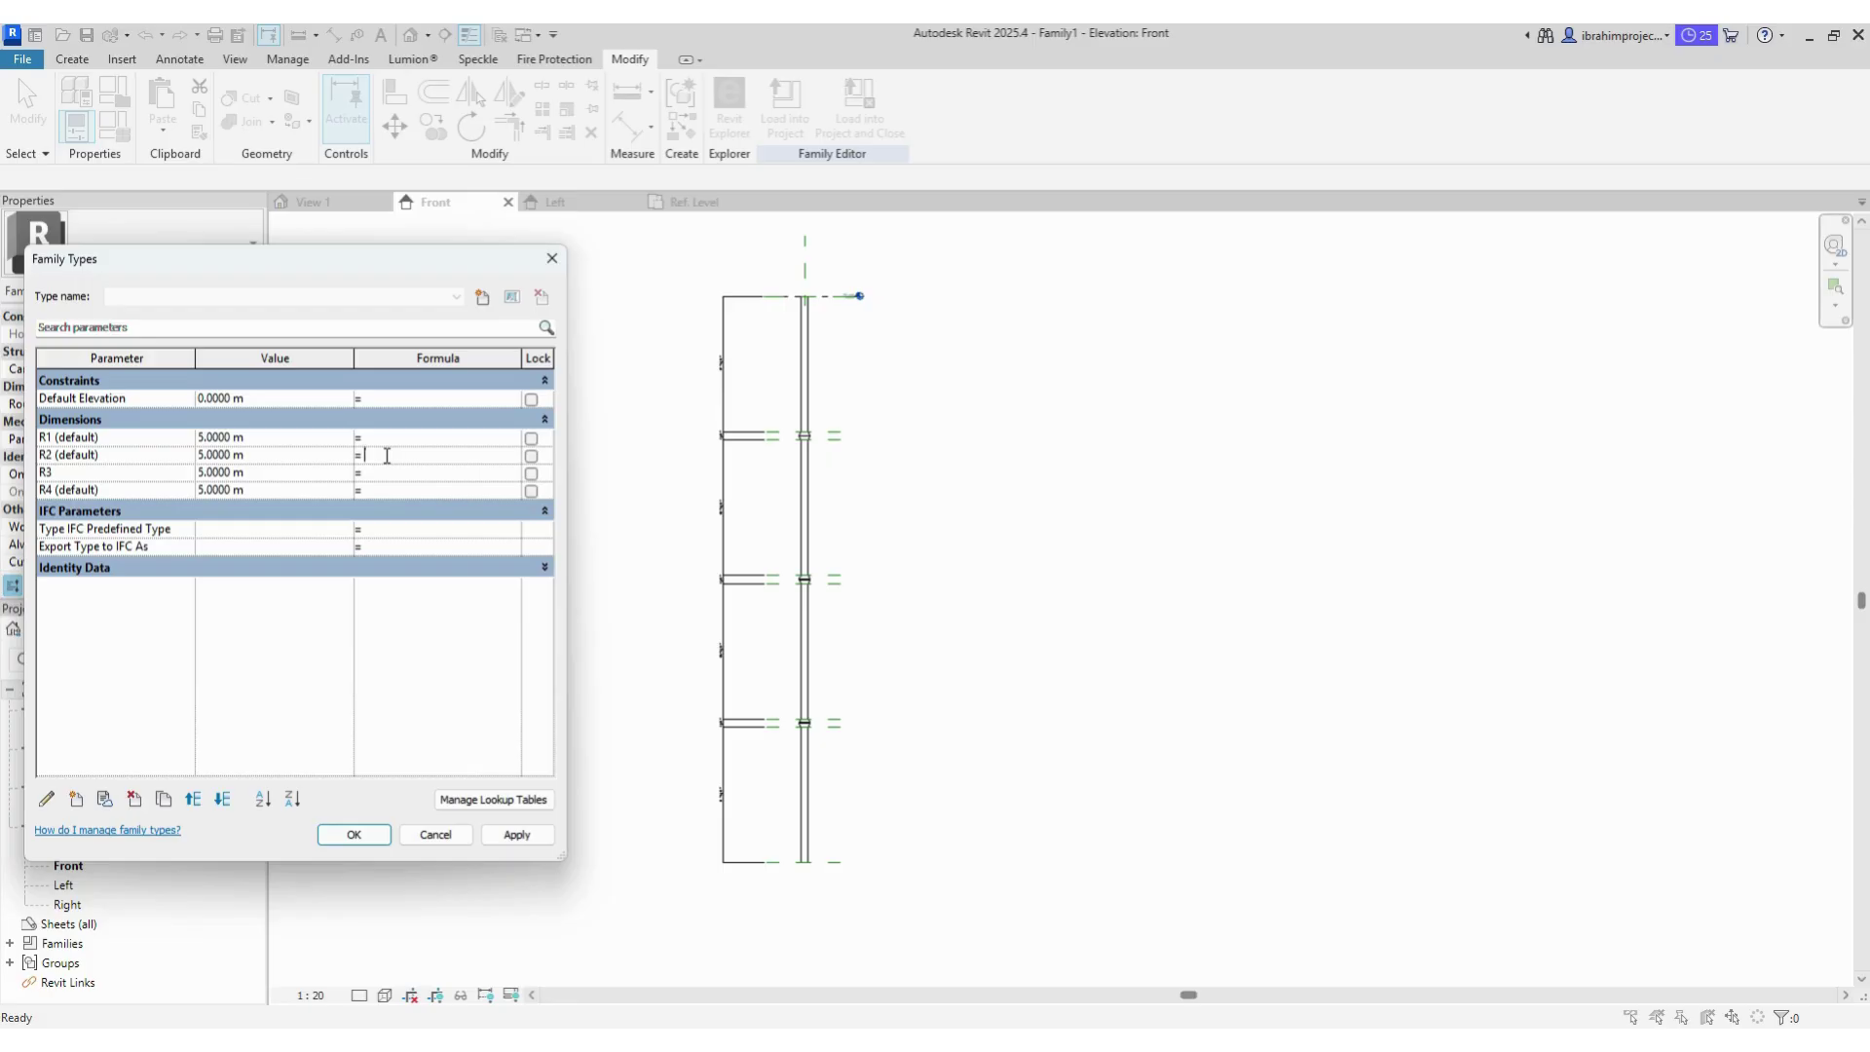
pyautogui.click(154, 473)
pyautogui.click(46, 798)
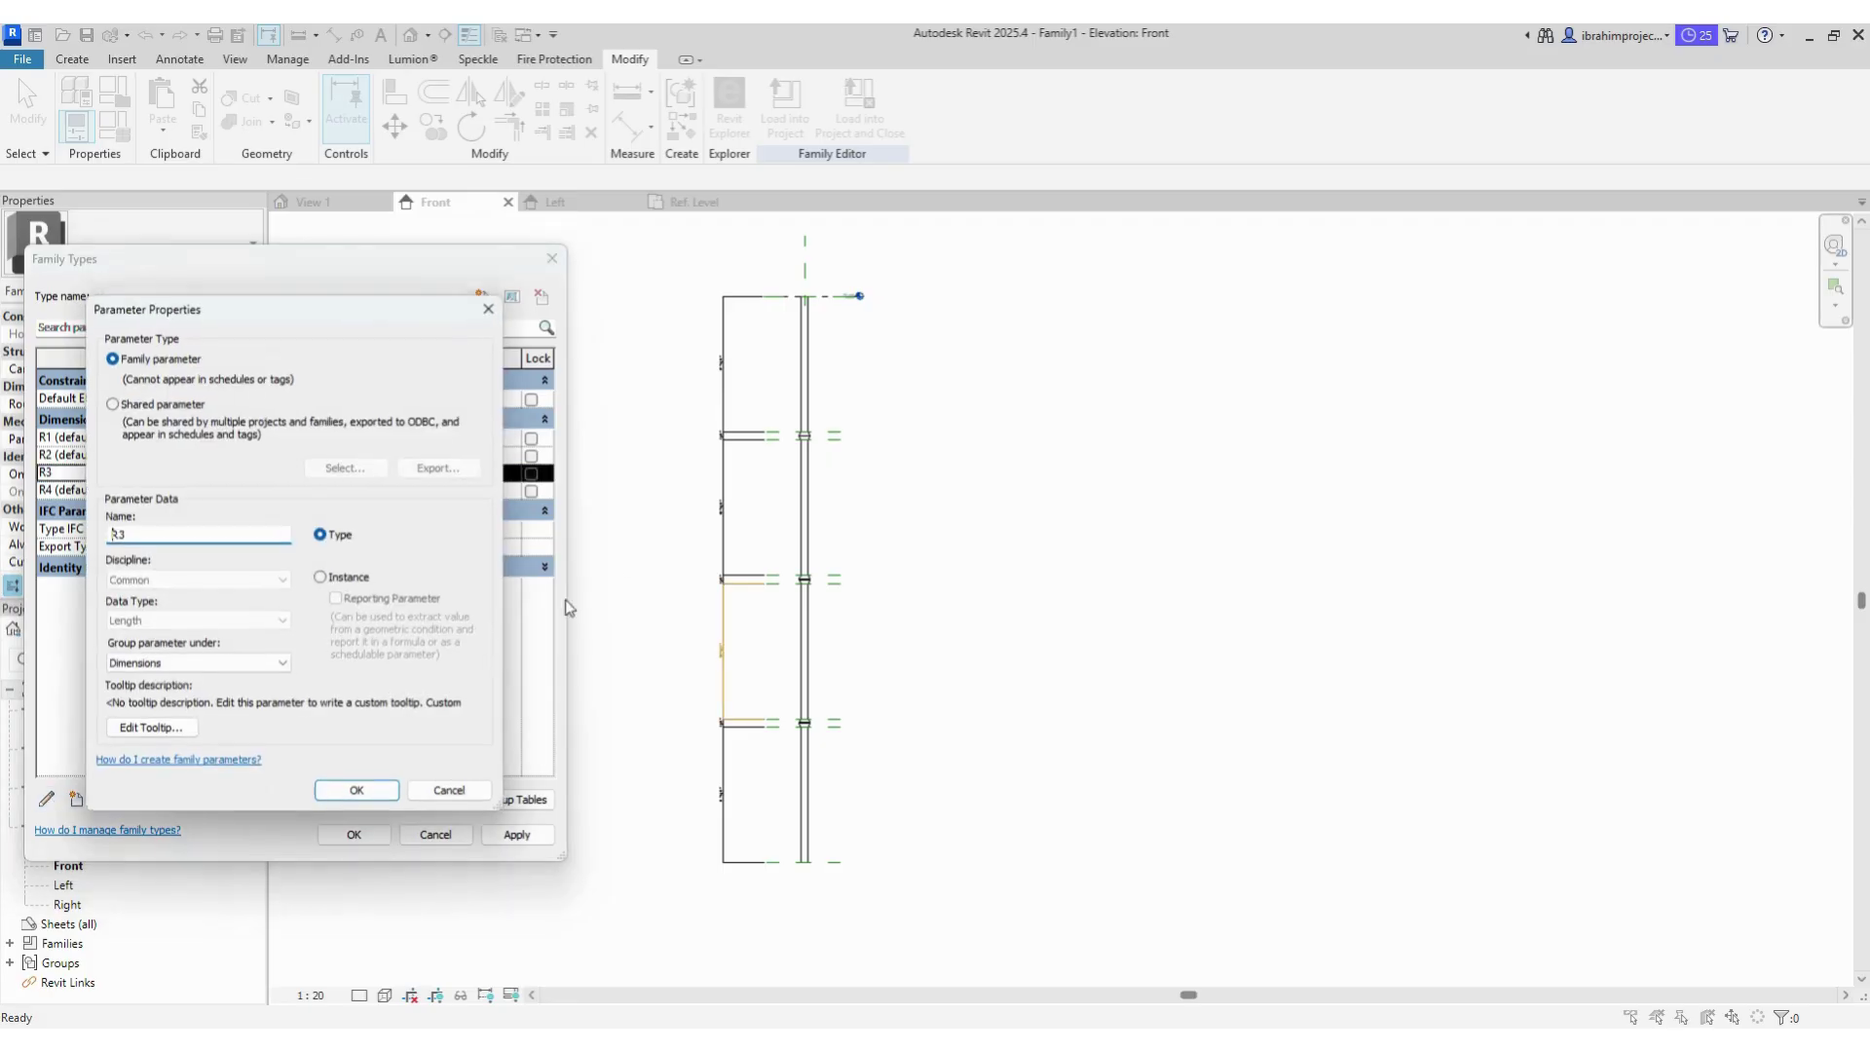
pyautogui.click(347, 578)
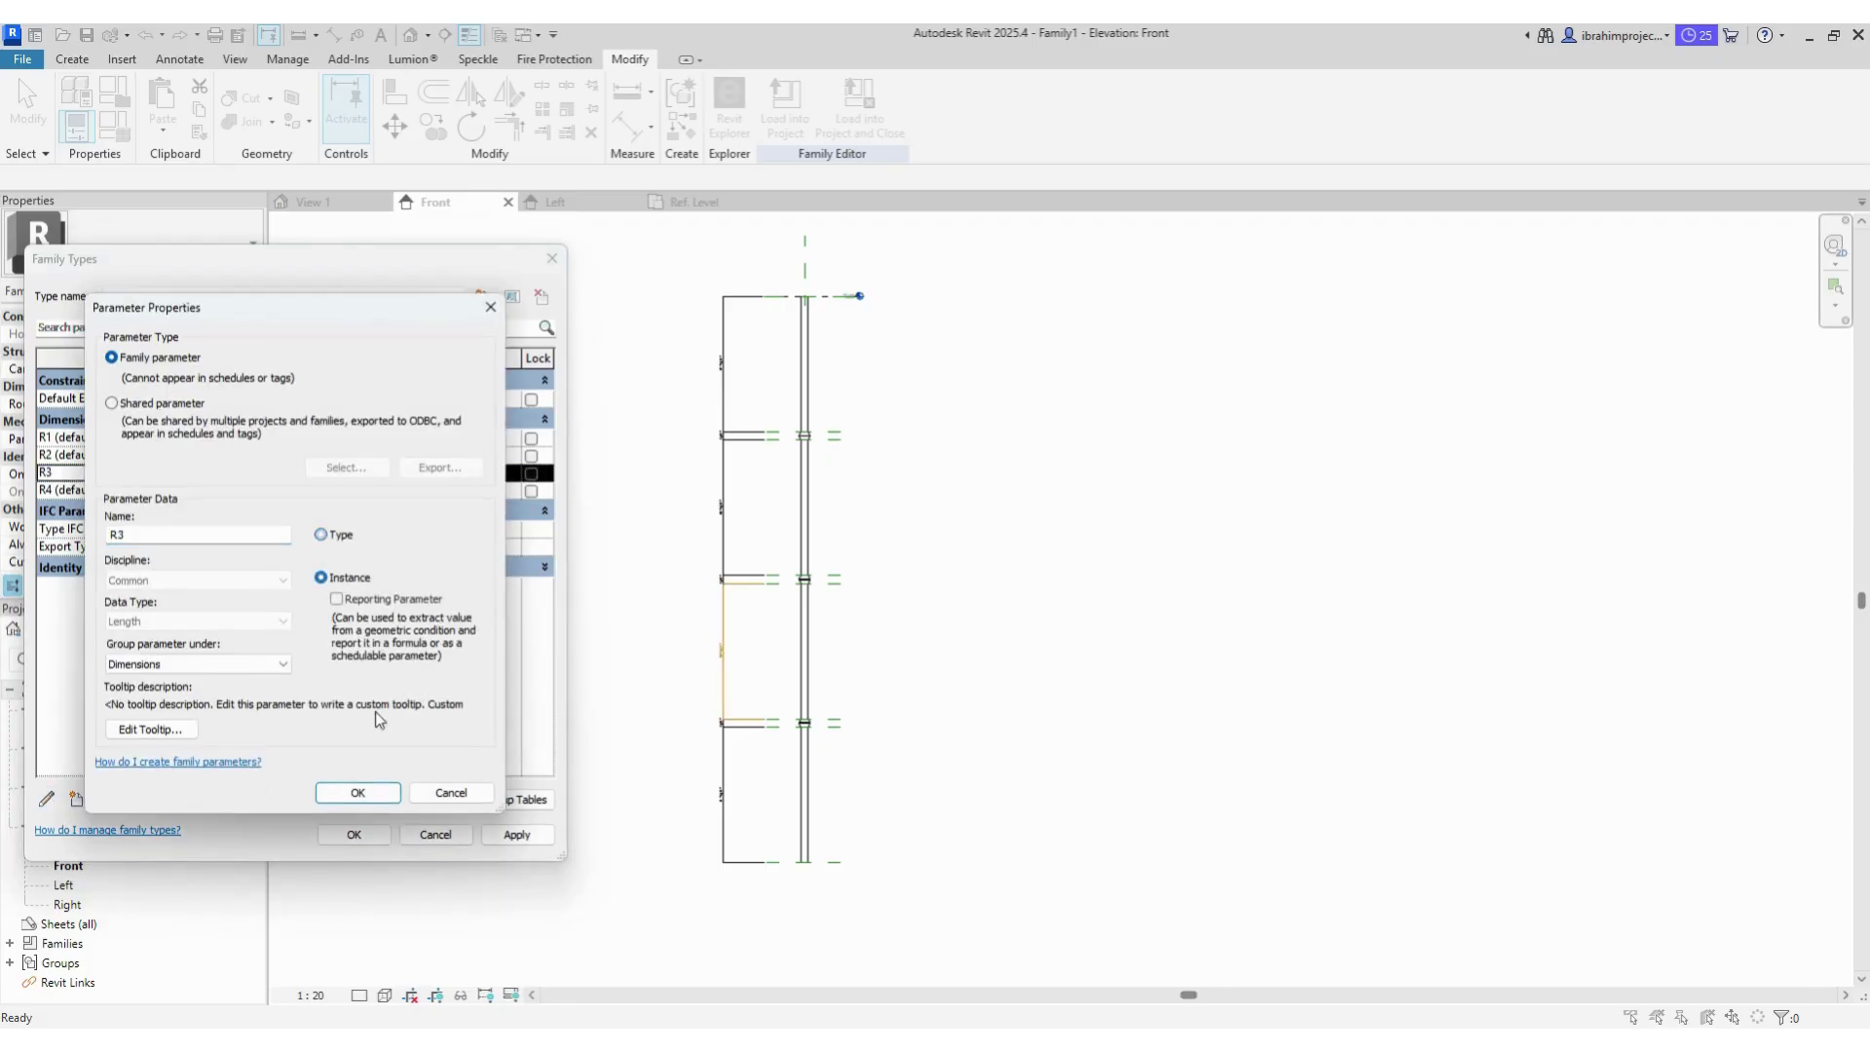
pyautogui.click(338, 784)
# Step: Set R1 to 8 and give R2, R3, R4 formulas R1/2, R1/3, R1/4, then apply
pyautogui.click(407, 458)
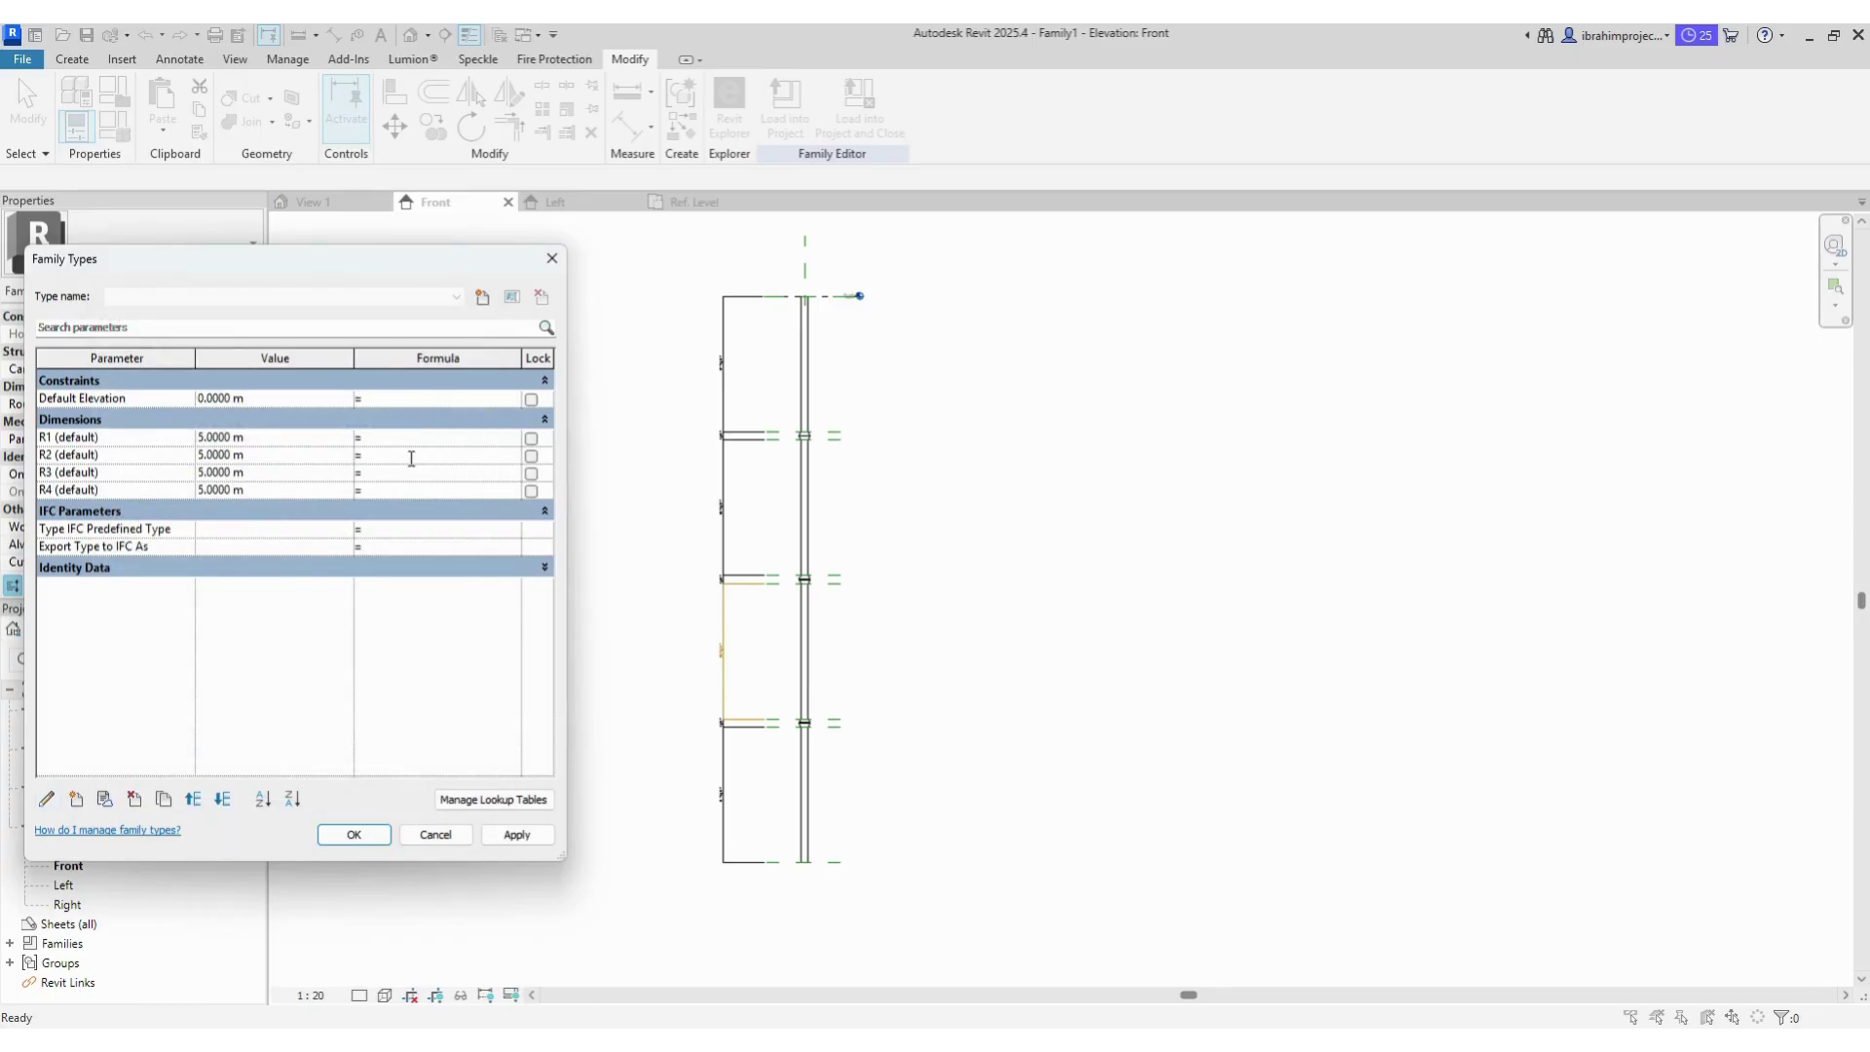
pyautogui.click(324, 437)
pyautogui.write('8')
pyautogui.click(393, 456)
pyautogui.click(410, 469)
pyautogui.click(403, 490)
pyautogui.click(424, 474)
pyautogui.click(515, 838)
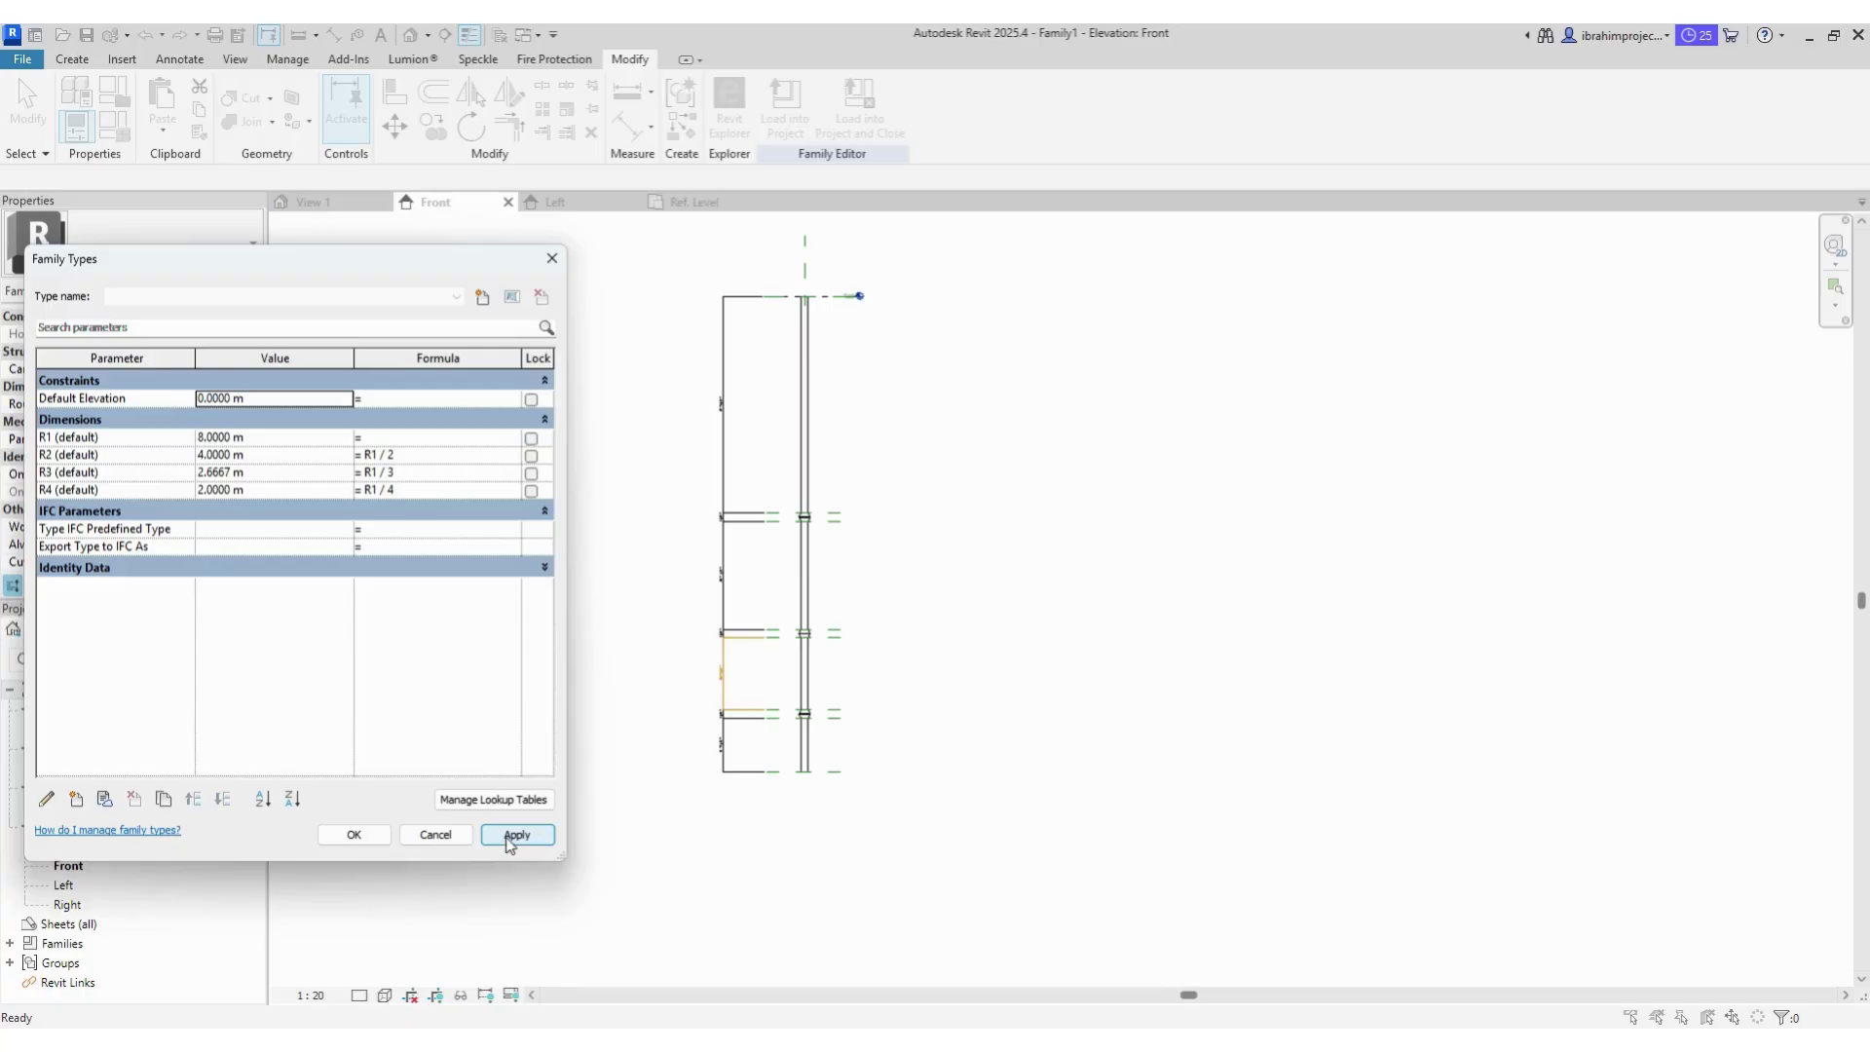
pyautogui.click(353, 835)
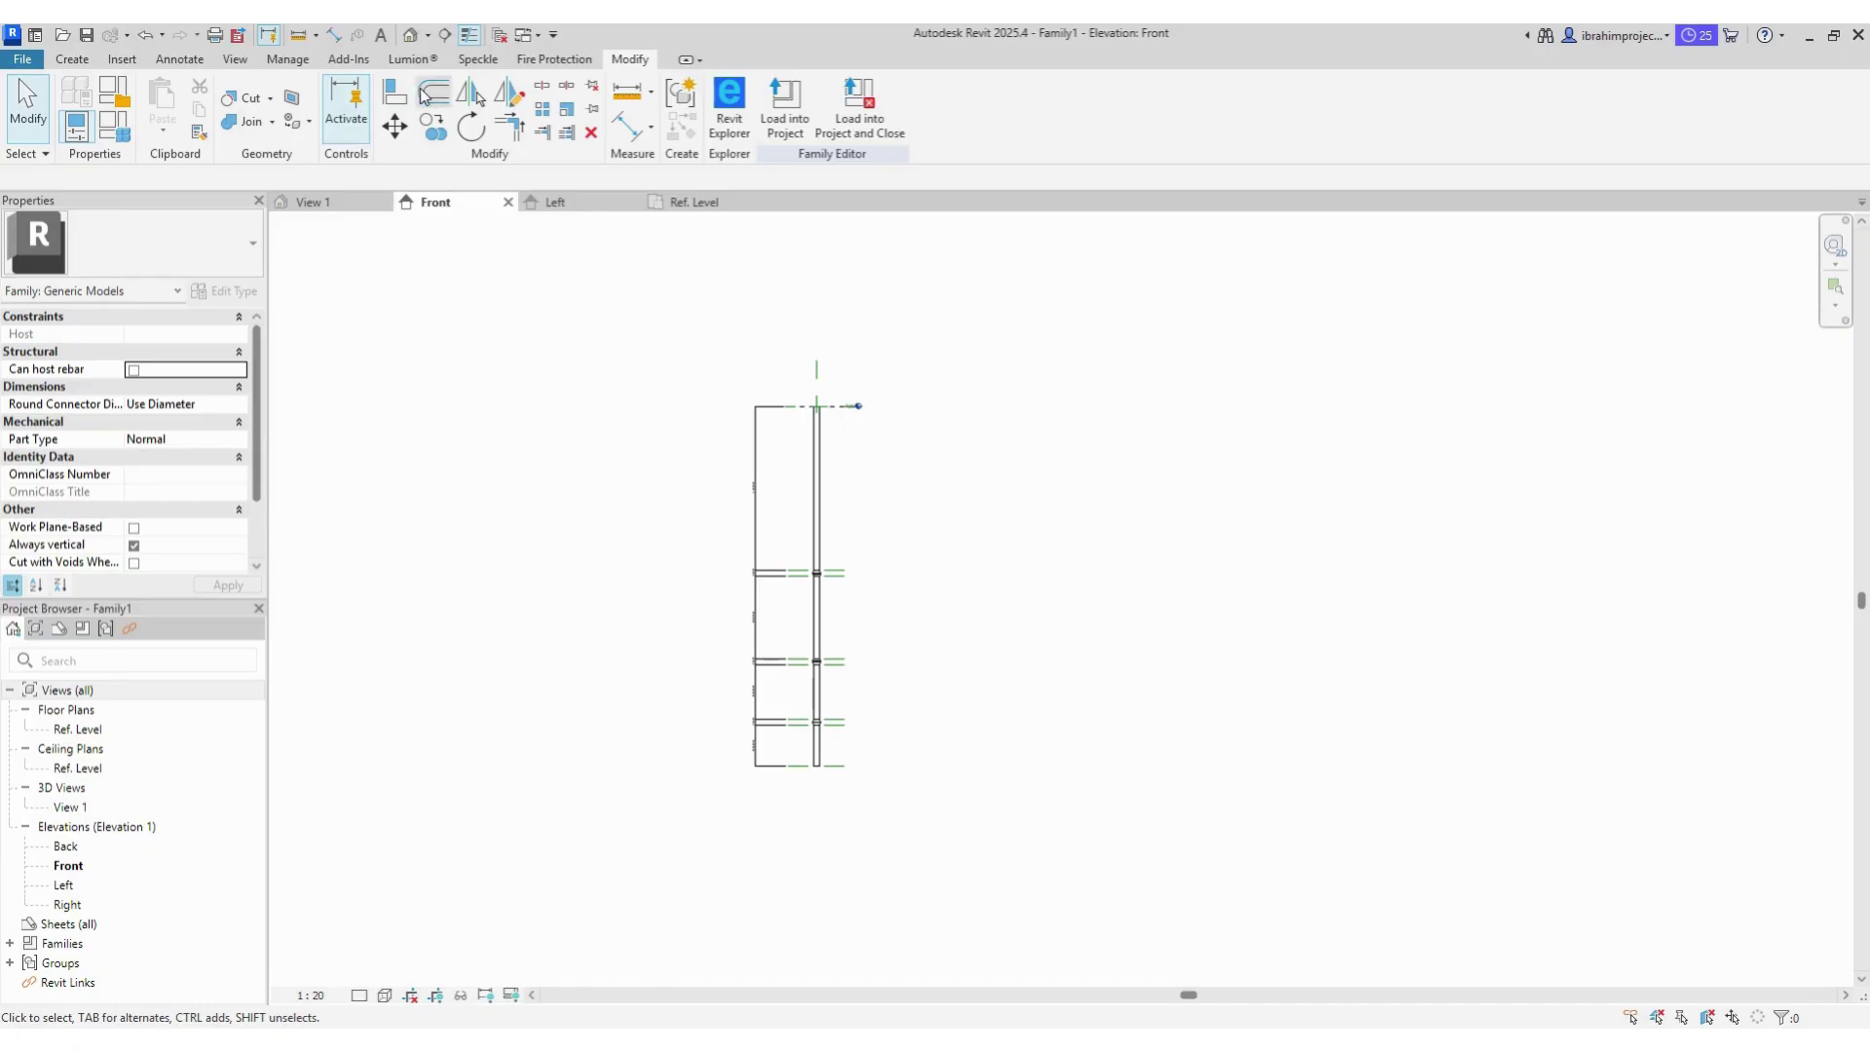
# Step: Open the default 3D view of the rod and close all inactive views
pyautogui.click(410, 35)
pyautogui.scroll(-3, 998, 650)
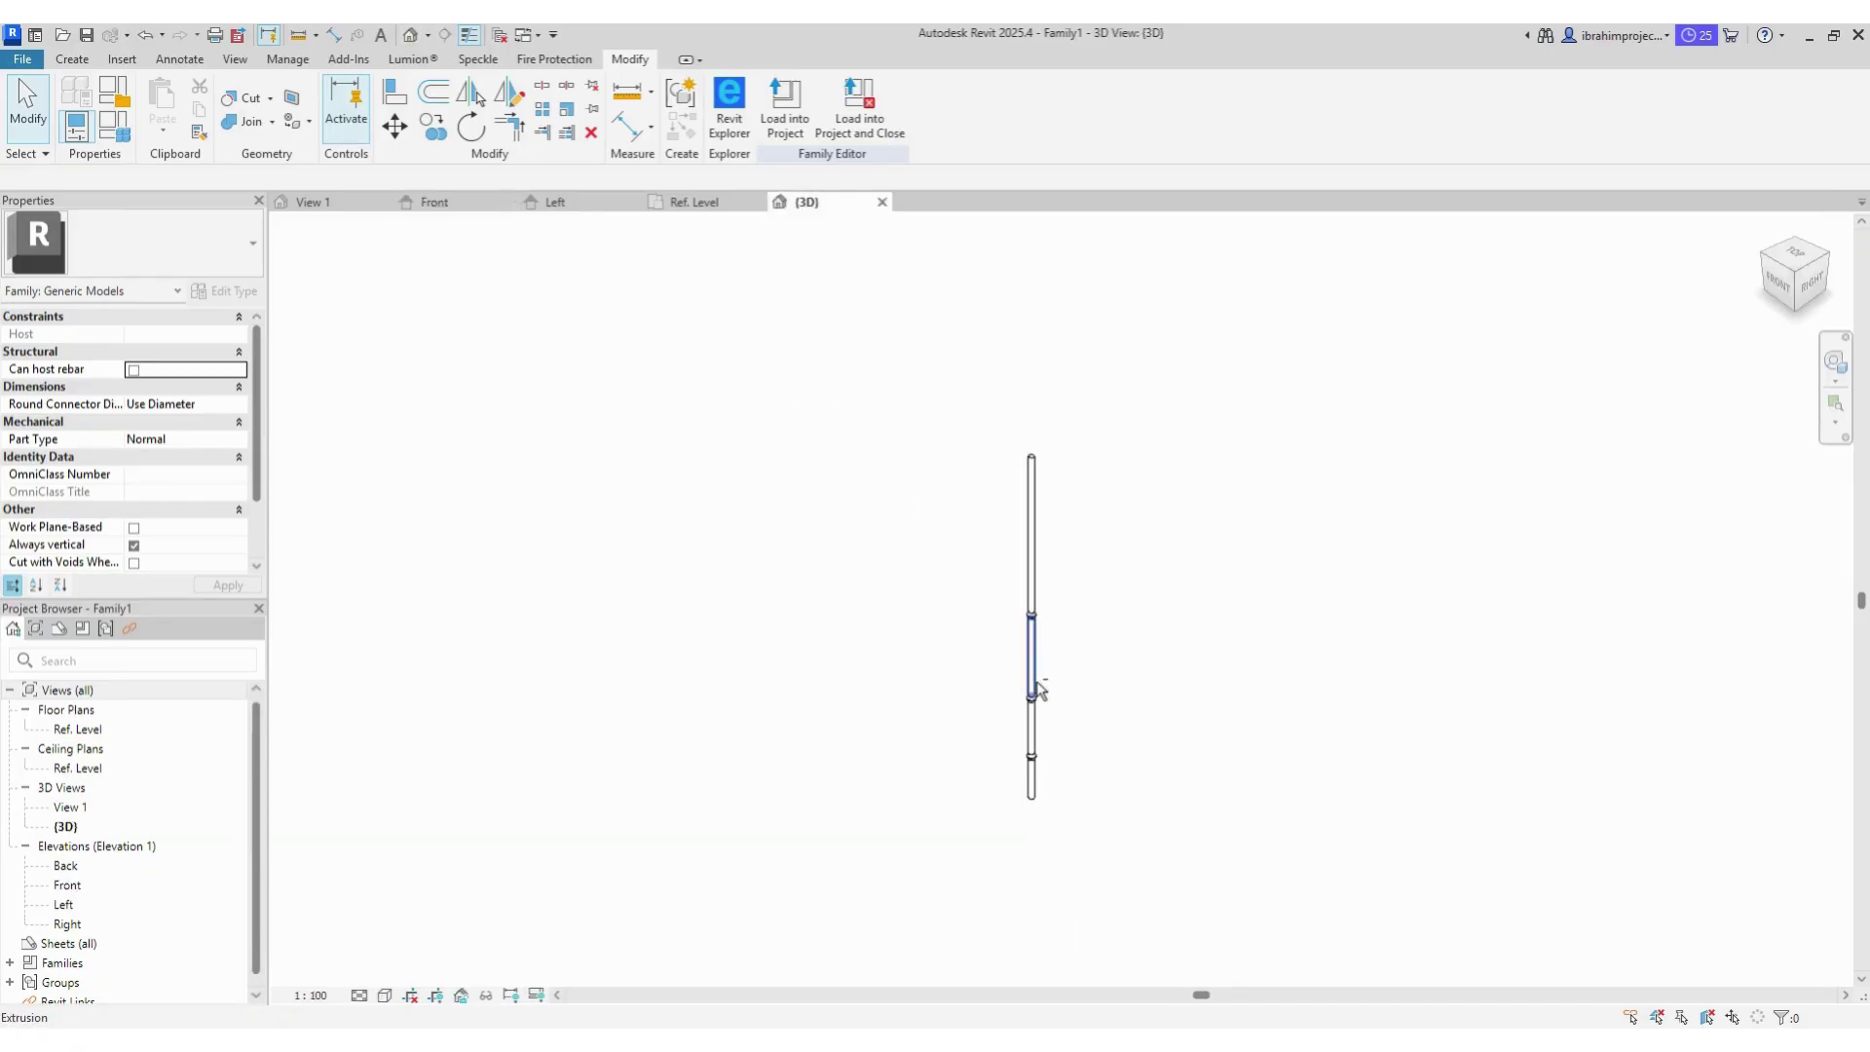
pyautogui.scroll(2, 1110, 582)
pyautogui.scroll(1, 1058, 779)
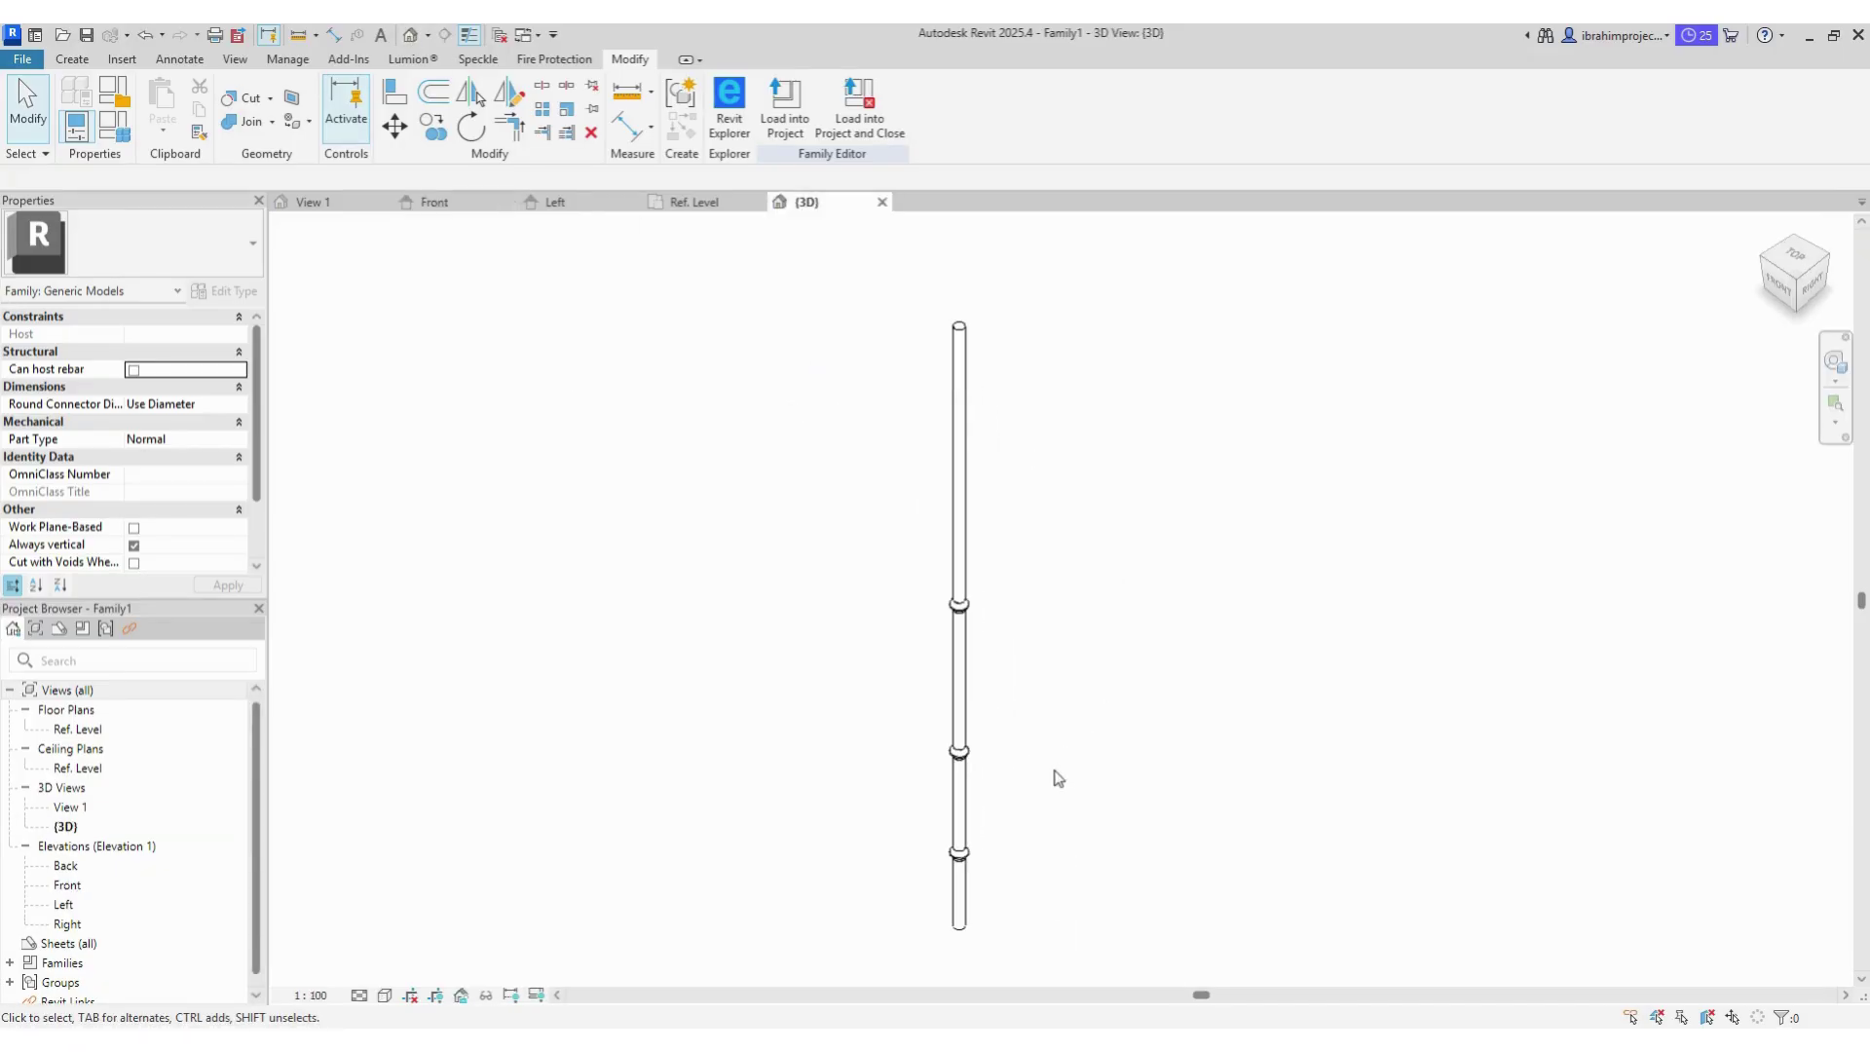
pyautogui.click(237, 58)
pyautogui.click(491, 115)
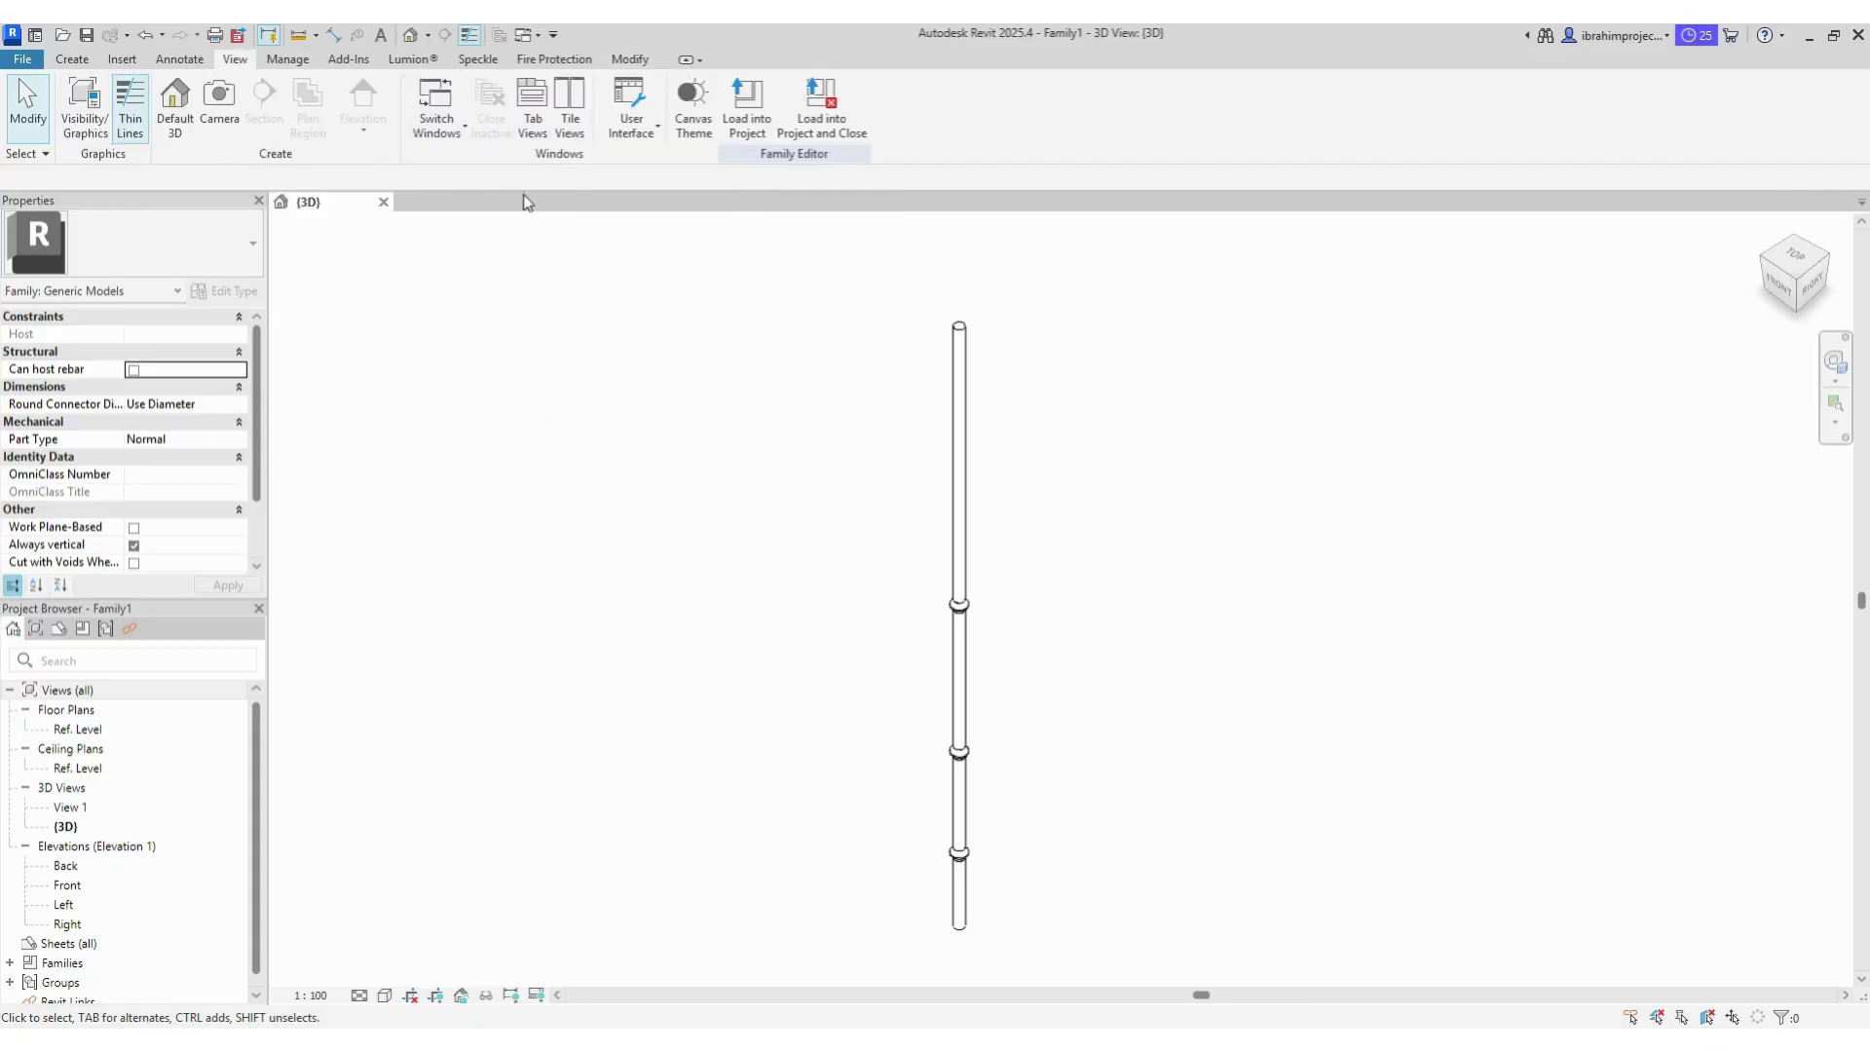
pyautogui.click(32, 62)
# Step: Create a new generic model family and place a point at the Ref. Level plane intersection
pyautogui.click(405, 241)
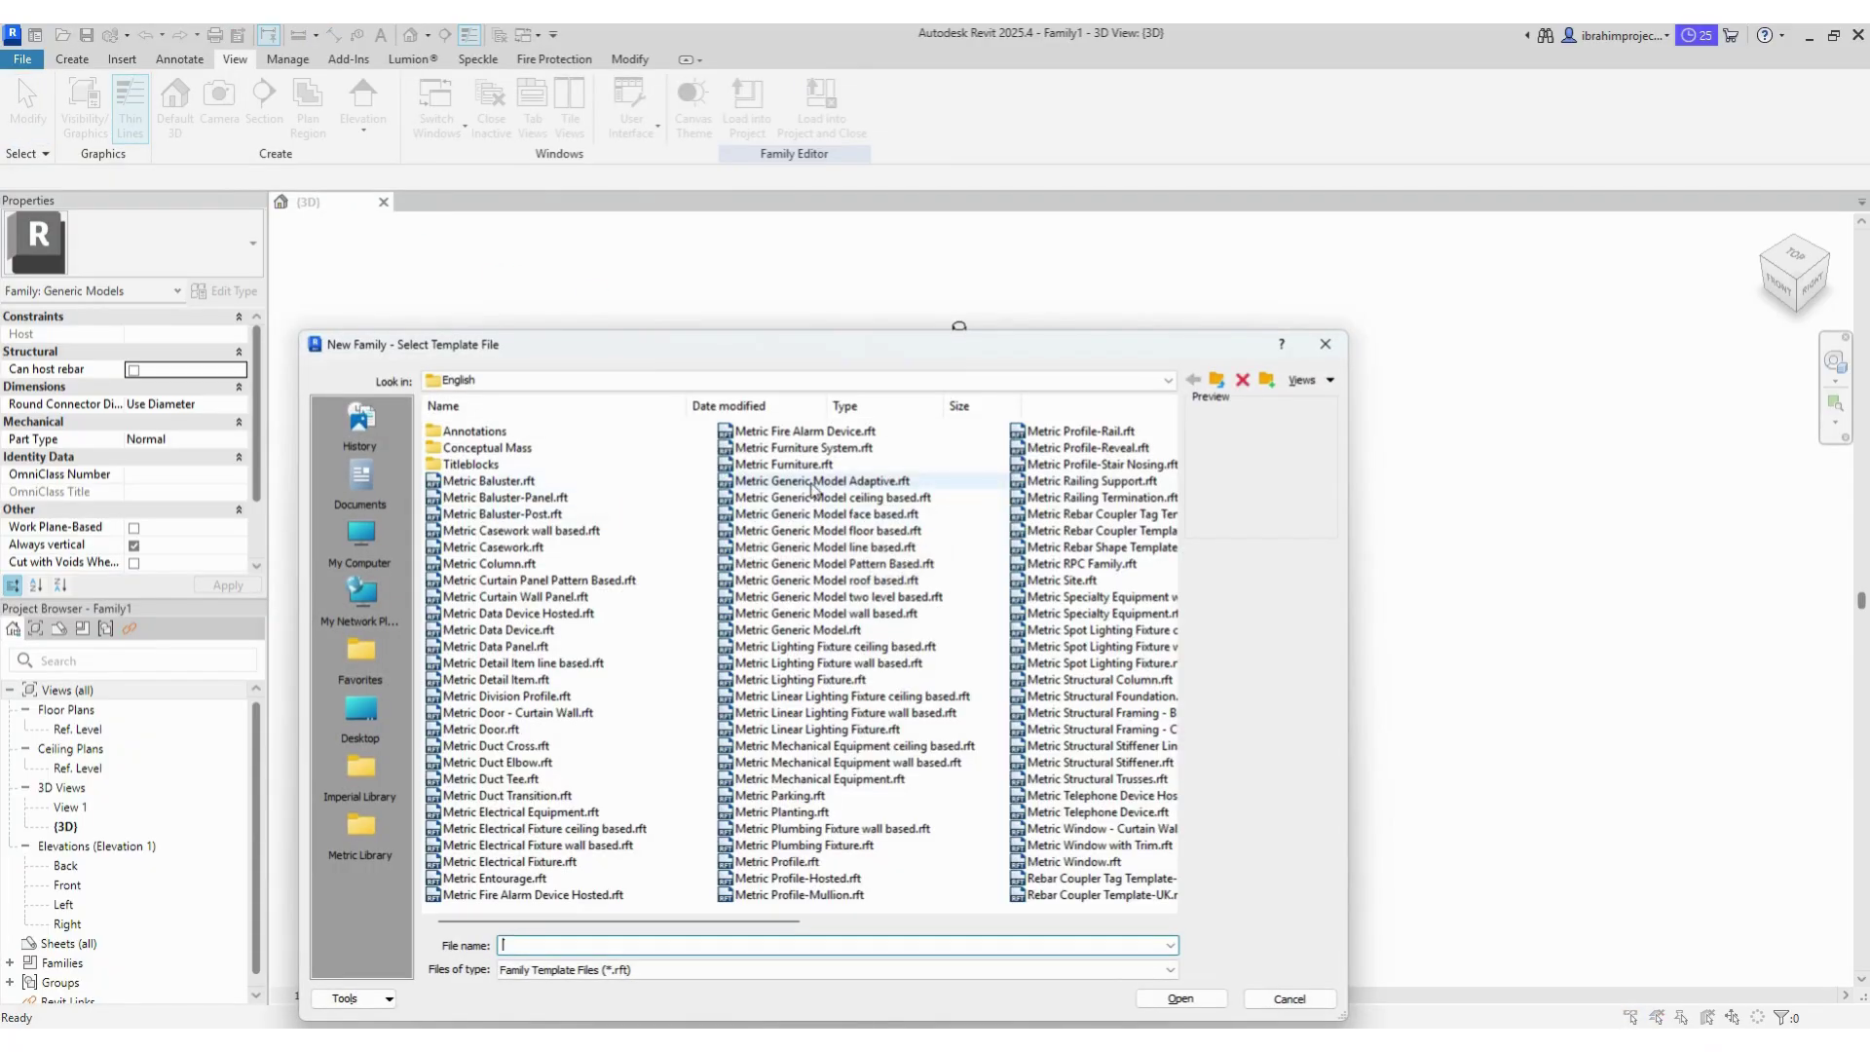
pyautogui.doubleClick(813, 485)
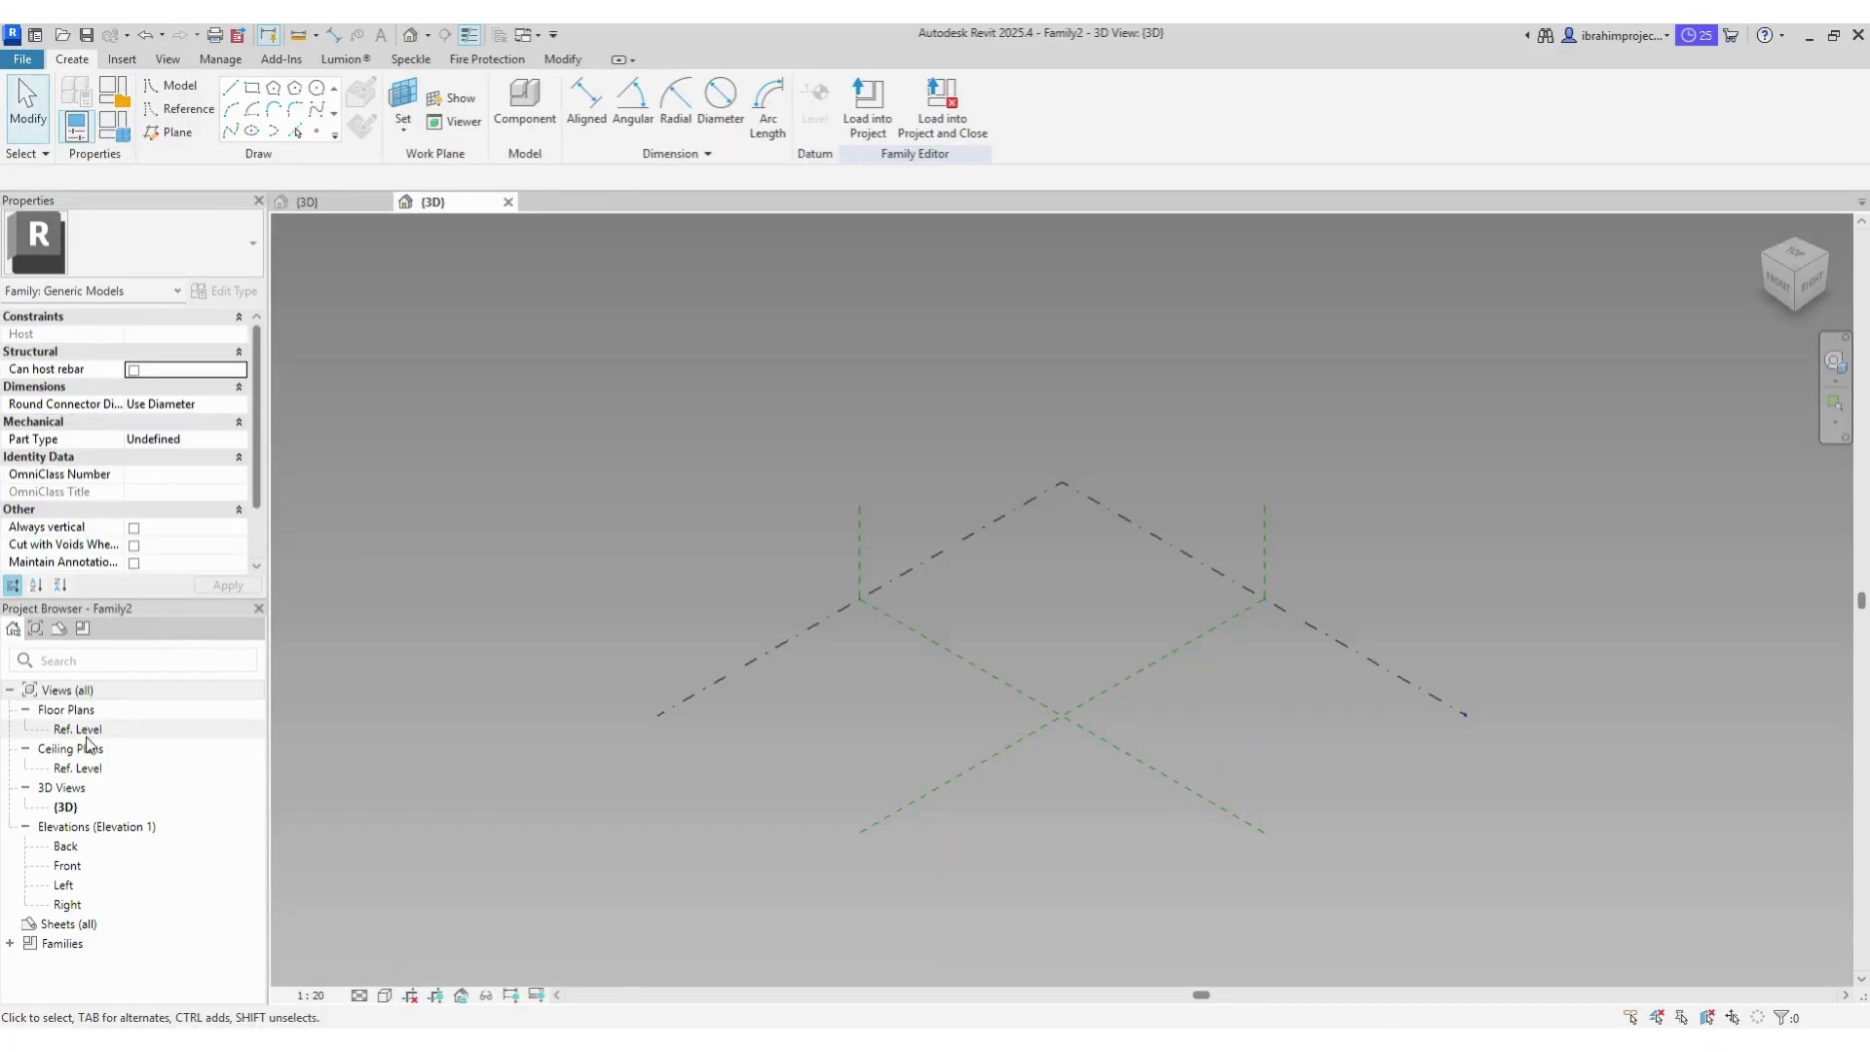
pyautogui.doubleClick(83, 730)
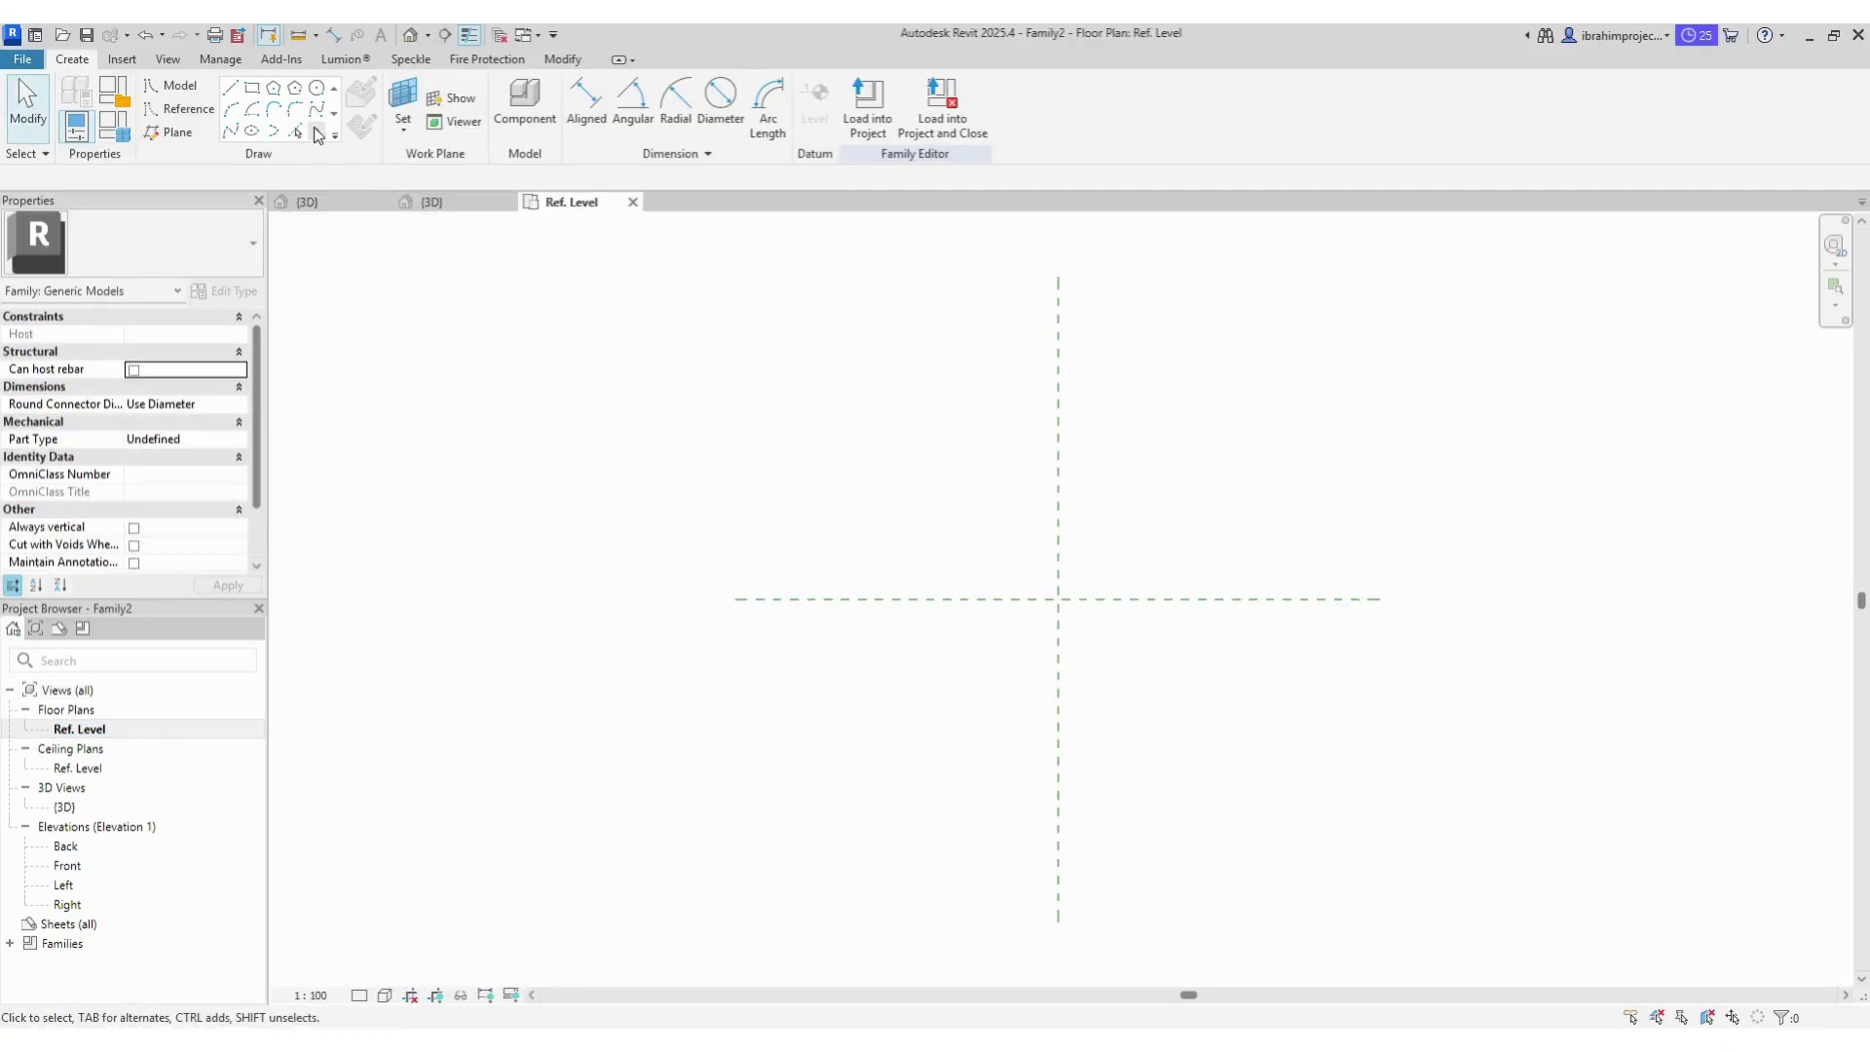
pyautogui.click(1059, 601)
pyautogui.press('Escape')
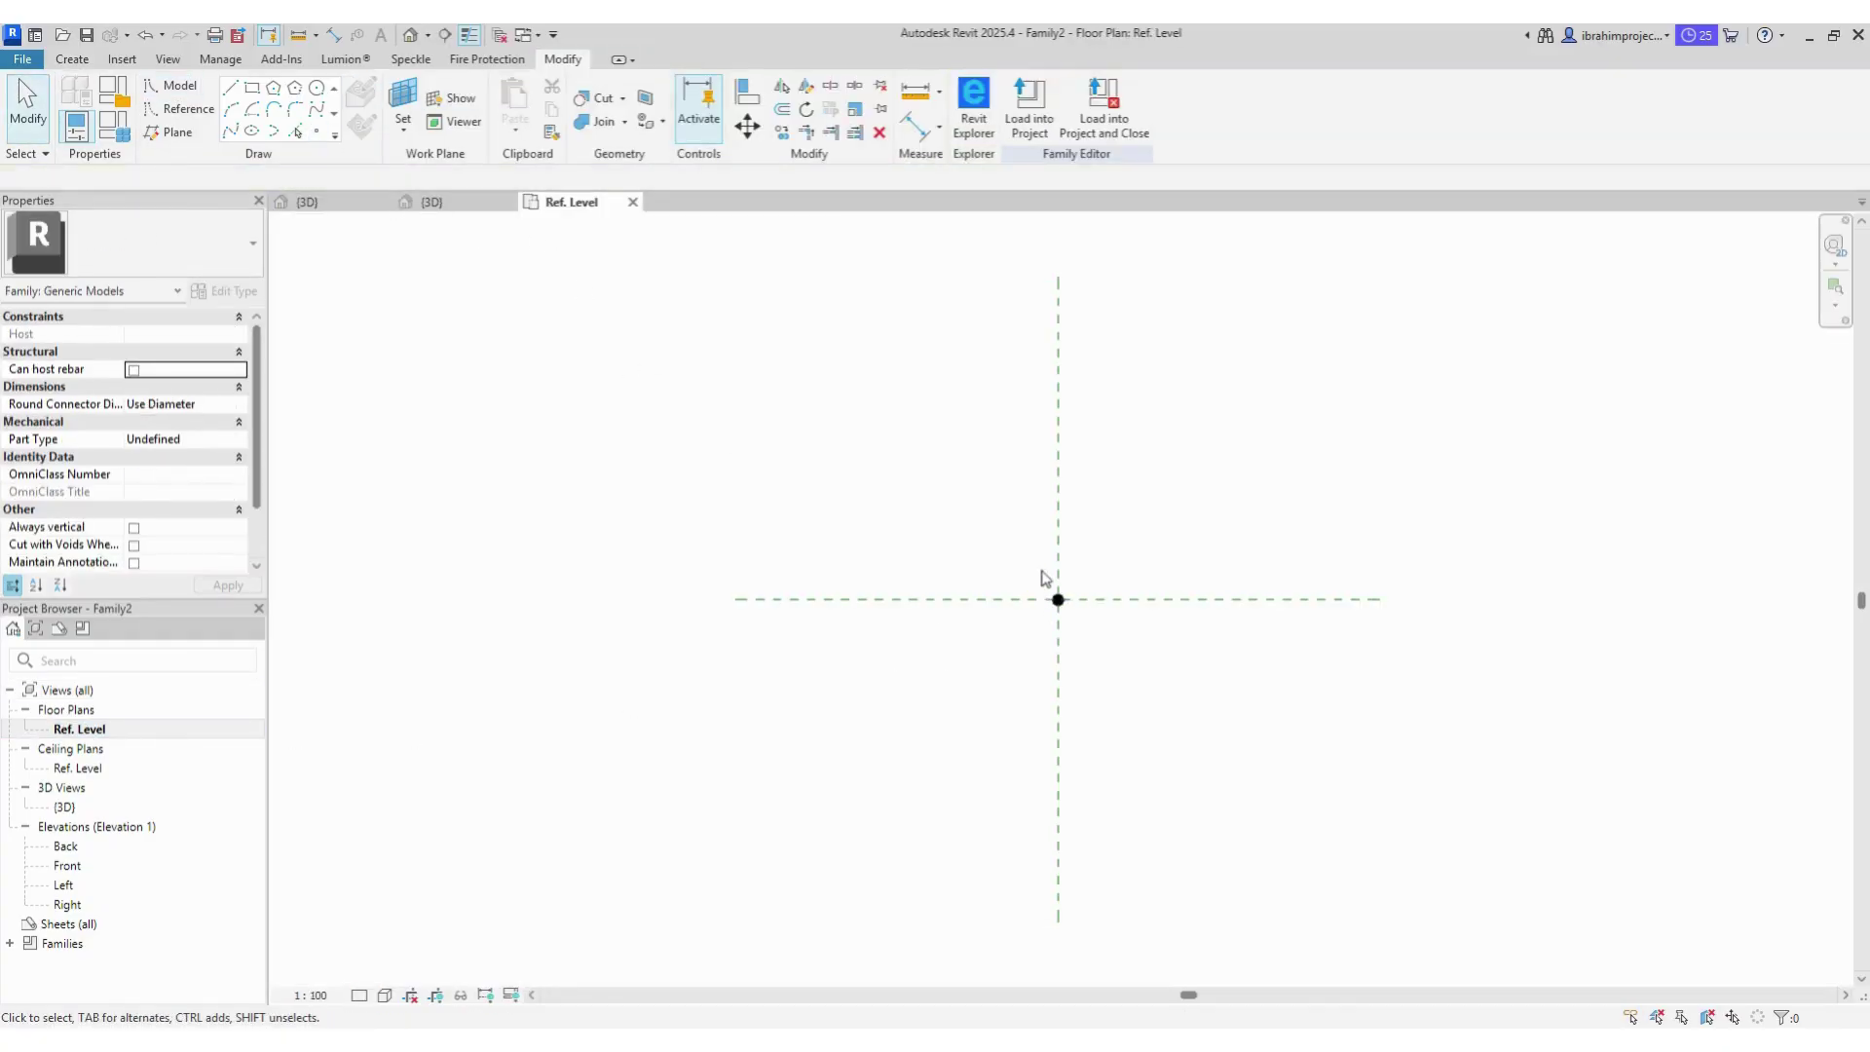
pyautogui.click(1057, 596)
# Step: Load the rod family Family1 into the new family and switch to 3D to place it
pyautogui.click(1200, 413)
pyautogui.scroll(2, 1183, 458)
pyautogui.scroll(3, 1129, 585)
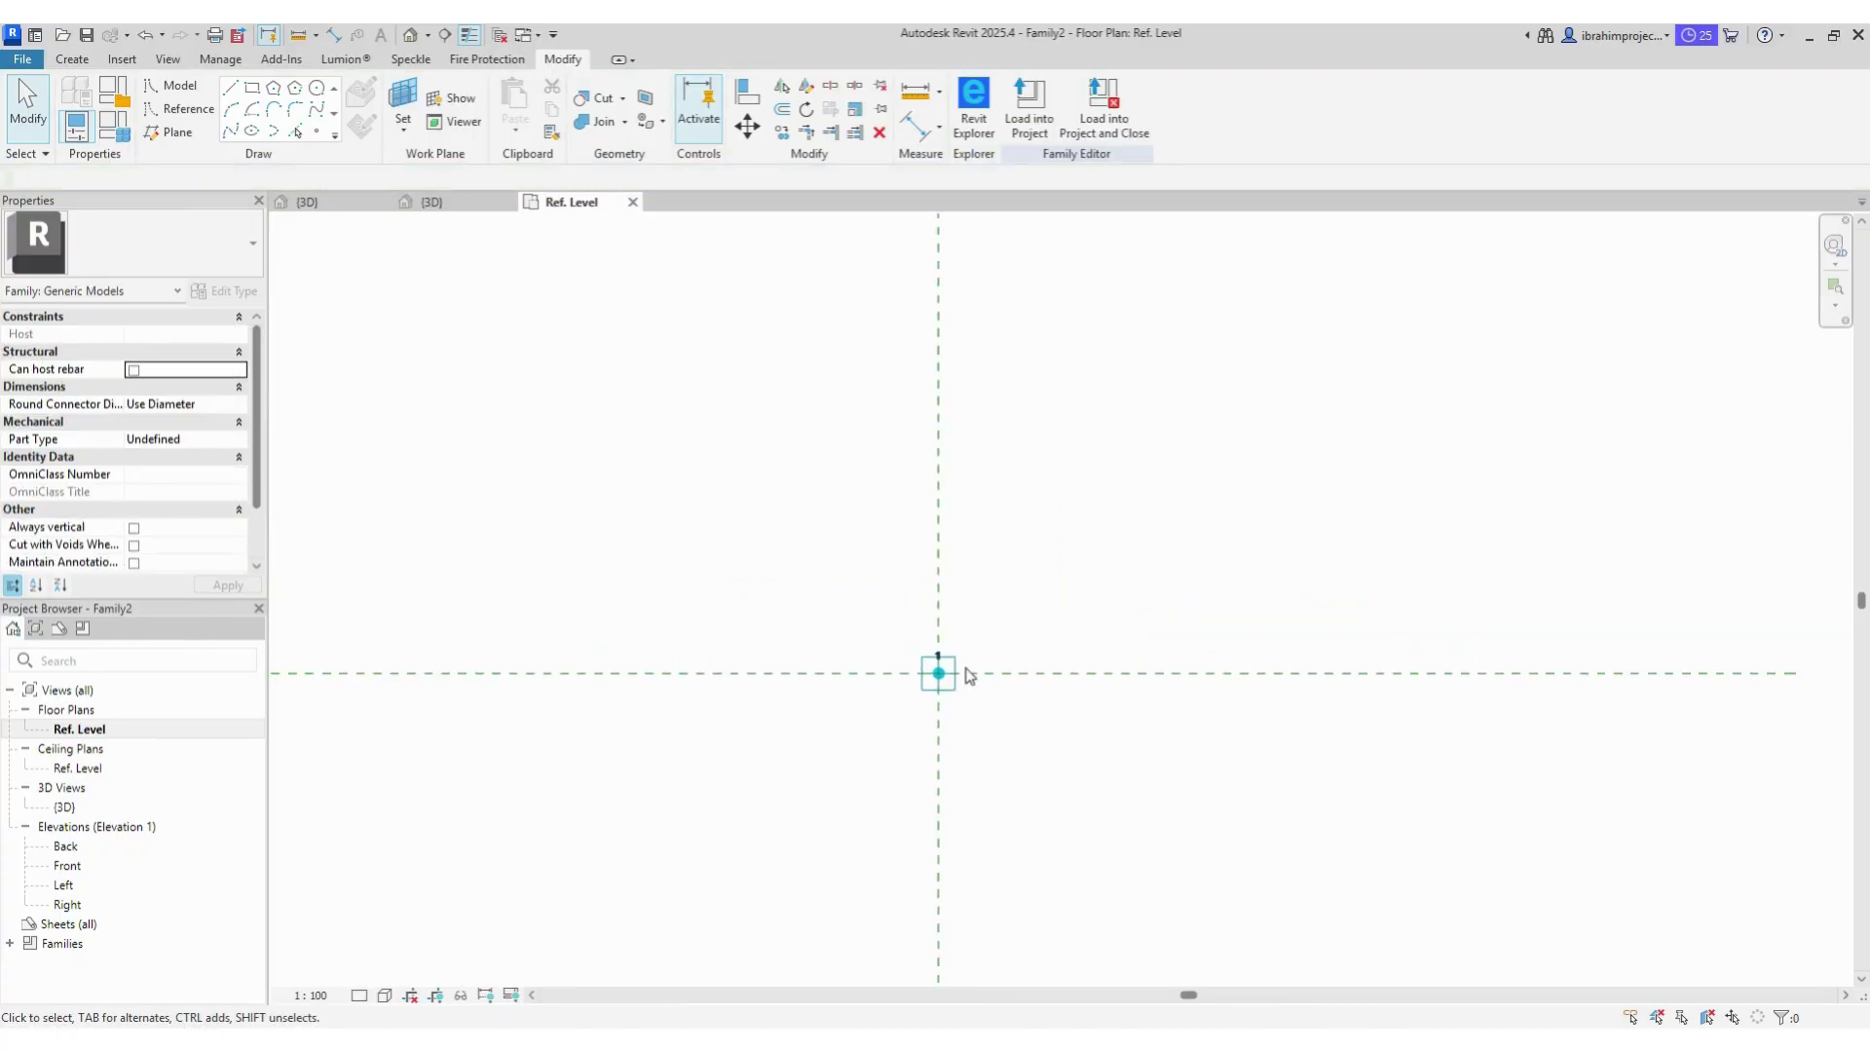
pyautogui.click(326, 201)
pyautogui.click(752, 102)
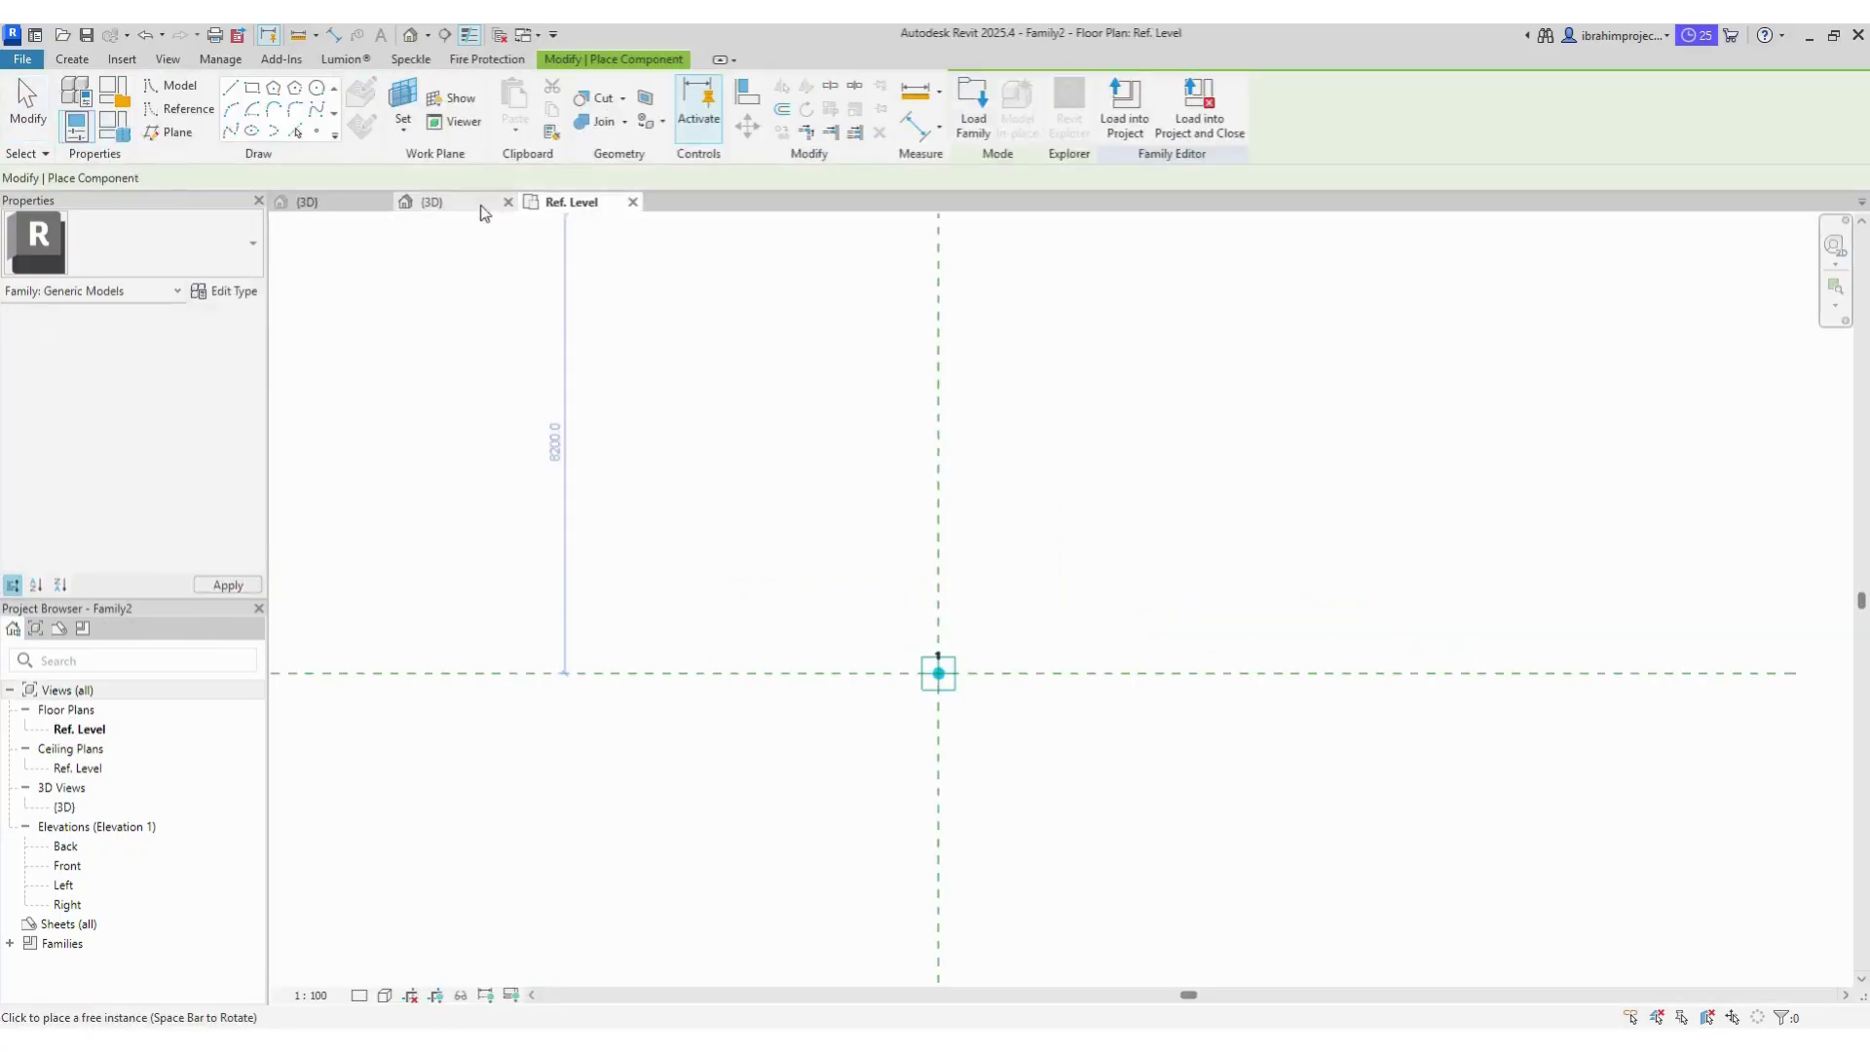
pyautogui.click(482, 213)
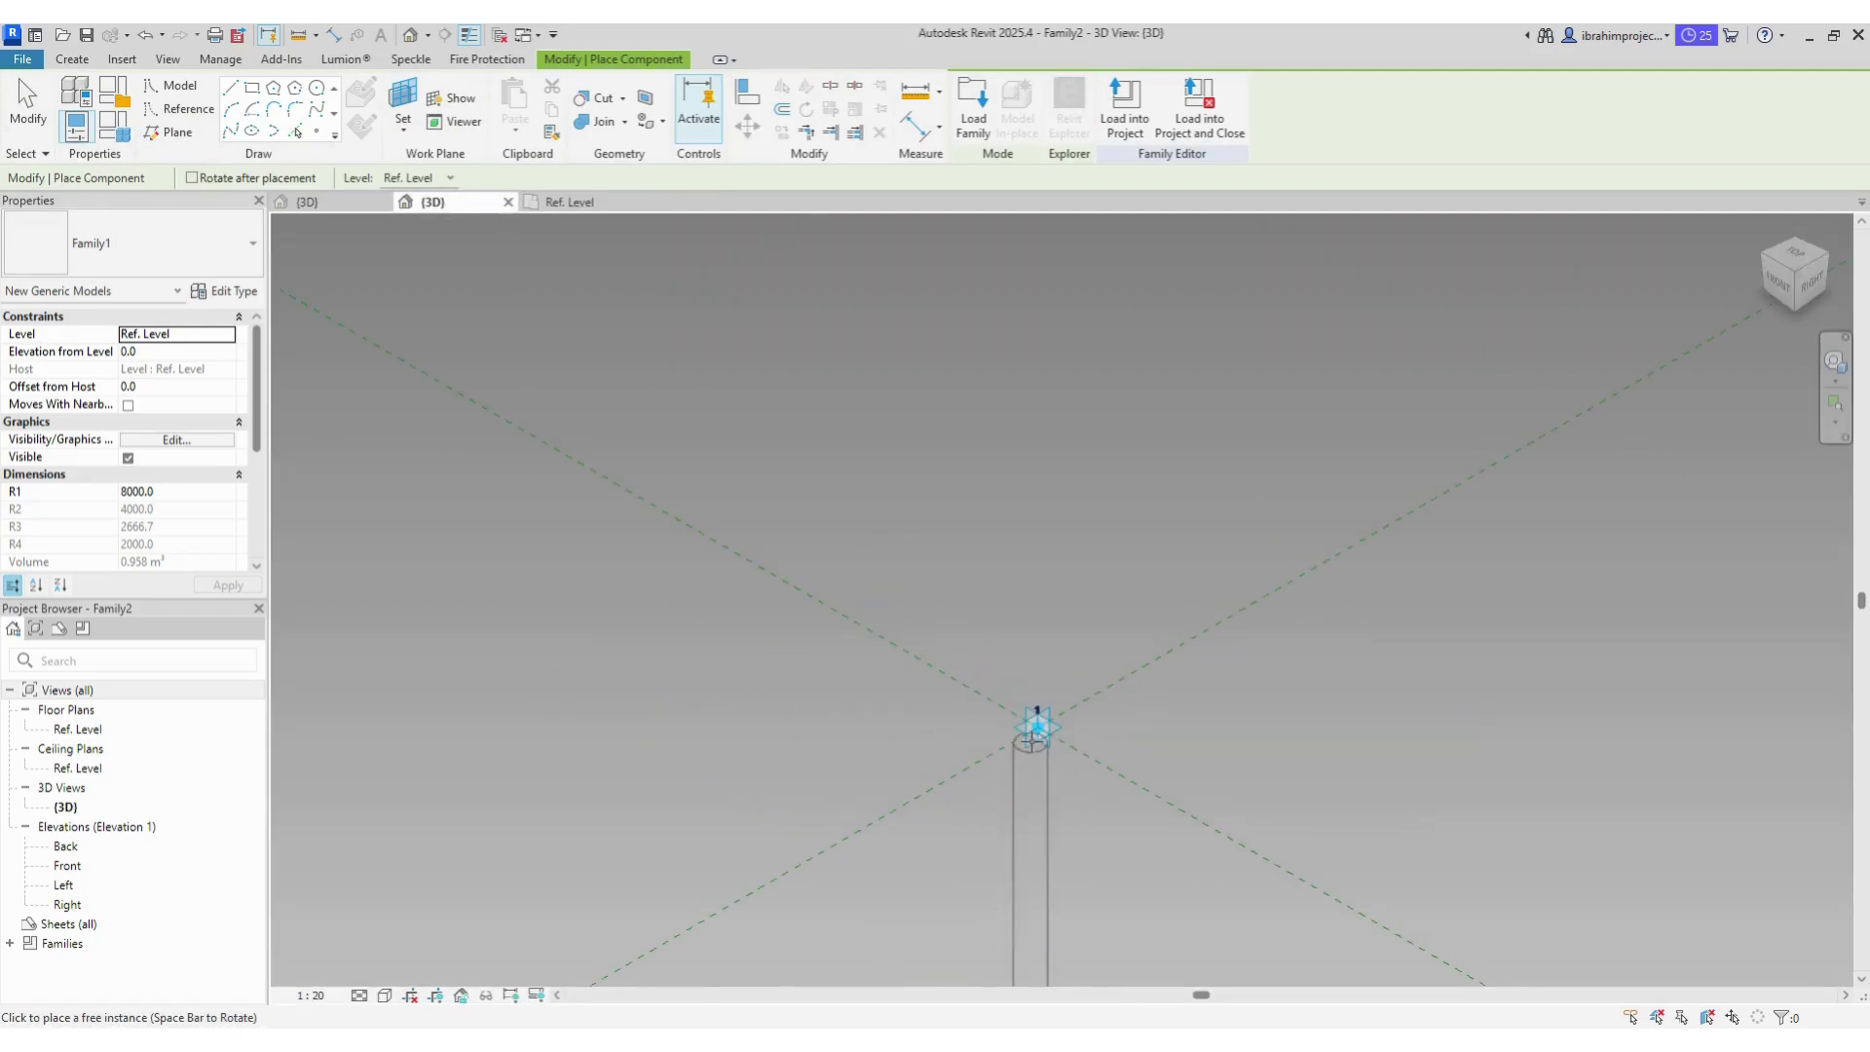
# Step: Place one rod at the reference-plane intersection and select it
pyautogui.scroll(-3, 1037, 726)
pyautogui.click(923, 492)
pyautogui.press('Escape')
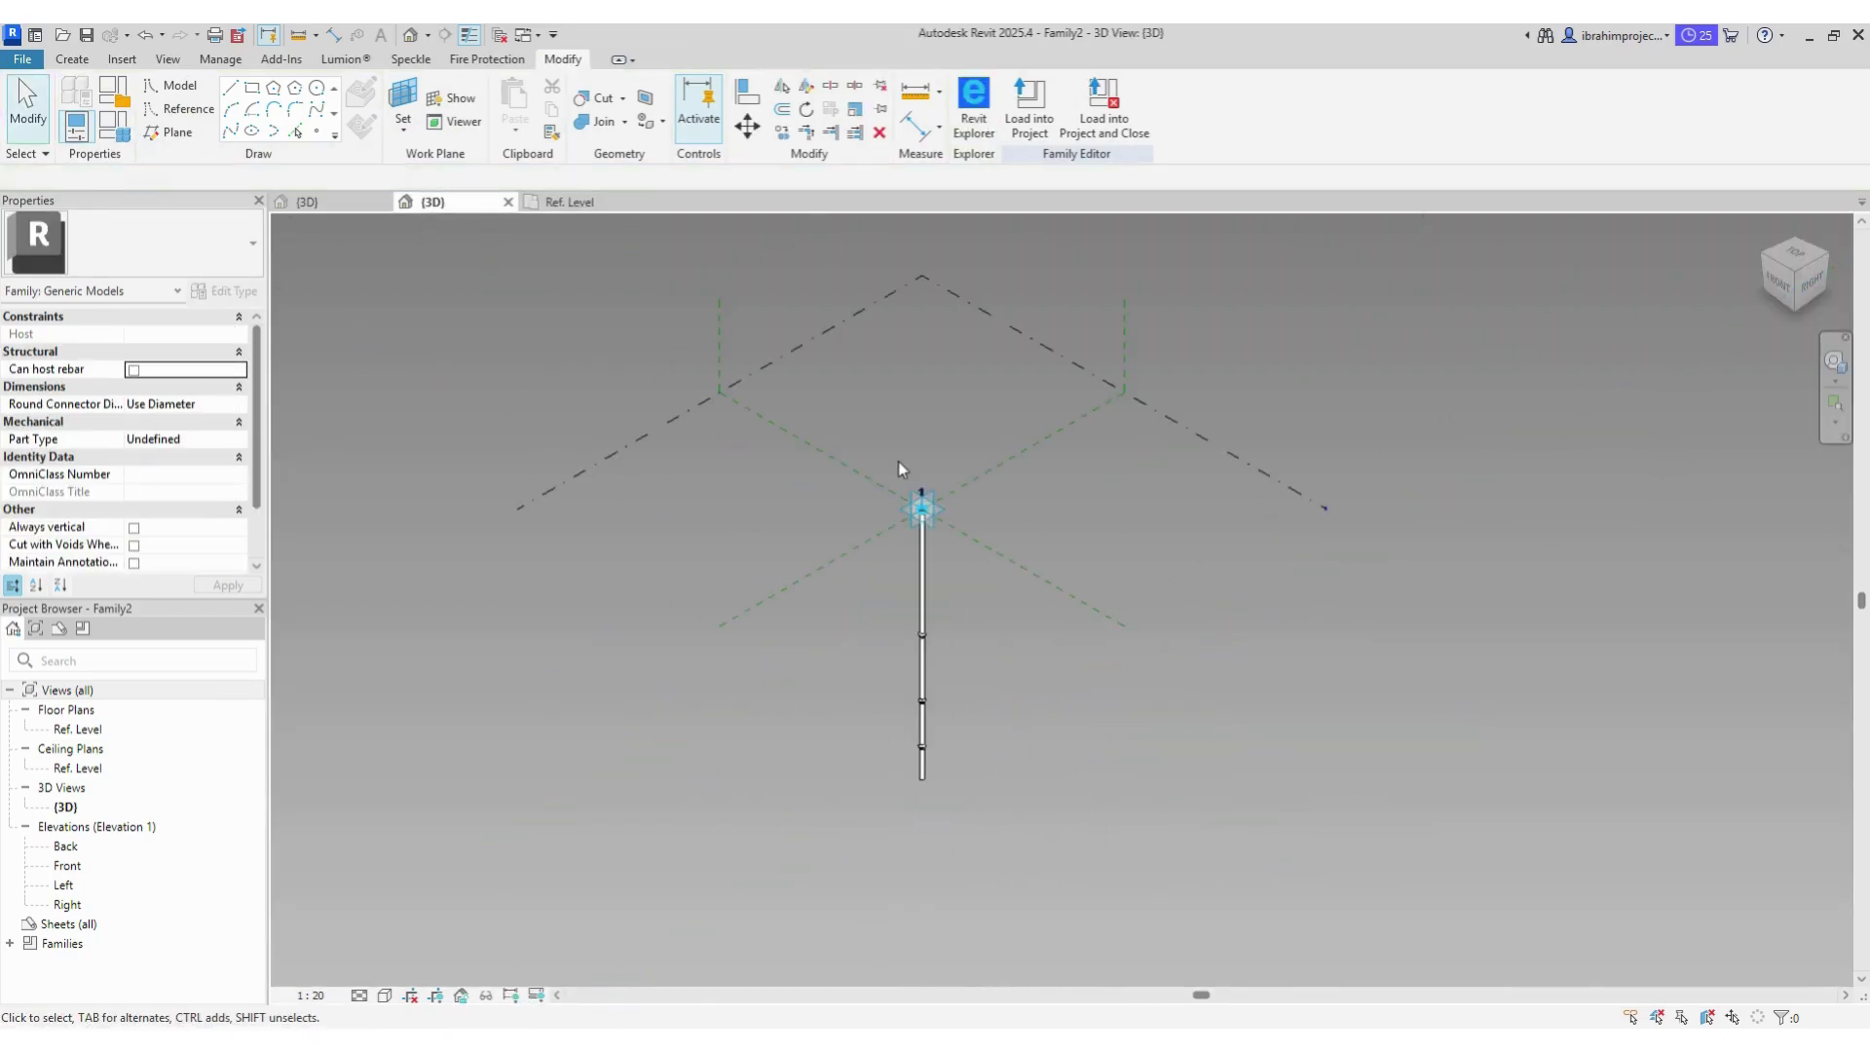
pyautogui.click(927, 672)
pyautogui.click(873, 662)
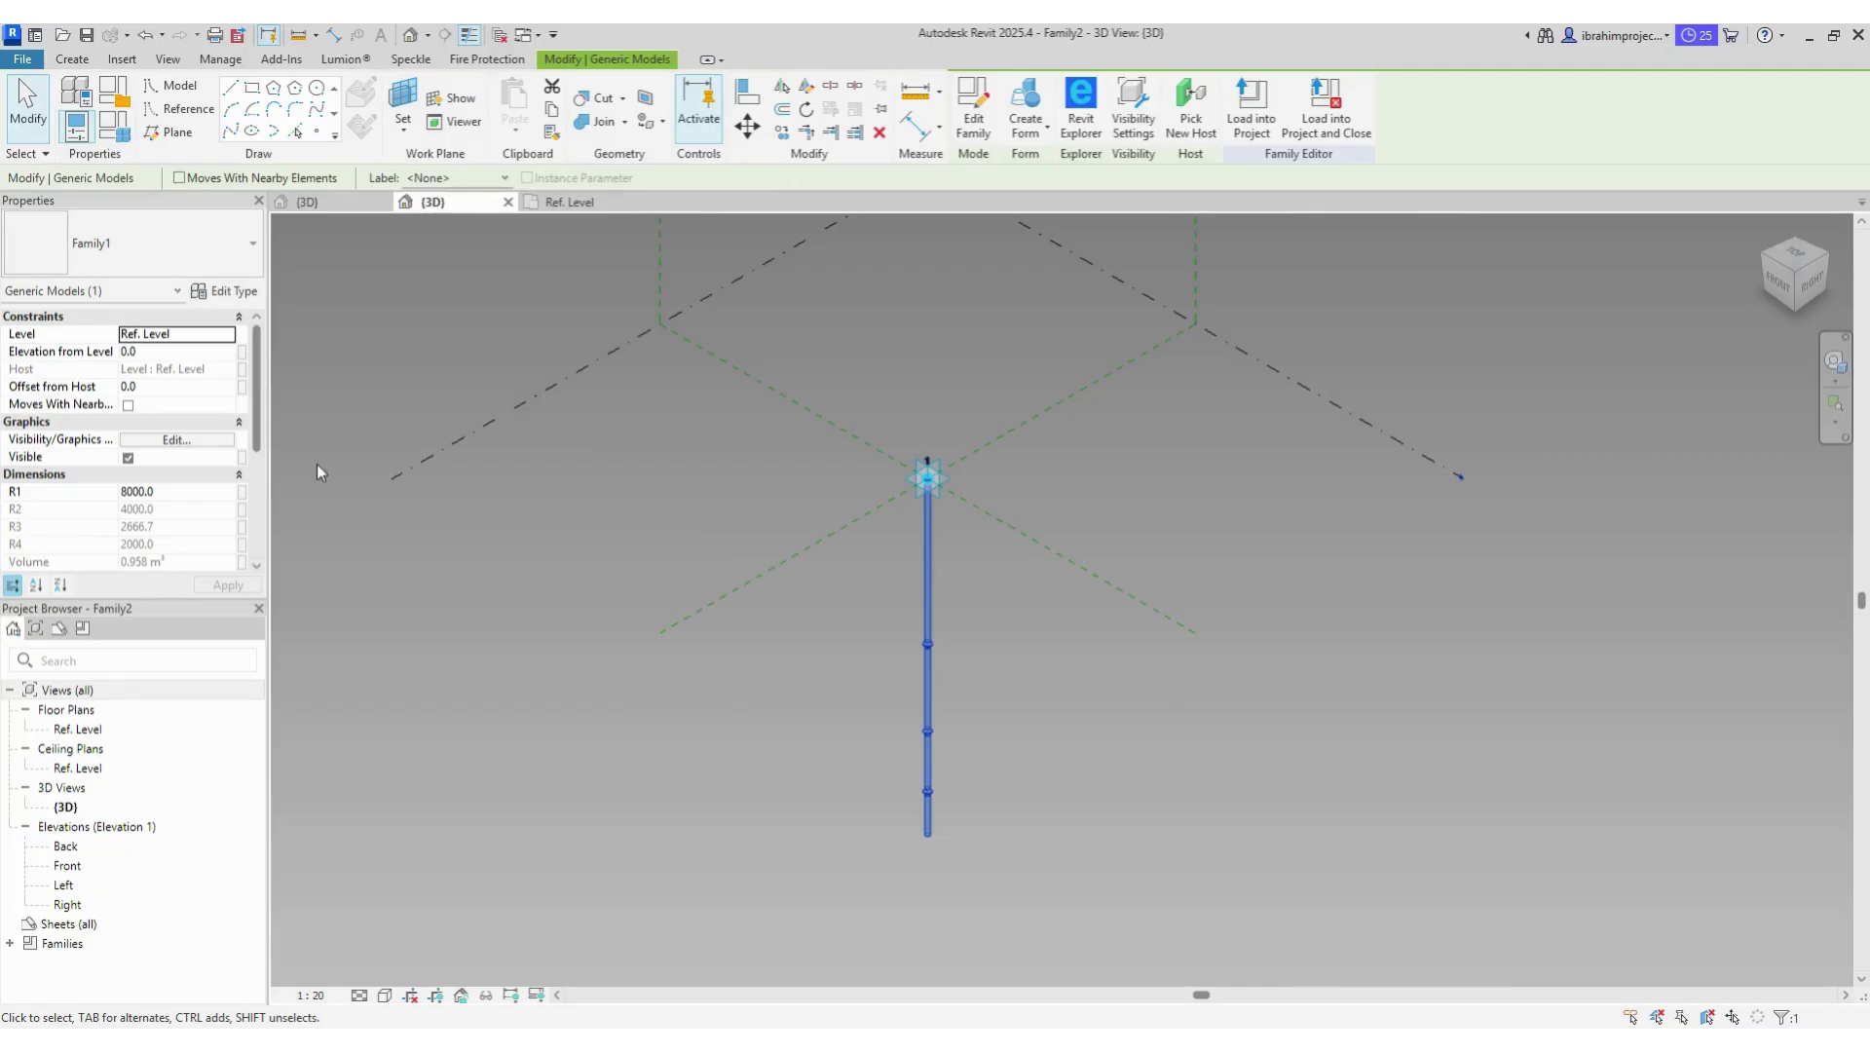
# Step: Associate the rod's R1 with a new instance family parameter
pyautogui.click(241, 492)
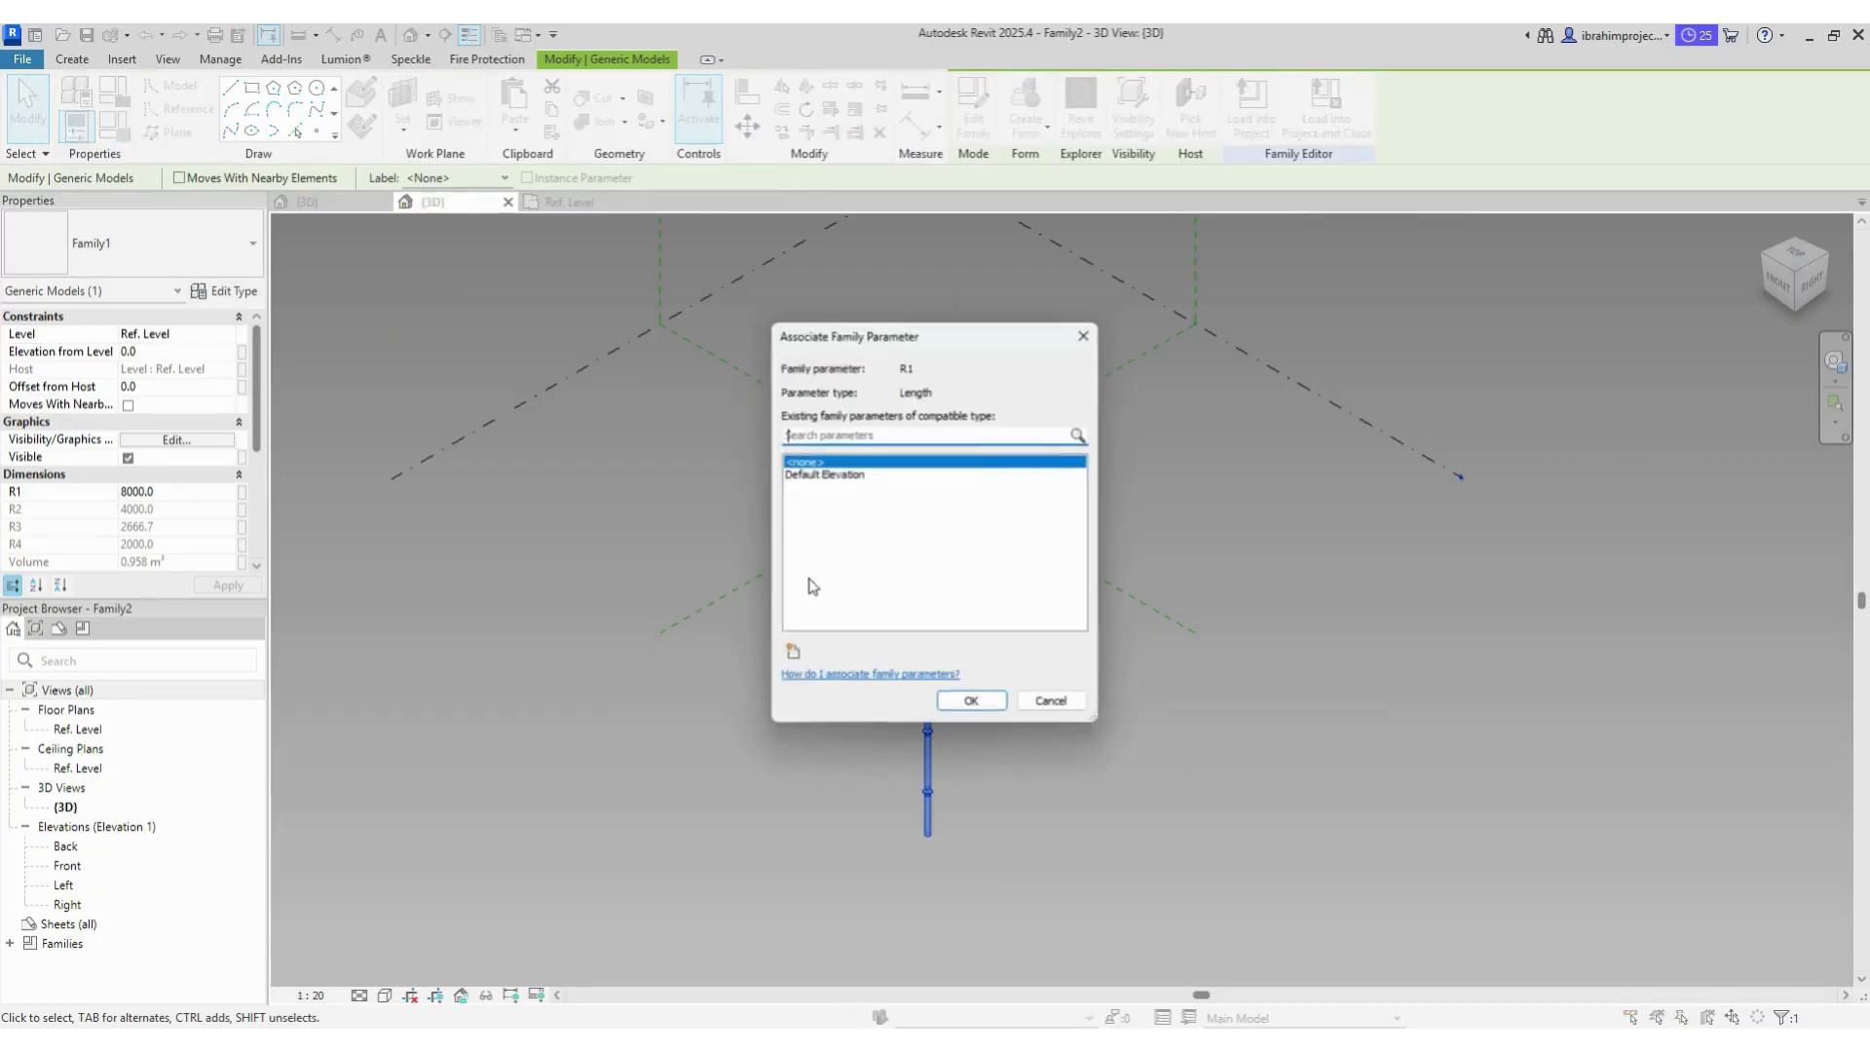
pyautogui.click(791, 654)
pyautogui.click(960, 547)
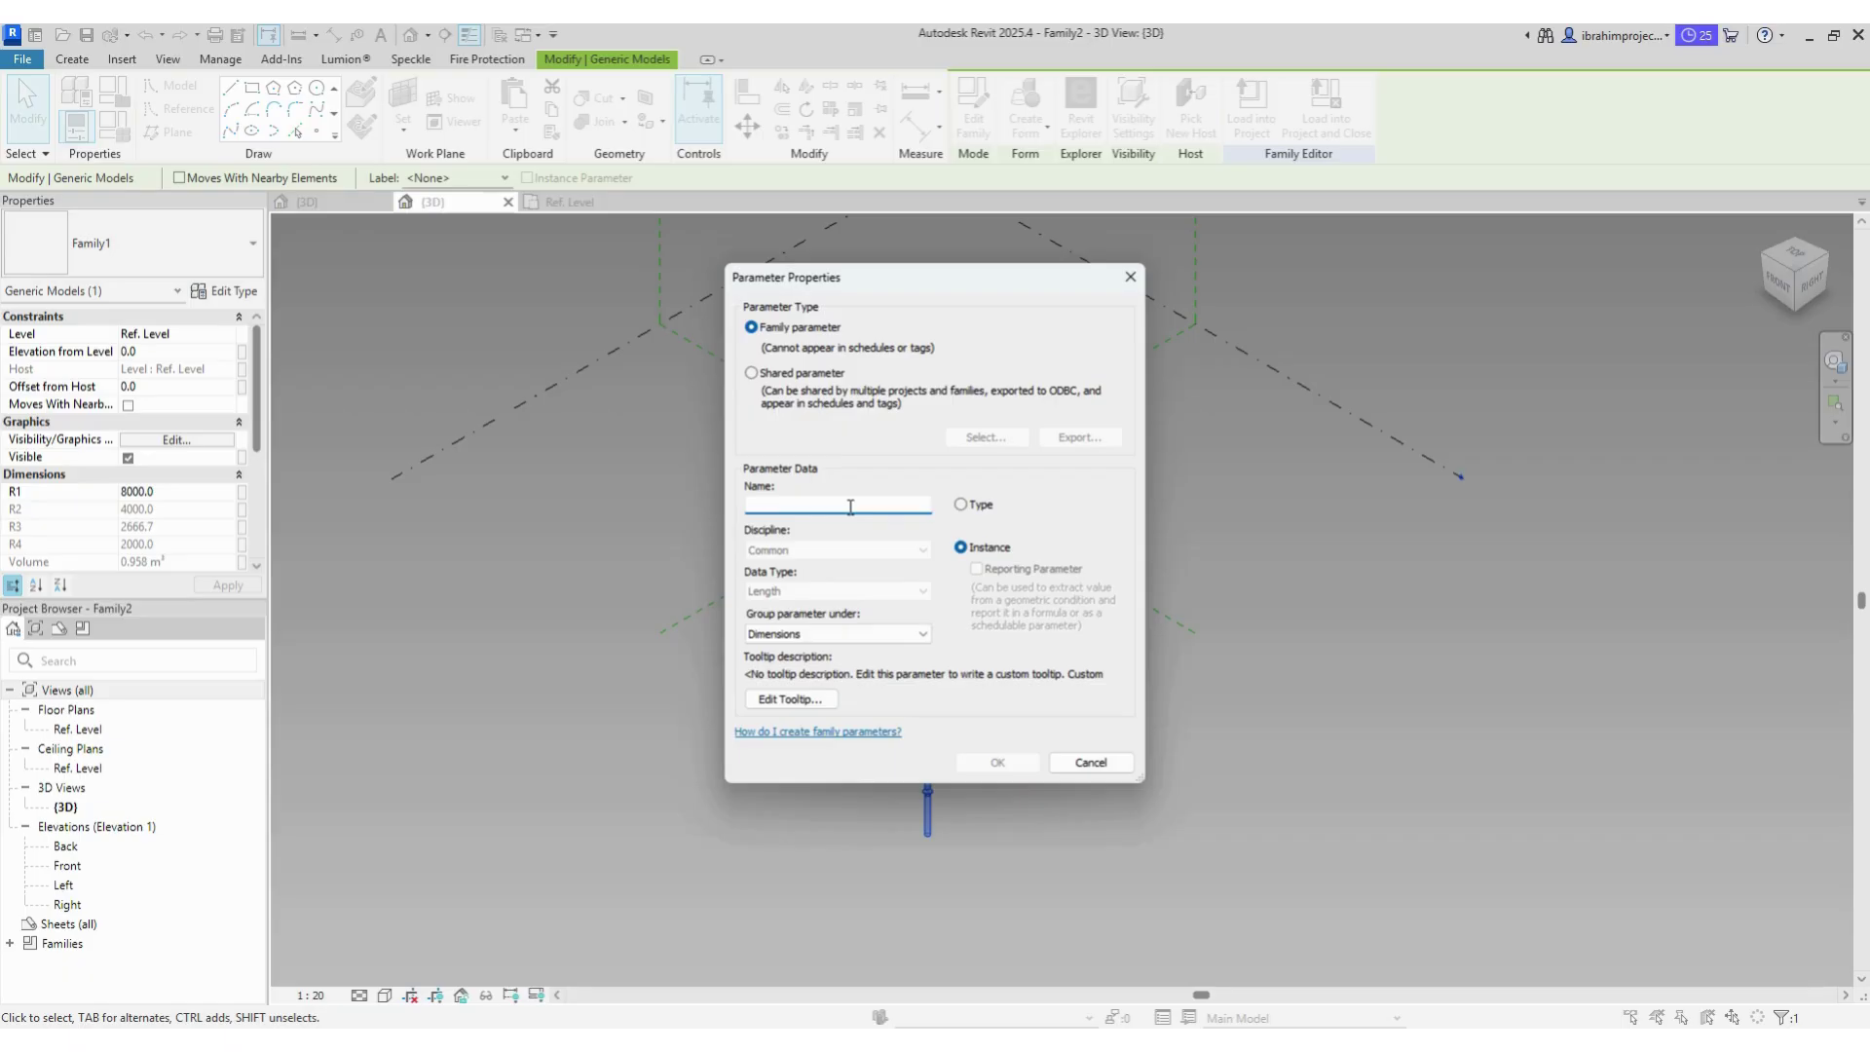
pyautogui.write('R1')
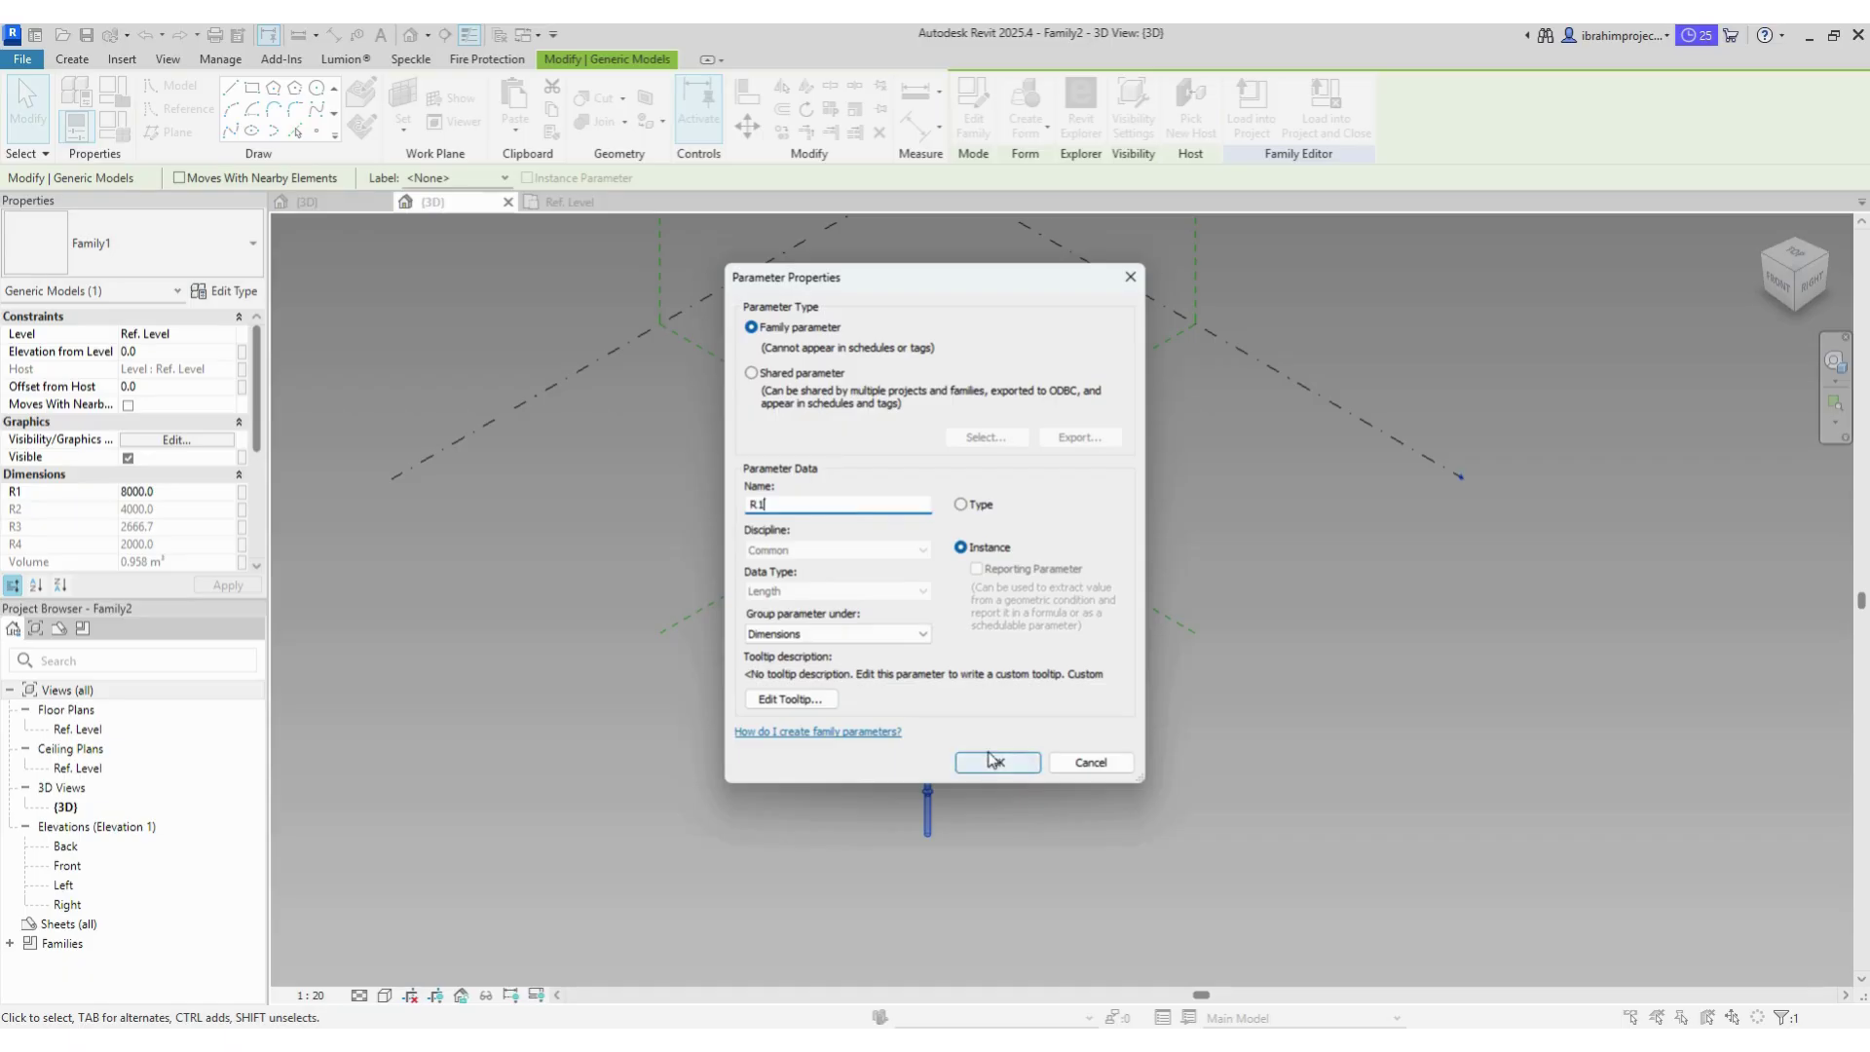
pyautogui.click(997, 762)
pyautogui.click(979, 703)
pyautogui.click(1038, 737)
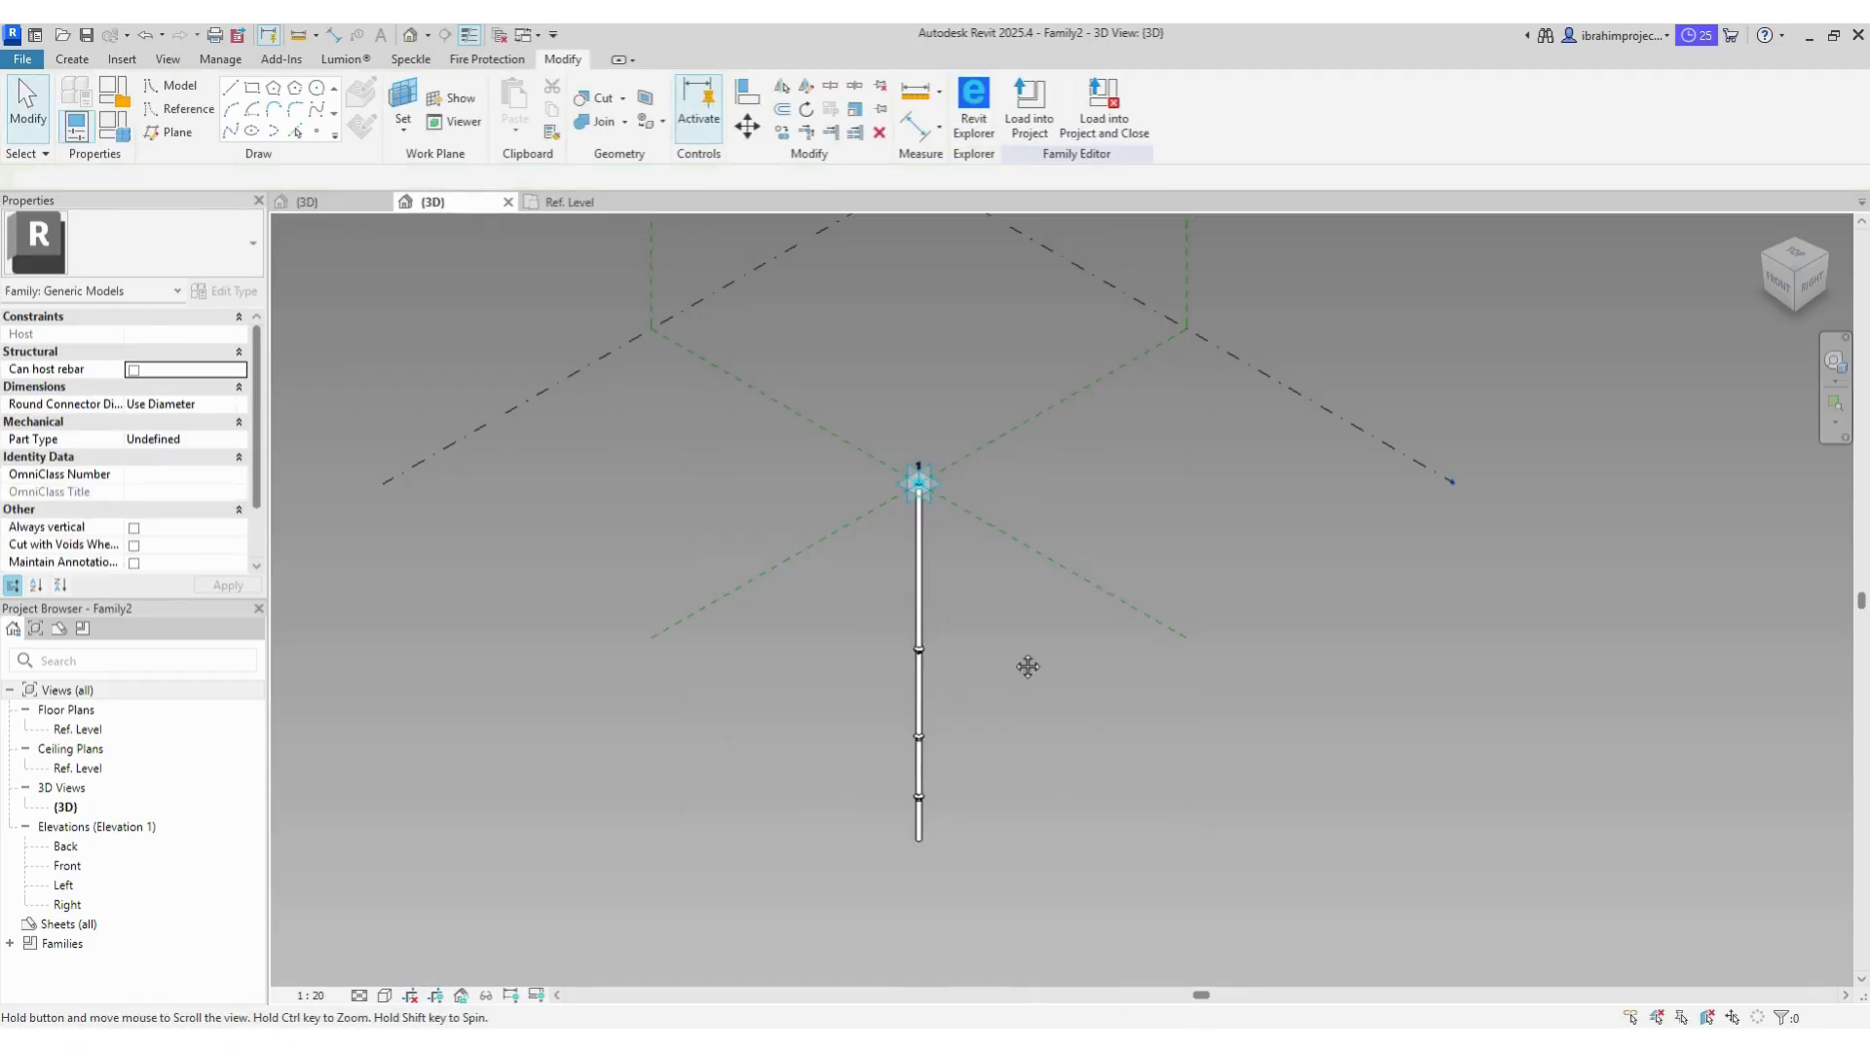
pyautogui.scroll(1, 948, 635)
pyautogui.scroll(1, 921, 626)
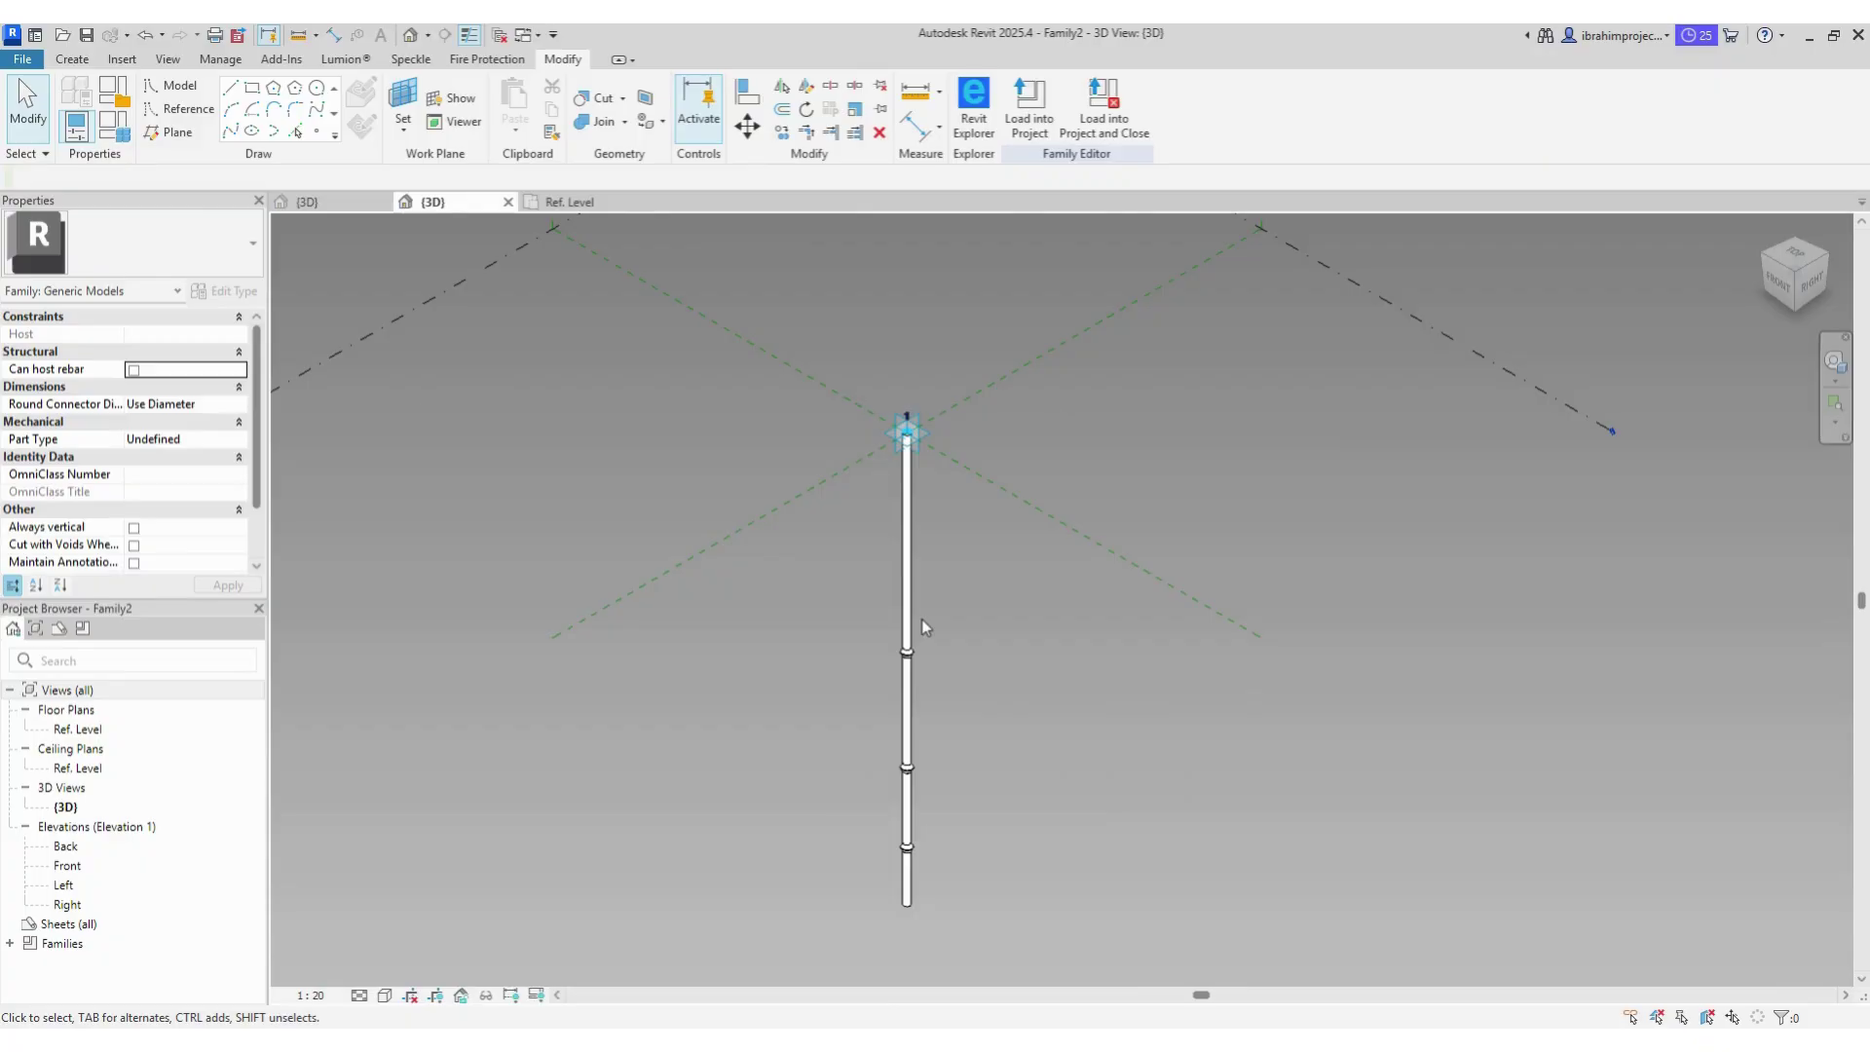
# Step: Create Family3 from Metric Generic Model Adaptive.rft and open the Ref. Level plan
pyautogui.click(22, 58)
pyautogui.moveTo(177, 166)
pyautogui.click(220, 181)
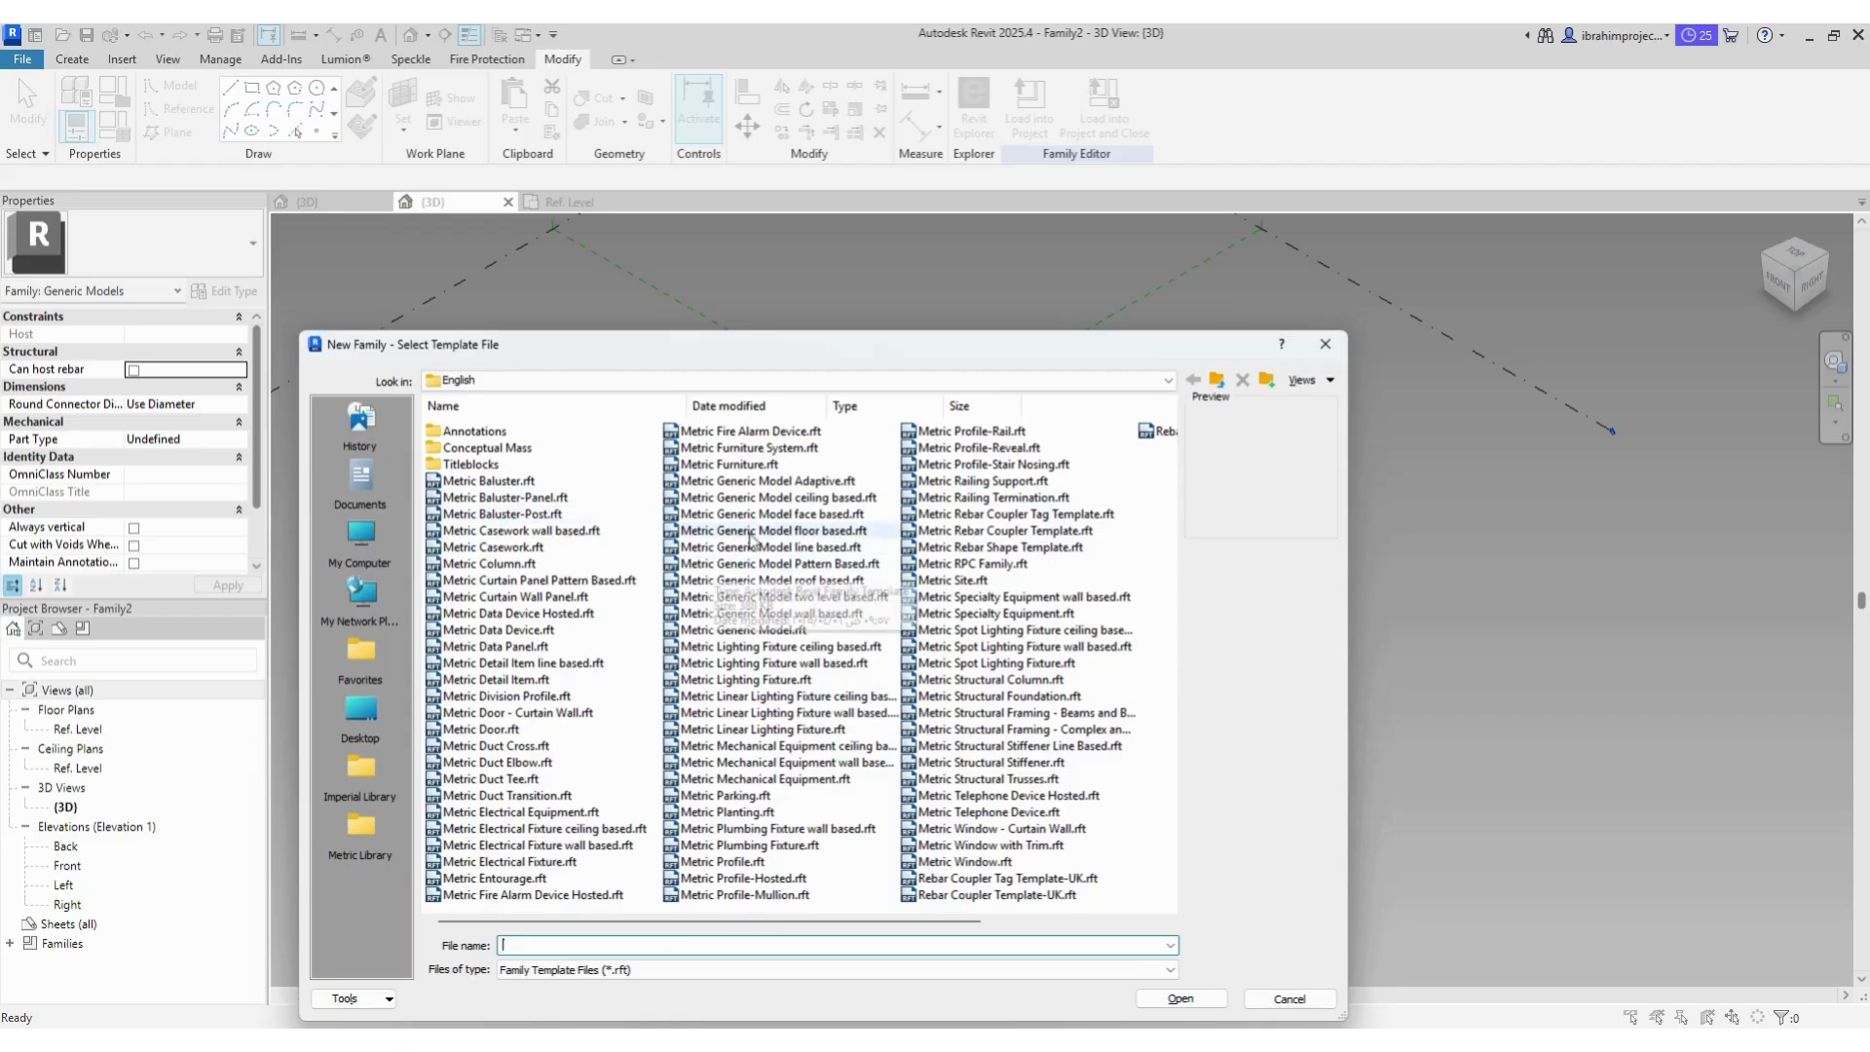
pyautogui.doubleClick(837, 480)
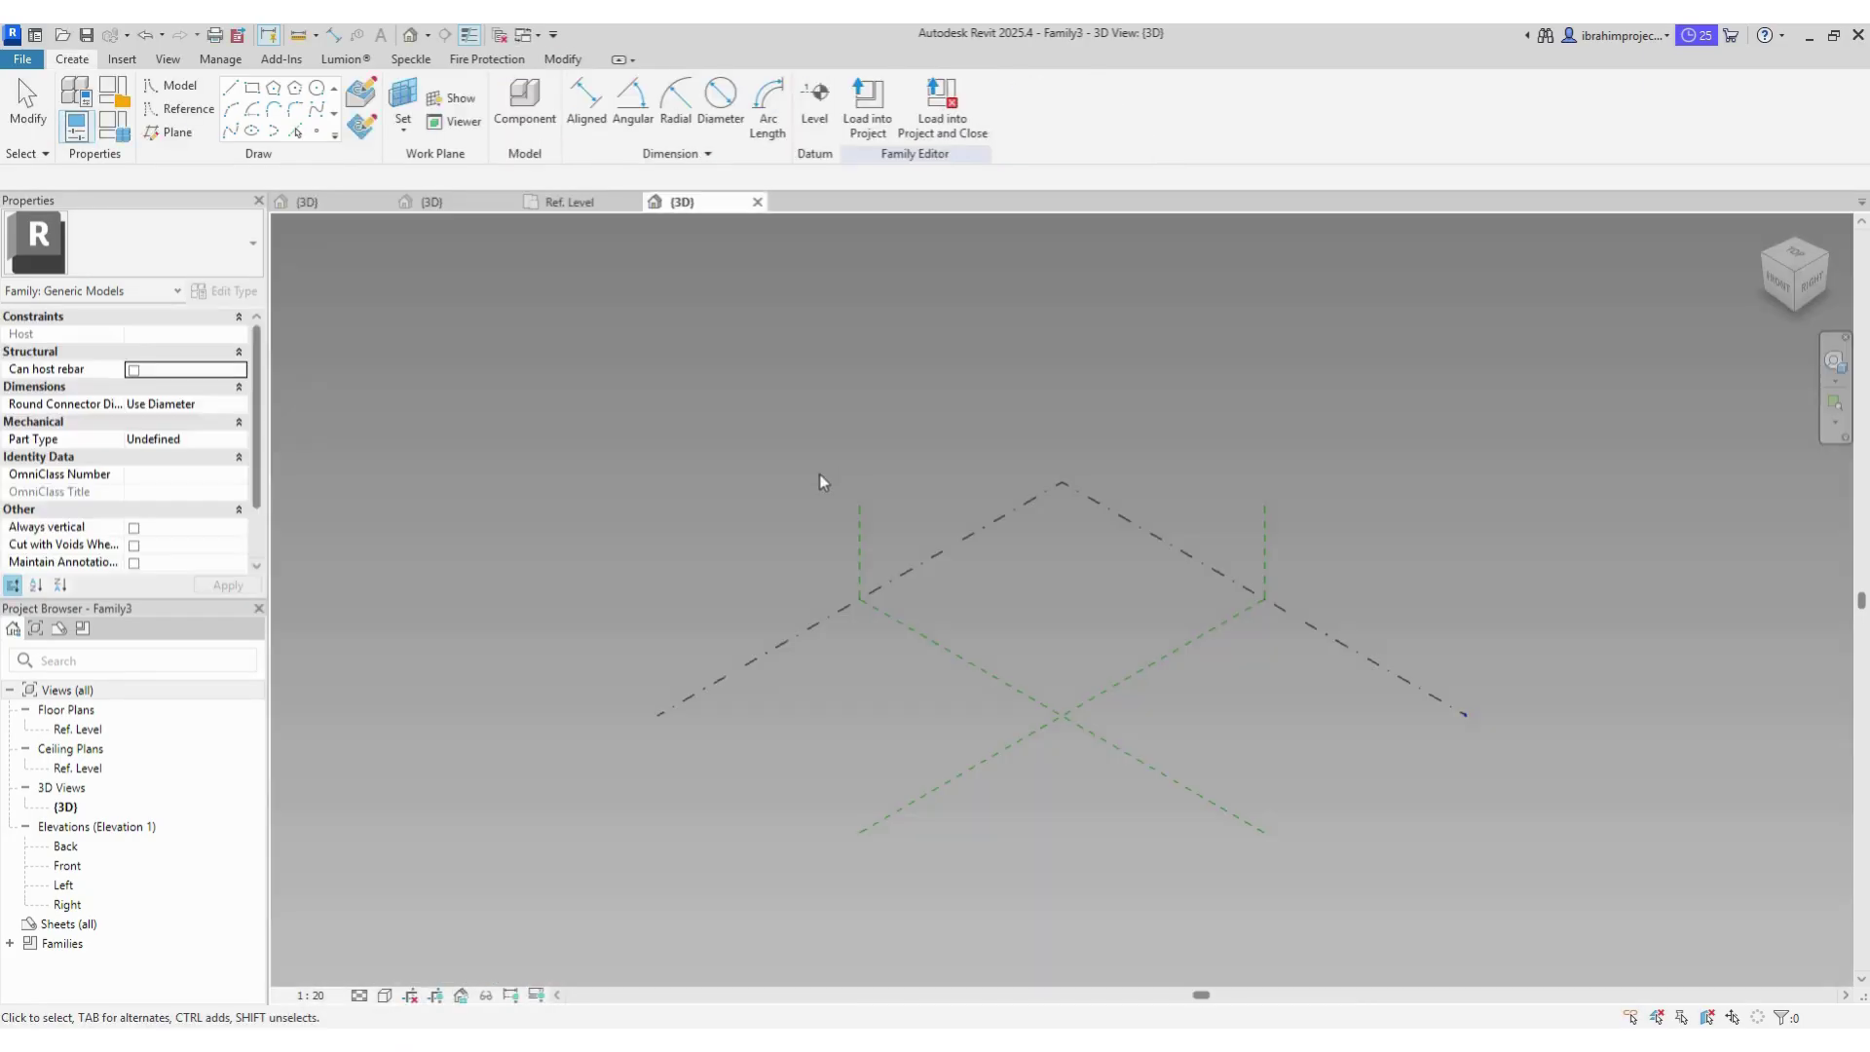
pyautogui.doubleClick(76, 728)
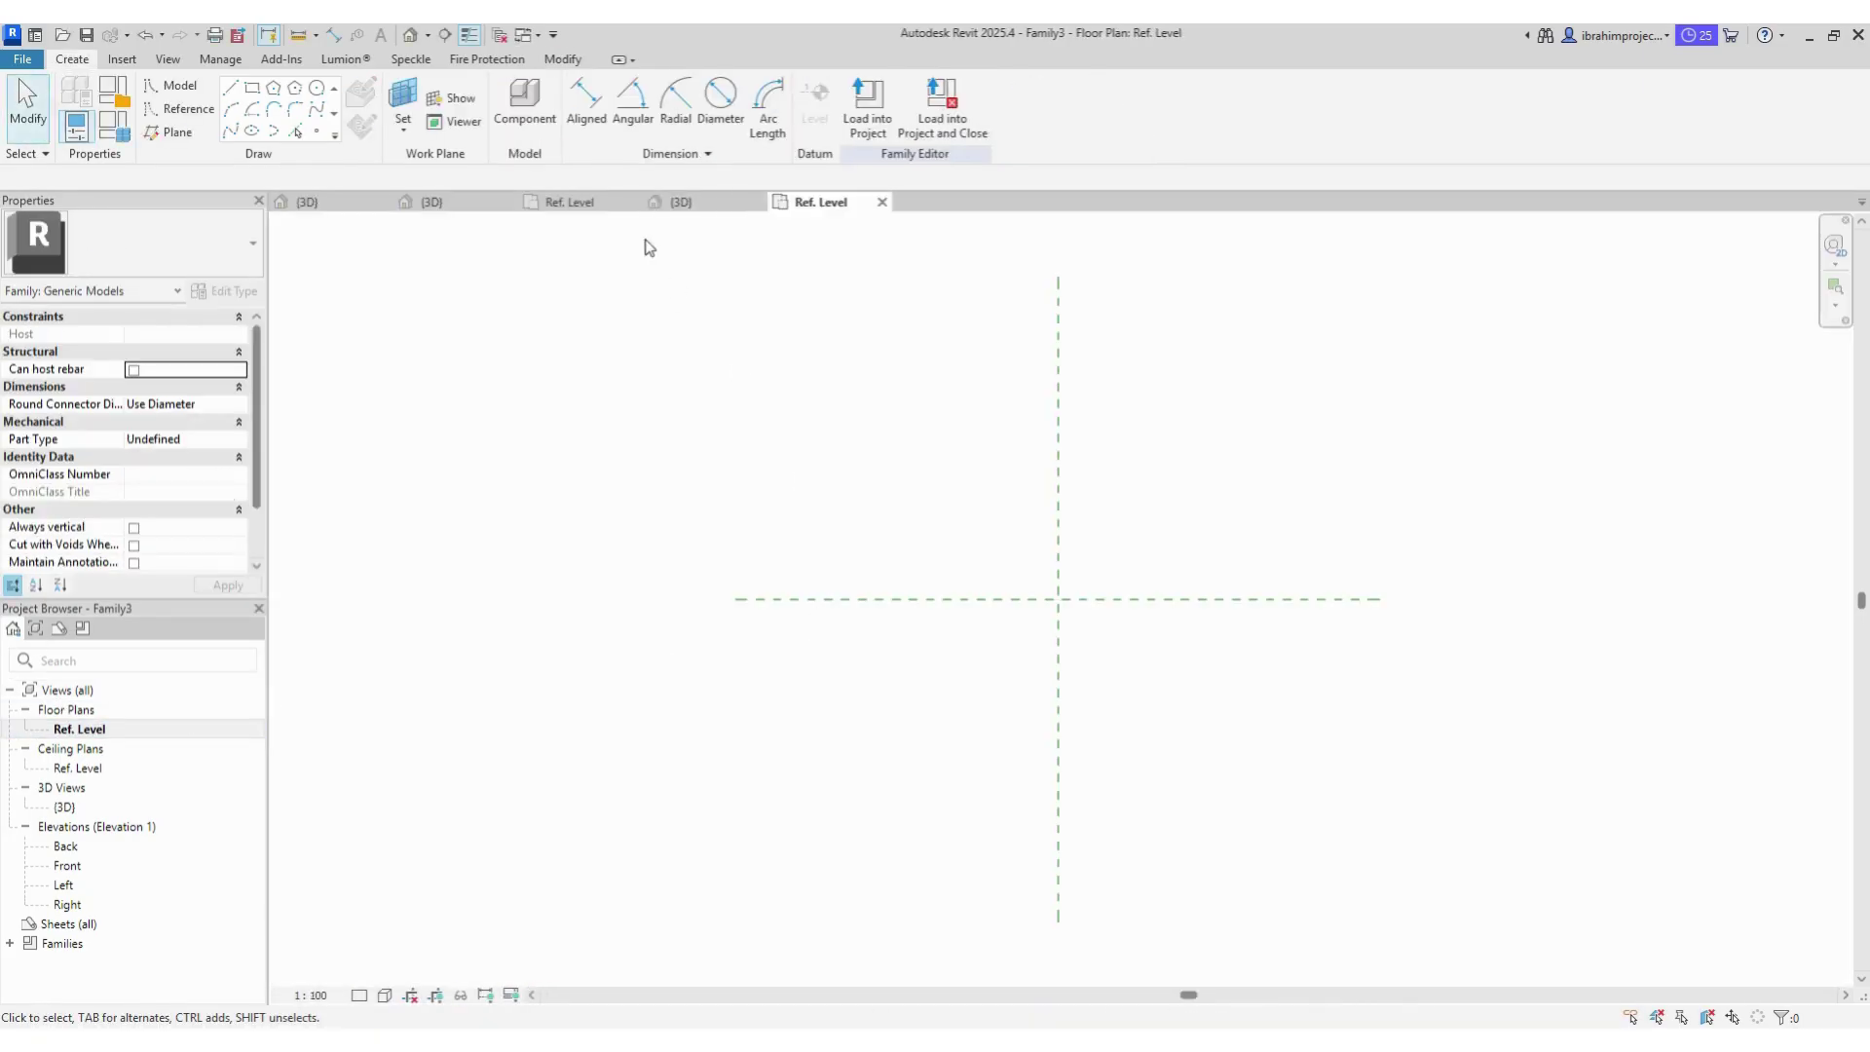
# Step: Place two points along the horizontal reference plane and make them adaptive
pyautogui.click(316, 131)
pyautogui.click(1058, 599)
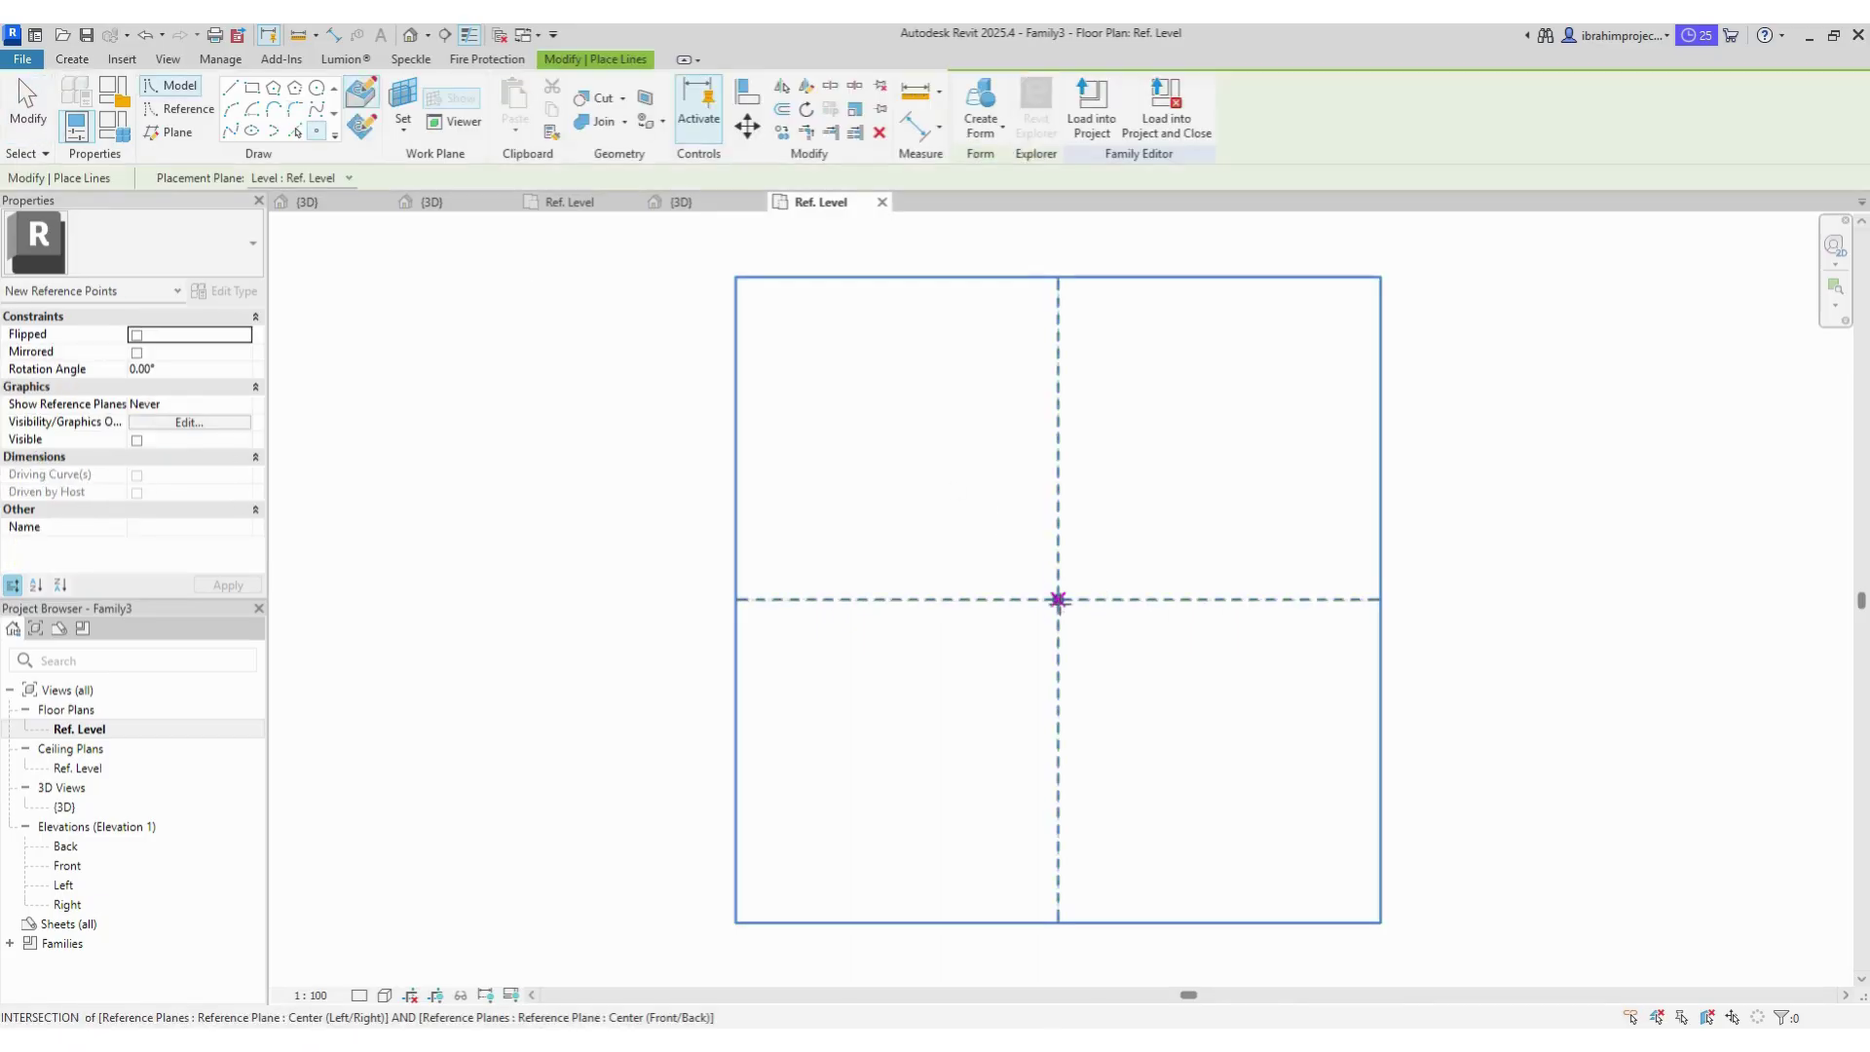
pyautogui.click(1266, 599)
pyautogui.press('Escape')
pyautogui.press('Escape')
pyautogui.moveTo(1034, 545); pyautogui.dragTo(1338, 709)
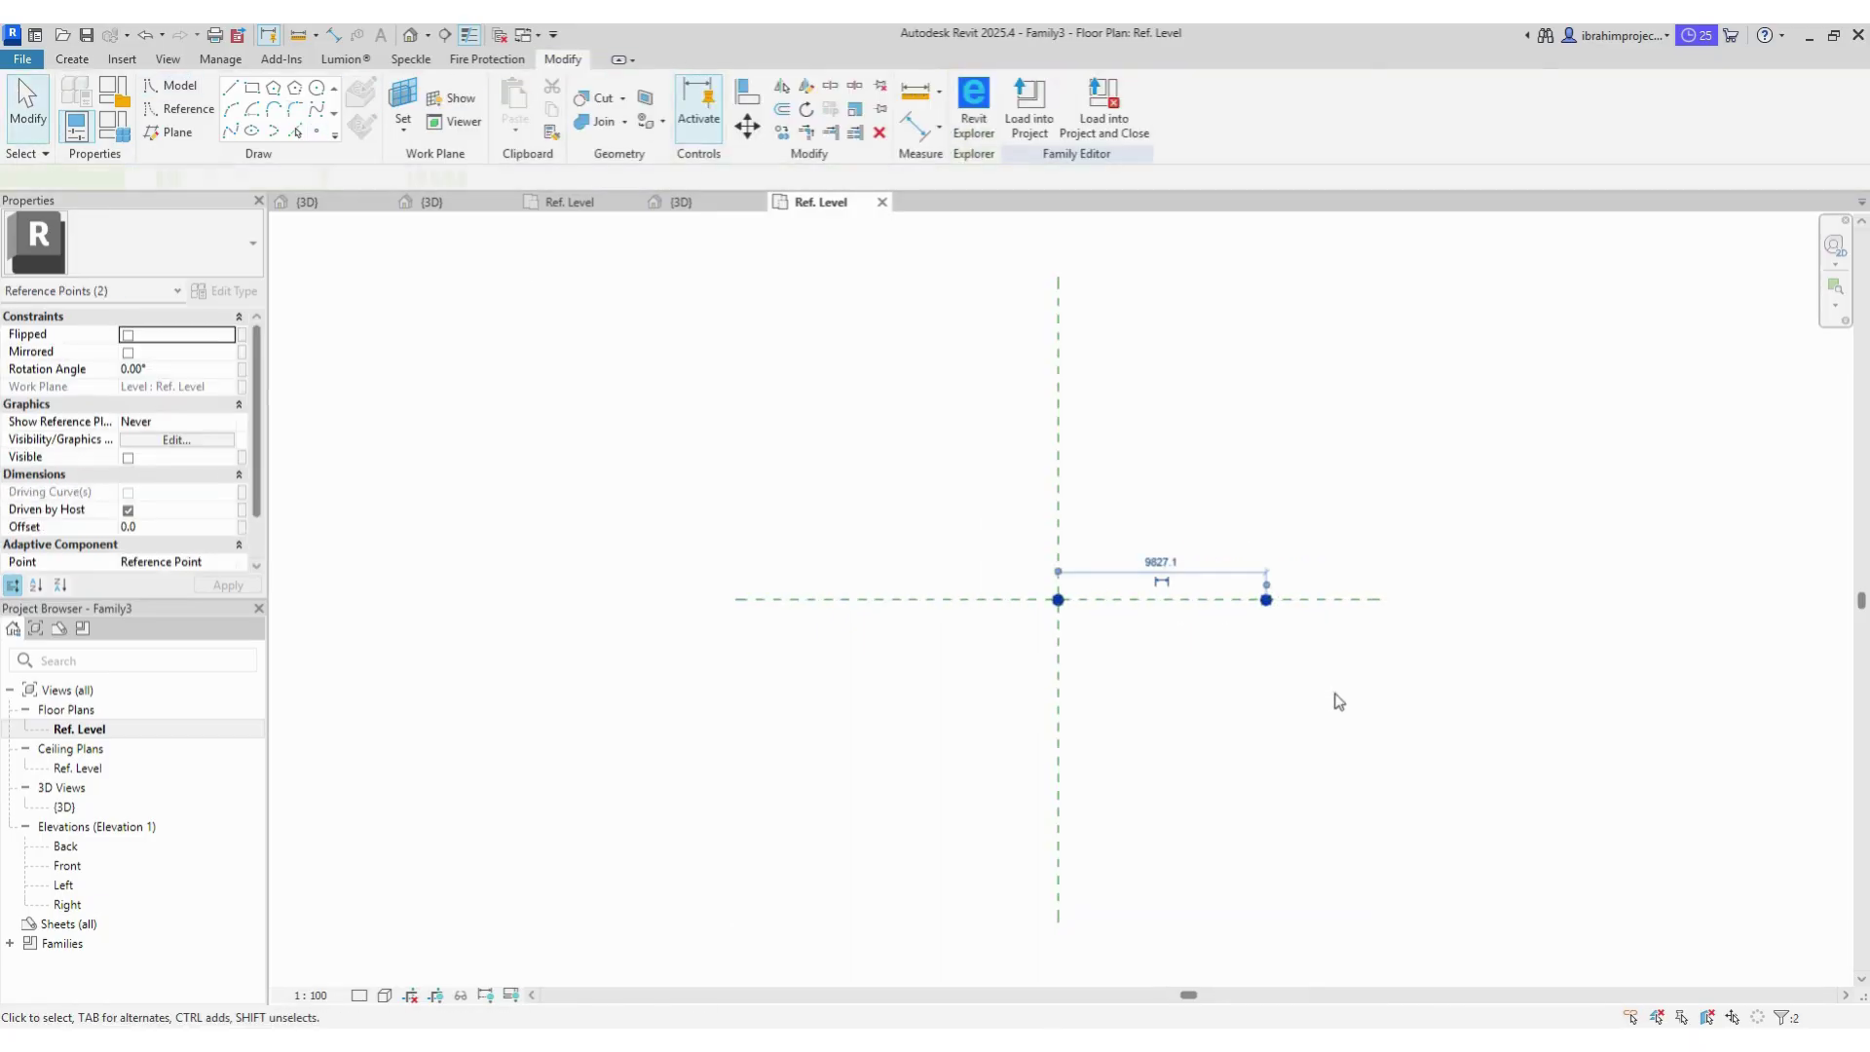
pyautogui.click(1123, 102)
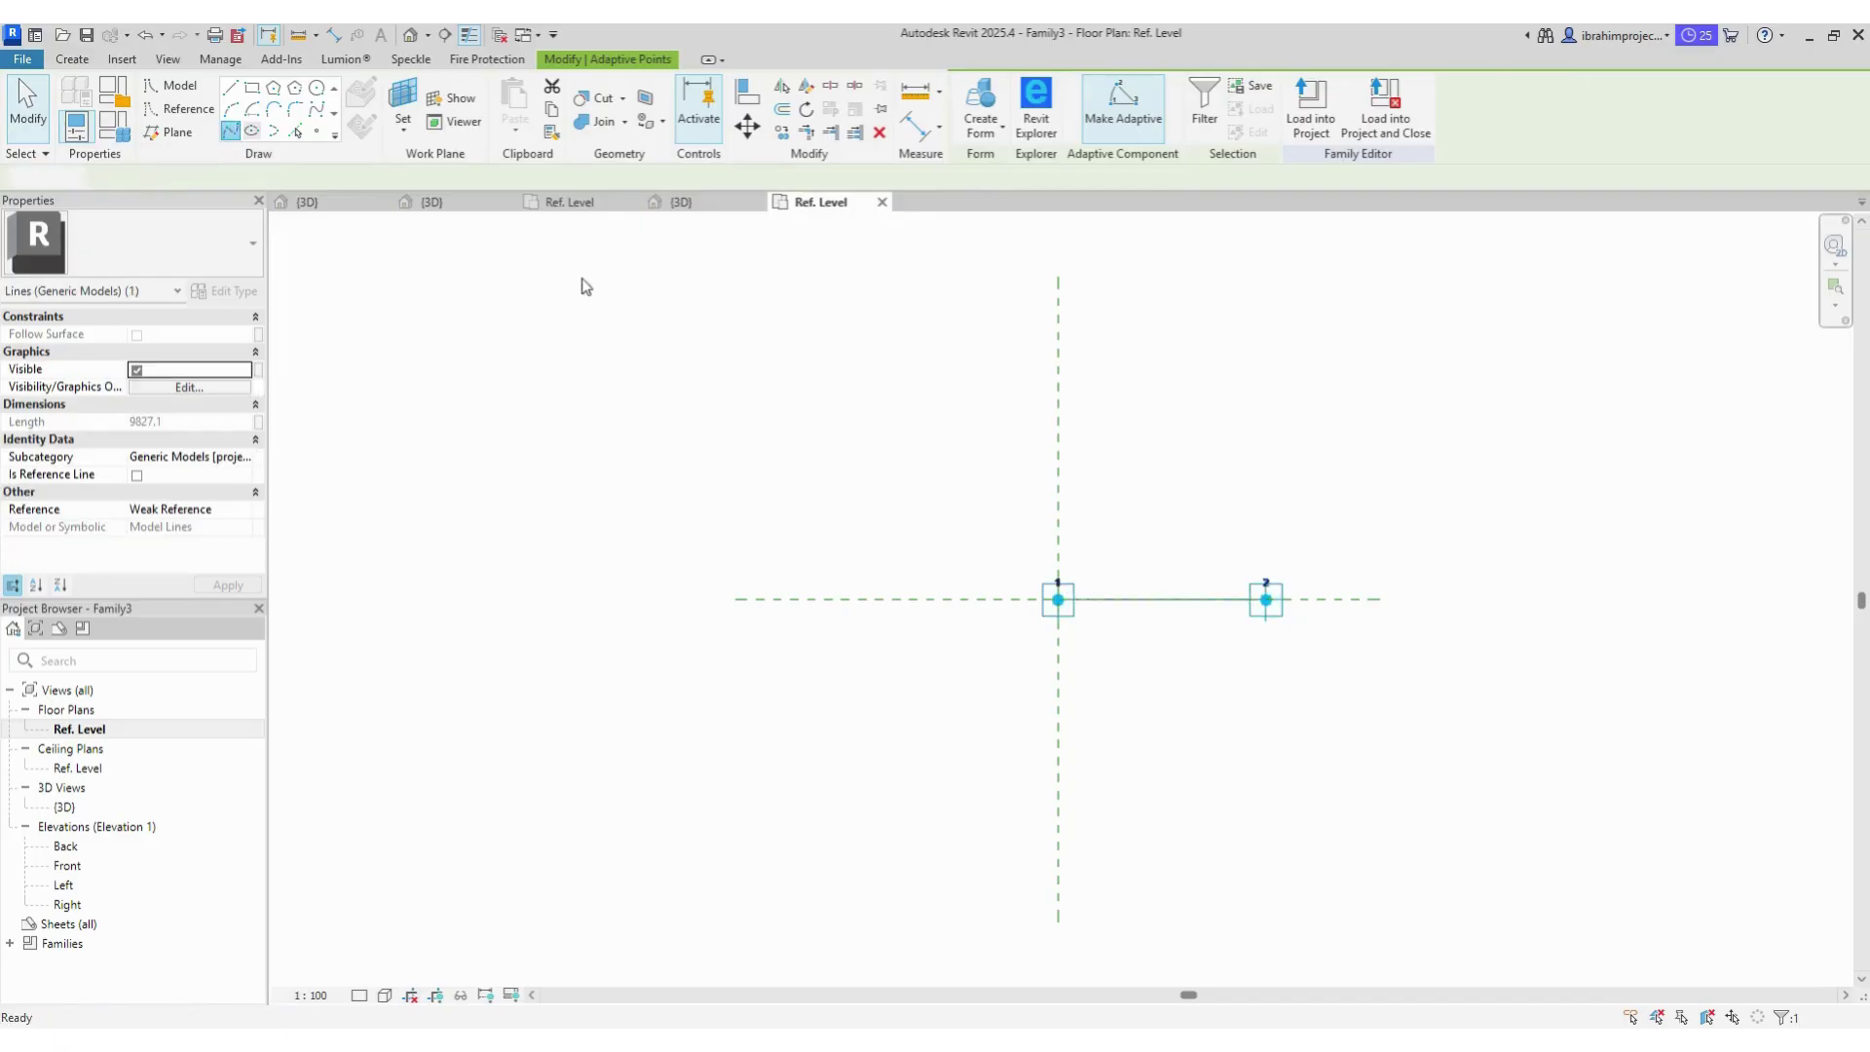
pyautogui.click(1246, 516)
pyautogui.scroll(4, 1314, 551)
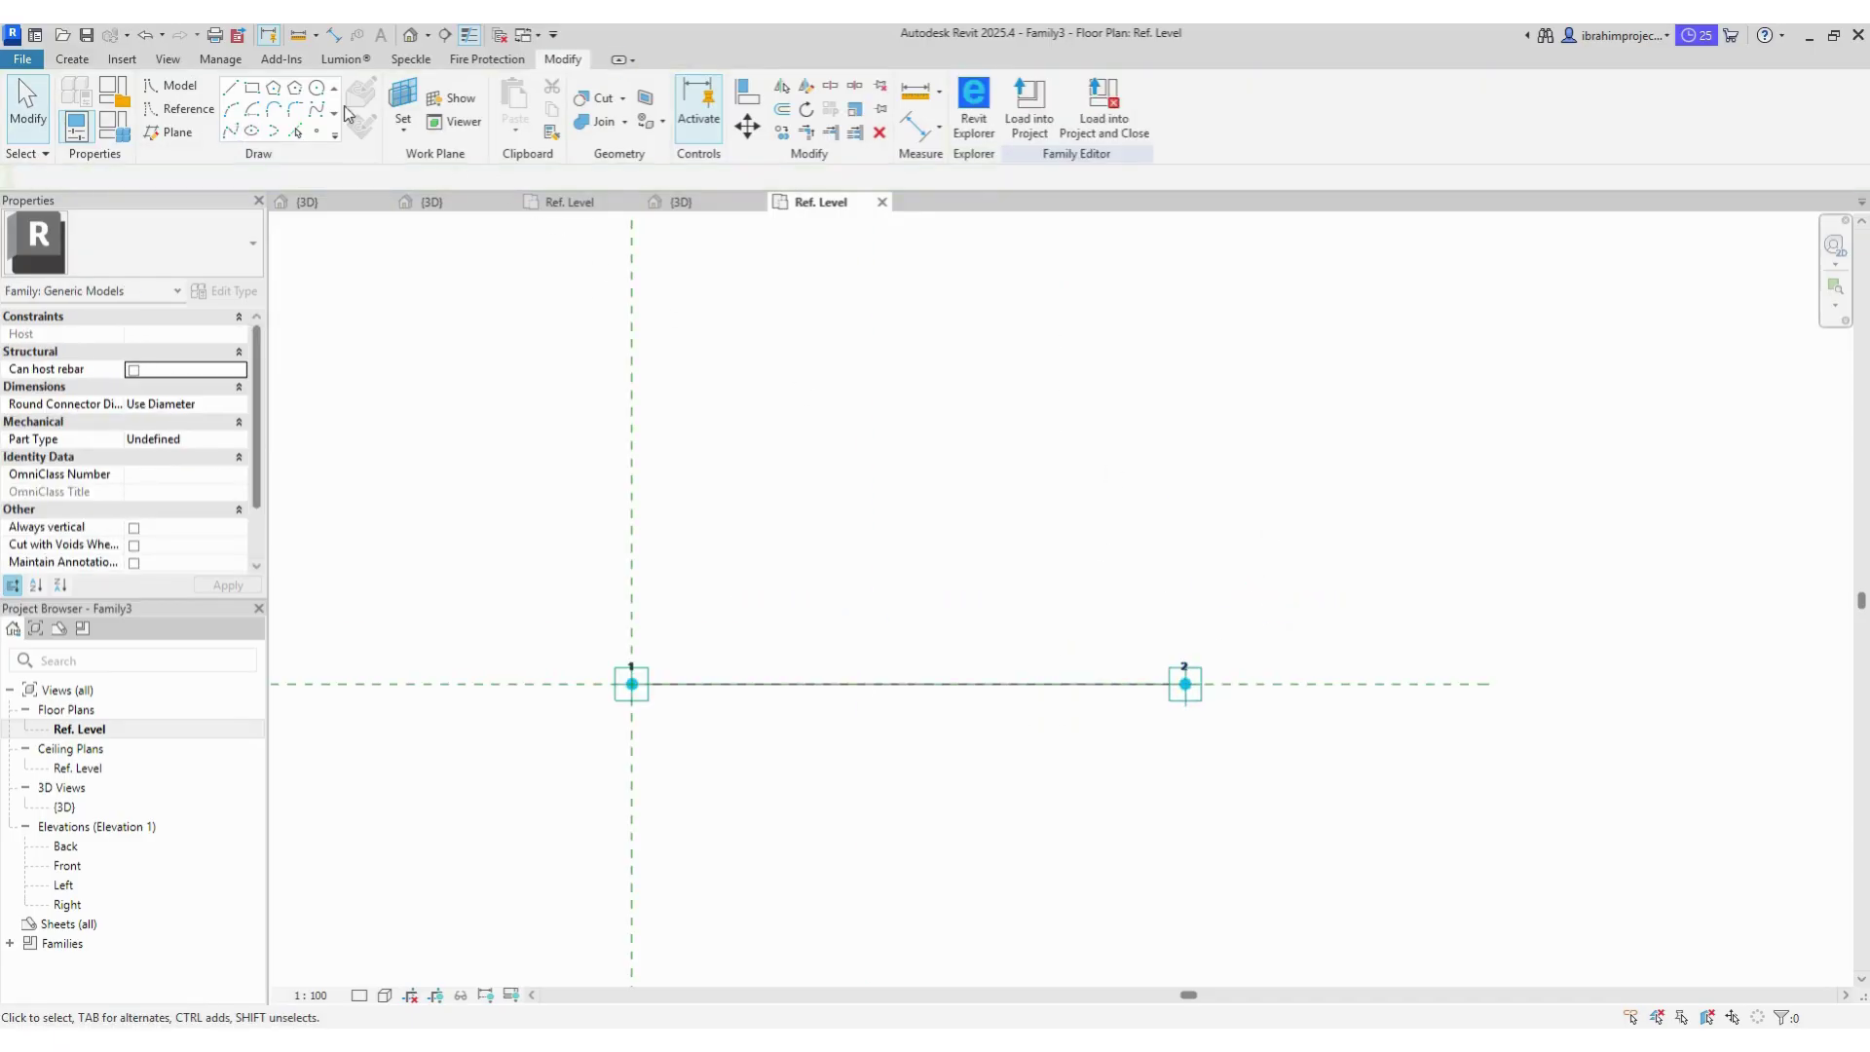
# Step: Add an aligned dimension between adaptive points 1 and 2
pyautogui.click(334, 36)
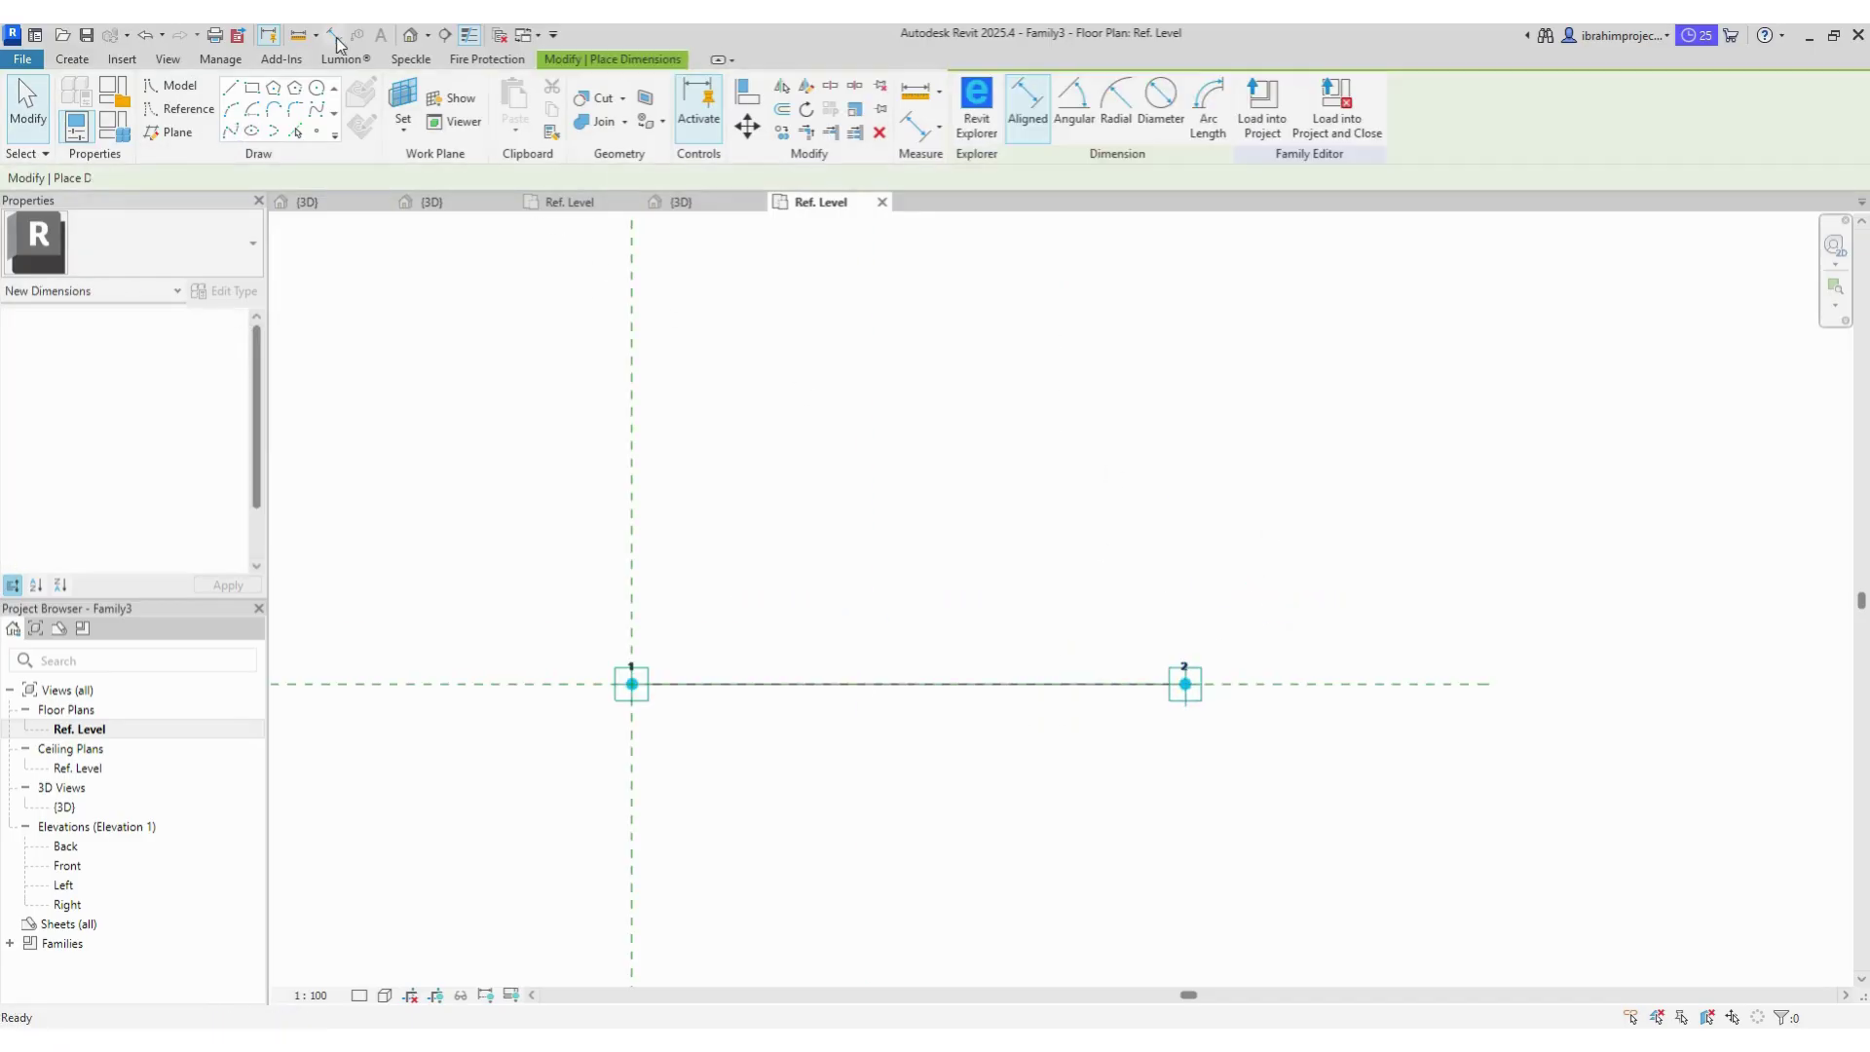
pyautogui.click(633, 708)
pyautogui.click(1185, 716)
pyautogui.click(1110, 601)
pyautogui.press('Escape')
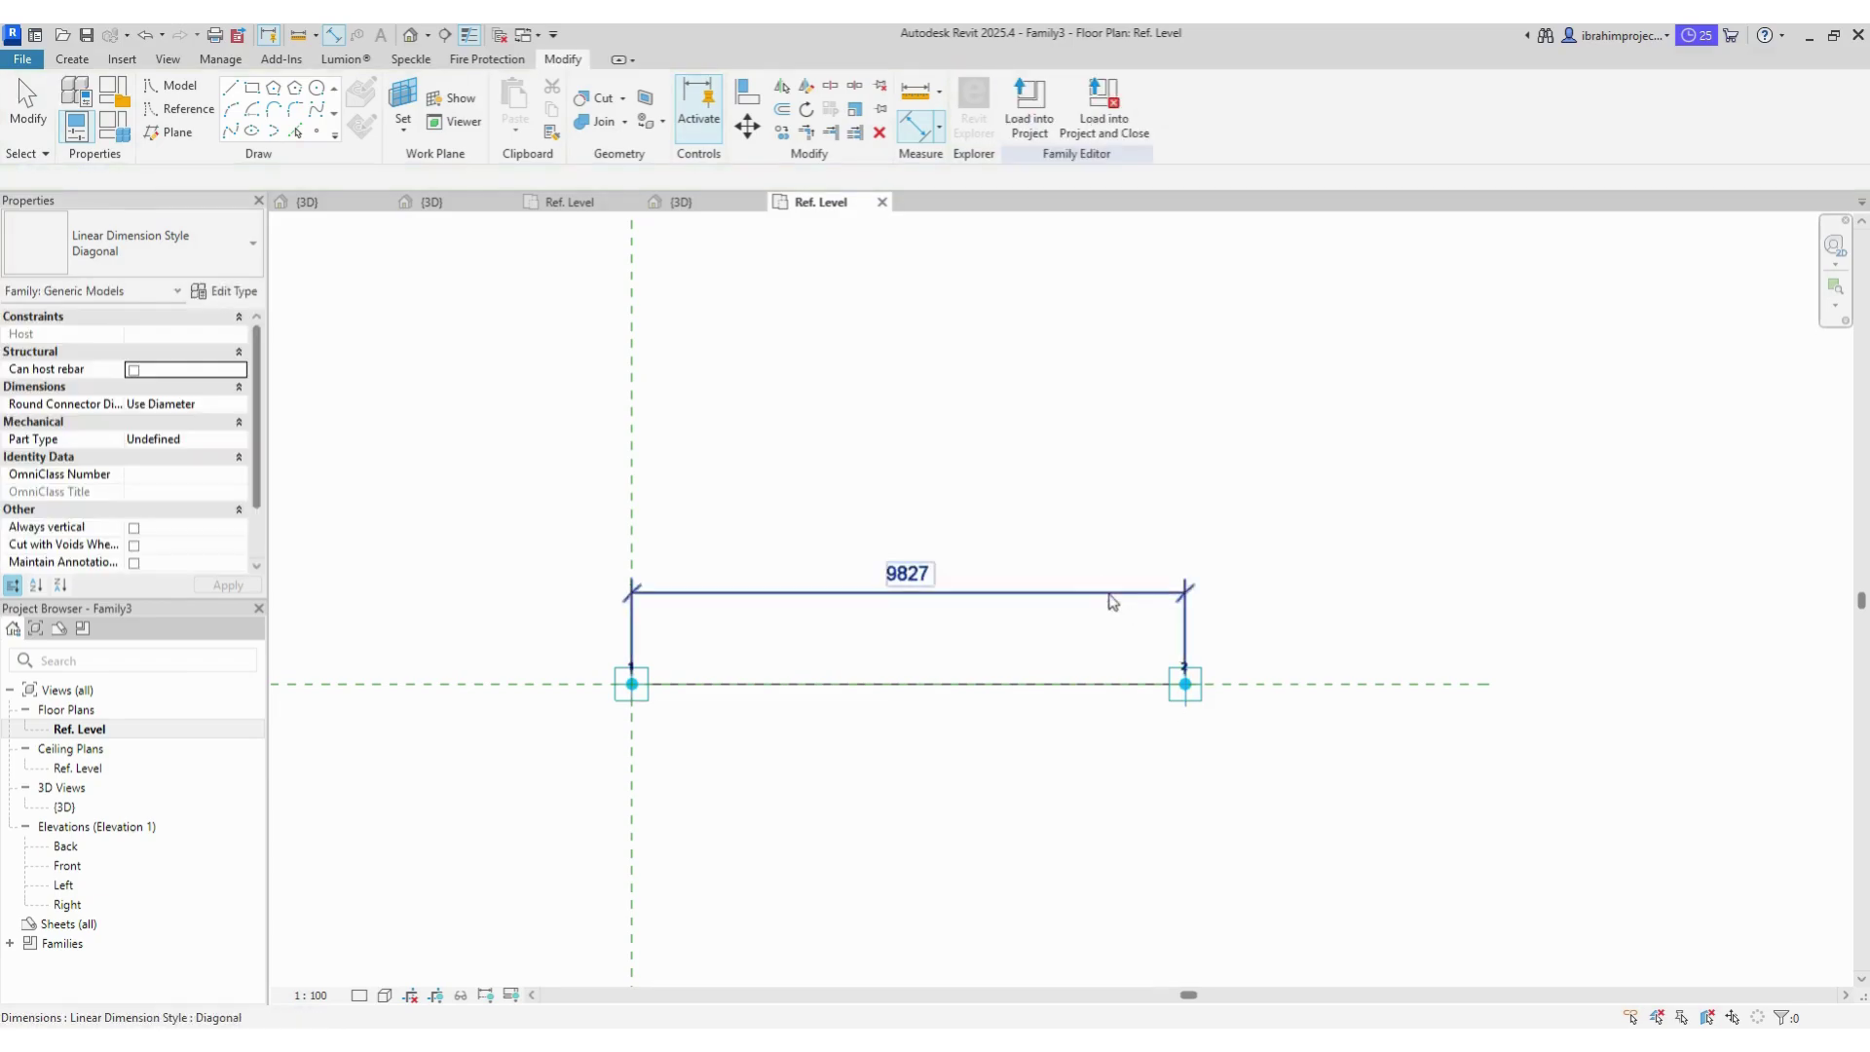
# Step: Set length units to Meters with 3 decimal places and the m symbol
pyautogui.press('u')
pyautogui.press('n')
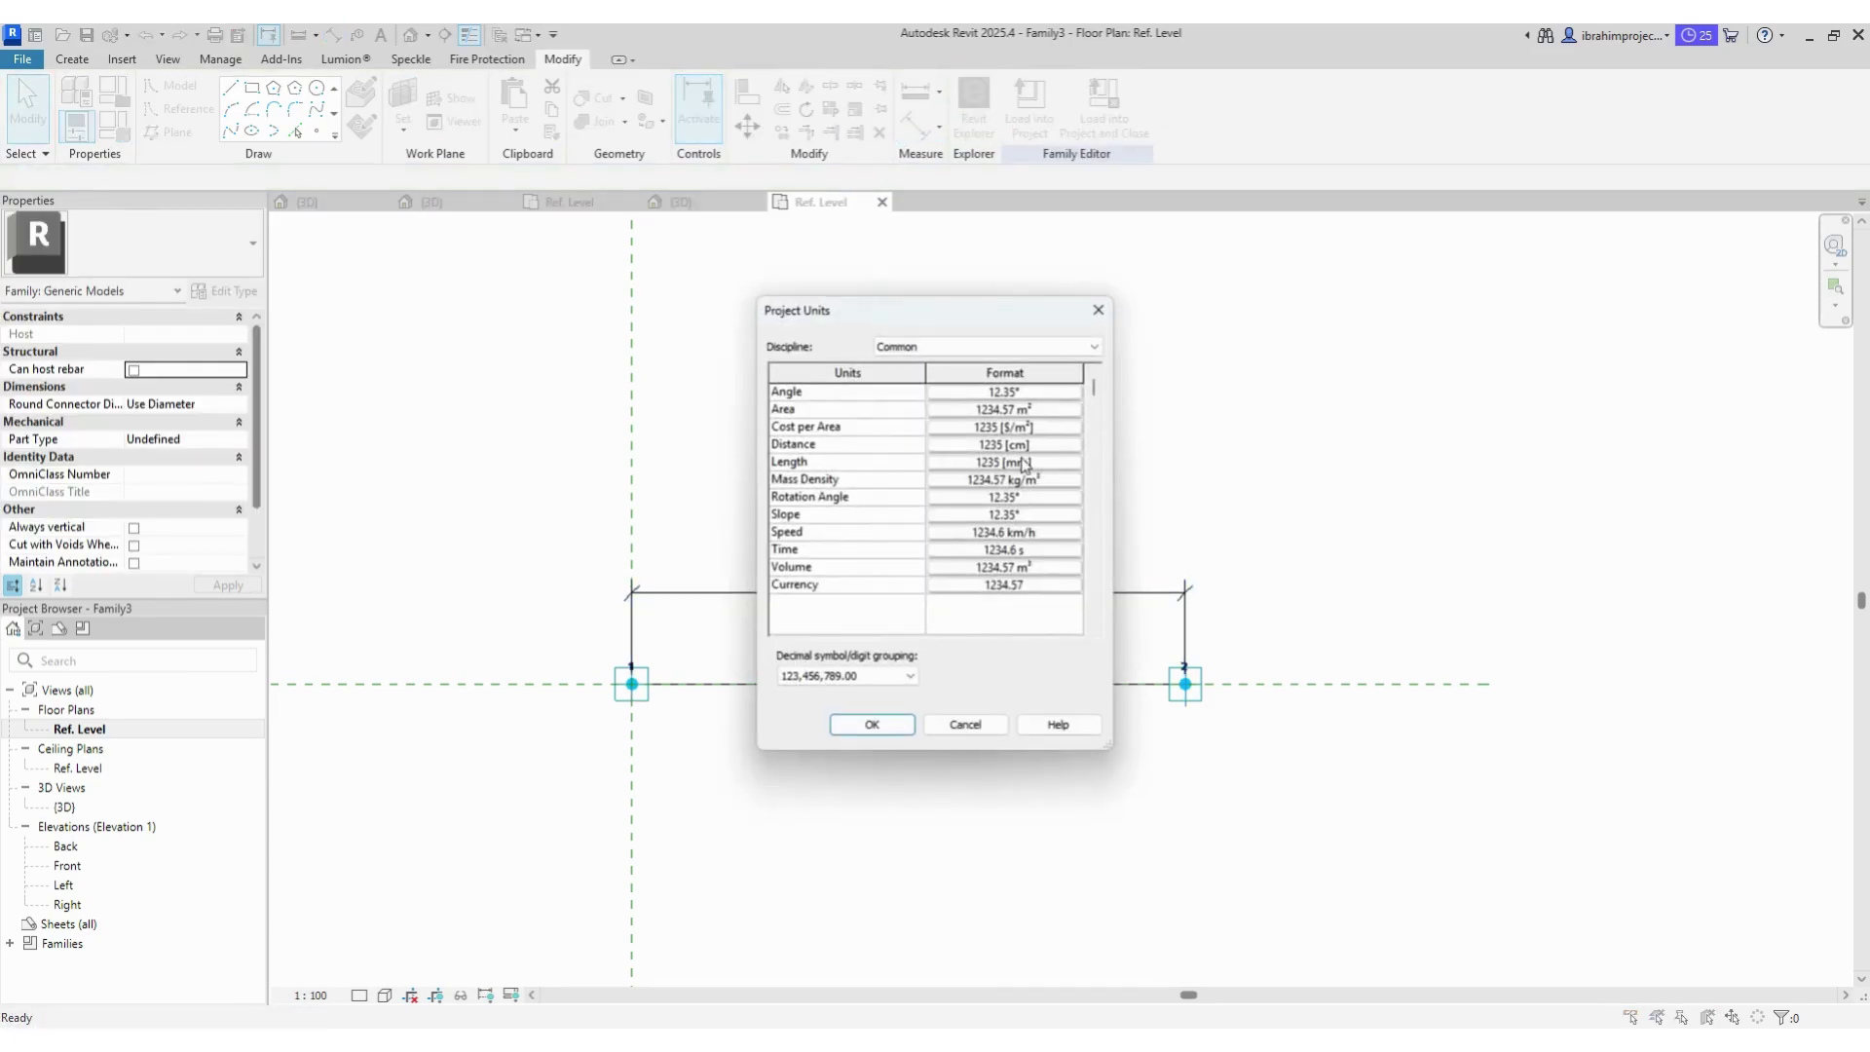
pyautogui.click(1013, 465)
pyautogui.click(1052, 425)
pyautogui.click(974, 505)
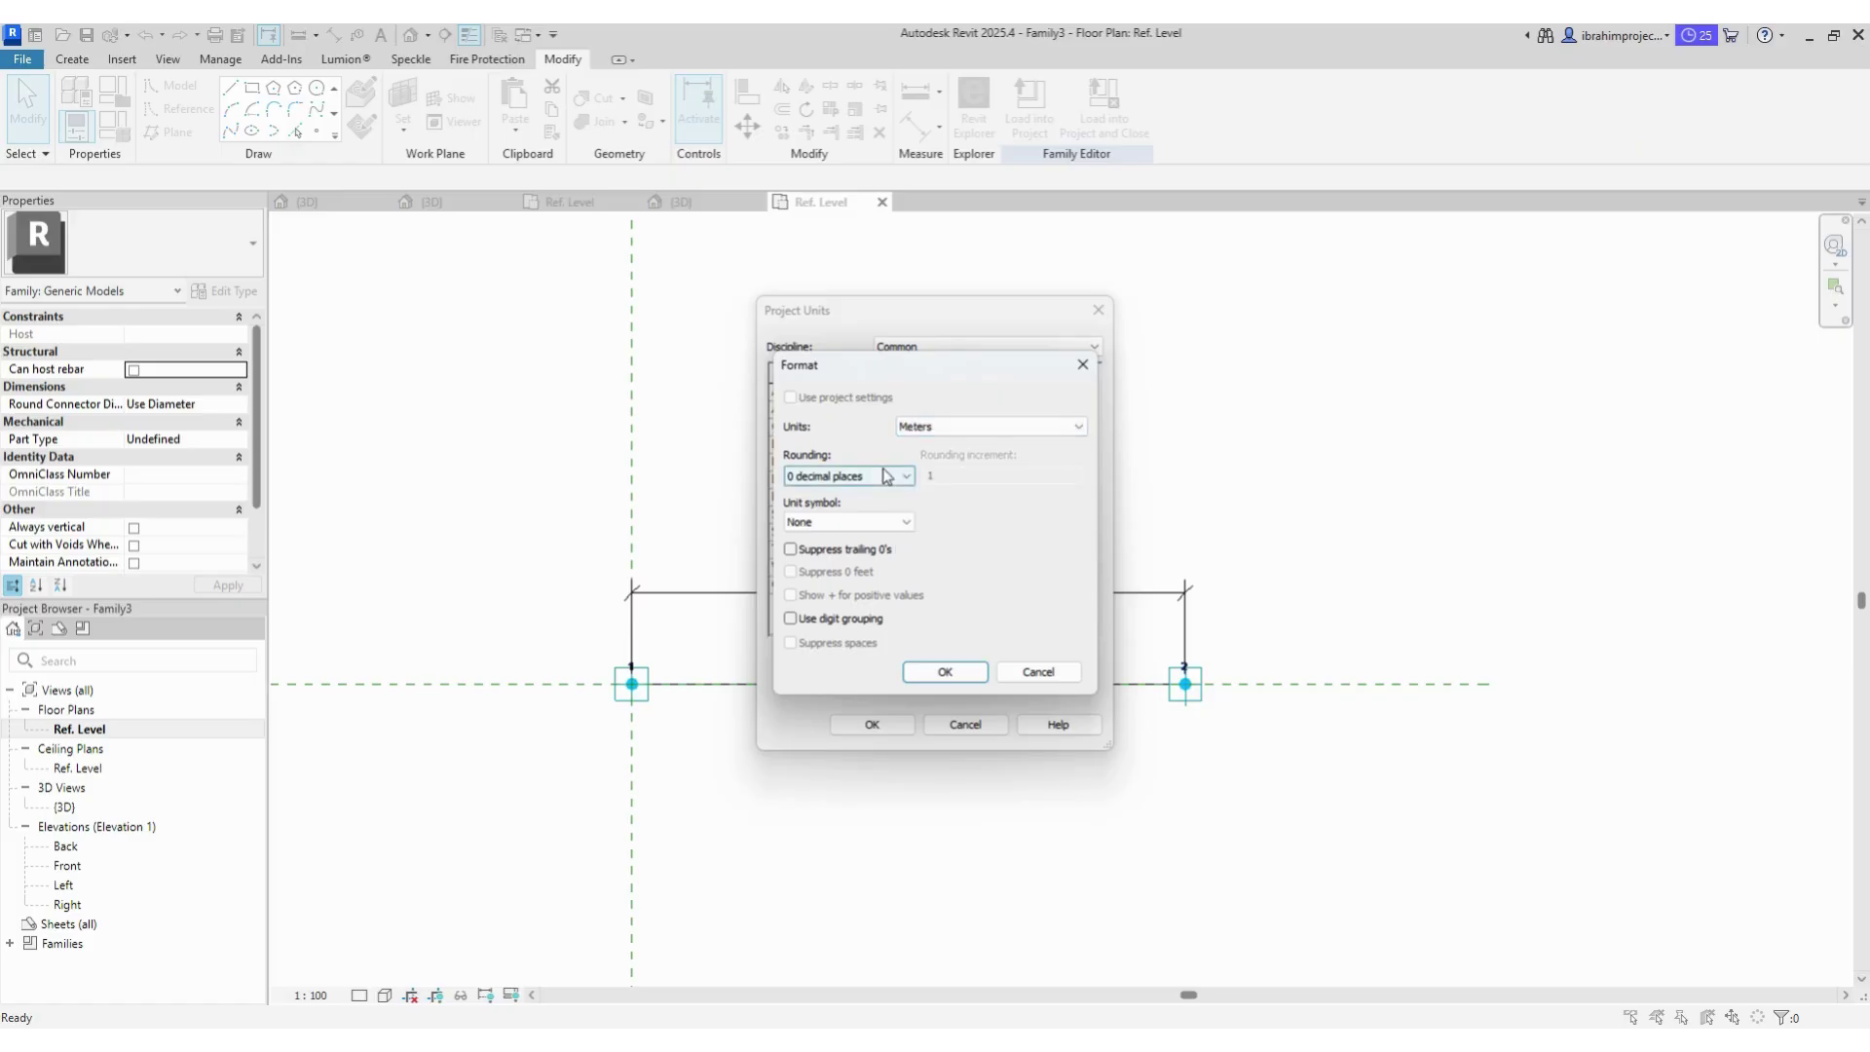
pyautogui.click(847, 475)
pyautogui.click(877, 566)
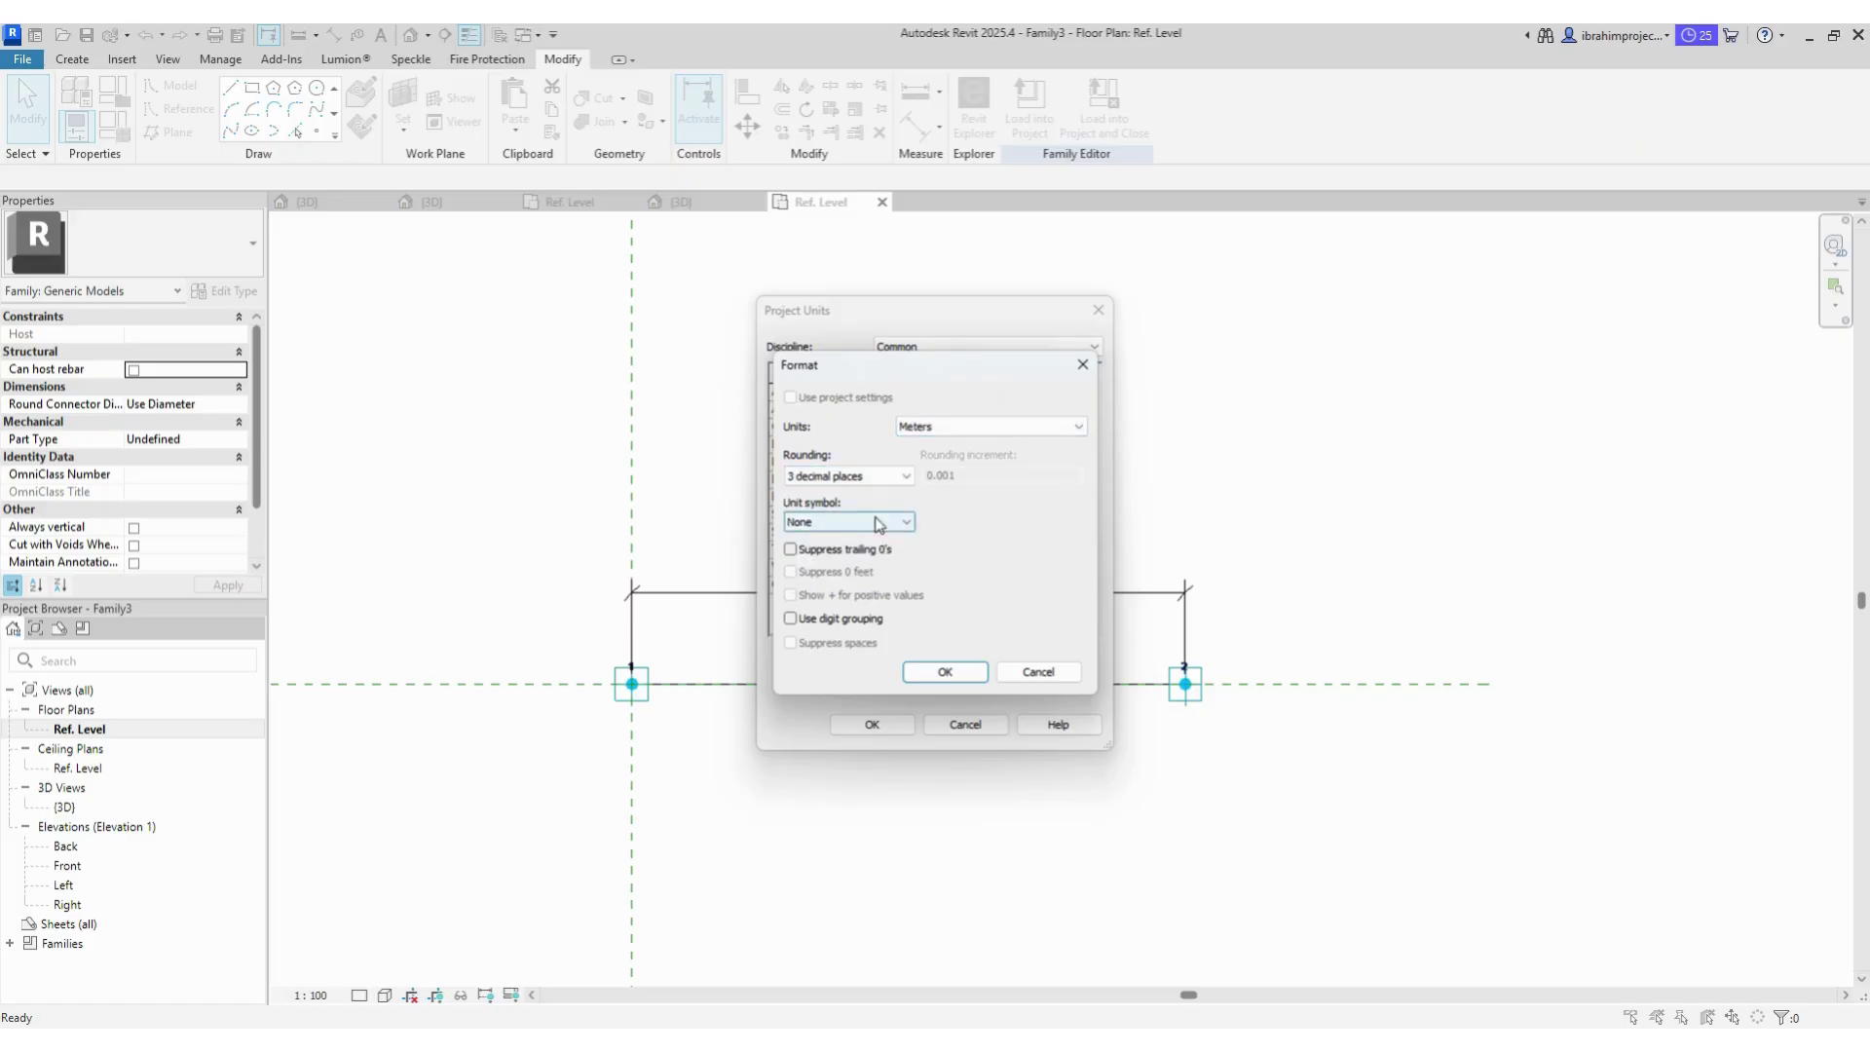
pyautogui.click(847, 515)
pyautogui.click(944, 672)
pyautogui.click(873, 726)
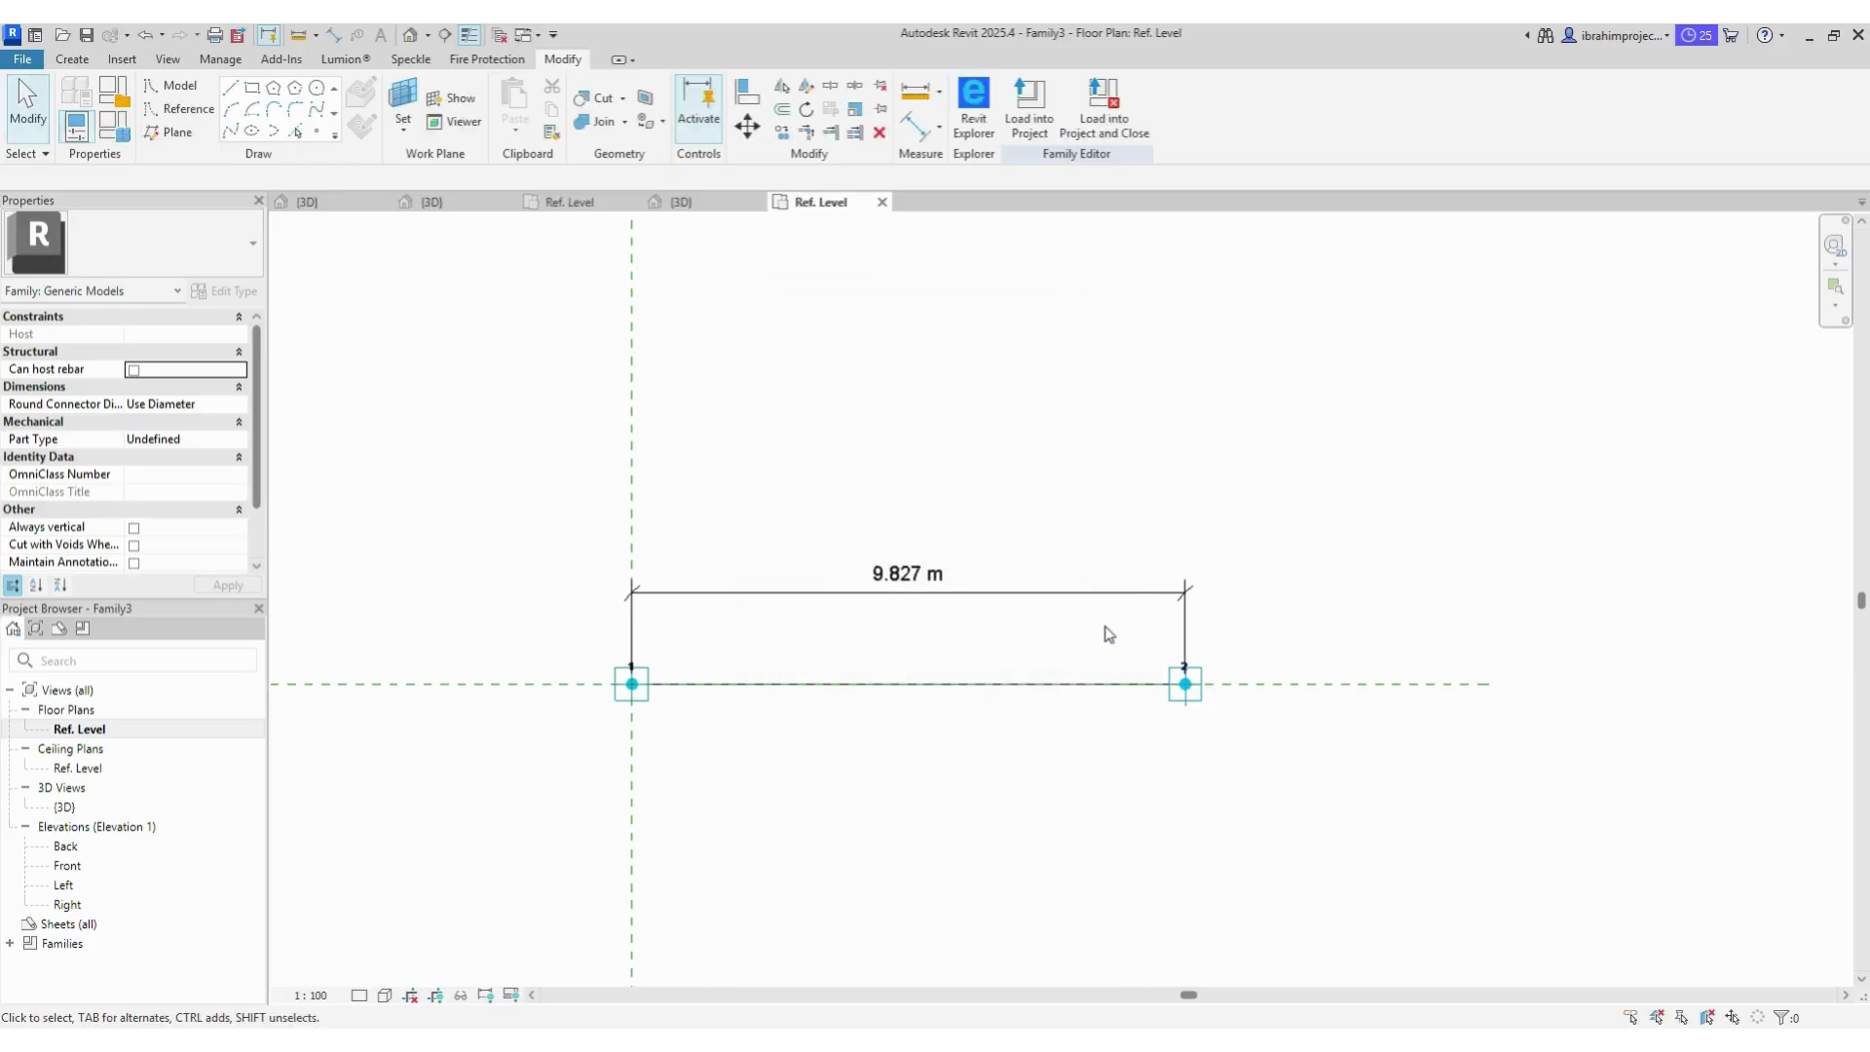
pyautogui.scroll(2, 1110, 628)
# Step: Label the 9.827 m dimension with a new reporting instance parameter named Distance
pyautogui.click(1110, 581)
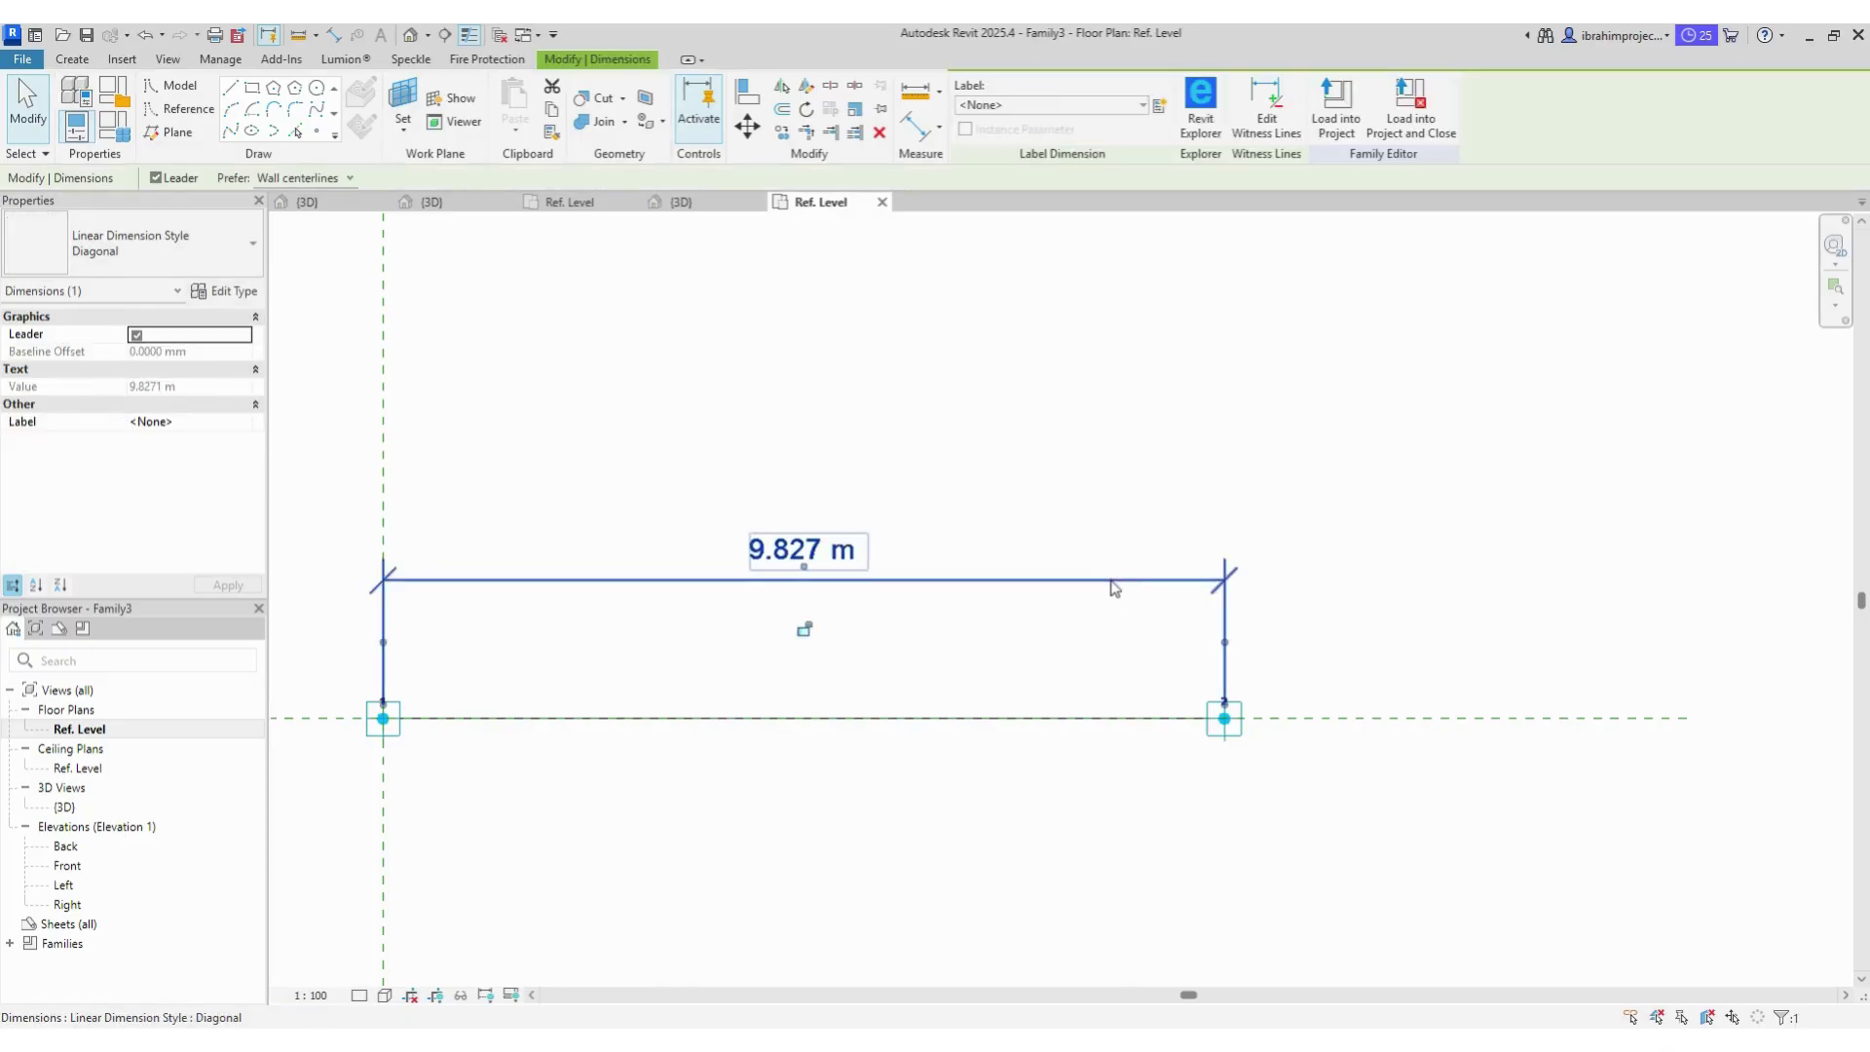
pyautogui.click(1080, 104)
pyautogui.click(1159, 104)
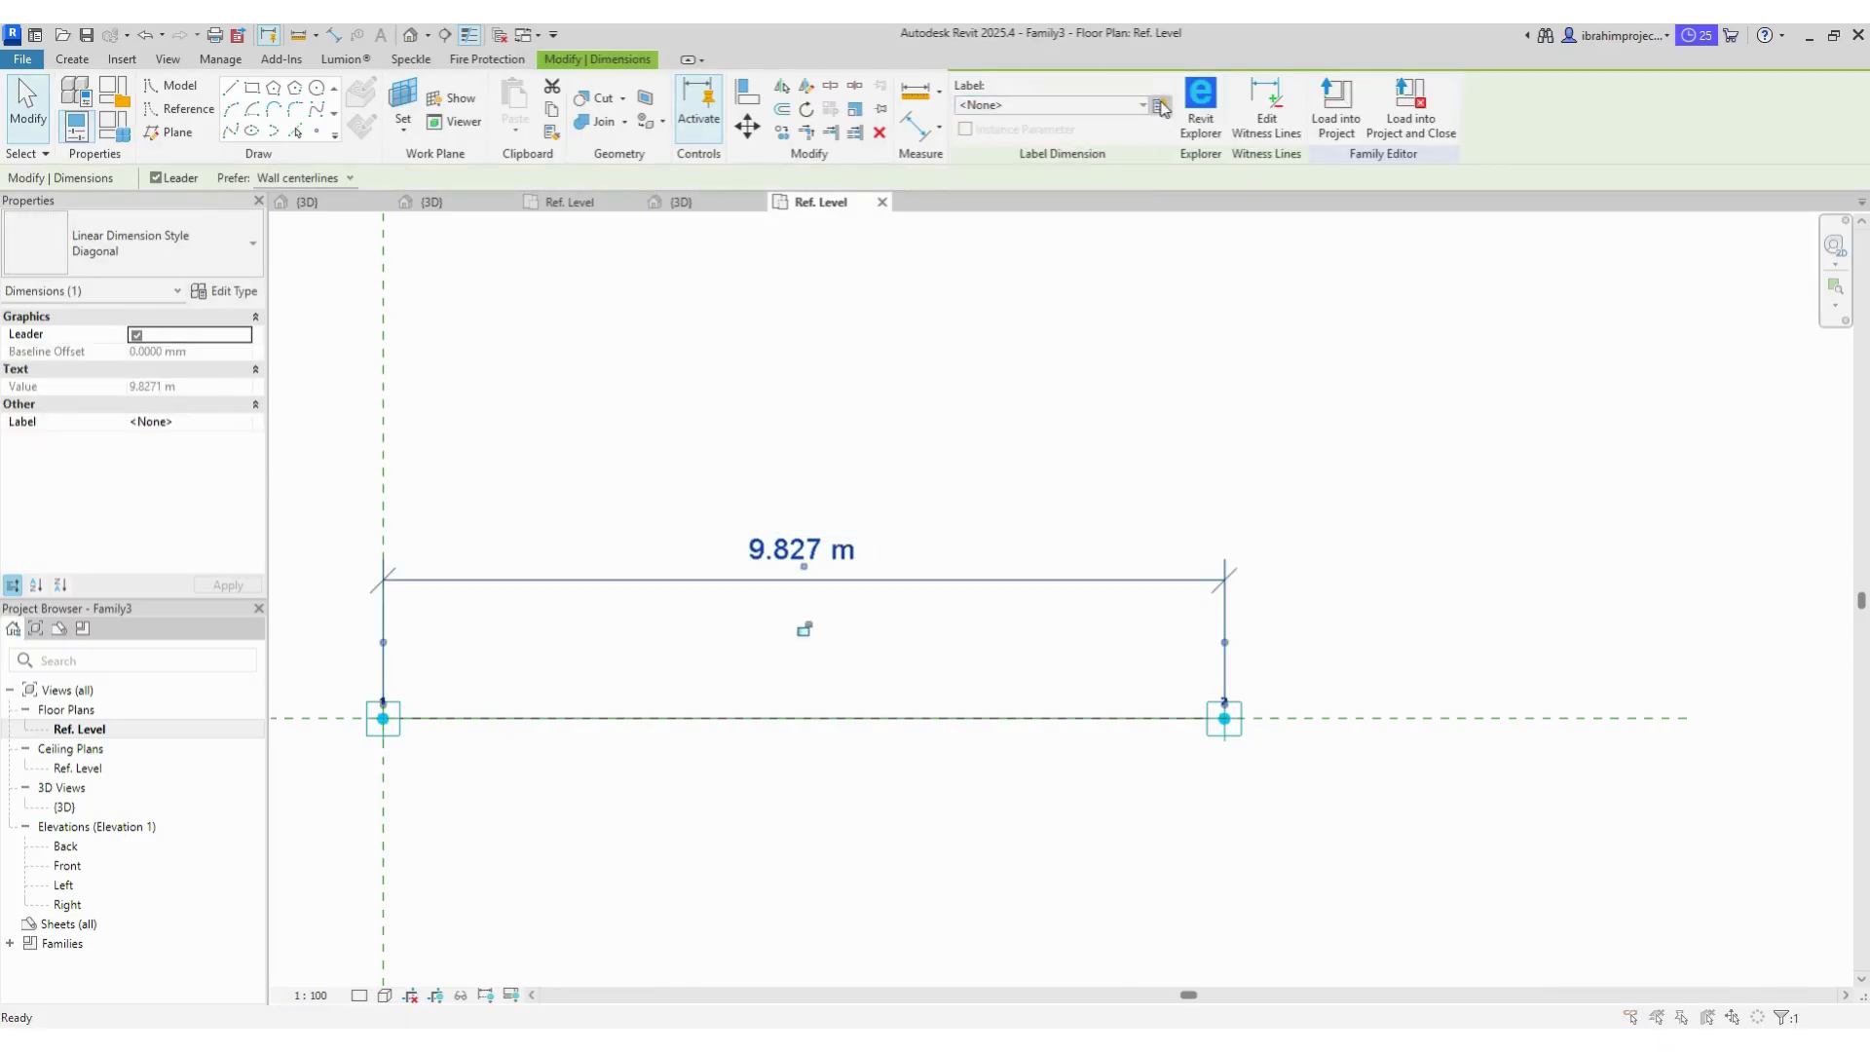
pyautogui.click(976, 545)
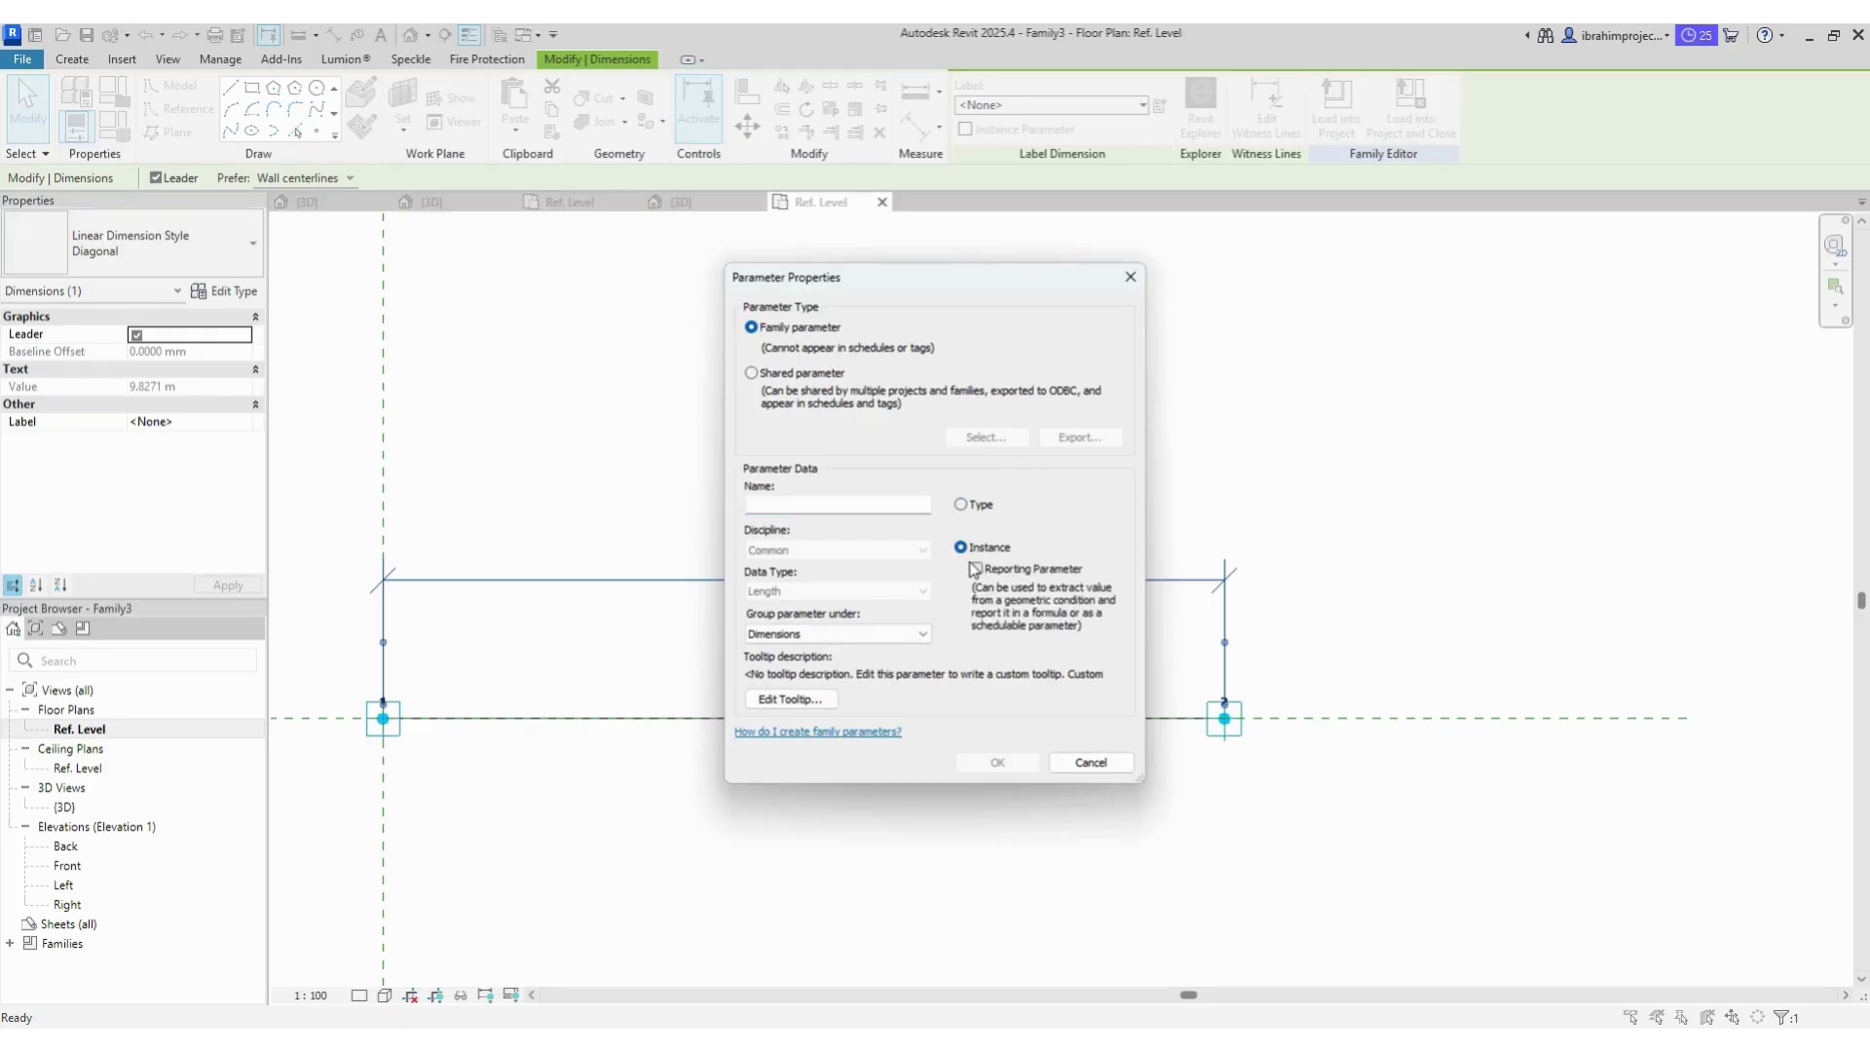
pyautogui.click(978, 571)
pyautogui.click(820, 501)
pyautogui.write('Distance')
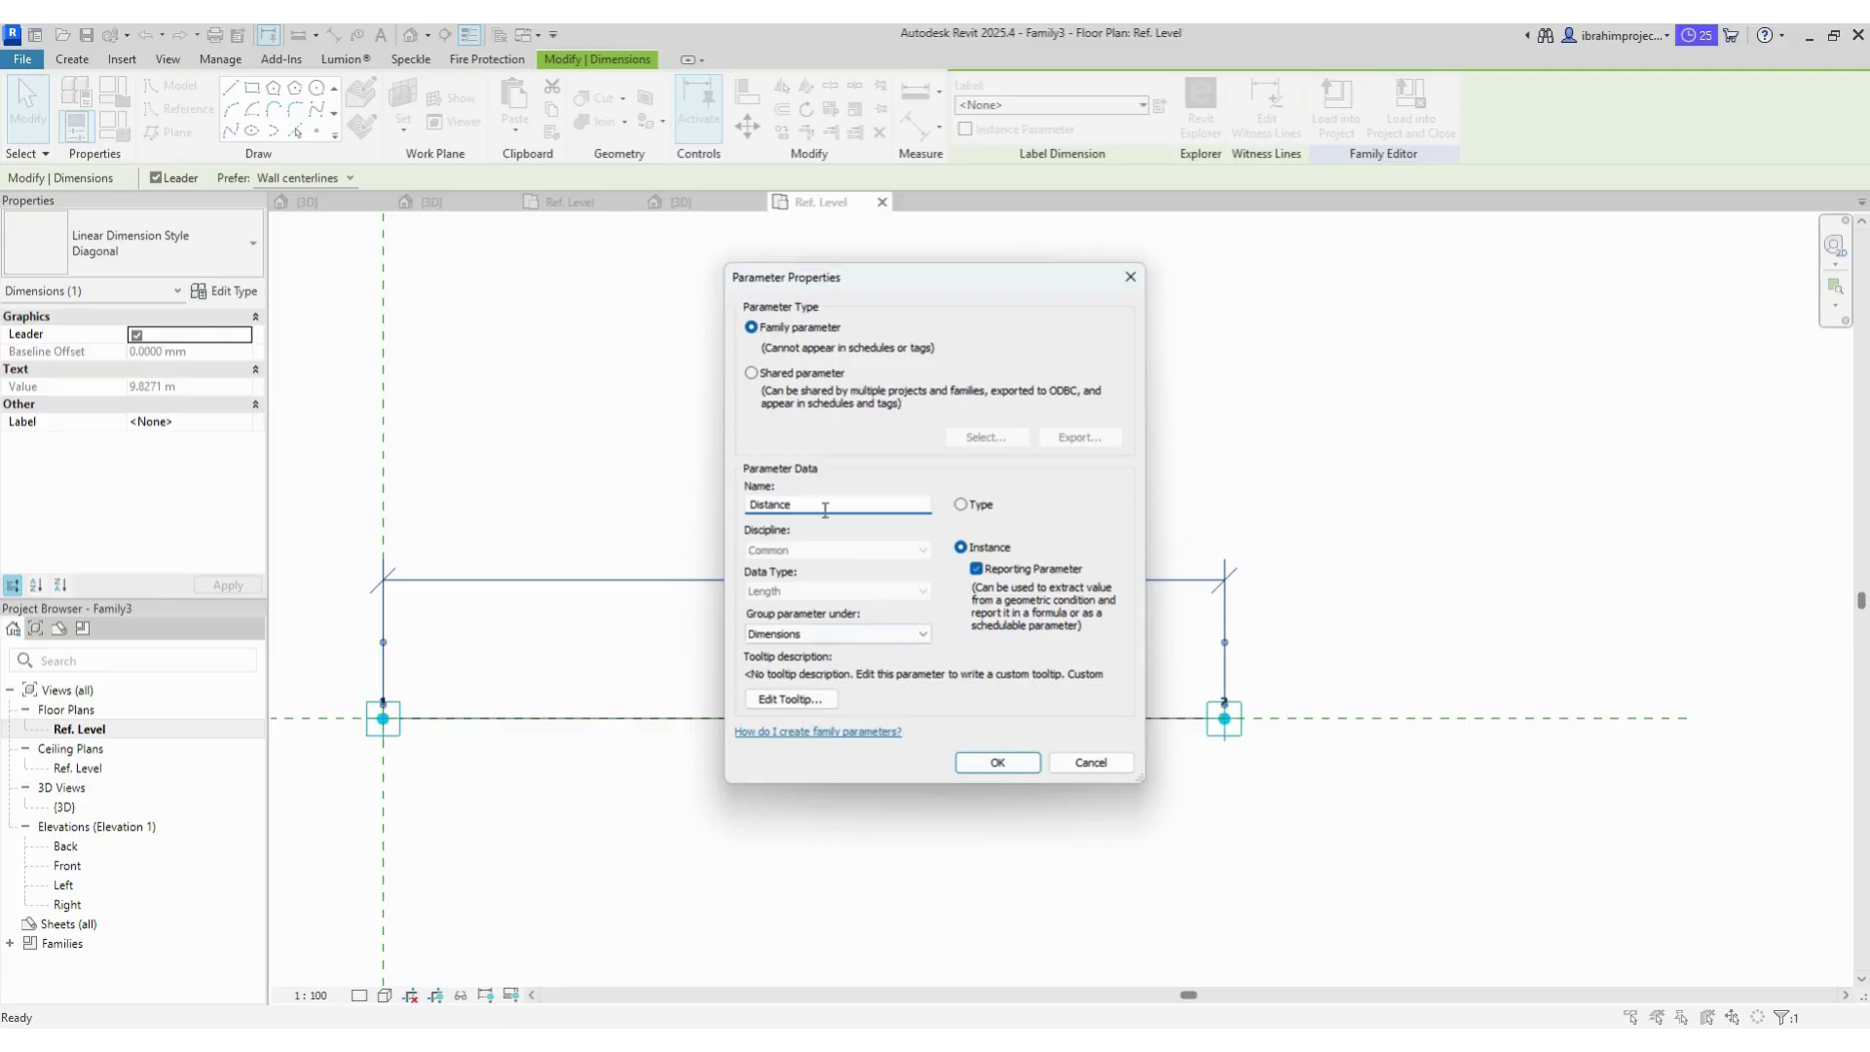
pyautogui.doubleClick(814, 504)
pyautogui.click(992, 762)
pyautogui.press('Escape')
pyautogui.scroll(-3, 906, 555)
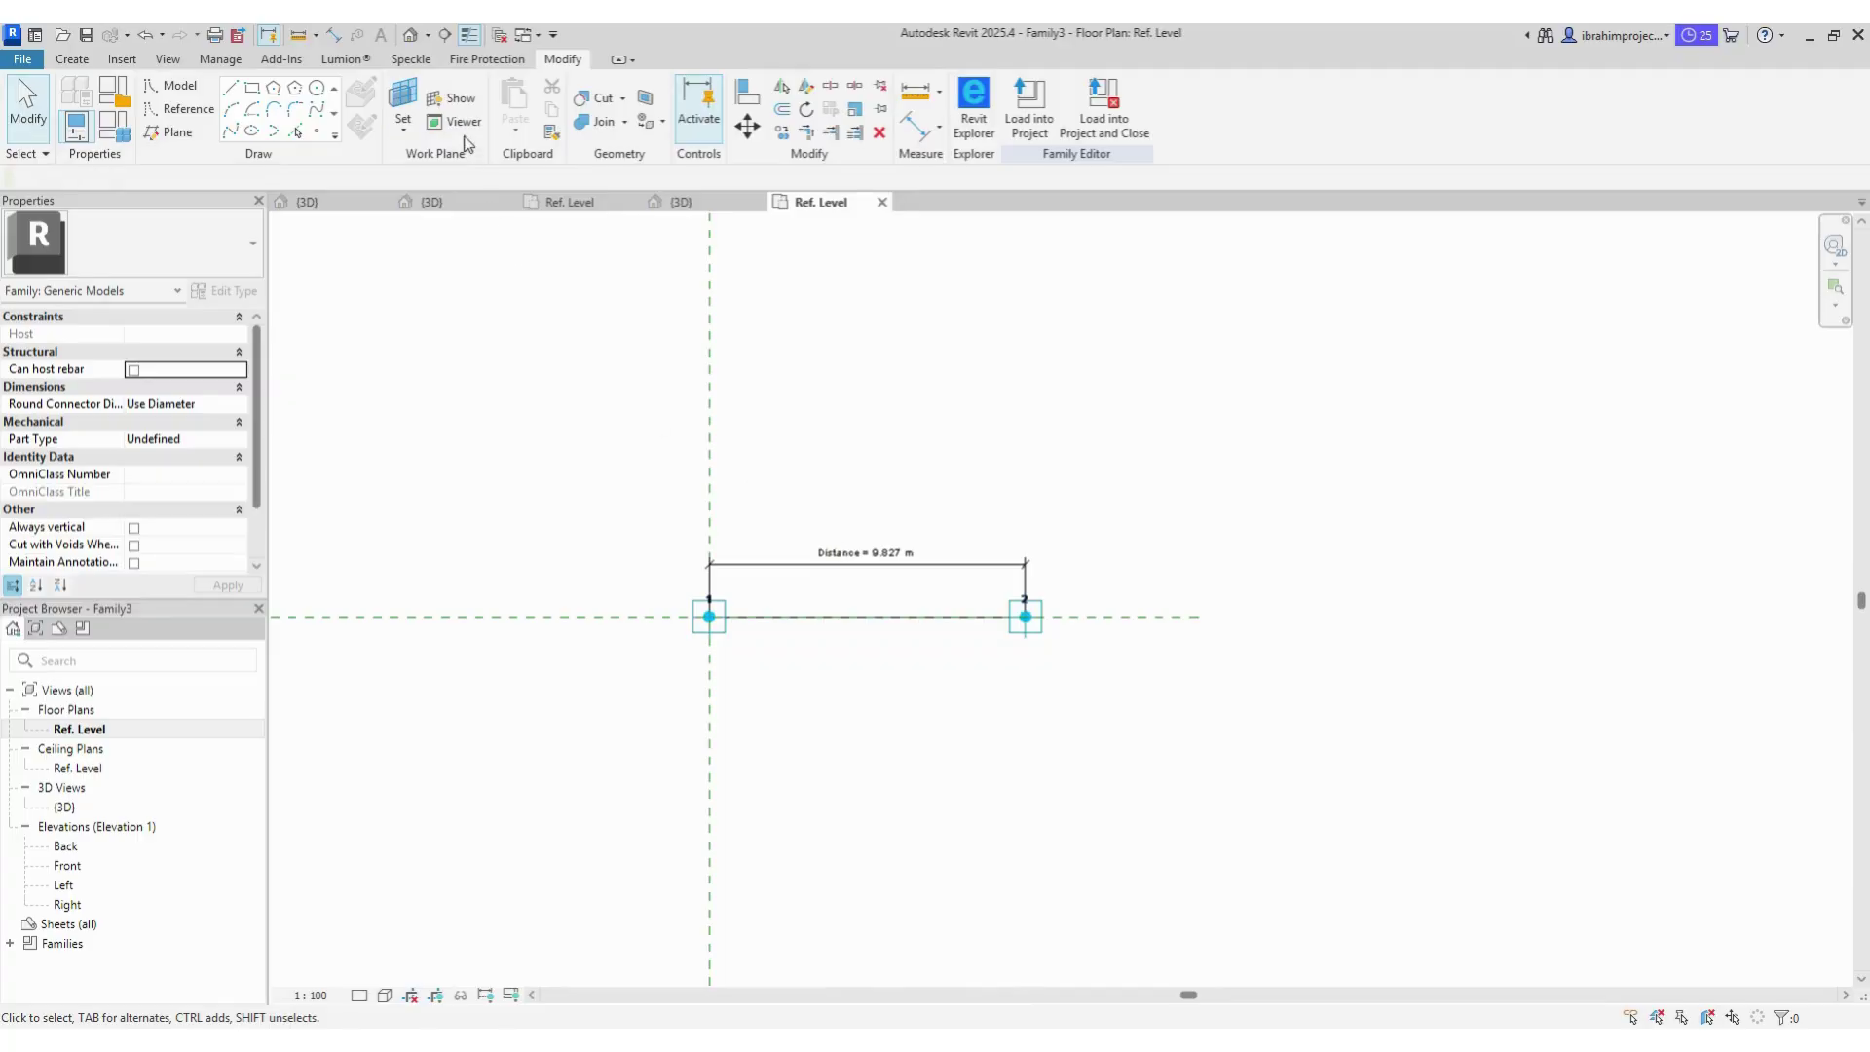
# Step: Load the Family2 rod into Family3 and place it on adaptive point 1
pyautogui.click(400, 41)
pyautogui.scroll(3, 1153, 816)
pyautogui.moveTo(1173, 794); pyautogui.dragTo(1027, 781, button='middle')
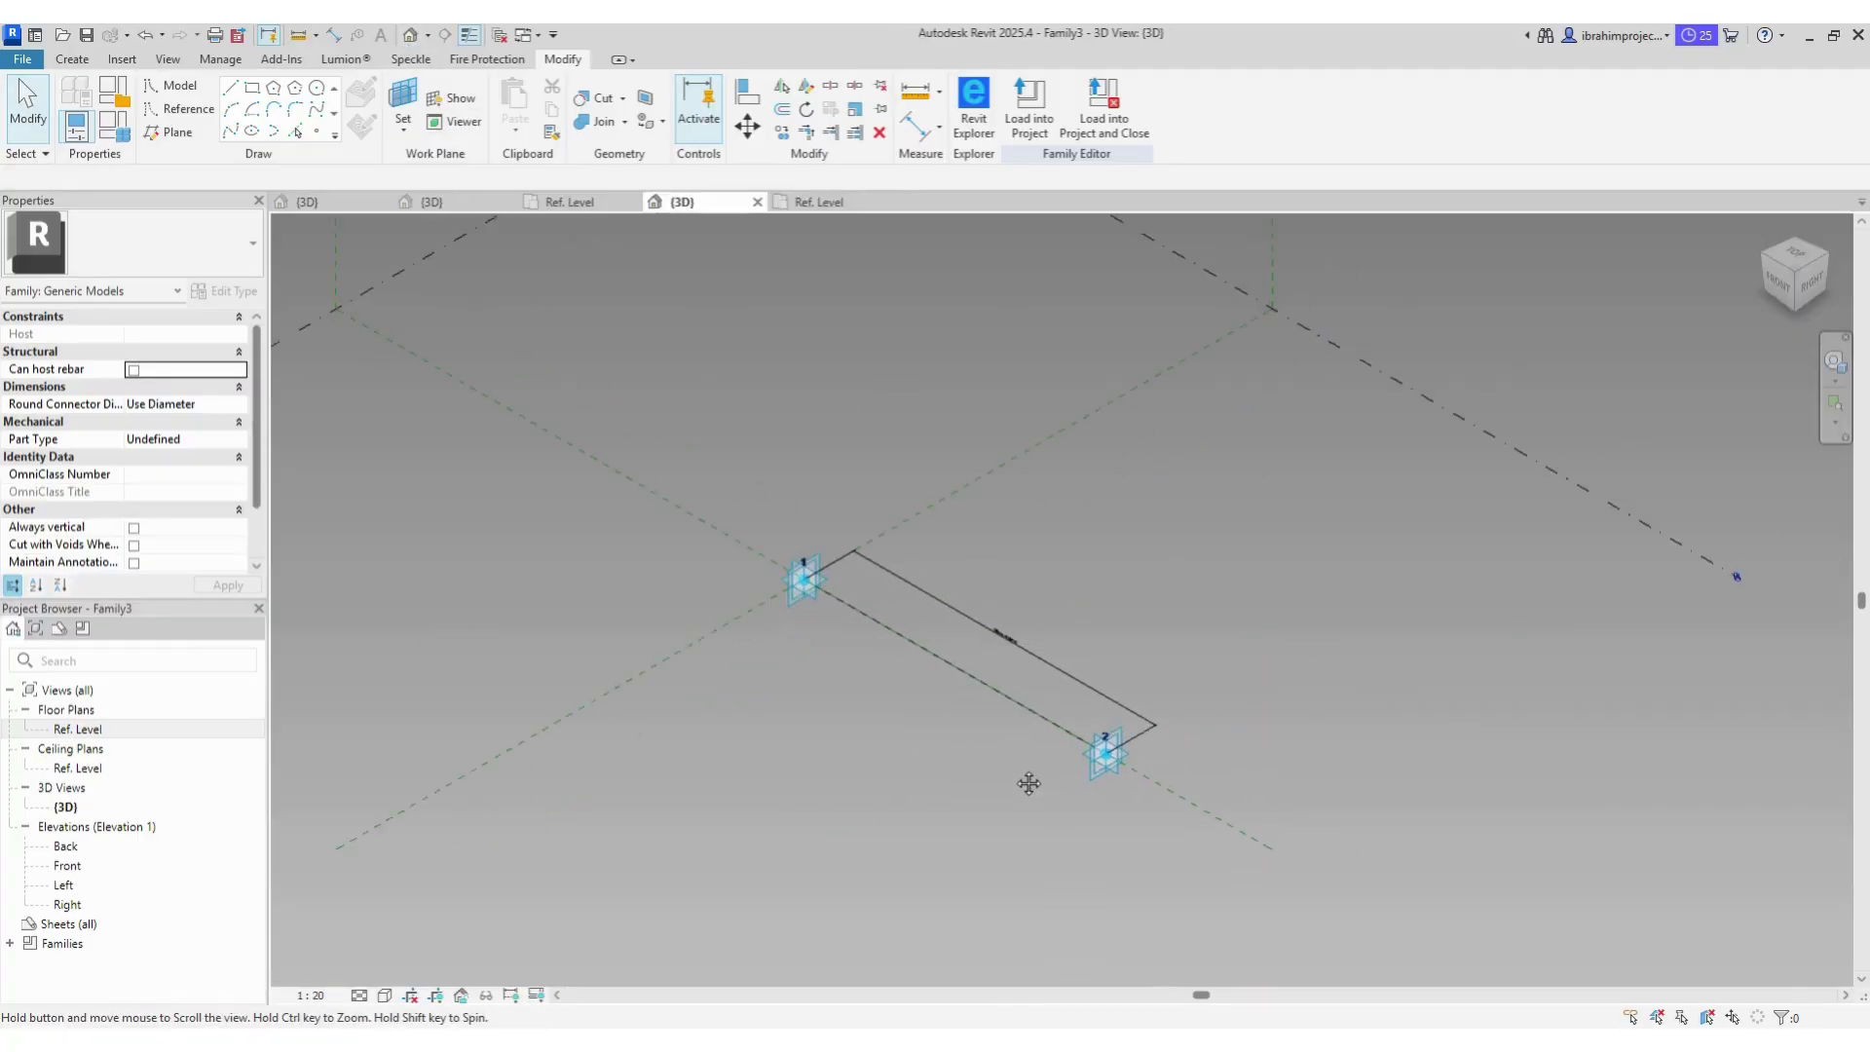
pyautogui.scroll(1, 1027, 781)
pyautogui.click(443, 202)
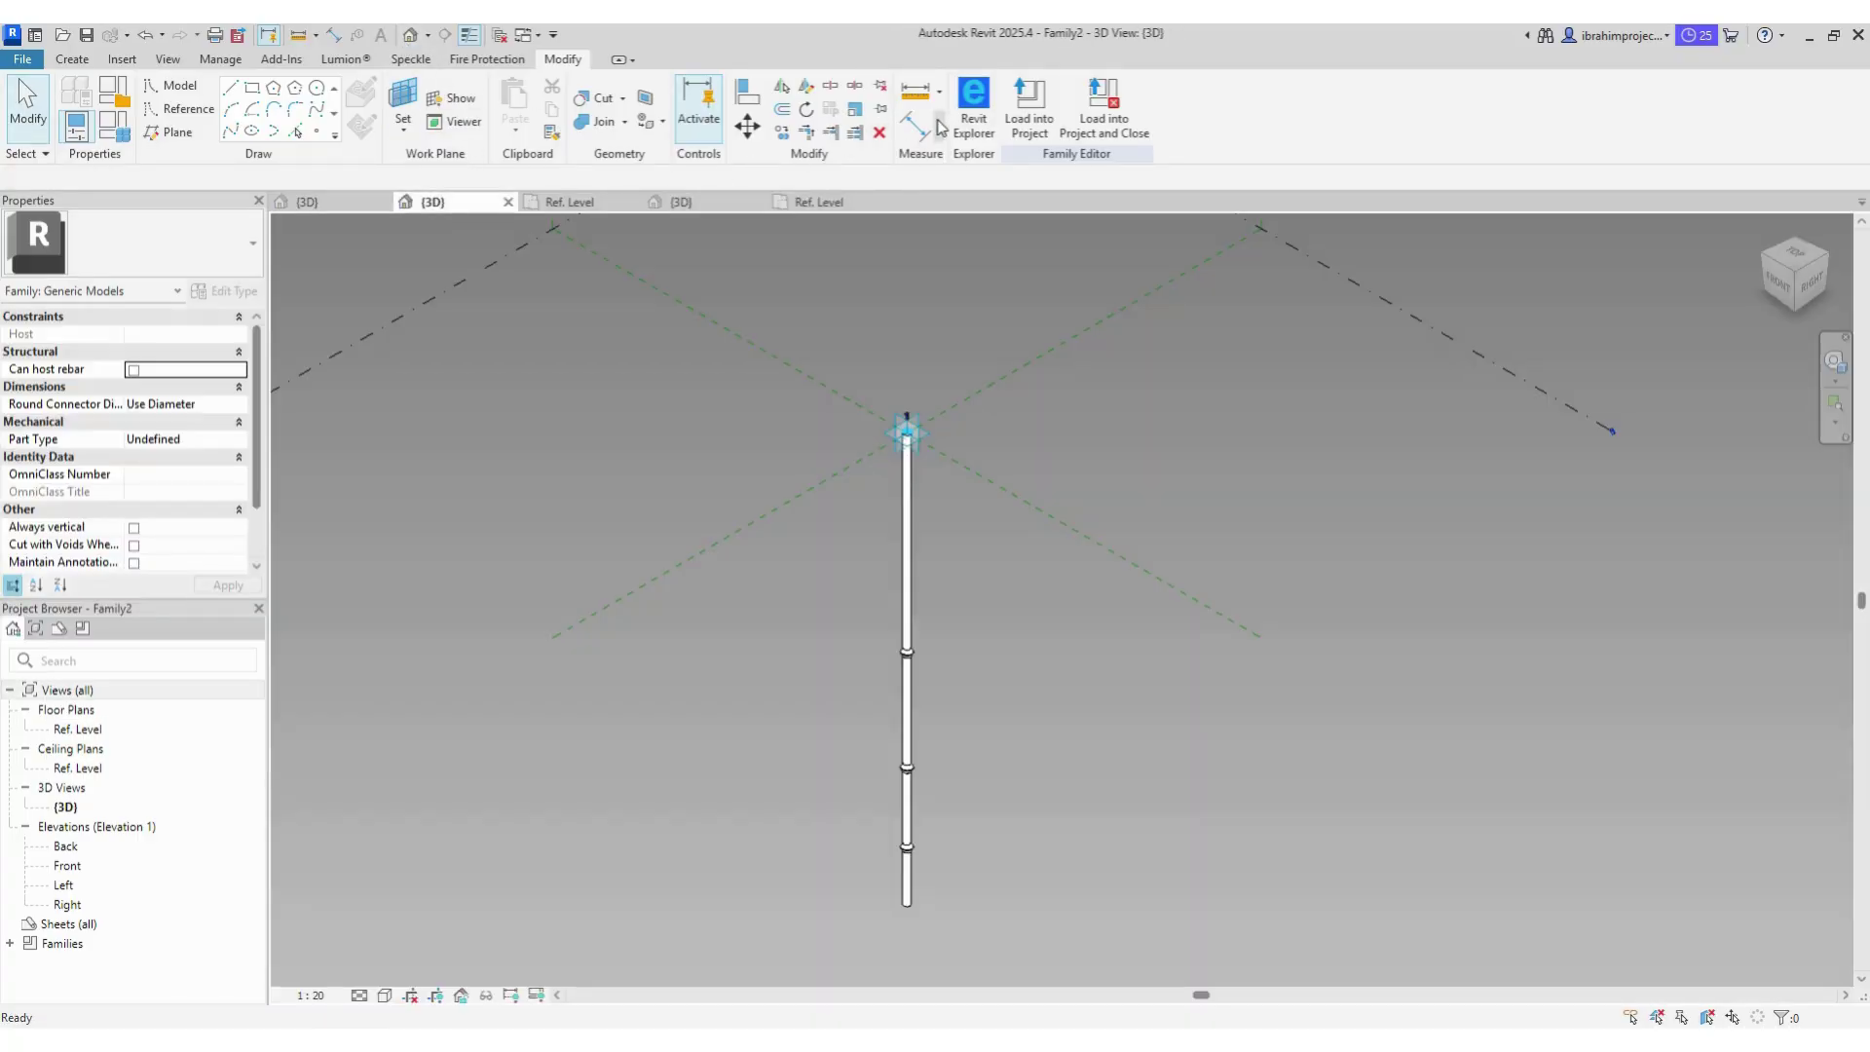
pyautogui.click(1030, 107)
pyautogui.click(1306, 499)
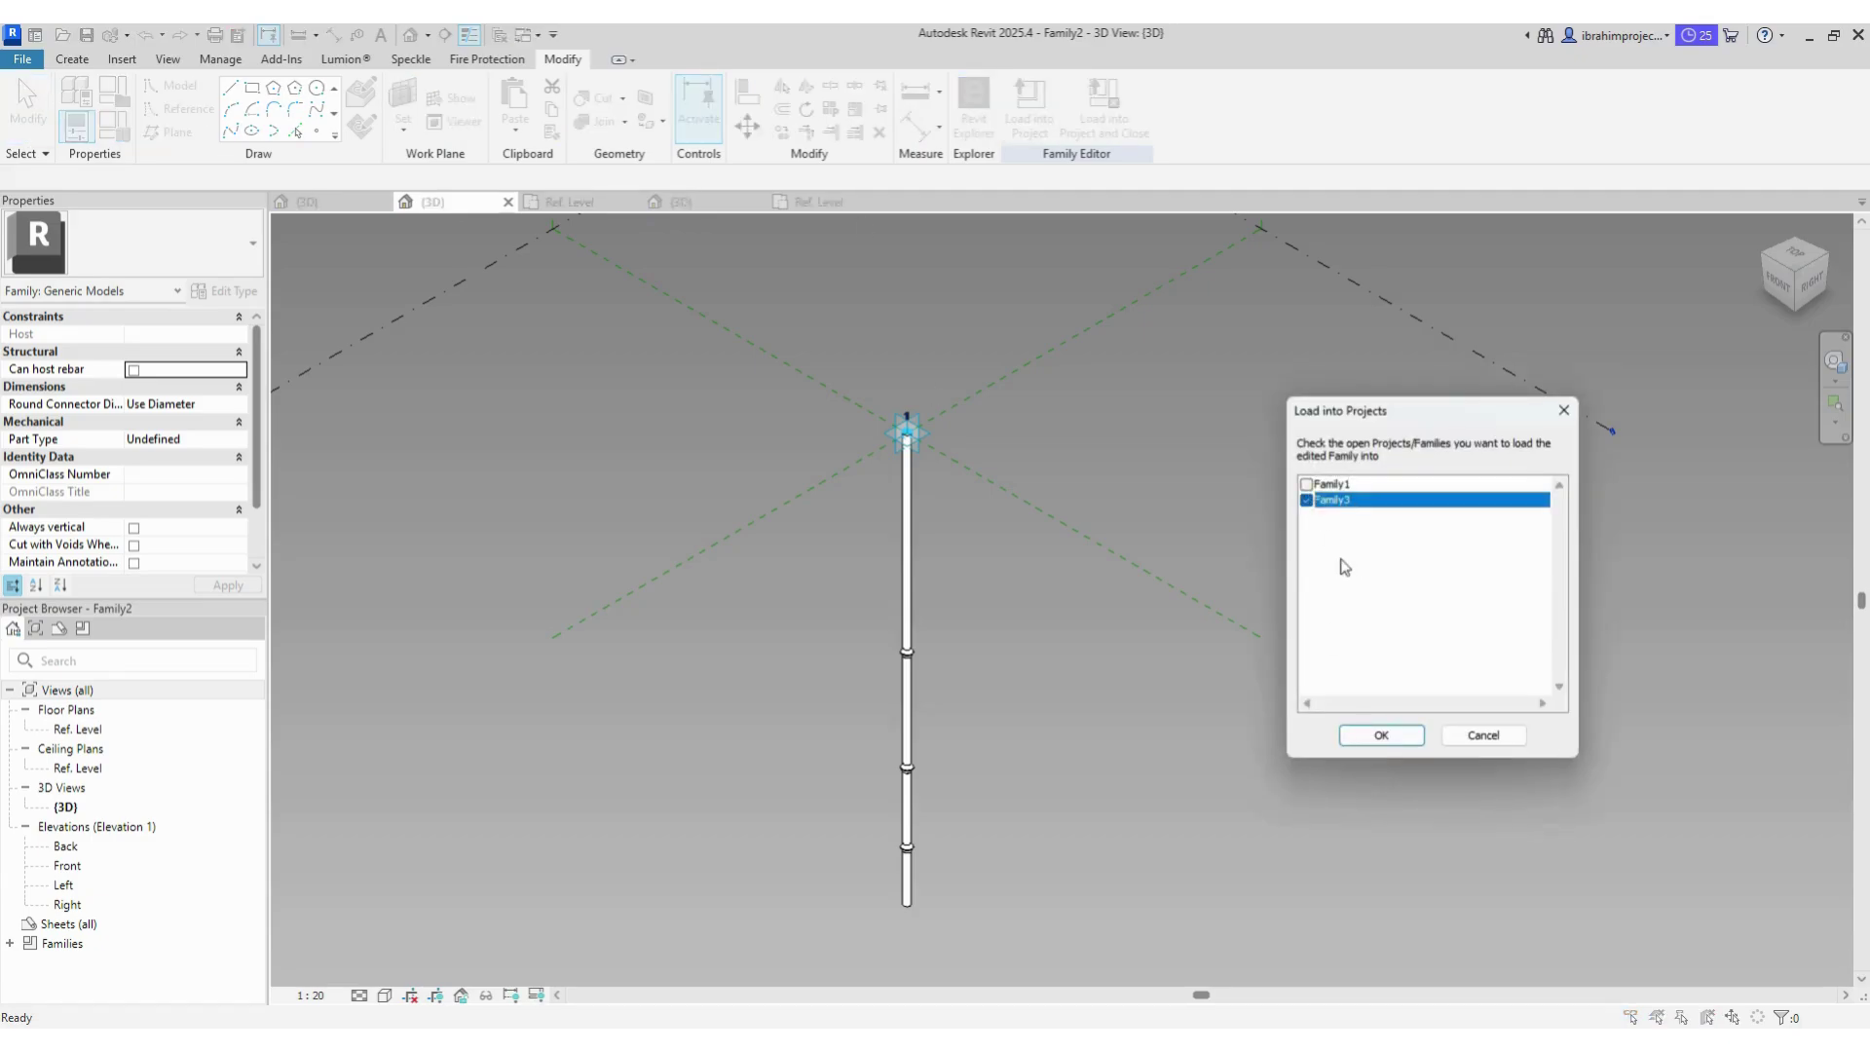
pyautogui.click(1383, 734)
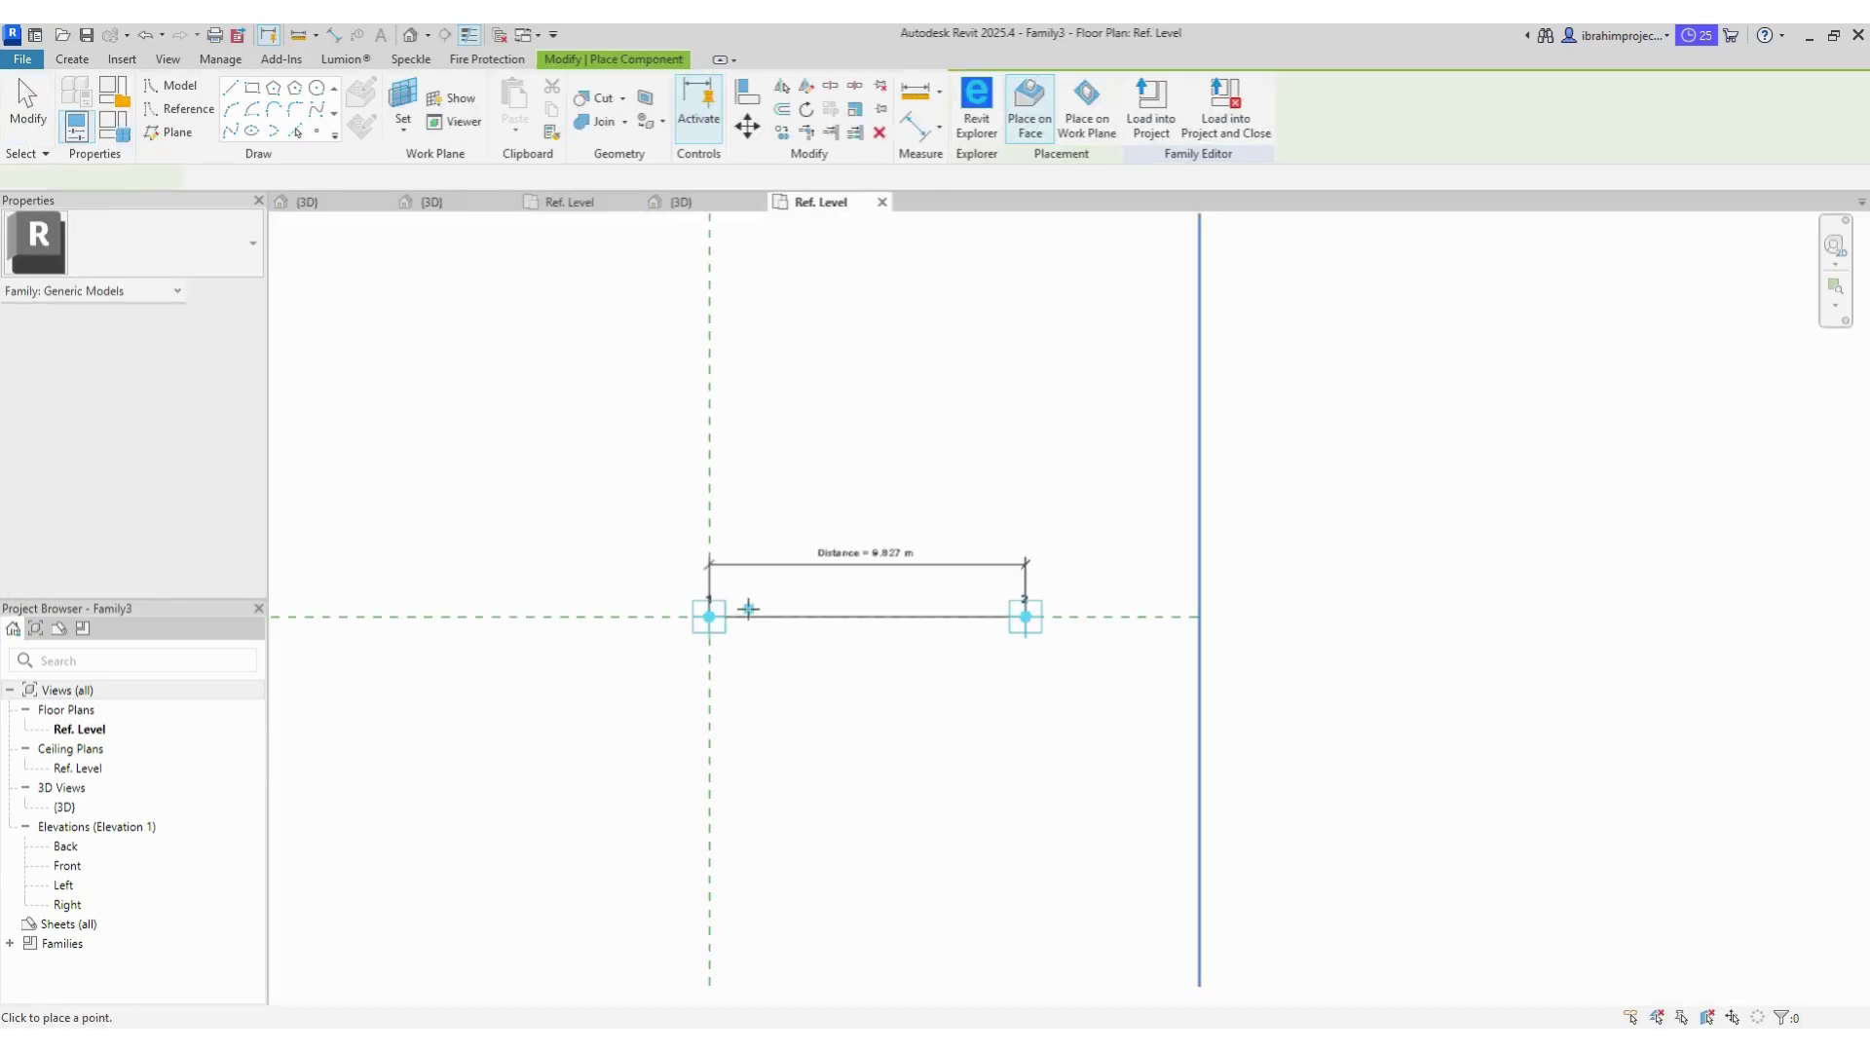
pyautogui.hotkey('ctrl', 'Tab')
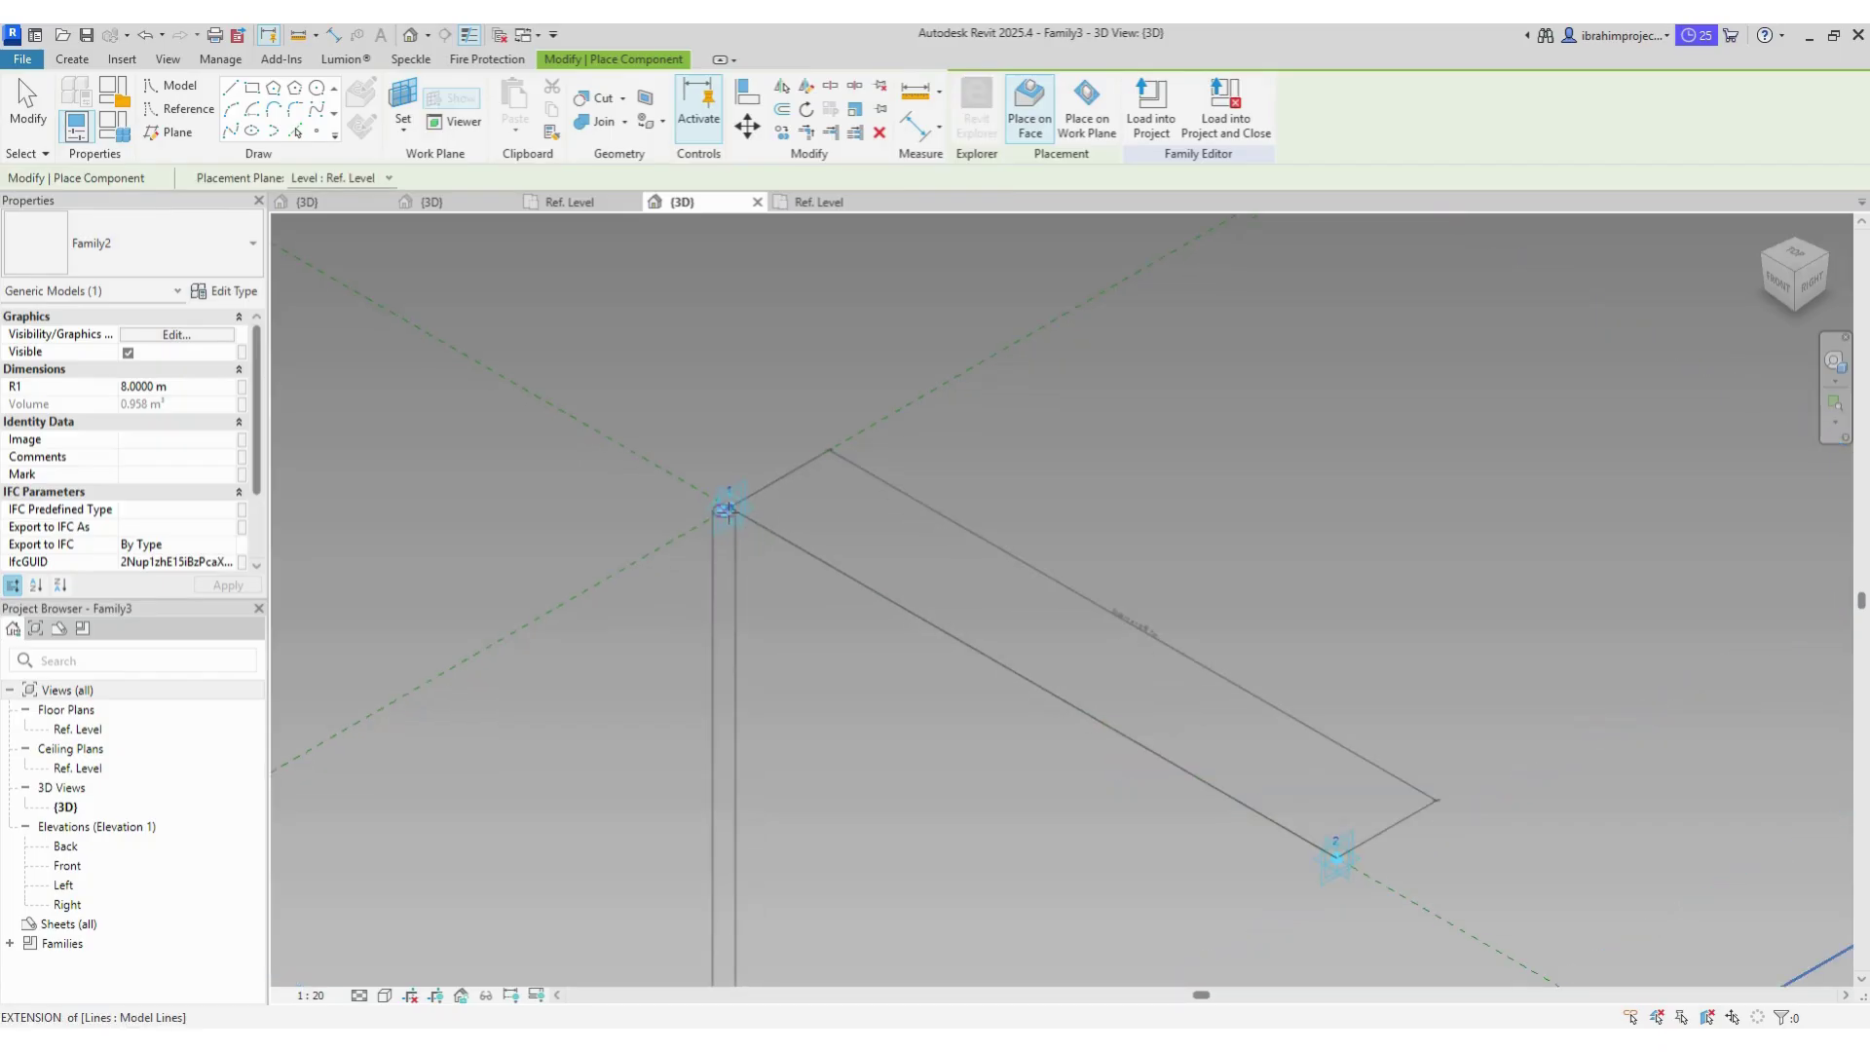
pyautogui.press('Escape')
# Step: Link the placed rod's R1 to a new instance parameter R1 (8 m)
pyautogui.scroll(-3, 728, 513)
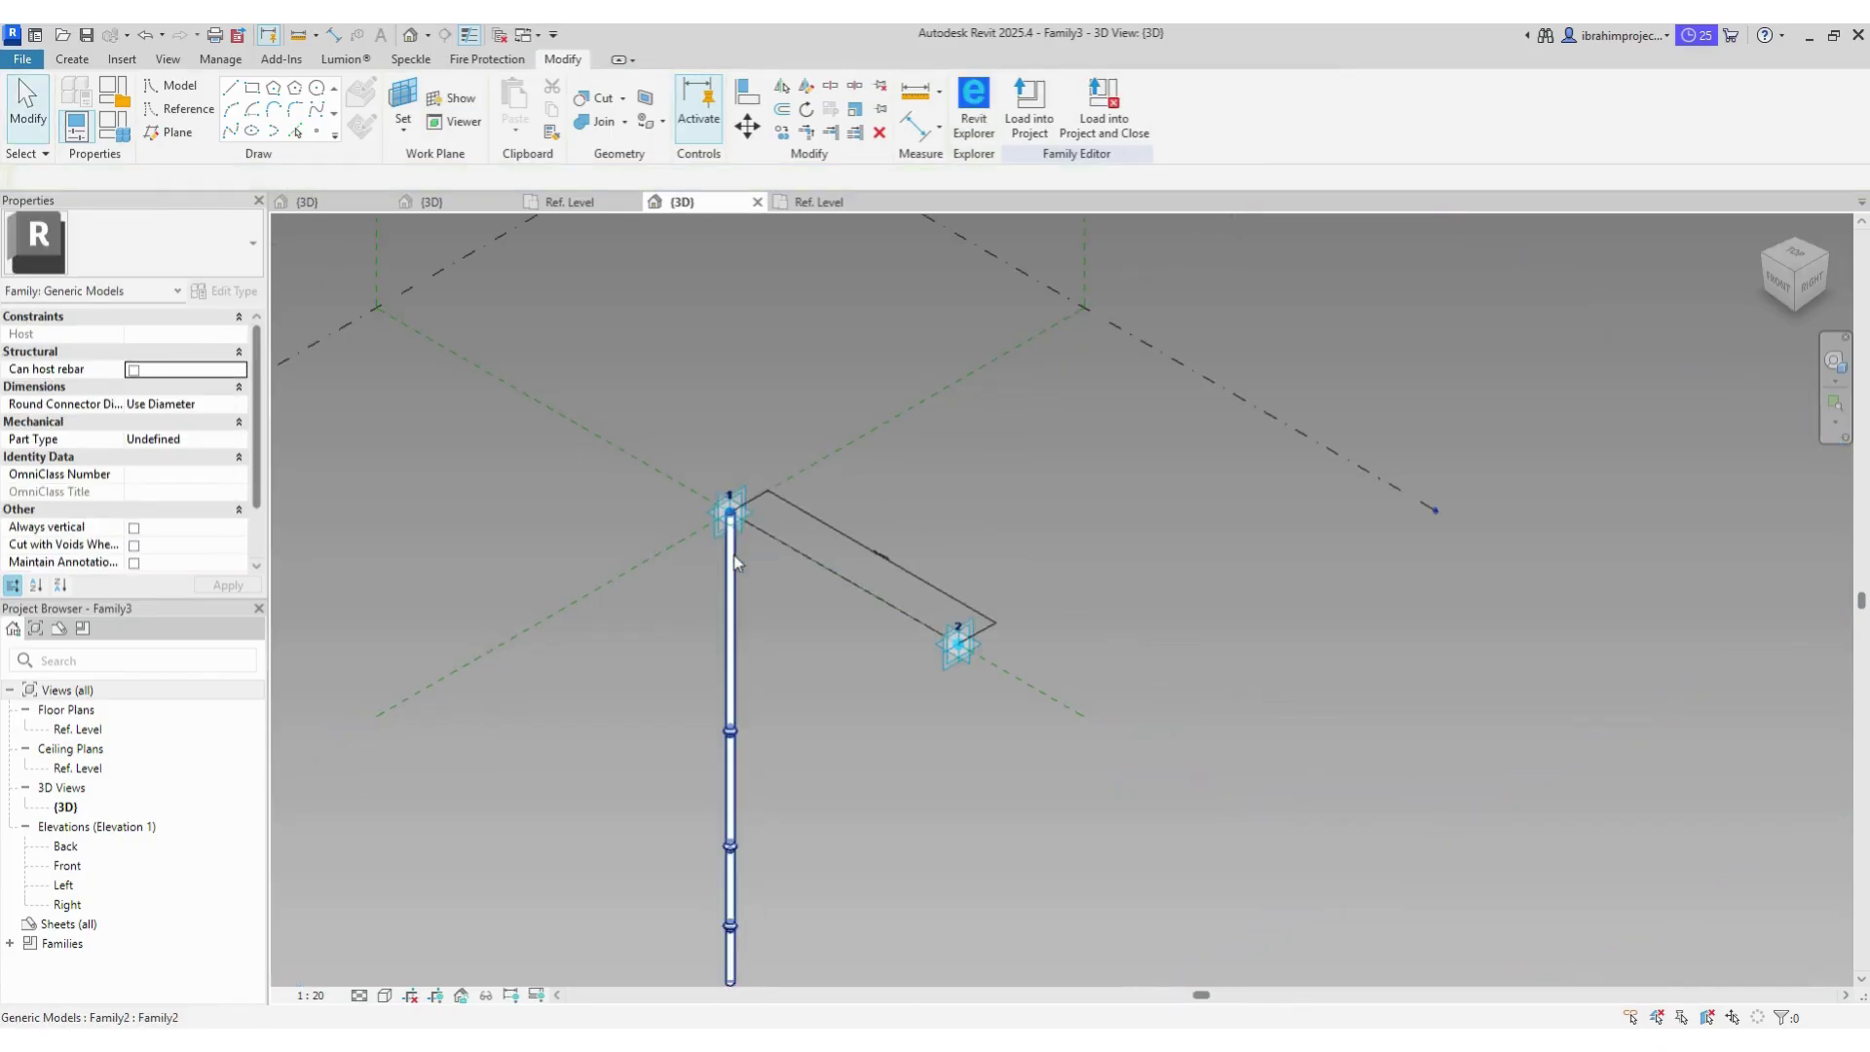
pyautogui.click(744, 524)
pyautogui.scroll(2, 744, 568)
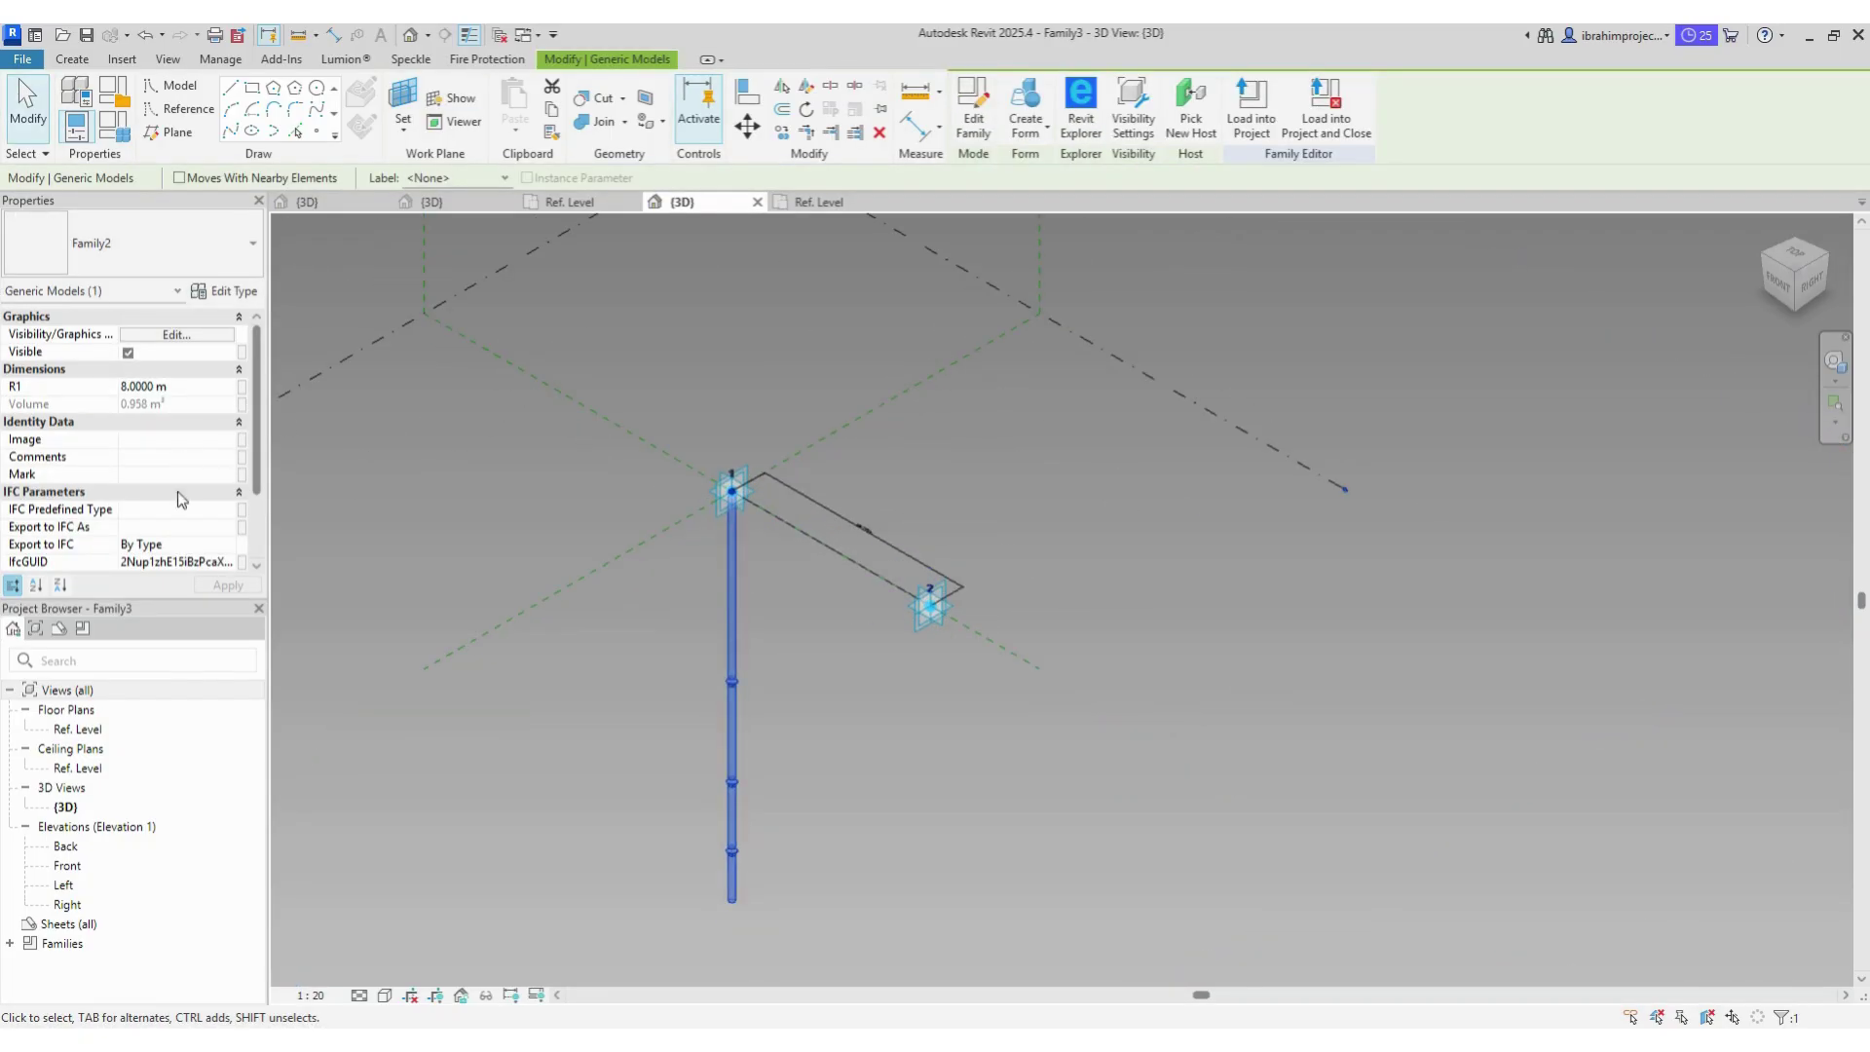
pyautogui.click(241, 388)
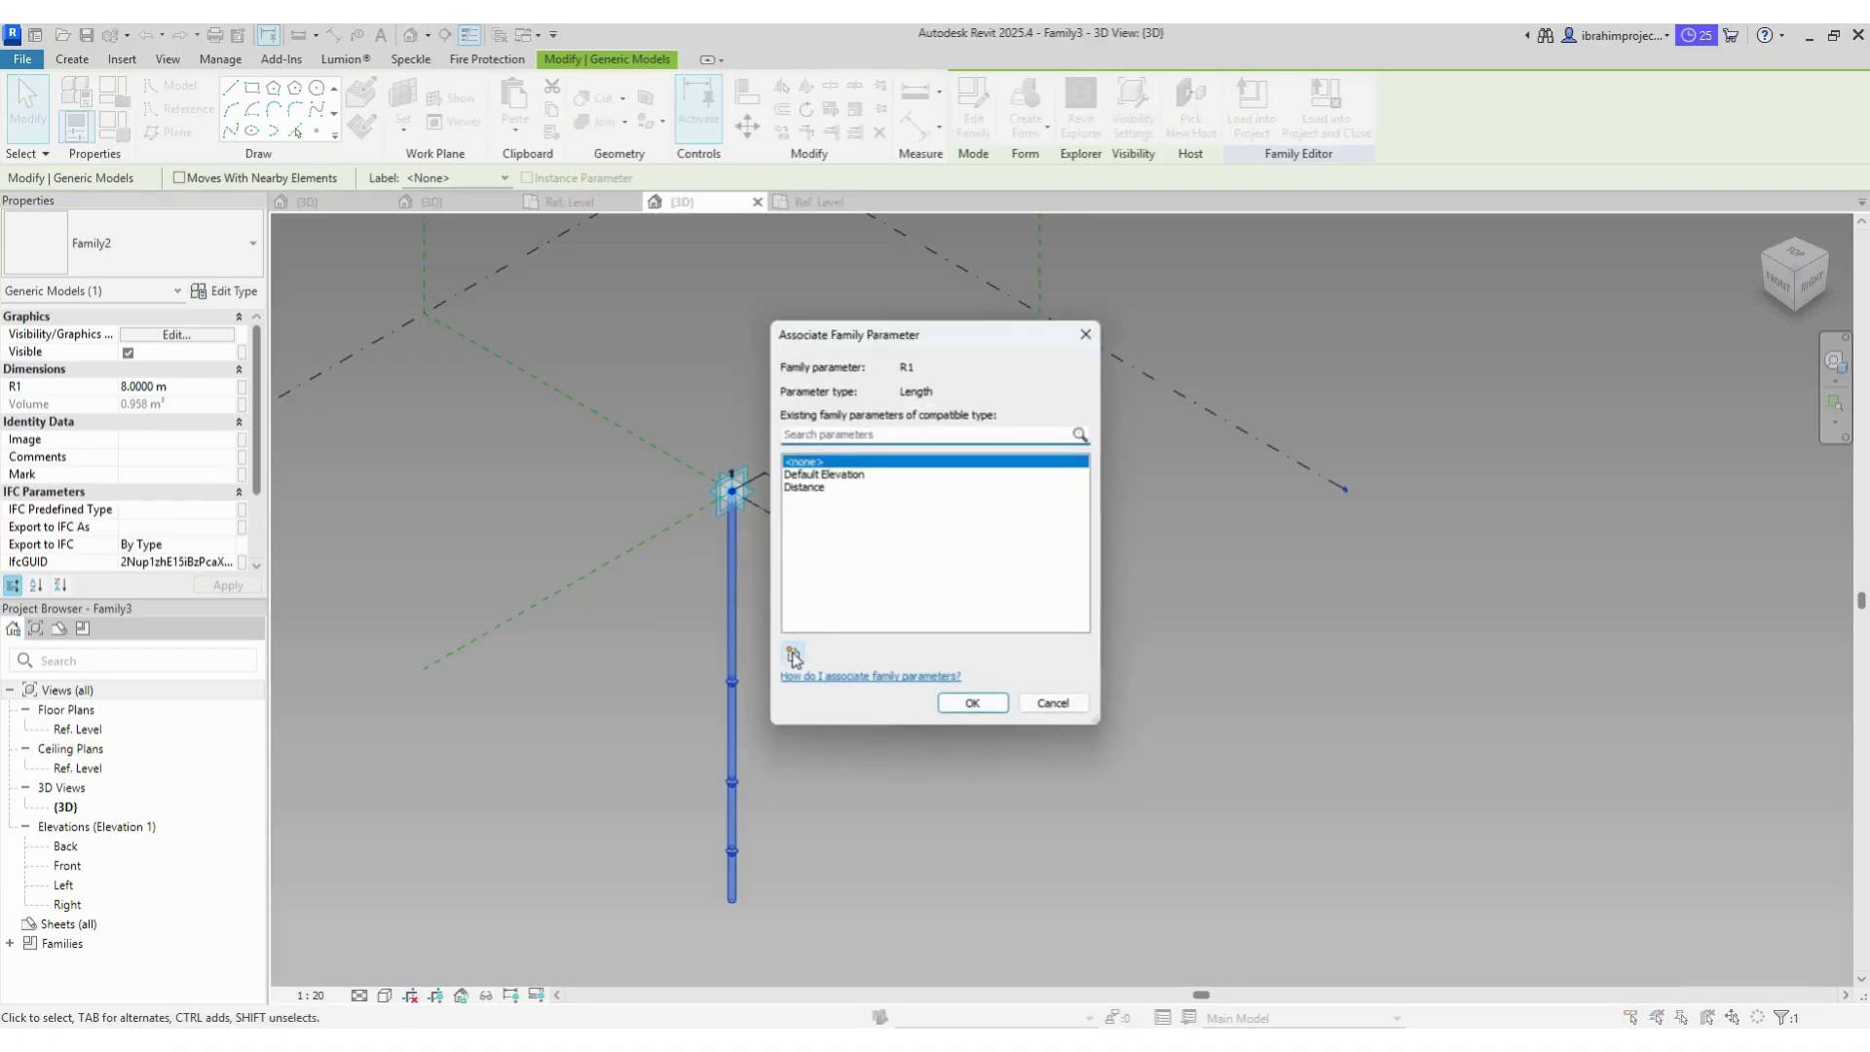
pyautogui.click(788, 669)
pyautogui.click(1003, 552)
pyautogui.click(857, 505)
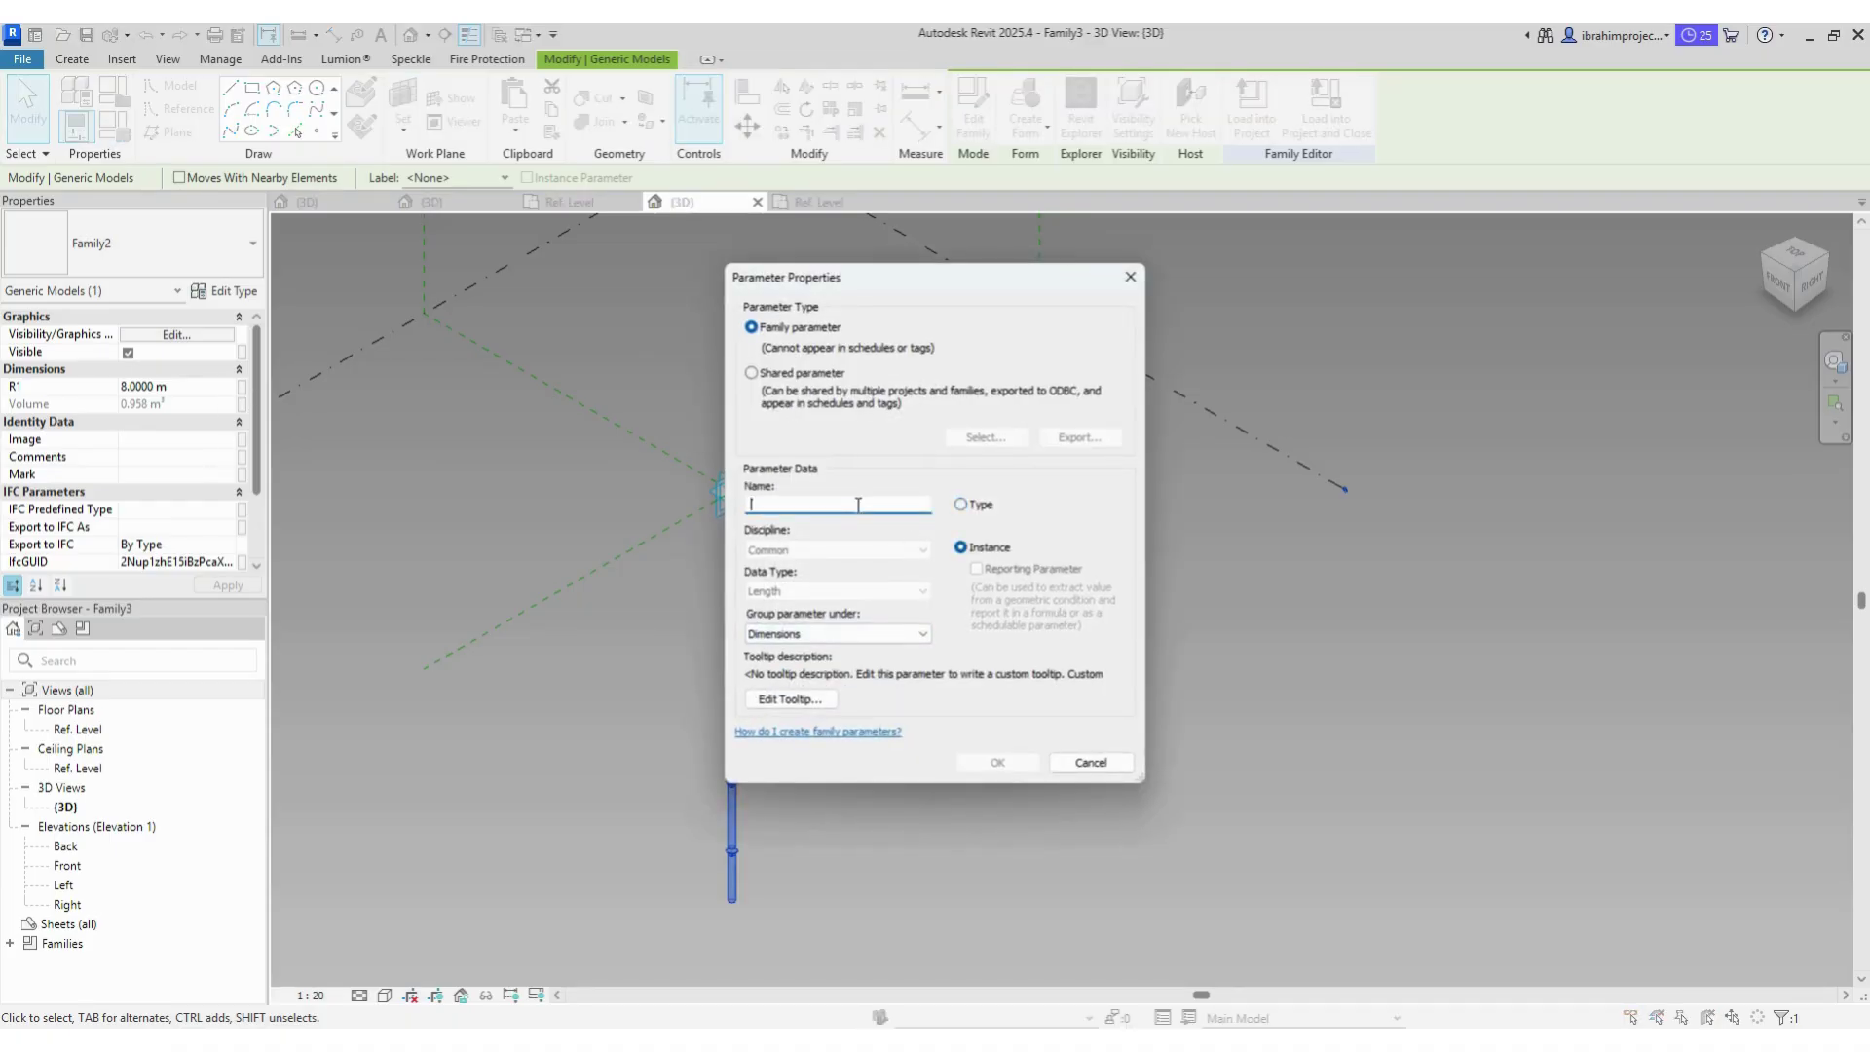
pyautogui.write('r')
pyautogui.press('BackSpace')
pyautogui.write('R1')
pyautogui.click(985, 761)
pyautogui.click(973, 707)
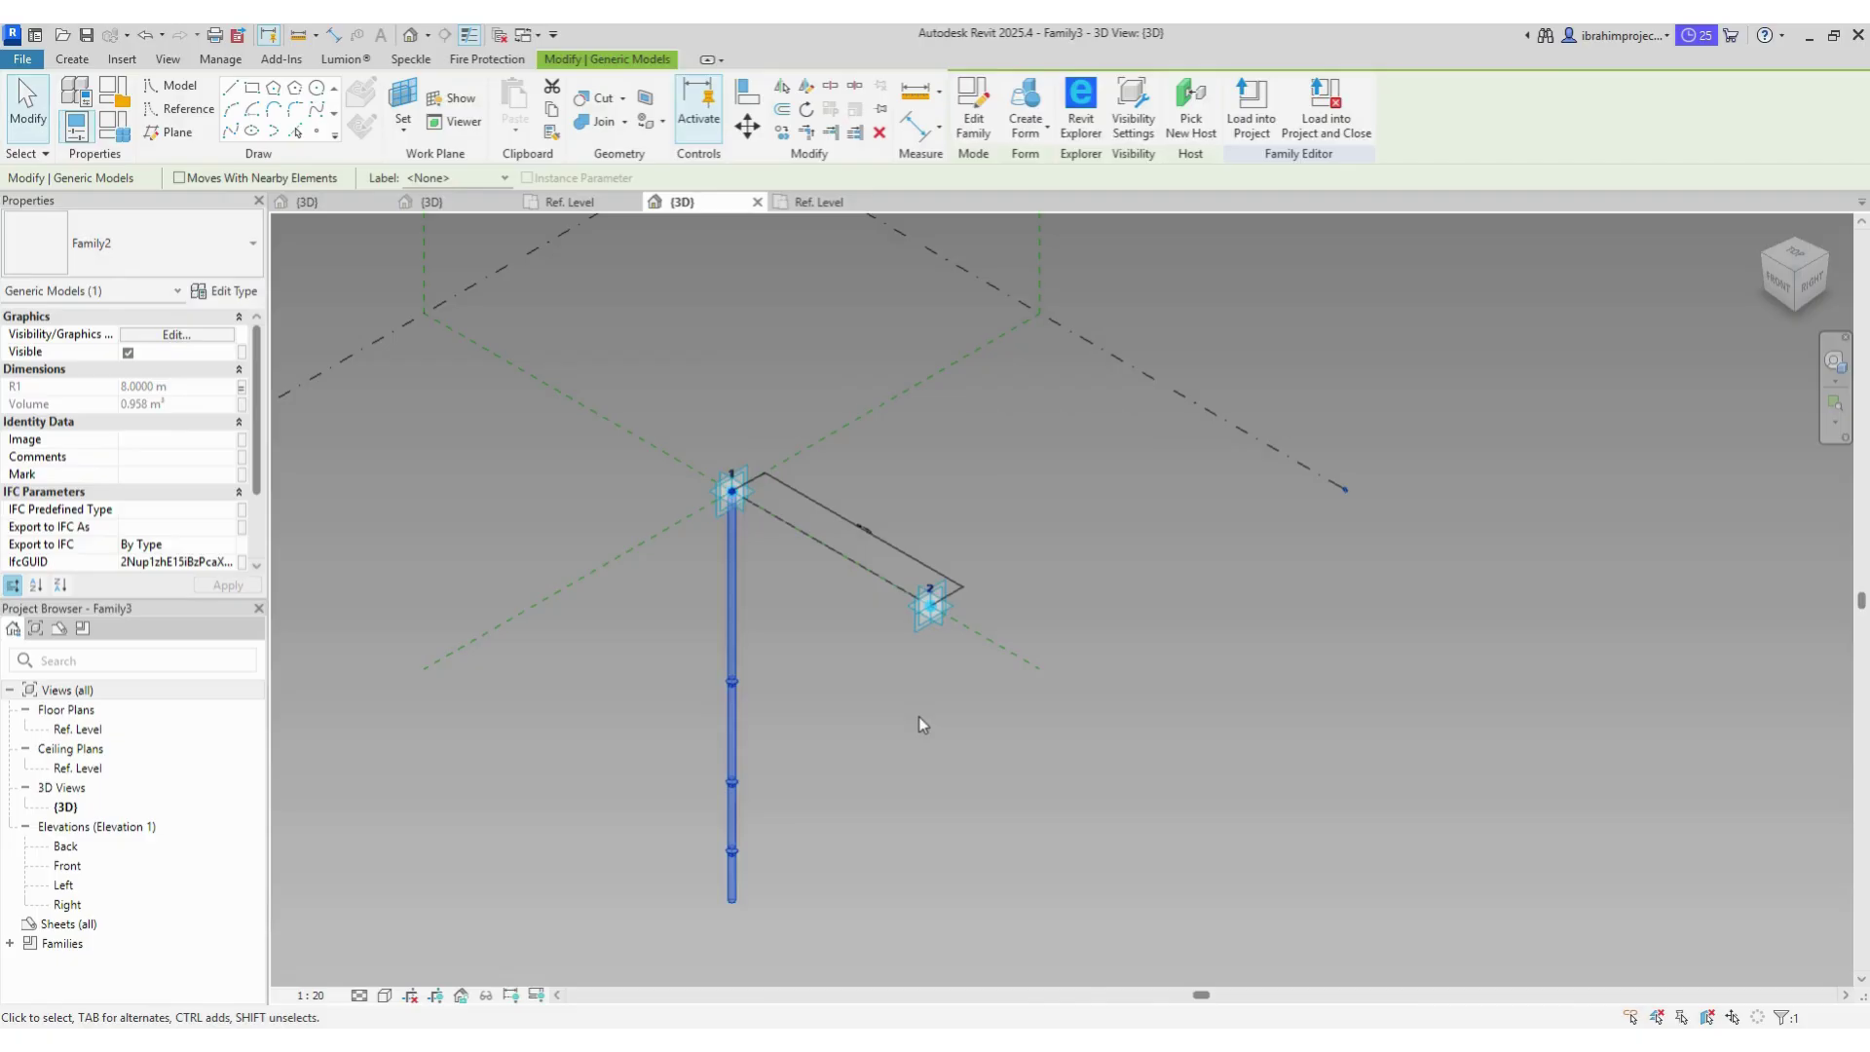
pyautogui.click(919, 718)
# Step: Set the R1 formula to Distance / 2 in Family Types, giving 4.9136 m
pyautogui.click(121, 136)
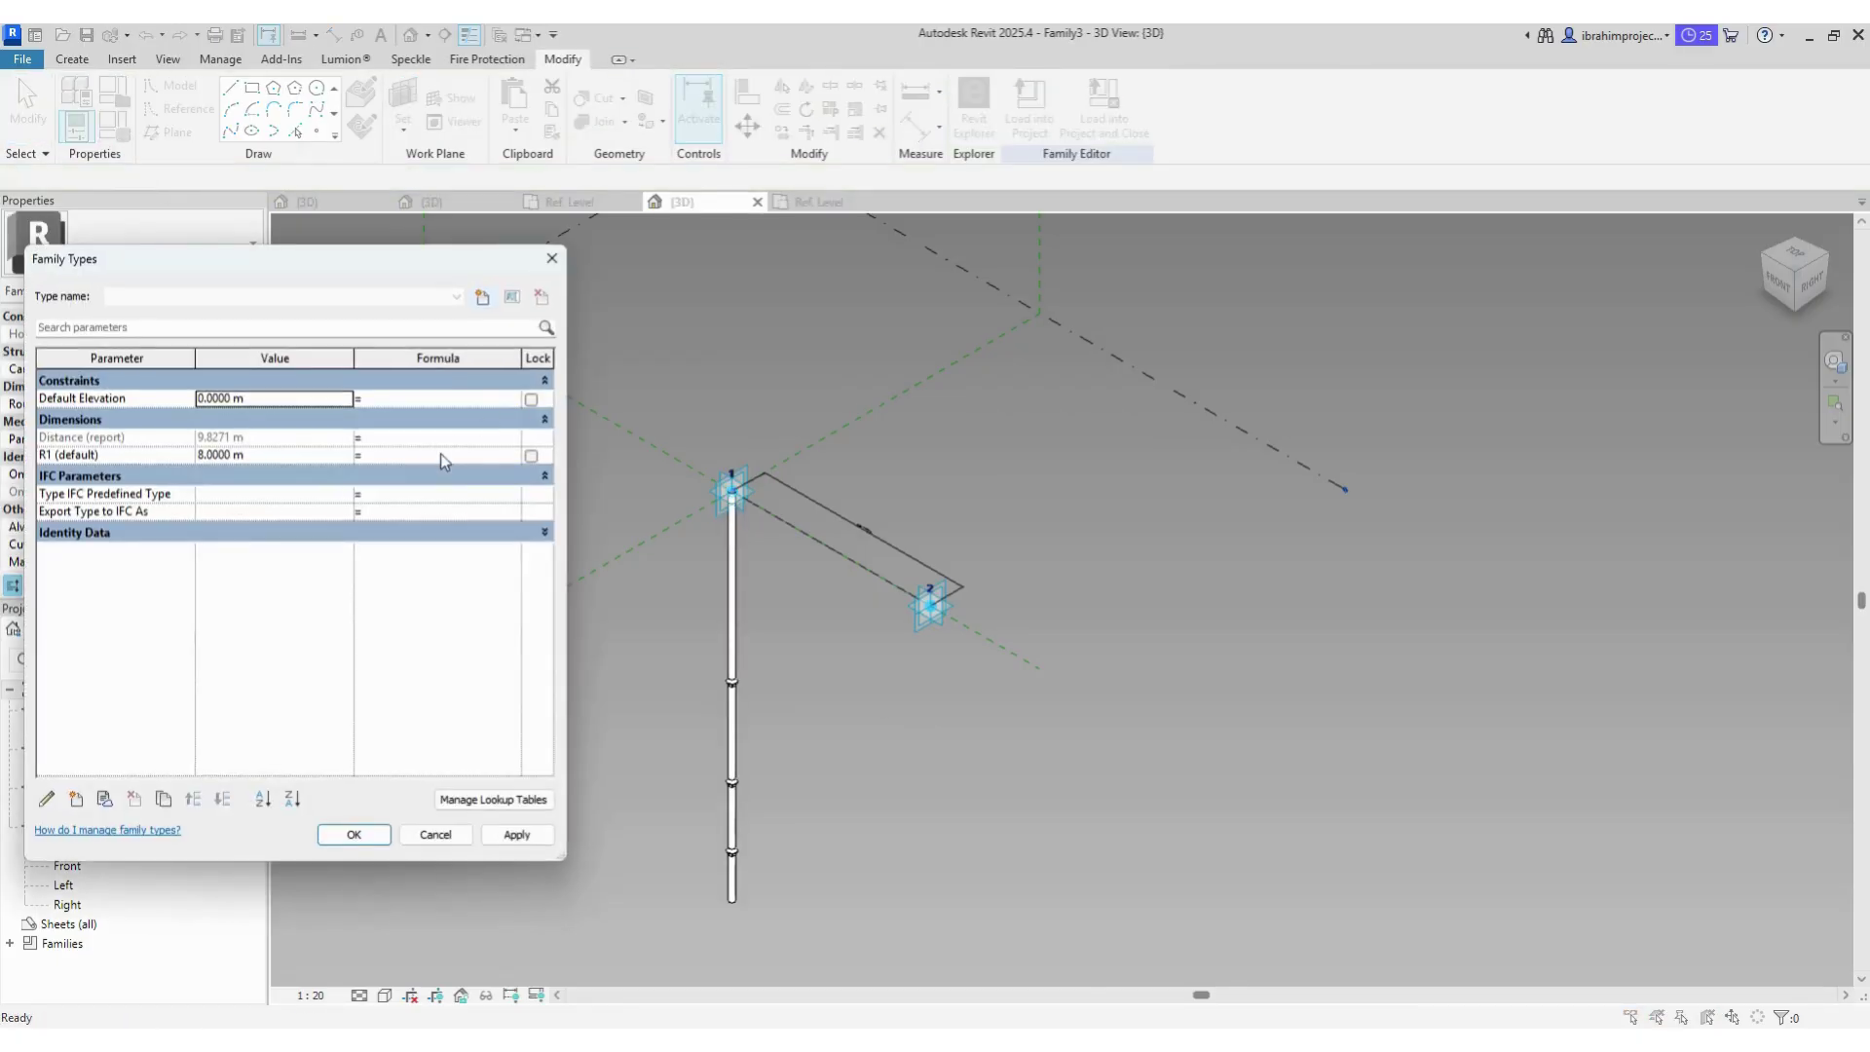
pyautogui.click(389, 458)
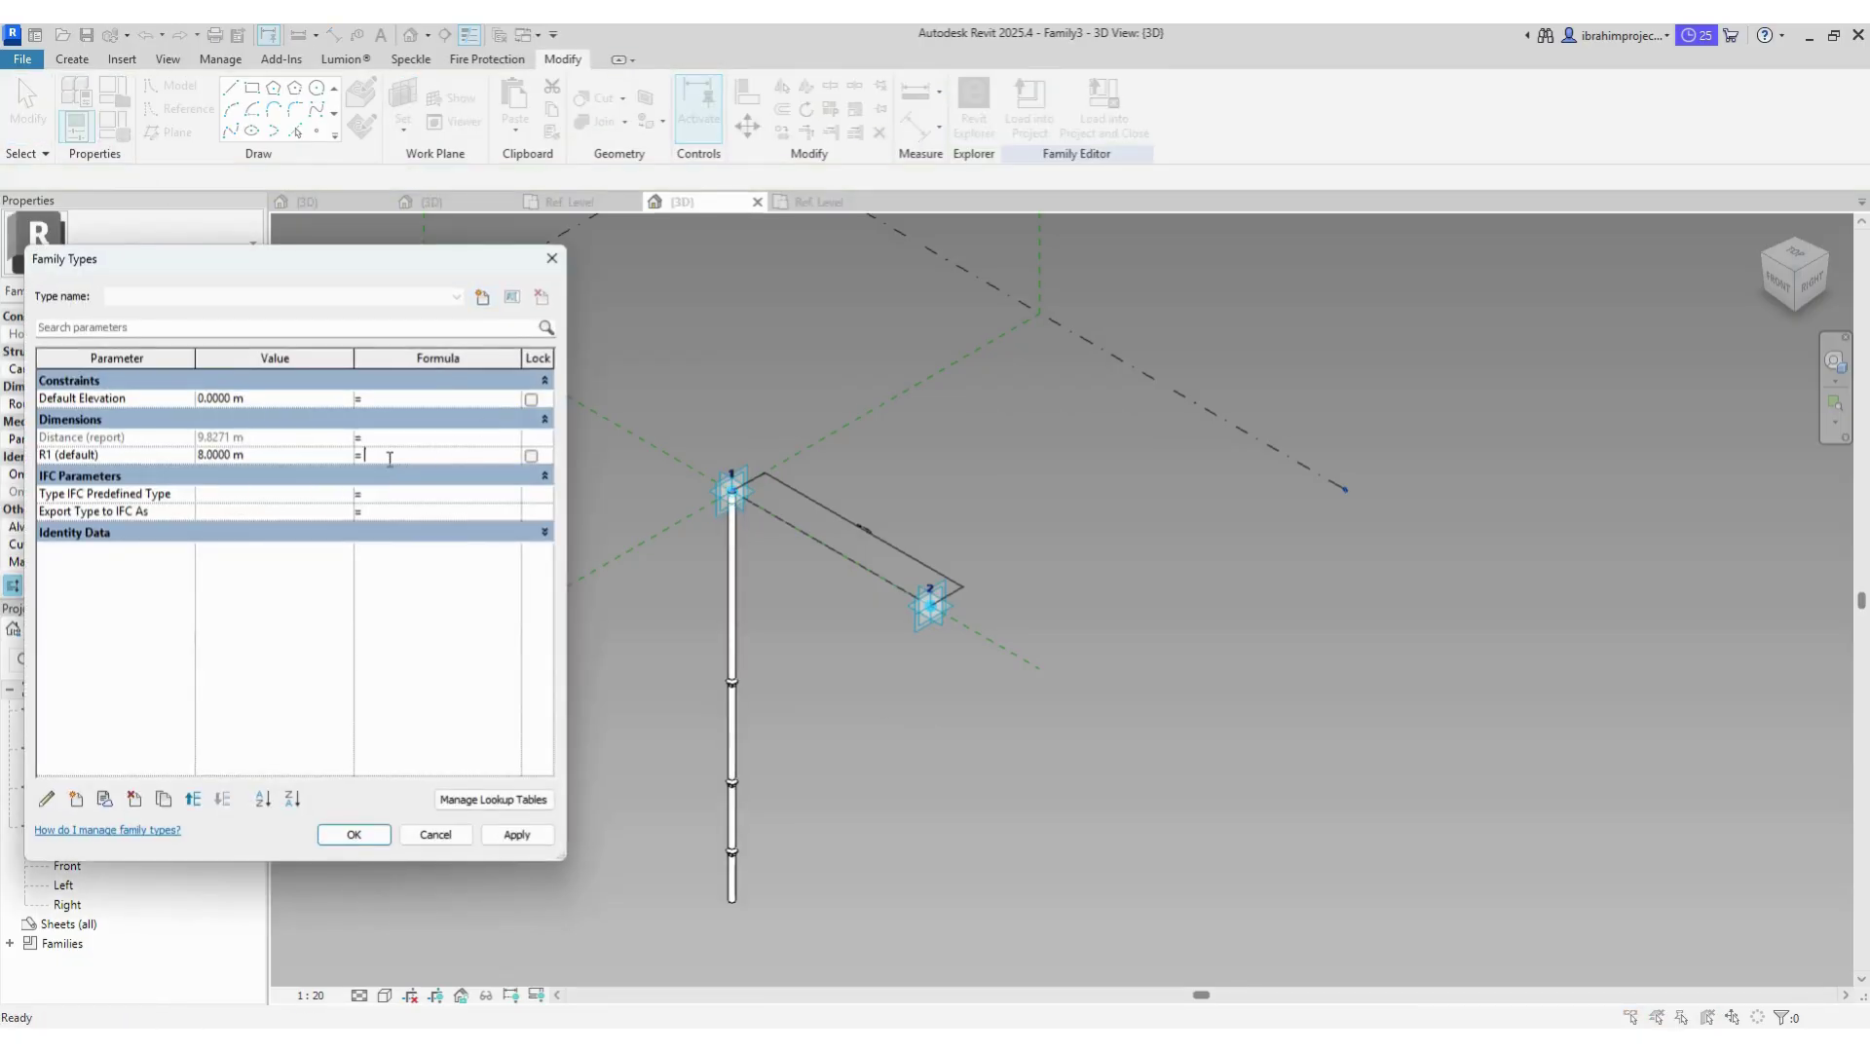
pyautogui.write('Distance / 2')
pyautogui.click(498, 841)
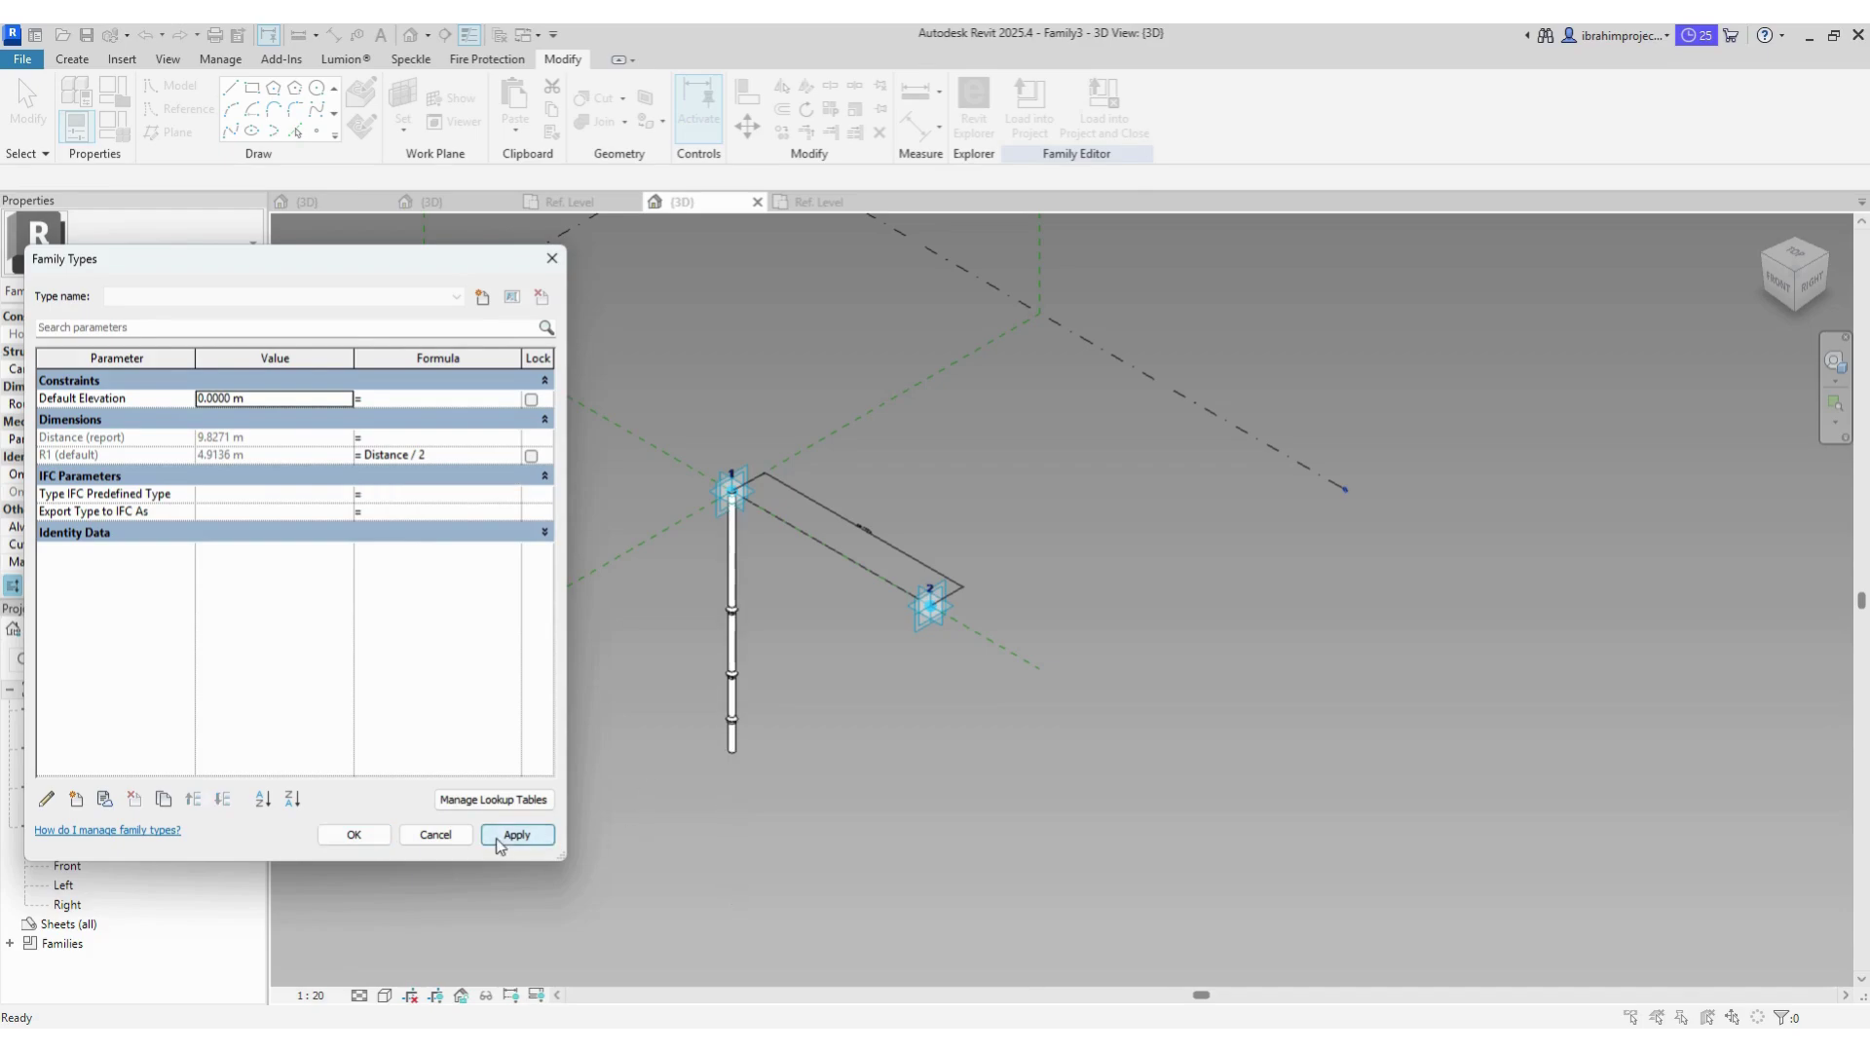
pyautogui.click(354, 834)
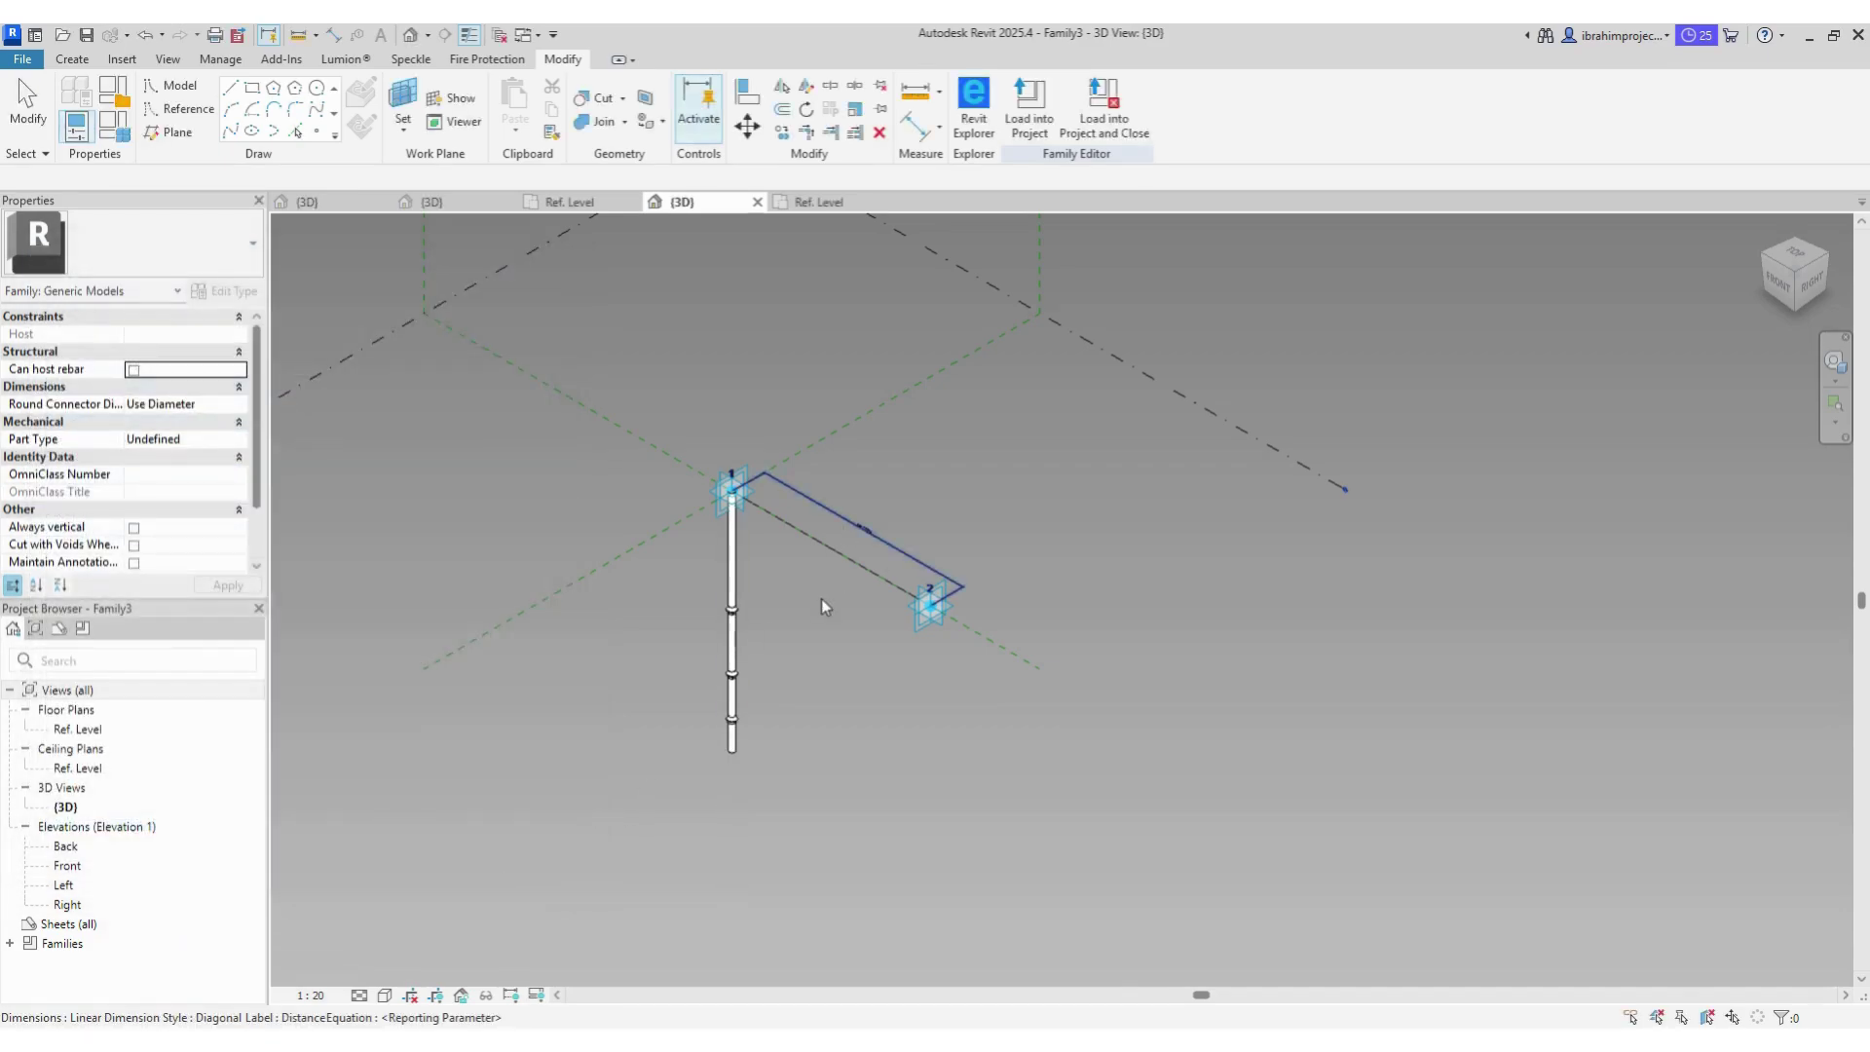
# Step: Drag adaptive point 2 far right along the reference plane, lengthening Distance and the rod
pyautogui.scroll(3, 820, 600)
pyautogui.scroll(-1, 825, 622)
pyautogui.scroll(-1, 826, 622)
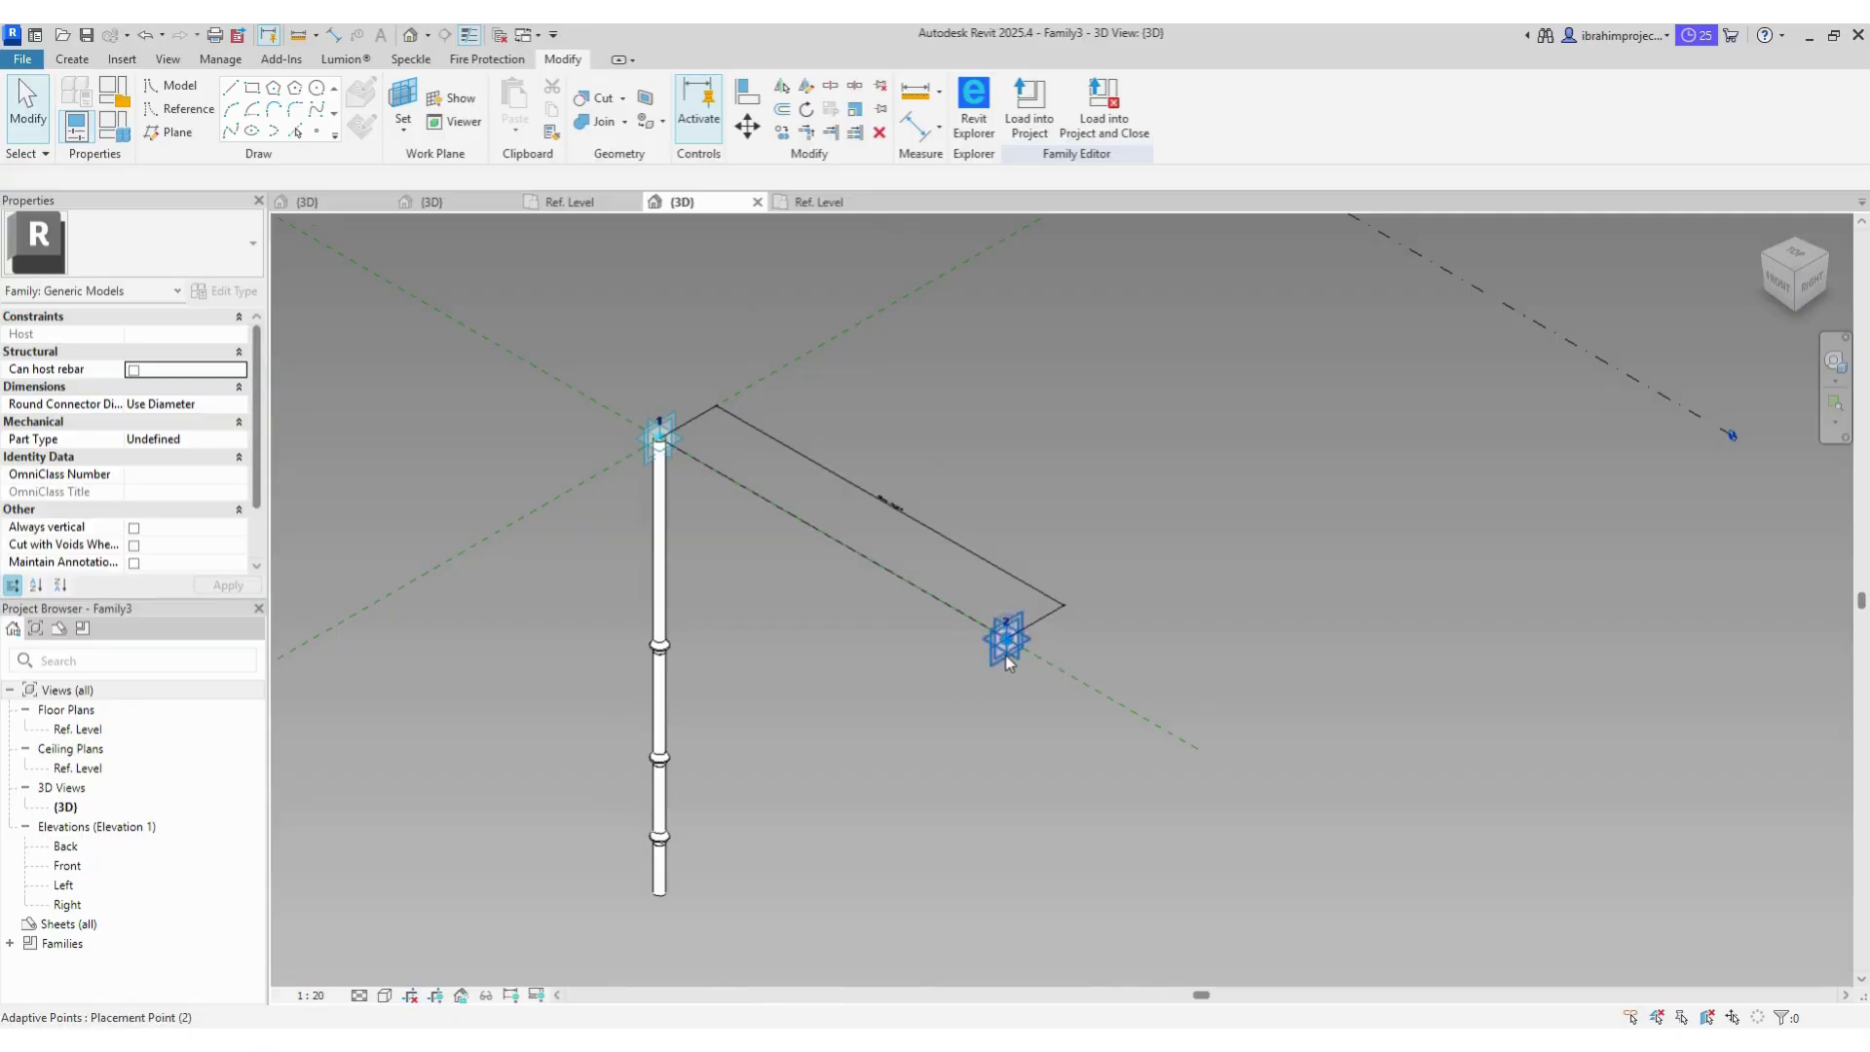
pyautogui.click(1008, 663)
pyautogui.moveTo(1006, 643)
pyautogui.mouseDown()
pyautogui.moveTo(1011, 535)
pyautogui.moveTo(869, 466)
pyautogui.moveTo(1383, 534)
pyautogui.moveTo(955, 479)
pyautogui.moveTo(823, 433)
pyautogui.moveTo(1158, 419)
pyautogui.mouseUp()
pyautogui.press('Escape')
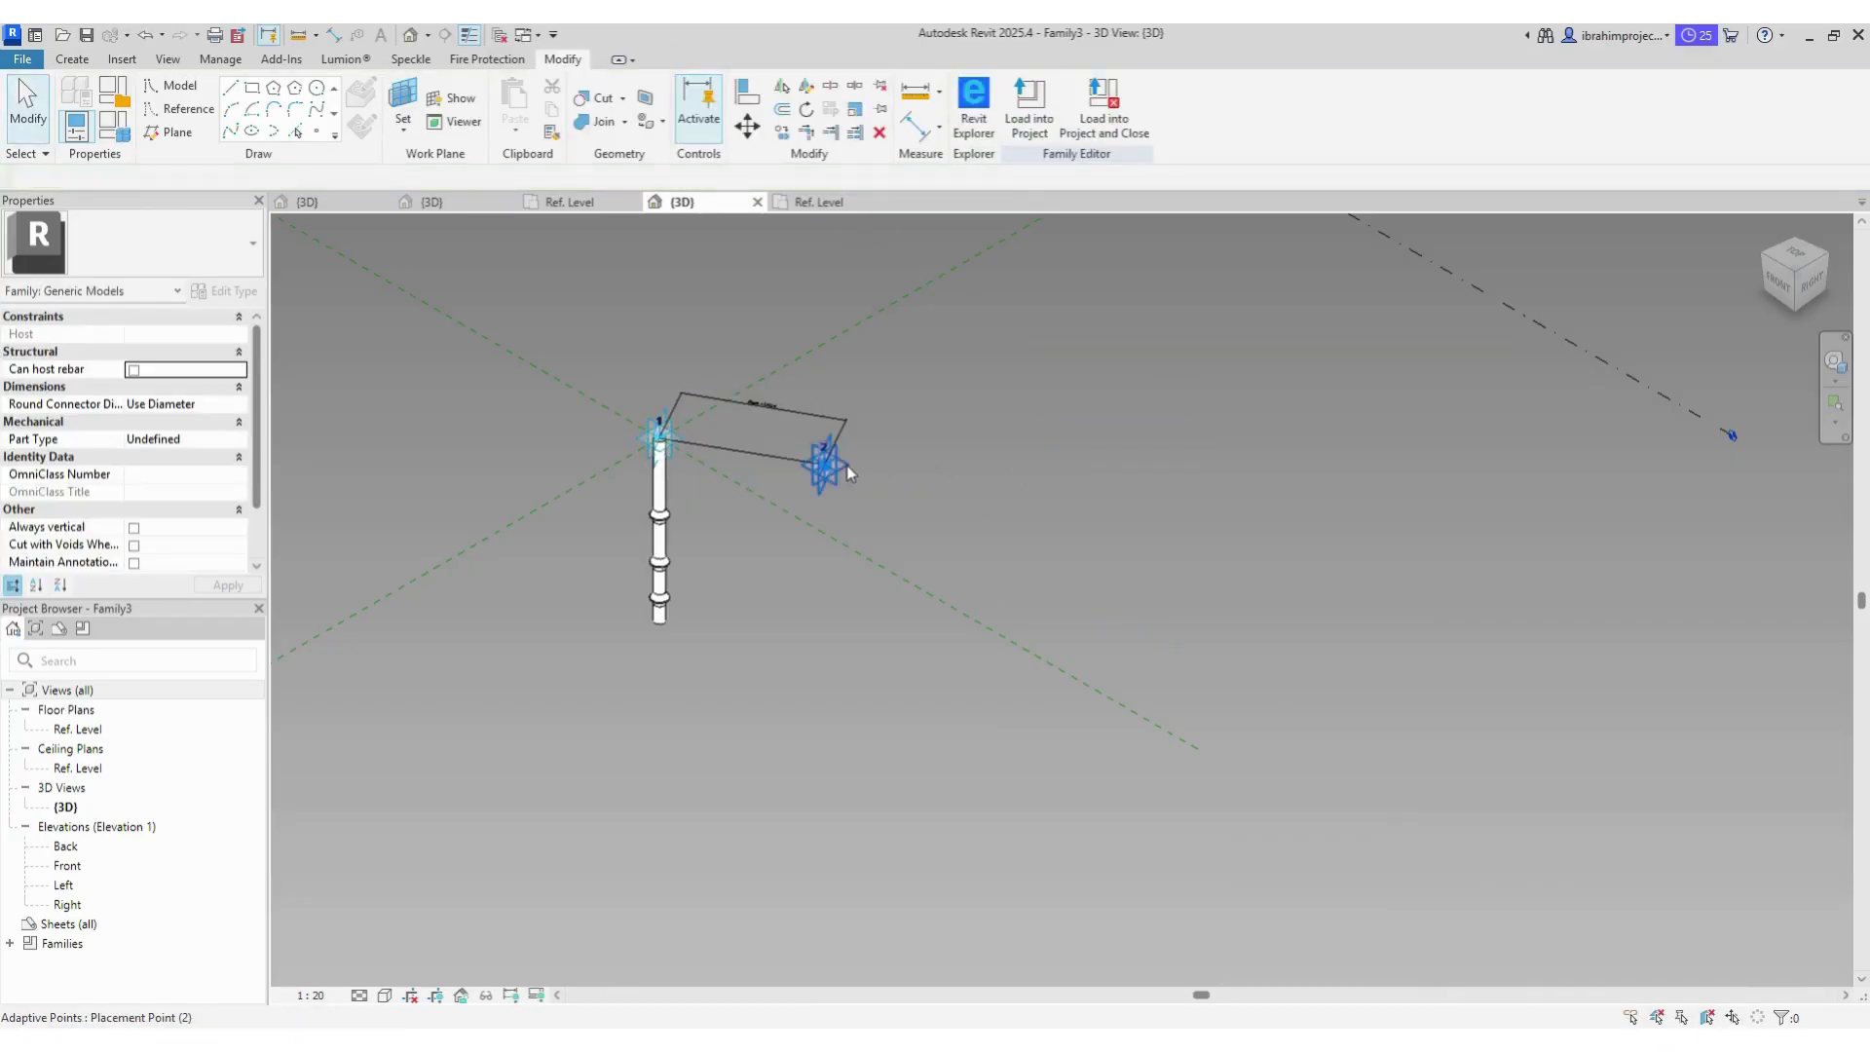
pyautogui.moveTo(847, 472)
pyautogui.mouseDown()
pyautogui.moveTo(1158, 474)
pyautogui.moveTo(885, 442)
pyautogui.moveTo(1251, 407)
pyautogui.mouseUp()
pyautogui.press('Escape')
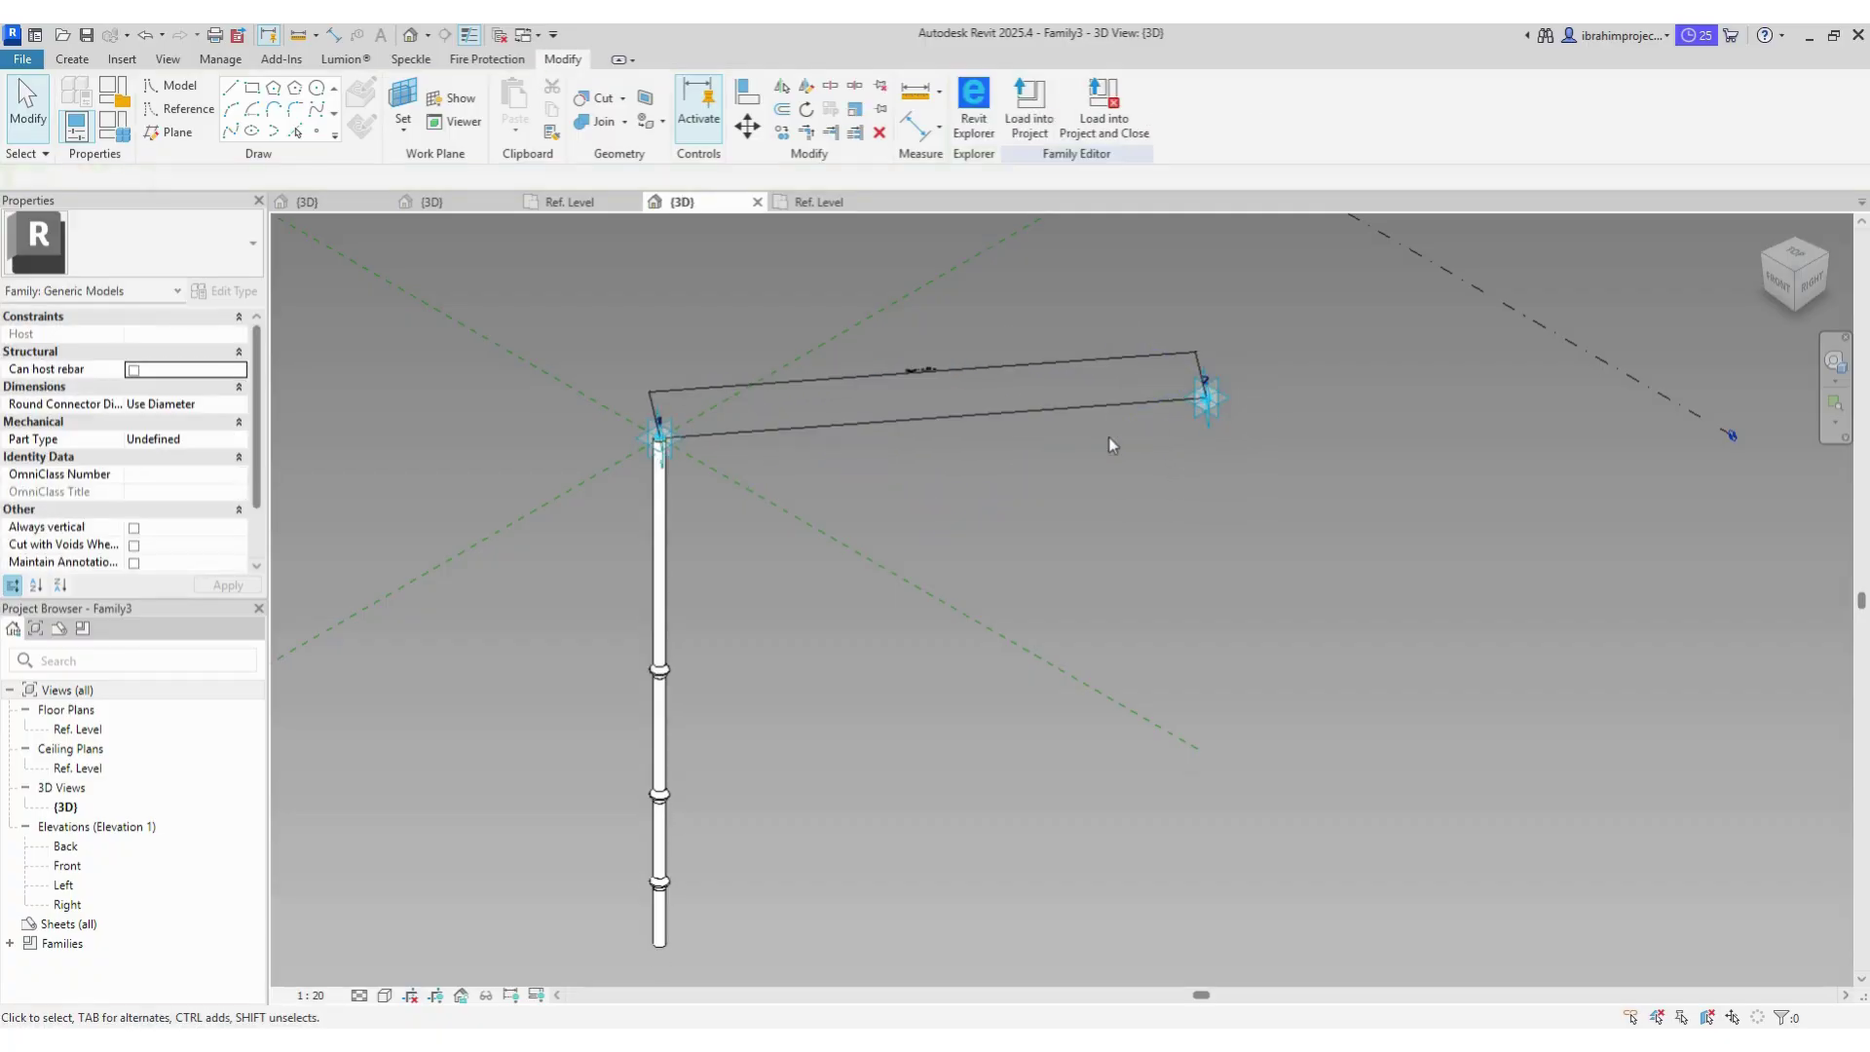
pyautogui.scroll(-1, 1106, 443)
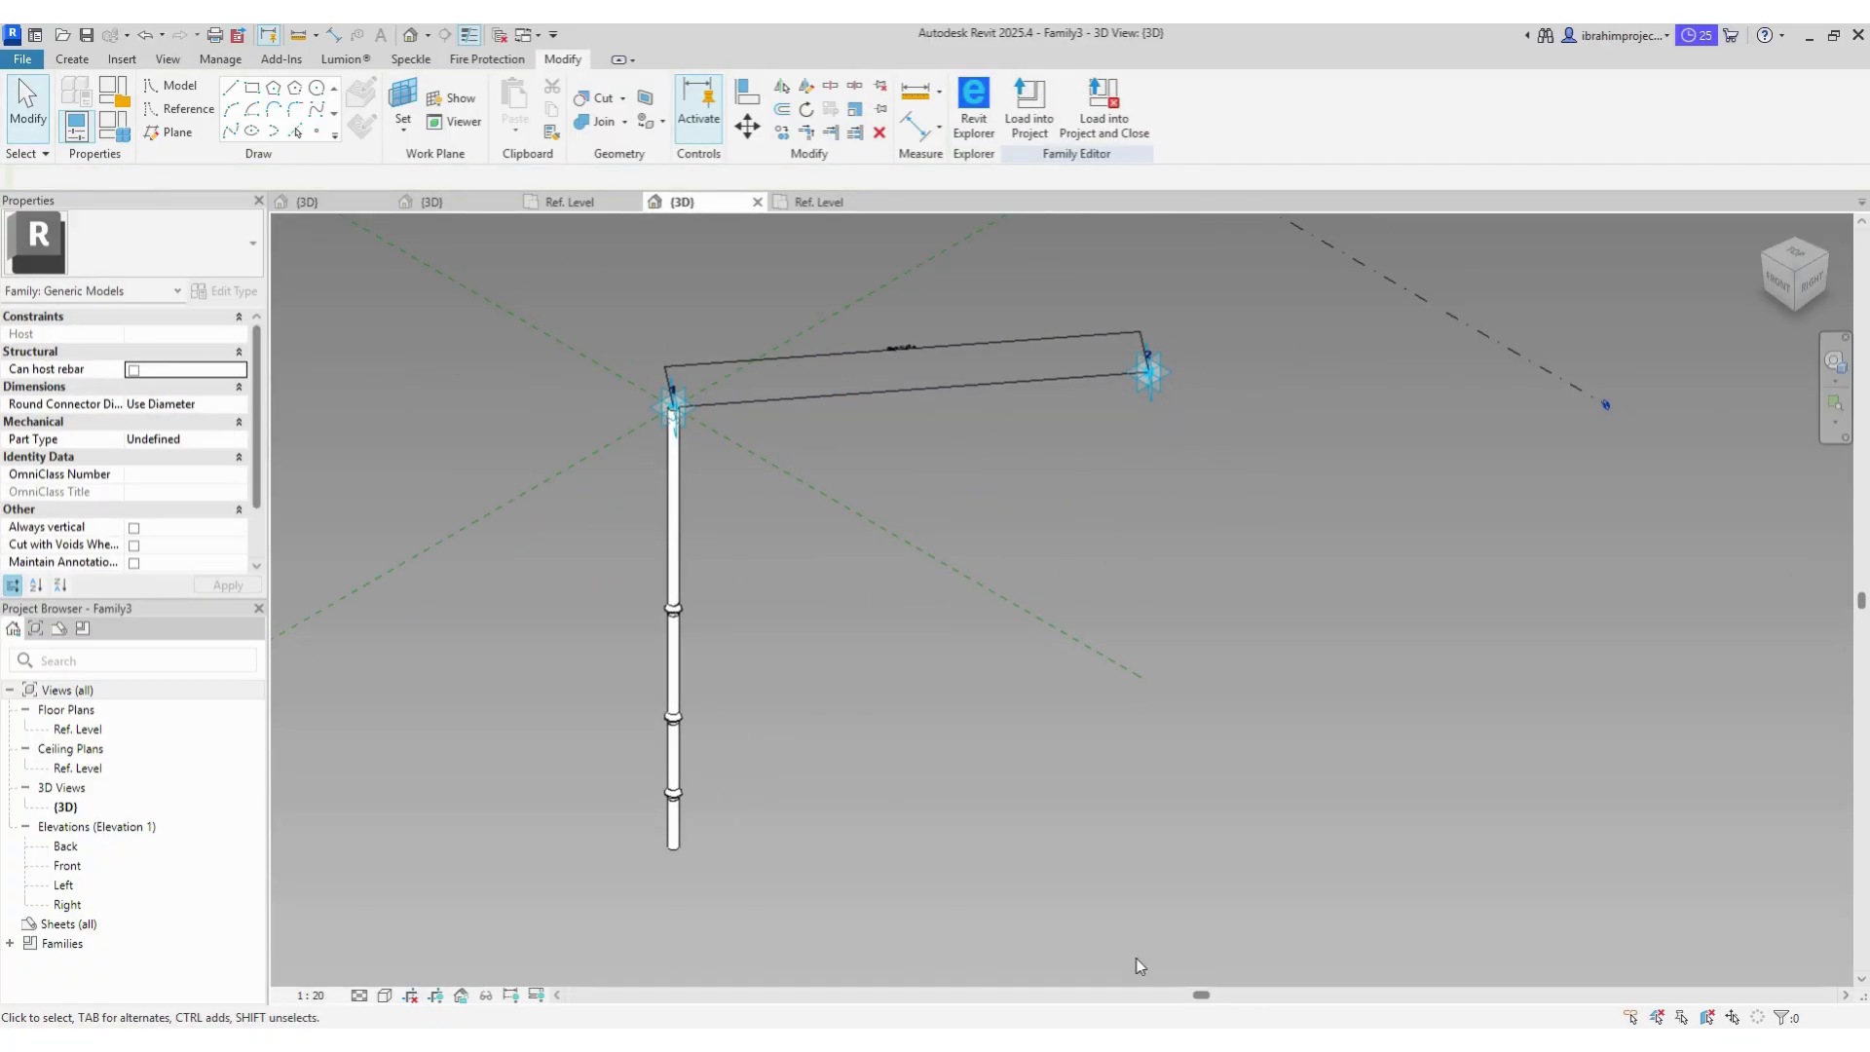
# Step: Create Family6 with lengths in Meters to 3 decimal places and open its Ref. Level plan
pyautogui.click(21, 59)
pyautogui.moveTo(64, 133)
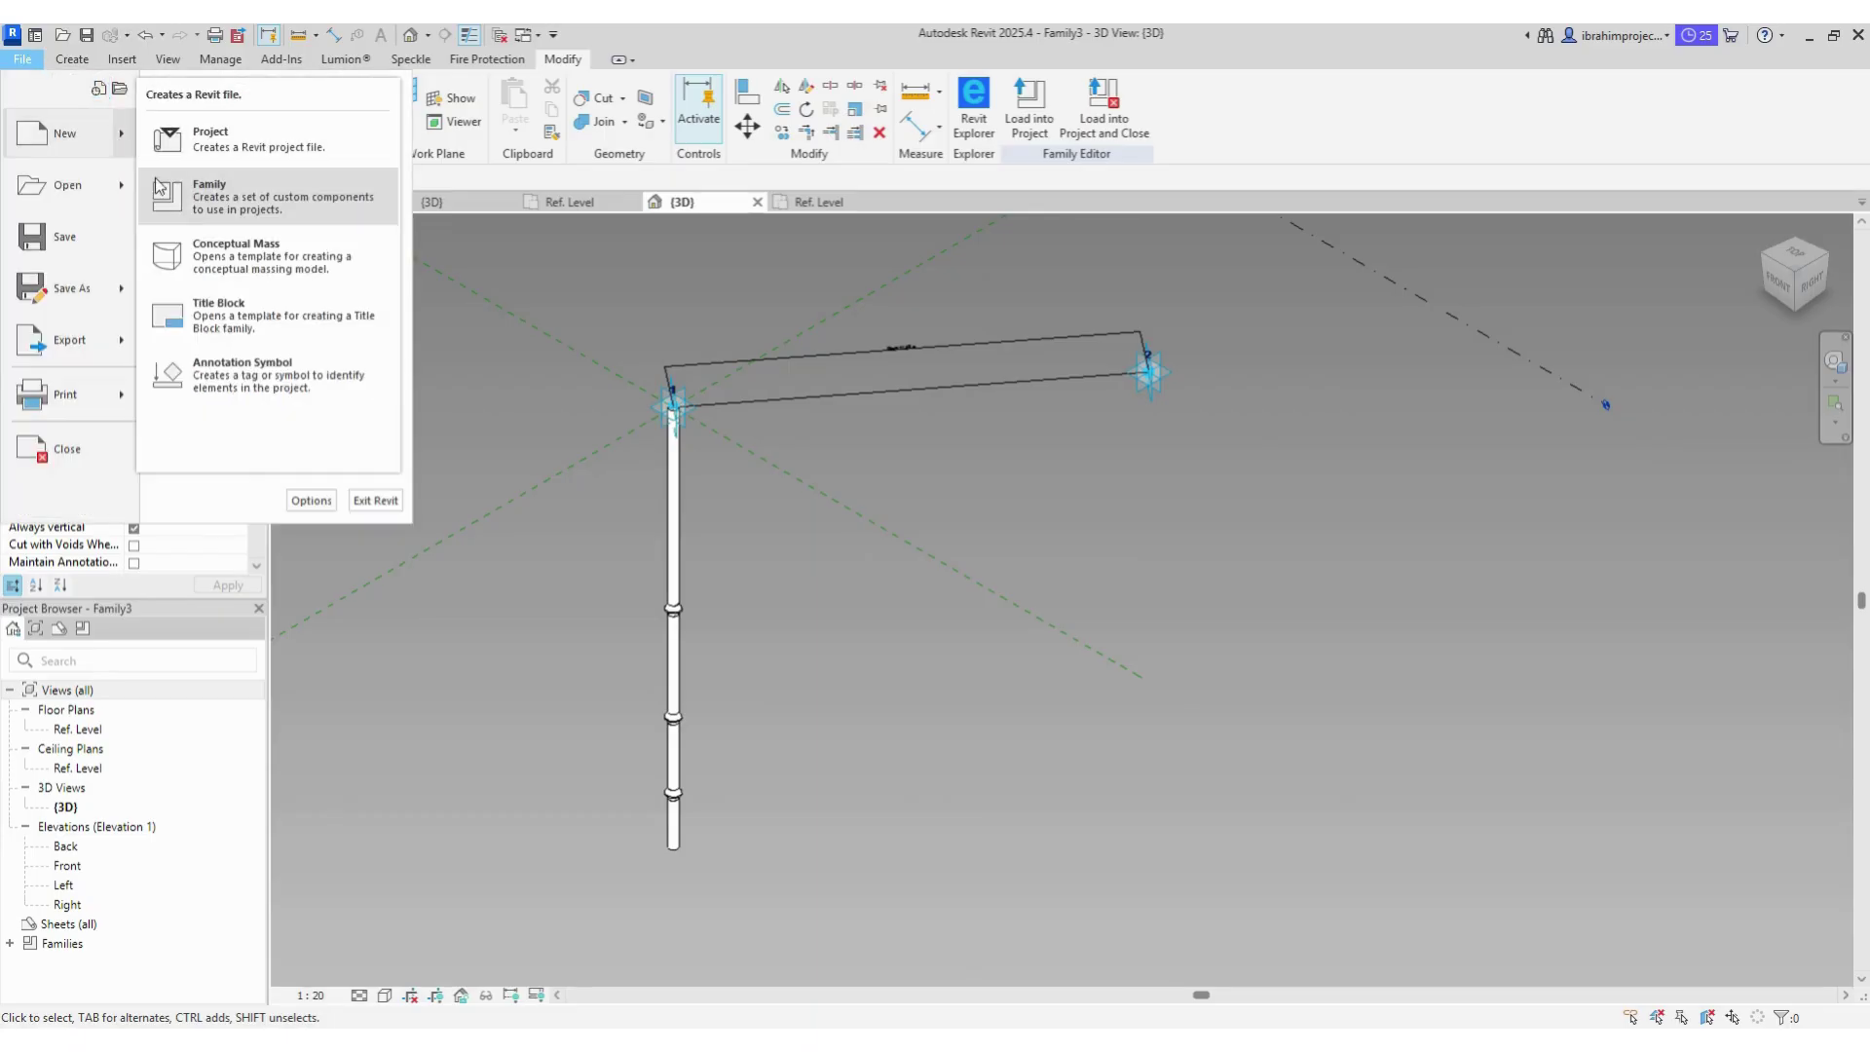
pyautogui.click(207, 227)
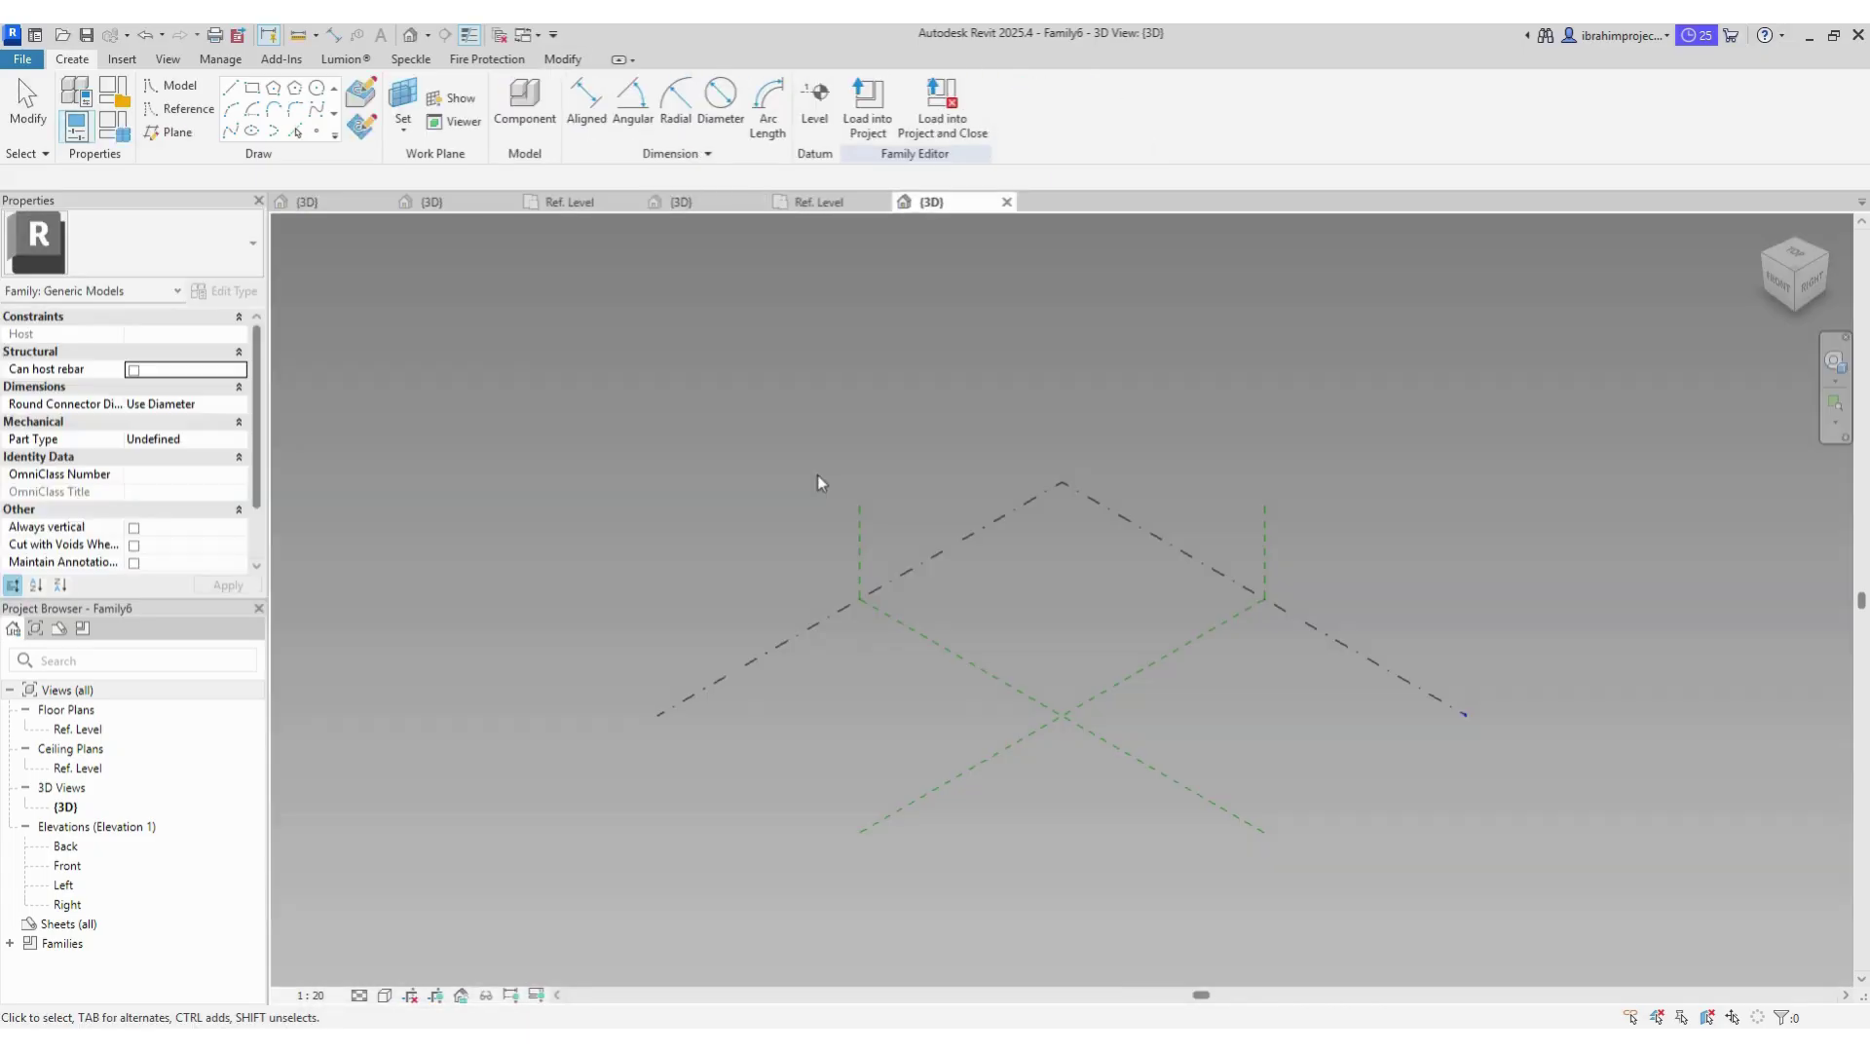
pyautogui.press('u')
pyautogui.press('n')
pyautogui.click(993, 470)
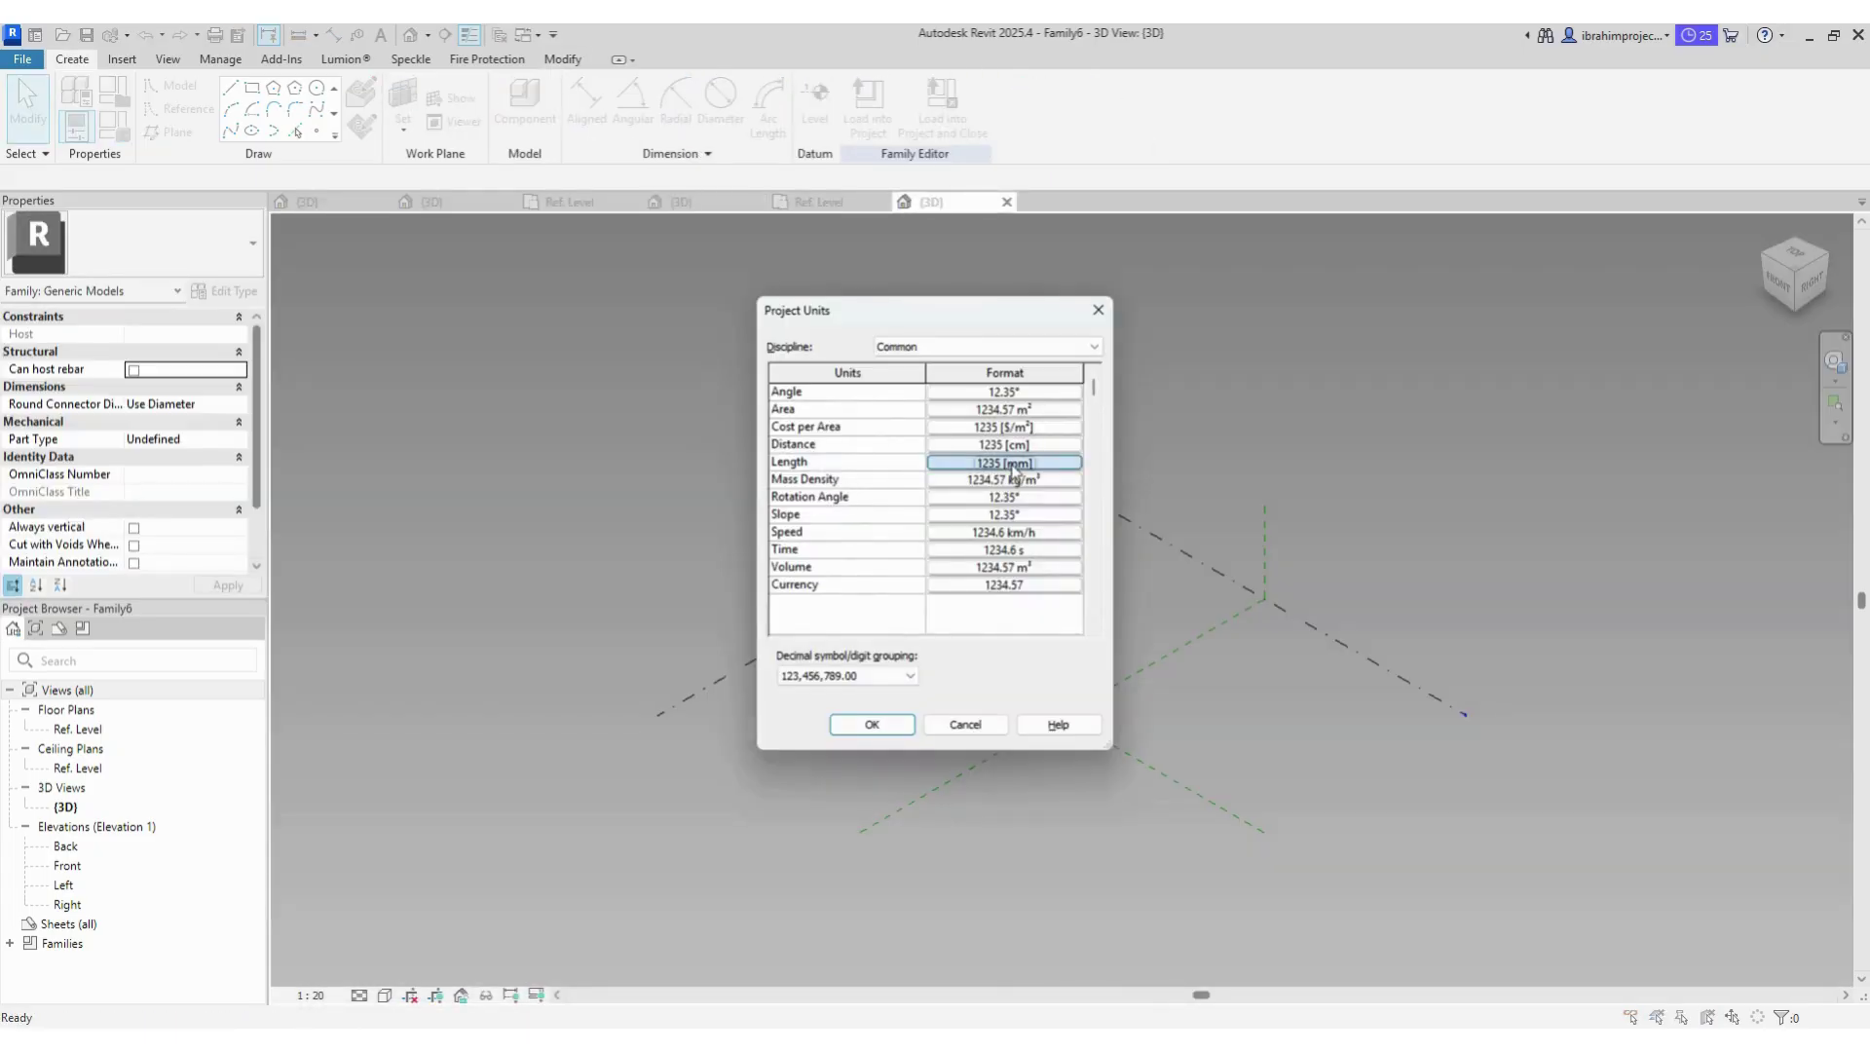
pyautogui.click(1019, 428)
pyautogui.click(989, 499)
pyautogui.click(876, 478)
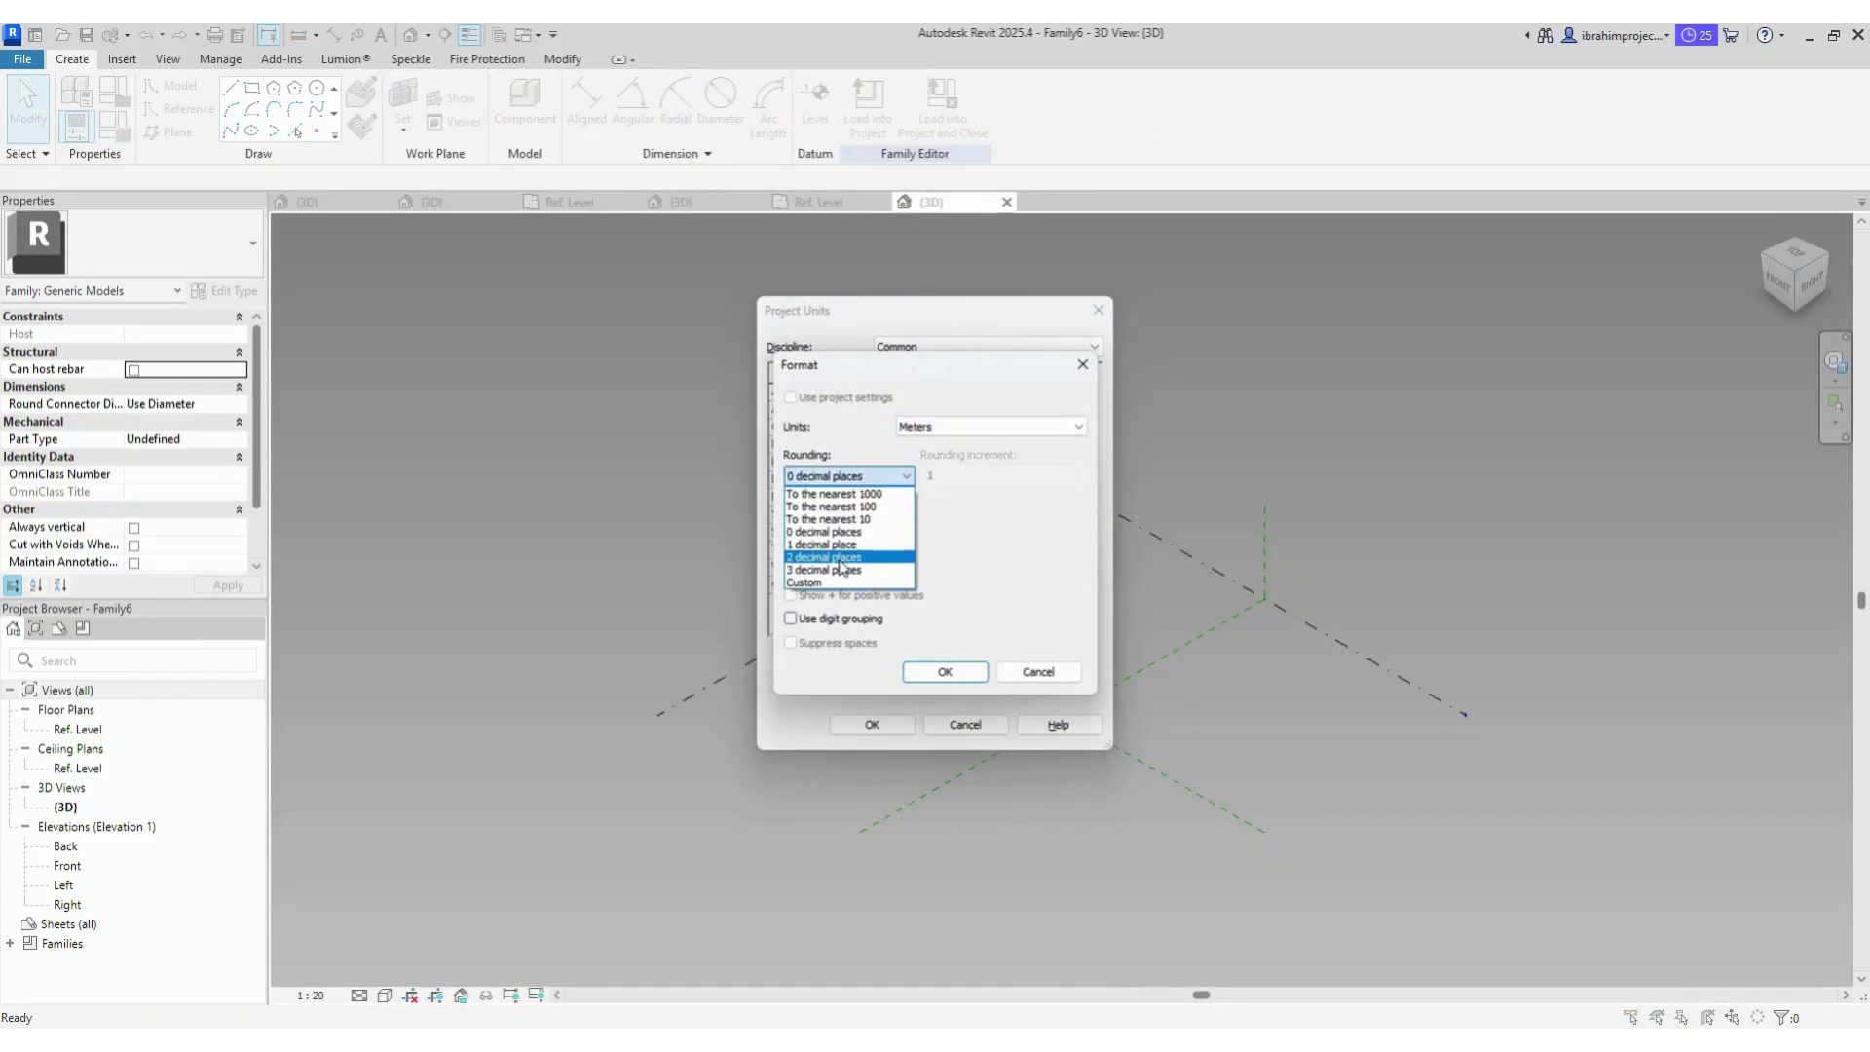
pyautogui.click(842, 570)
pyautogui.click(848, 518)
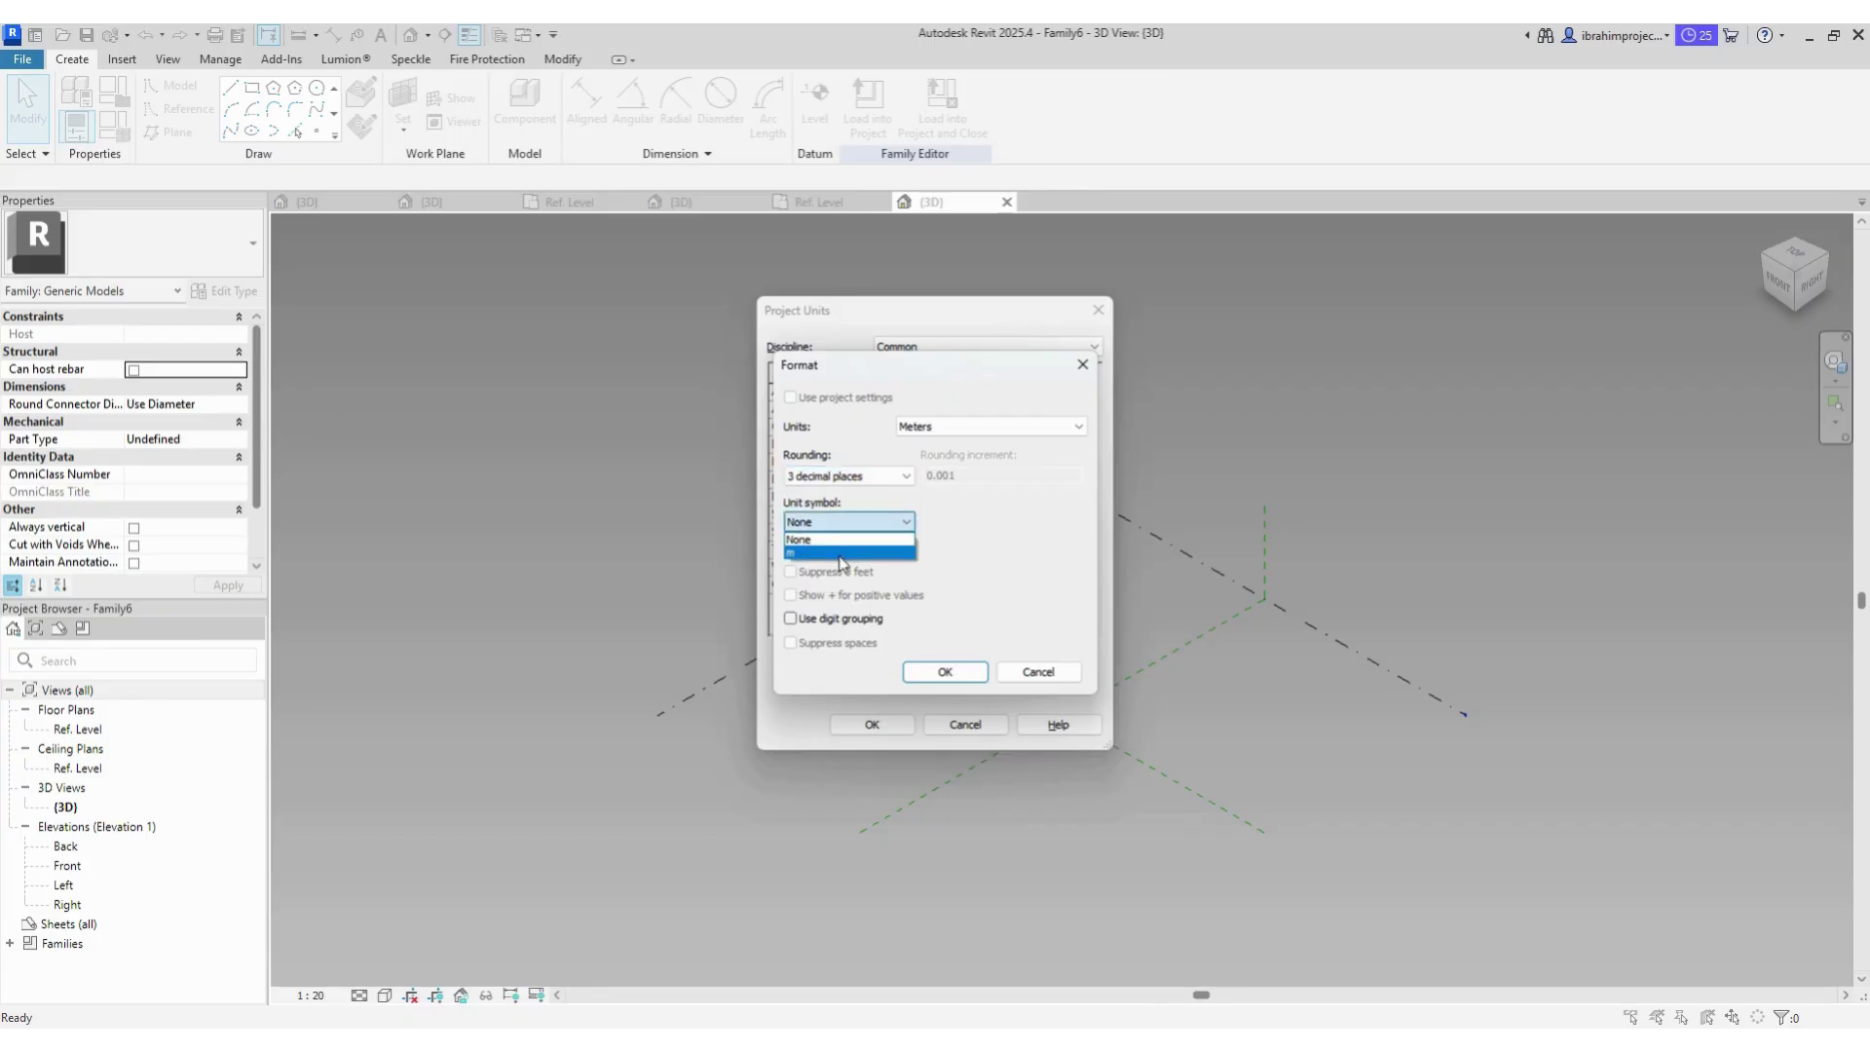
pyautogui.click(944, 672)
pyautogui.click(872, 724)
pyautogui.doubleClick(126, 729)
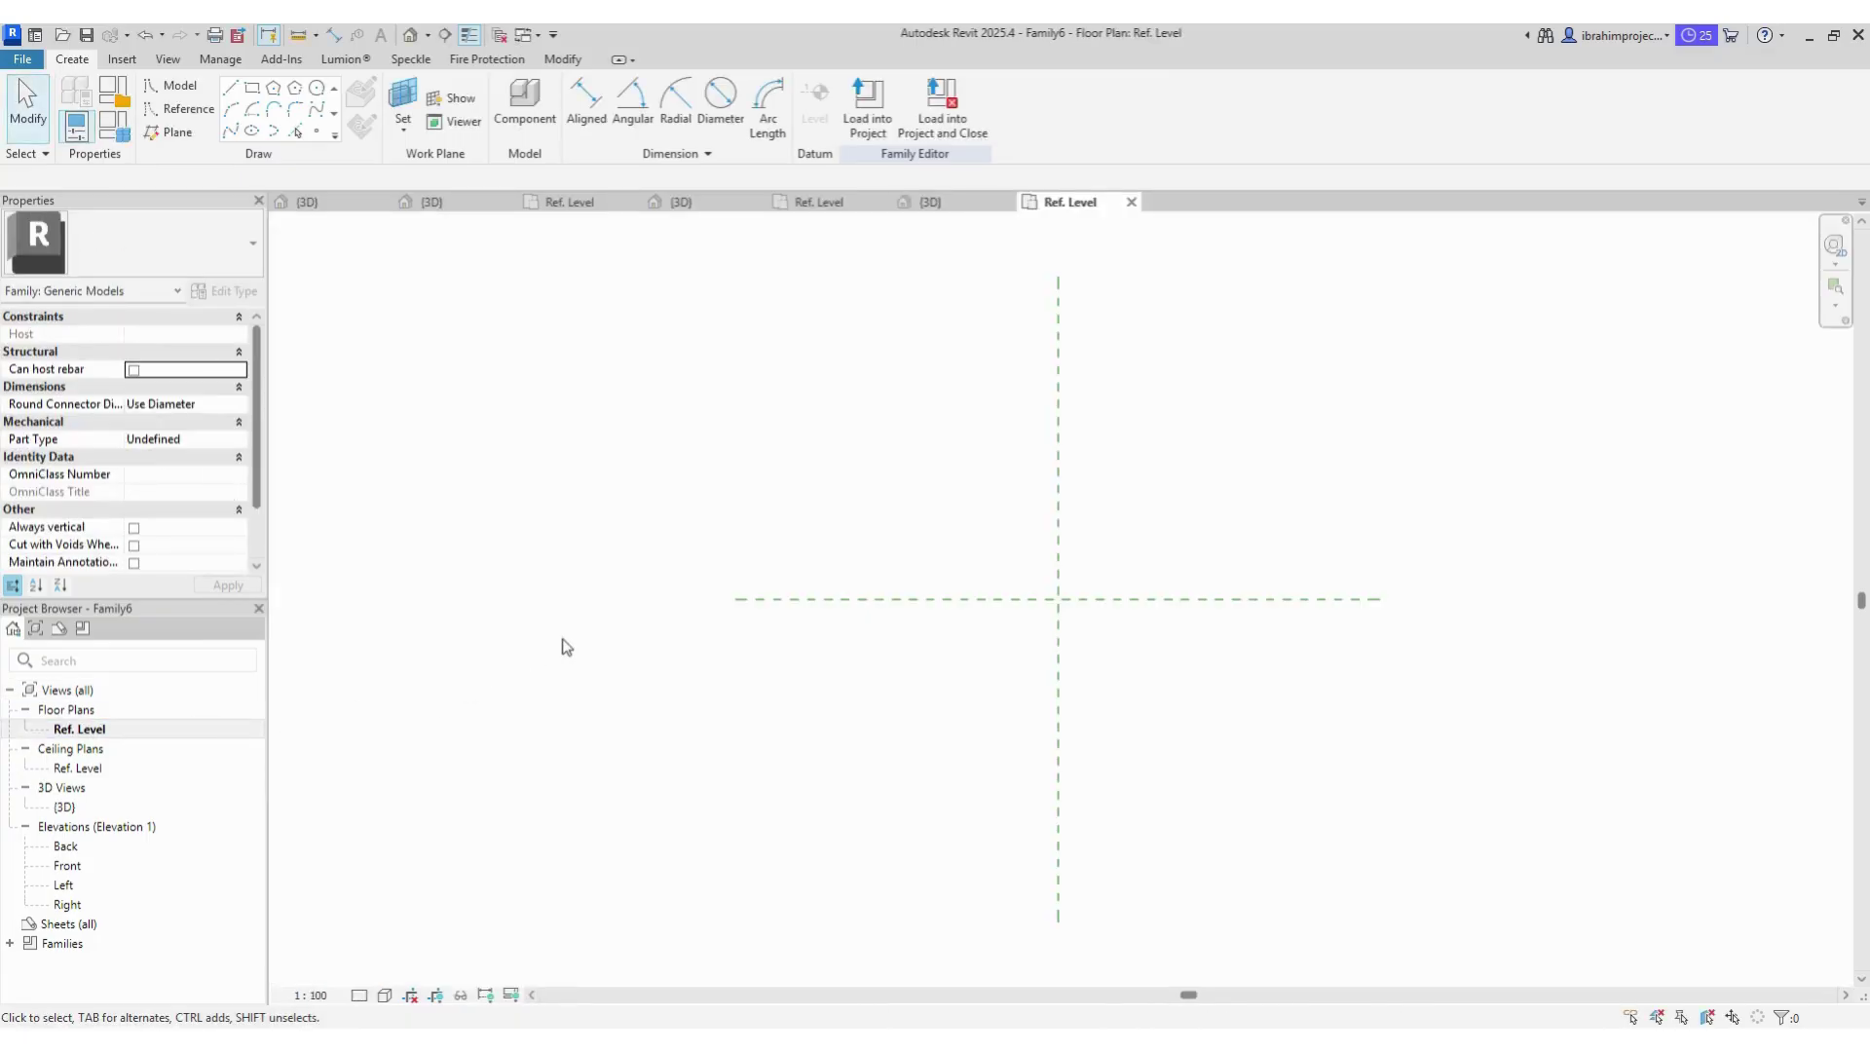
# Step: In the Front elevation, copy Ref. Level to make Level 2 at 8.000 m and Level 3 at 16.000 m
pyautogui.scroll(-2, 679, 397)
pyautogui.doubleClick(68, 866)
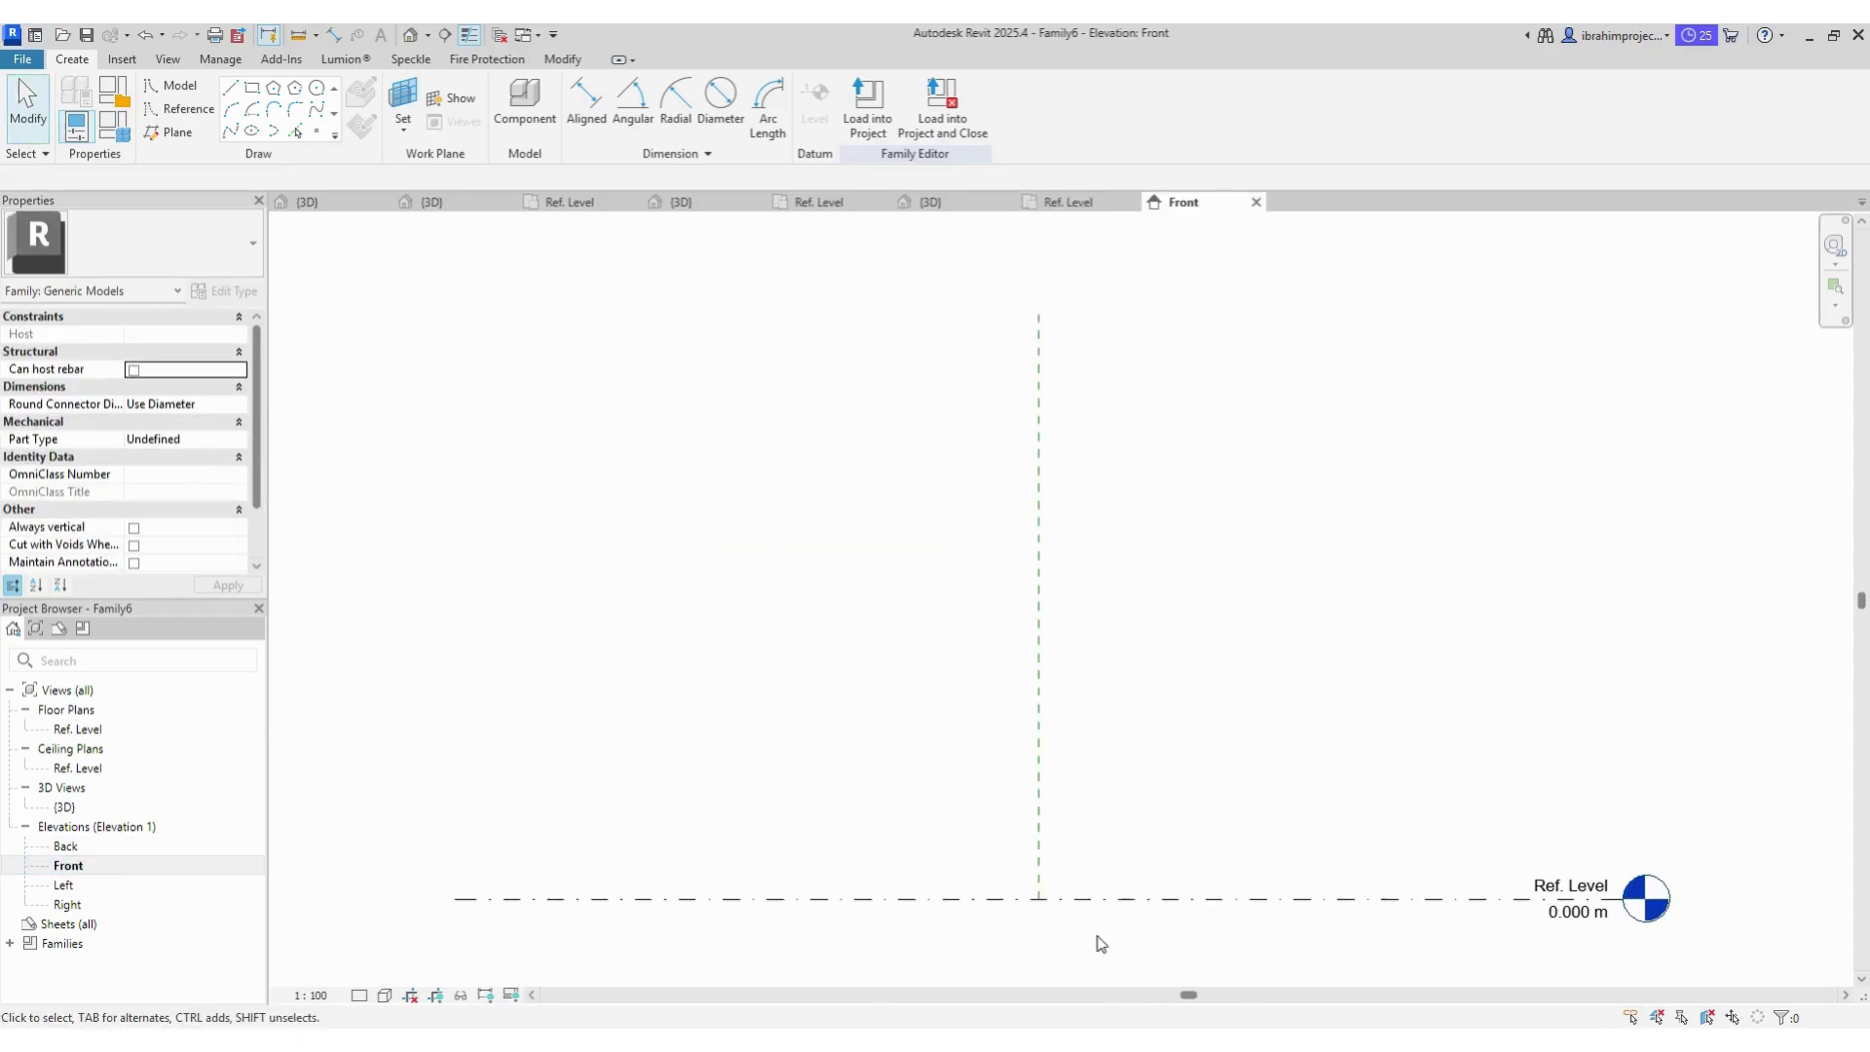
pyautogui.click(1137, 898)
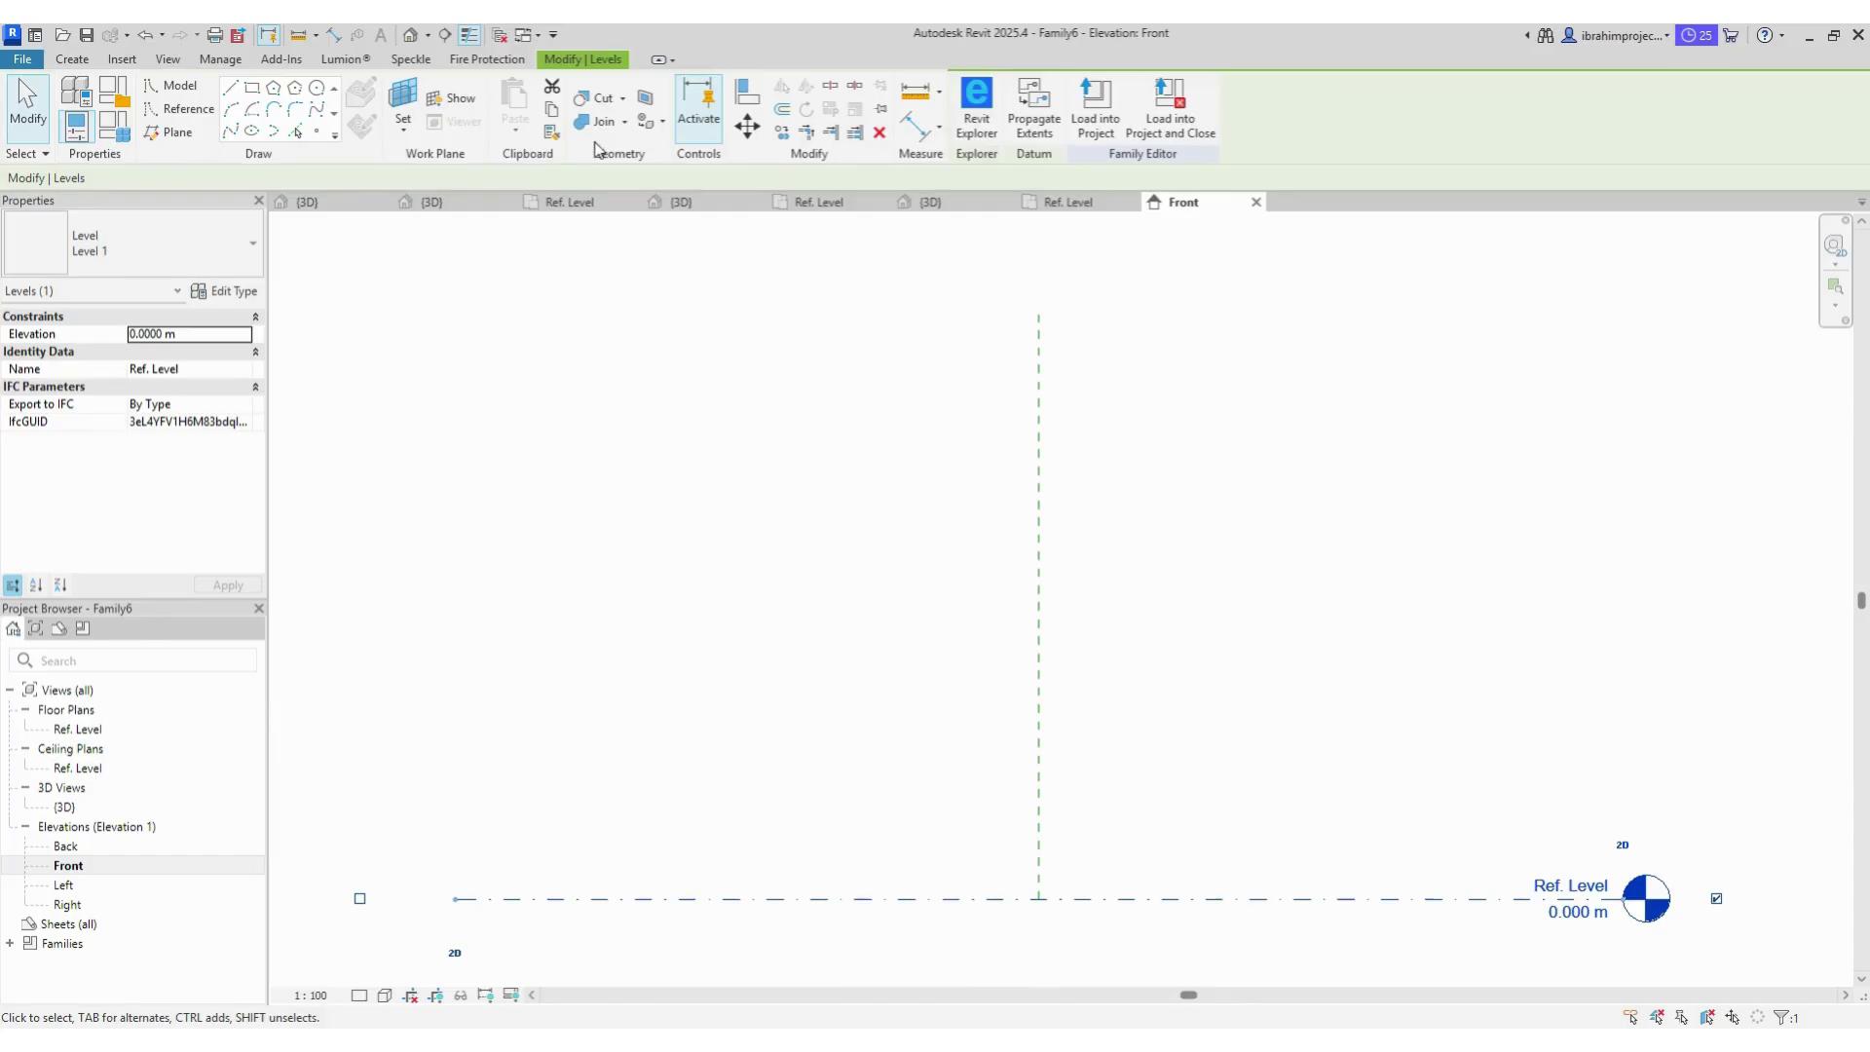
pyautogui.click(782, 131)
pyautogui.click(1038, 898)
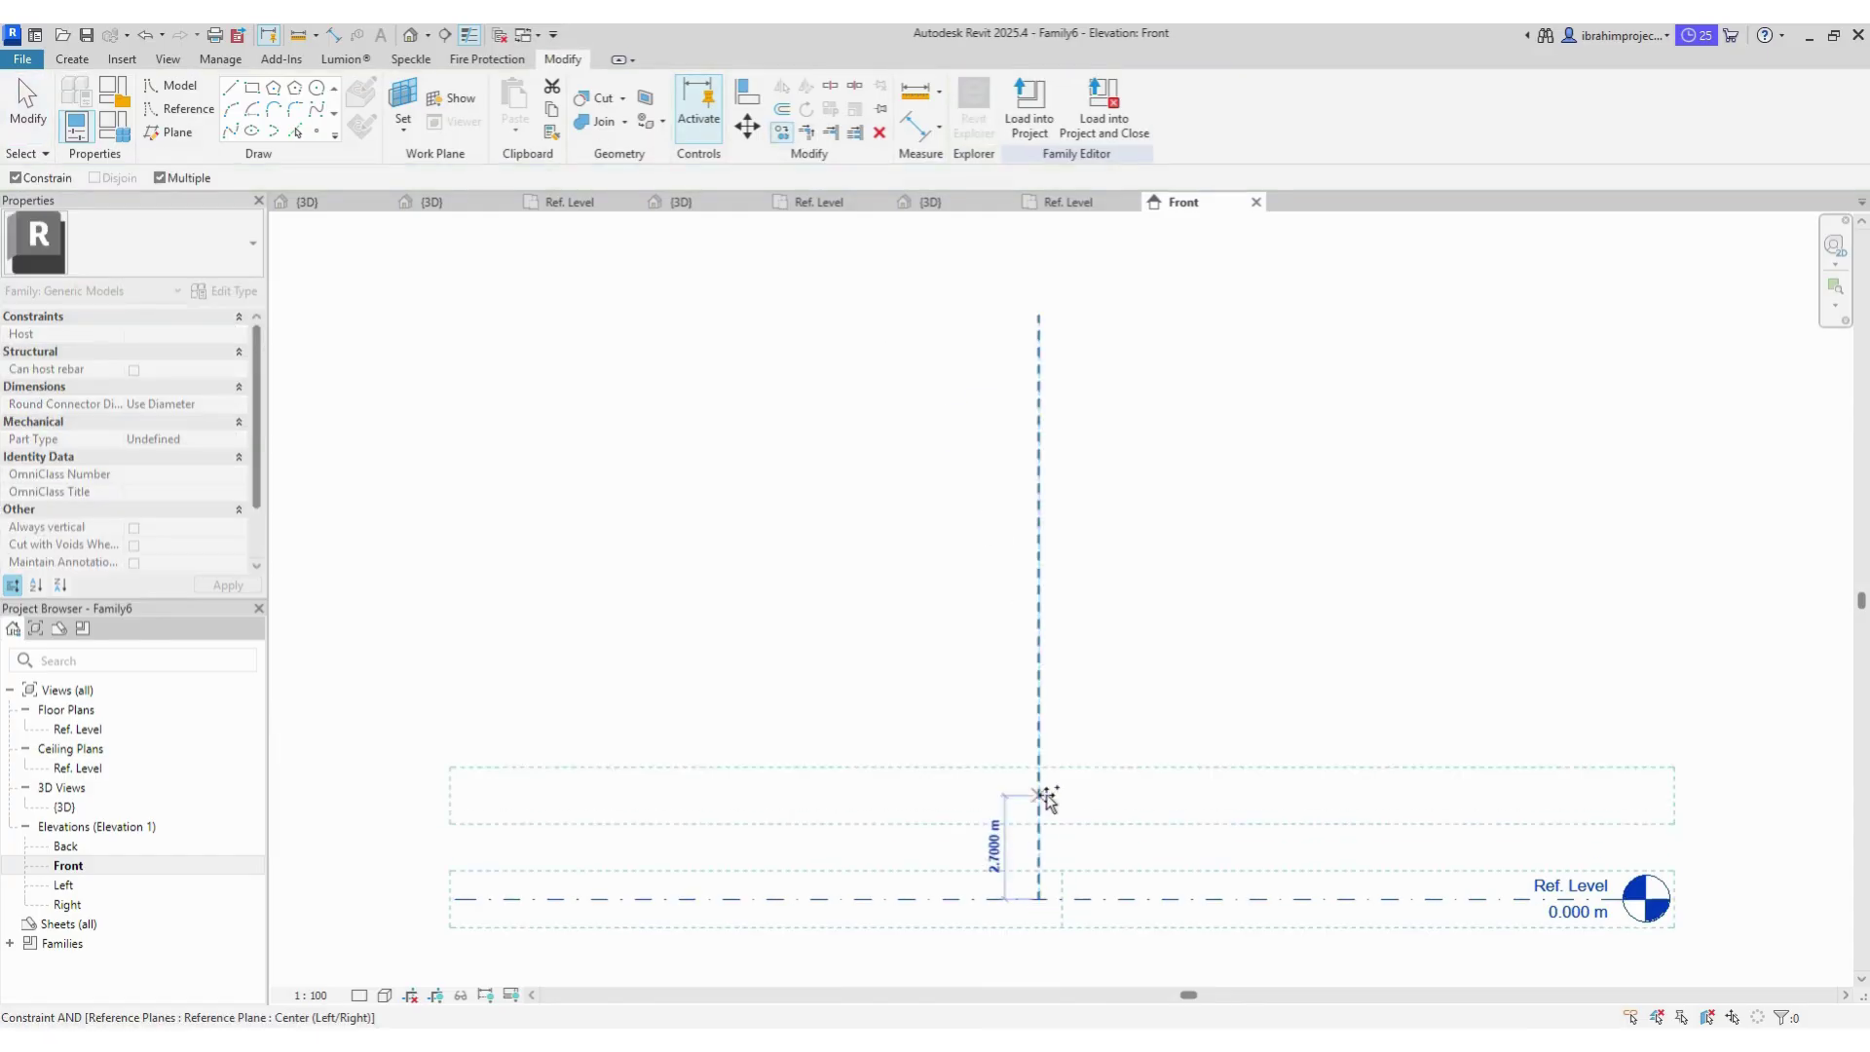
pyautogui.click(1039, 592)
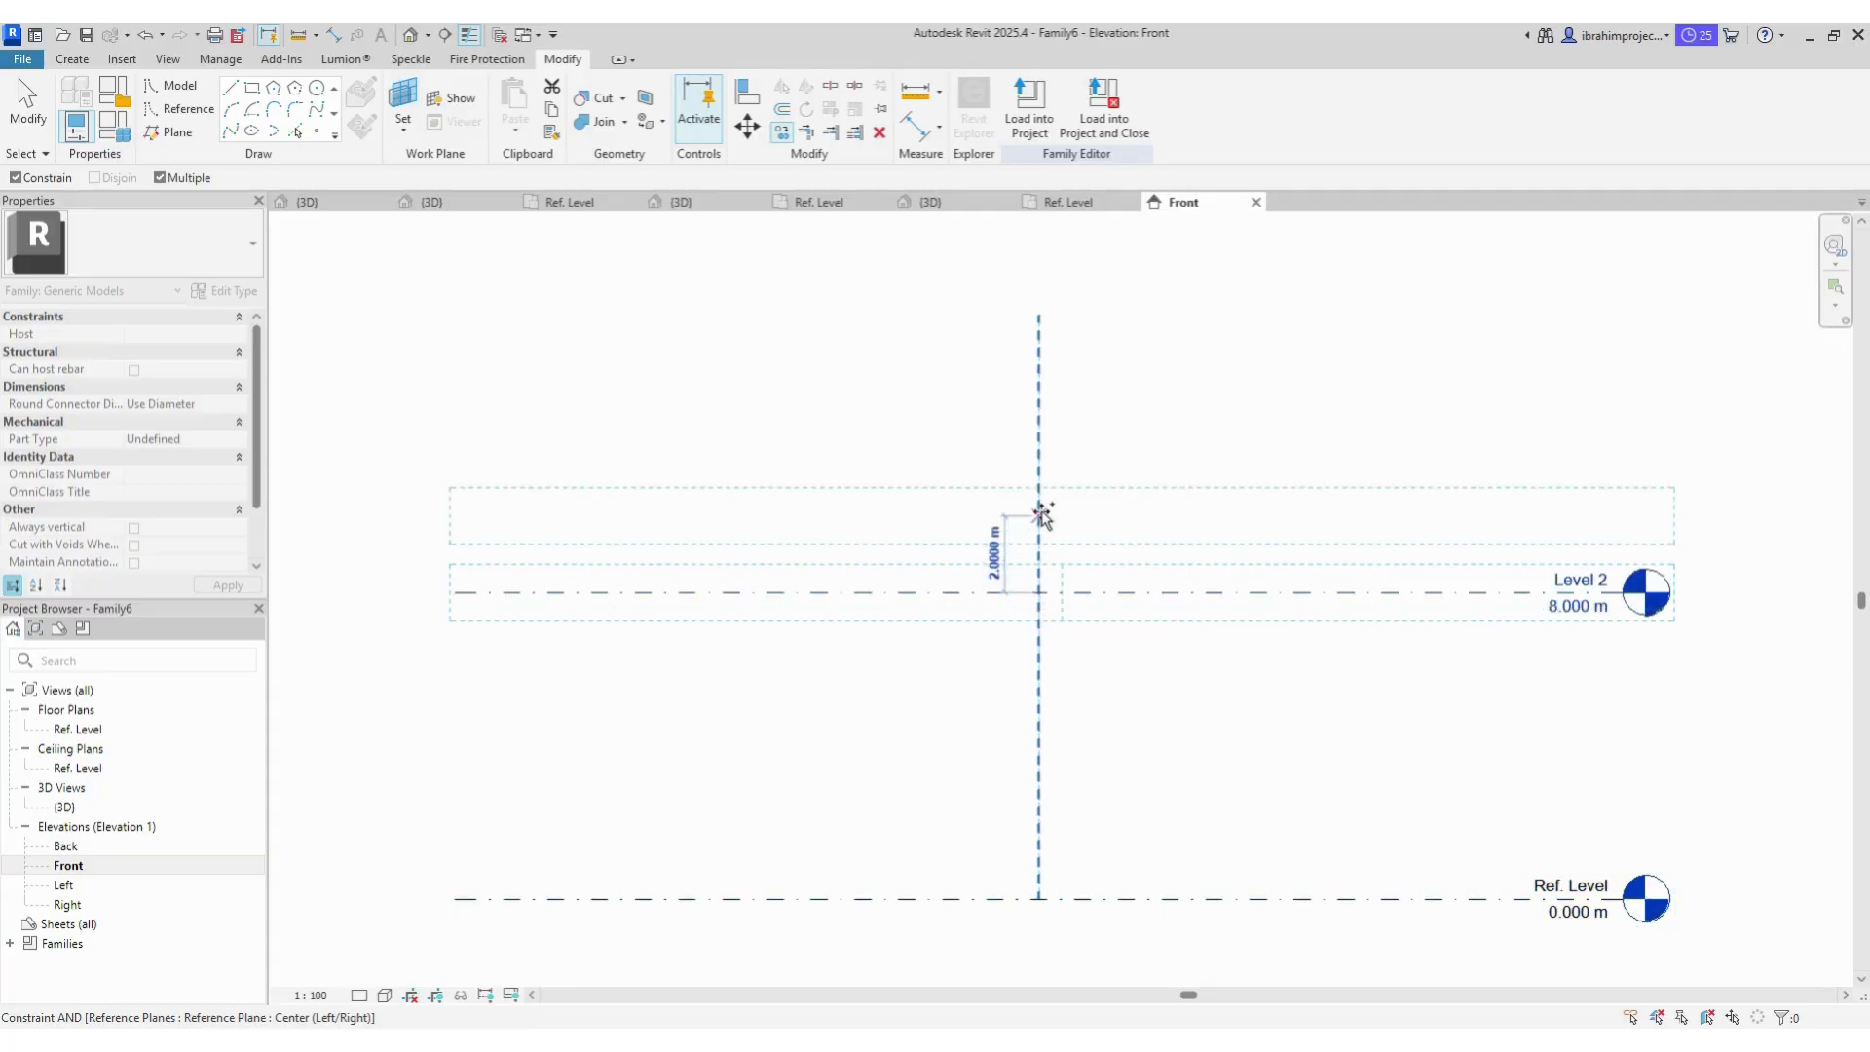
pyautogui.write('8')
pyautogui.press('Return')
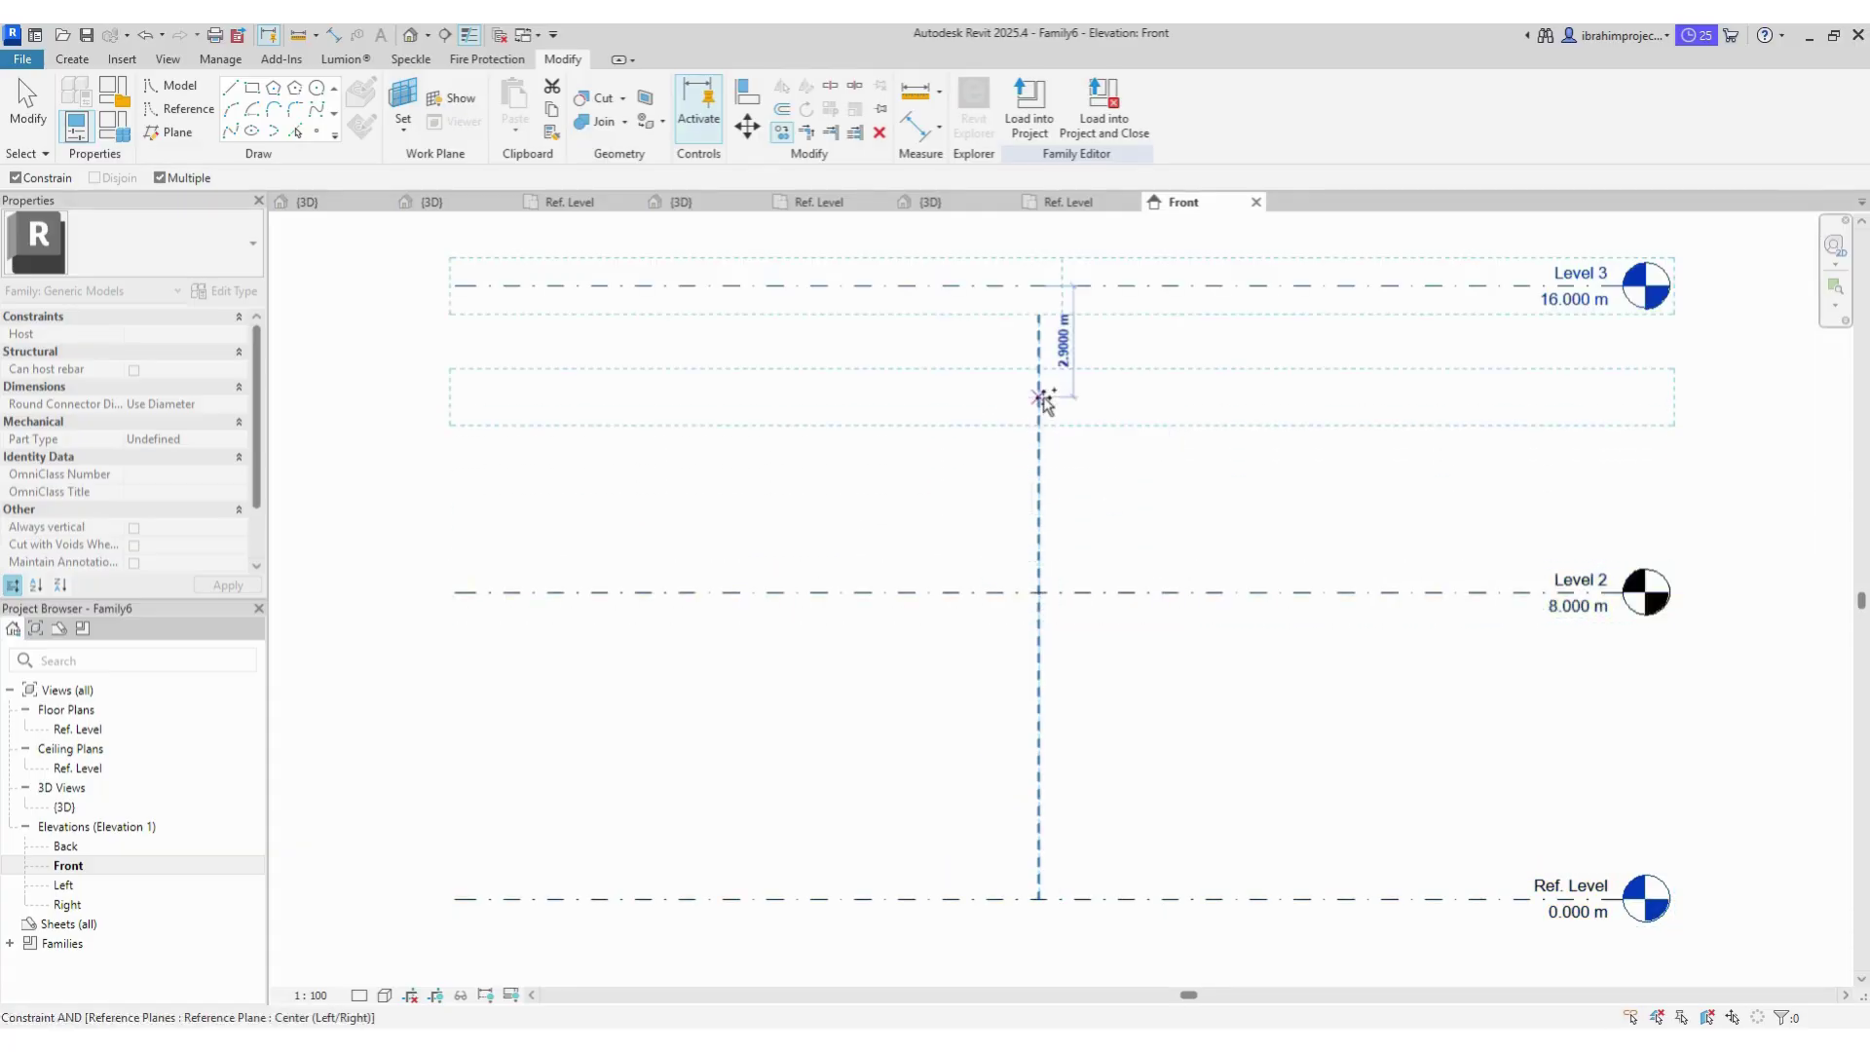
pyautogui.press('Escape')
pyautogui.press('Escape')
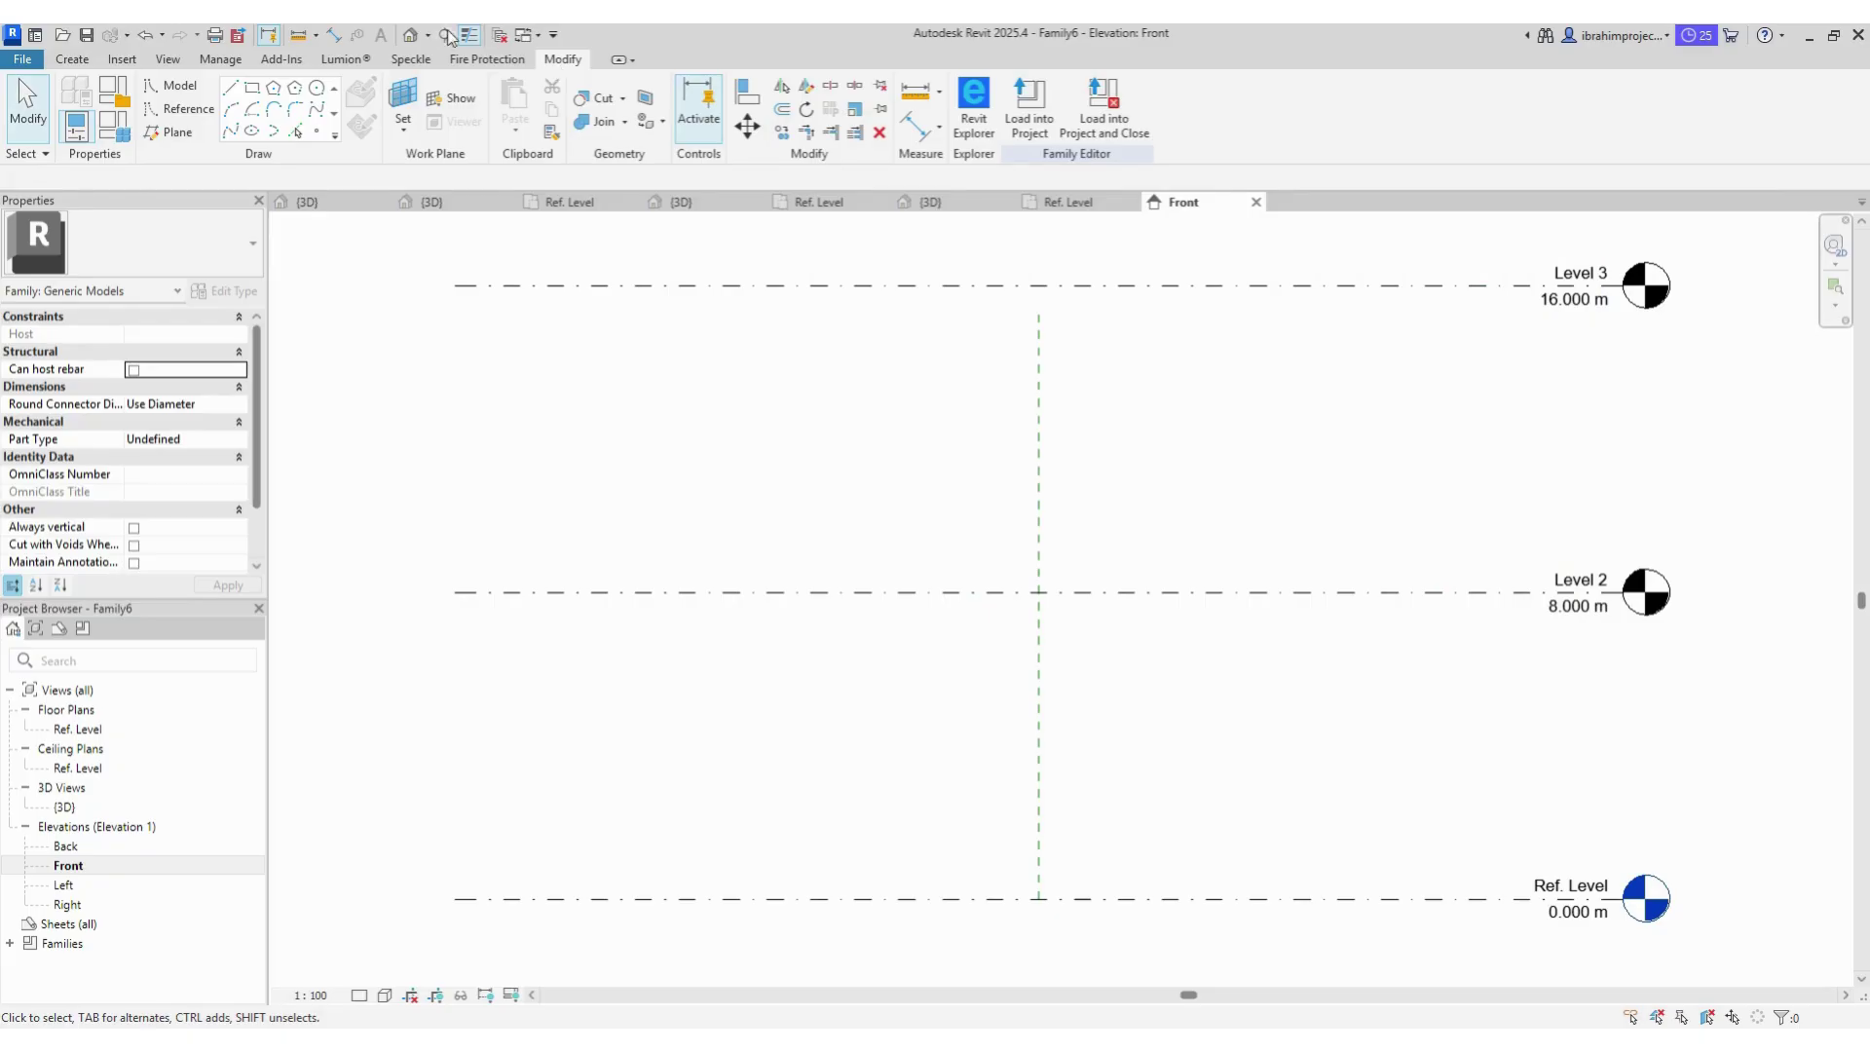
pyautogui.click(410, 32)
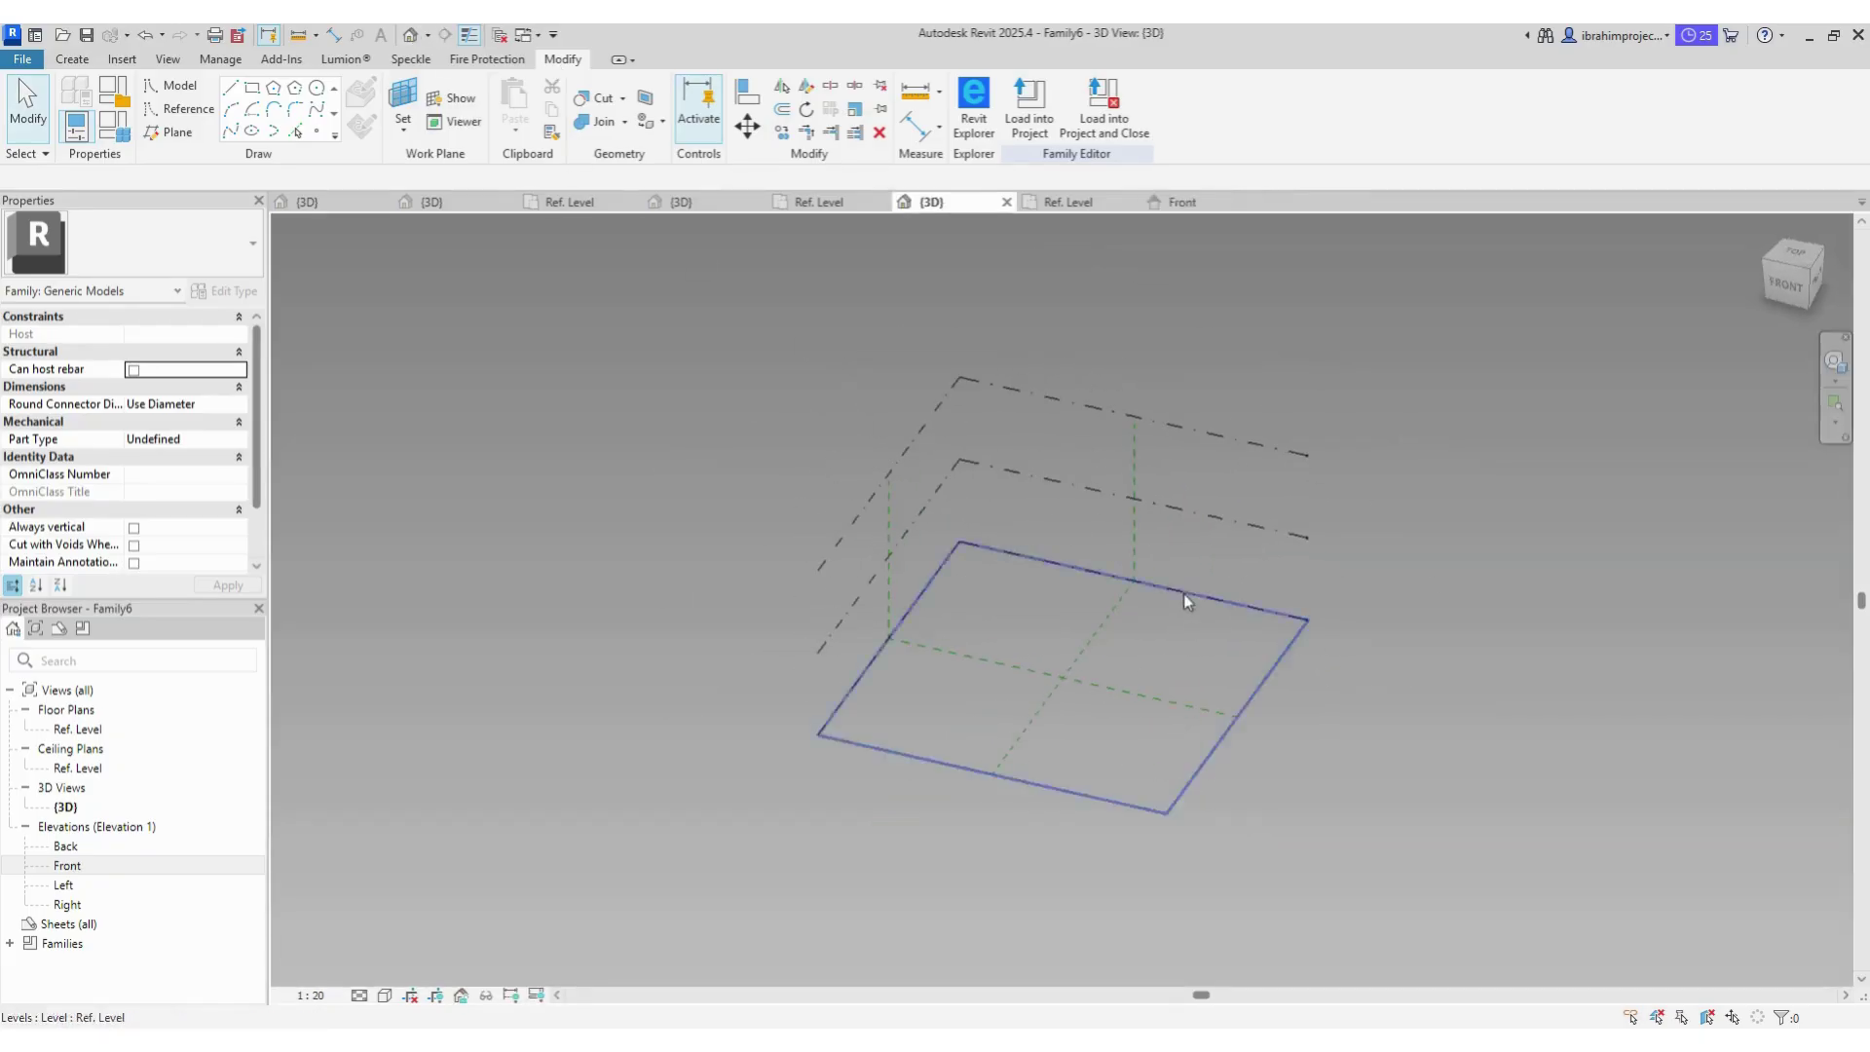
# Step: Start a spline model line on the level's work plane in the Ref. Level plan
pyautogui.click(230, 131)
pyautogui.click(365, 138)
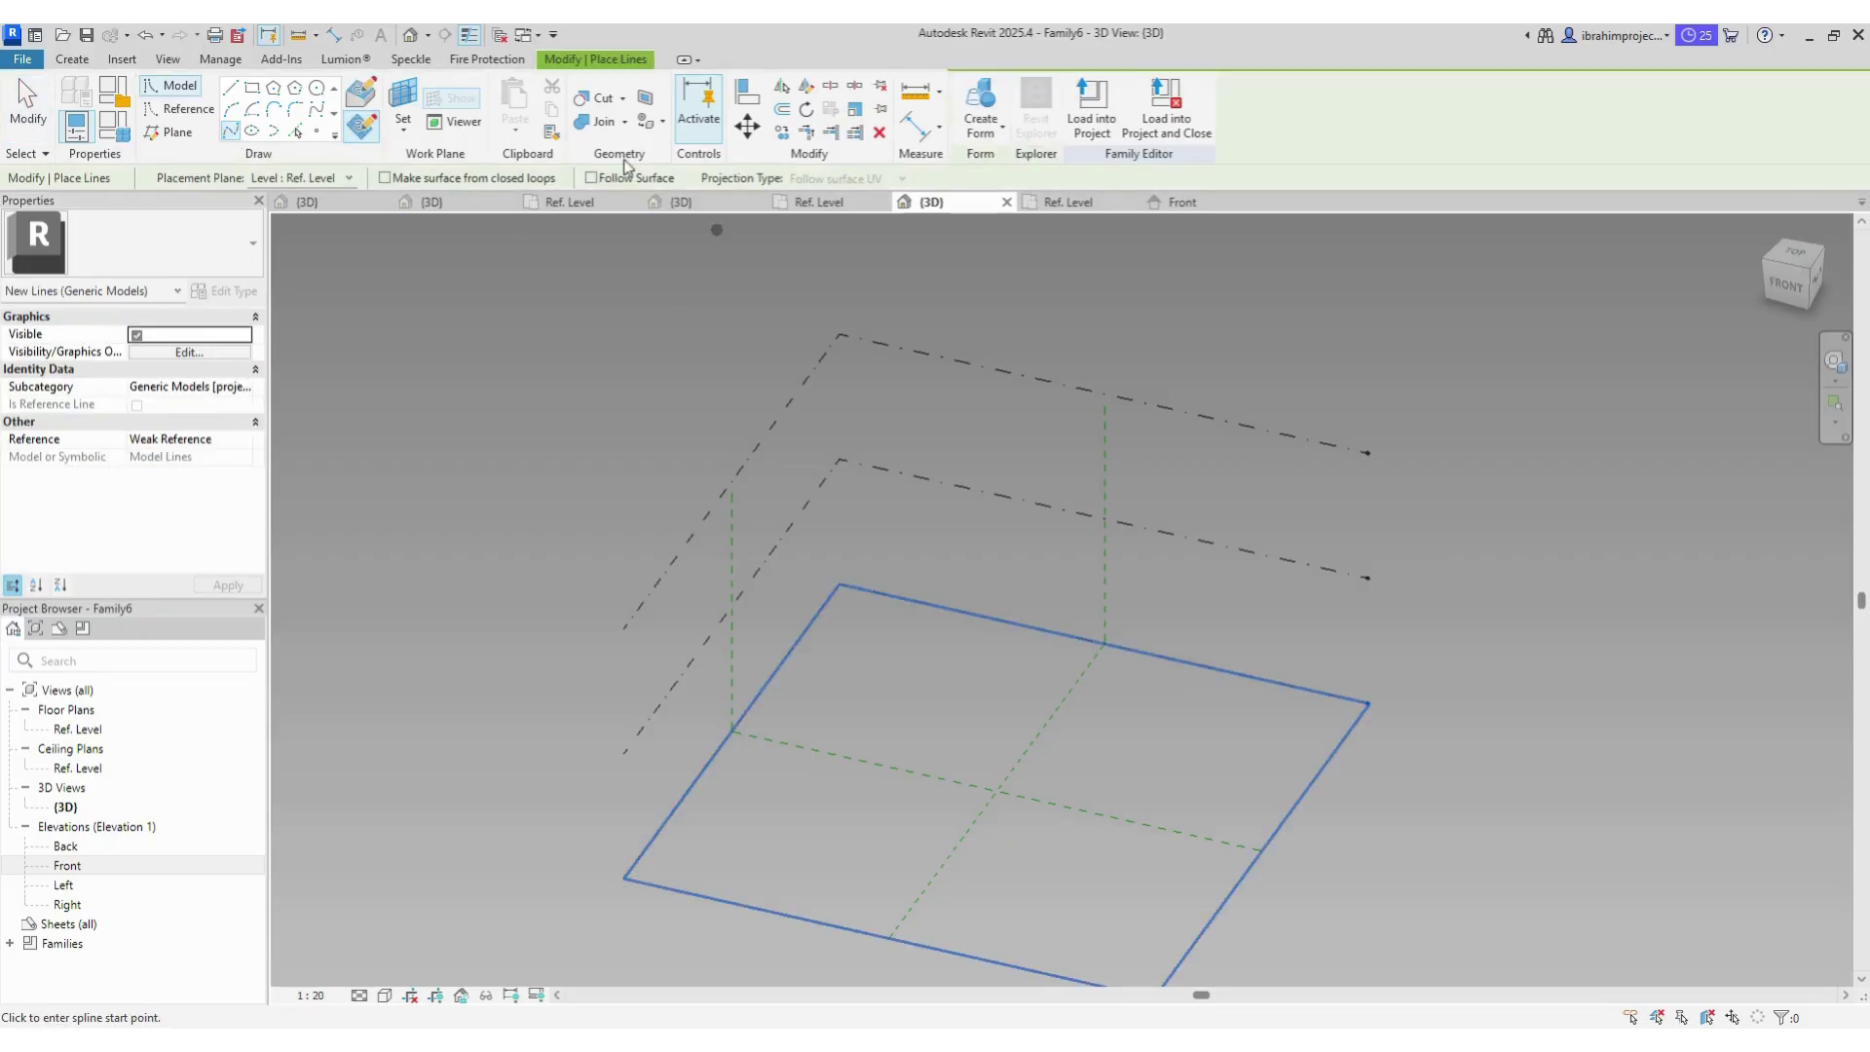
pyautogui.click(402, 107)
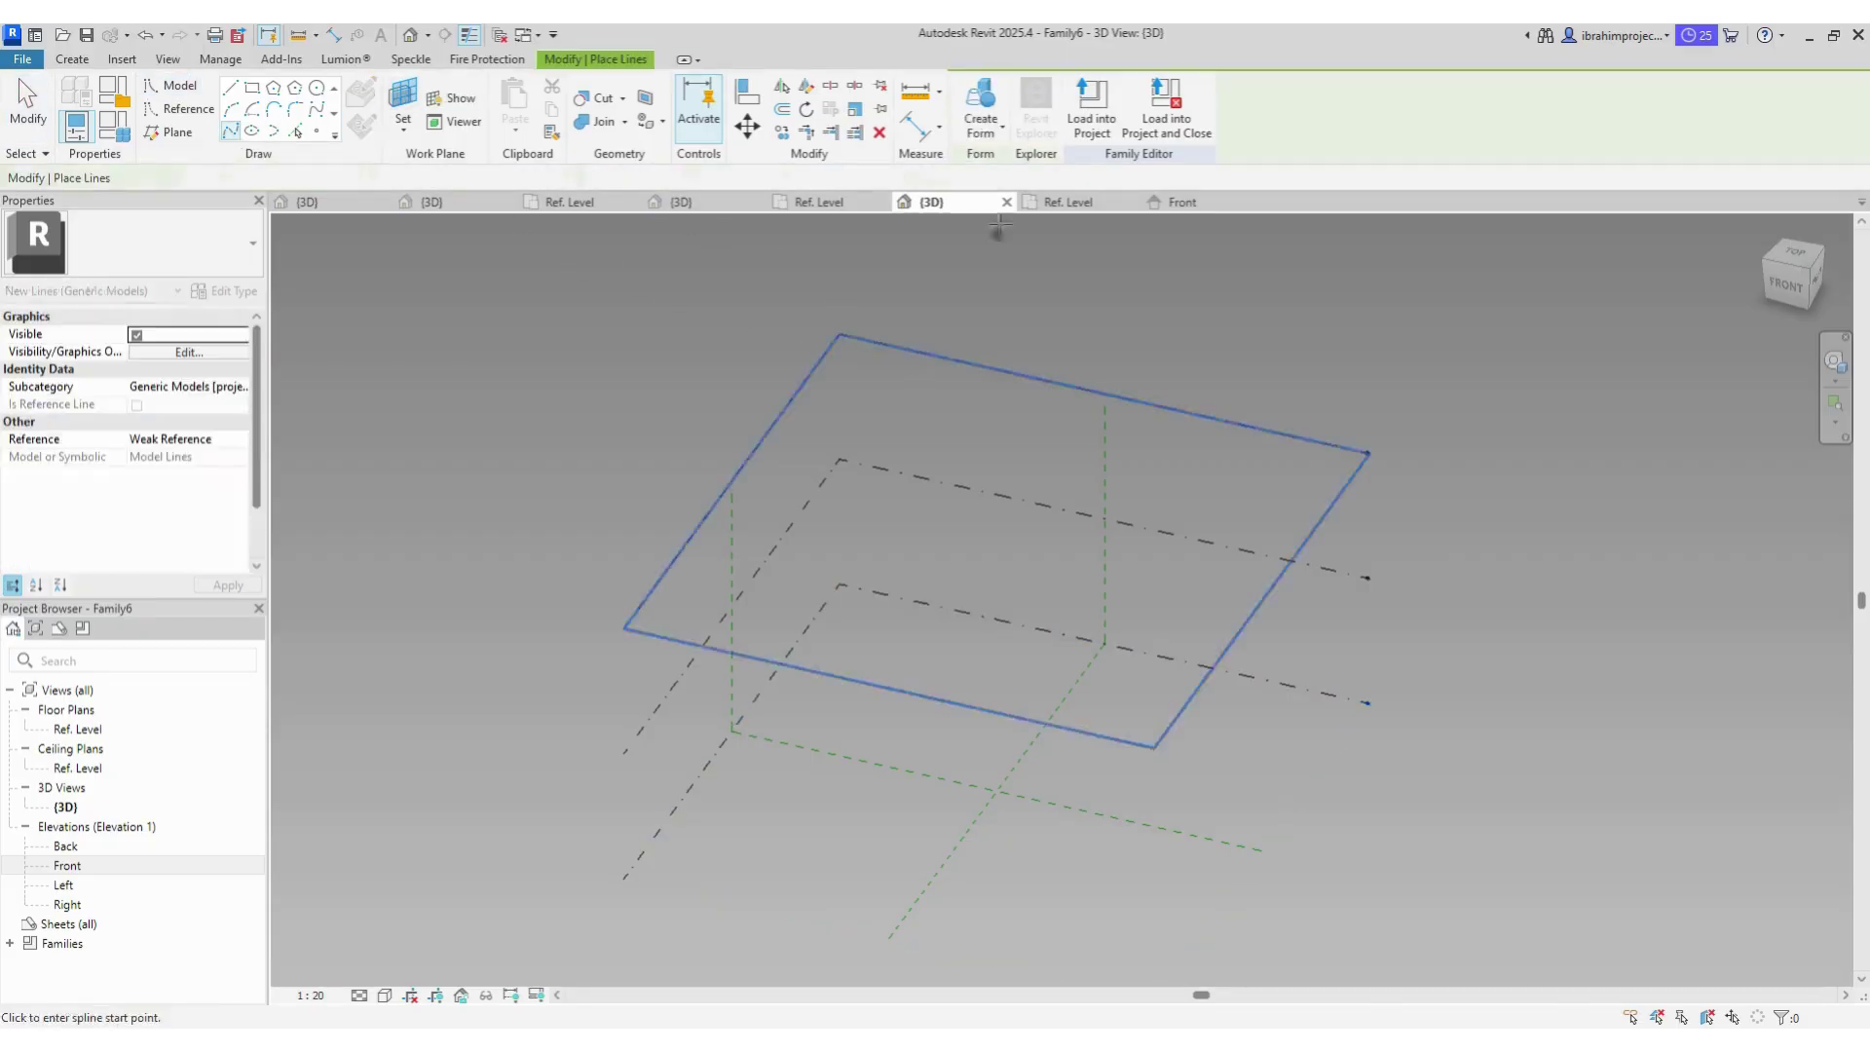
pyautogui.click(1068, 201)
# Step: Draw a U-shaped spline down the square's left edge, across the bottom, and up the right
pyautogui.click(720, 302)
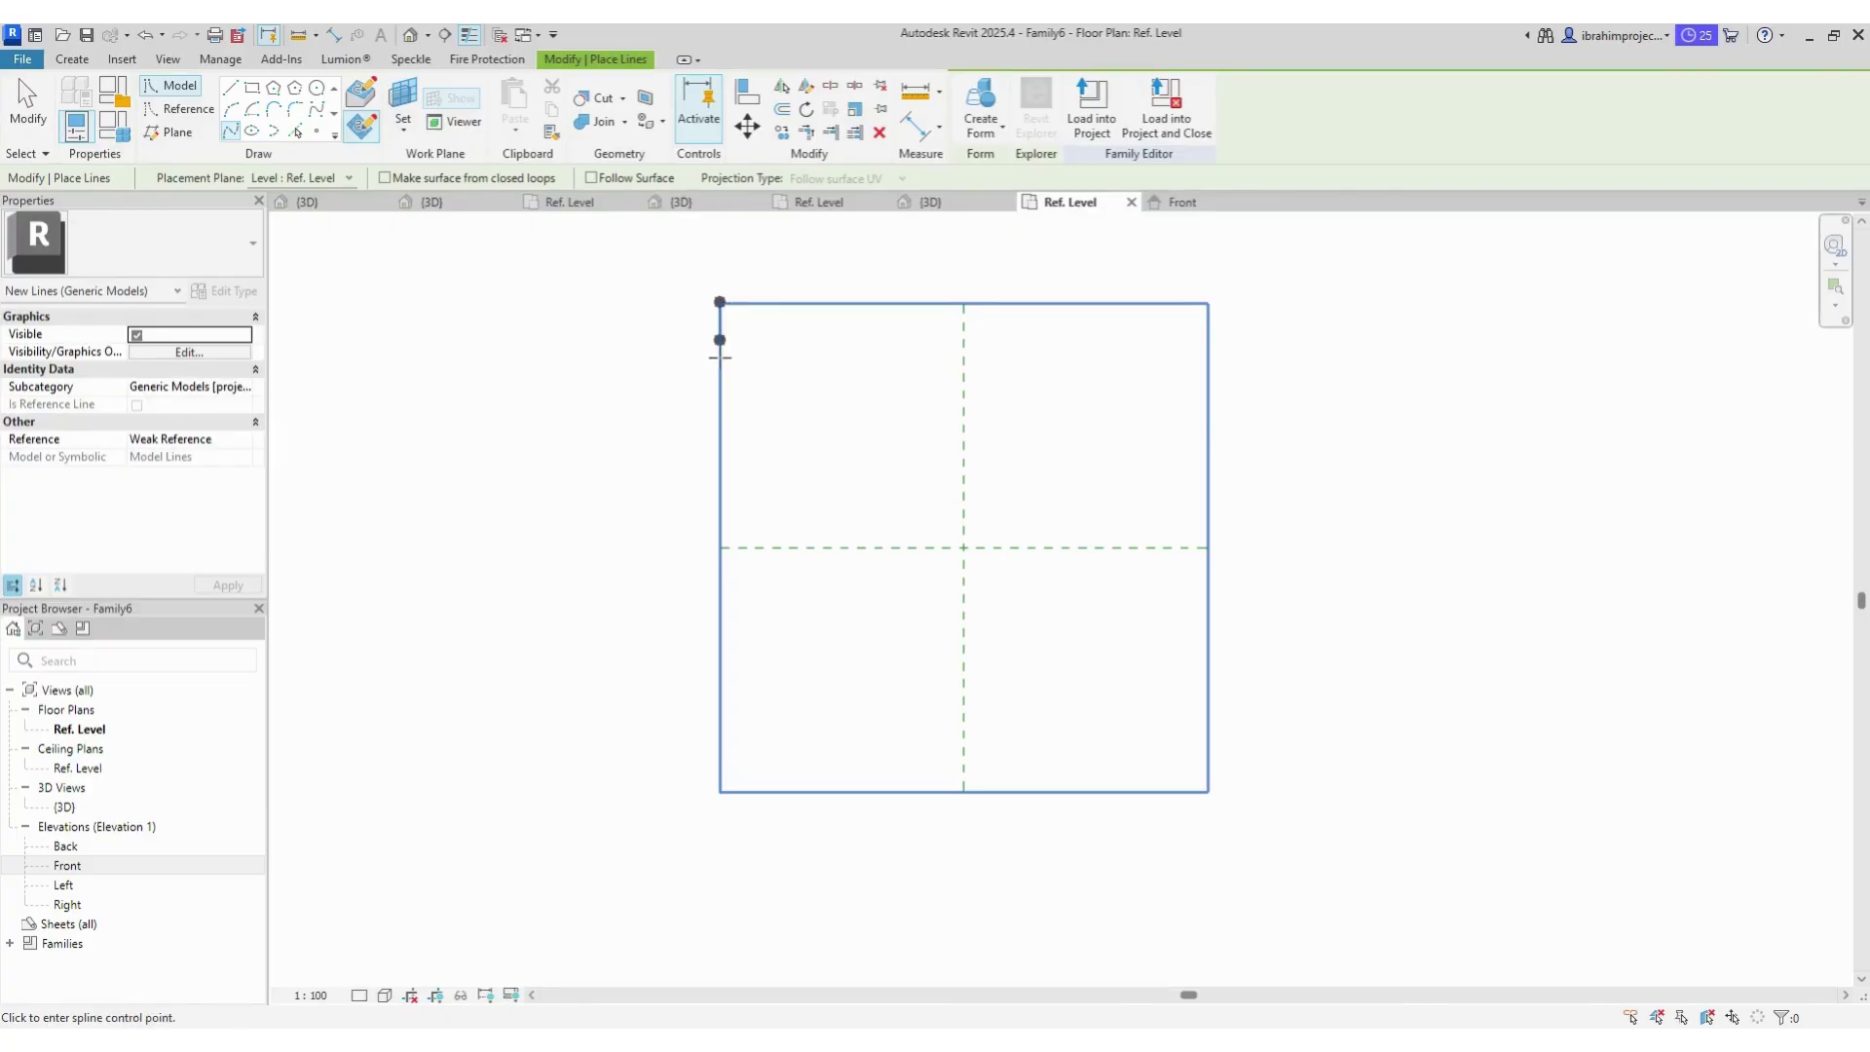
pyautogui.click(721, 440)
pyautogui.click(722, 606)
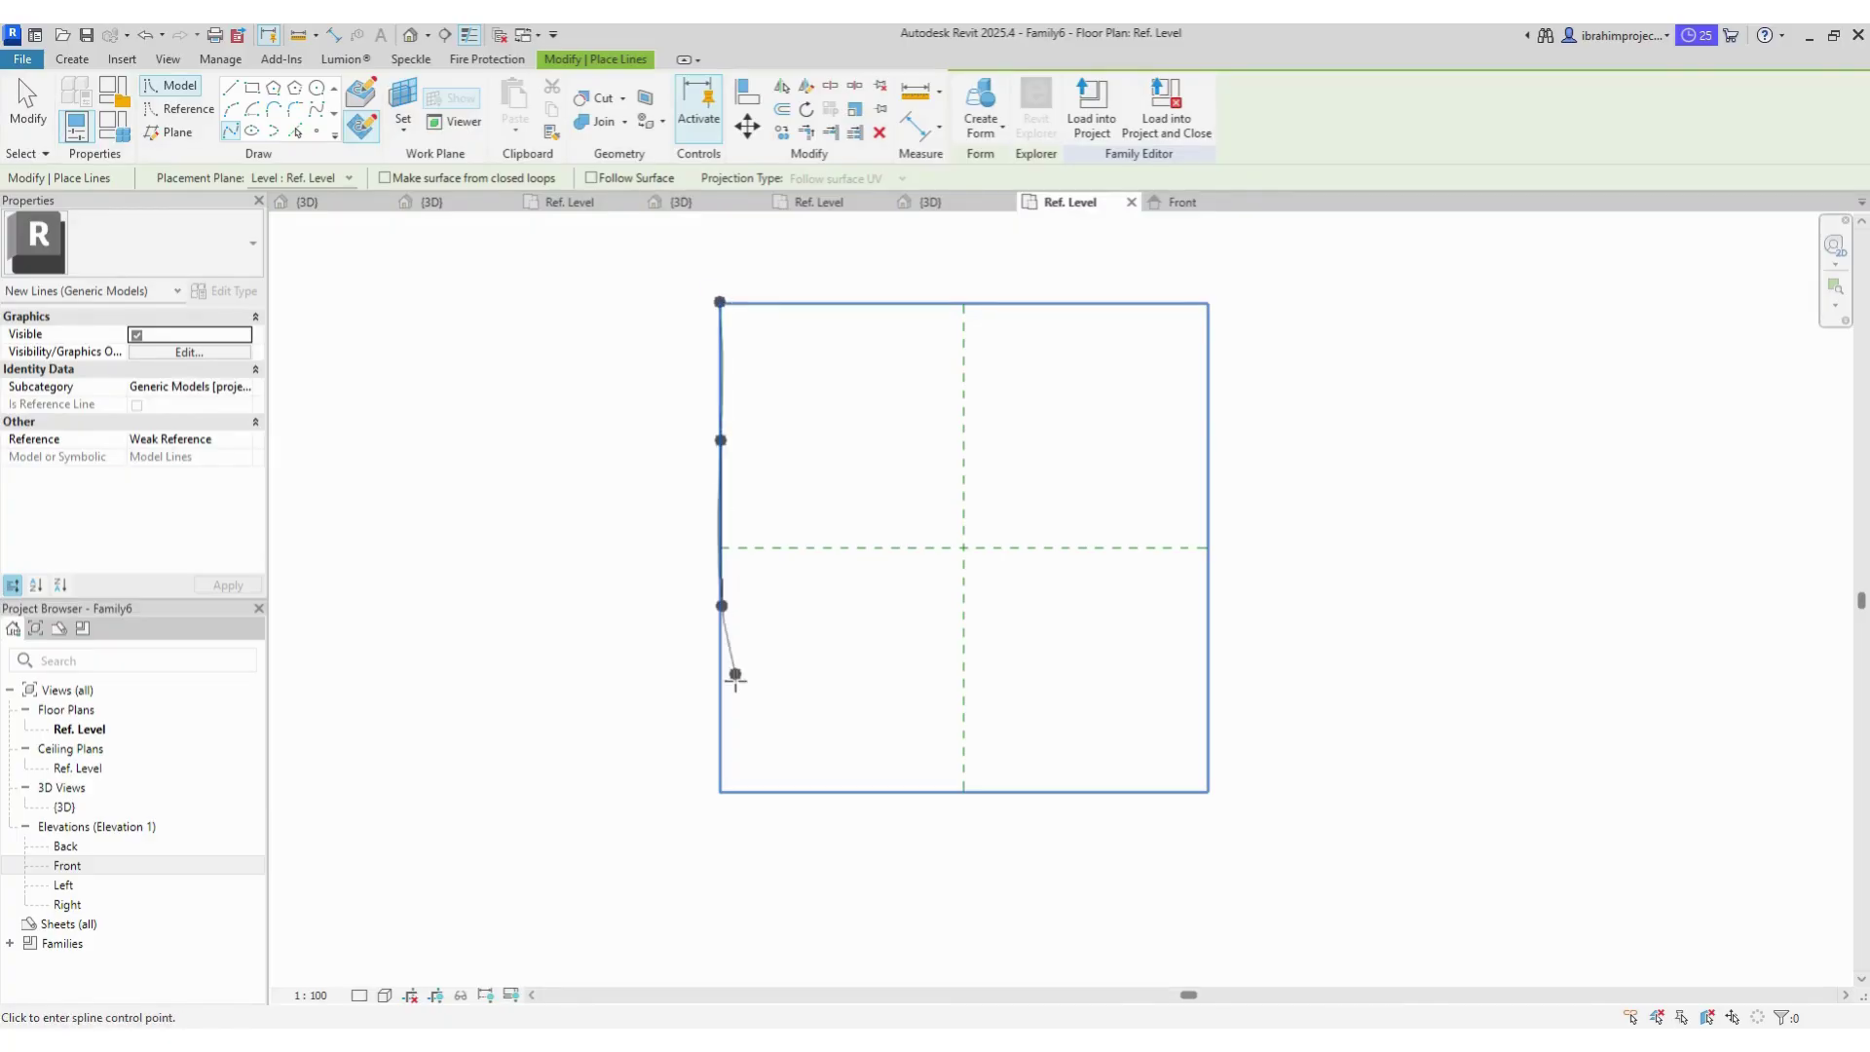
pyautogui.click(723, 718)
pyautogui.click(759, 771)
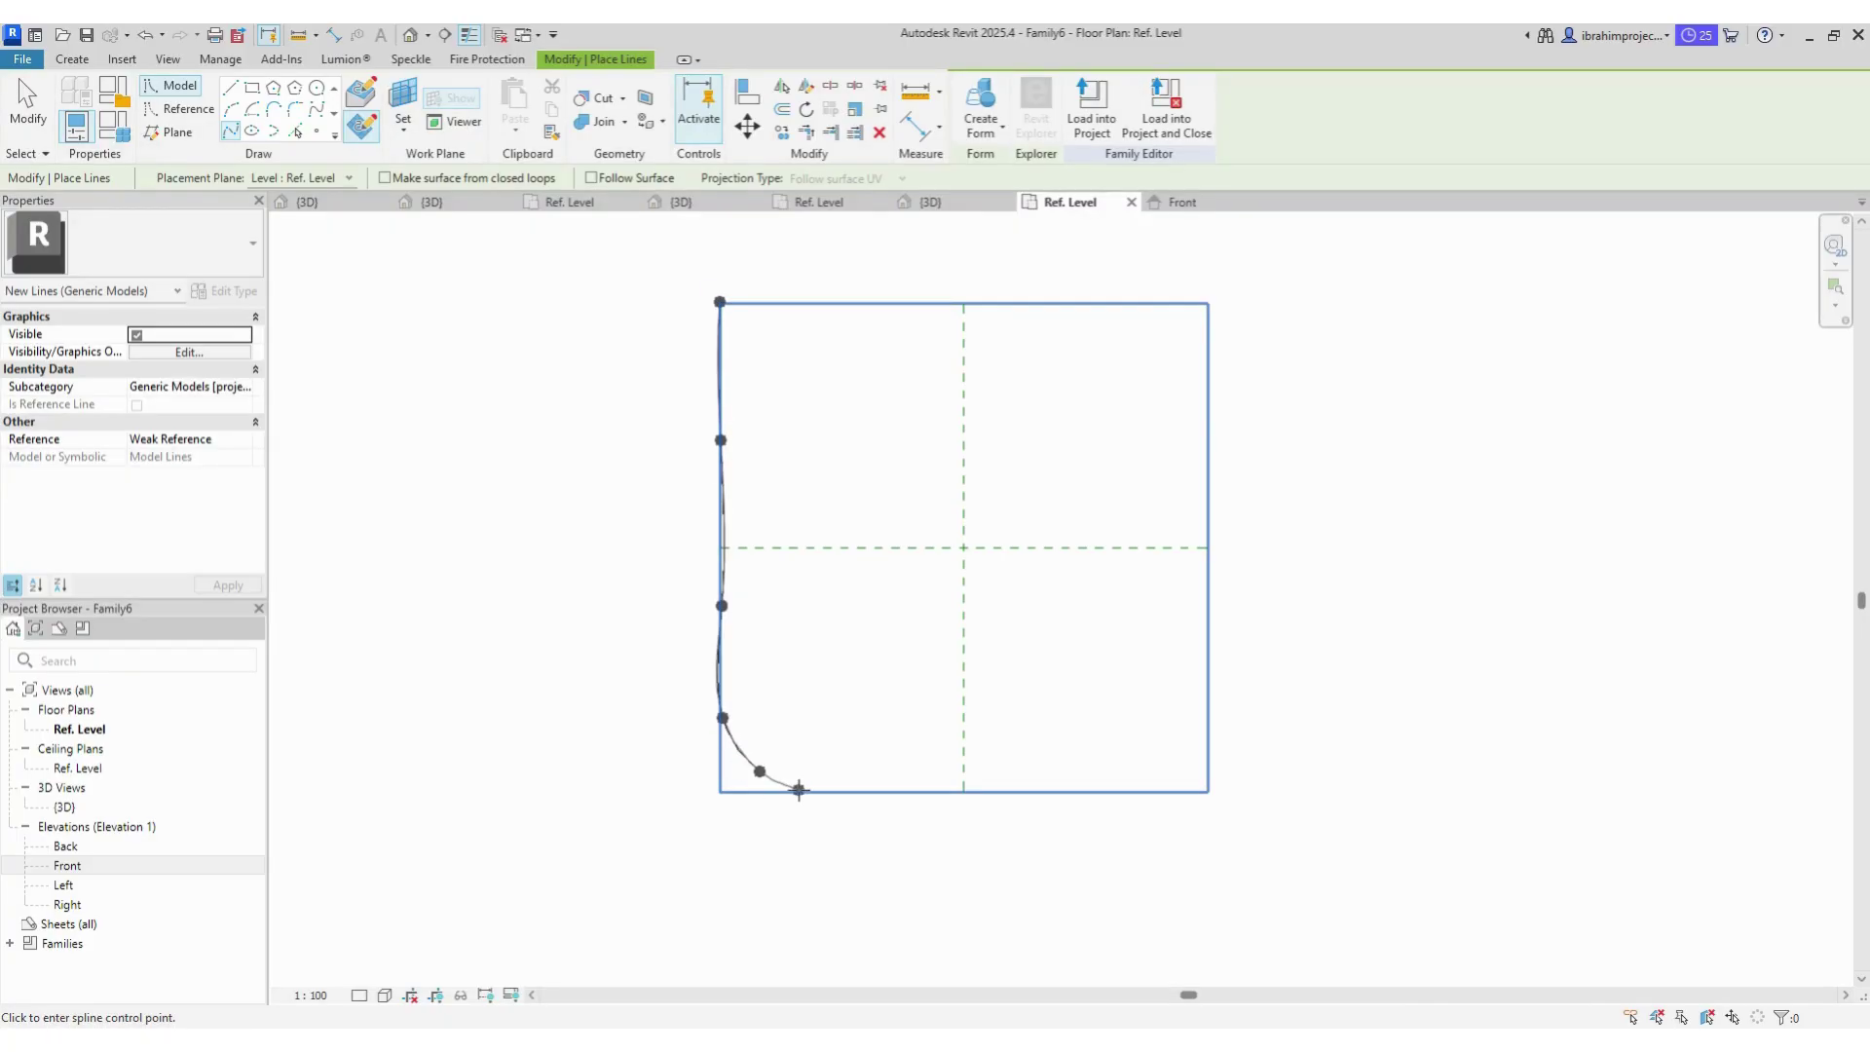
pyautogui.click(964, 792)
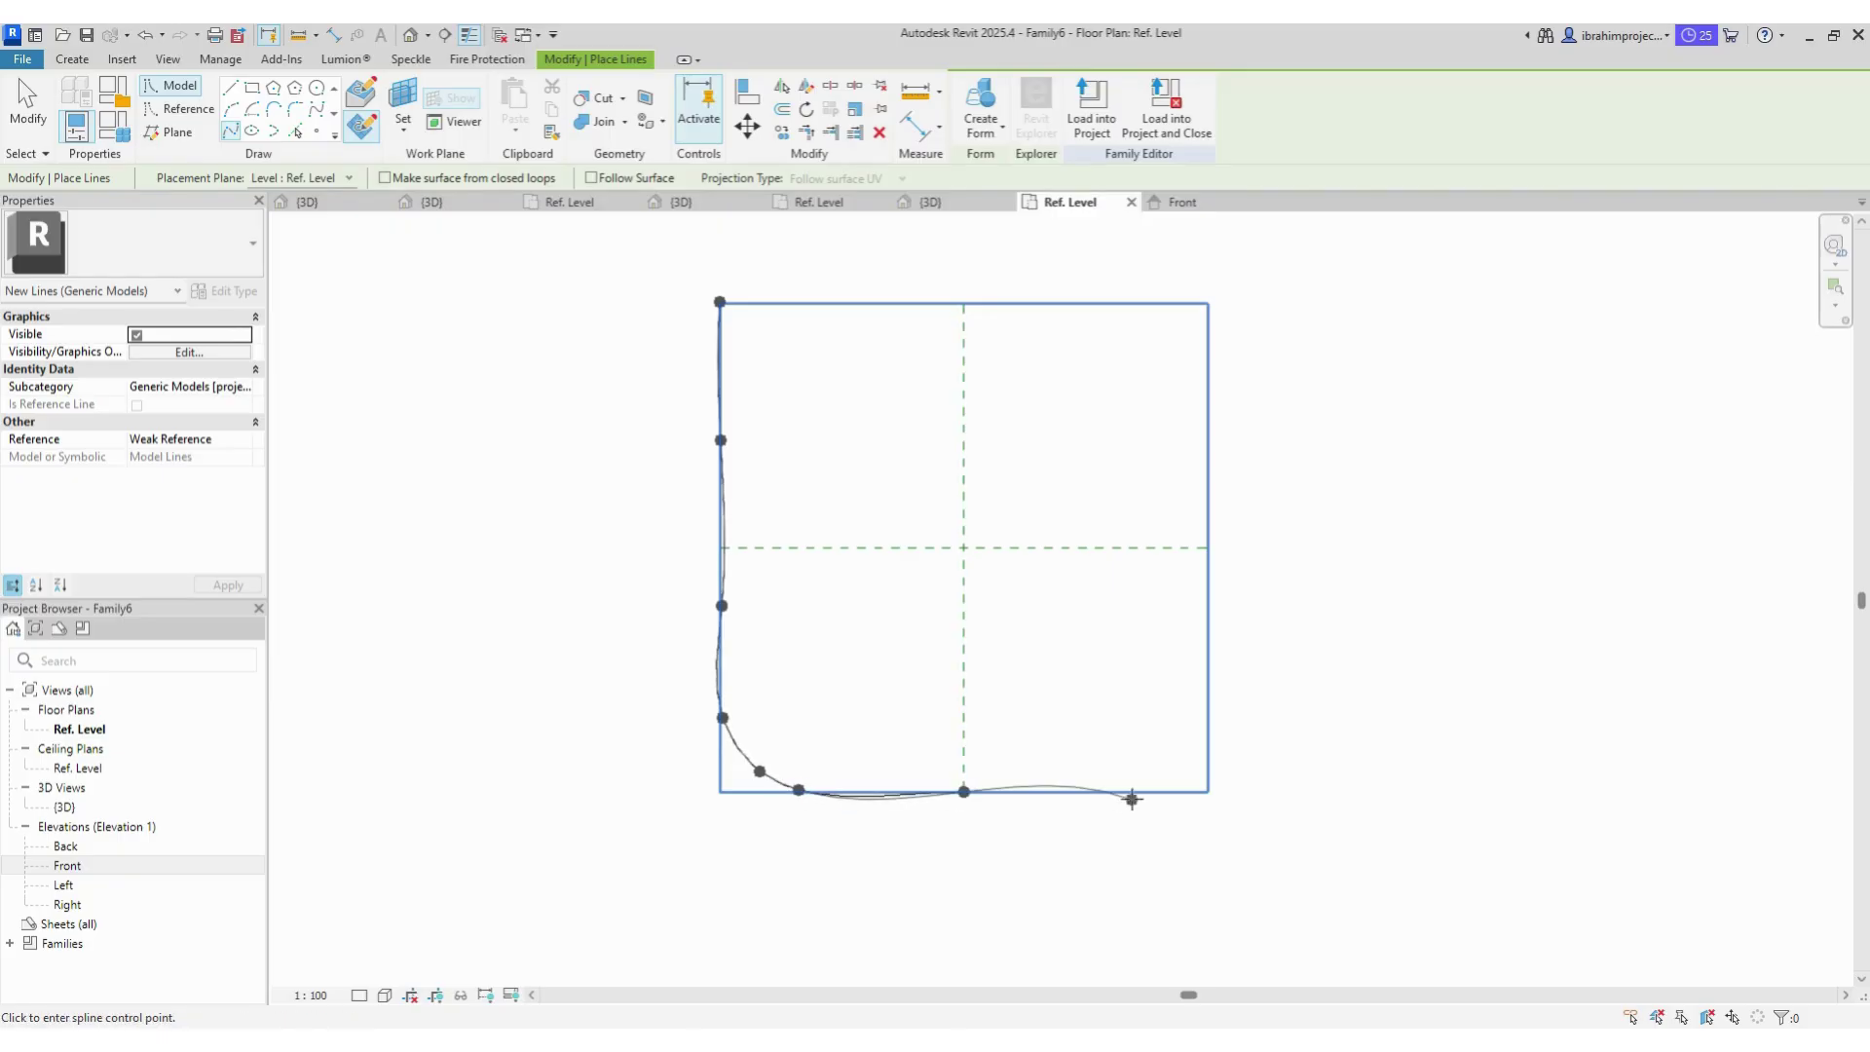
pyautogui.click(1115, 793)
pyautogui.click(1171, 770)
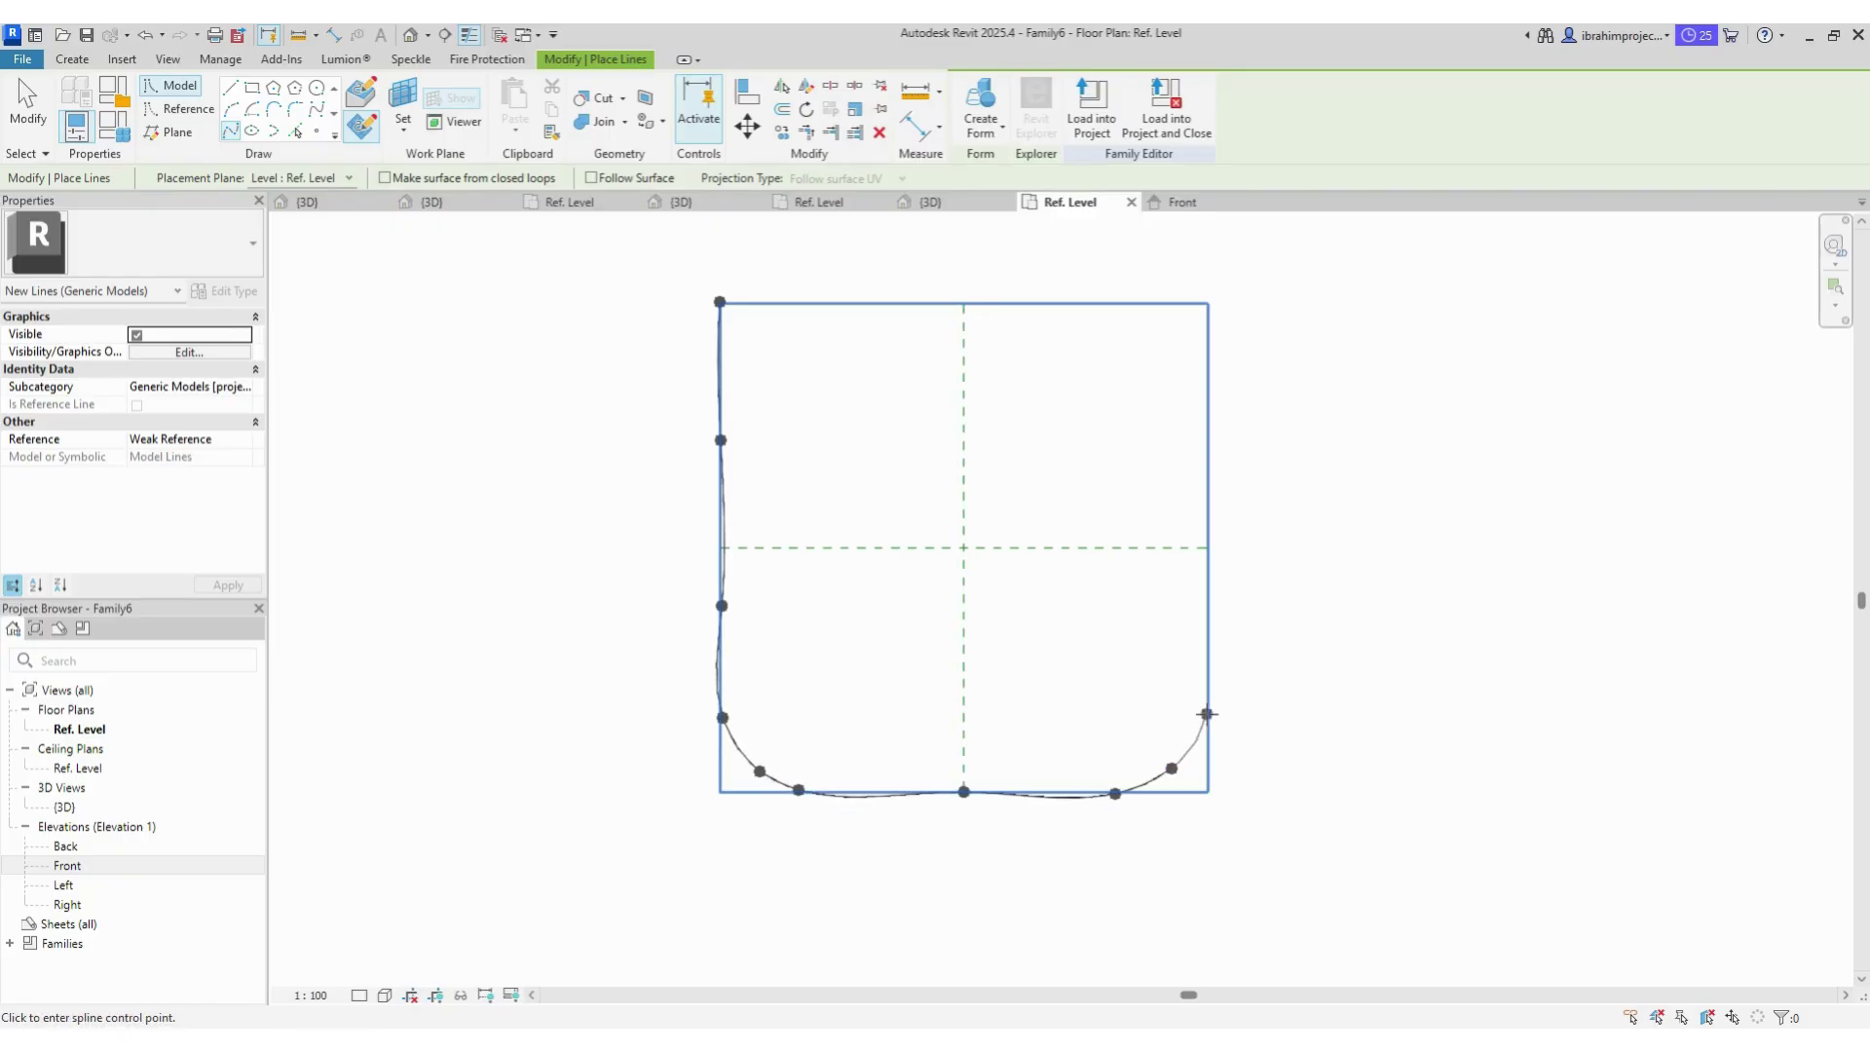
pyautogui.click(1207, 713)
pyautogui.click(1206, 580)
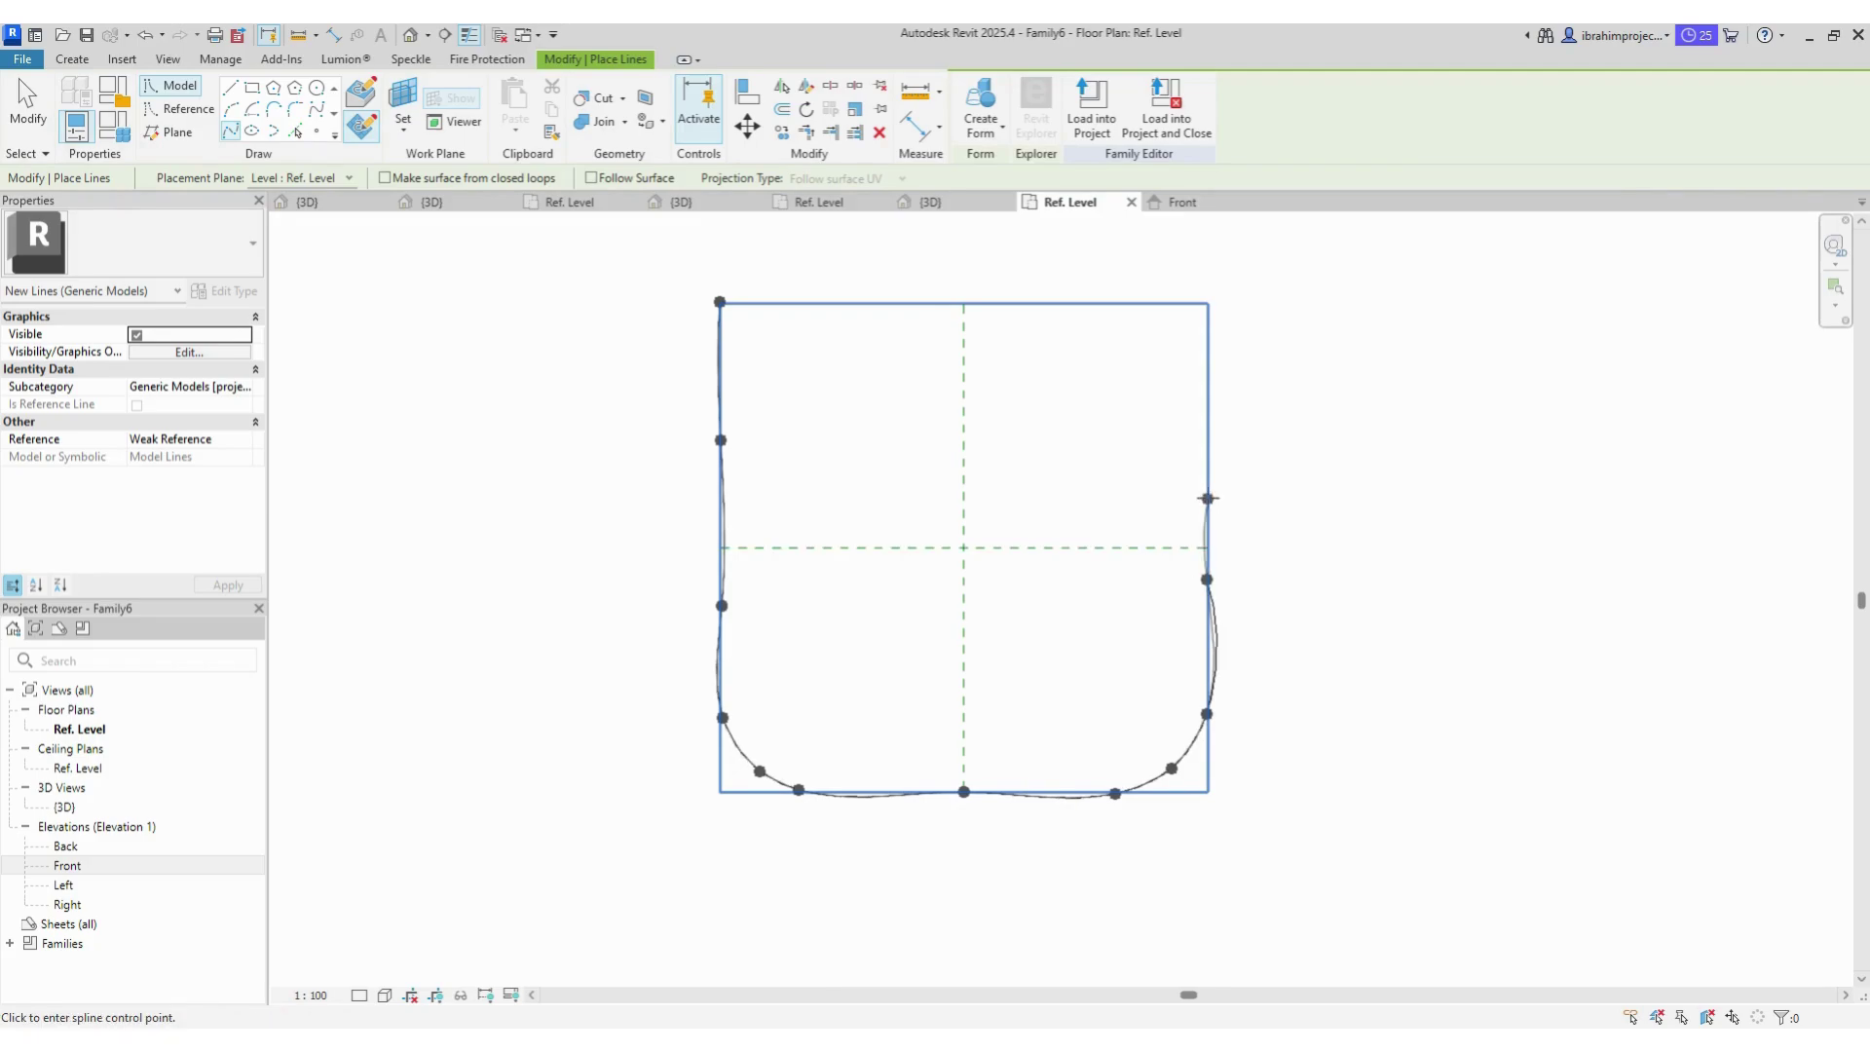
pyautogui.click(1207, 449)
pyautogui.click(1207, 308)
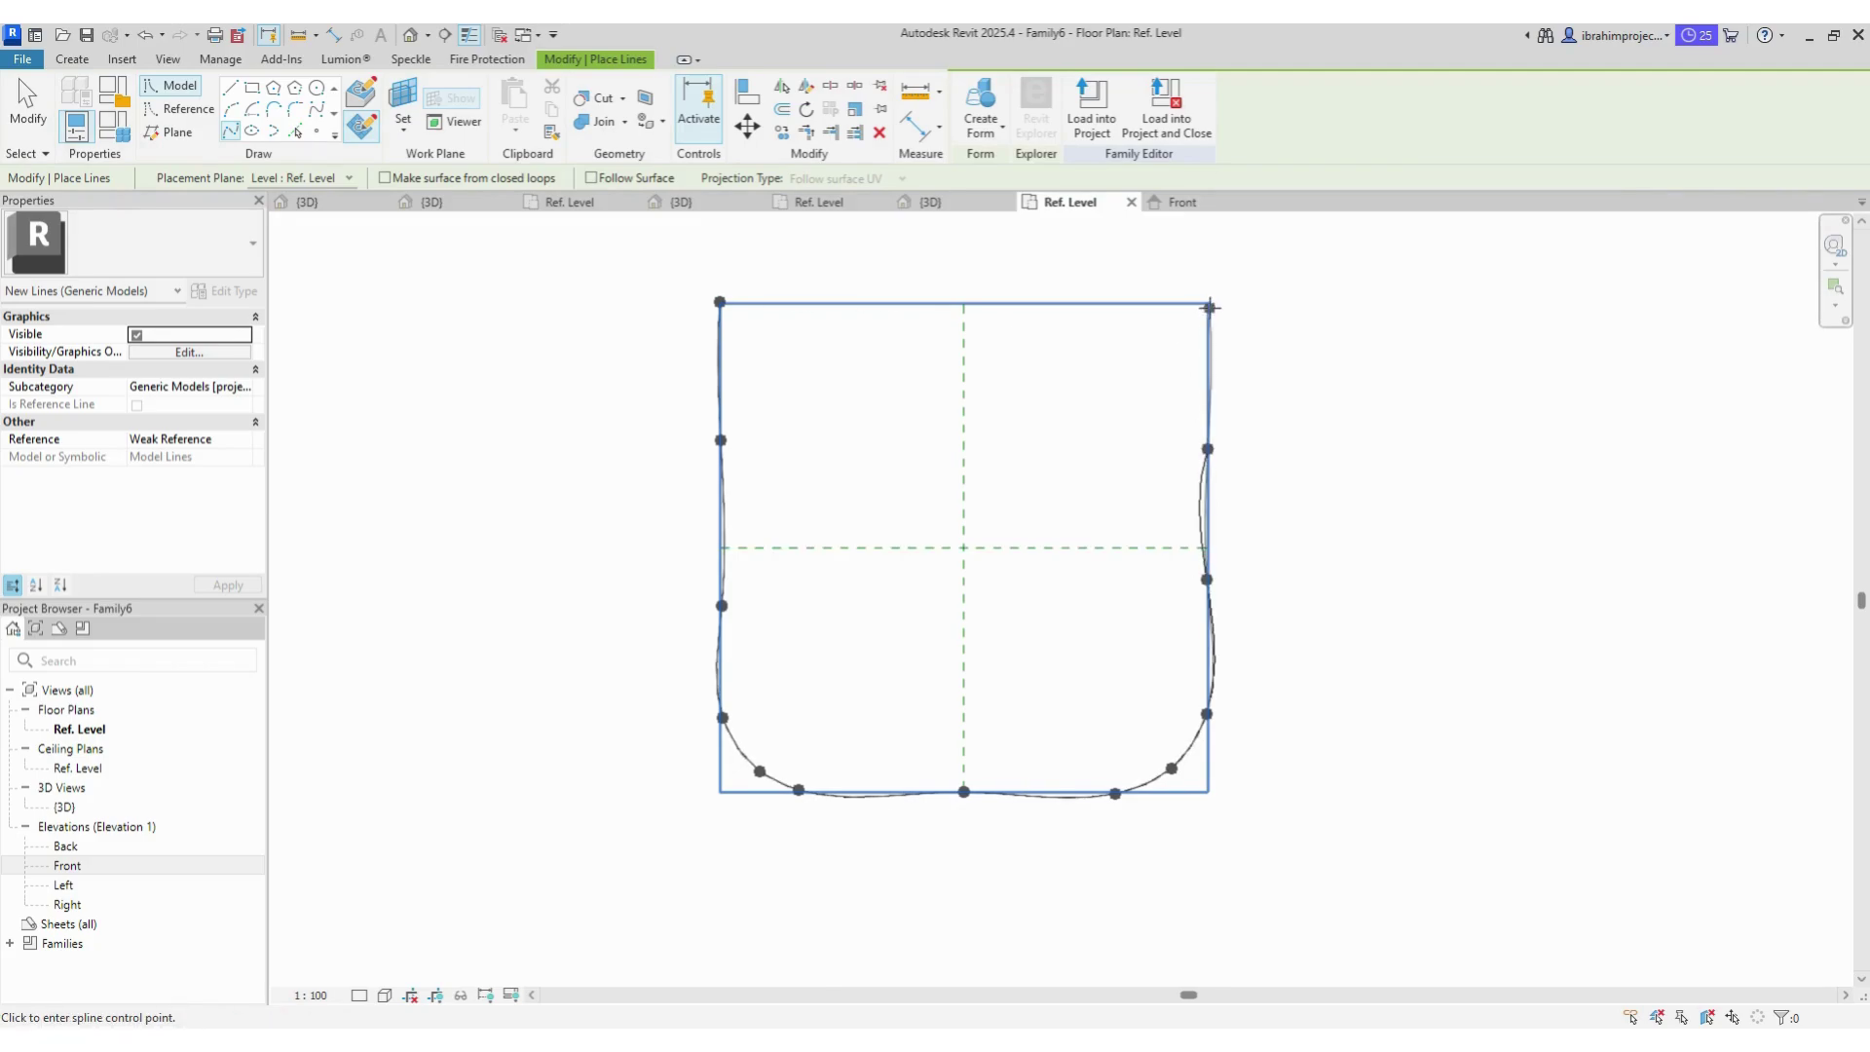
pyautogui.press('Escape')
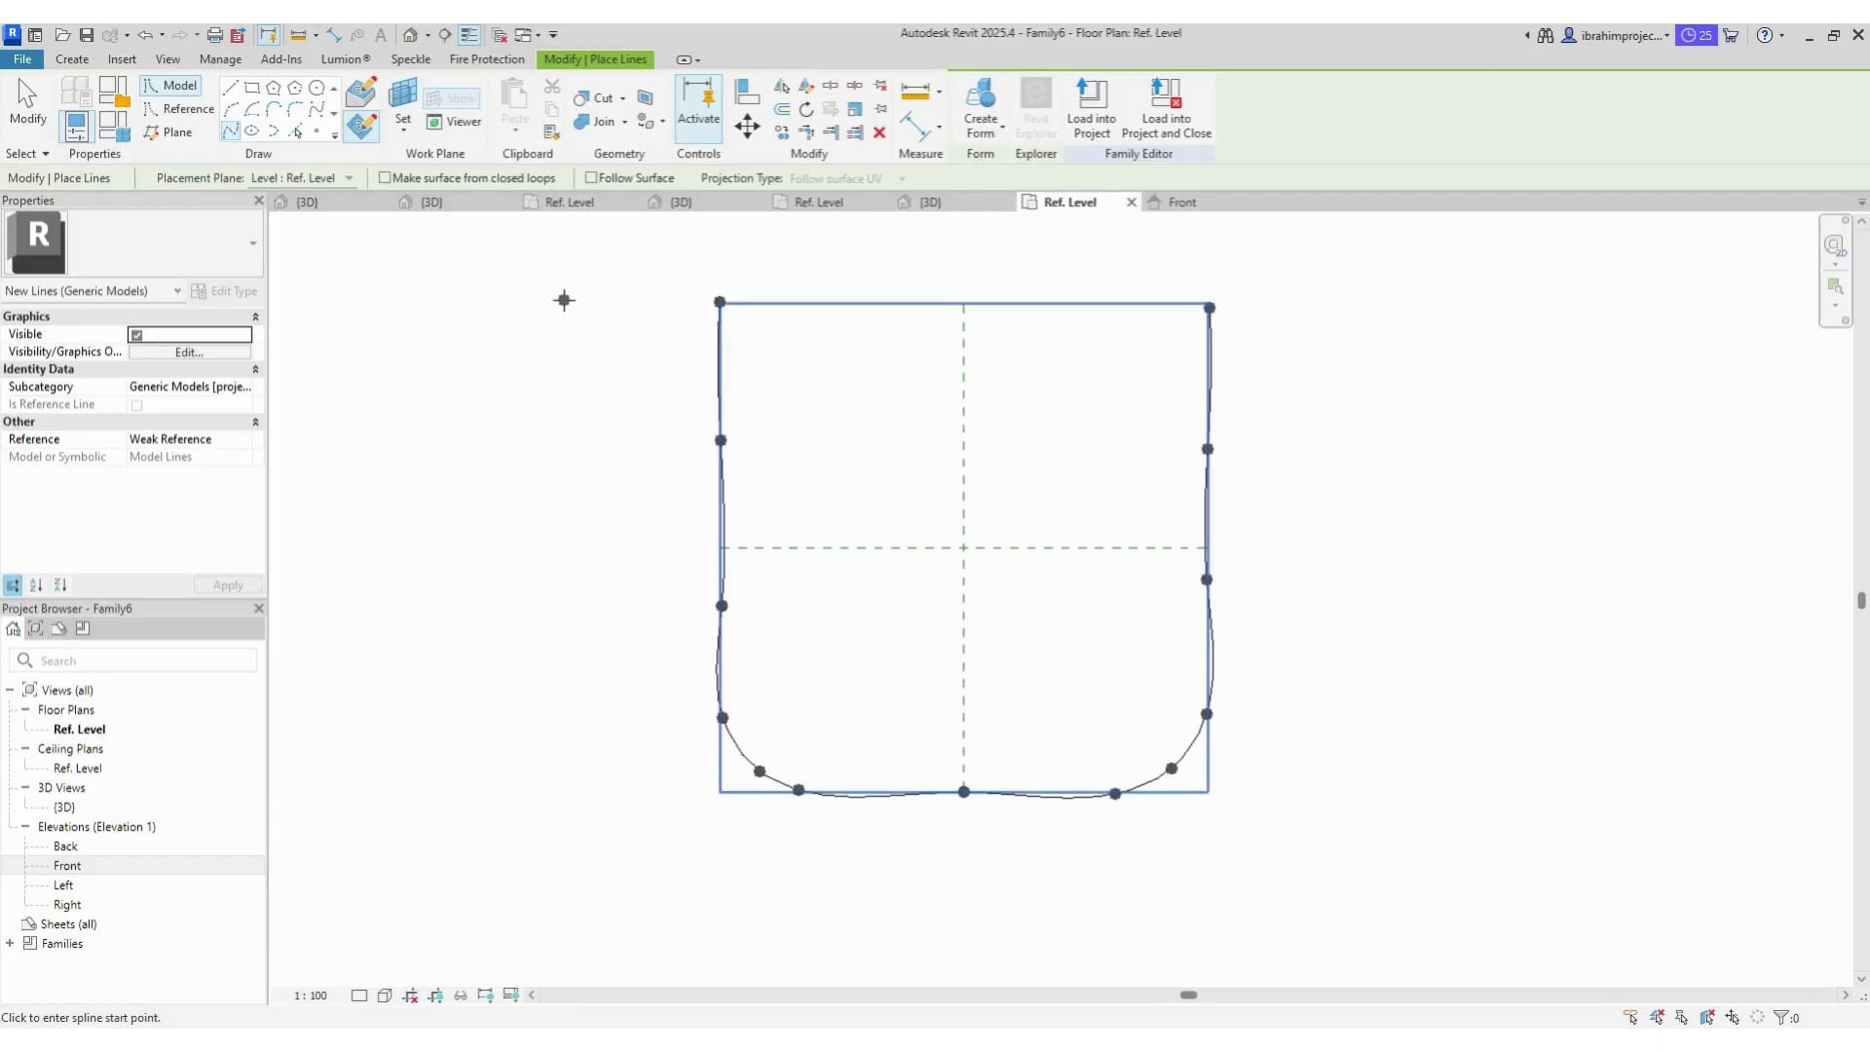
# Step: Draw a larger wavy outer spline from left of the square to its top right
pyautogui.click(564, 299)
pyautogui.click(637, 338)
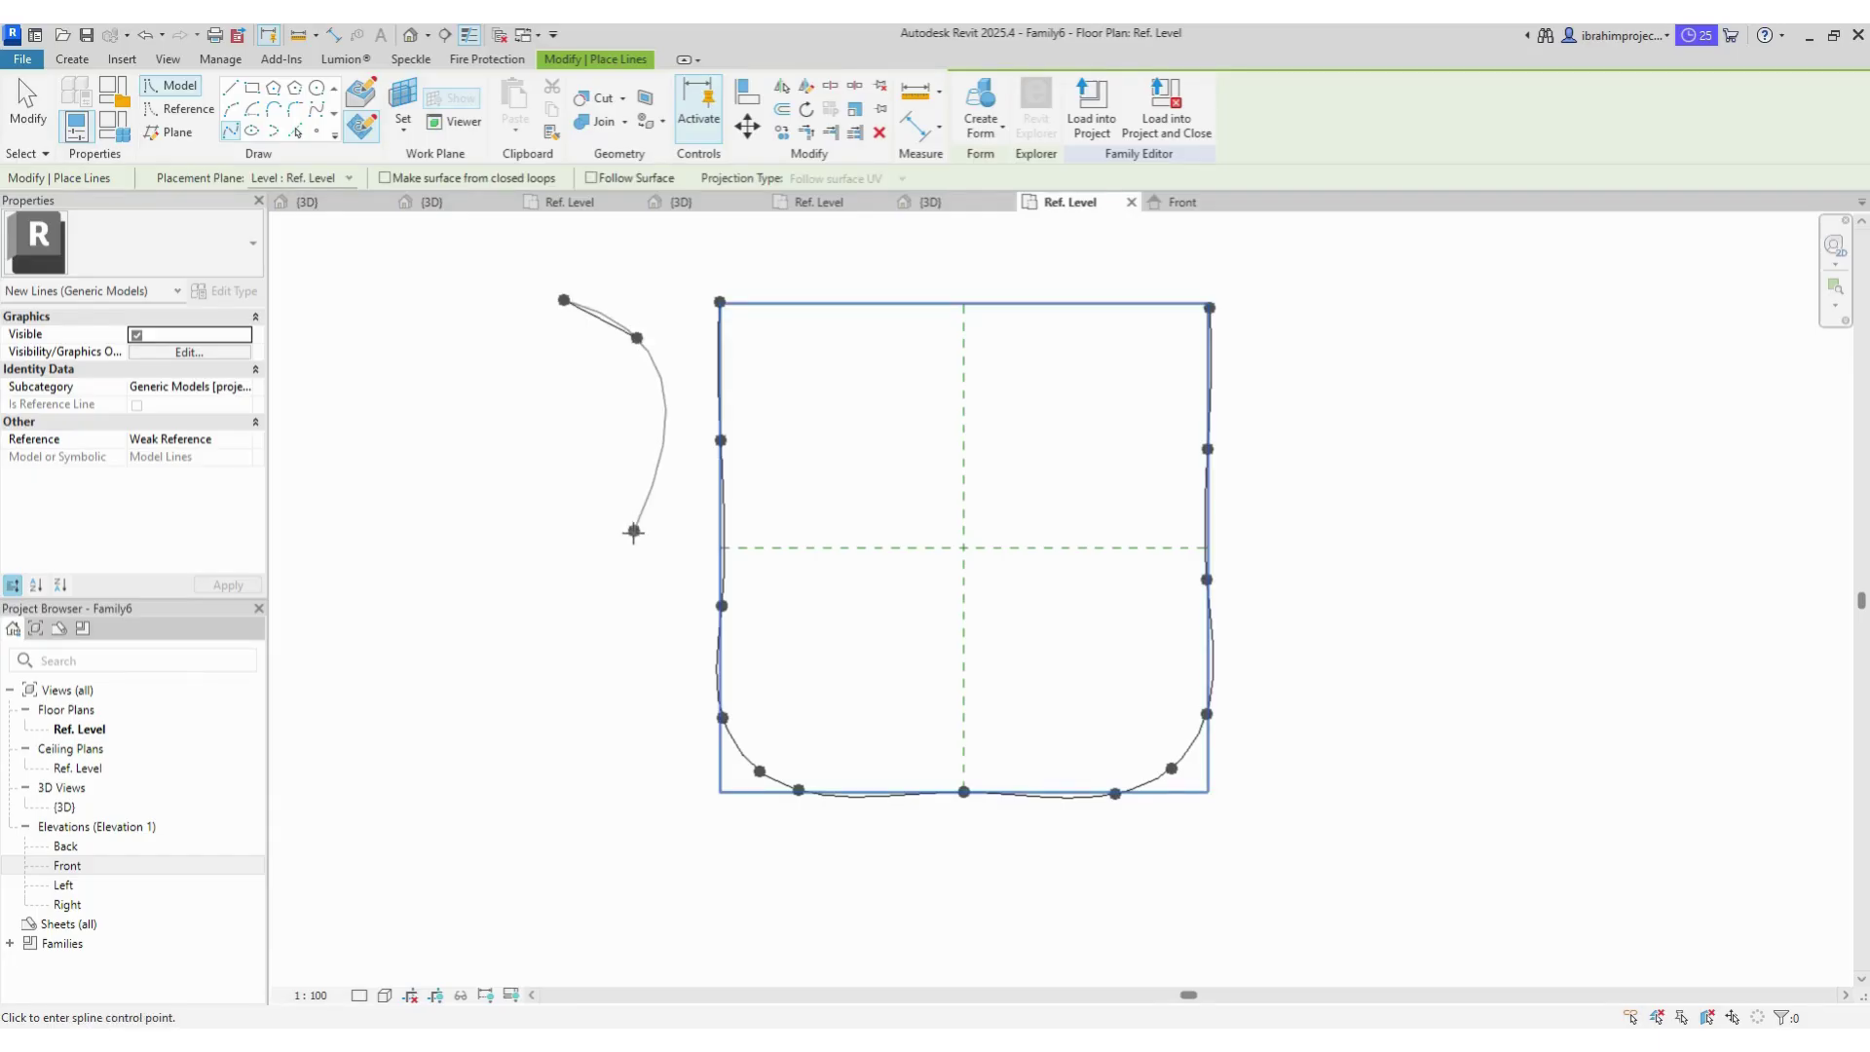
pyautogui.click(631, 536)
pyautogui.click(537, 664)
pyautogui.click(573, 817)
pyautogui.click(708, 841)
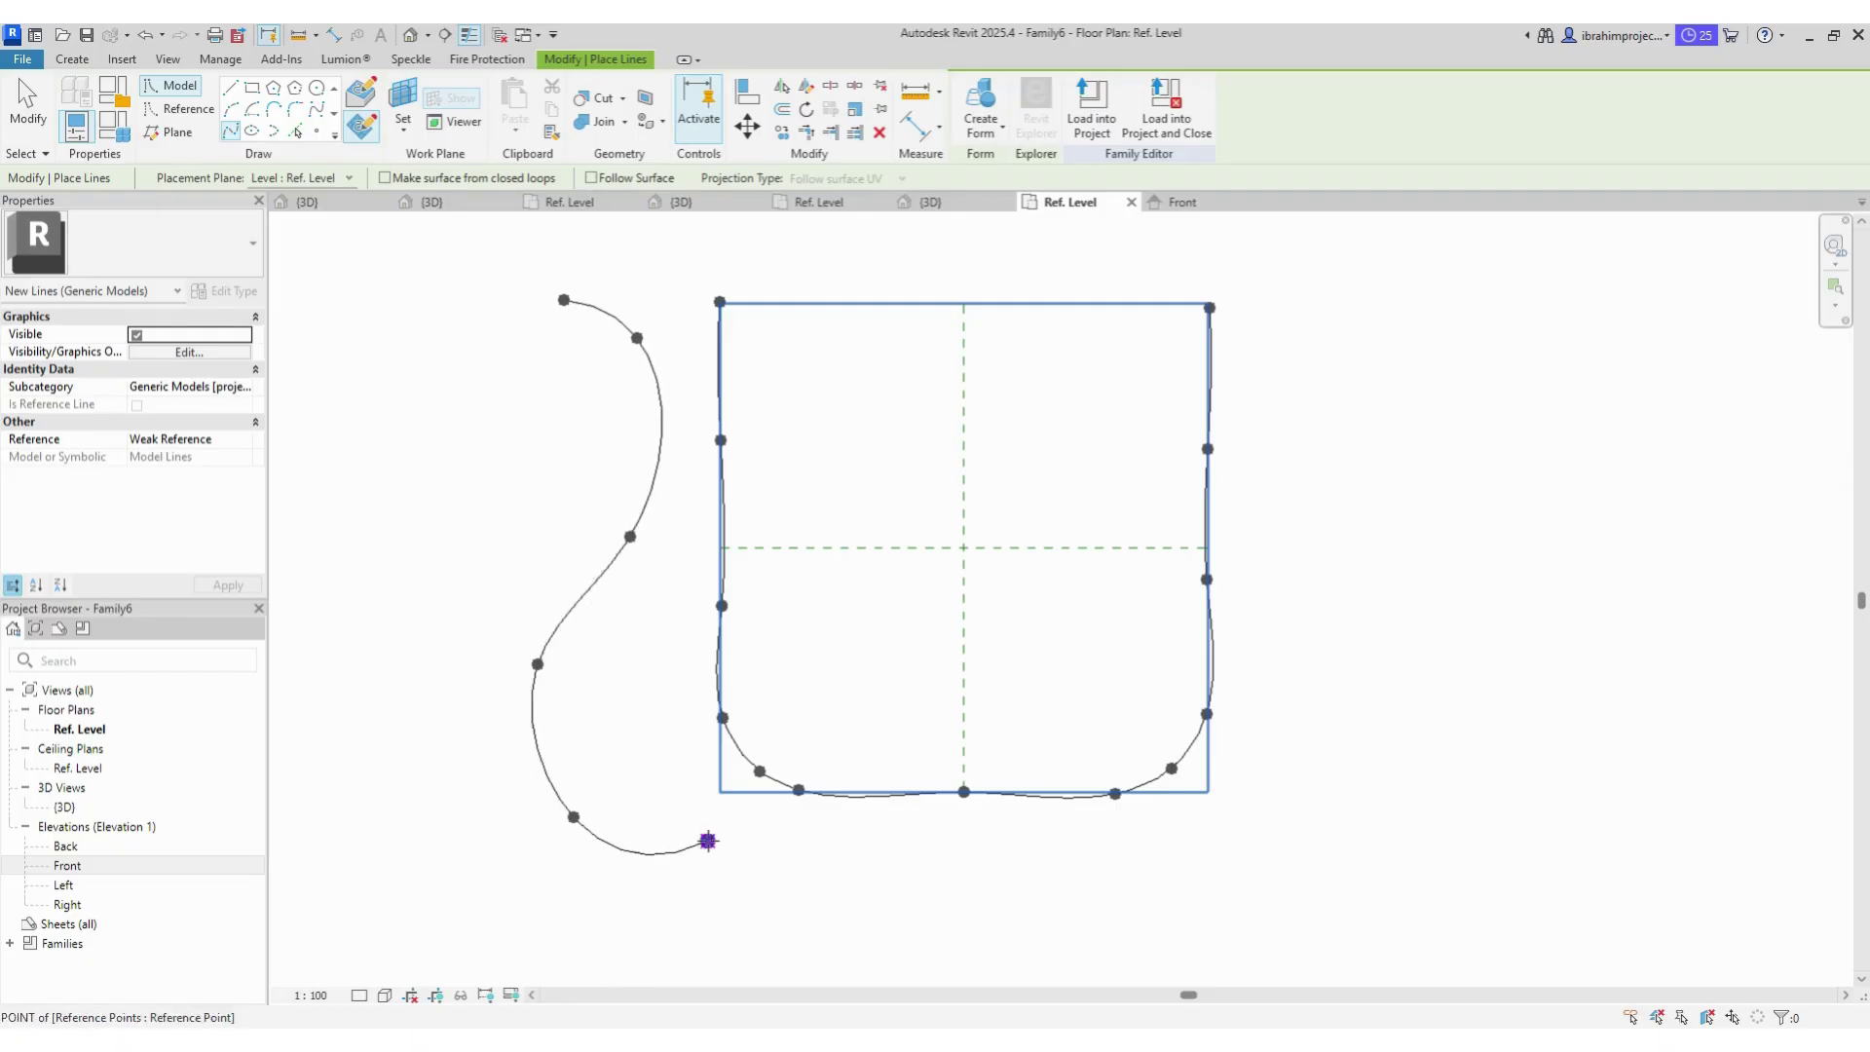
pyautogui.click(943, 930)
pyautogui.click(1220, 895)
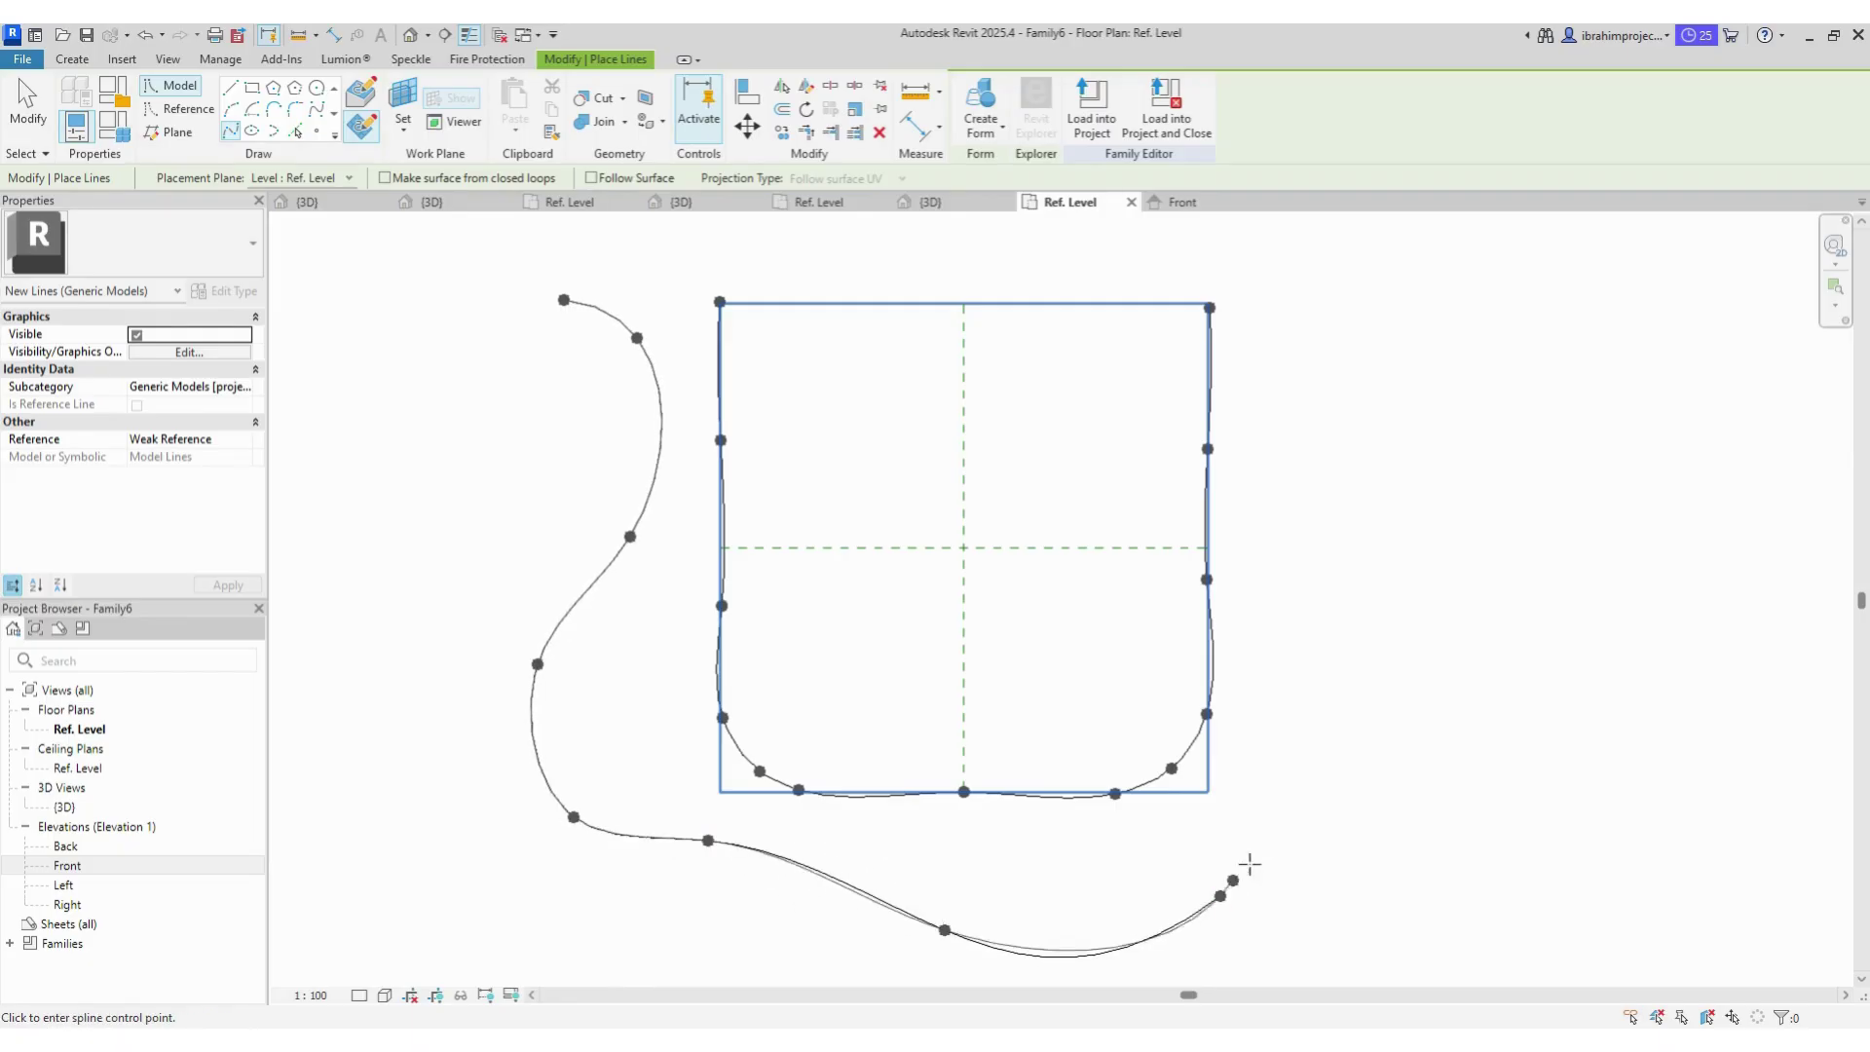
pyautogui.click(1274, 714)
pyautogui.click(1353, 483)
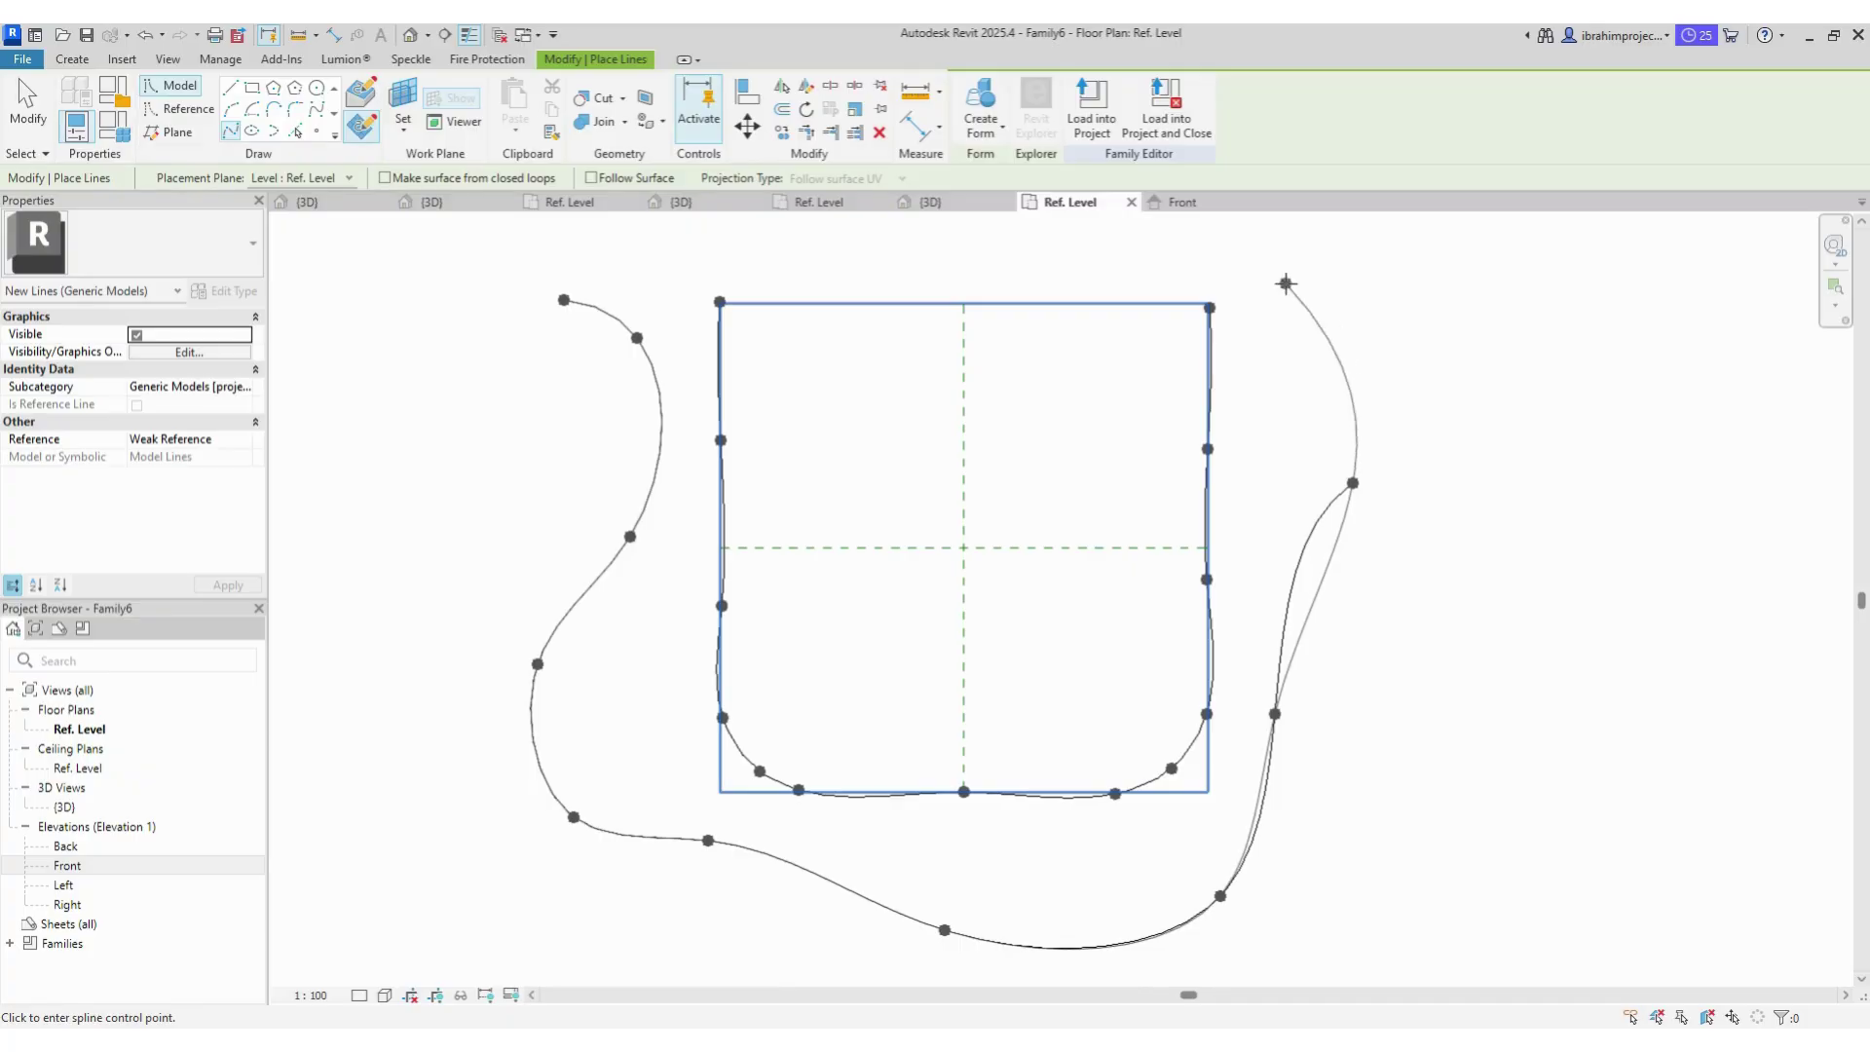
pyautogui.click(1258, 305)
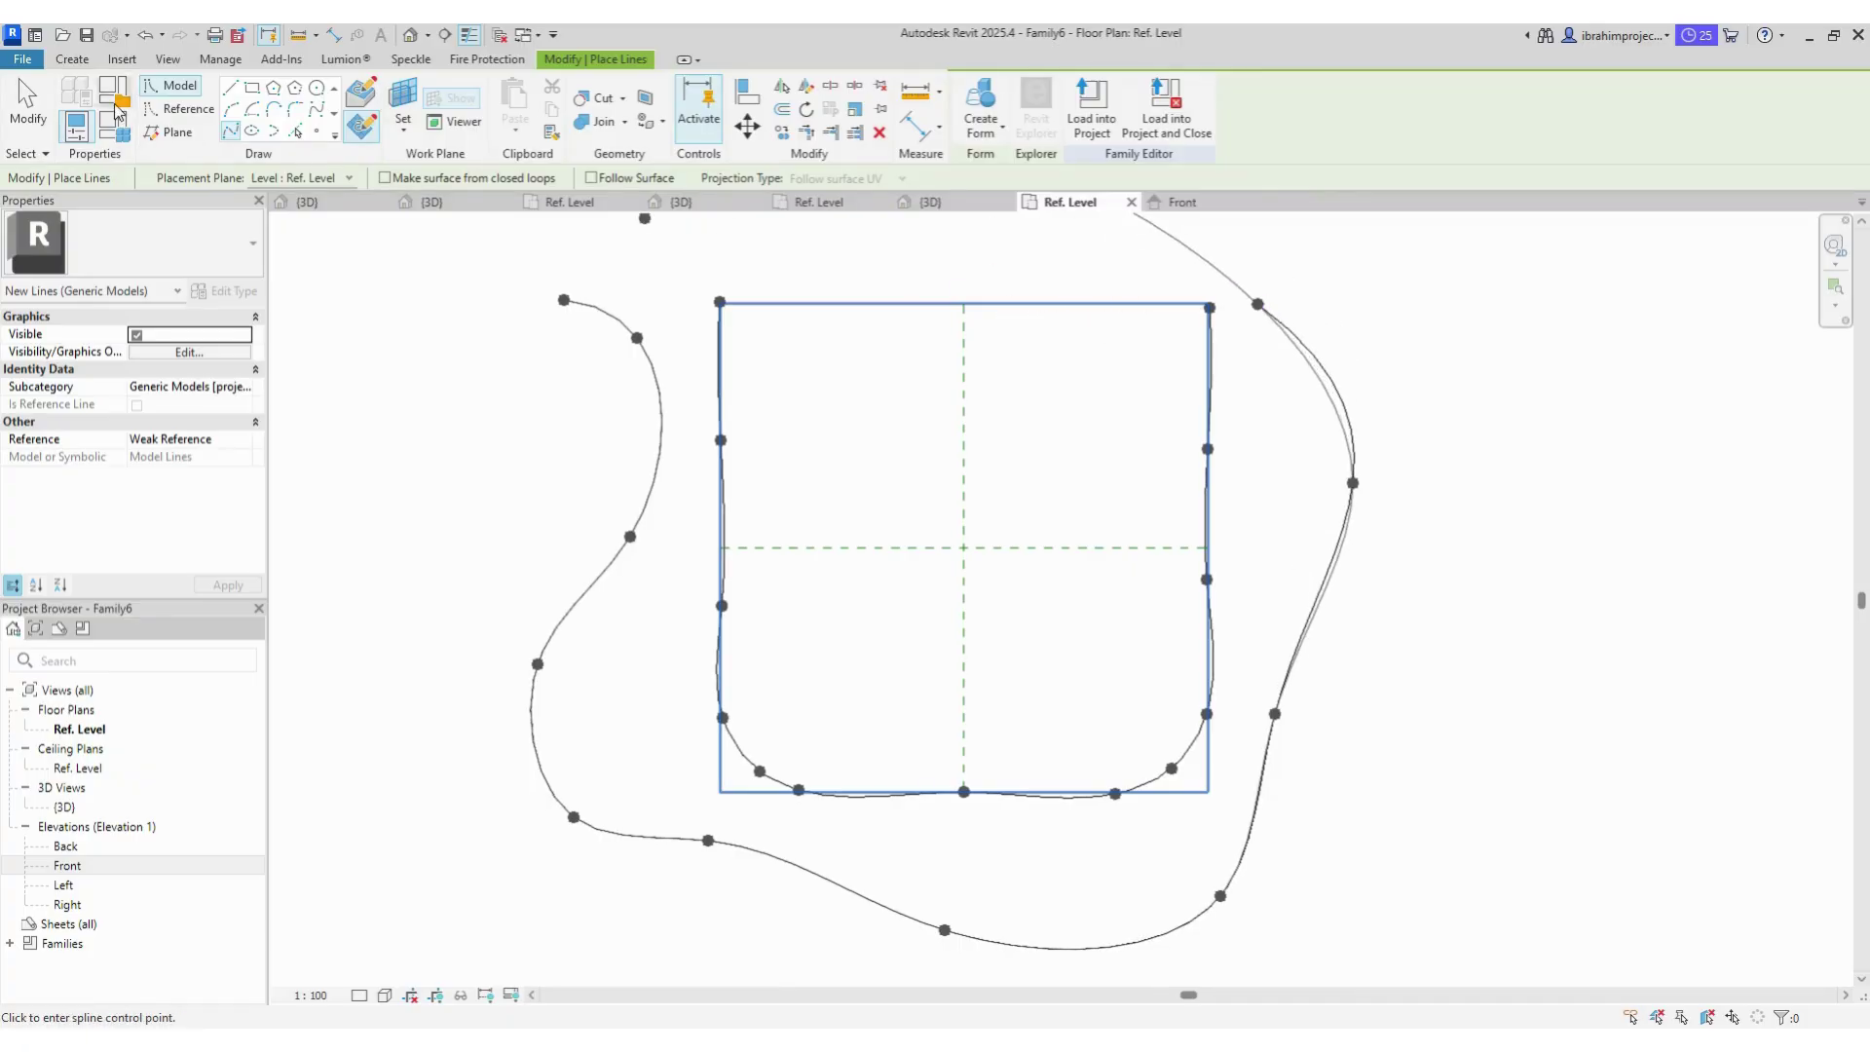
pyautogui.click(27, 102)
# Step: Divide the inner U-shaped spline into a path of 100 points
pyautogui.click(722, 516)
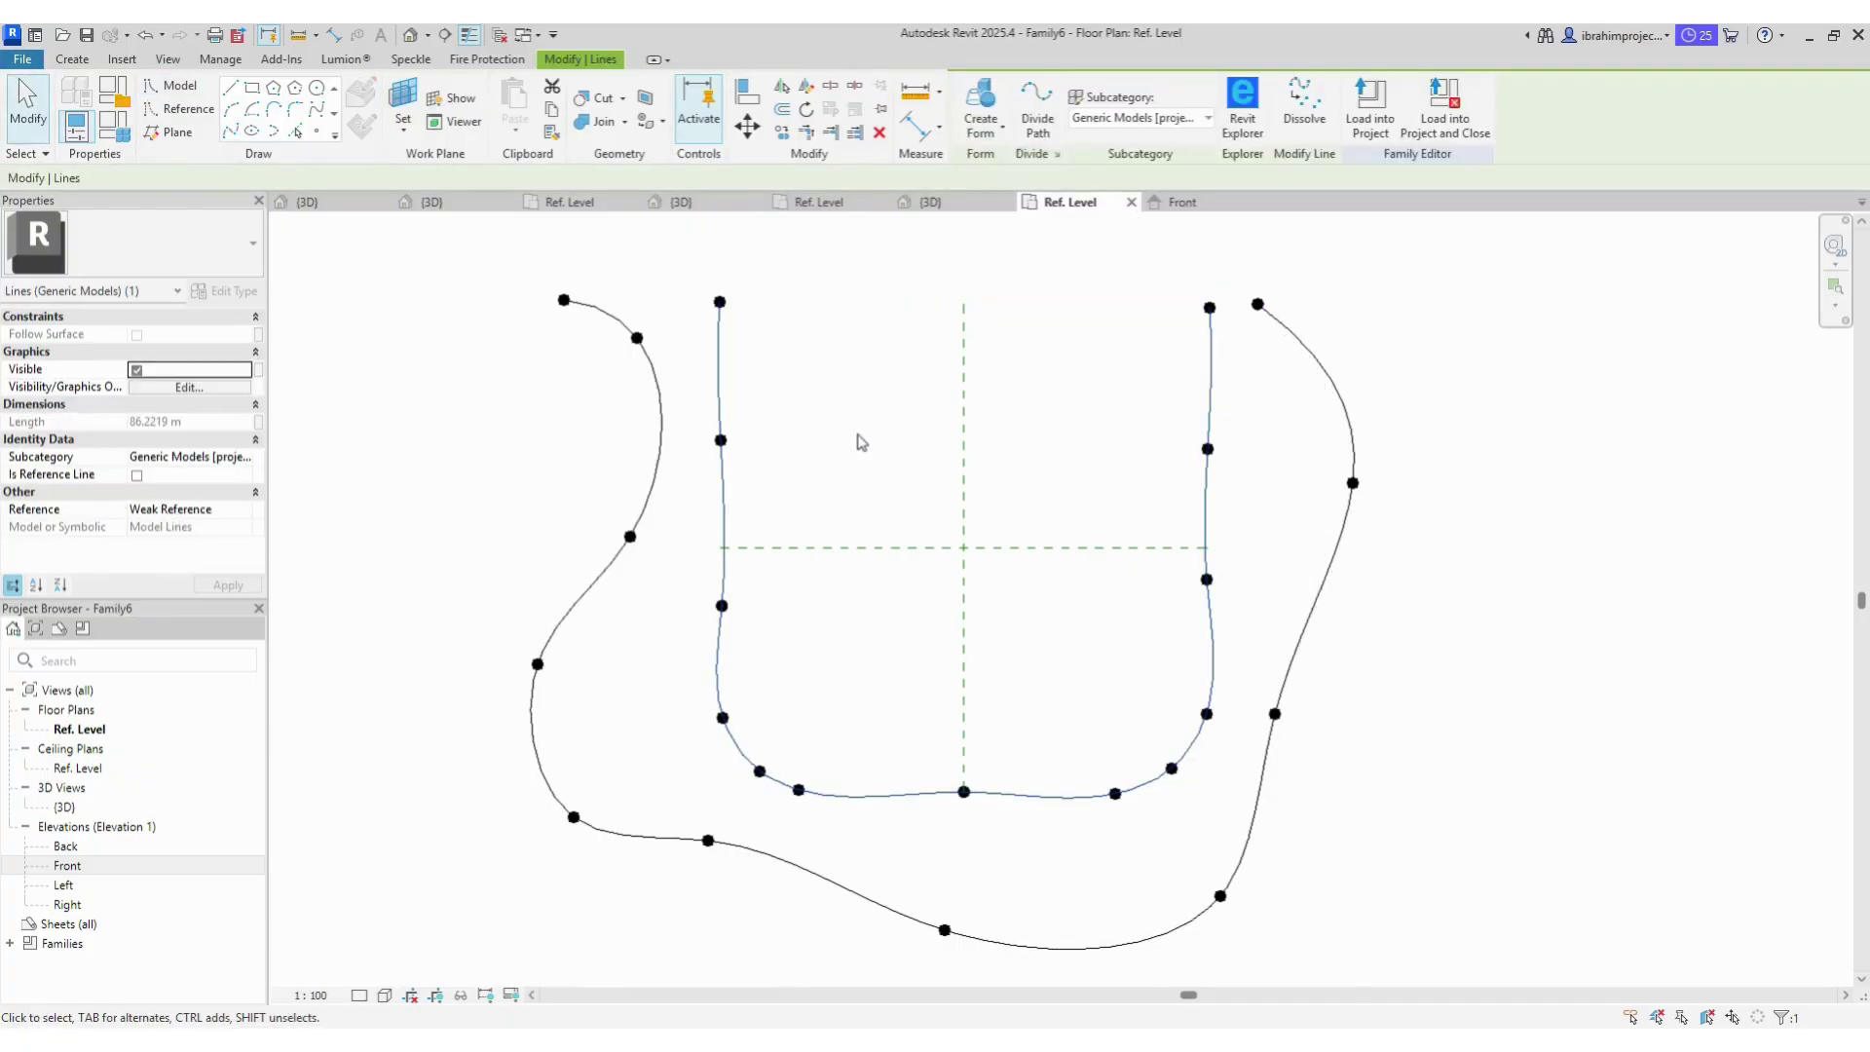
pyautogui.click(1037, 107)
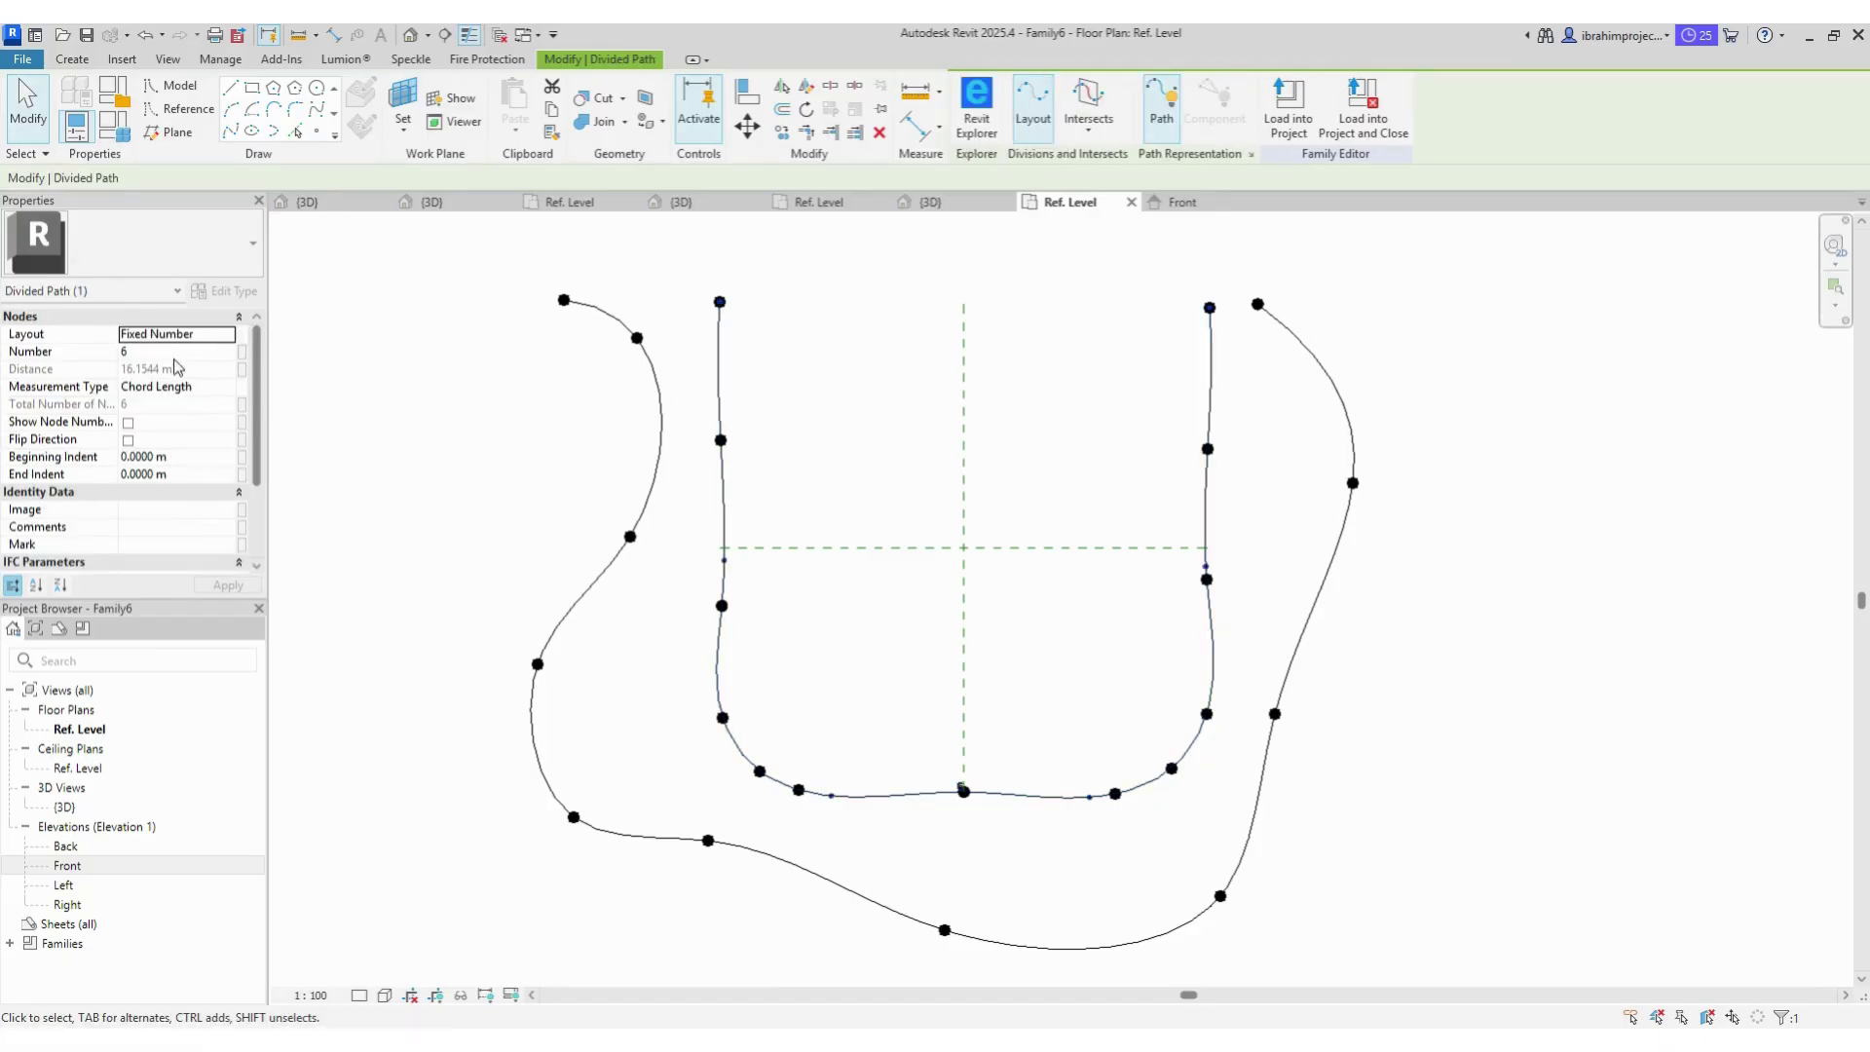
pyautogui.click(170, 353)
pyautogui.write('100')
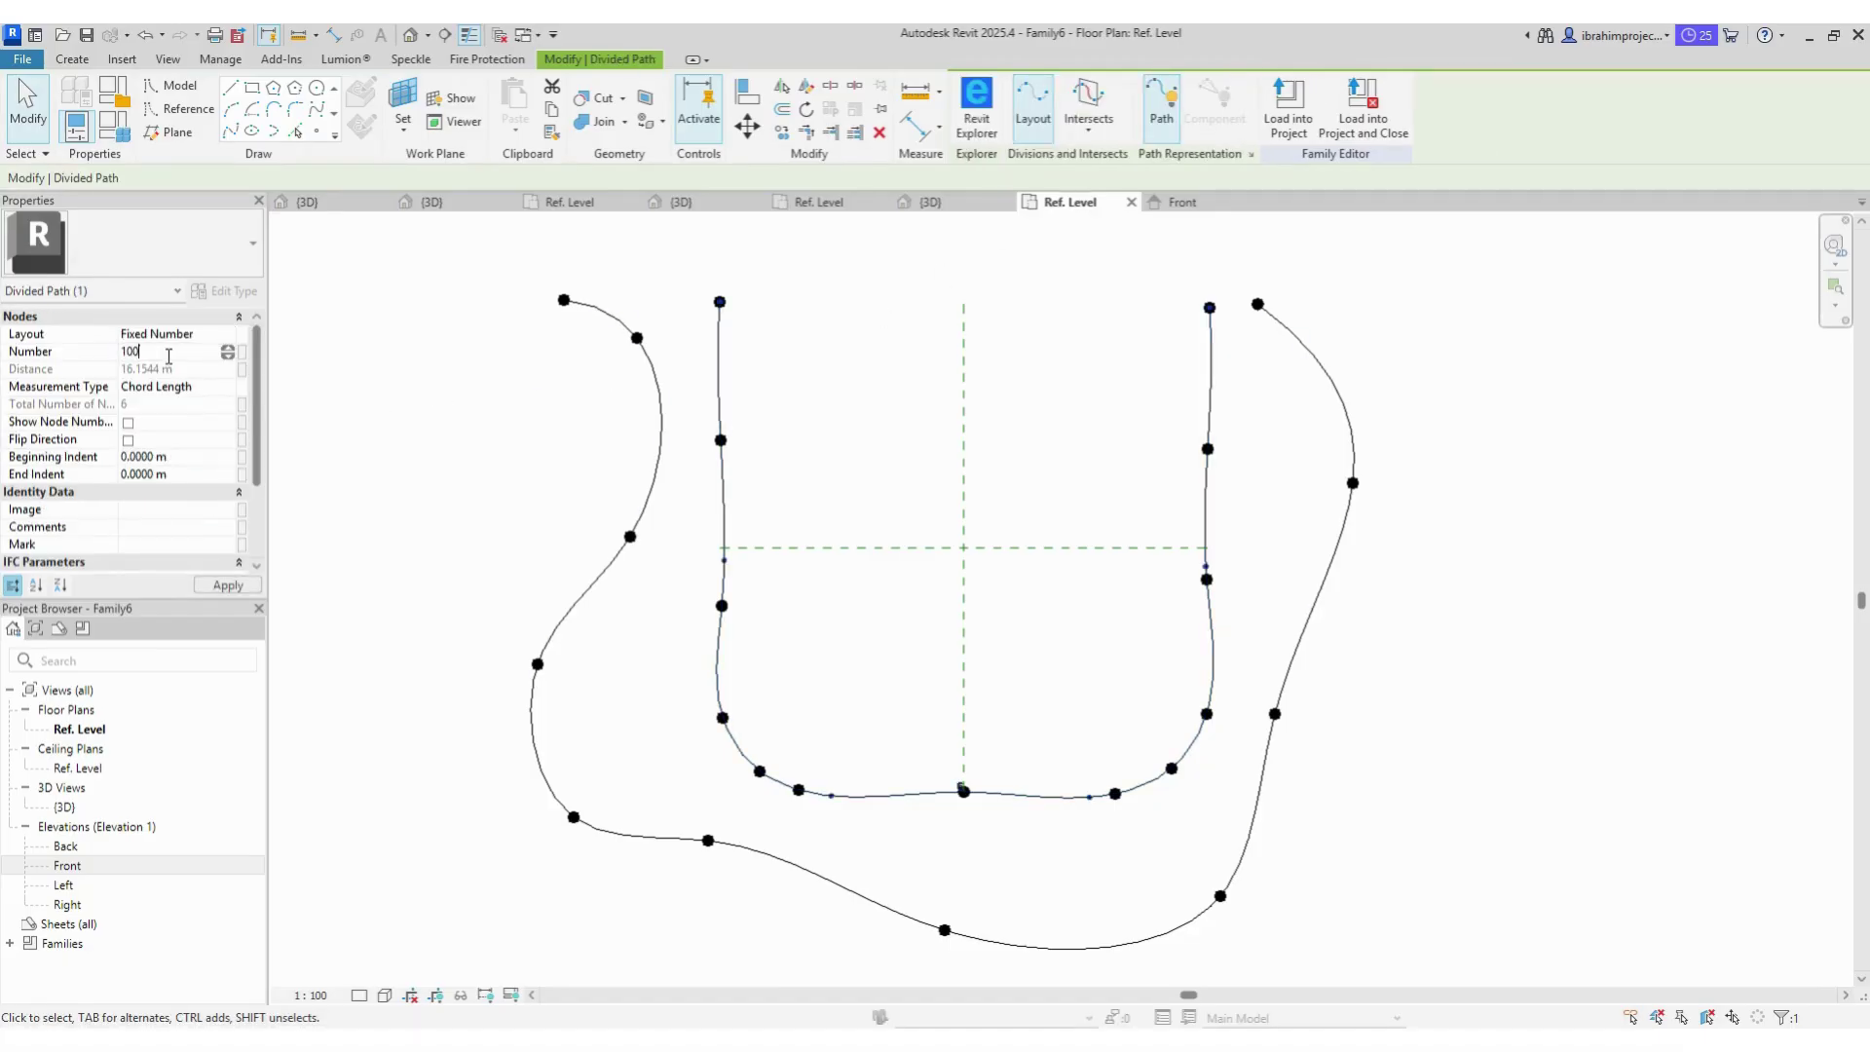
pyautogui.press('Return')
# Step: Divide the outer wavy spline into a path of 100 points
pyautogui.click(652, 484)
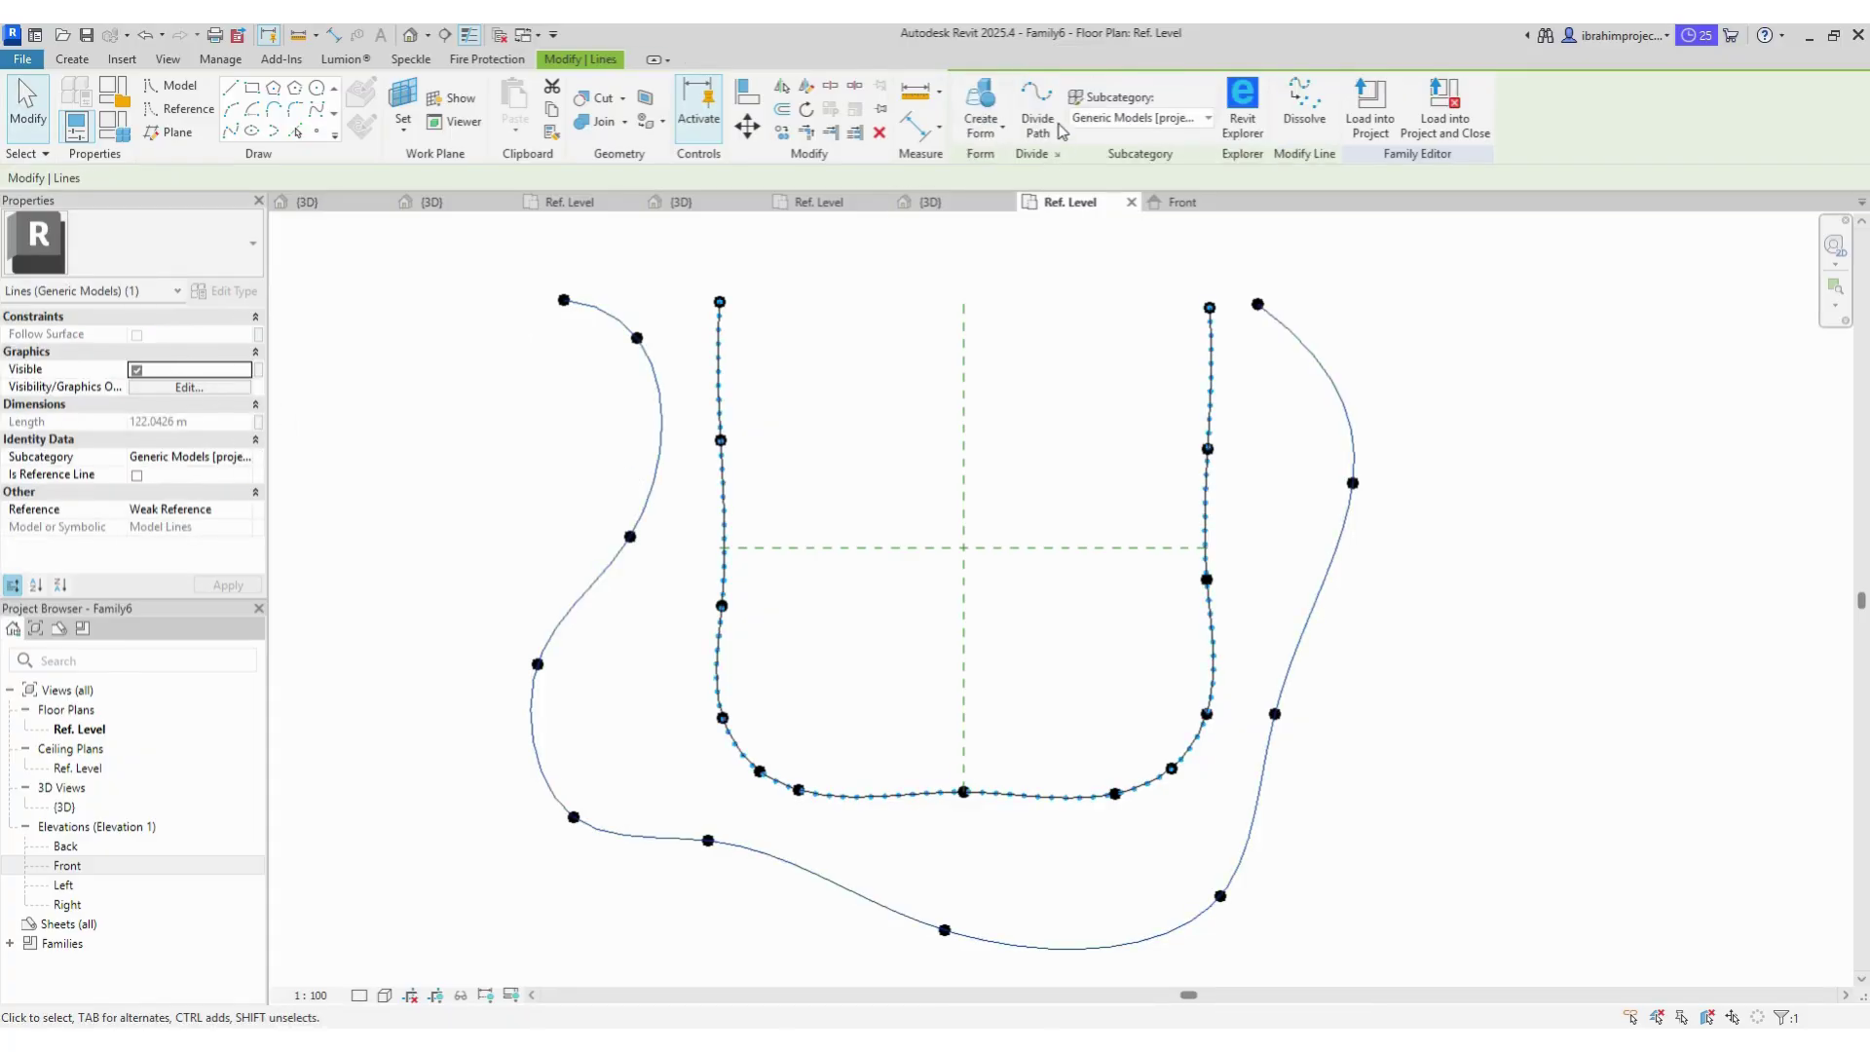
pyautogui.click(1037, 112)
pyautogui.click(194, 351)
pyautogui.write('100')
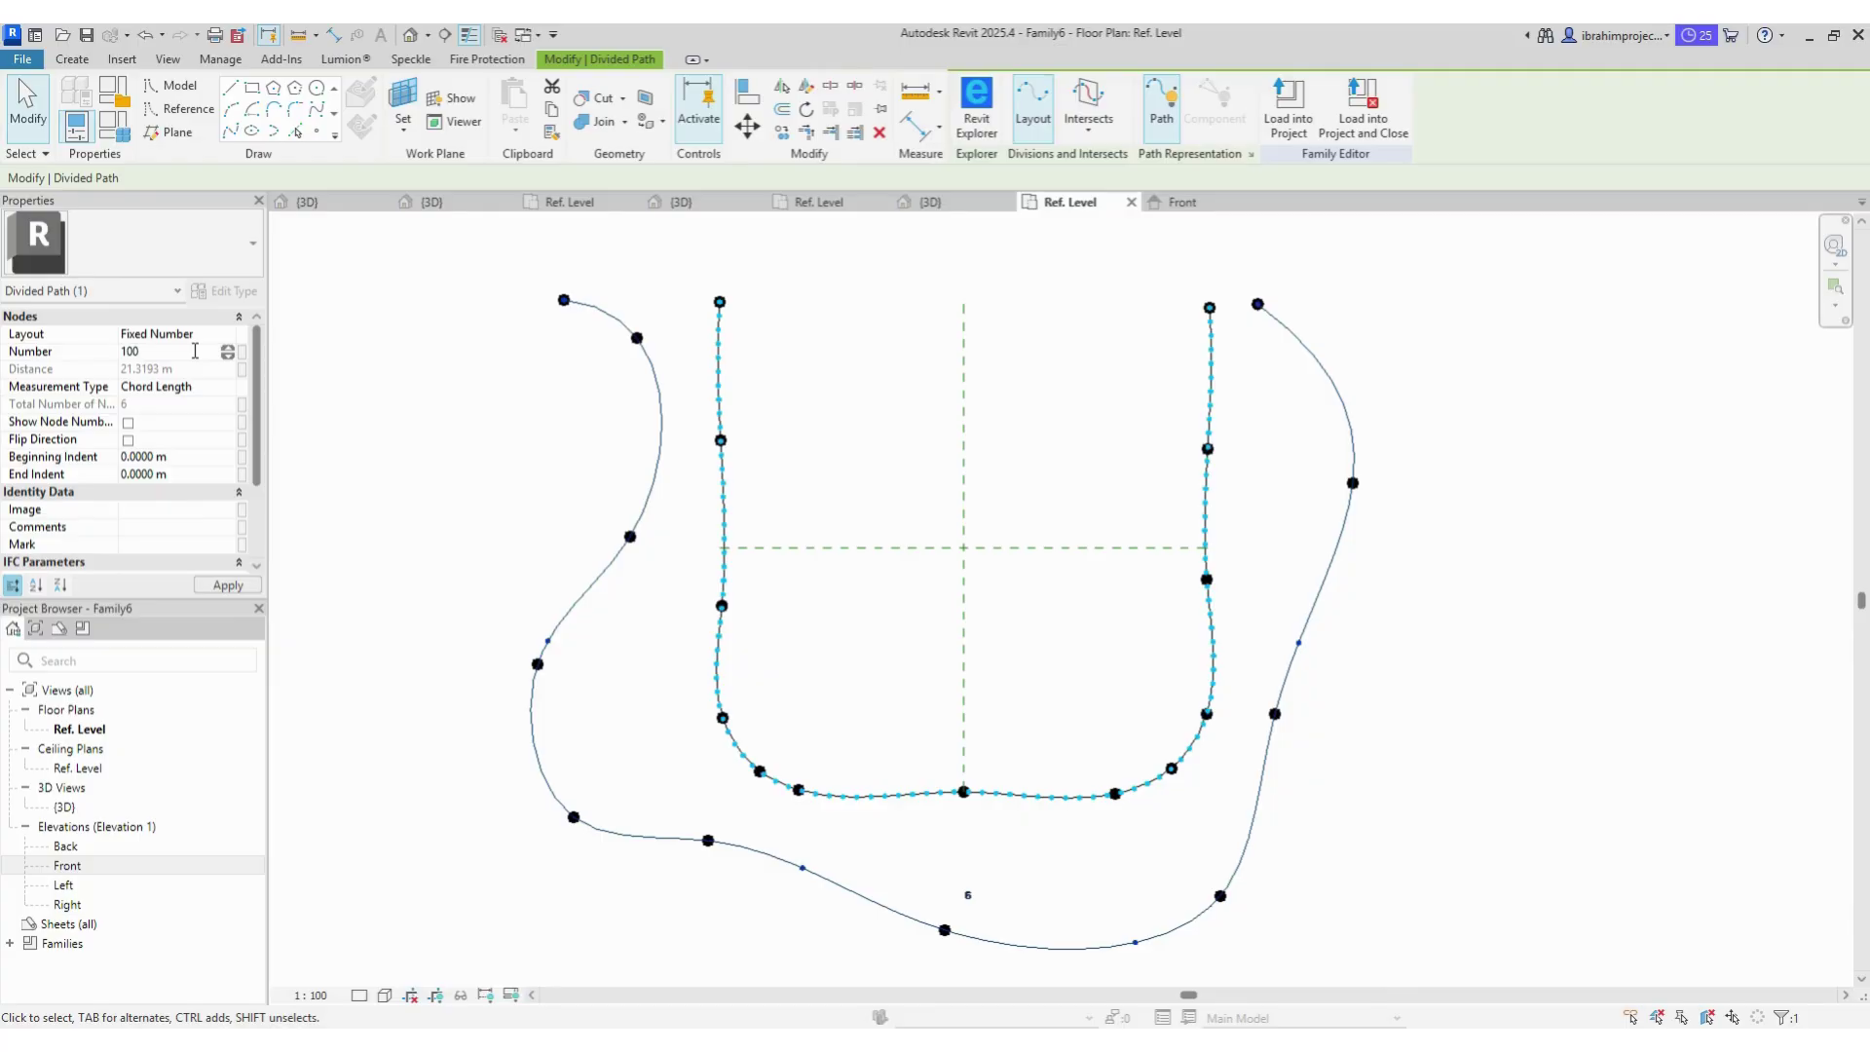
pyautogui.press('Return')
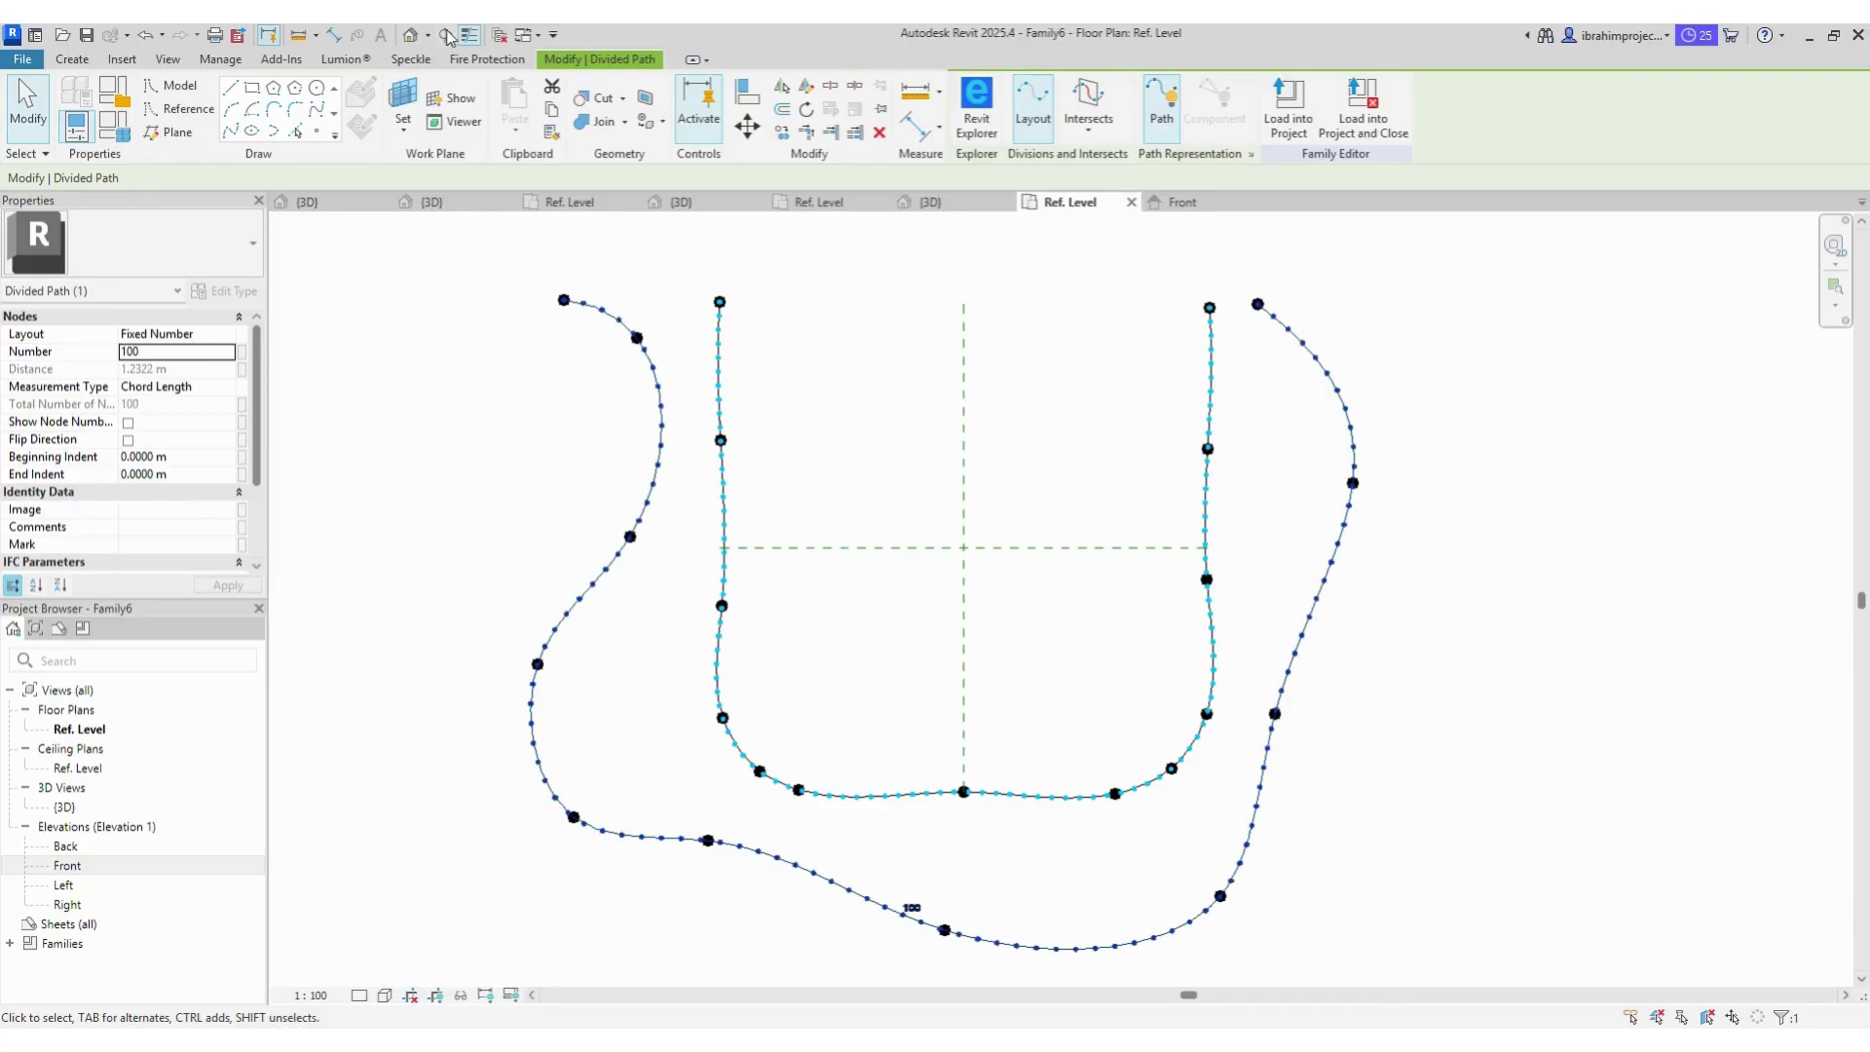
# Step: View both divided paths in the default 3D view, orbiting and zooming in
pyautogui.click(410, 36)
pyautogui.keyDown('shift'); pyautogui.moveTo(895, 470); pyautogui.dragTo(873, 530, button='middle'); pyautogui.keyUp('shift')
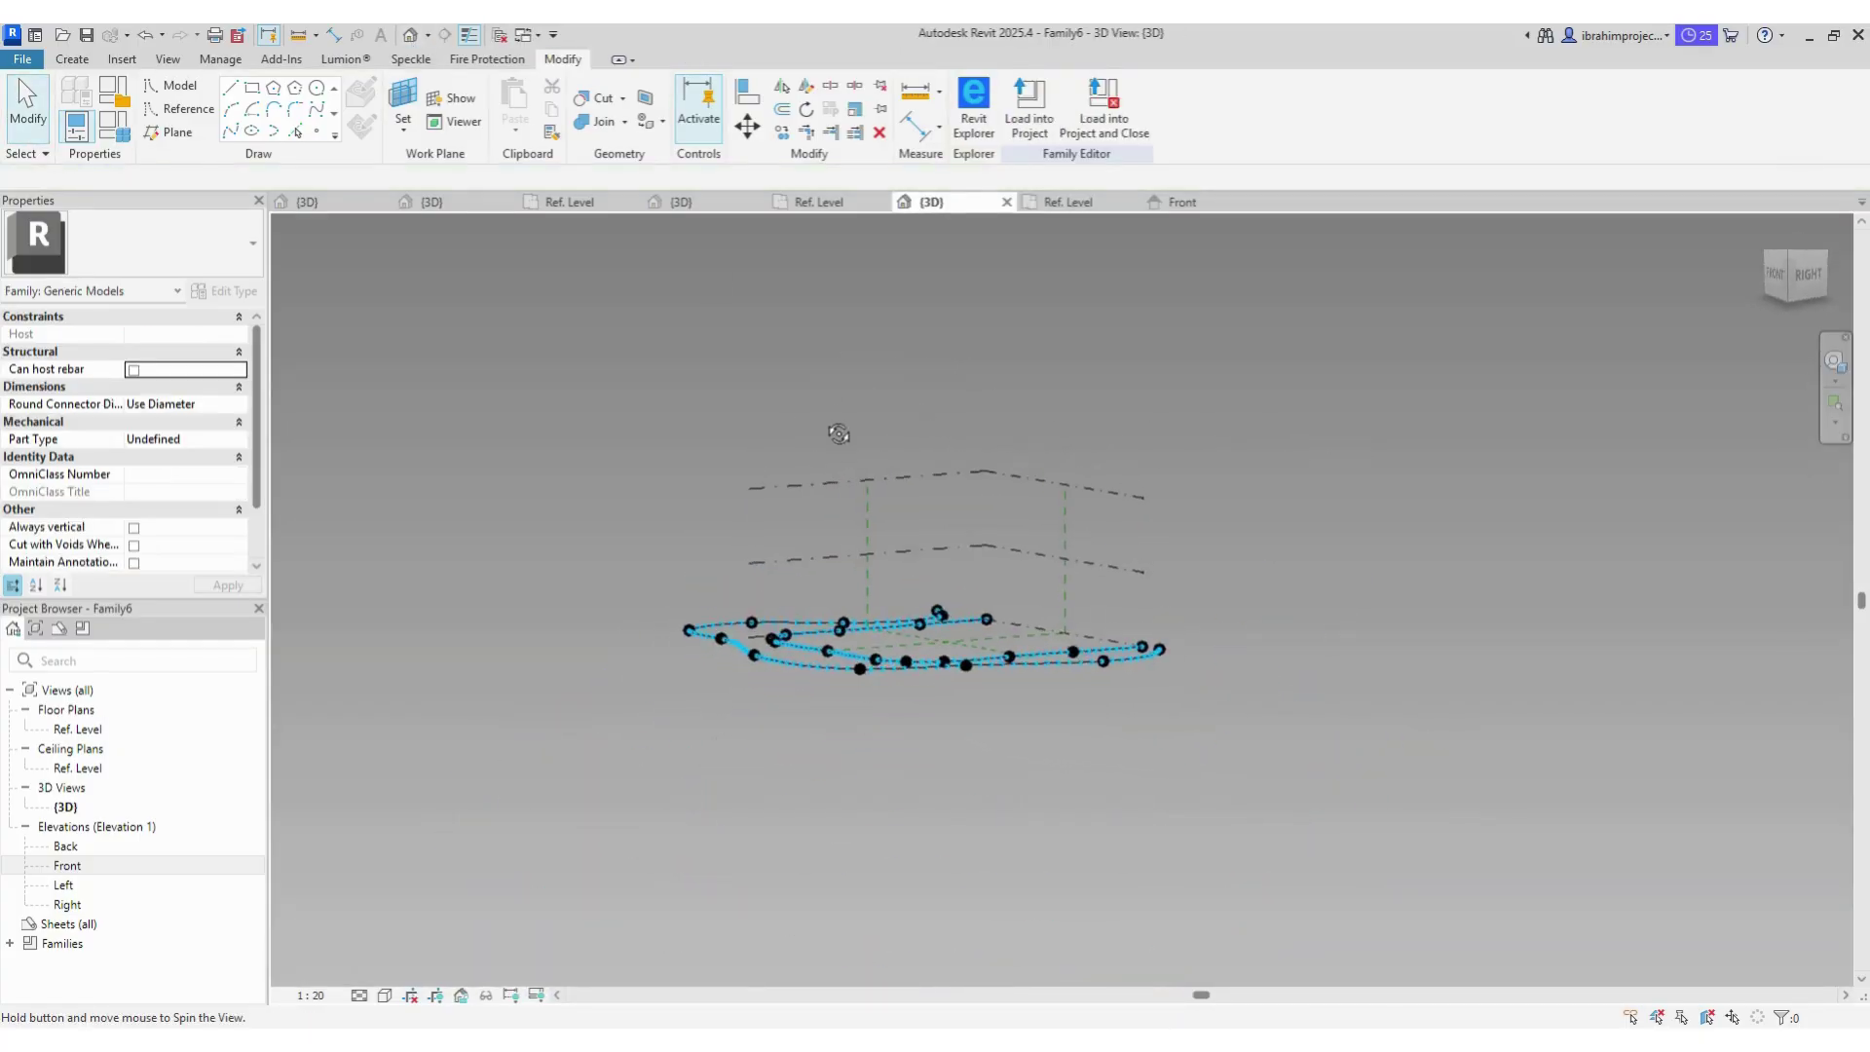
pyautogui.scroll(1, 884, 638)
pyautogui.scroll(3, 890, 687)
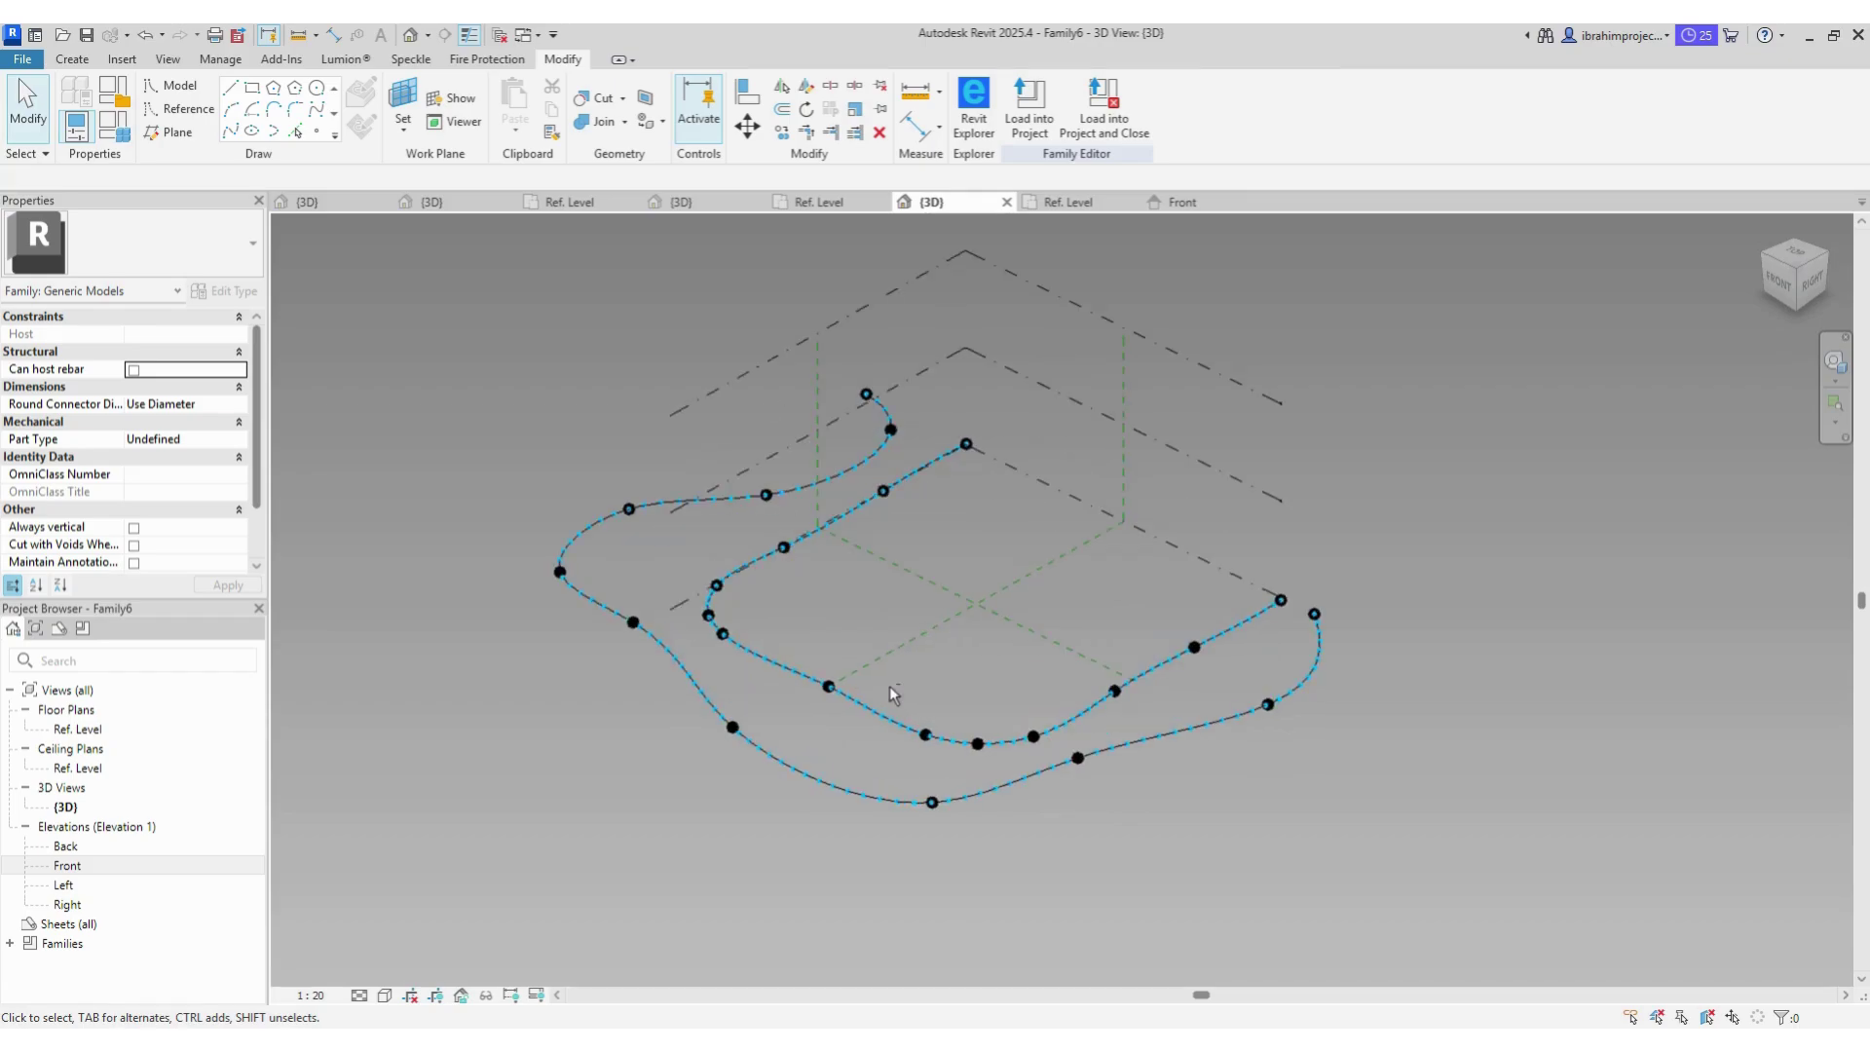
pyautogui.scroll(1, 890, 686)
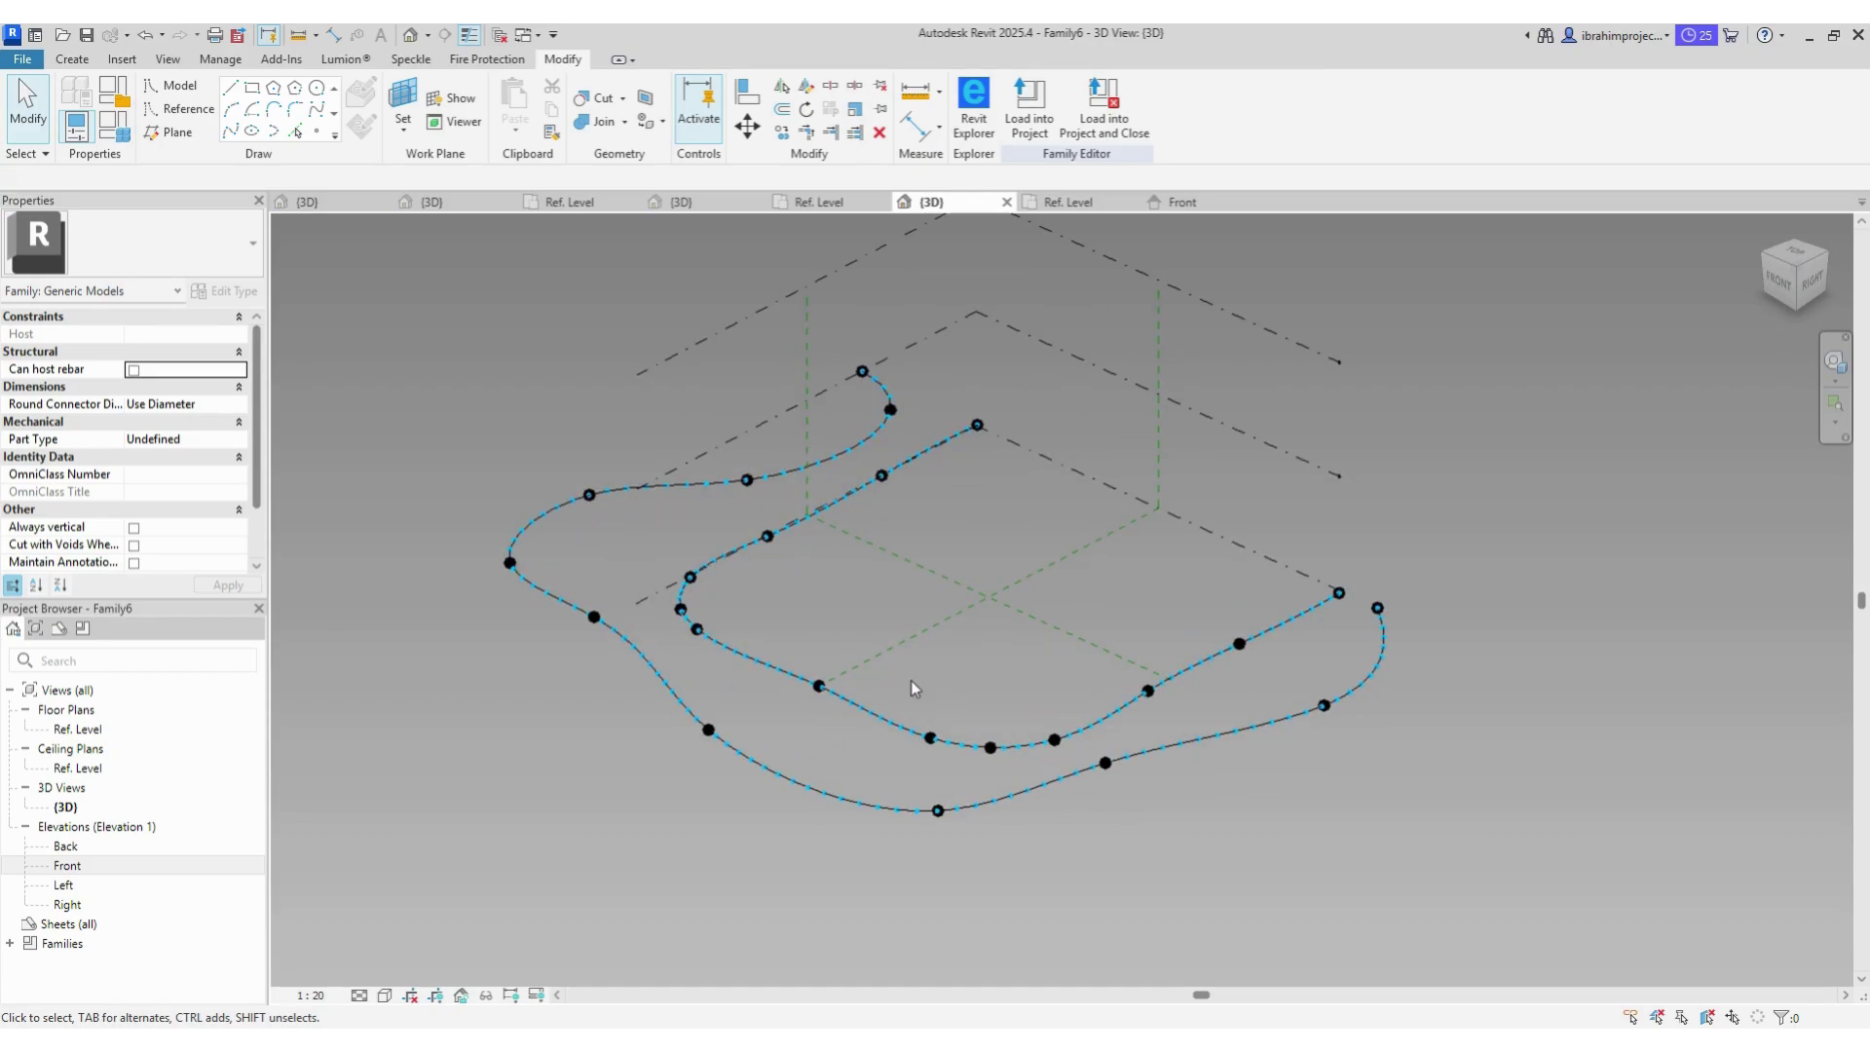
pyautogui.click(81, 60)
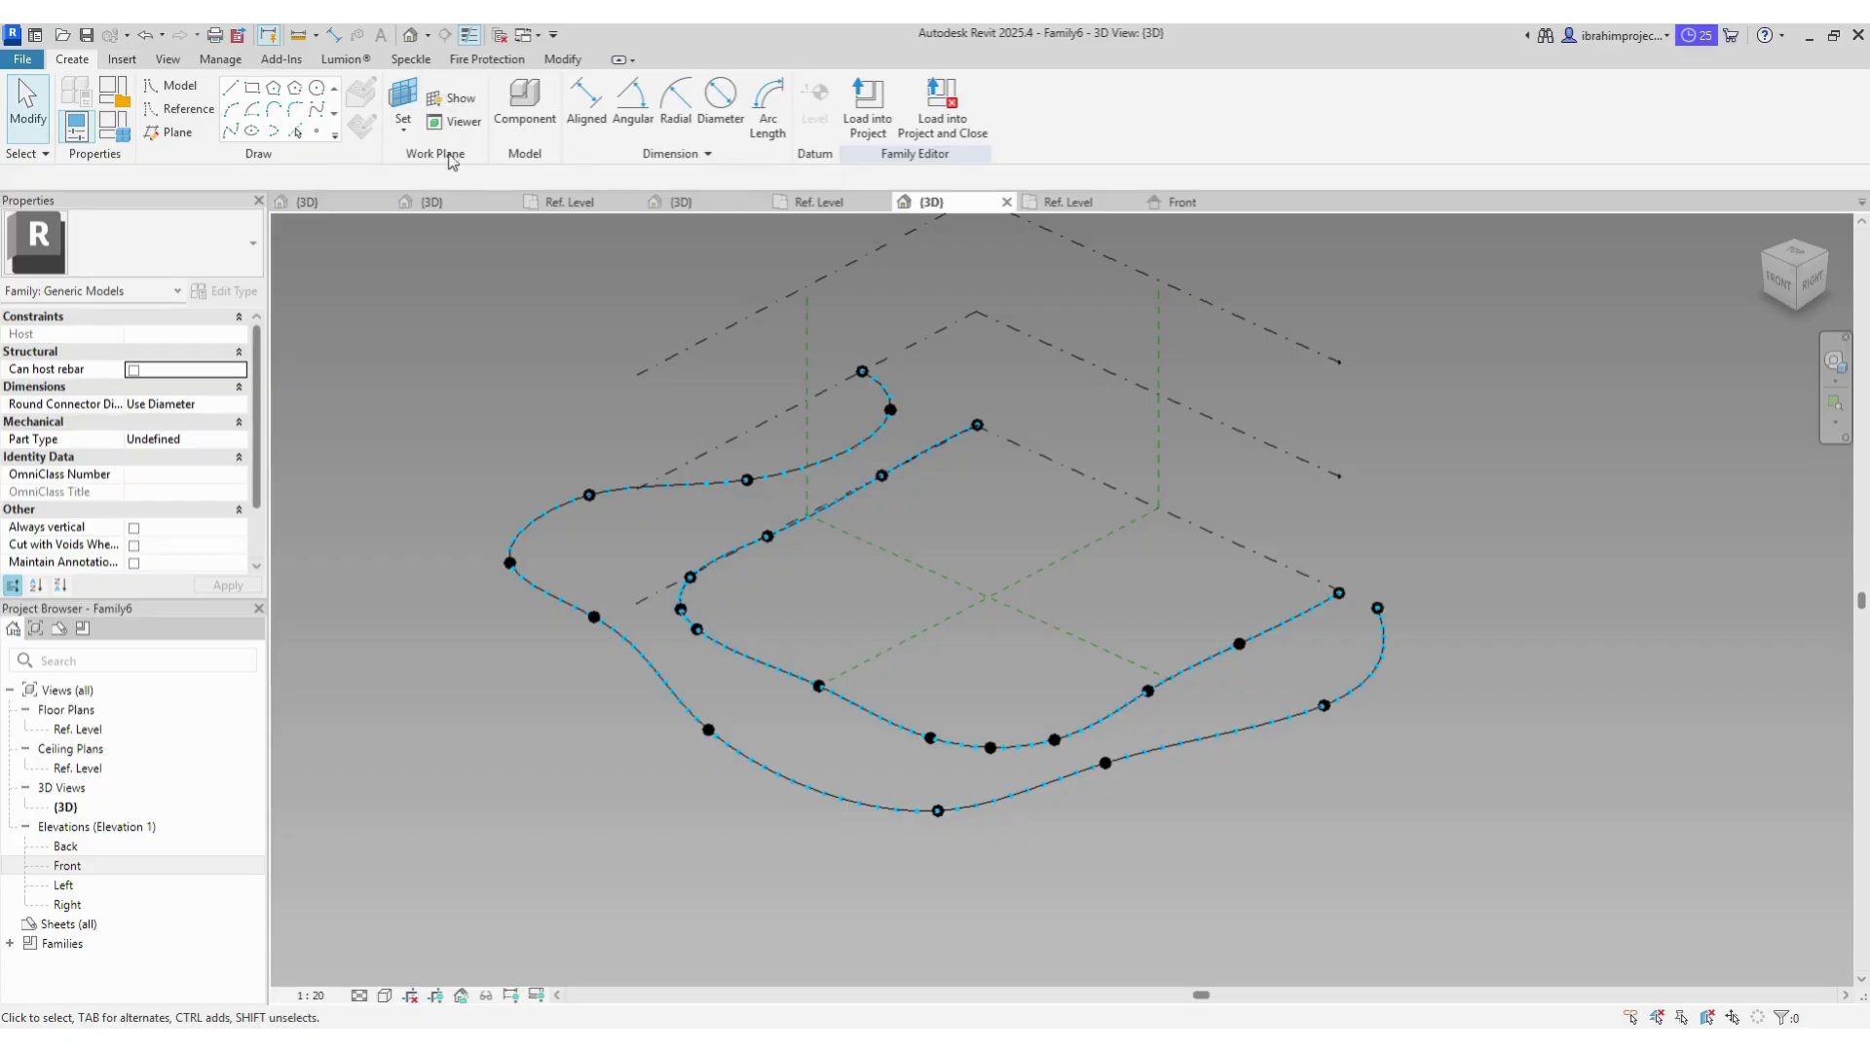
# Step: Load the Family3 rod family into Family6
pyautogui.click(726, 208)
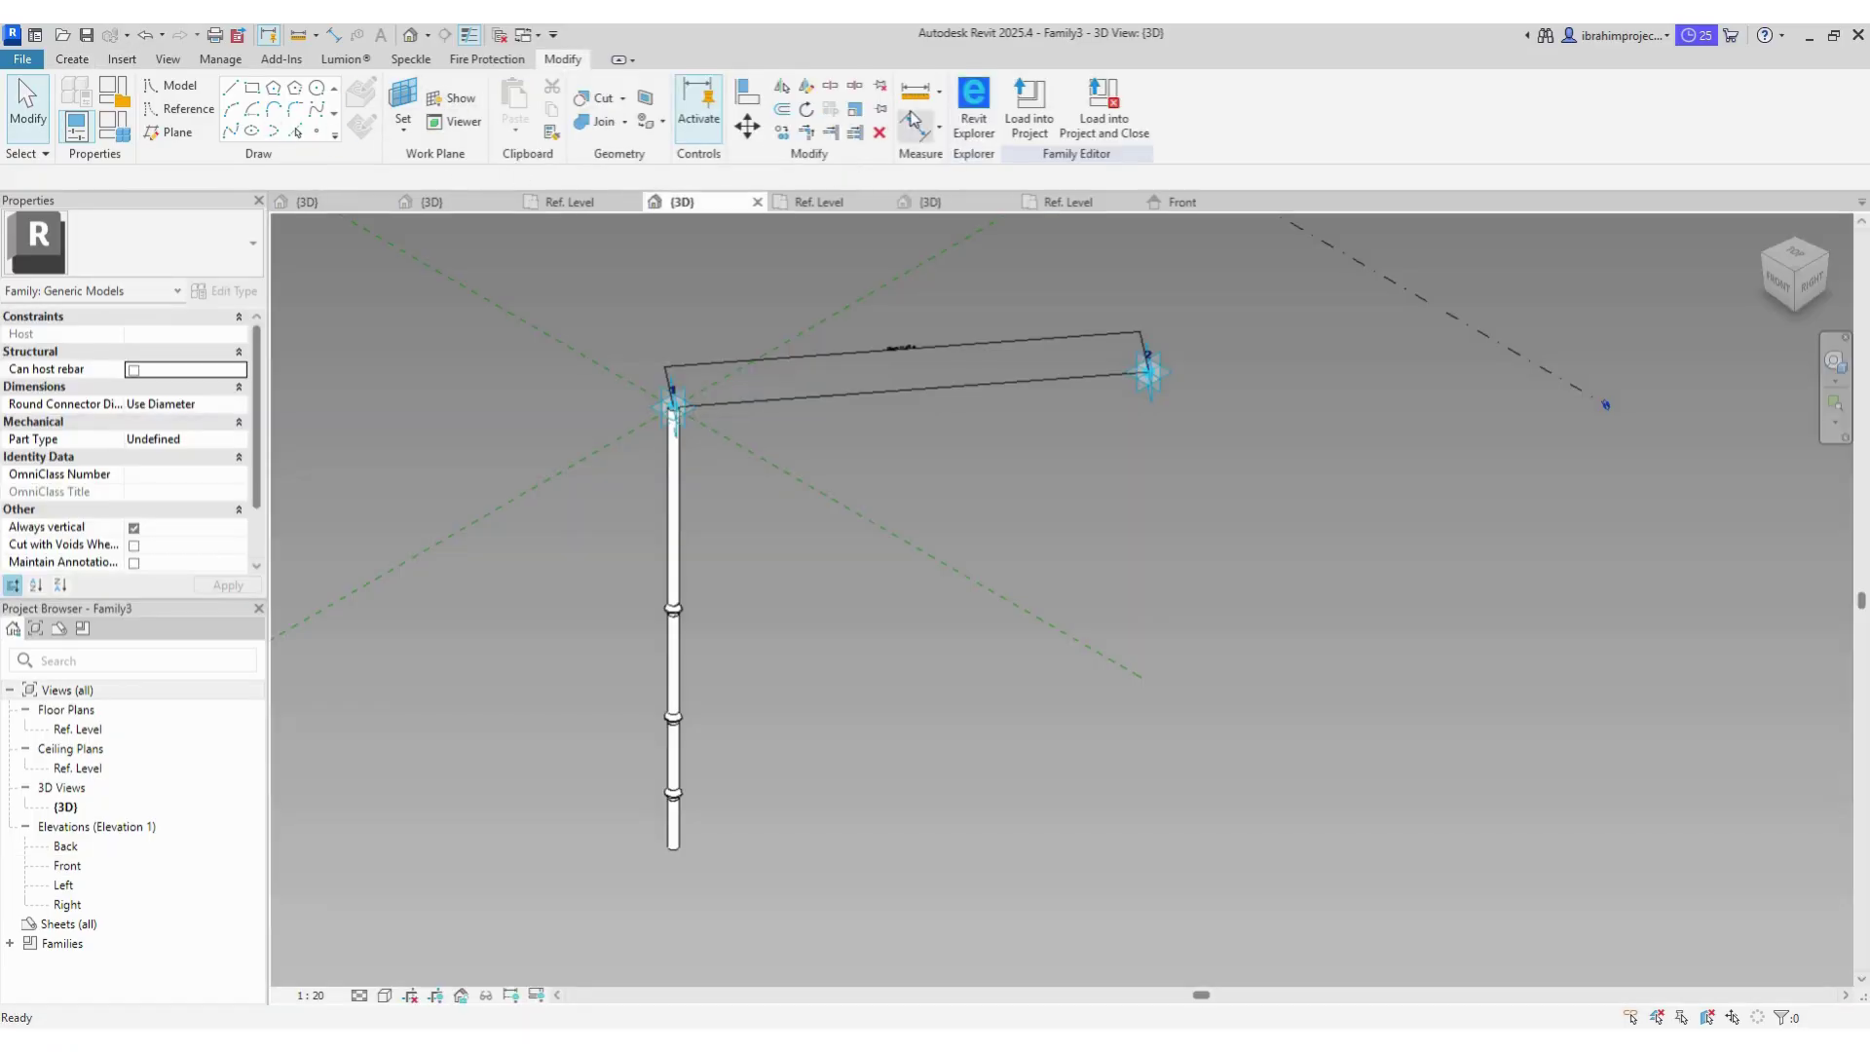
pyautogui.click(1015, 110)
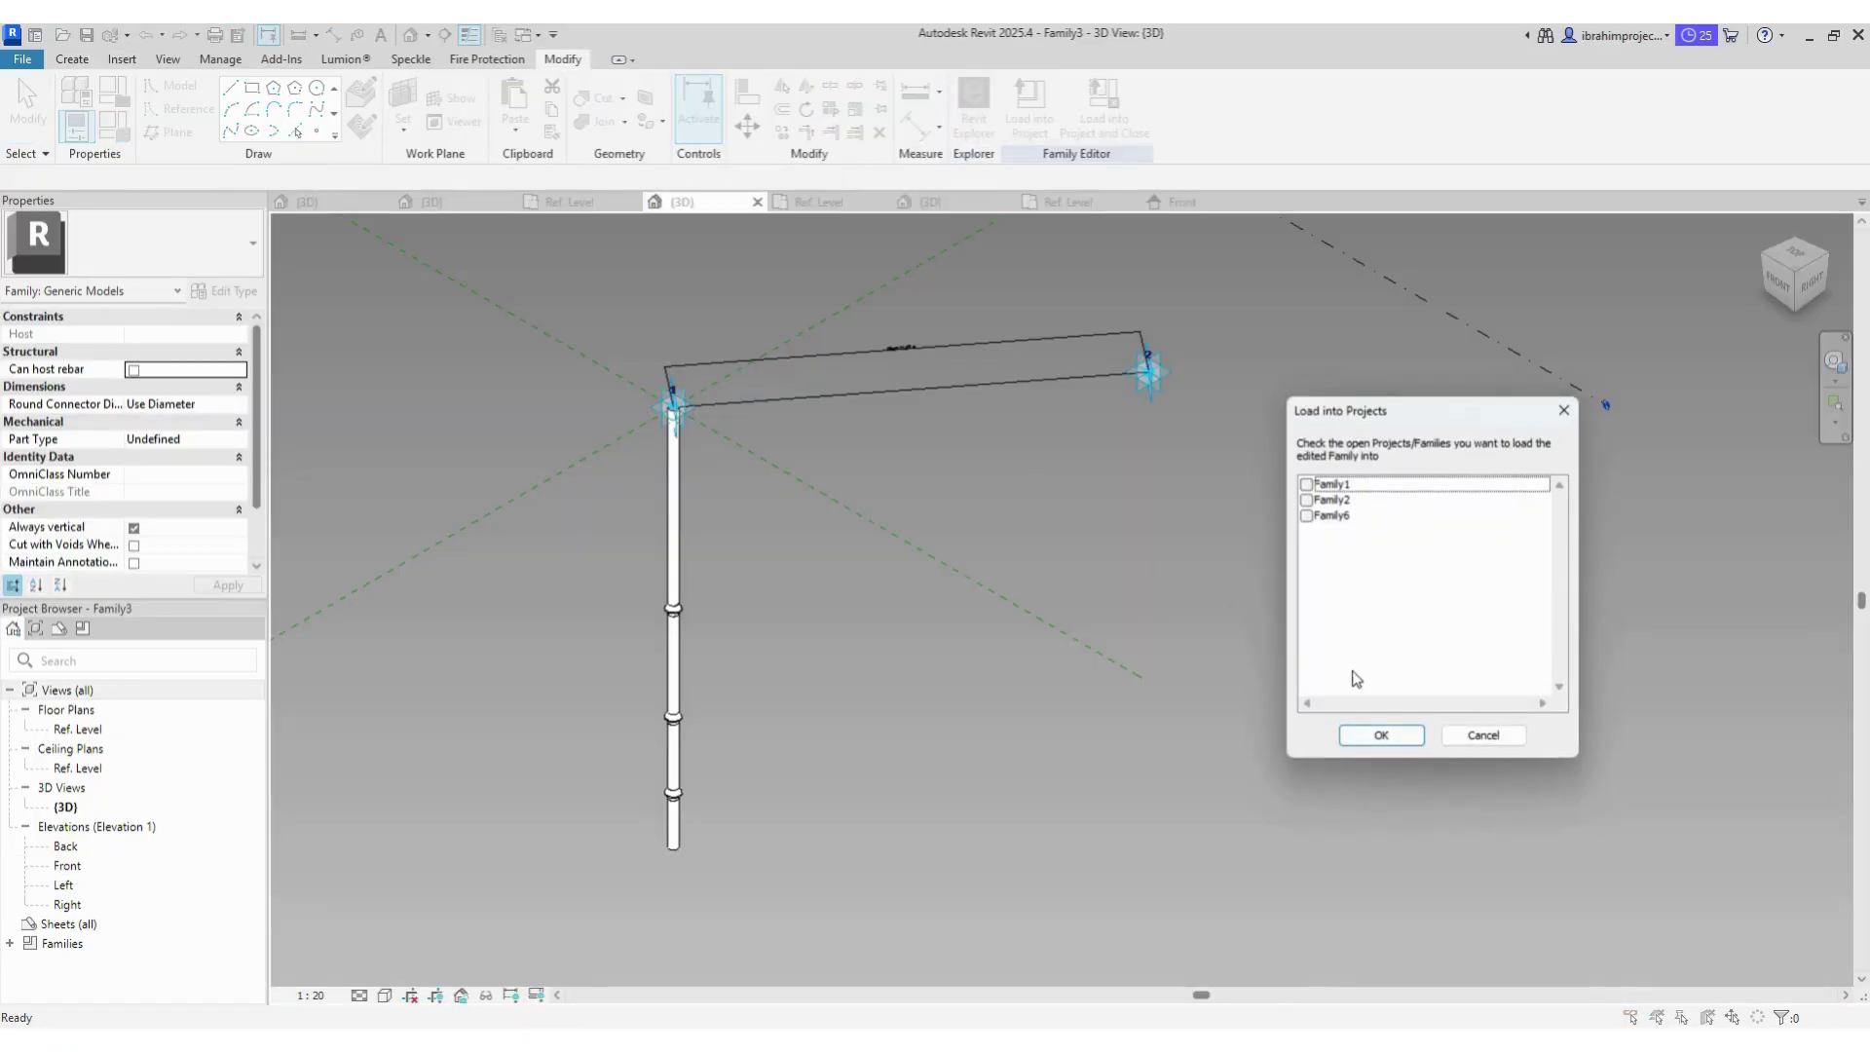
pyautogui.click(1308, 518)
pyautogui.click(1363, 733)
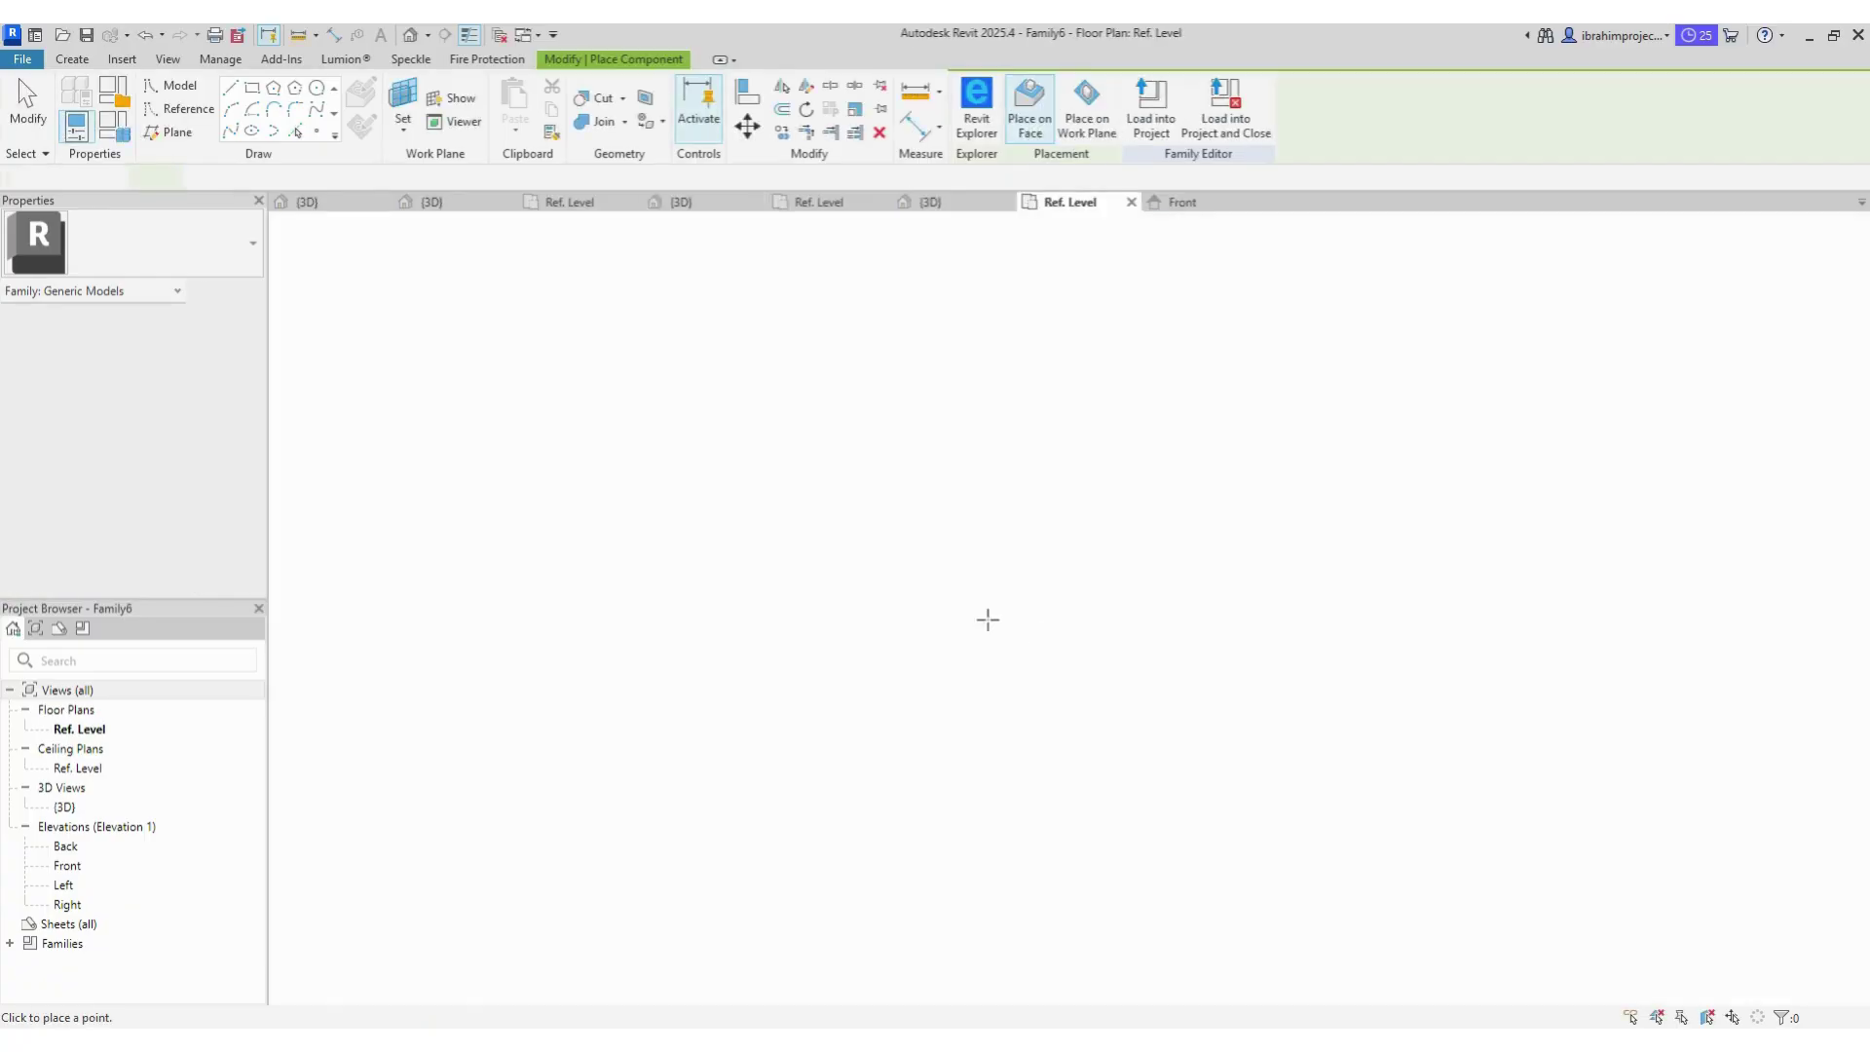
# Step: In 3D, place one rod from a point on the inner path to the outer path, then select it
pyautogui.click(409, 37)
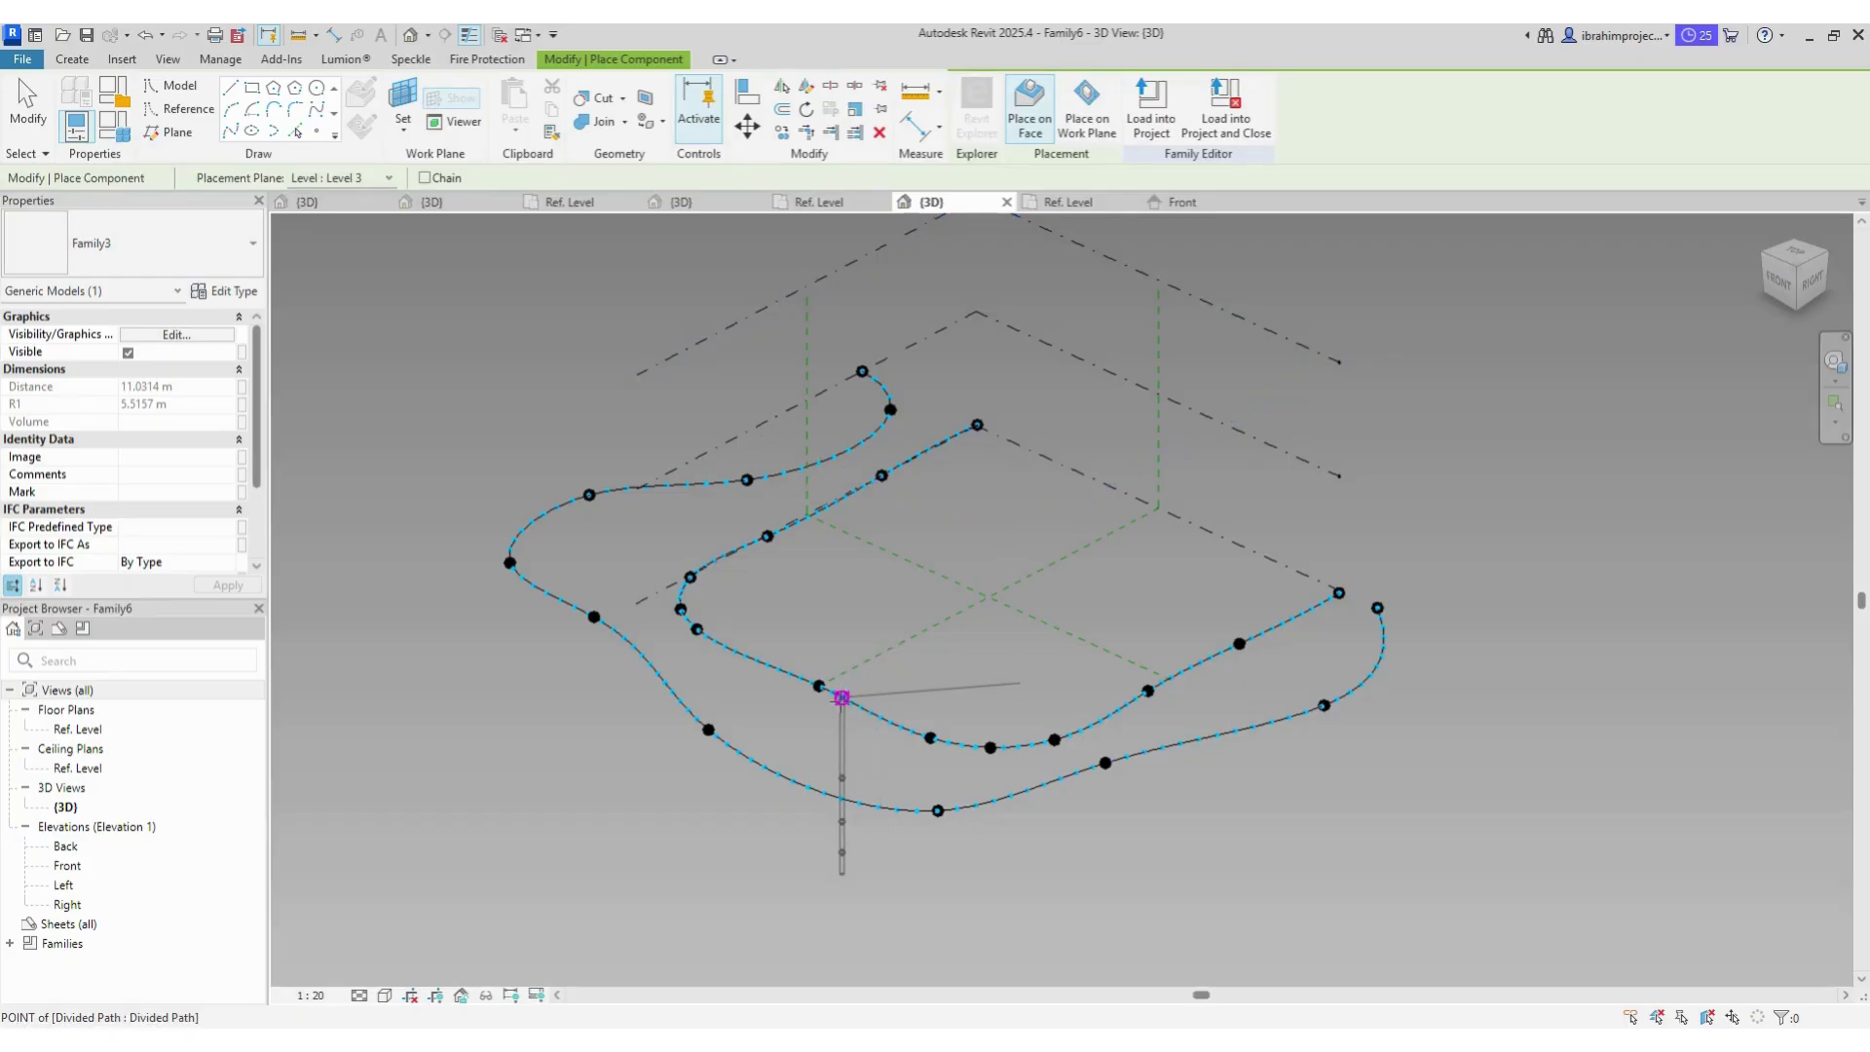
pyautogui.scroll(4, 842, 697)
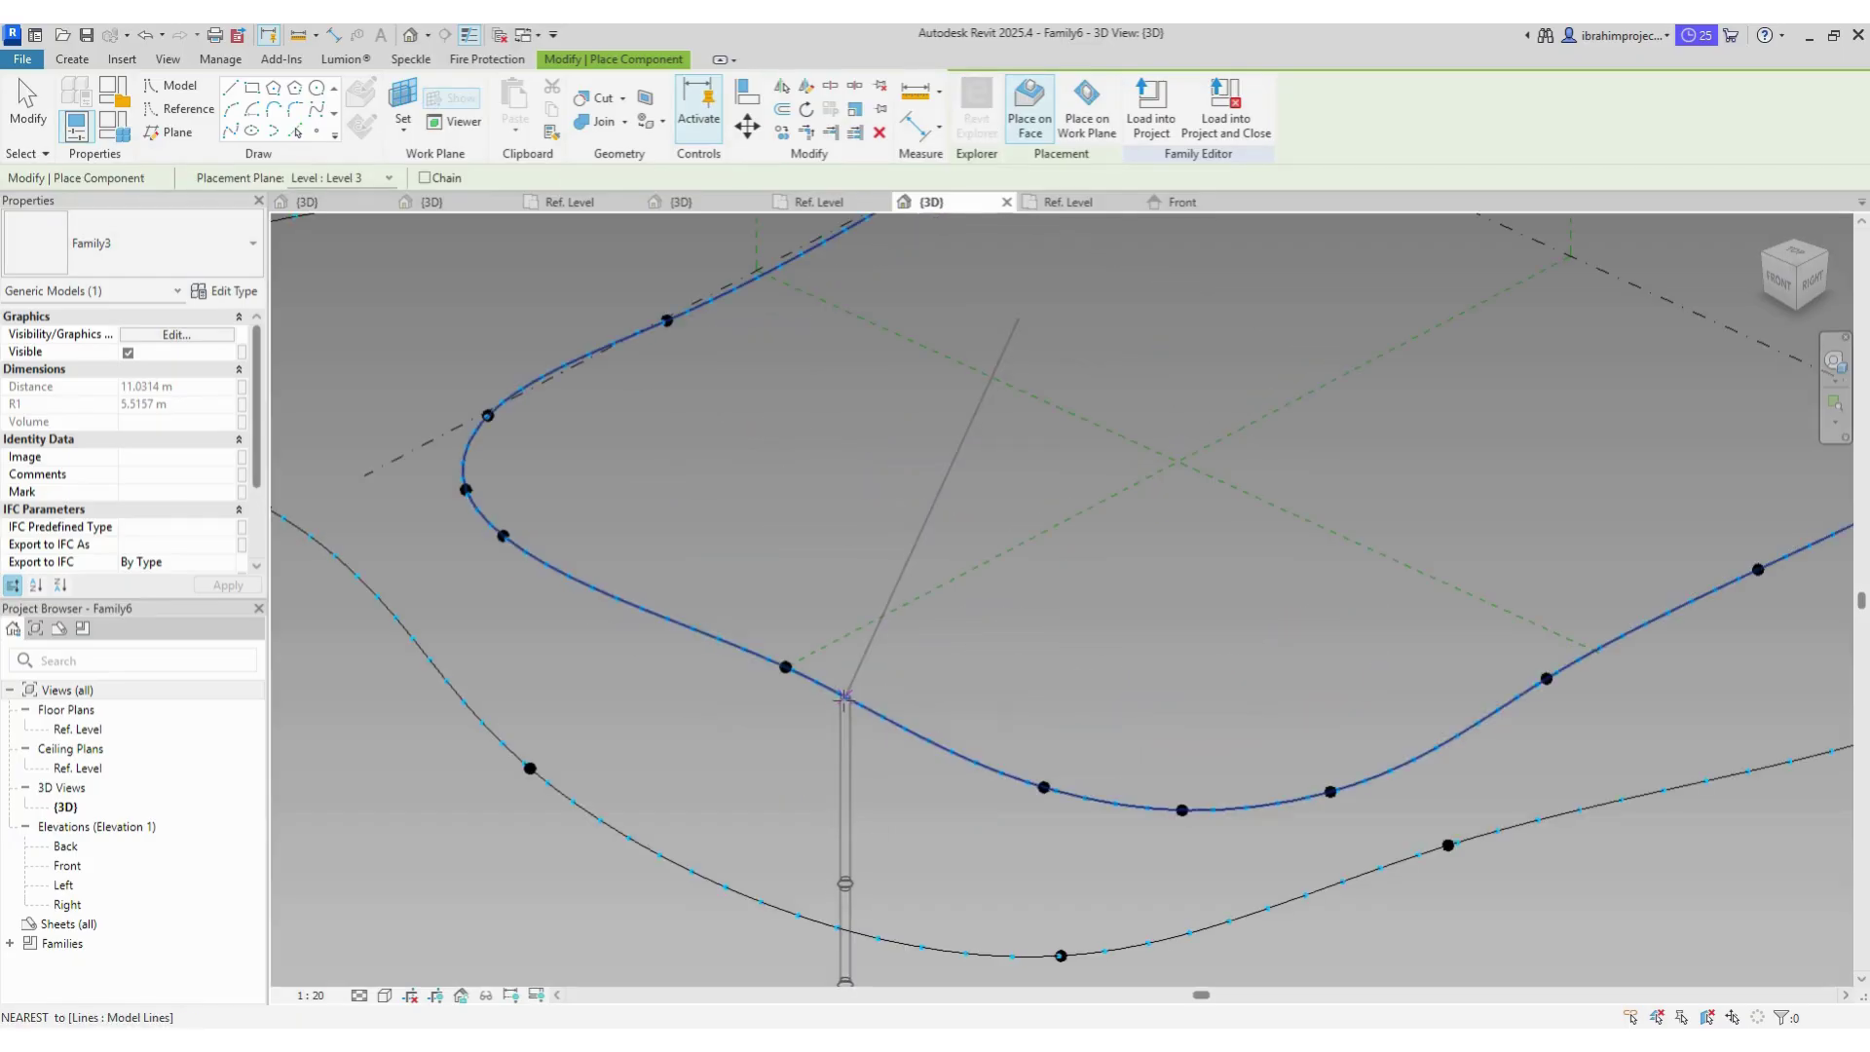
pyautogui.click(843, 697)
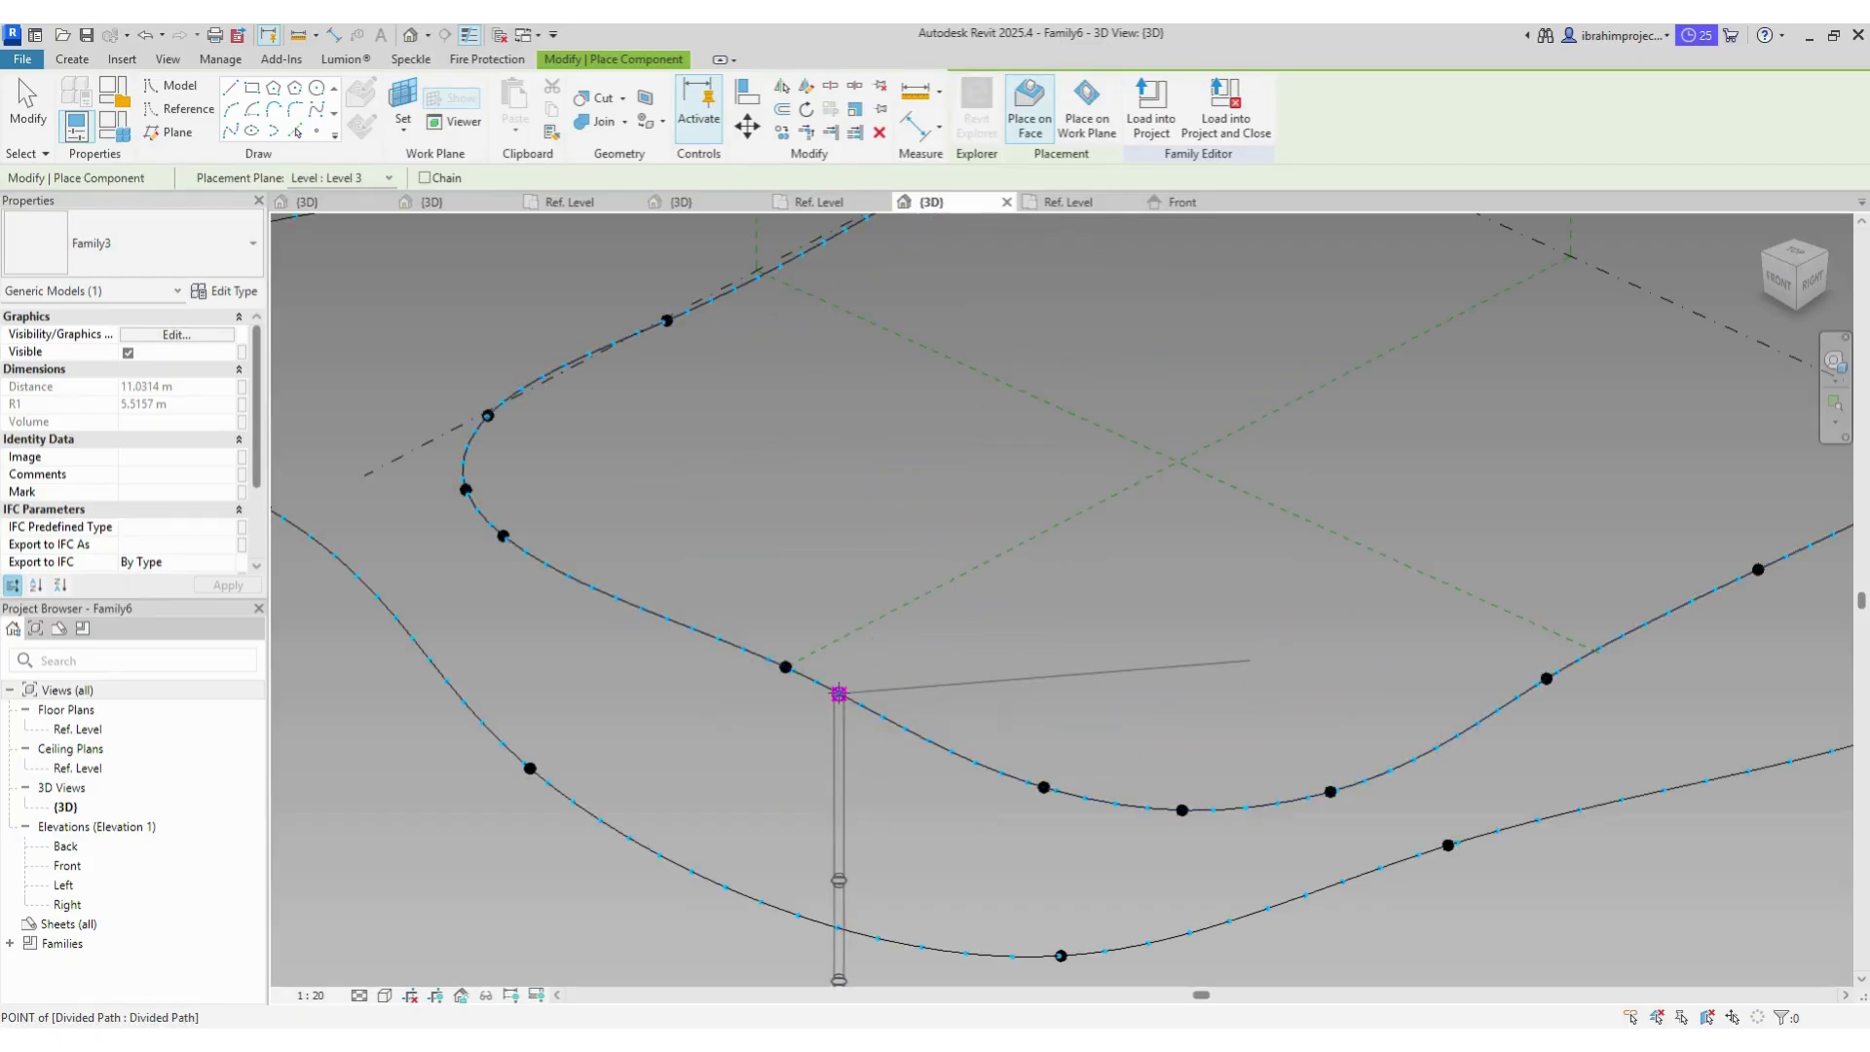
pyautogui.click(600, 820)
pyautogui.press('Escape')
pyautogui.scroll(-4, 779, 545)
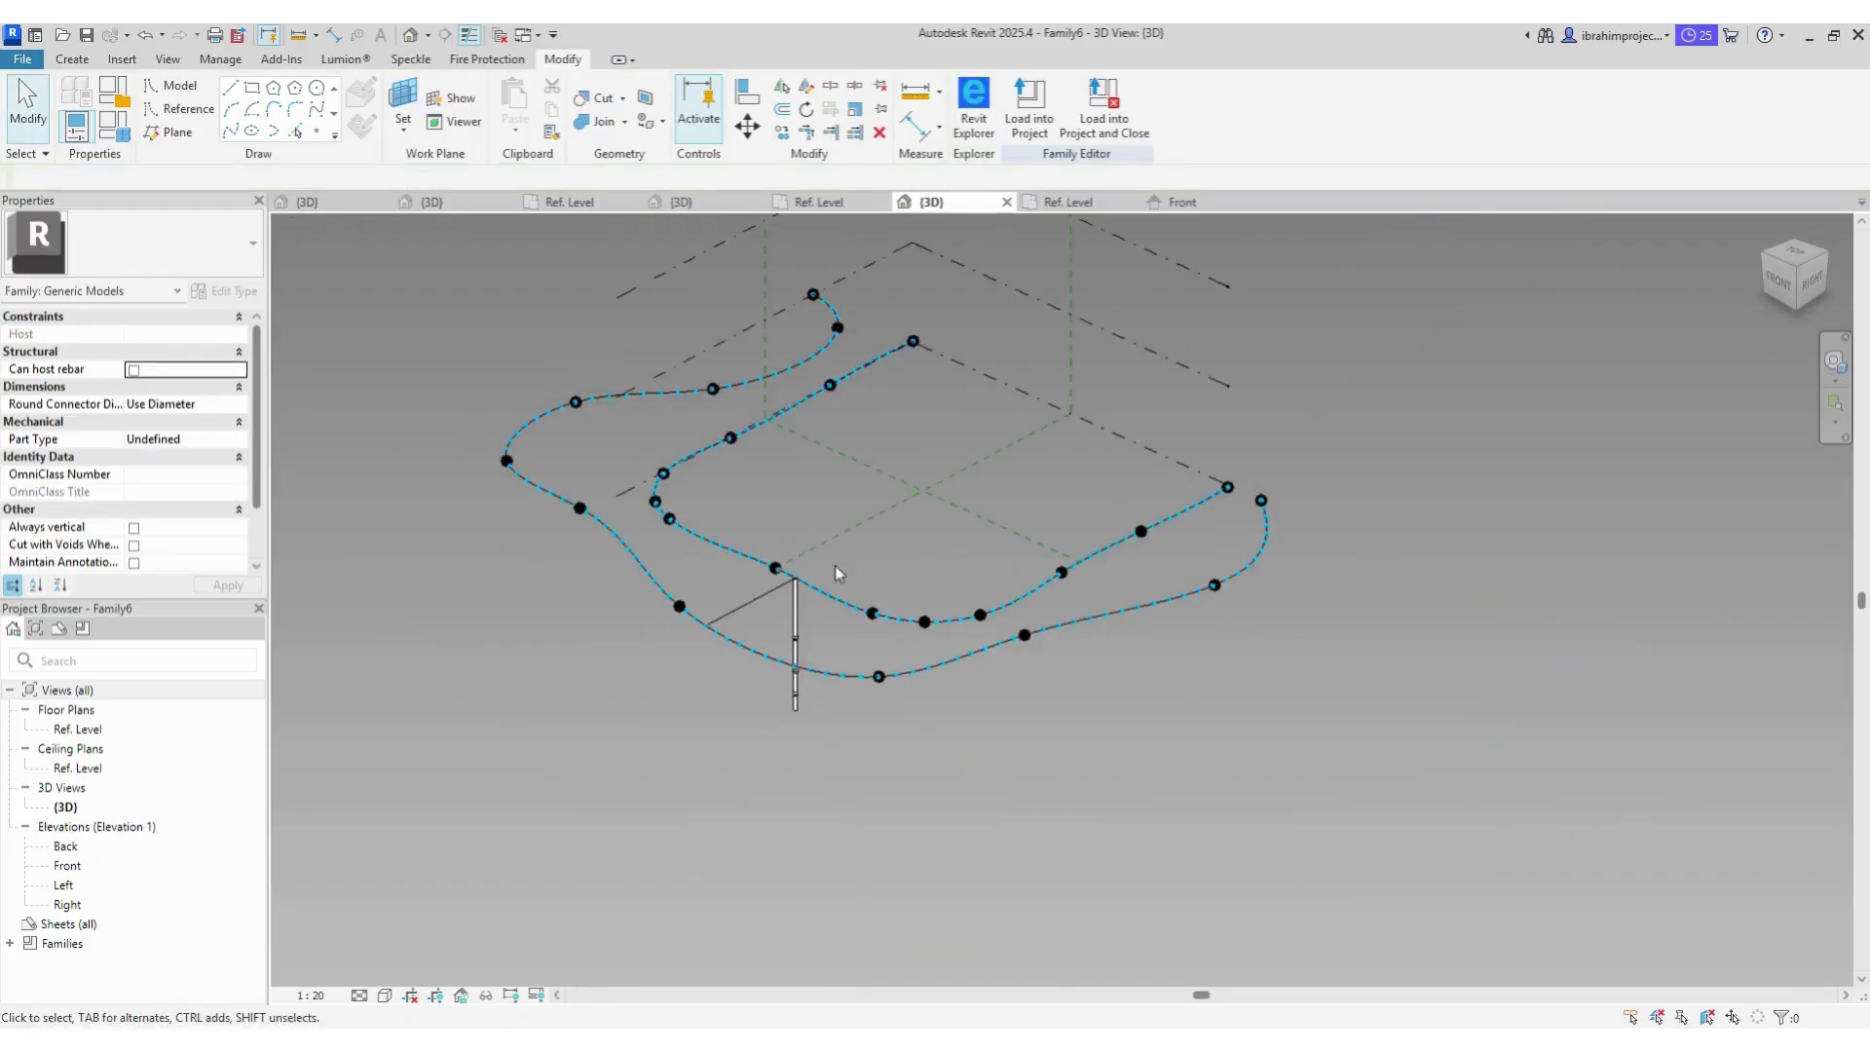
pyautogui.click(792, 635)
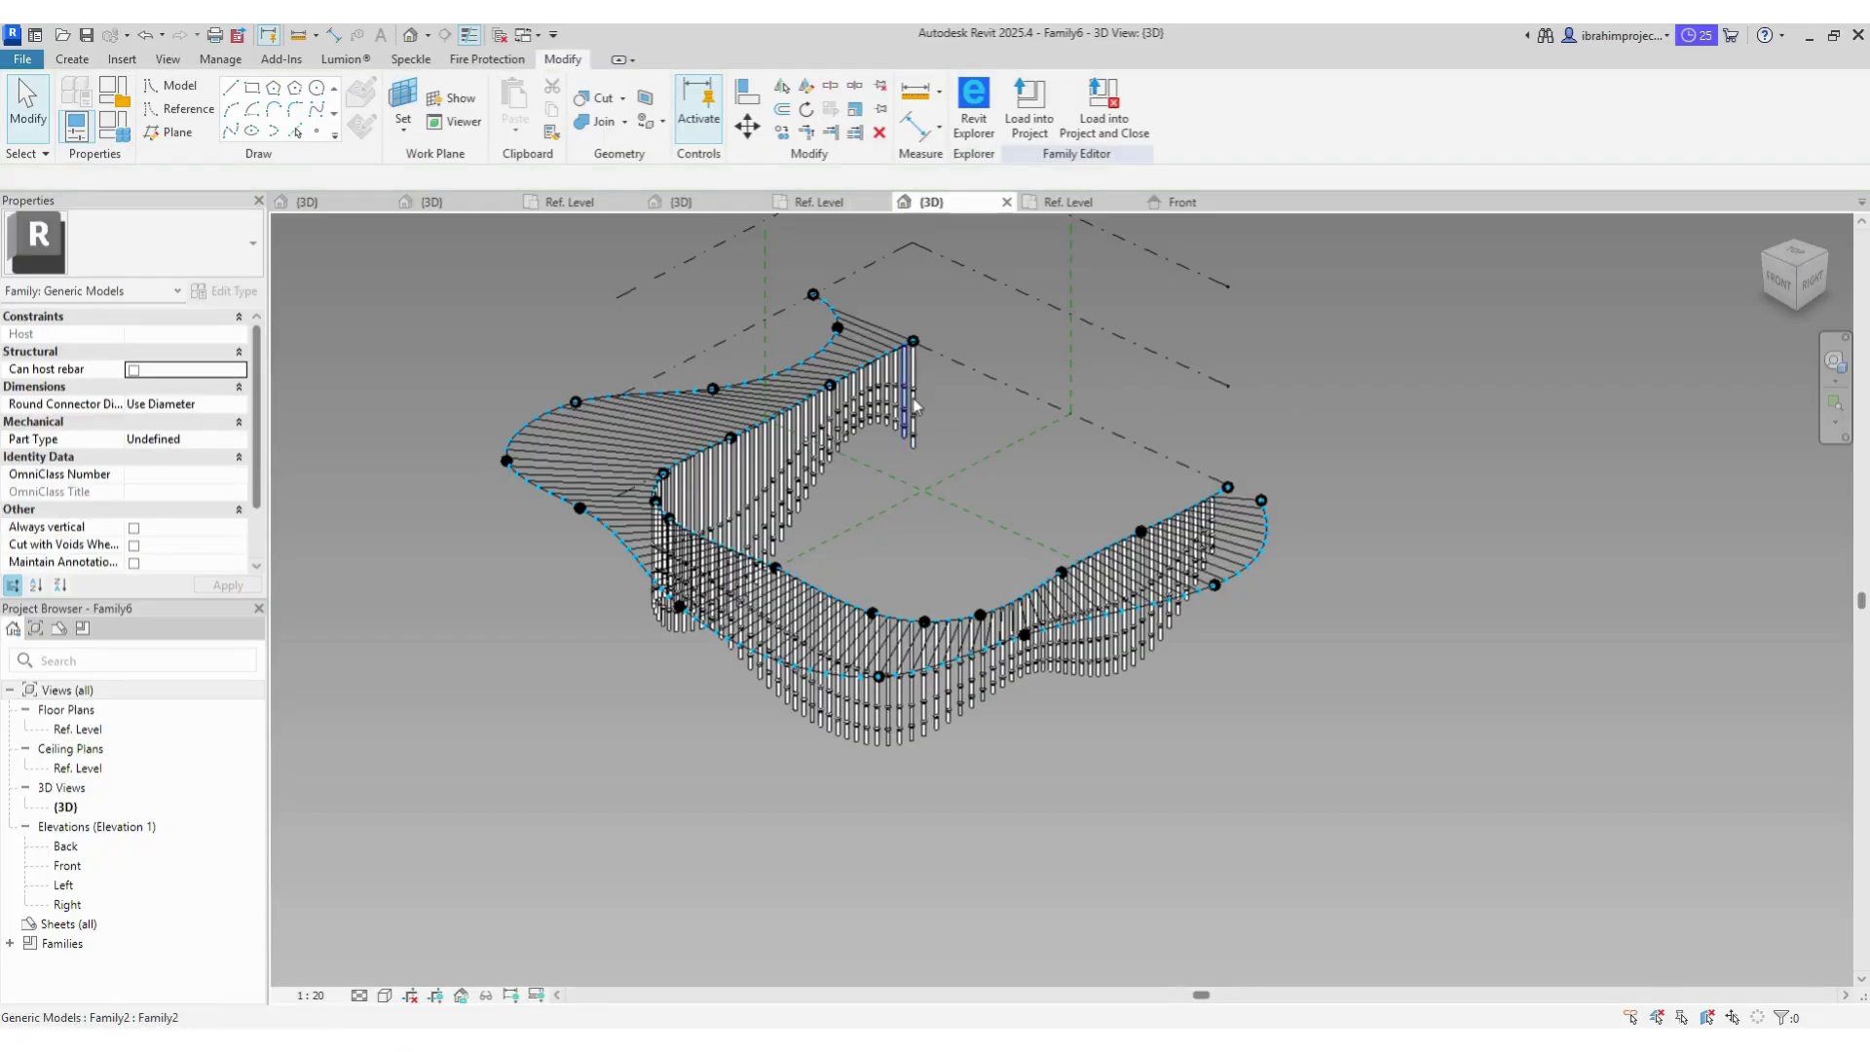
# Step: Orbit and zoom the 3D view to inspect the repeated rods' wavy lower edge
pyautogui.moveTo(914, 406)
pyautogui.keyDown('shift'); pyautogui.mouseDown(button='middle')
pyautogui.moveTo(1136, 241)
pyautogui.moveTo(1312, 326)
pyautogui.mouseUp(button='middle'); pyautogui.keyUp('shift')
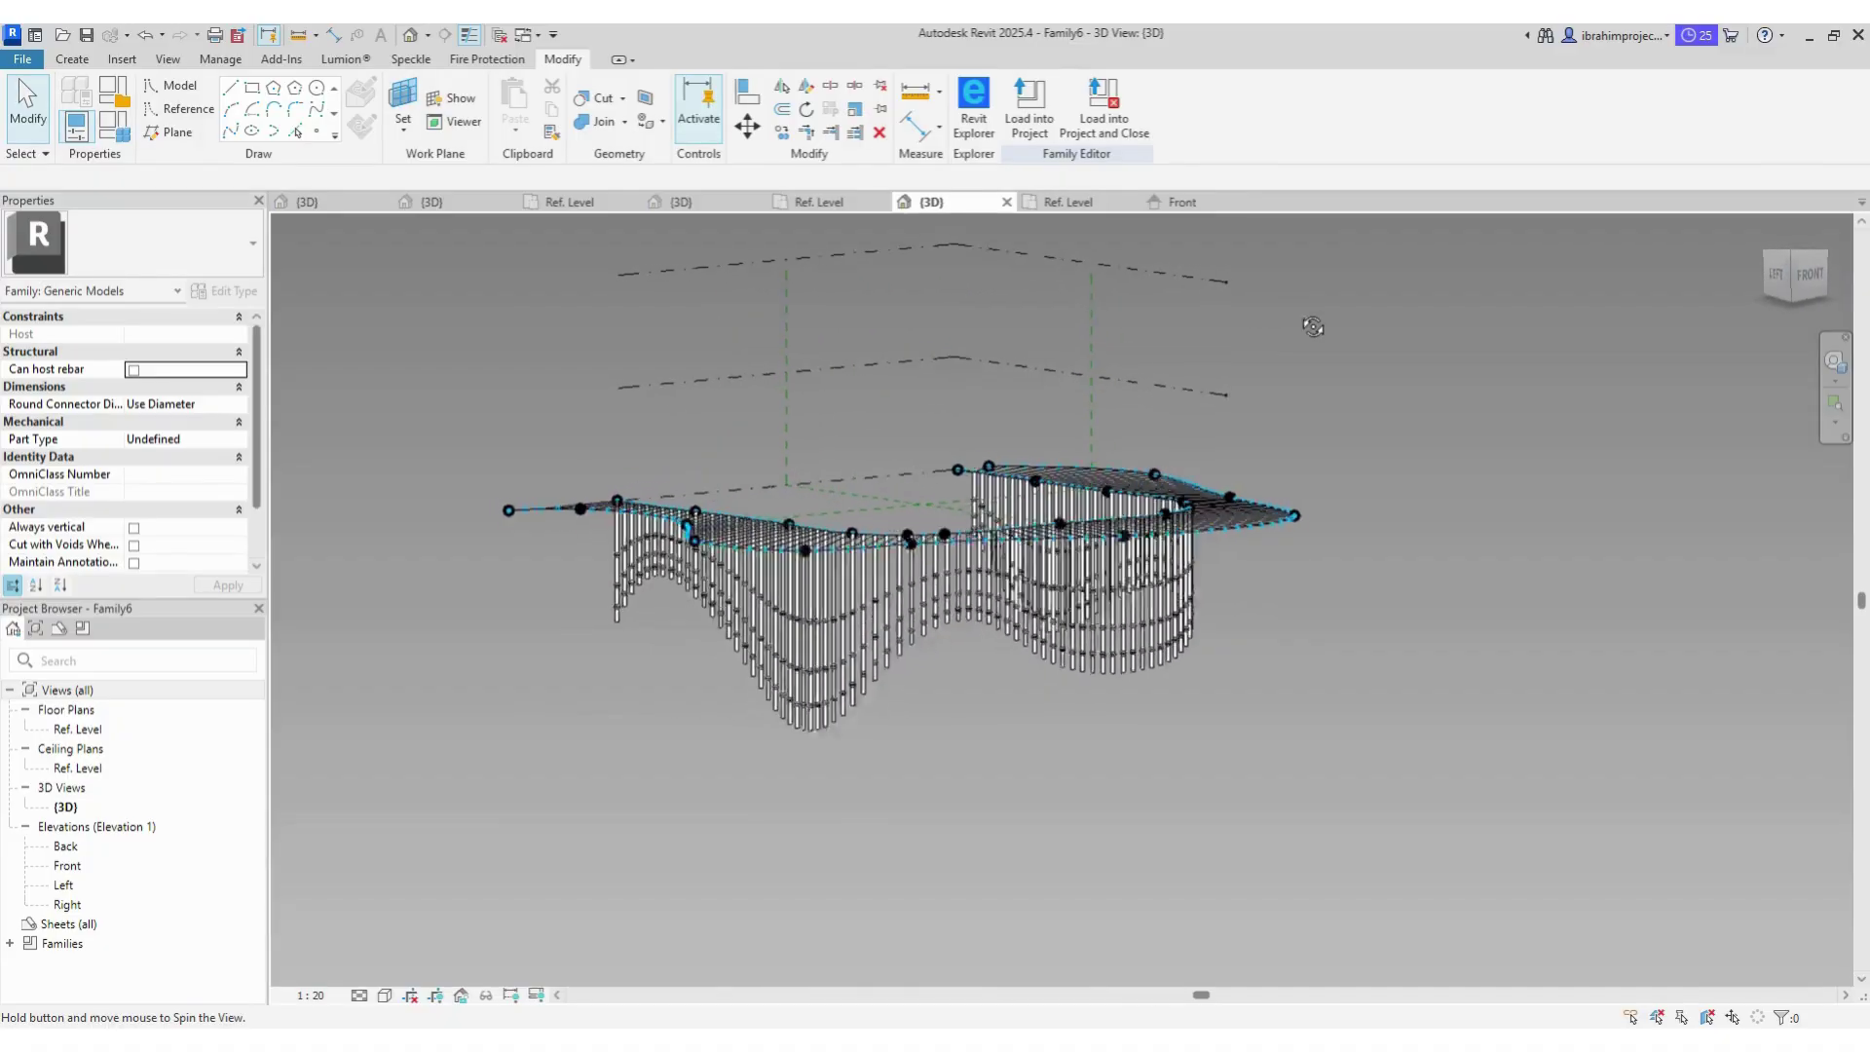
pyautogui.keyDown('shift'); pyautogui.moveTo(1313, 326); pyautogui.dragTo(1271, 465, button='middle'); pyautogui.keyUp('shift')
pyautogui.scroll(3, 1185, 412)
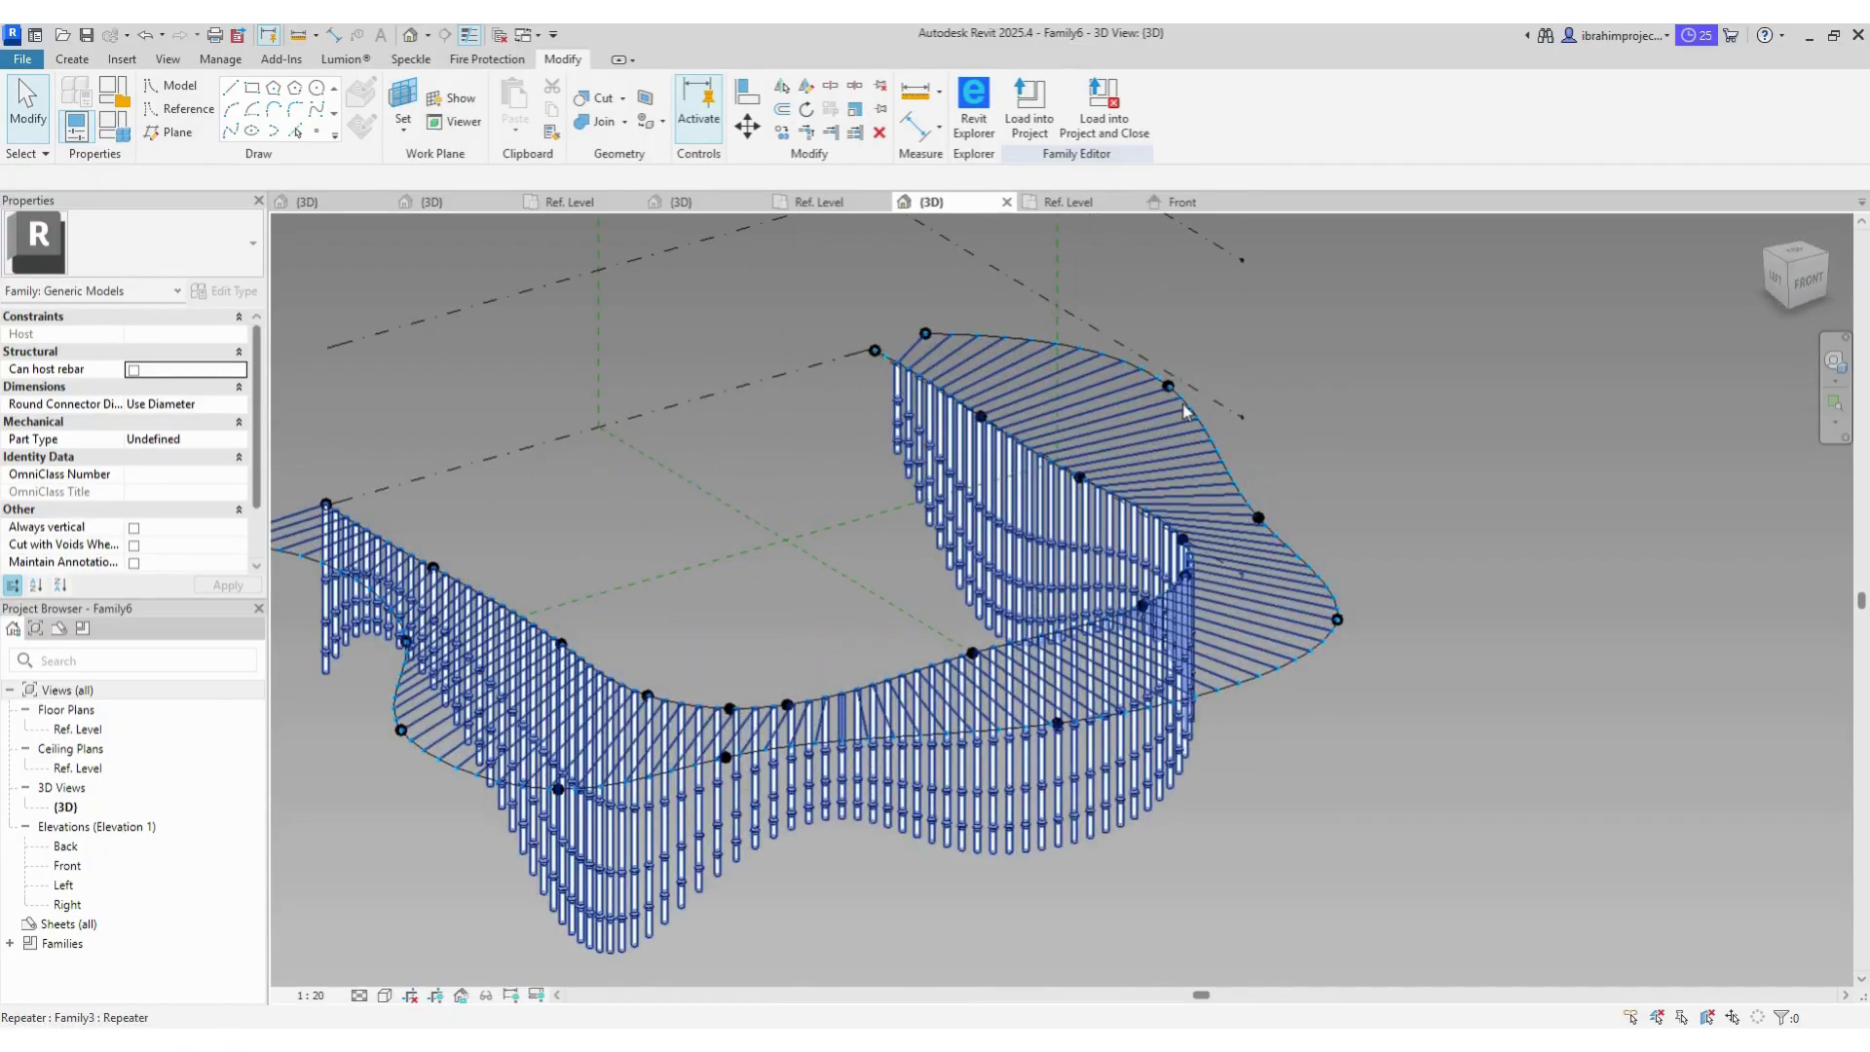